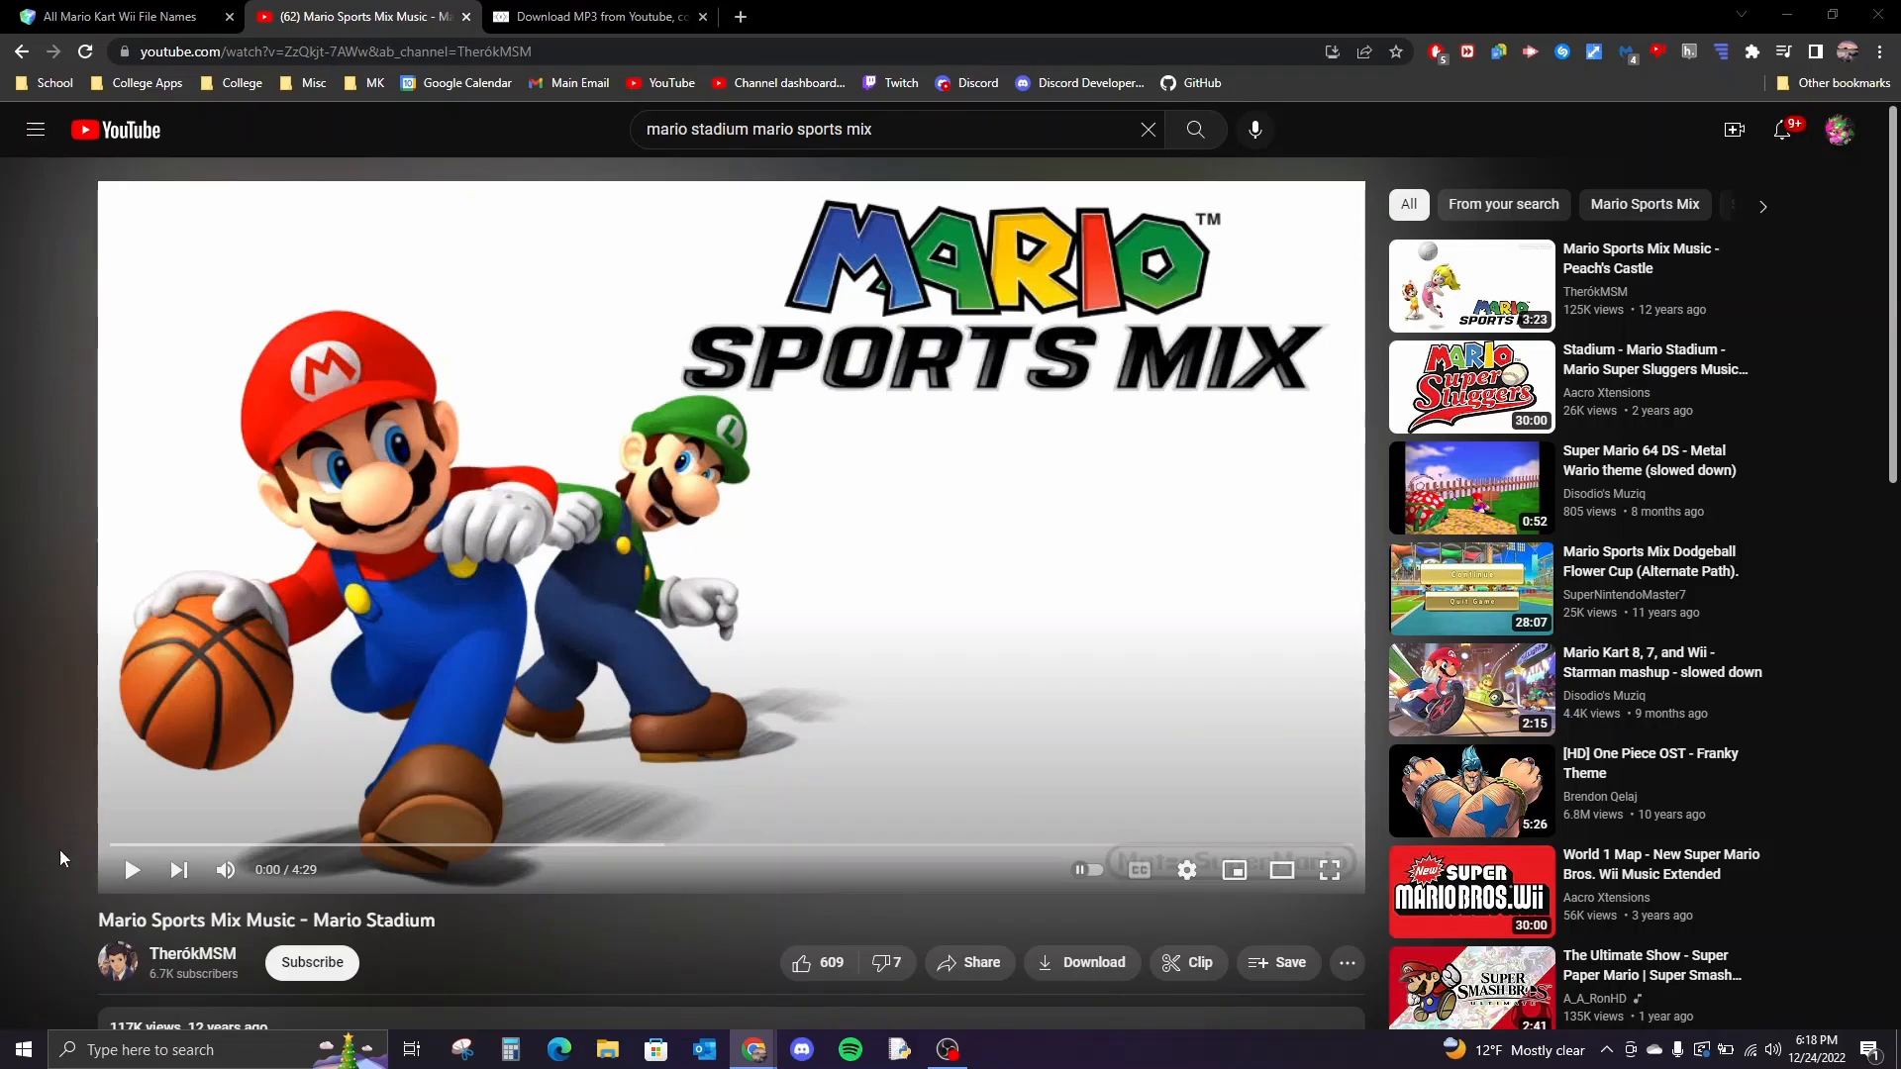
Step: Copy the Mario Stadium video's share link from YouTube and paste it into the MP3 download field on x2convert
click(970, 965)
click(1133, 676)
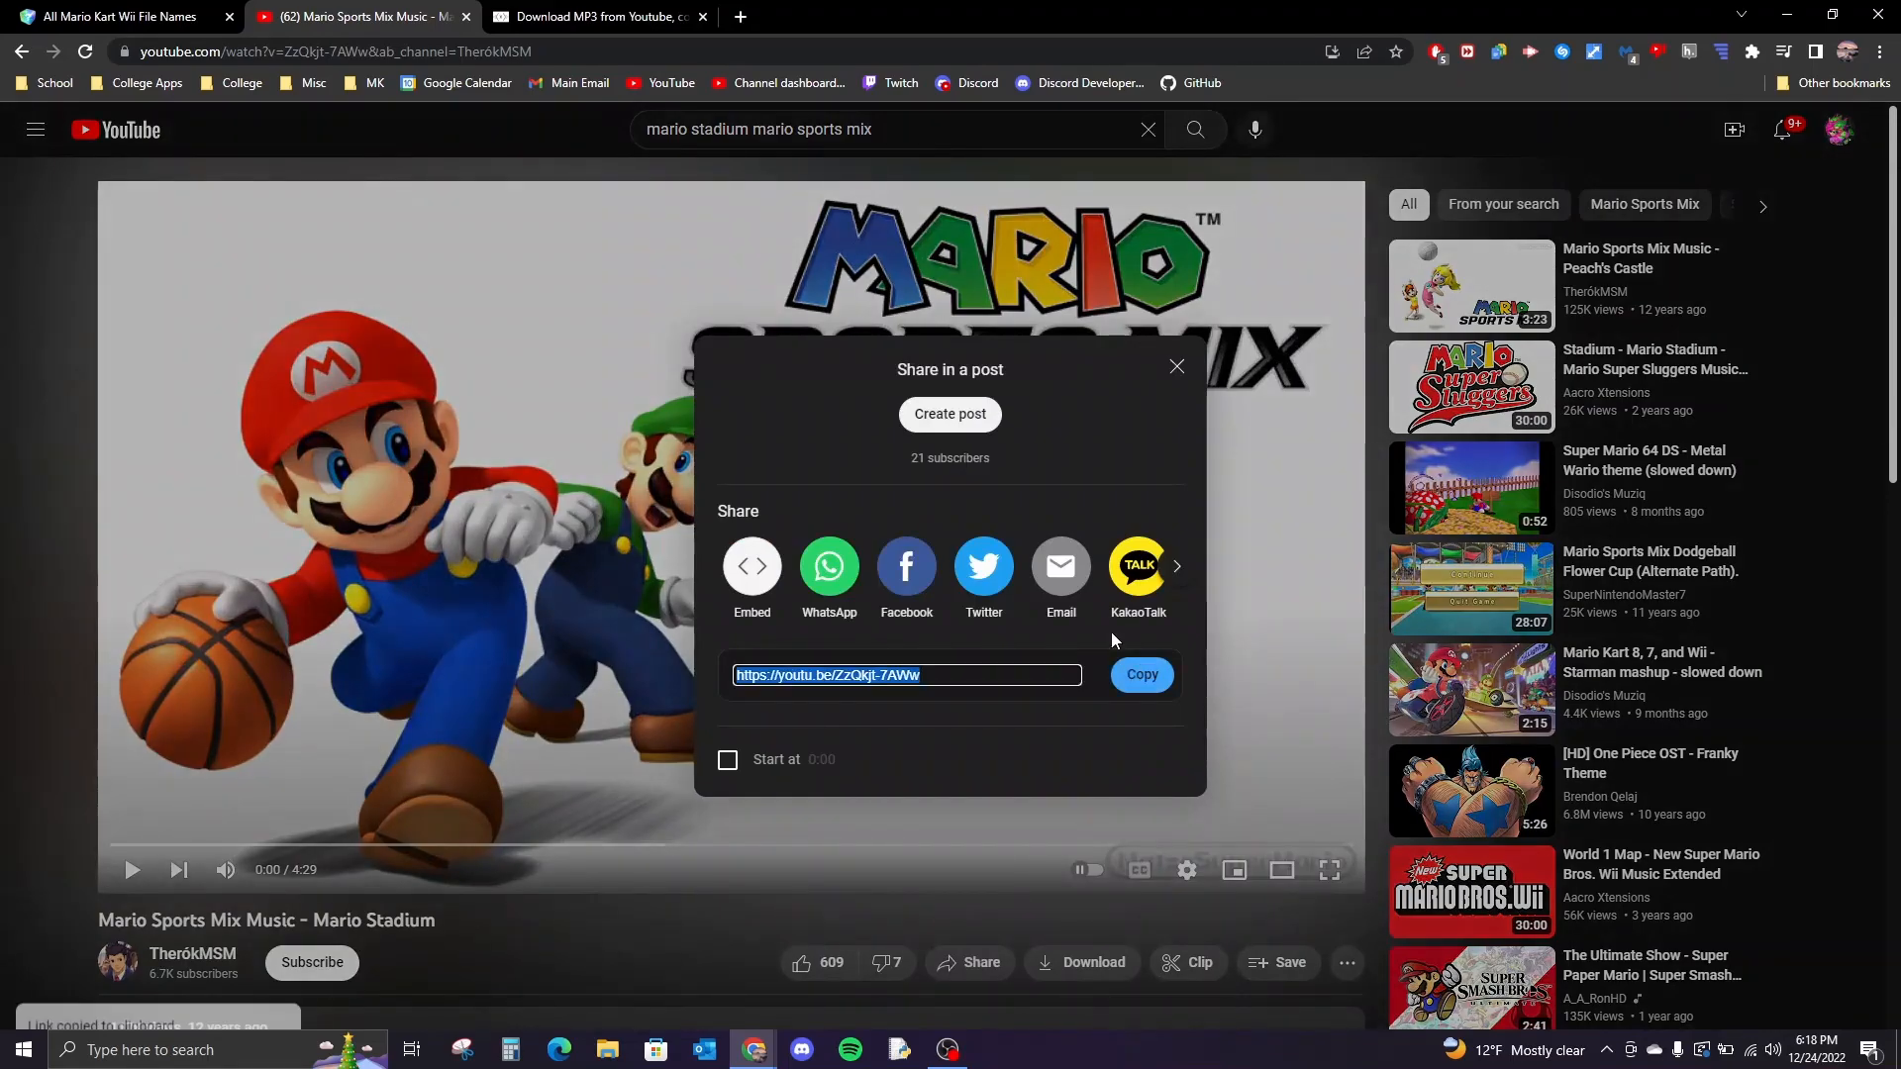
click(588, 16)
right_click(636, 316)
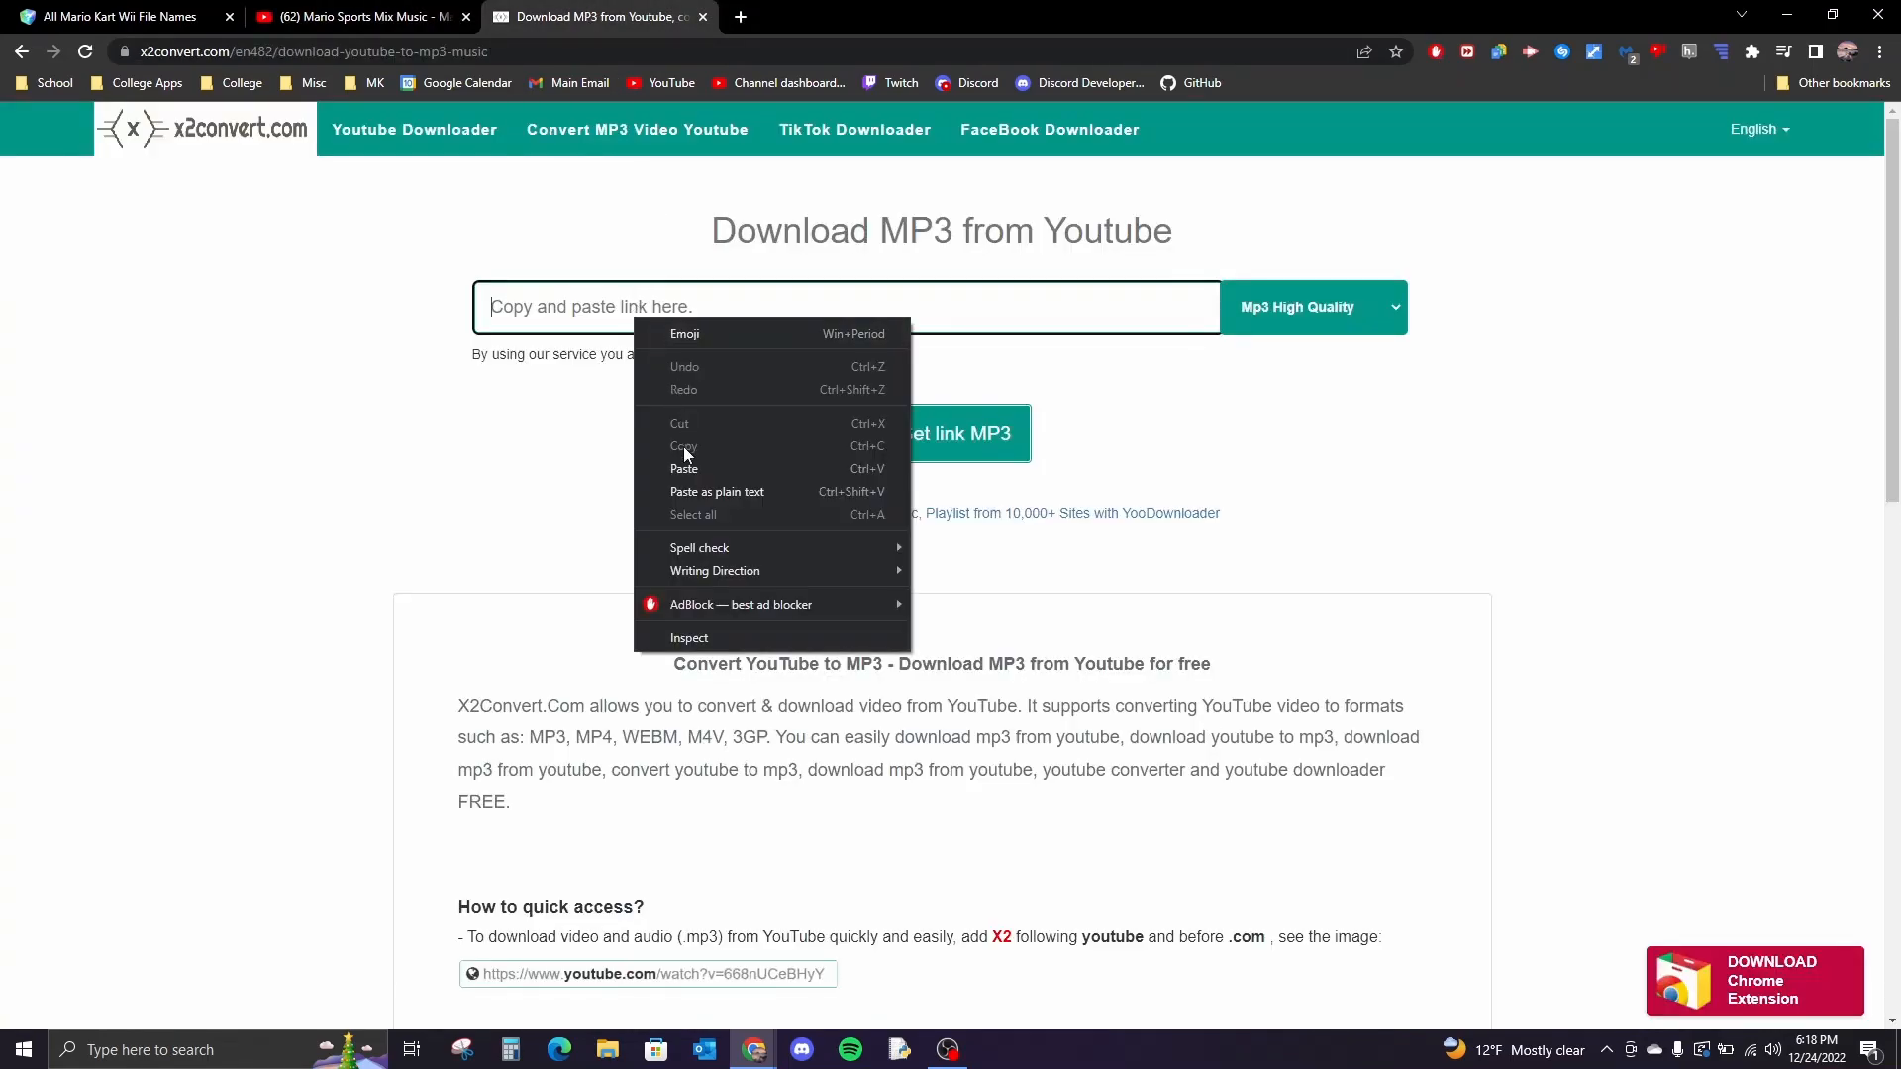
click(689, 473)
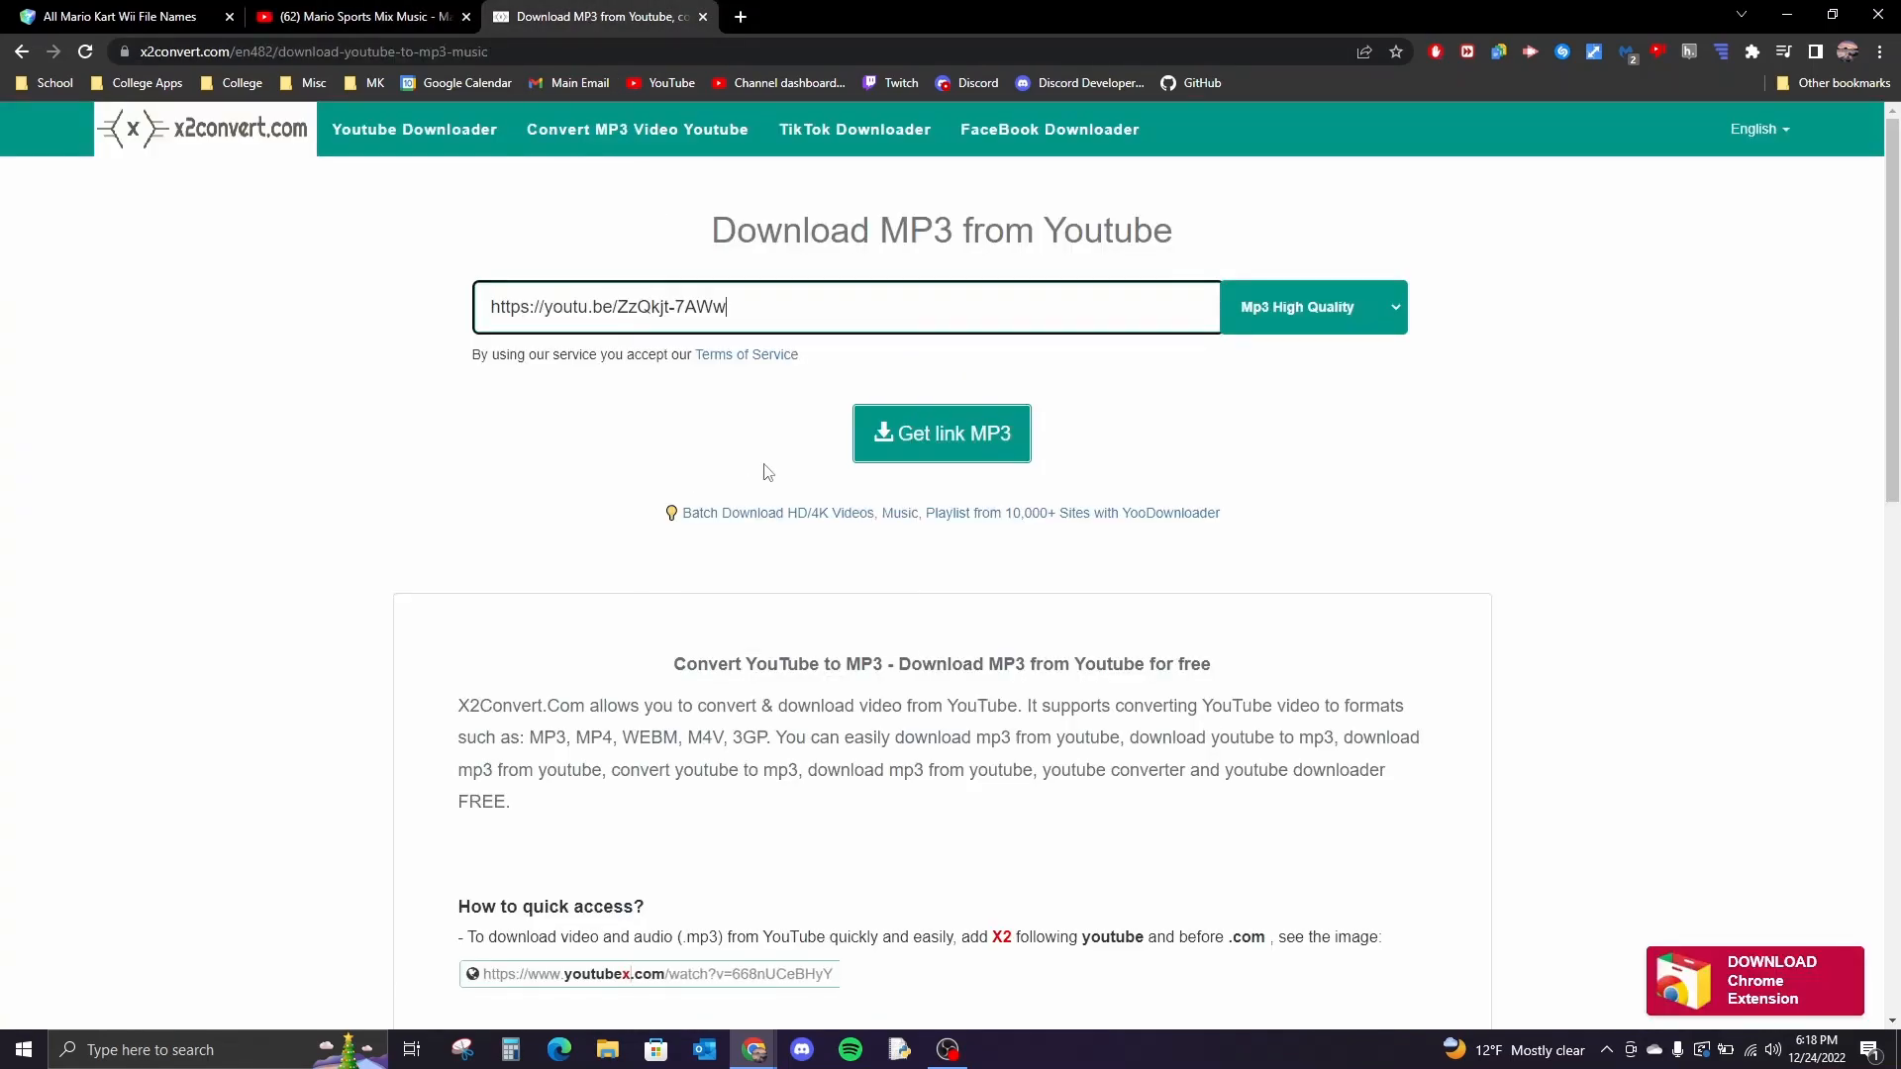
Step: Generate the high-quality MP3 link, download the Mario Stadium file and dismiss the download notice
click(888, 449)
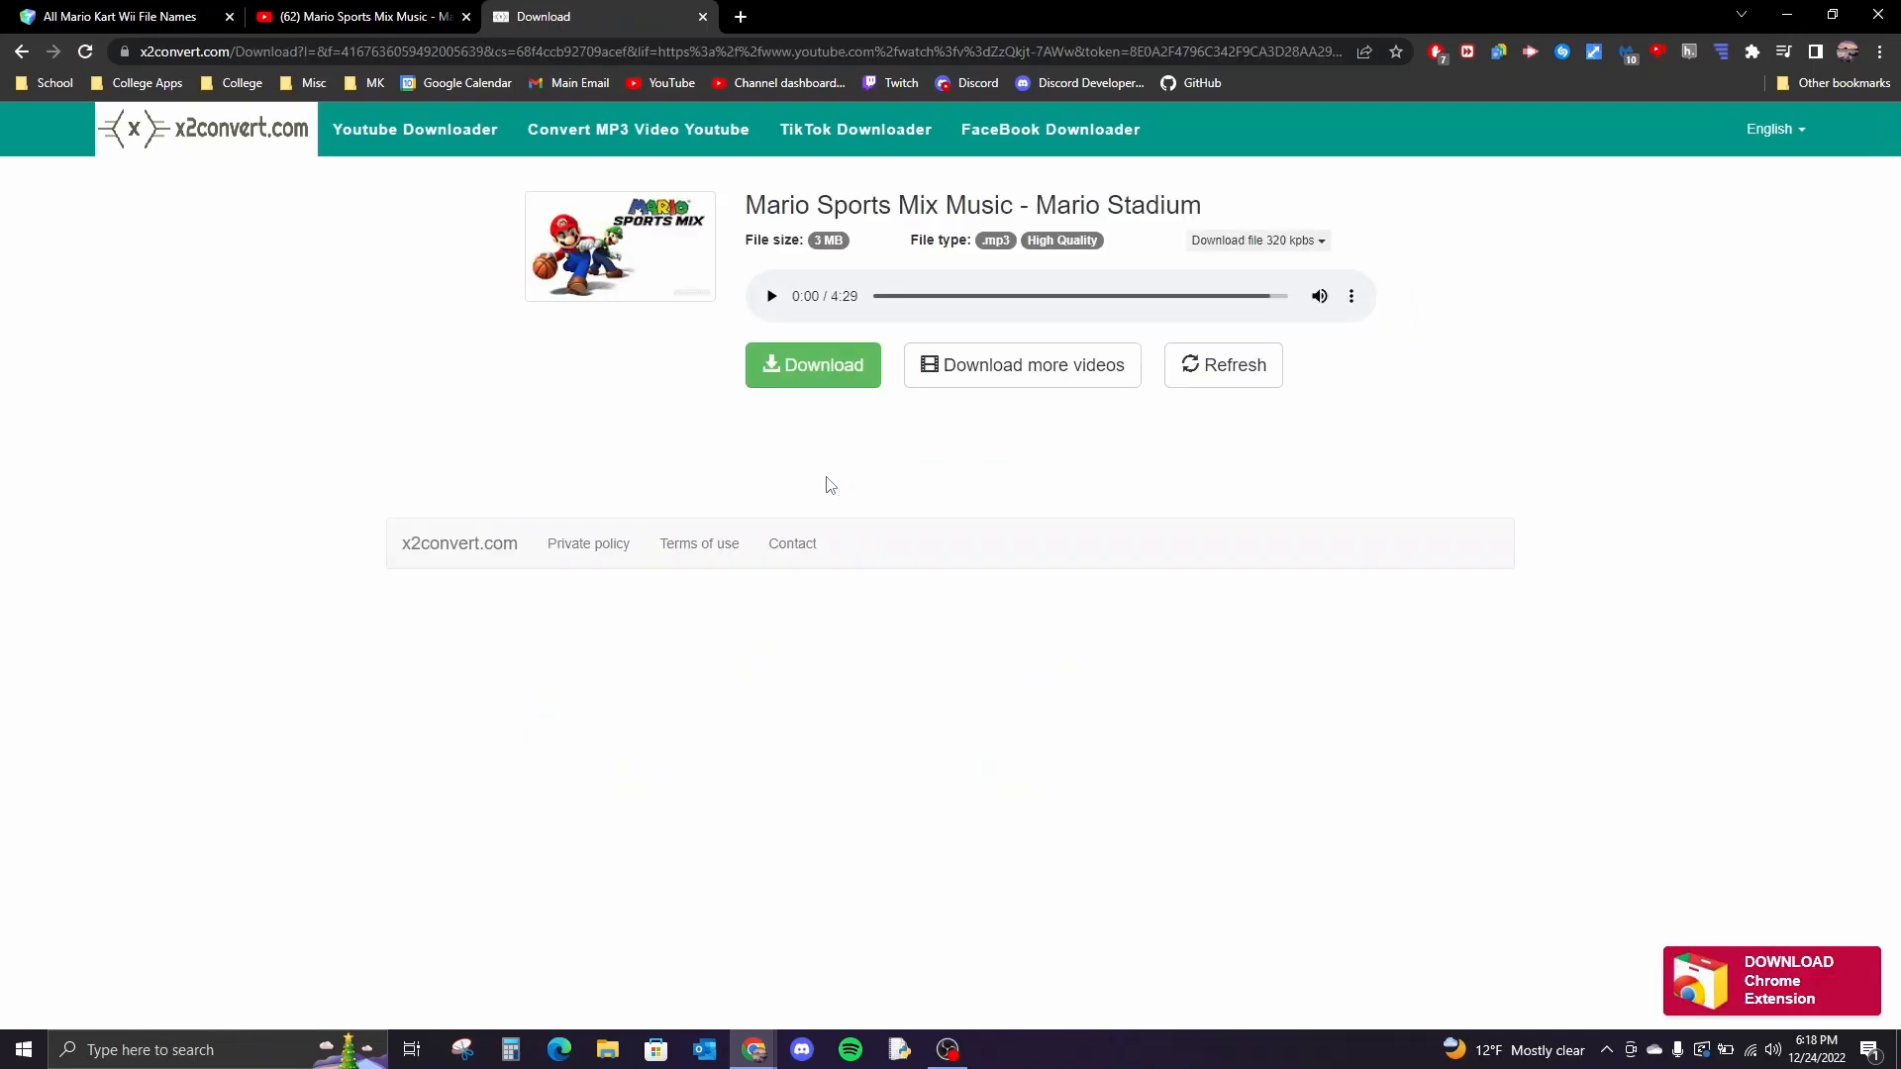
click(836, 386)
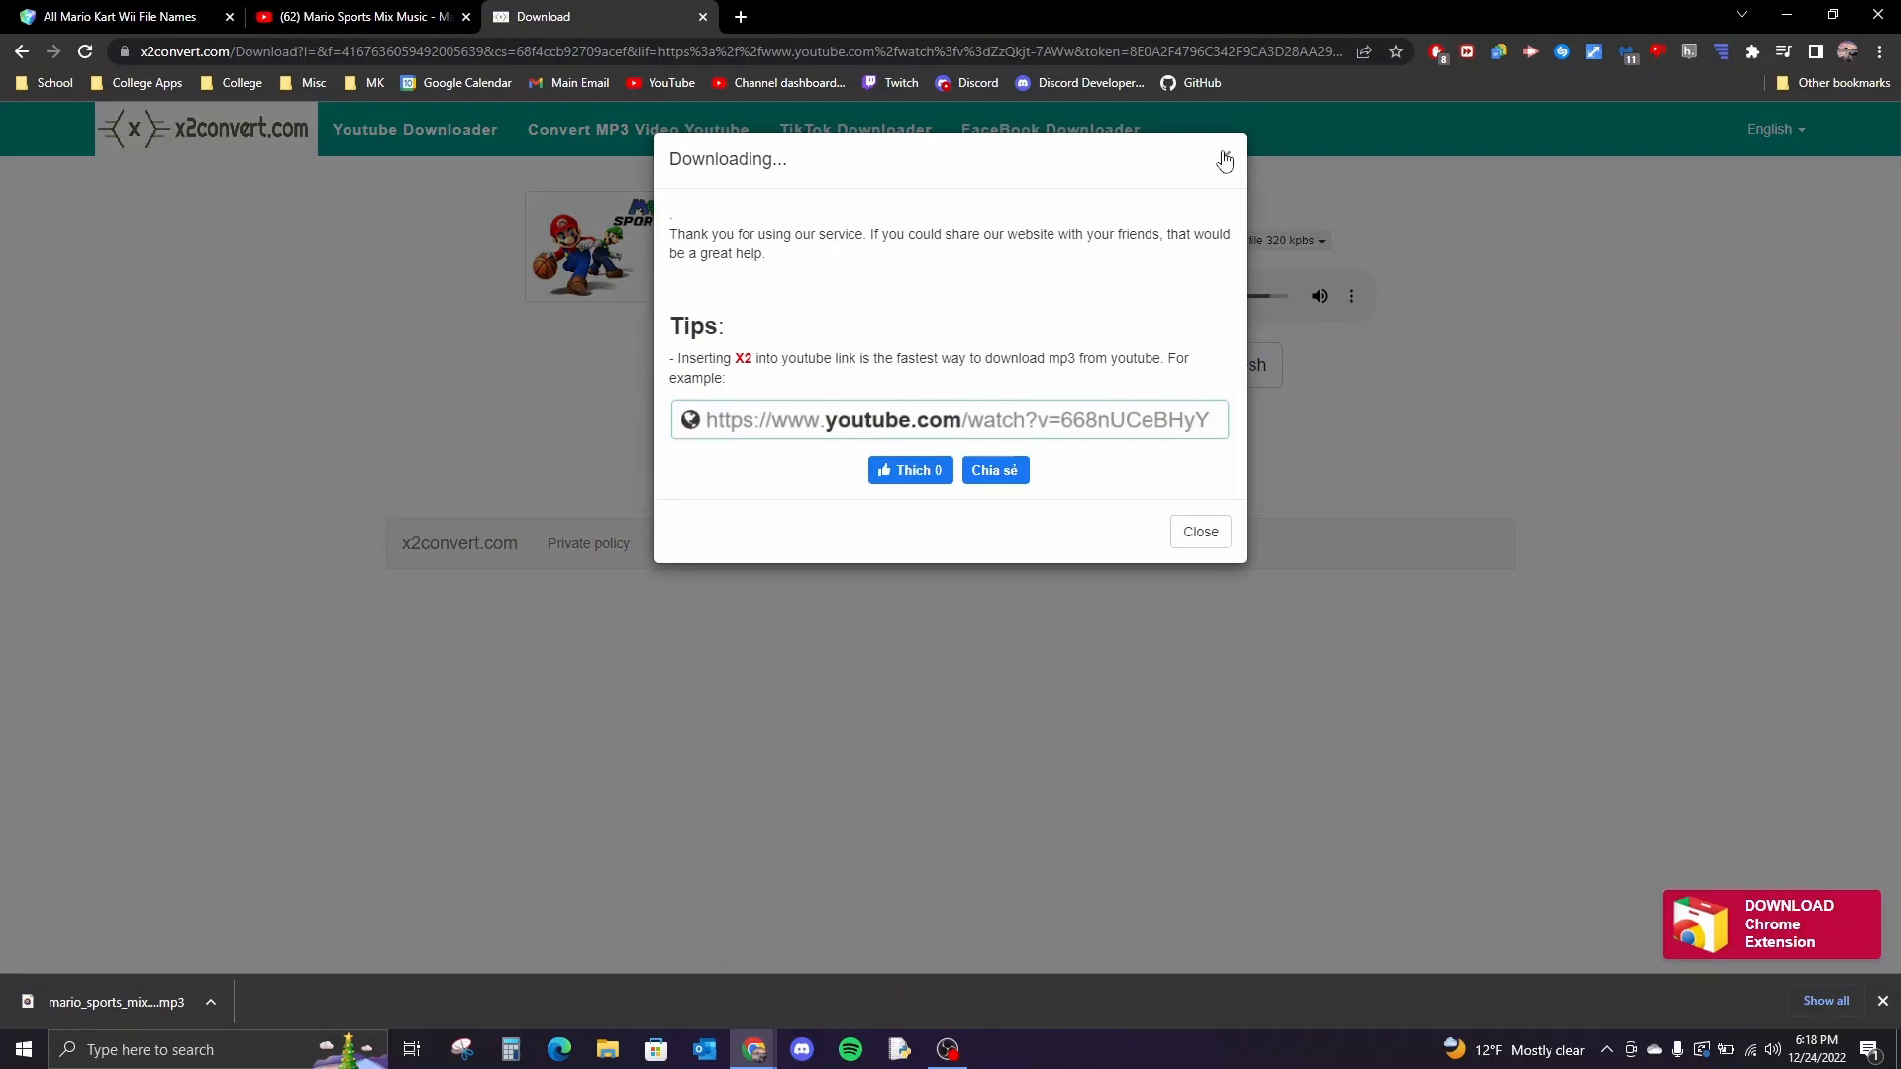
click(1225, 161)
Step: Shrink the browser window, switch to Audacity and set audio export in its preferences to Use Advanced Mixing Options
click(1830, 14)
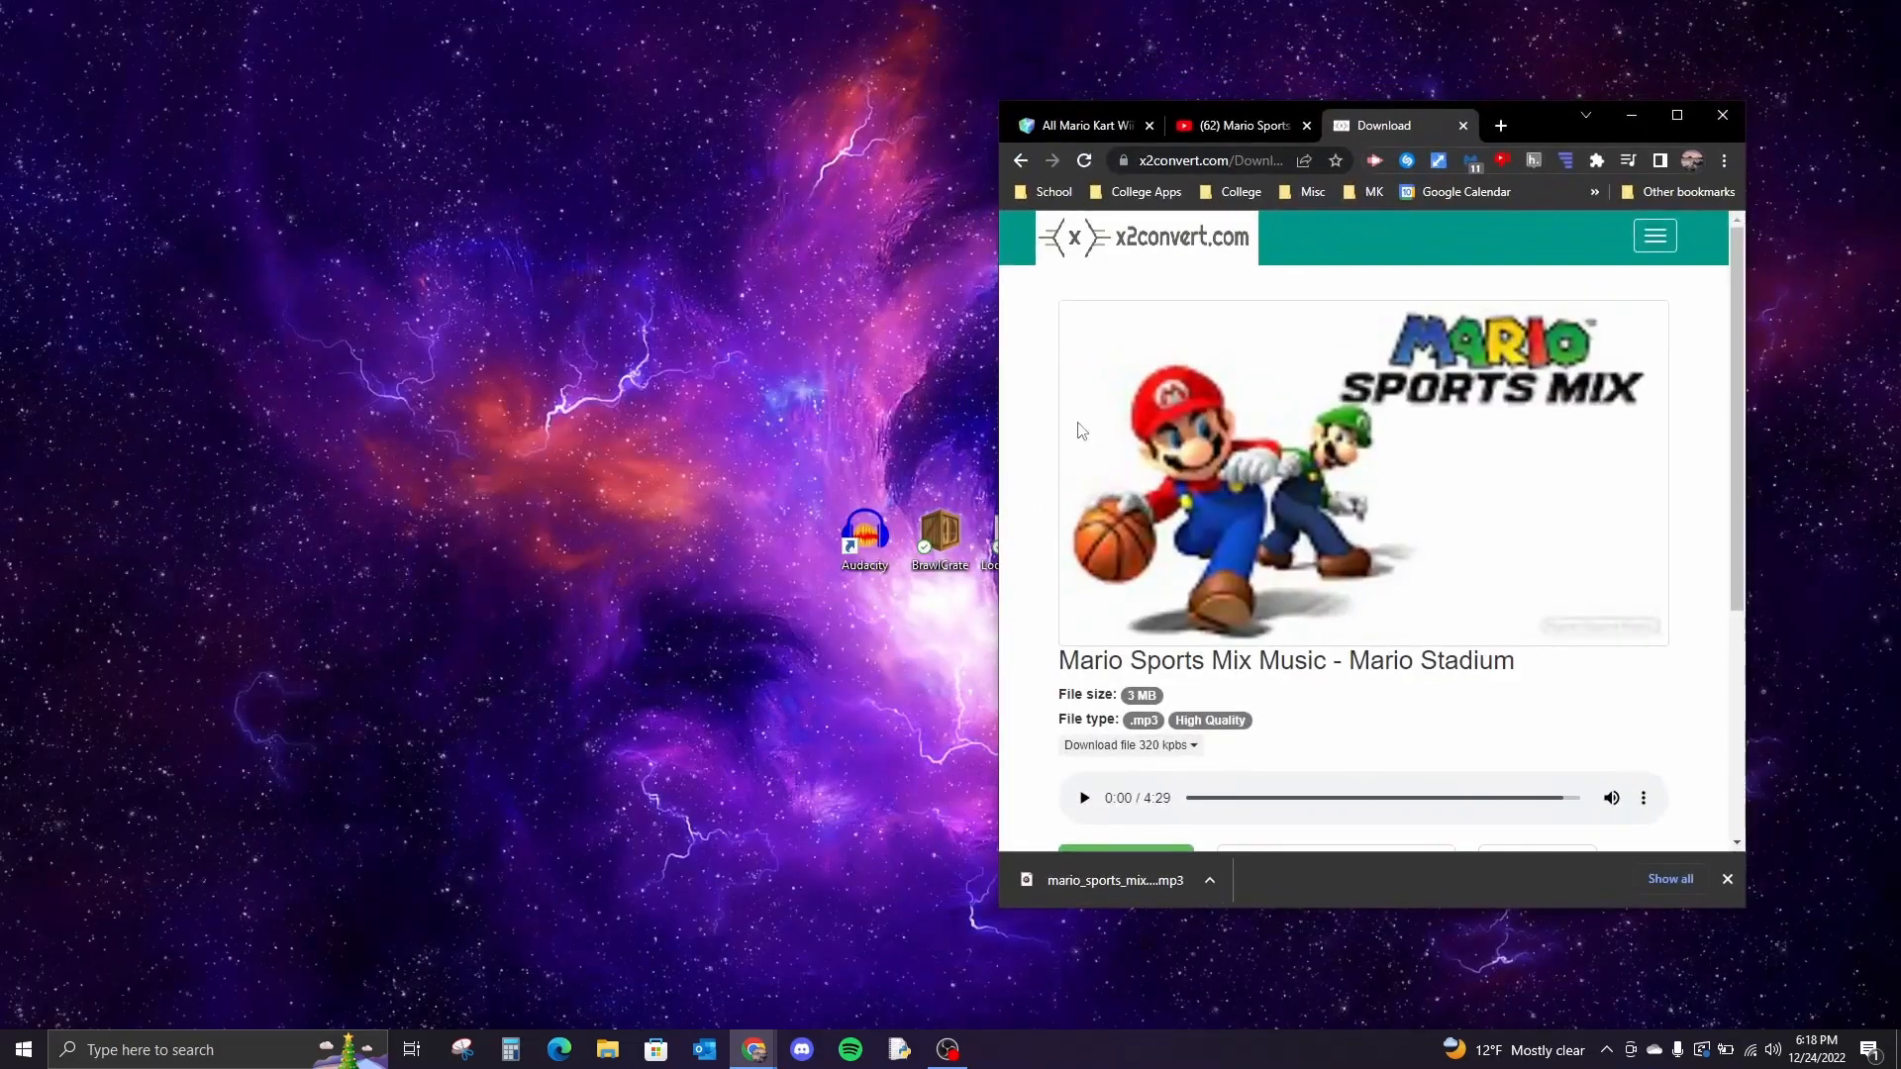
double_click(861, 552)
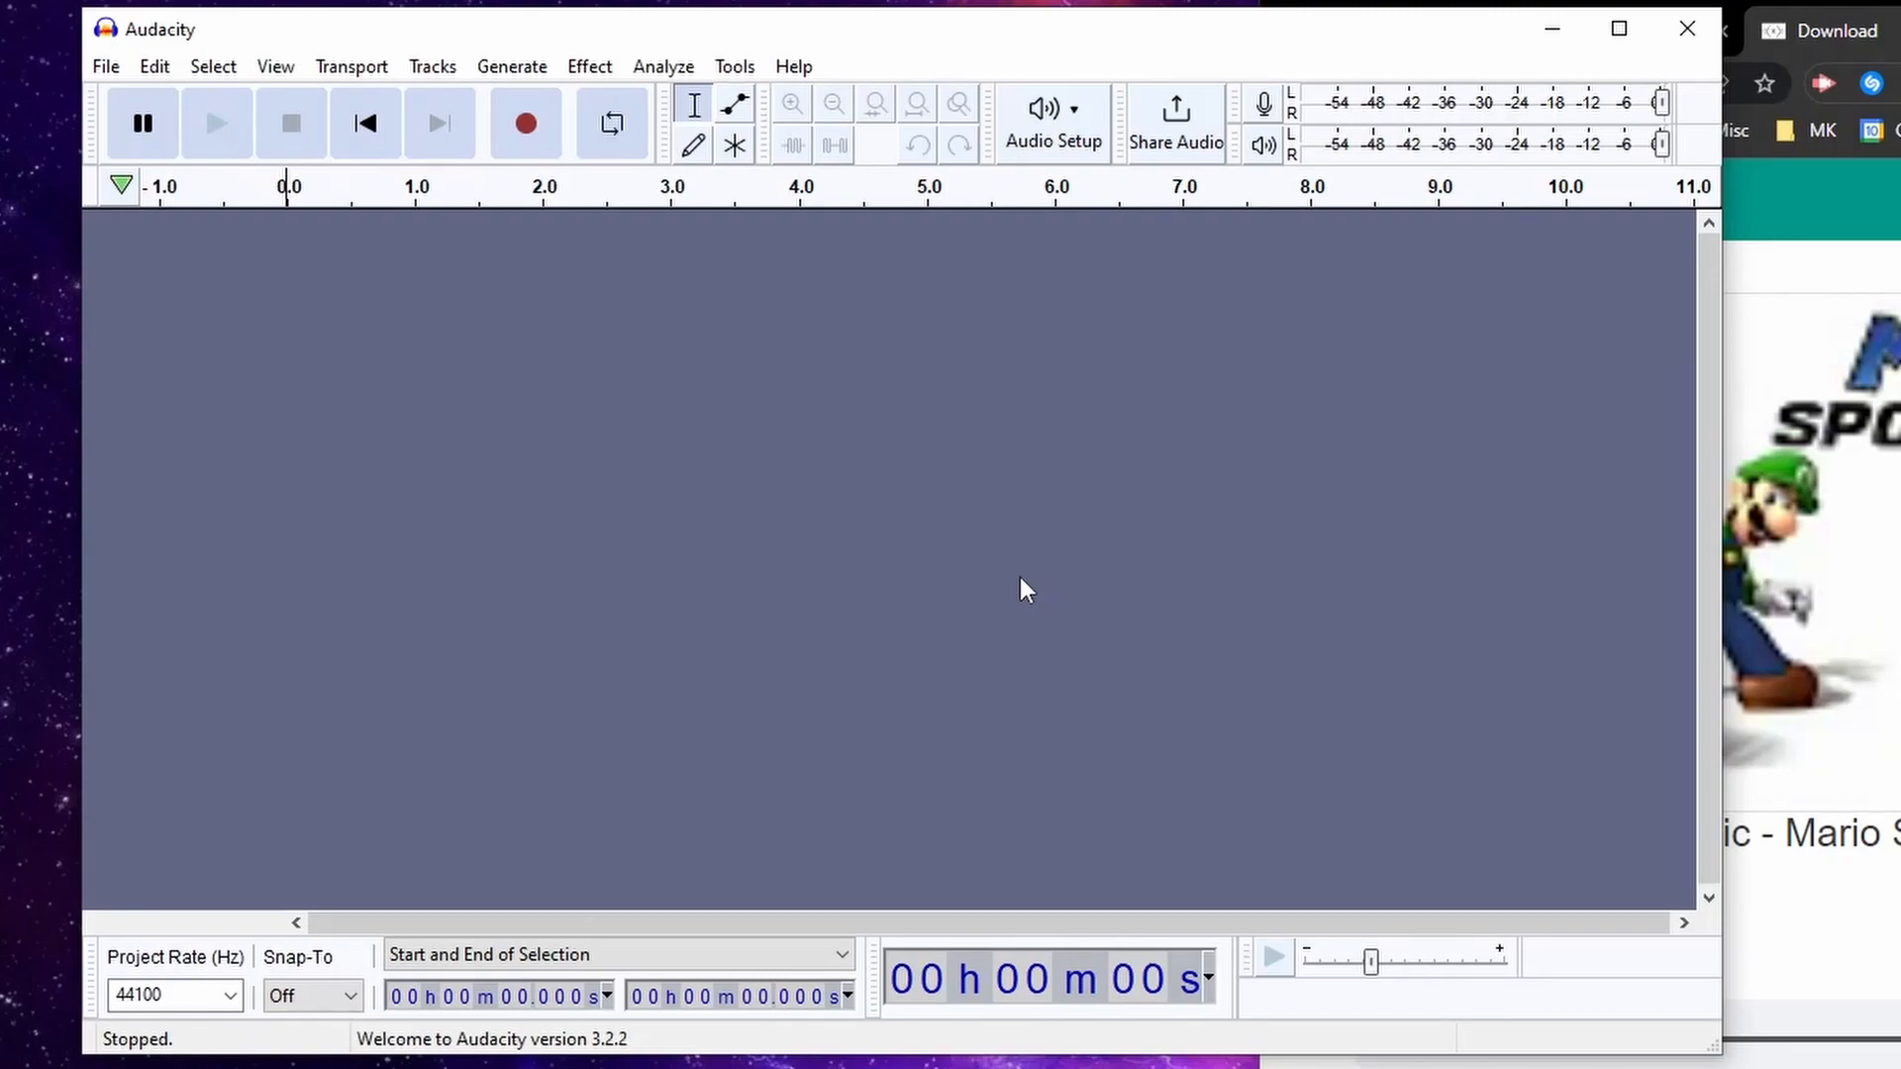
click(154, 69)
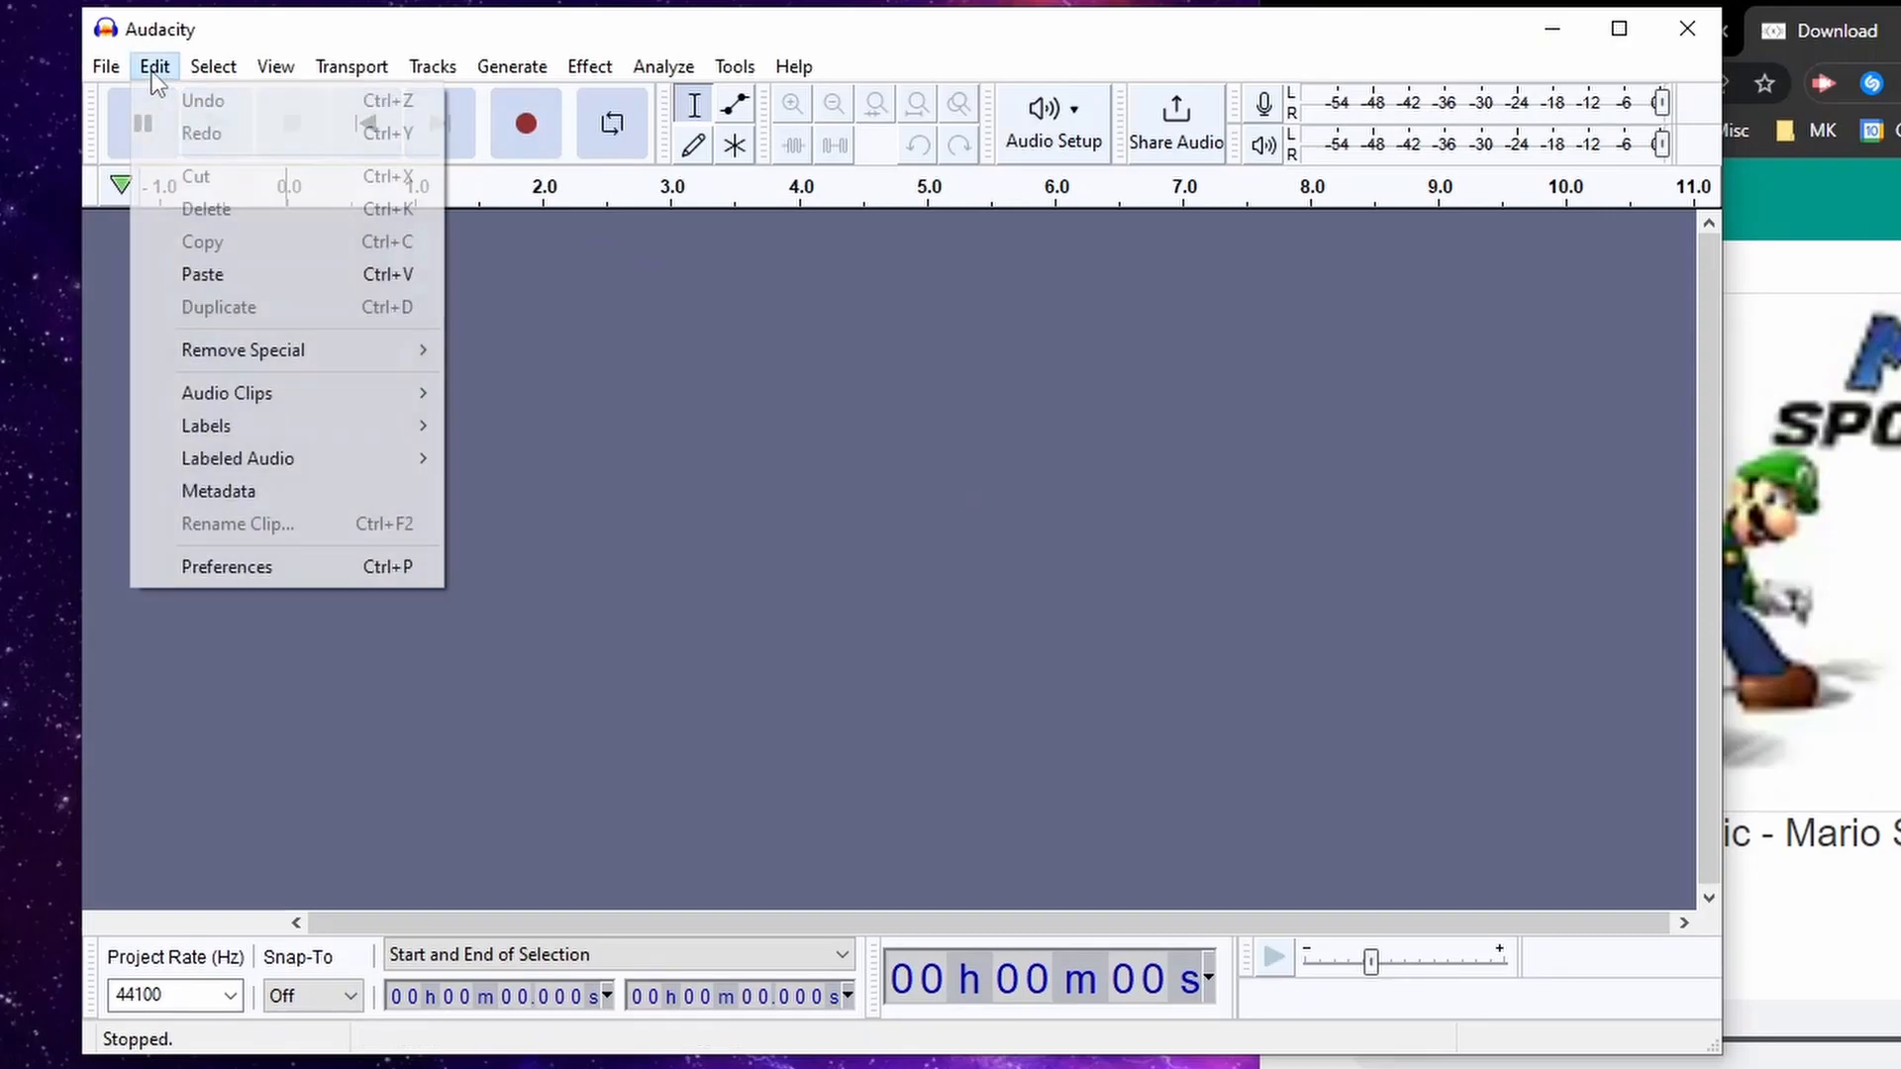
click(242, 566)
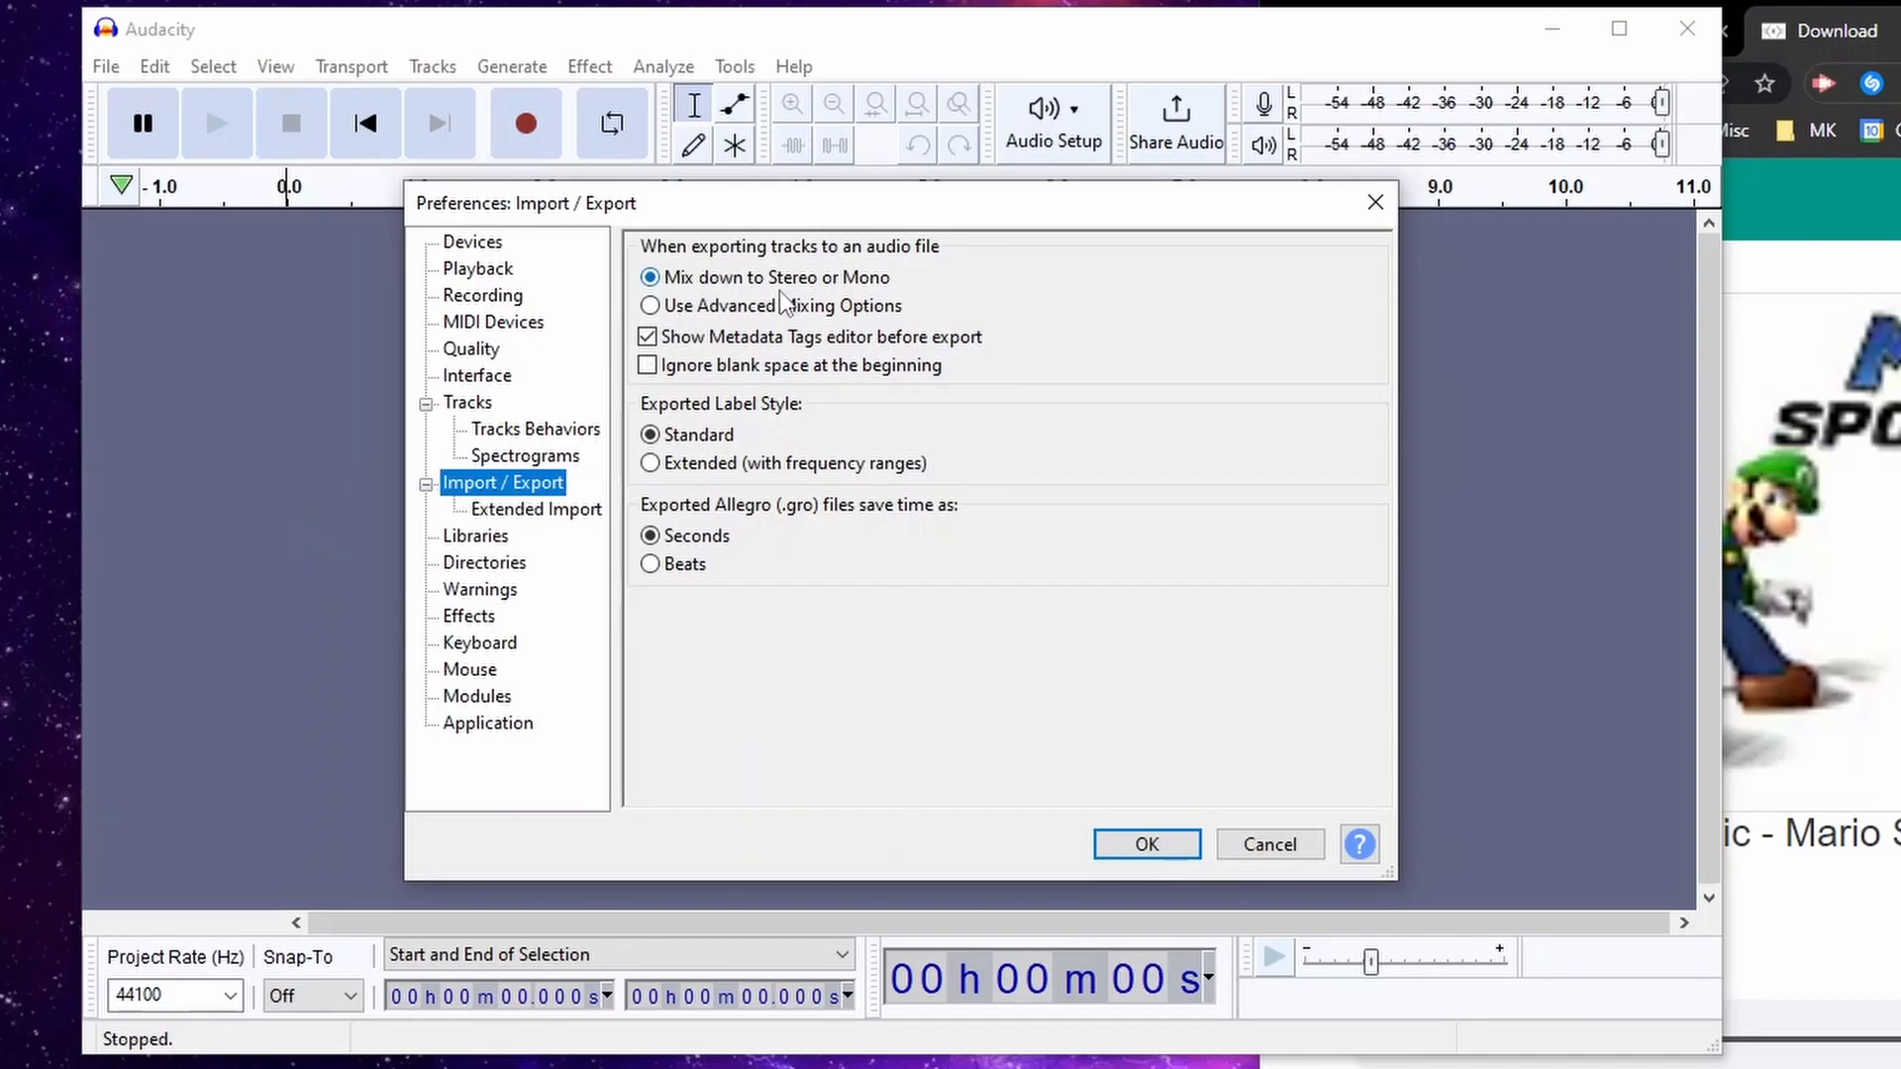
click(744, 309)
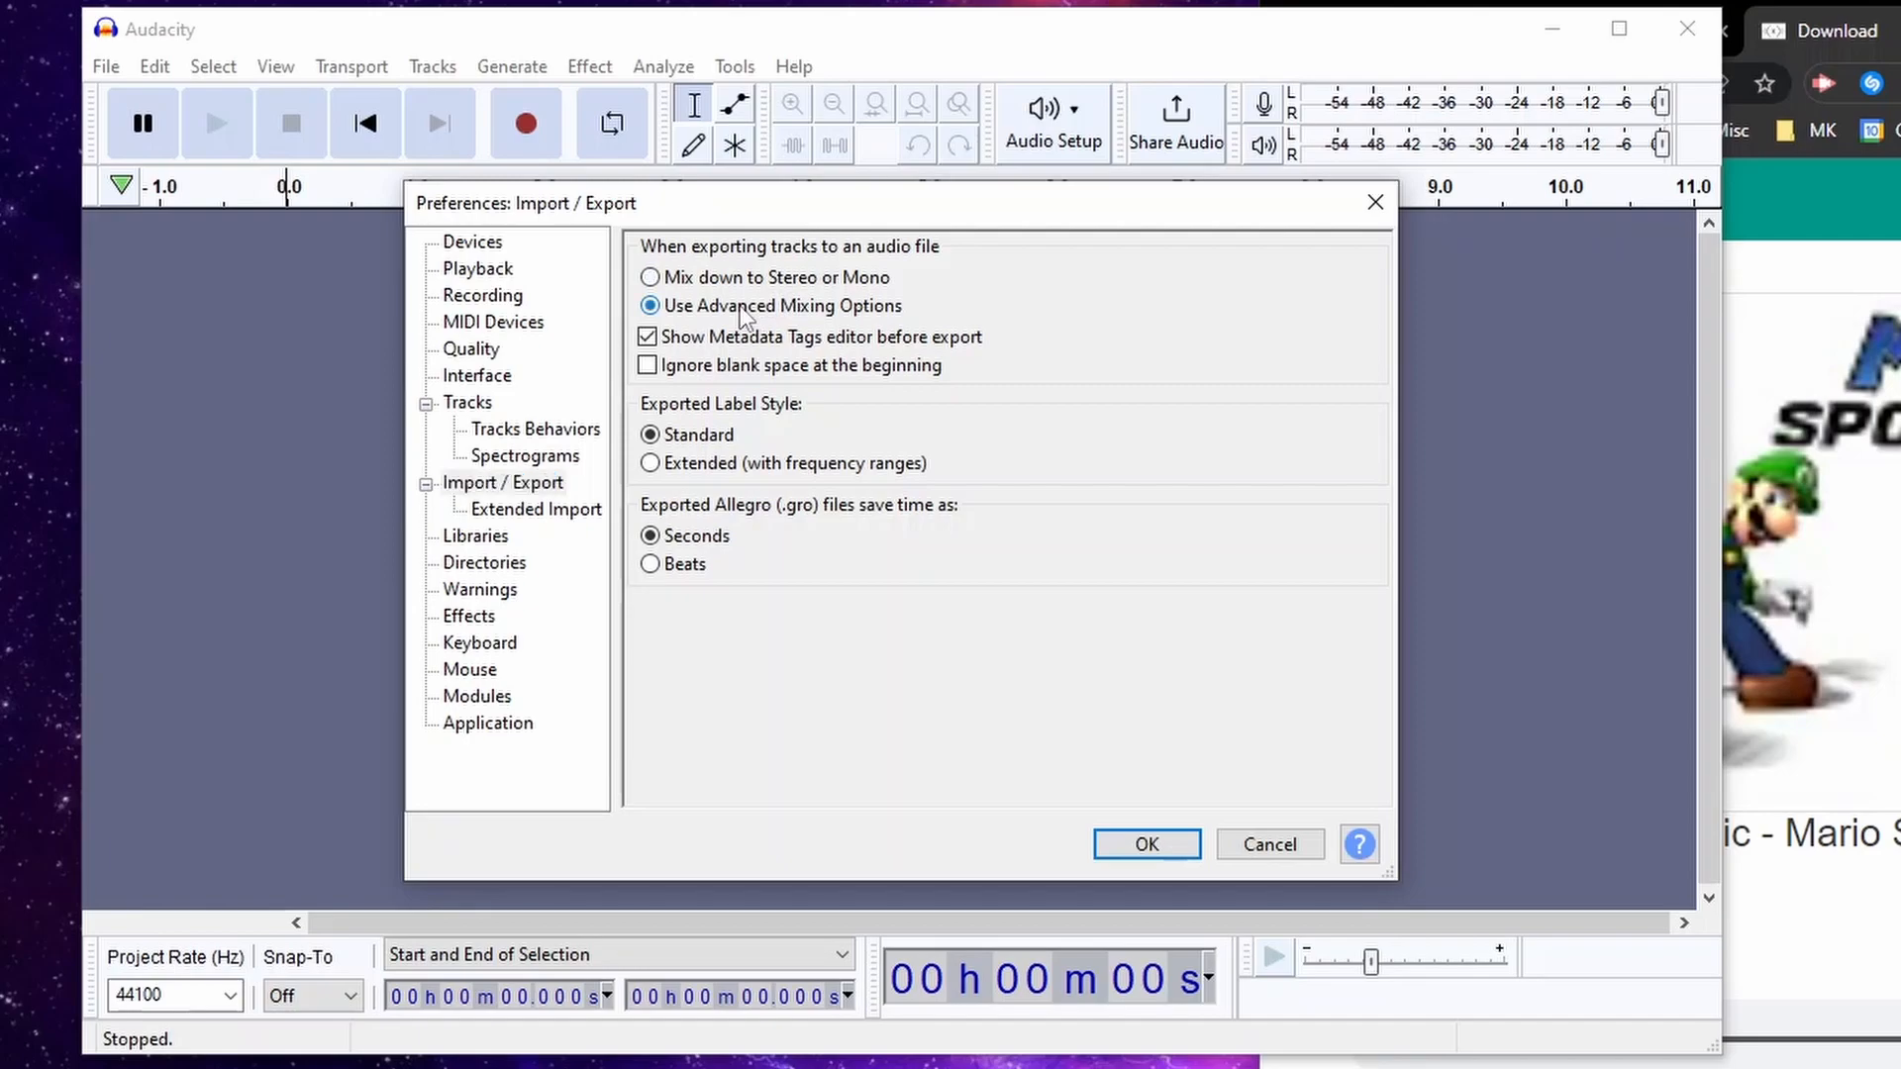
click(1146, 845)
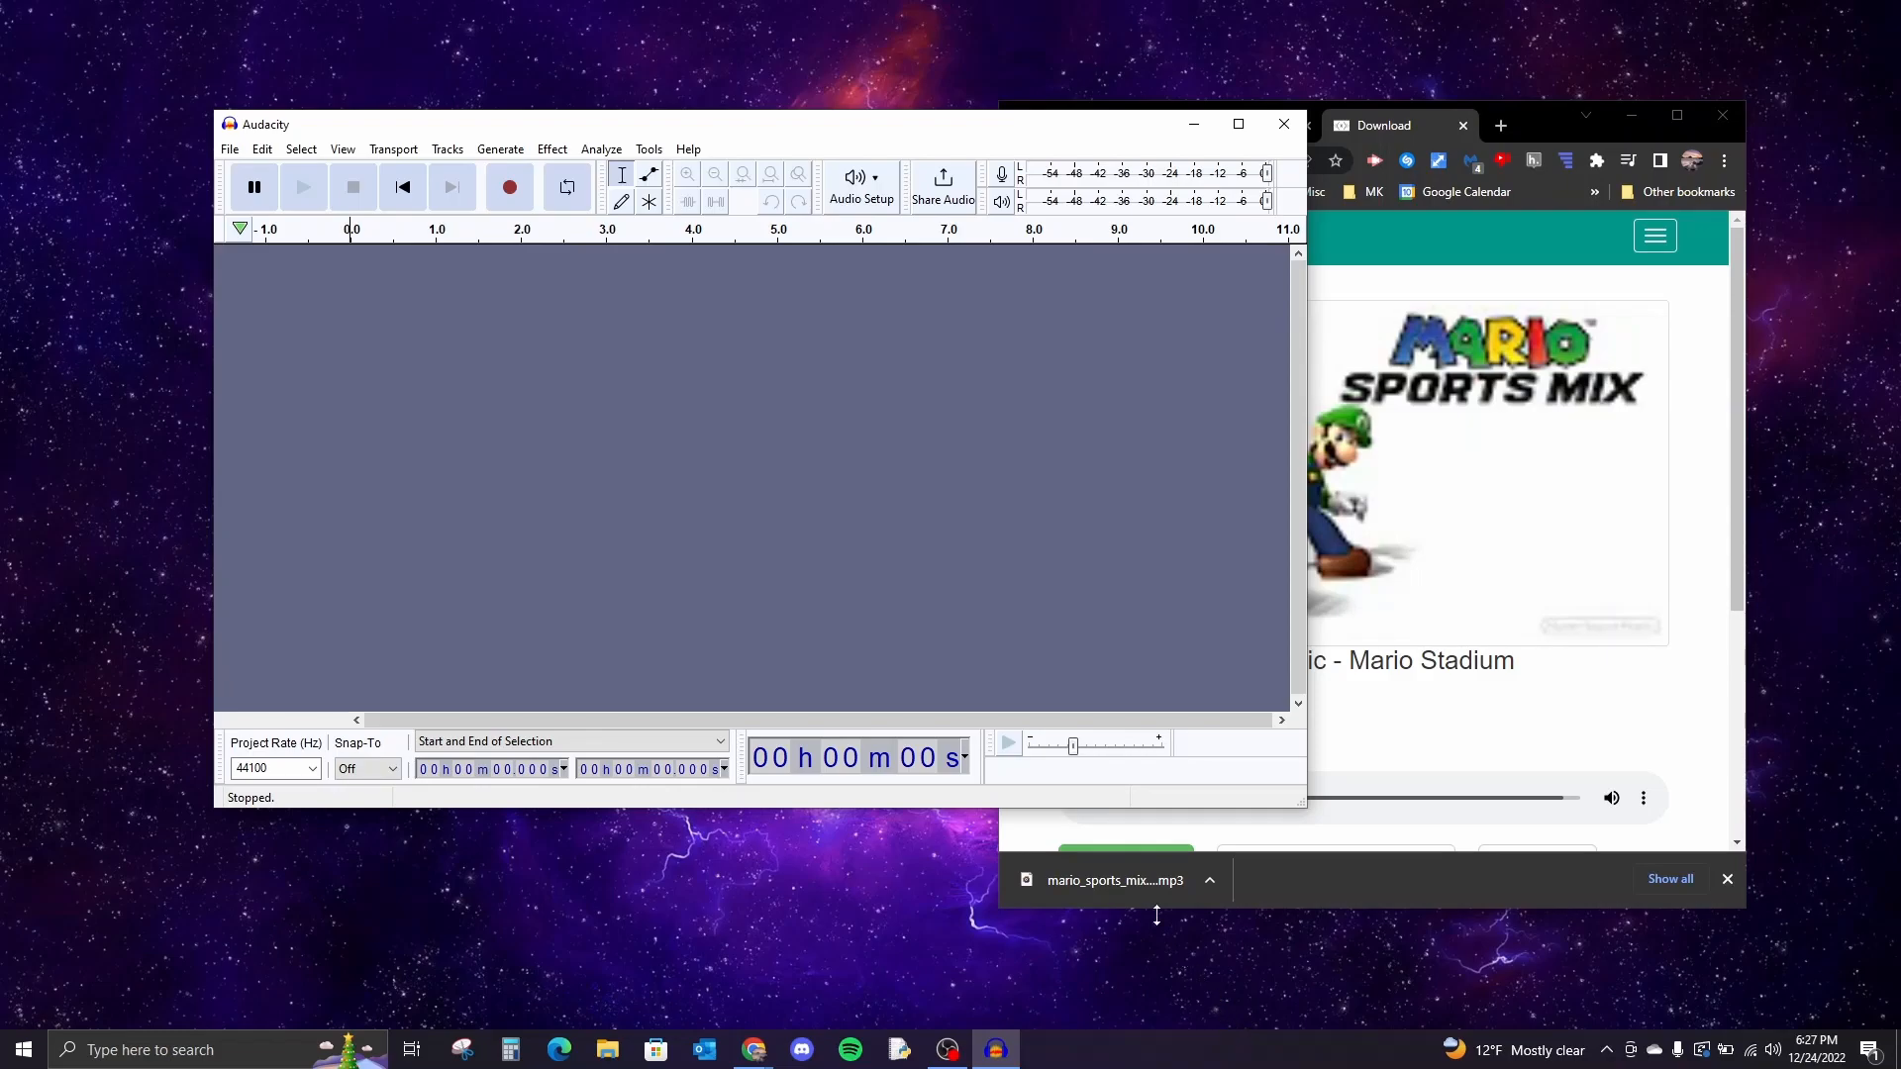
Step: Import the downloaded Mario Sports Mix MP3 from the browser into the empty Audacity project
drag(1138, 881, 757, 665)
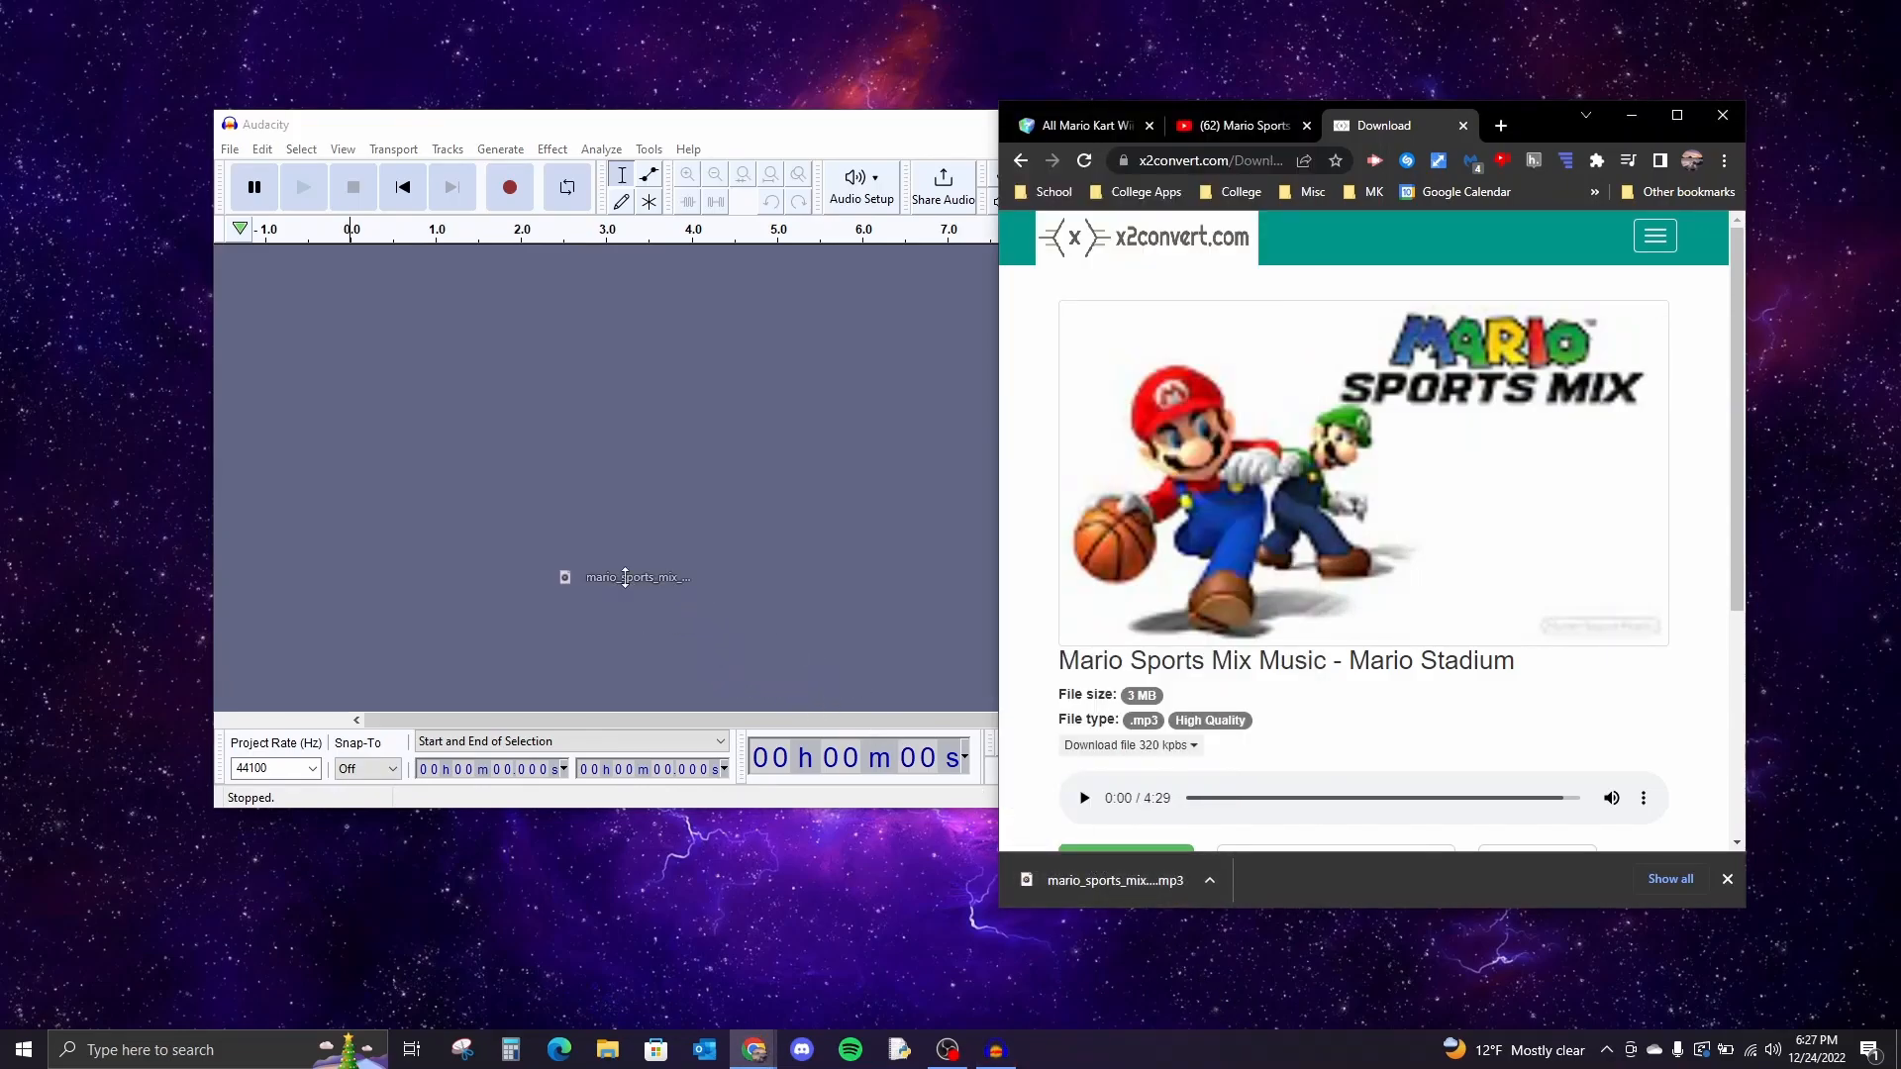
drag(625, 577, 624, 574)
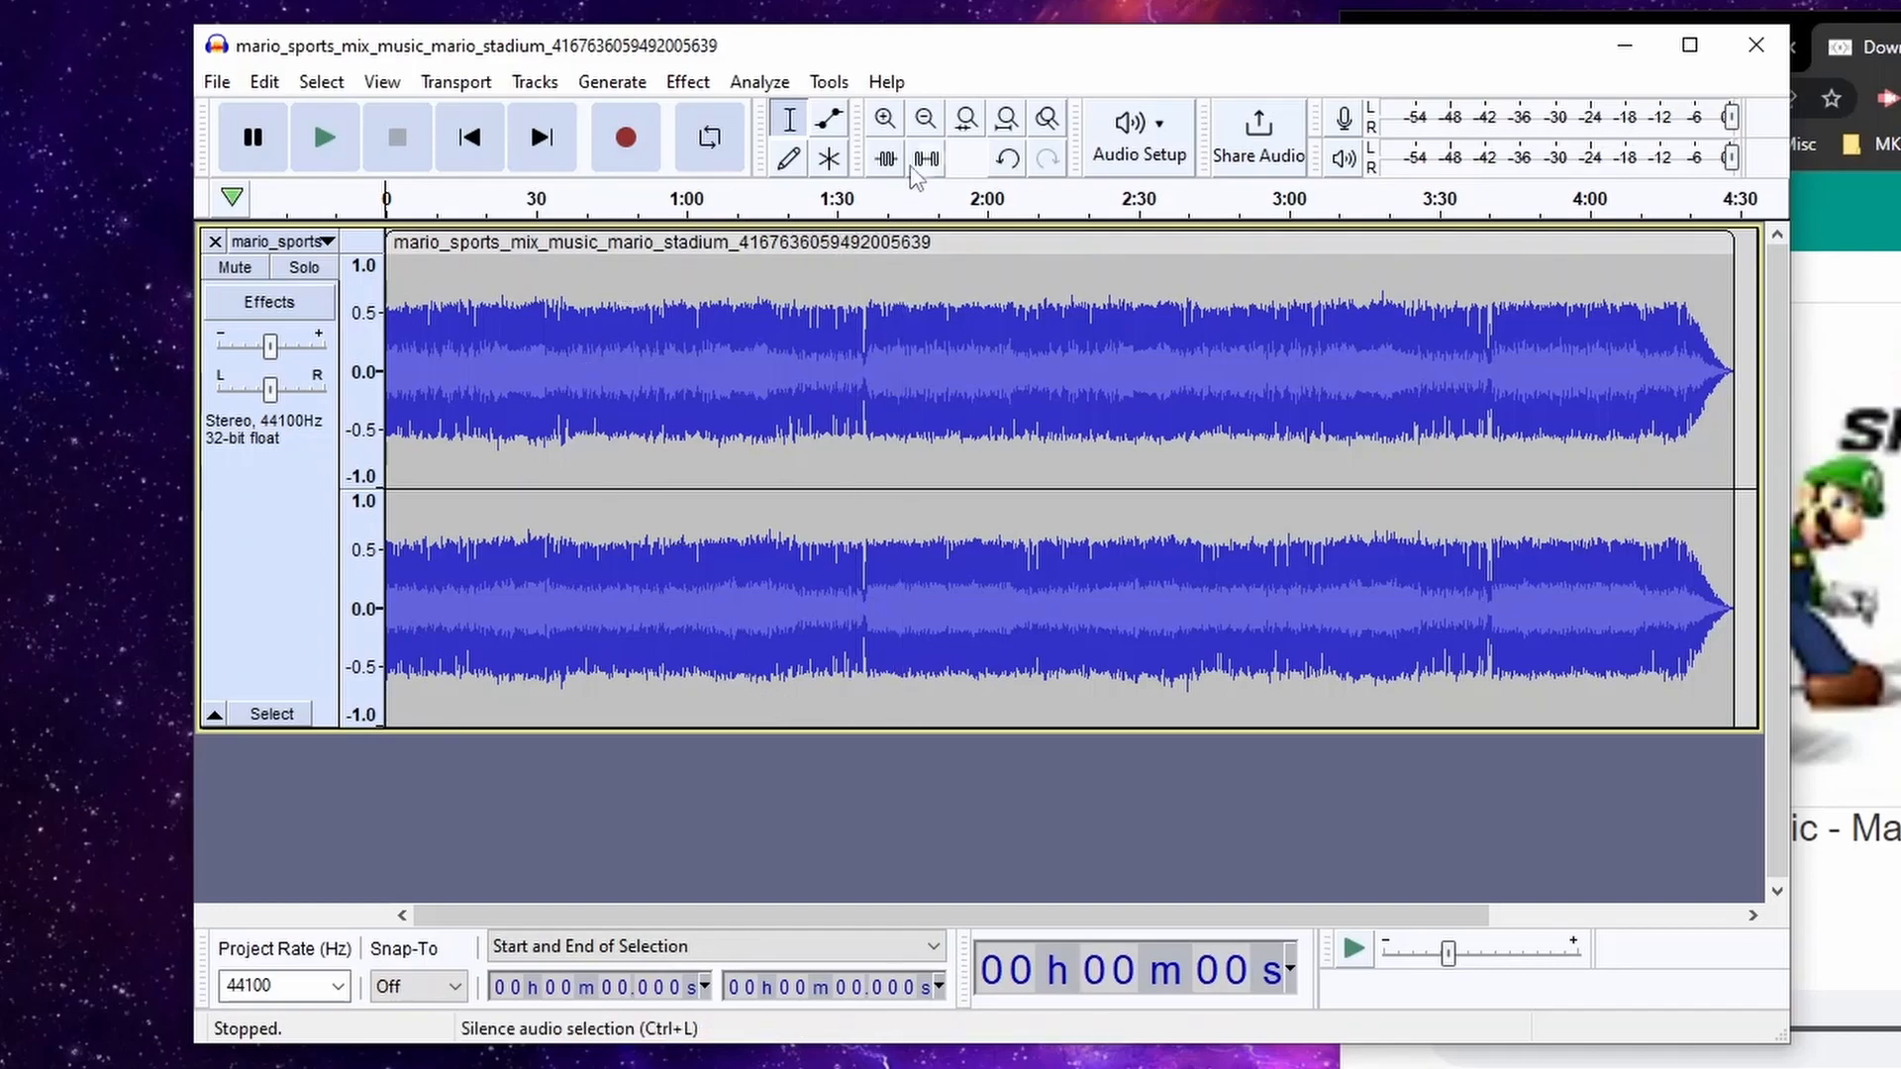
Step: Cut about 0.197 s of silence from the very beginning of the track
click(885, 124)
click(885, 124)
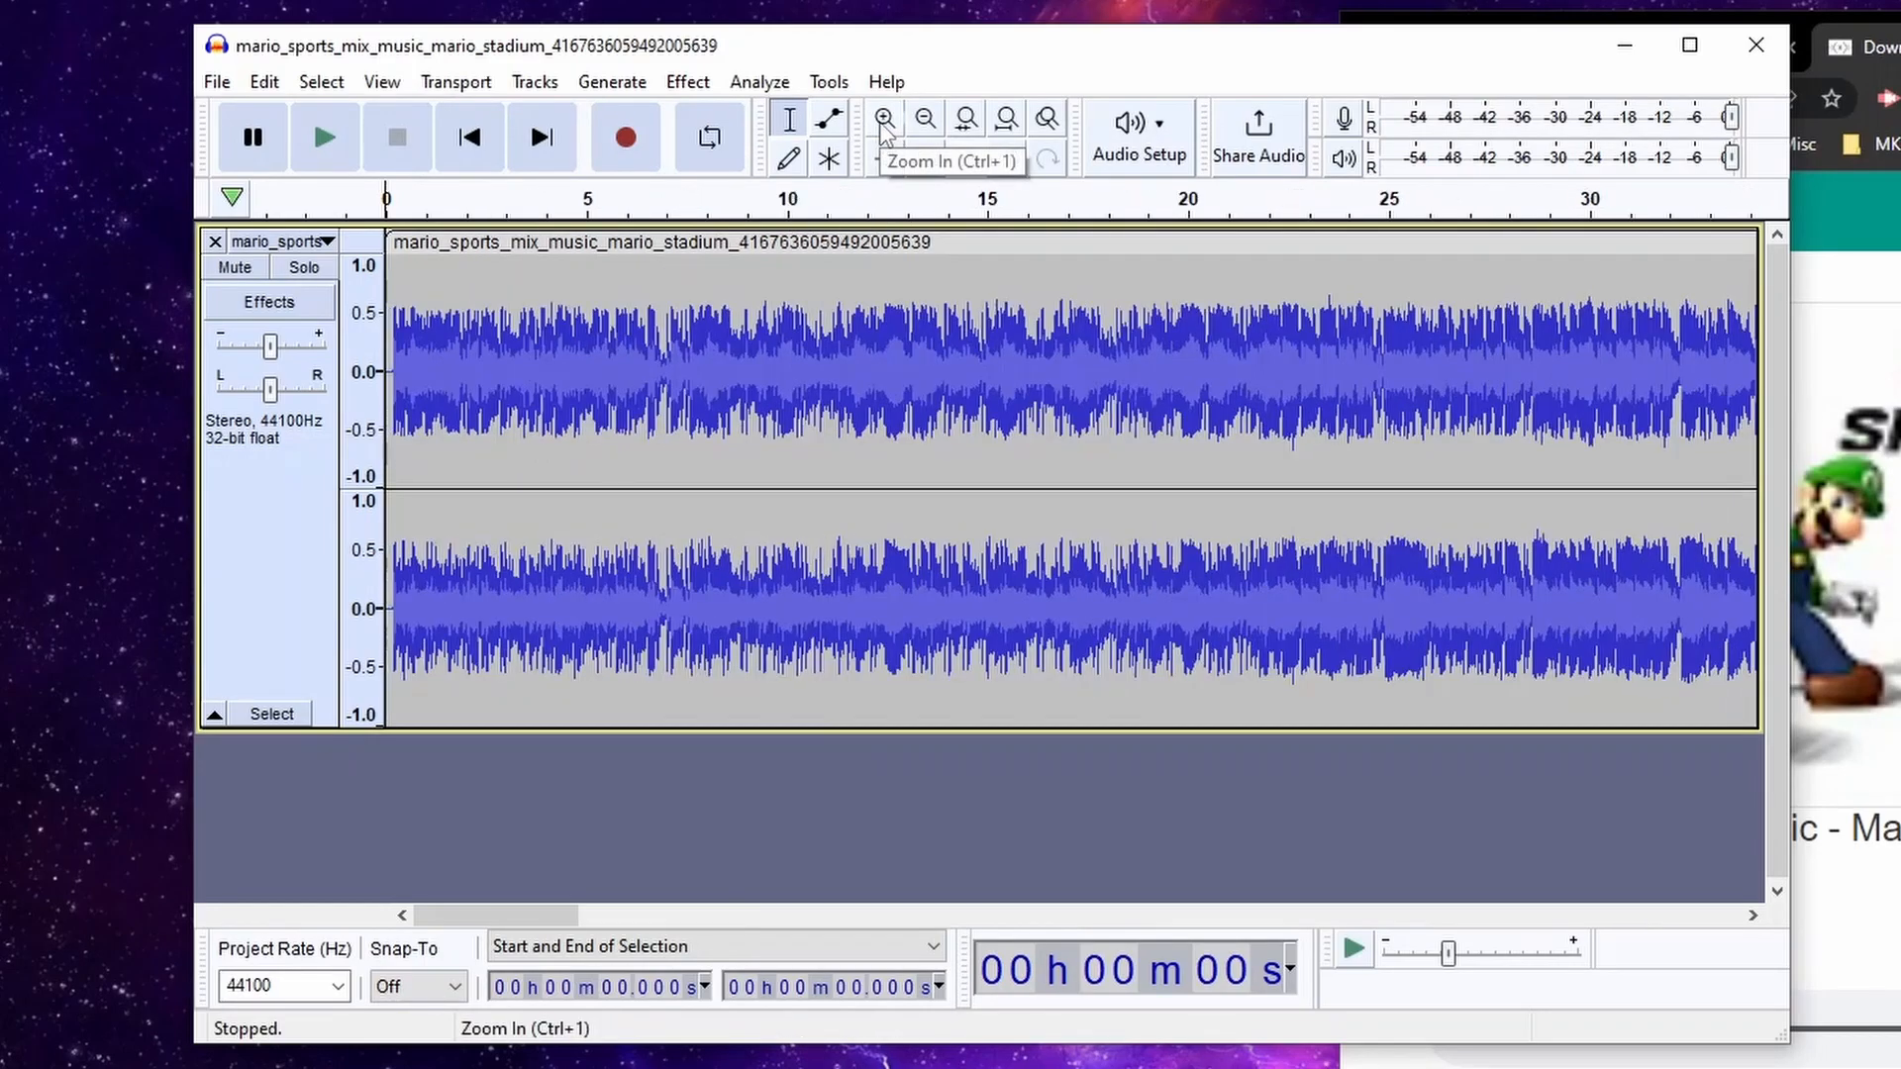
click(884, 124)
click(885, 123)
click(884, 124)
click(884, 123)
click(884, 124)
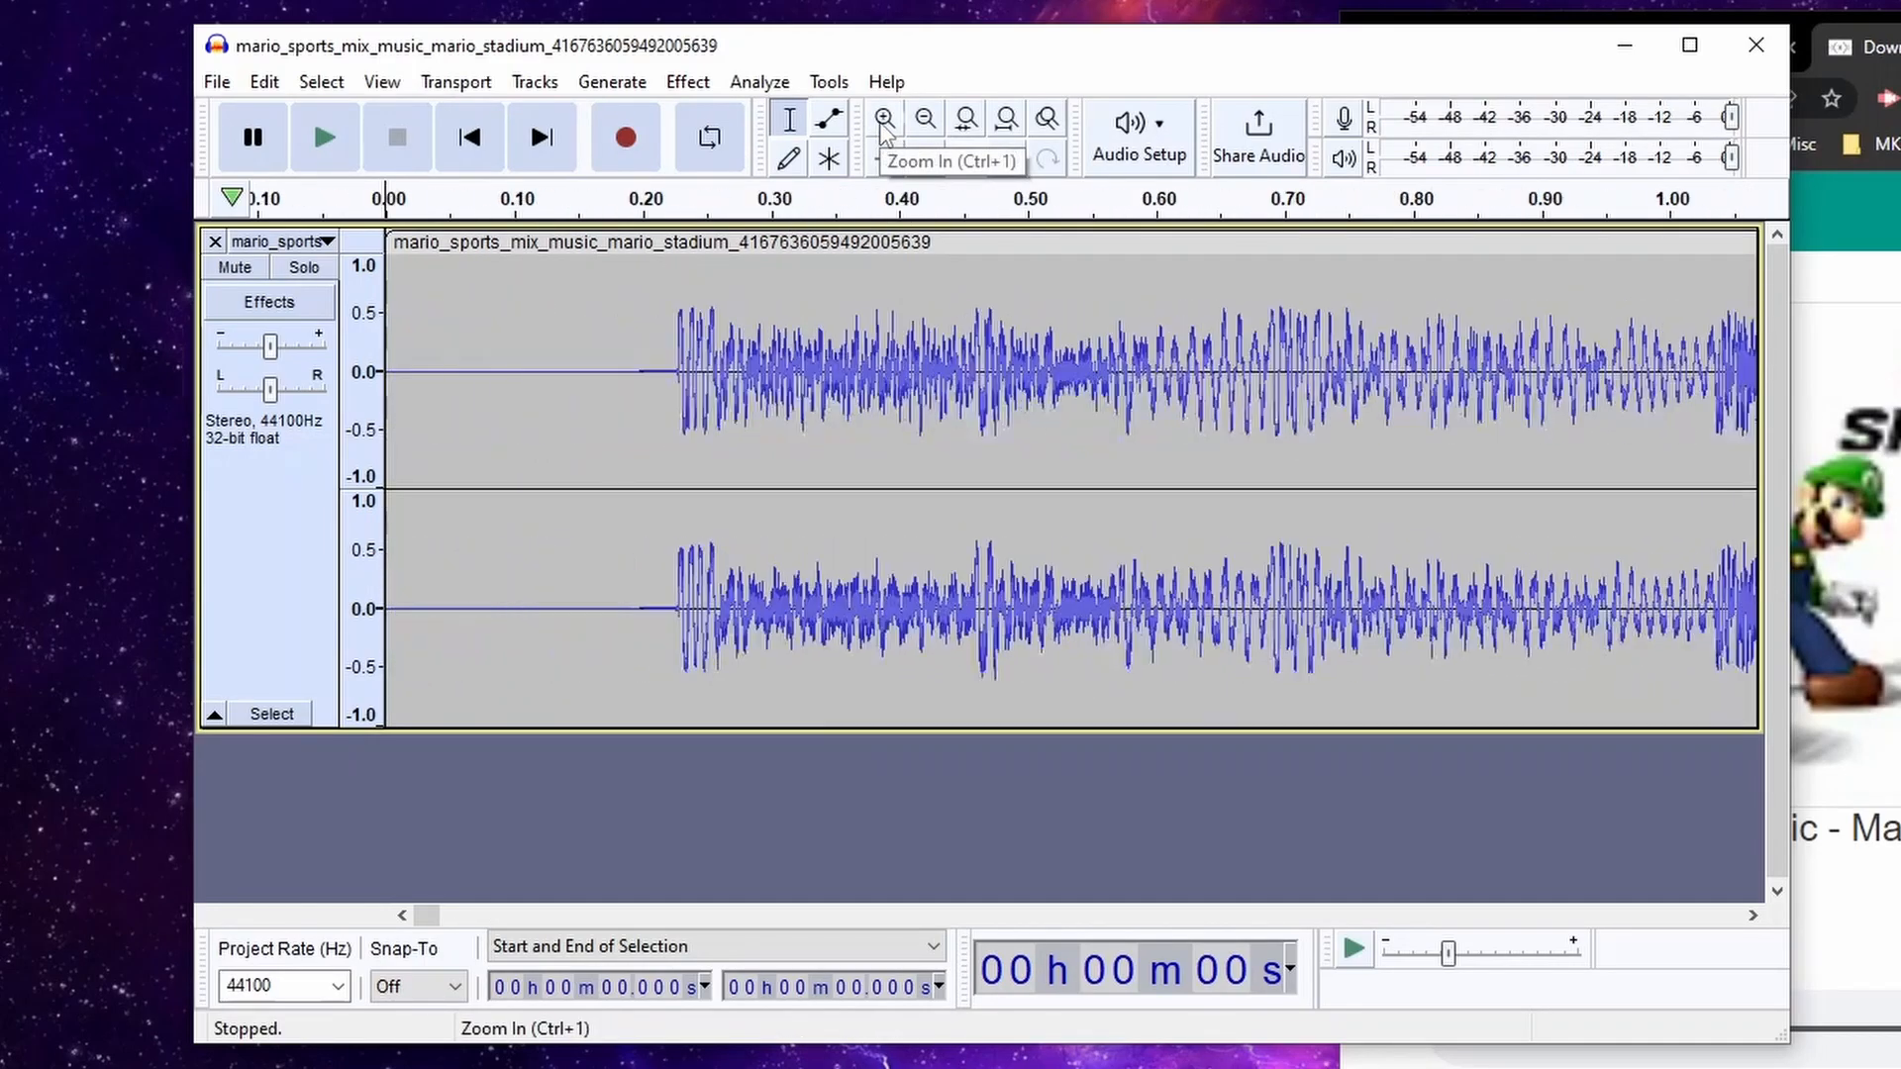
click(884, 123)
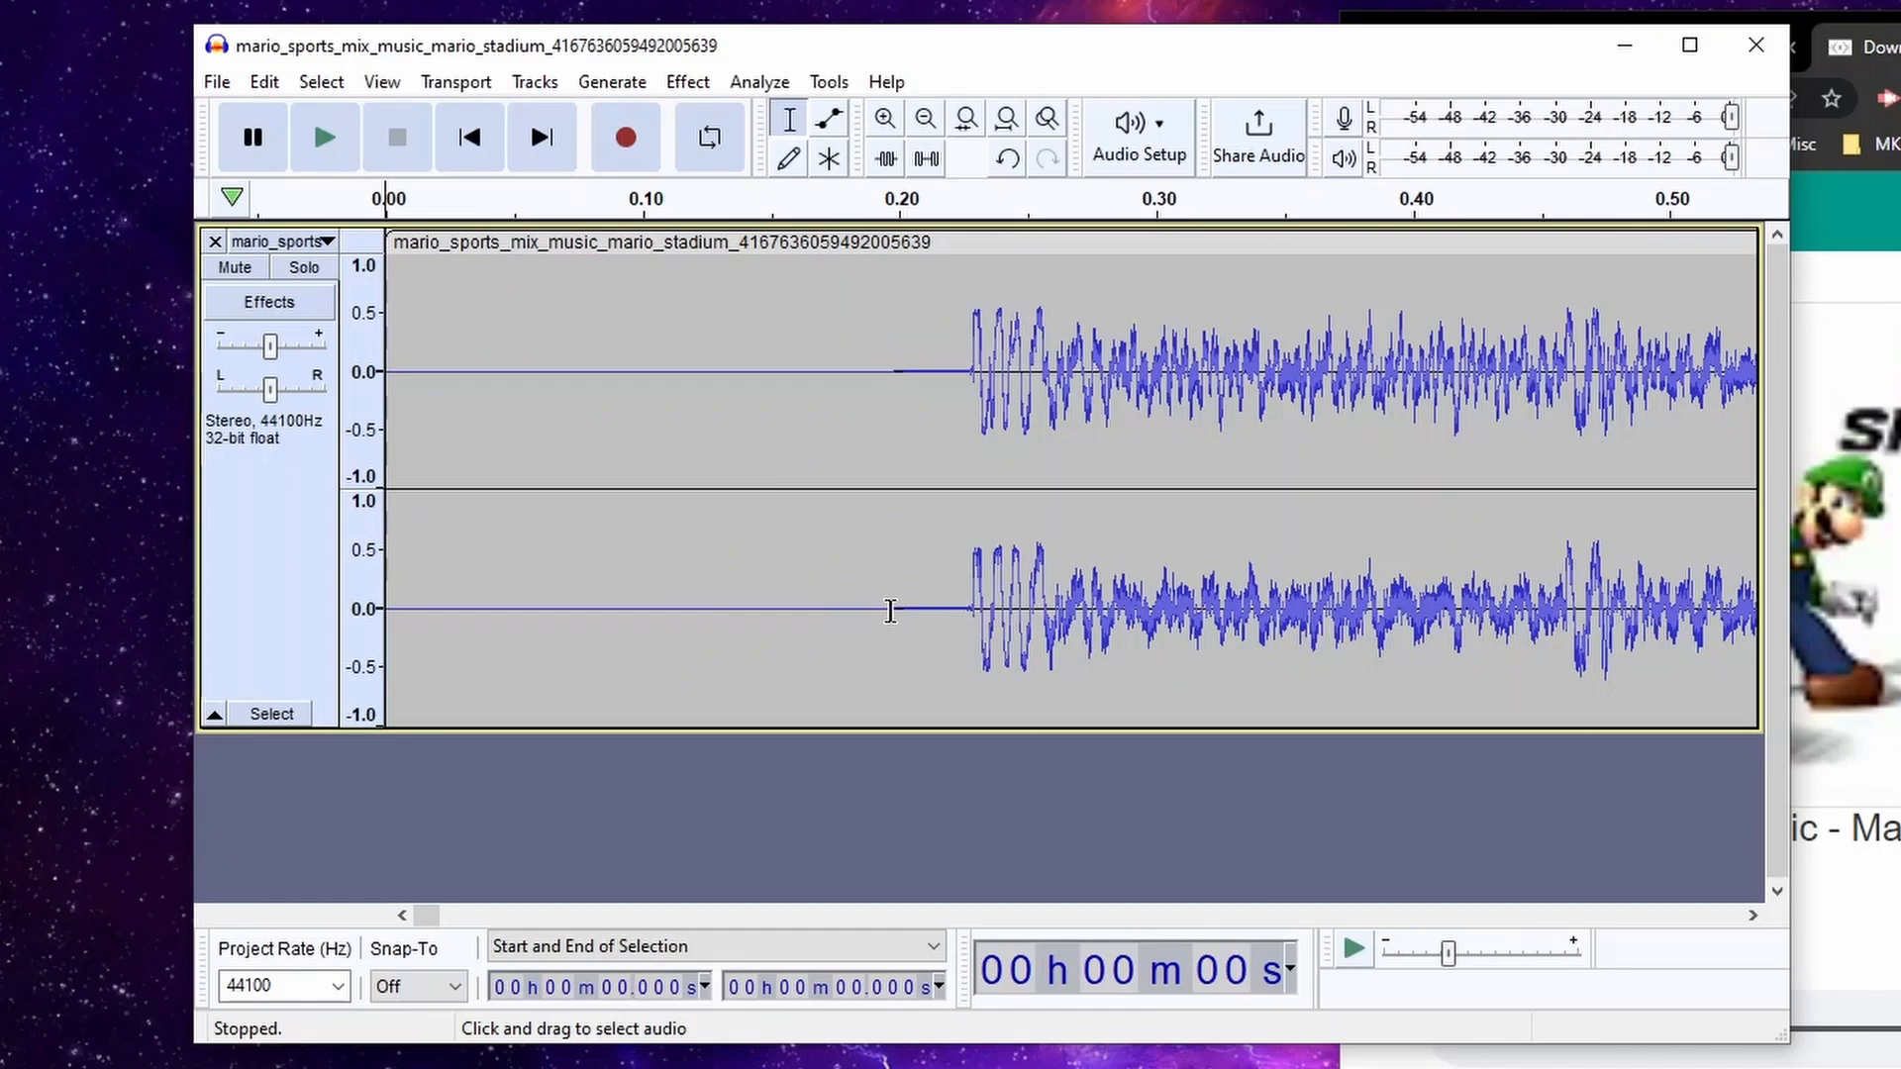
drag(890, 610, 337, 394)
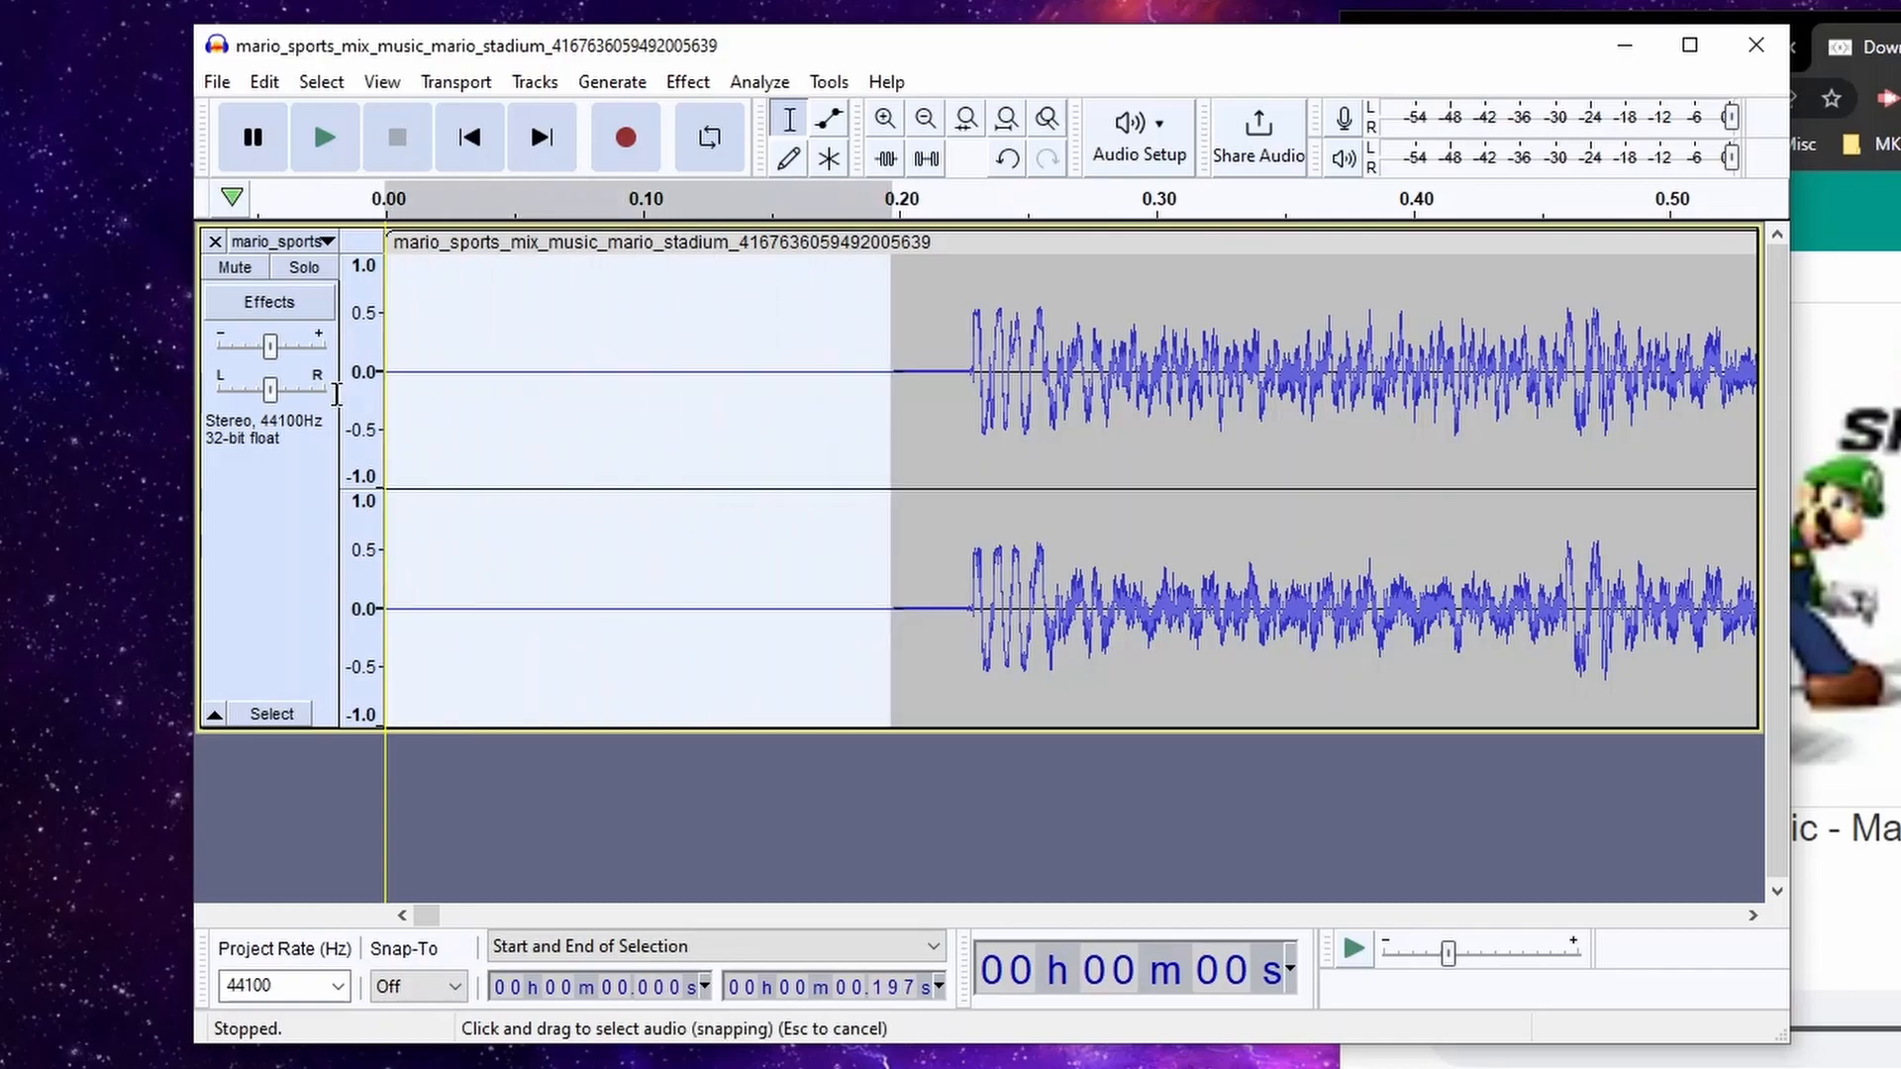
click(265, 82)
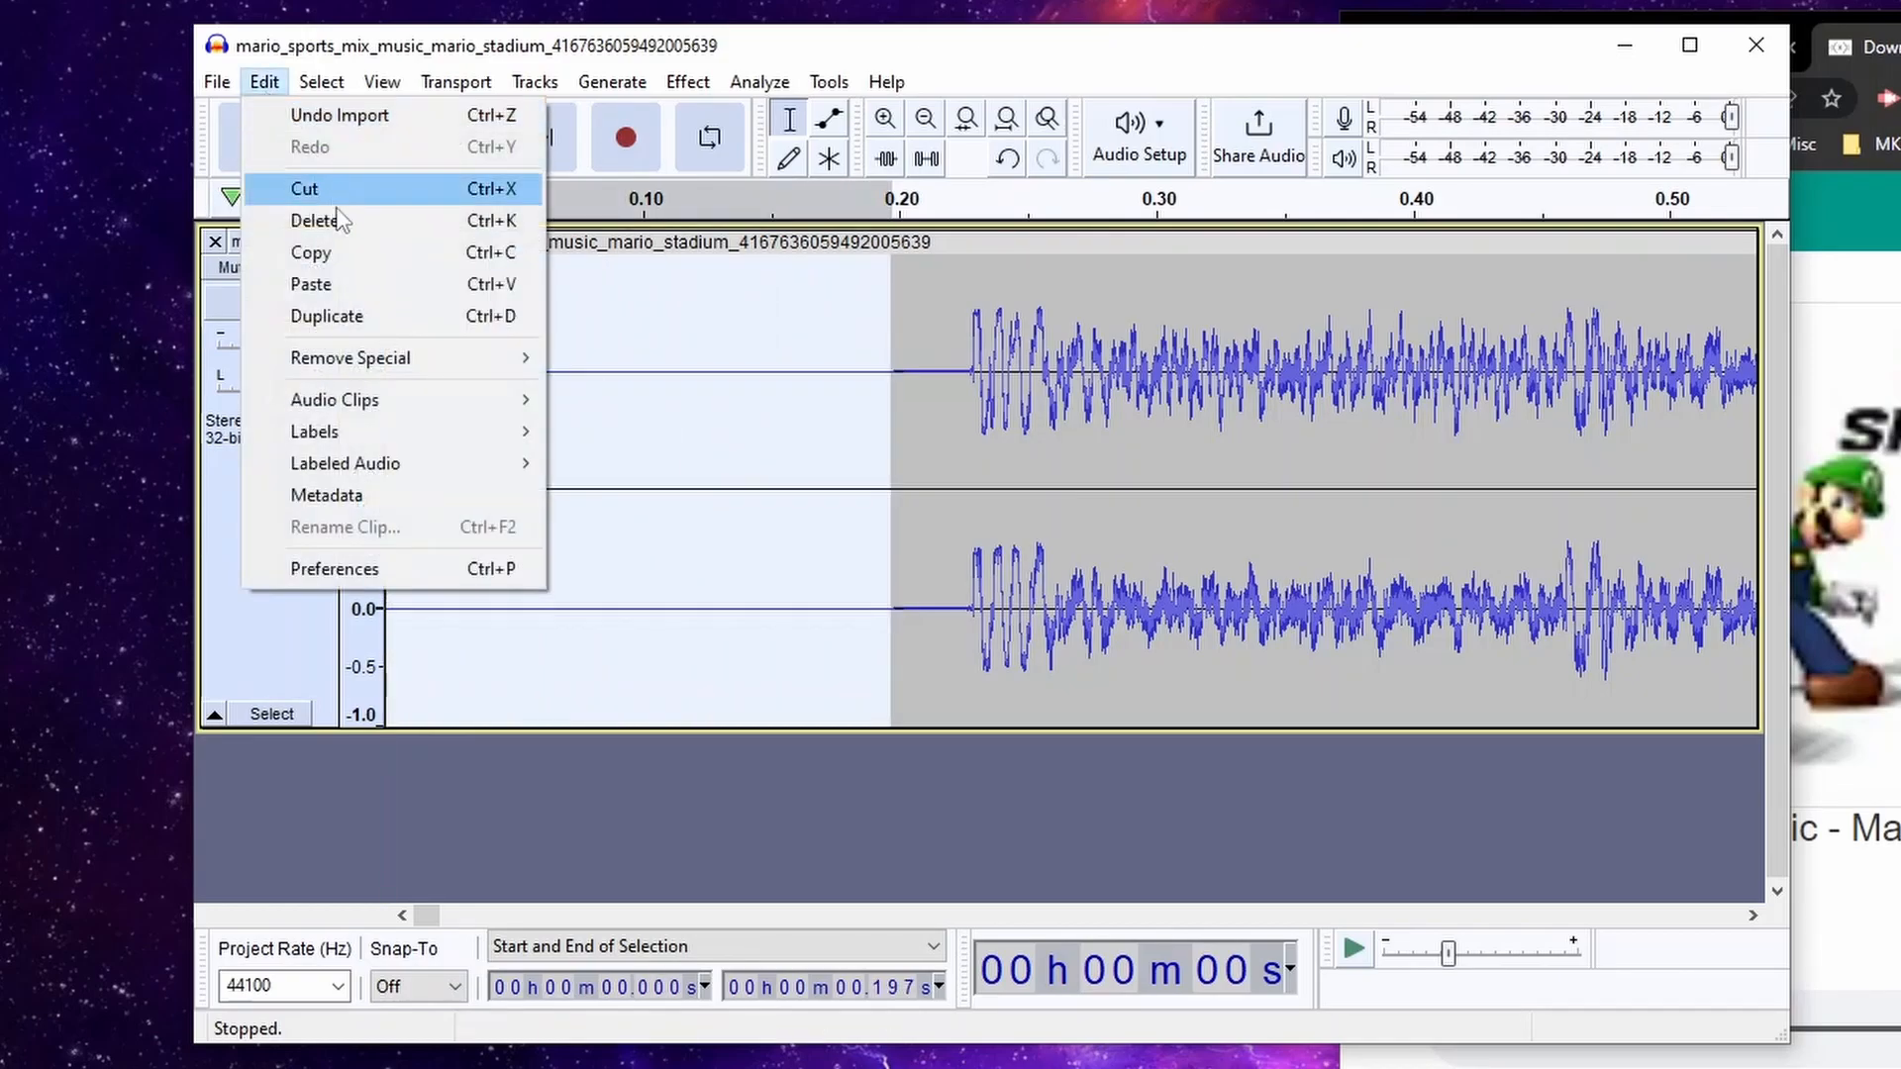
click(372, 194)
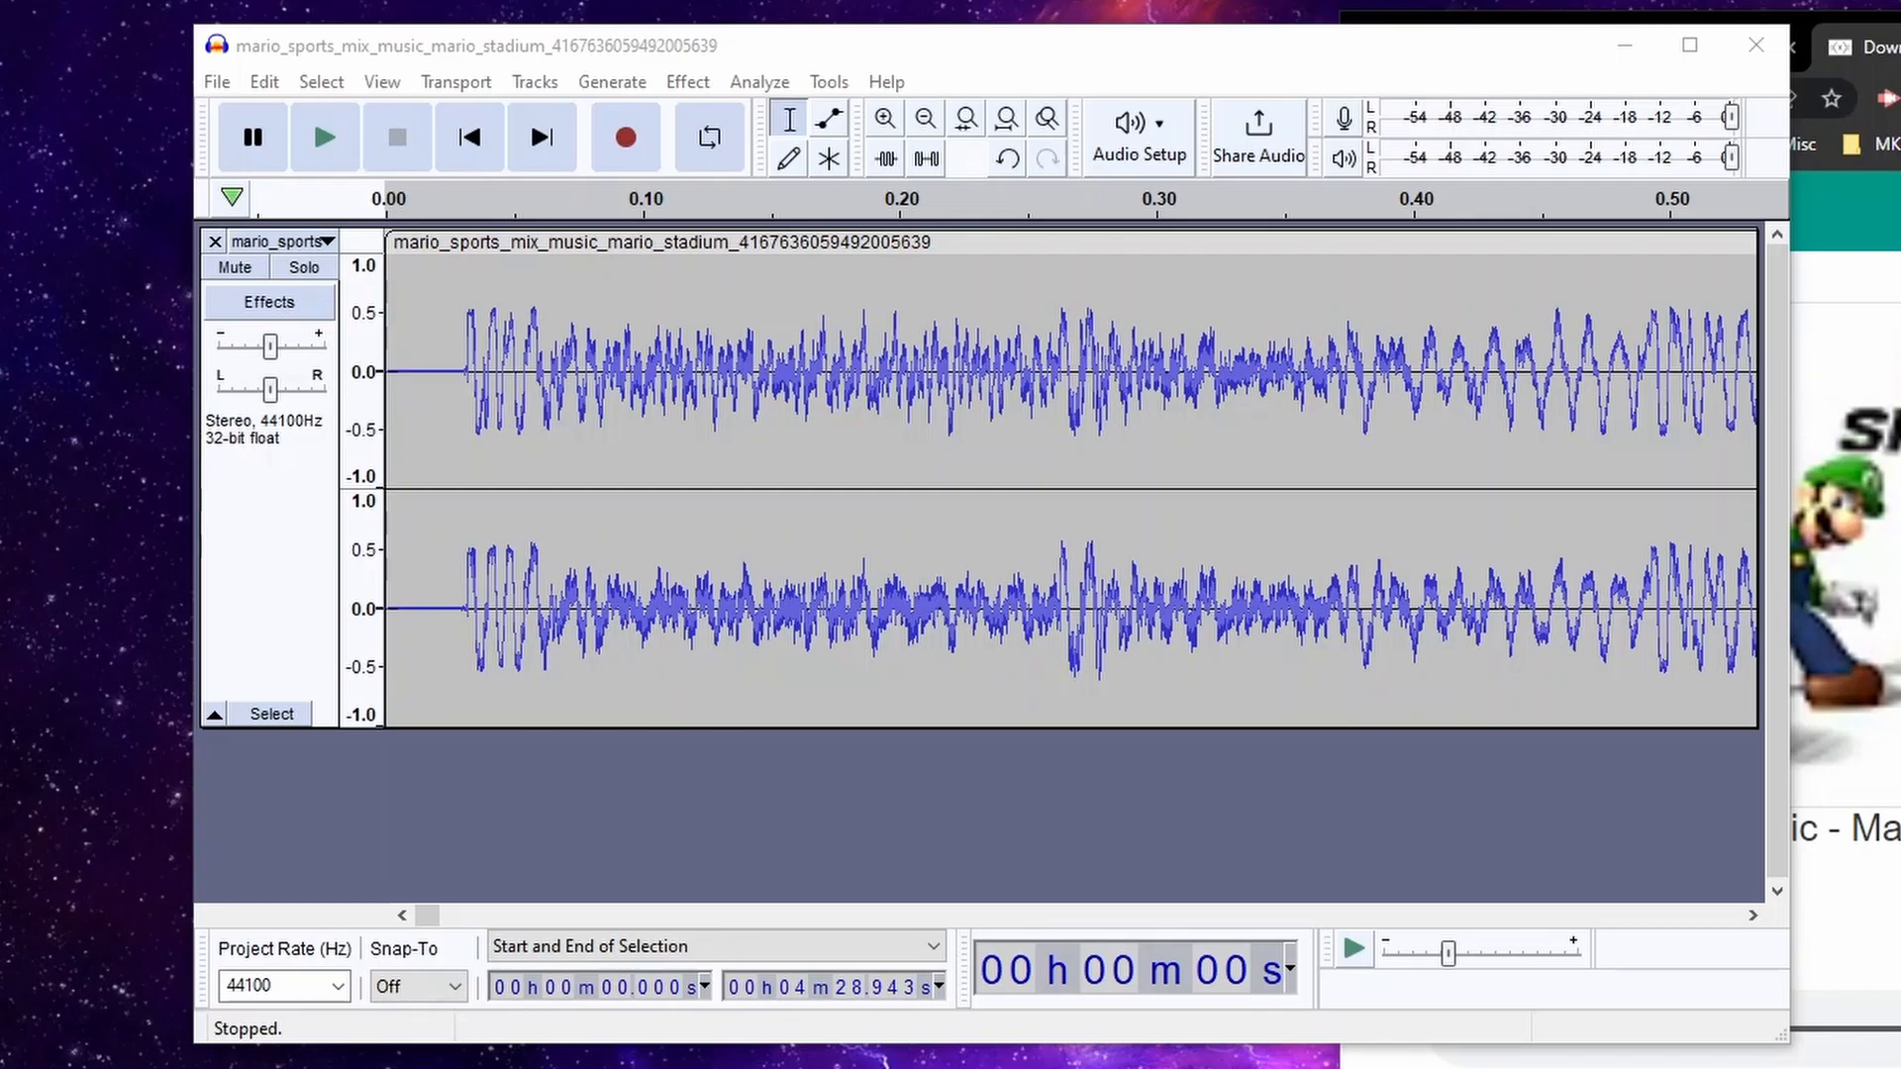
Step: Amplify the entire track by 4 dB with clipping allowed
click(288, 39)
key(ctrl+a)
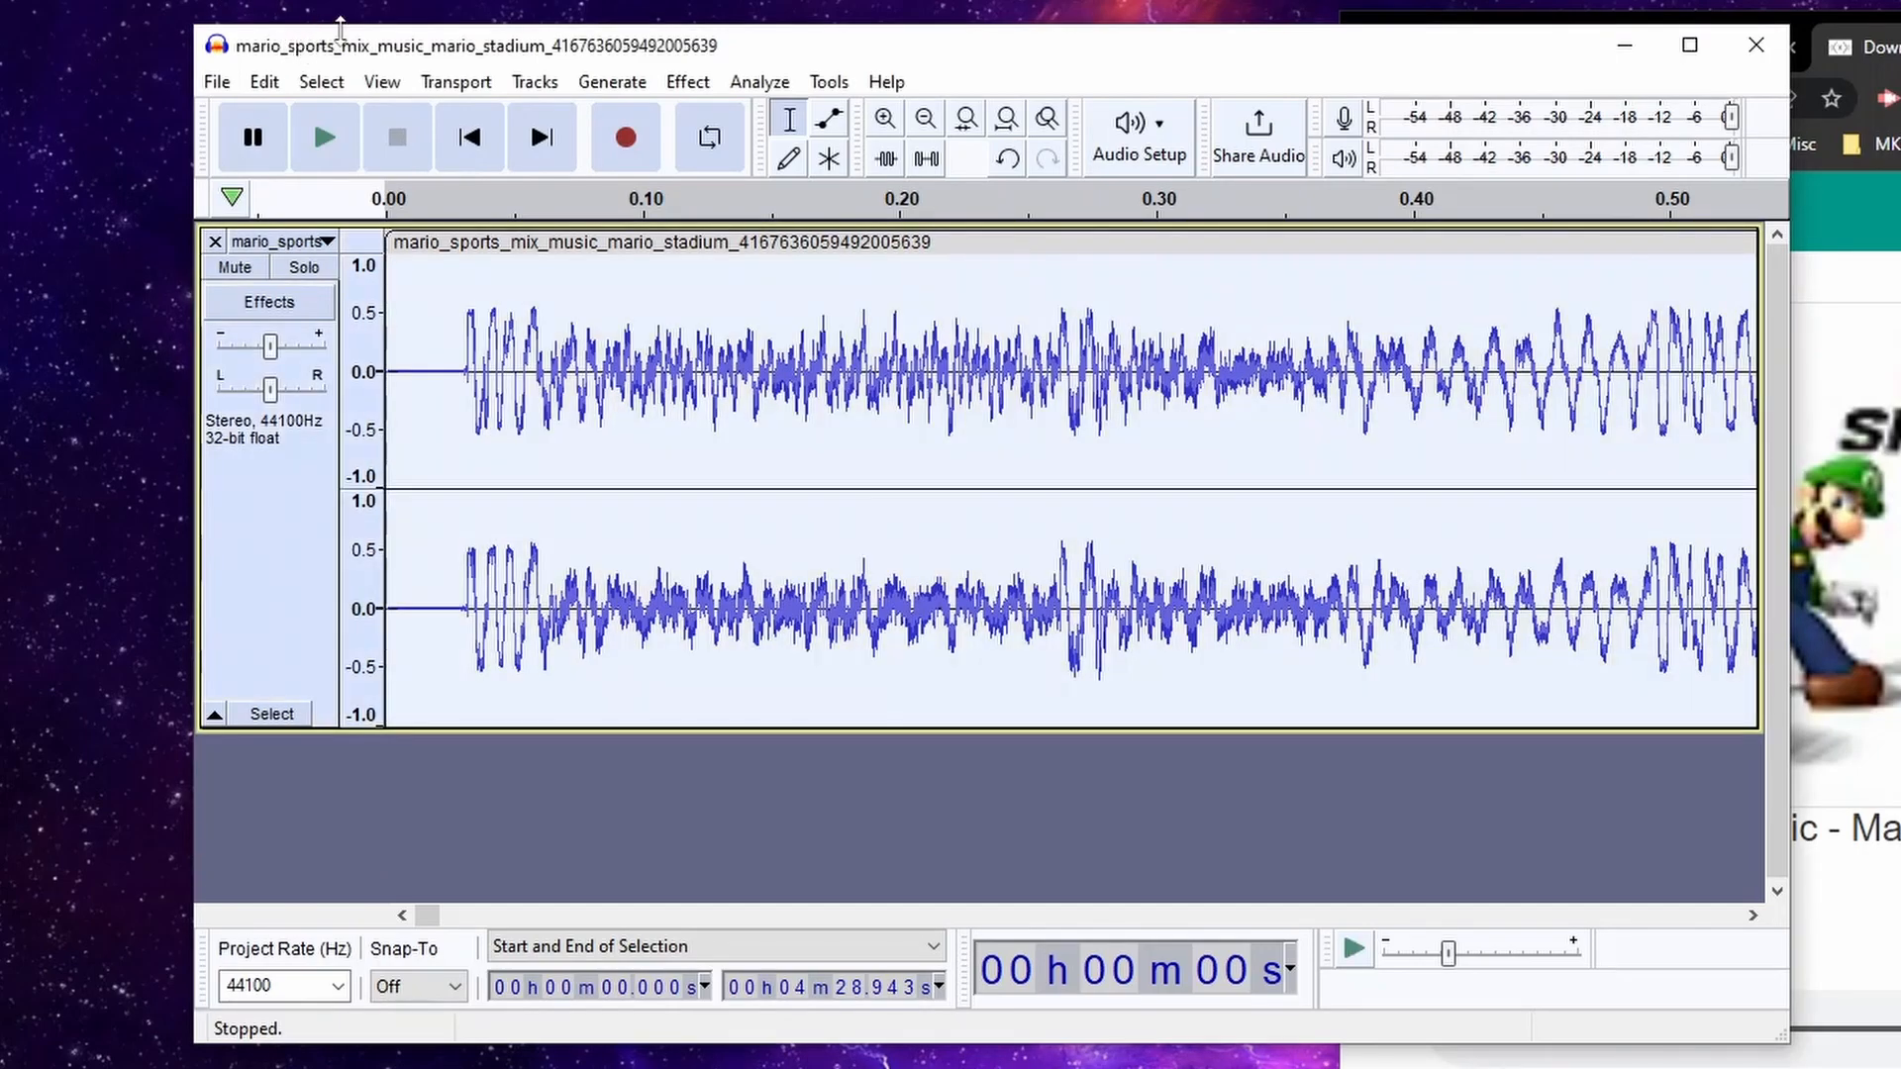
click(924, 120)
click(923, 121)
click(923, 121)
click(924, 121)
click(923, 121)
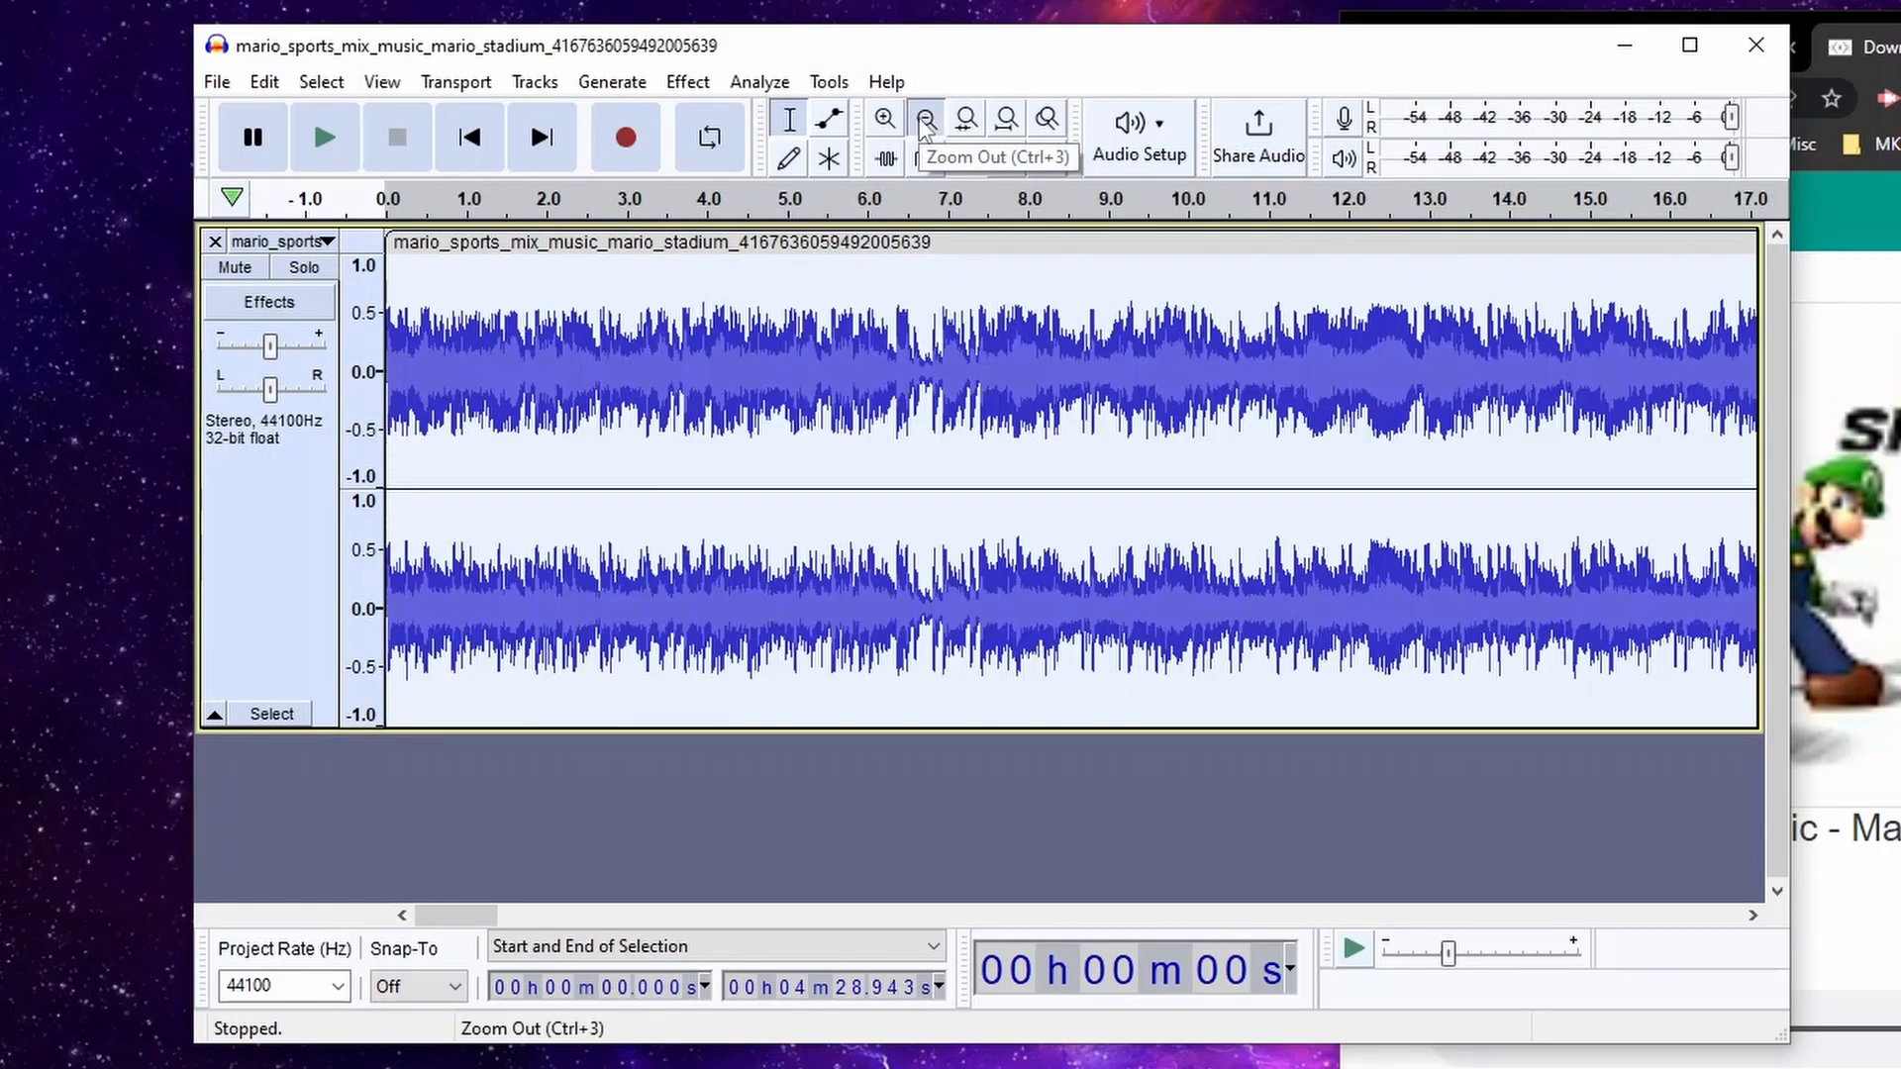
click(924, 121)
click(924, 121)
click(924, 121)
click(924, 121)
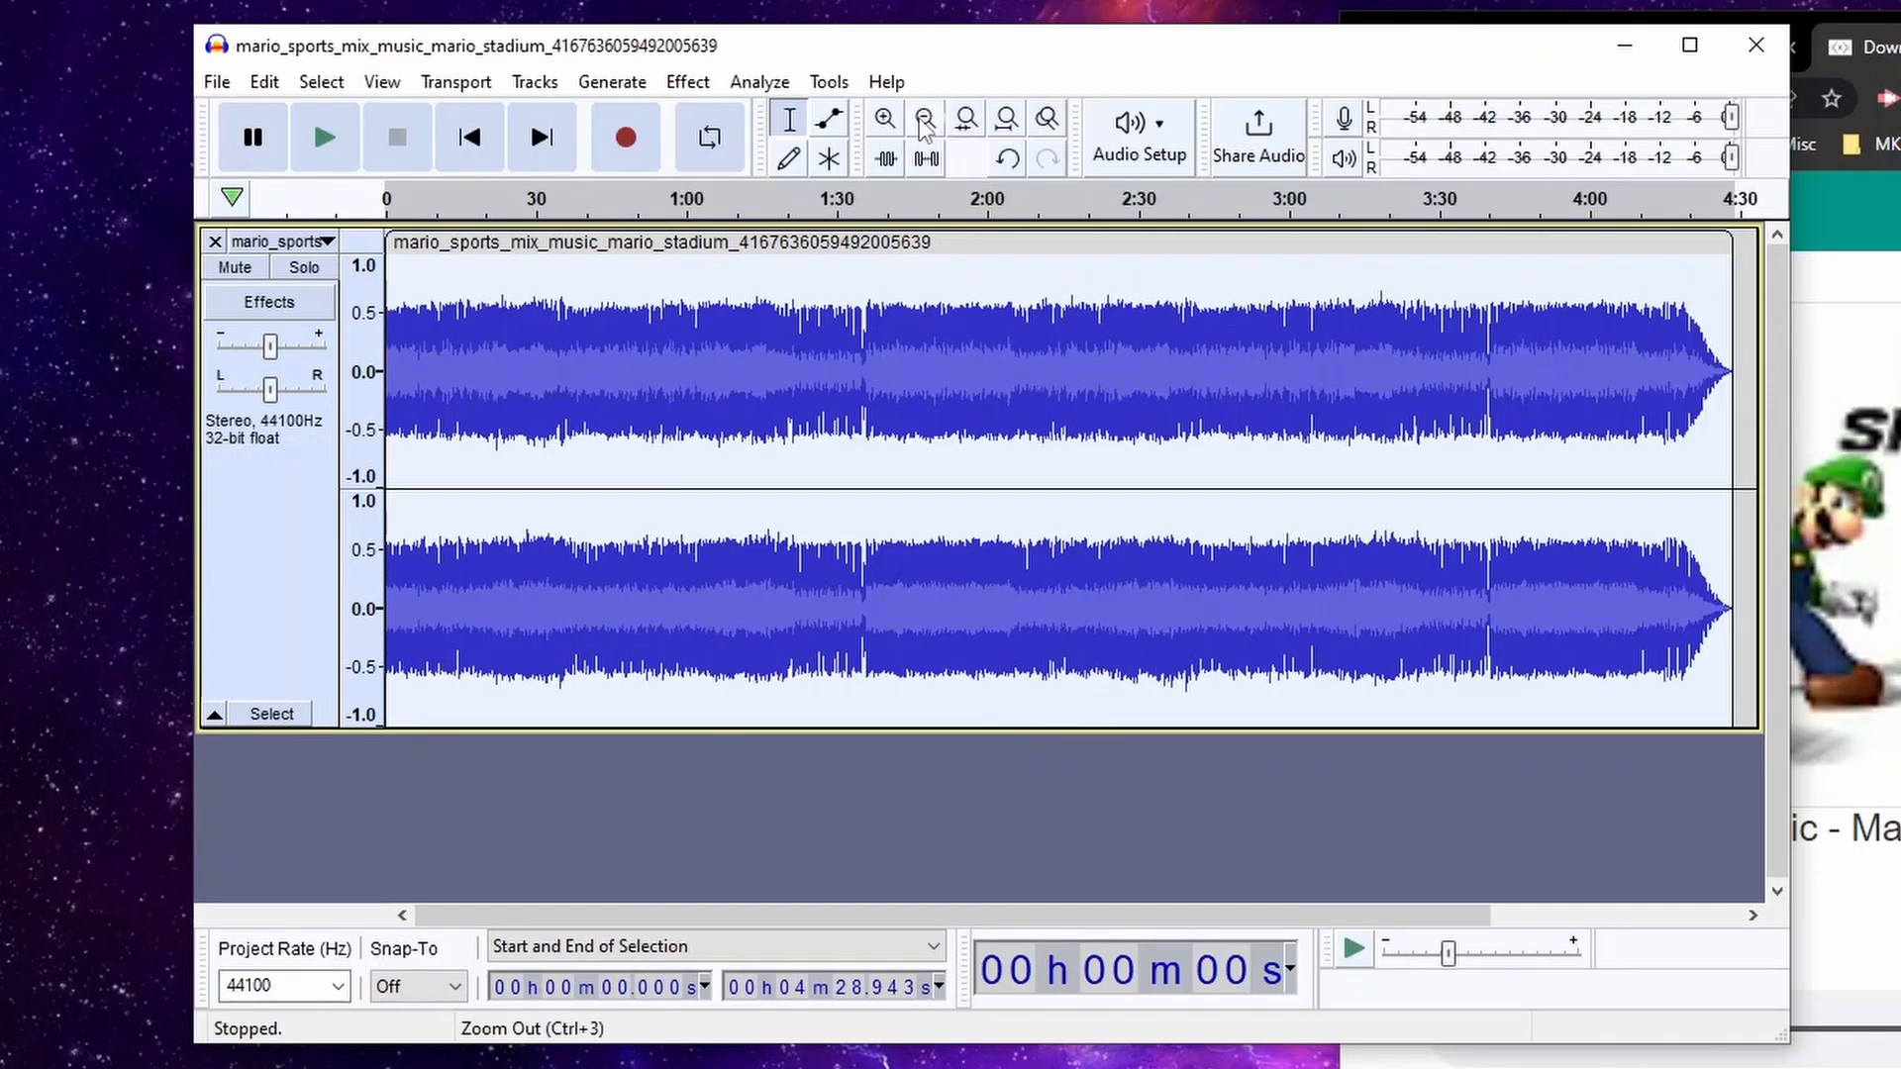
click(690, 83)
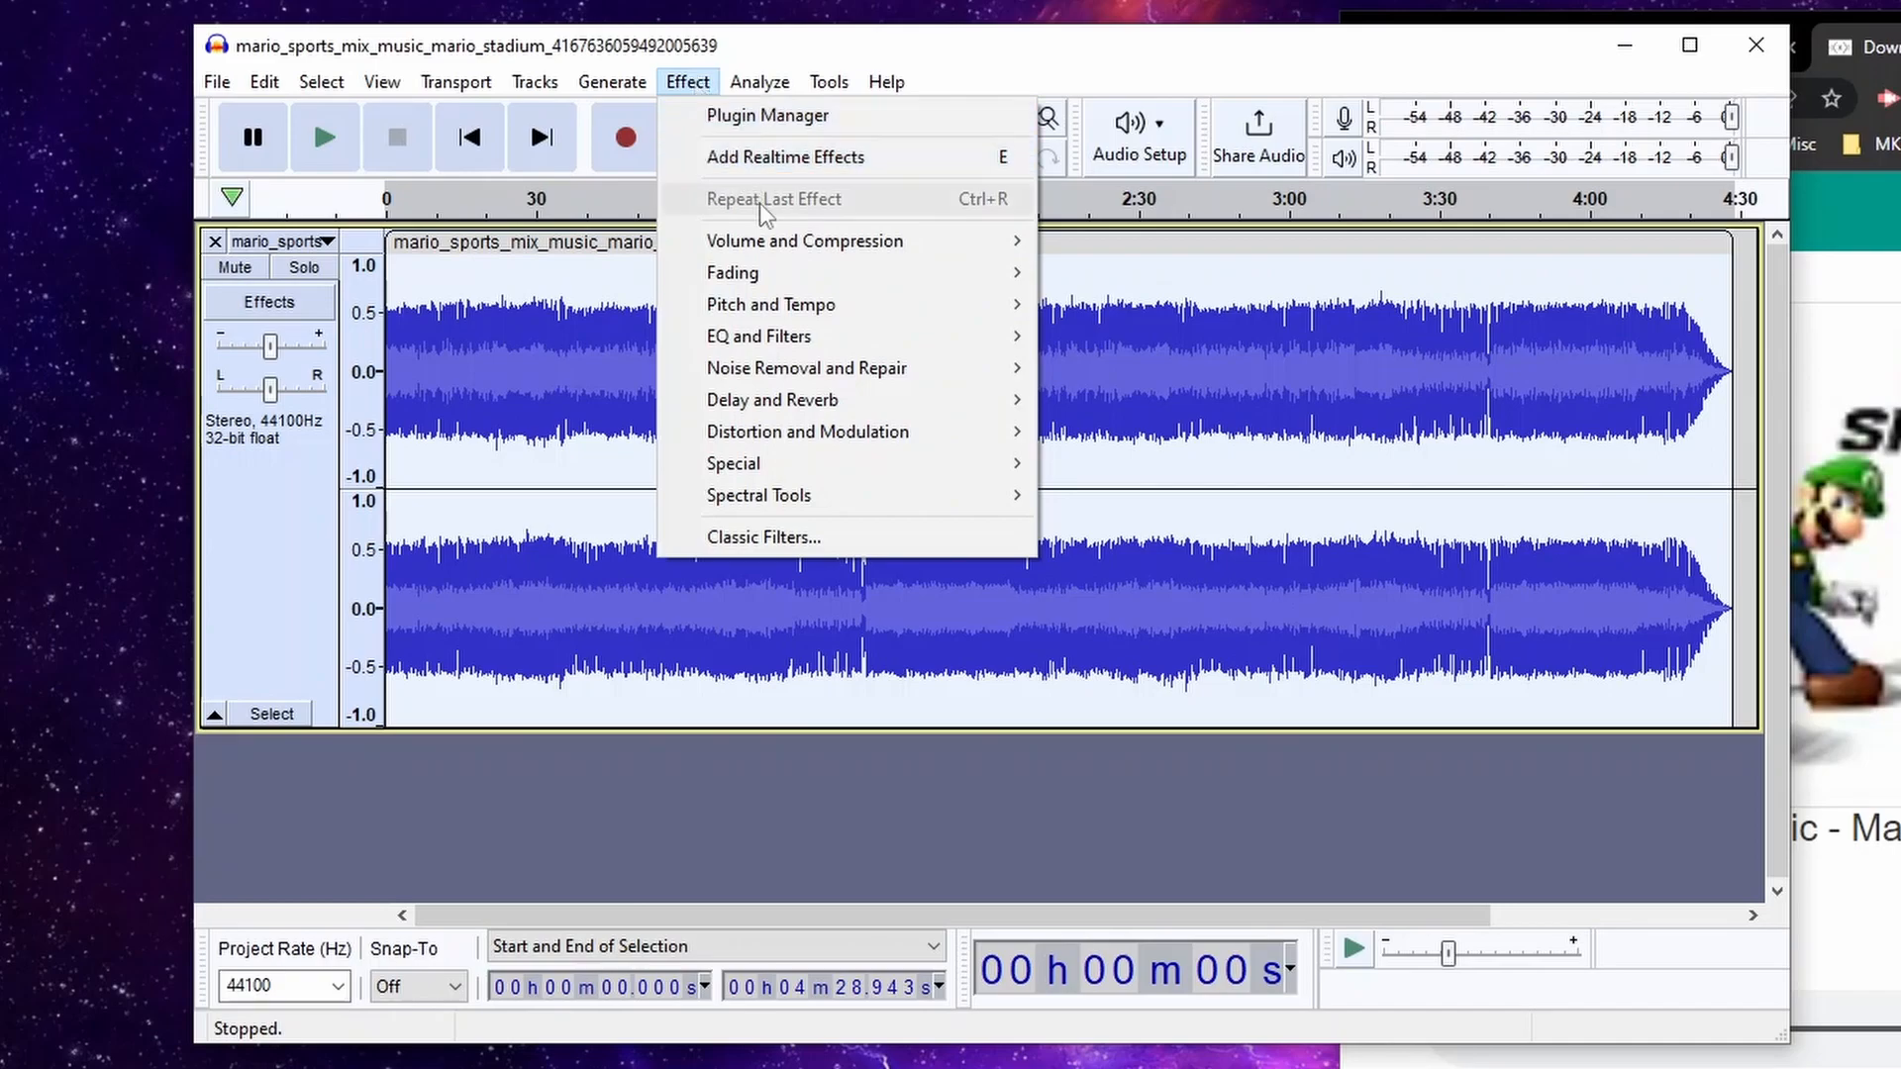
mouse_move(877, 246)
click(1087, 242)
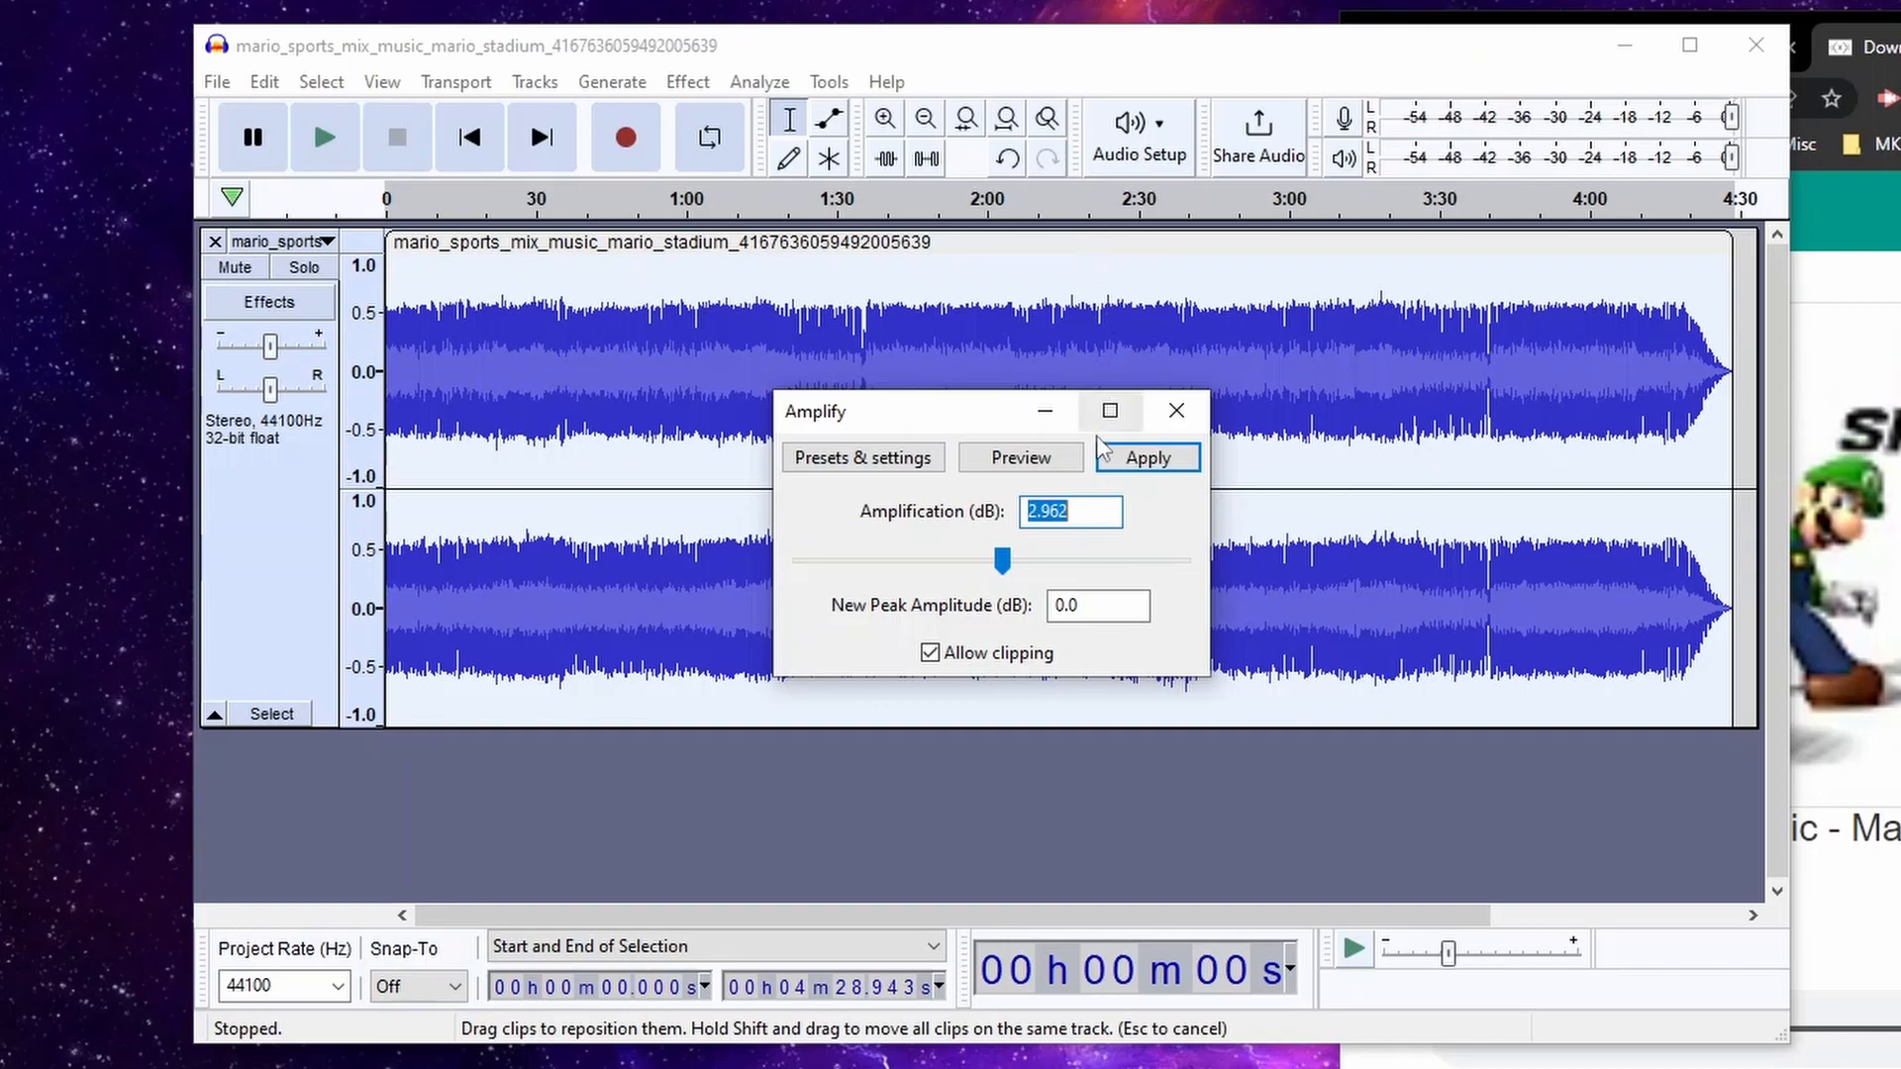
click(1082, 509)
drag(1082, 509, 1029, 515)
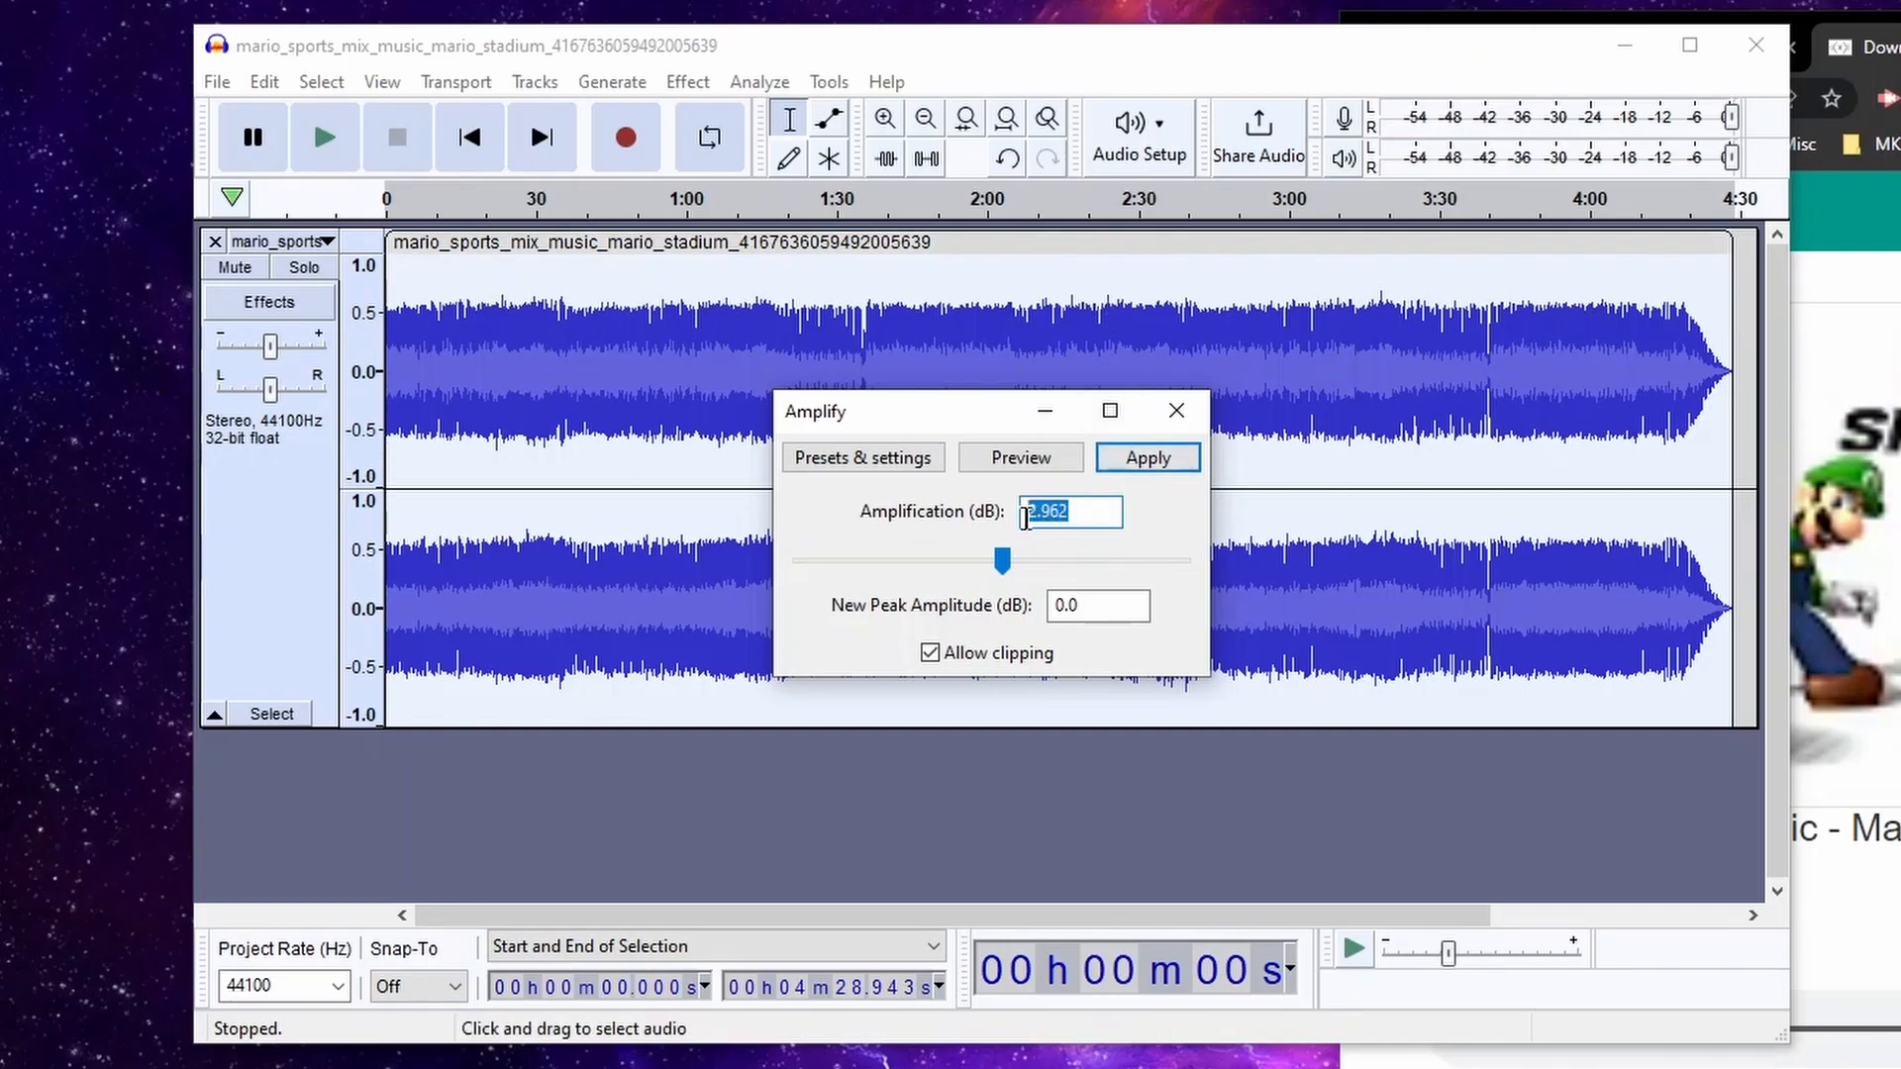
text(4)
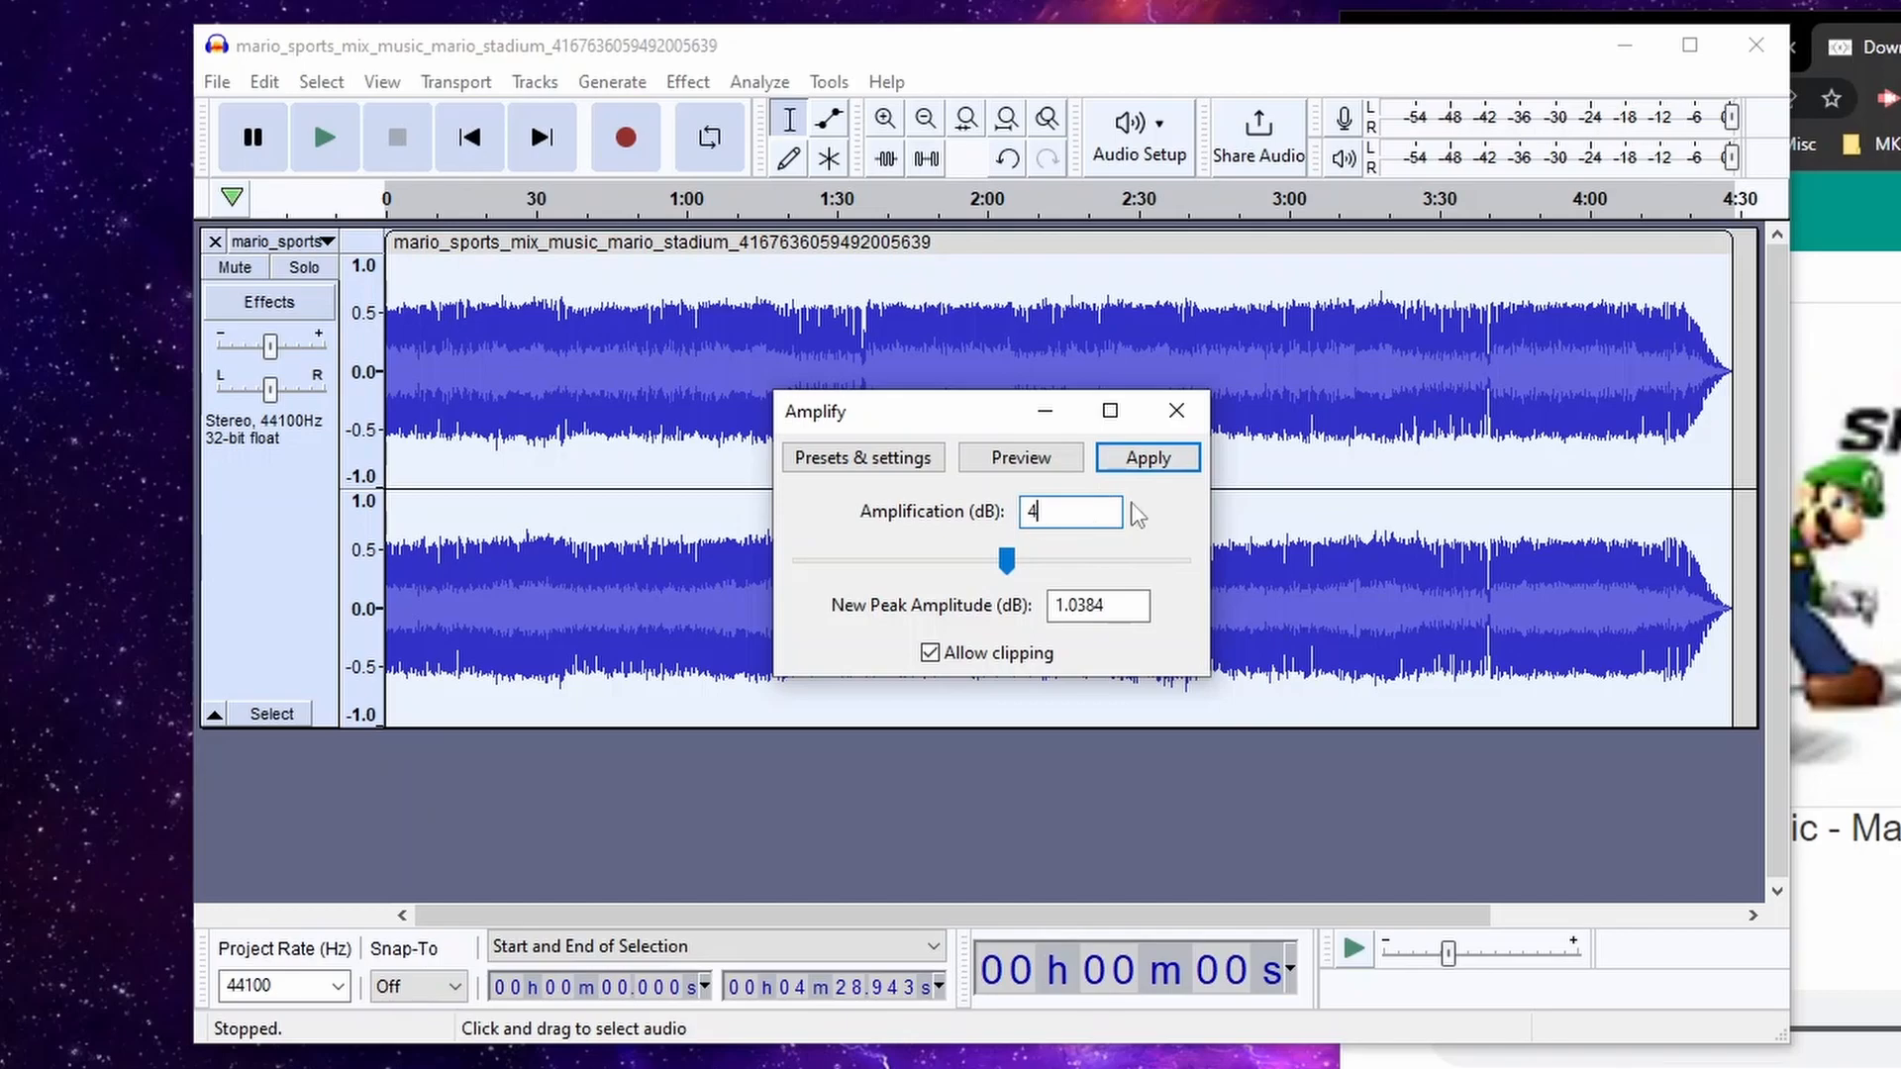
click(1168, 461)
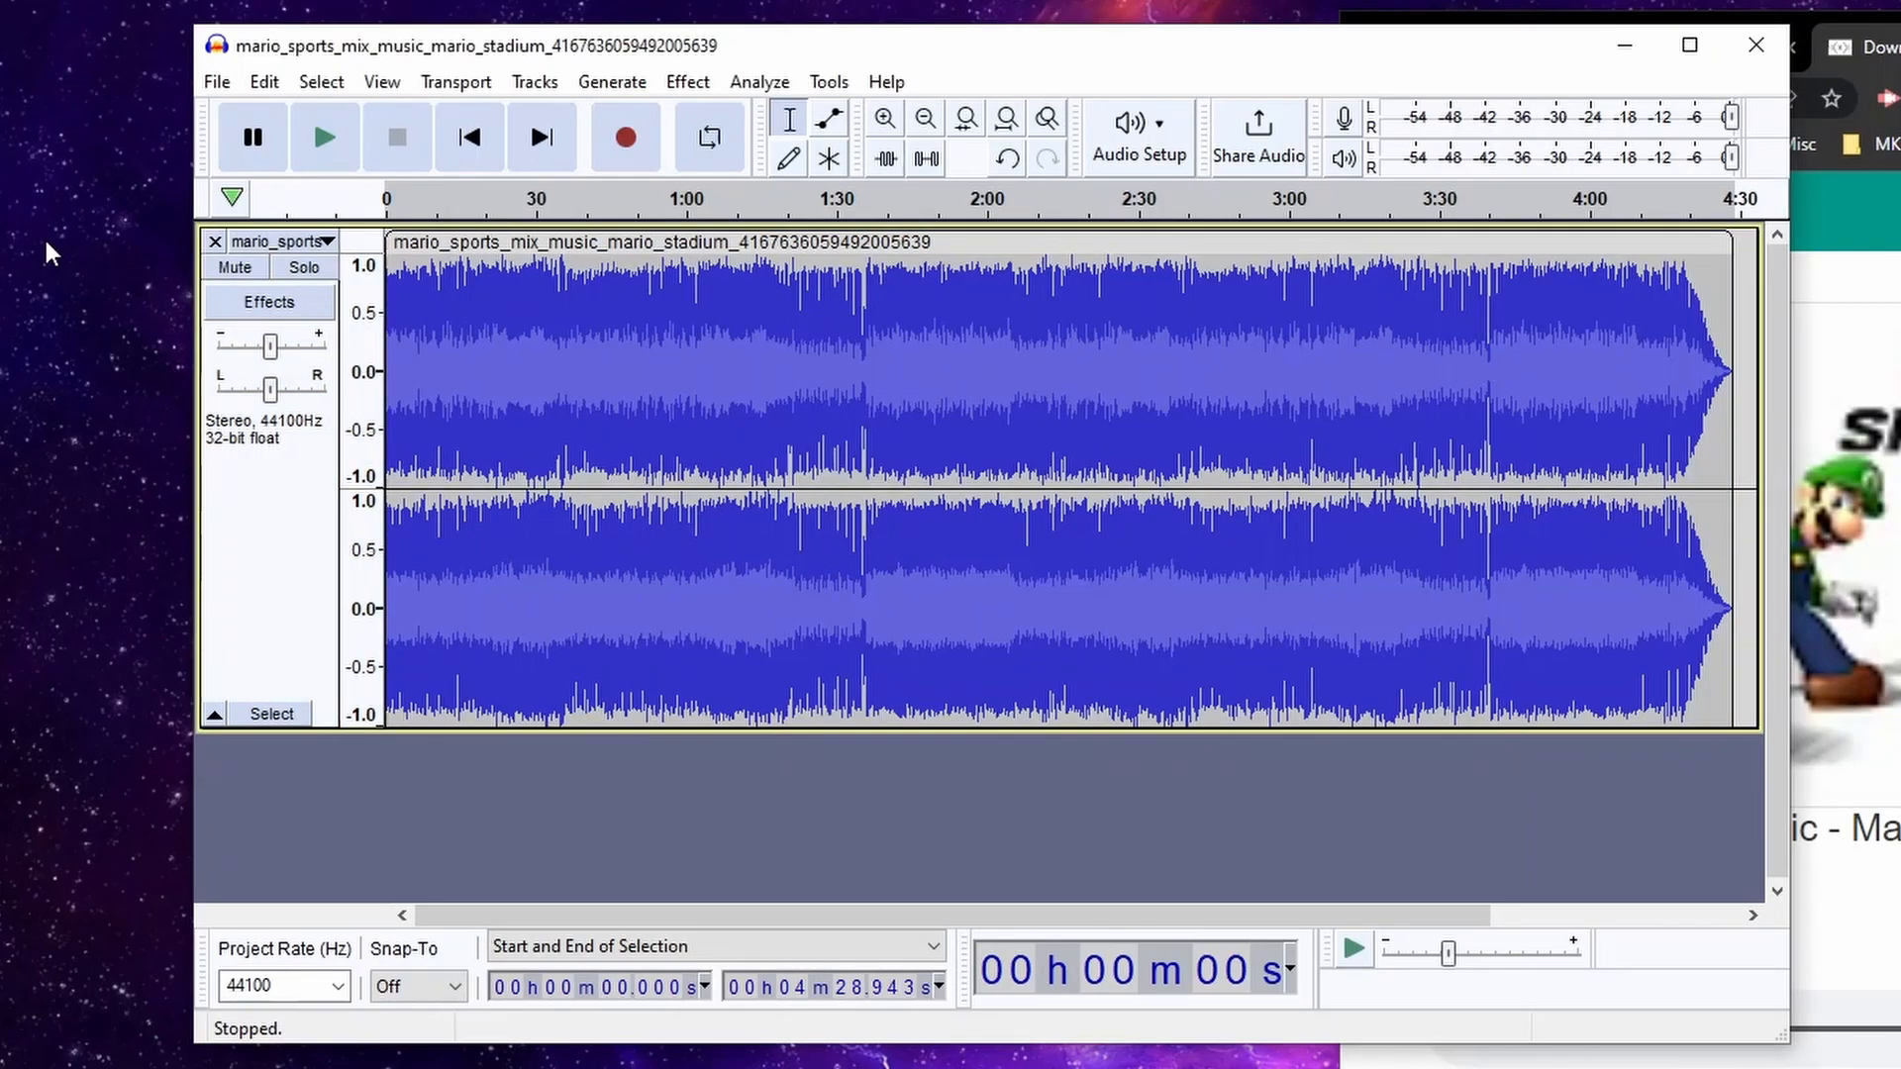
click(217, 81)
mouse_move(282, 299)
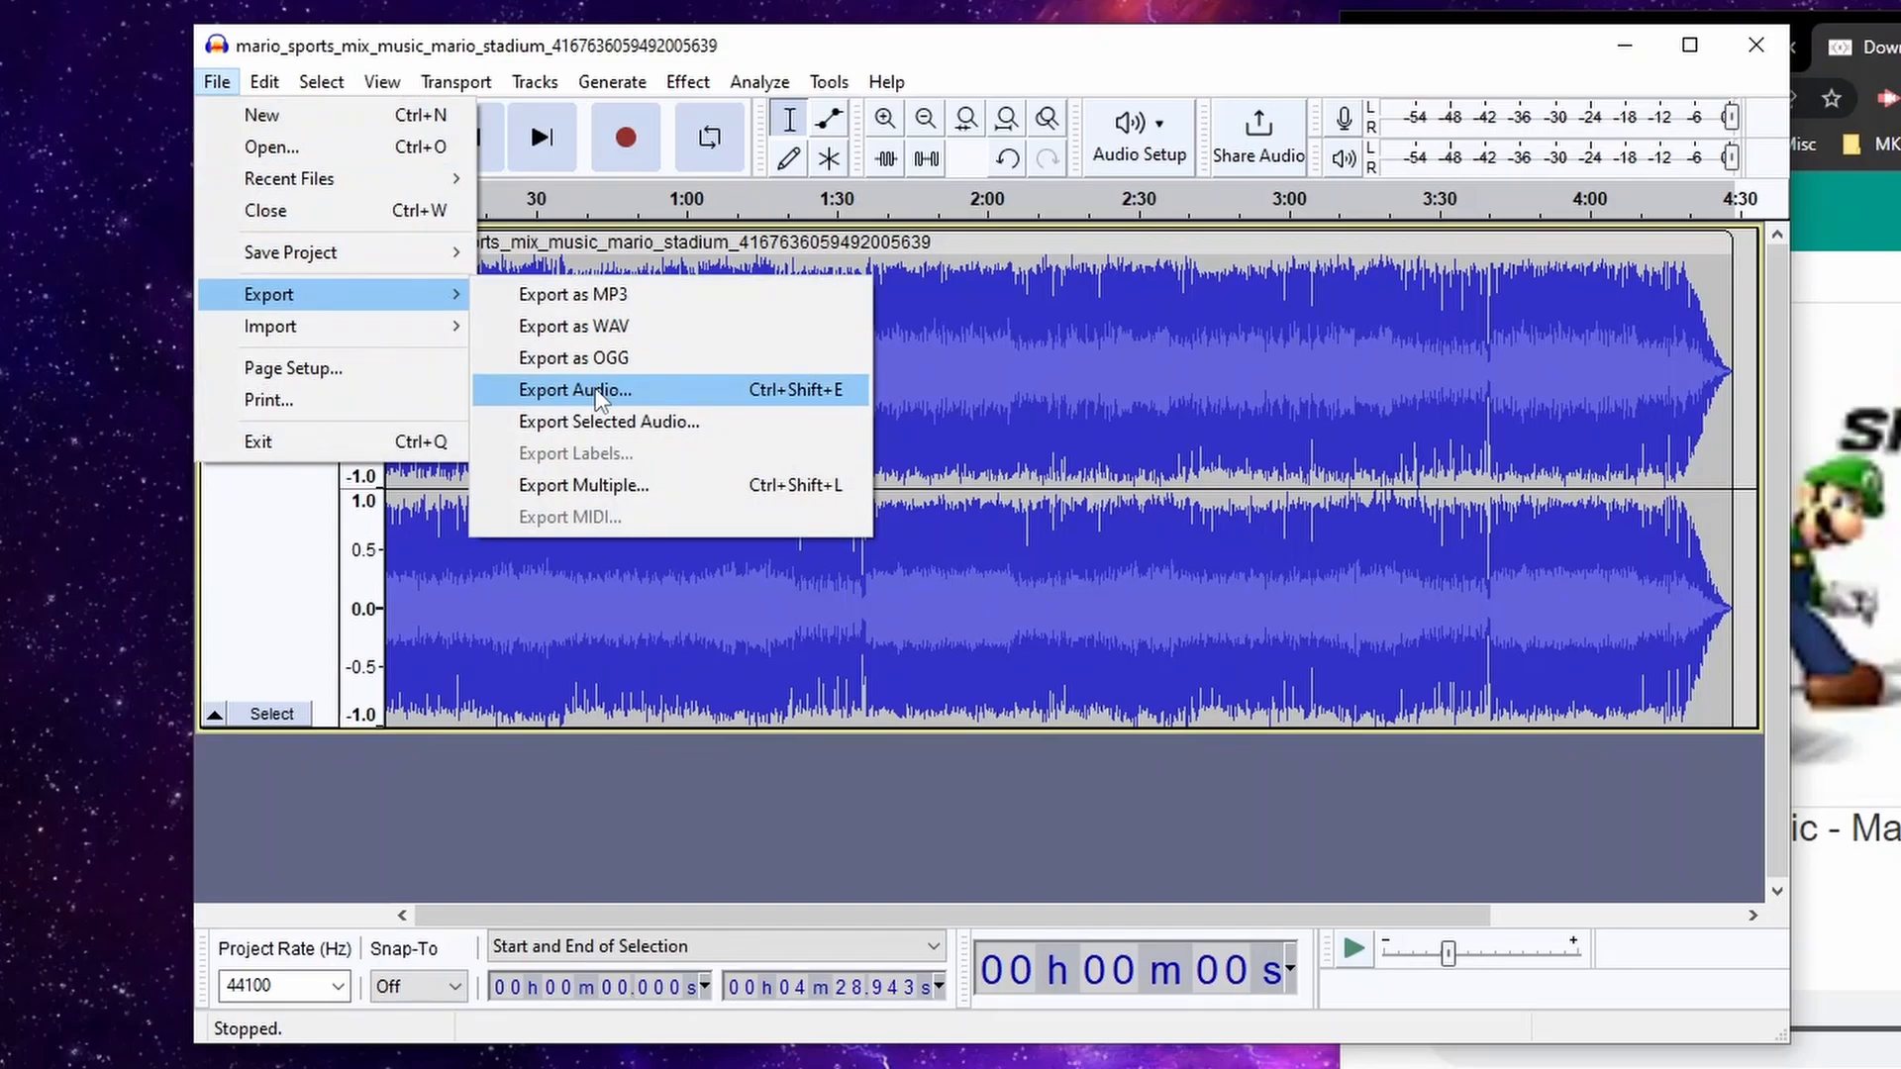
click(474, 800)
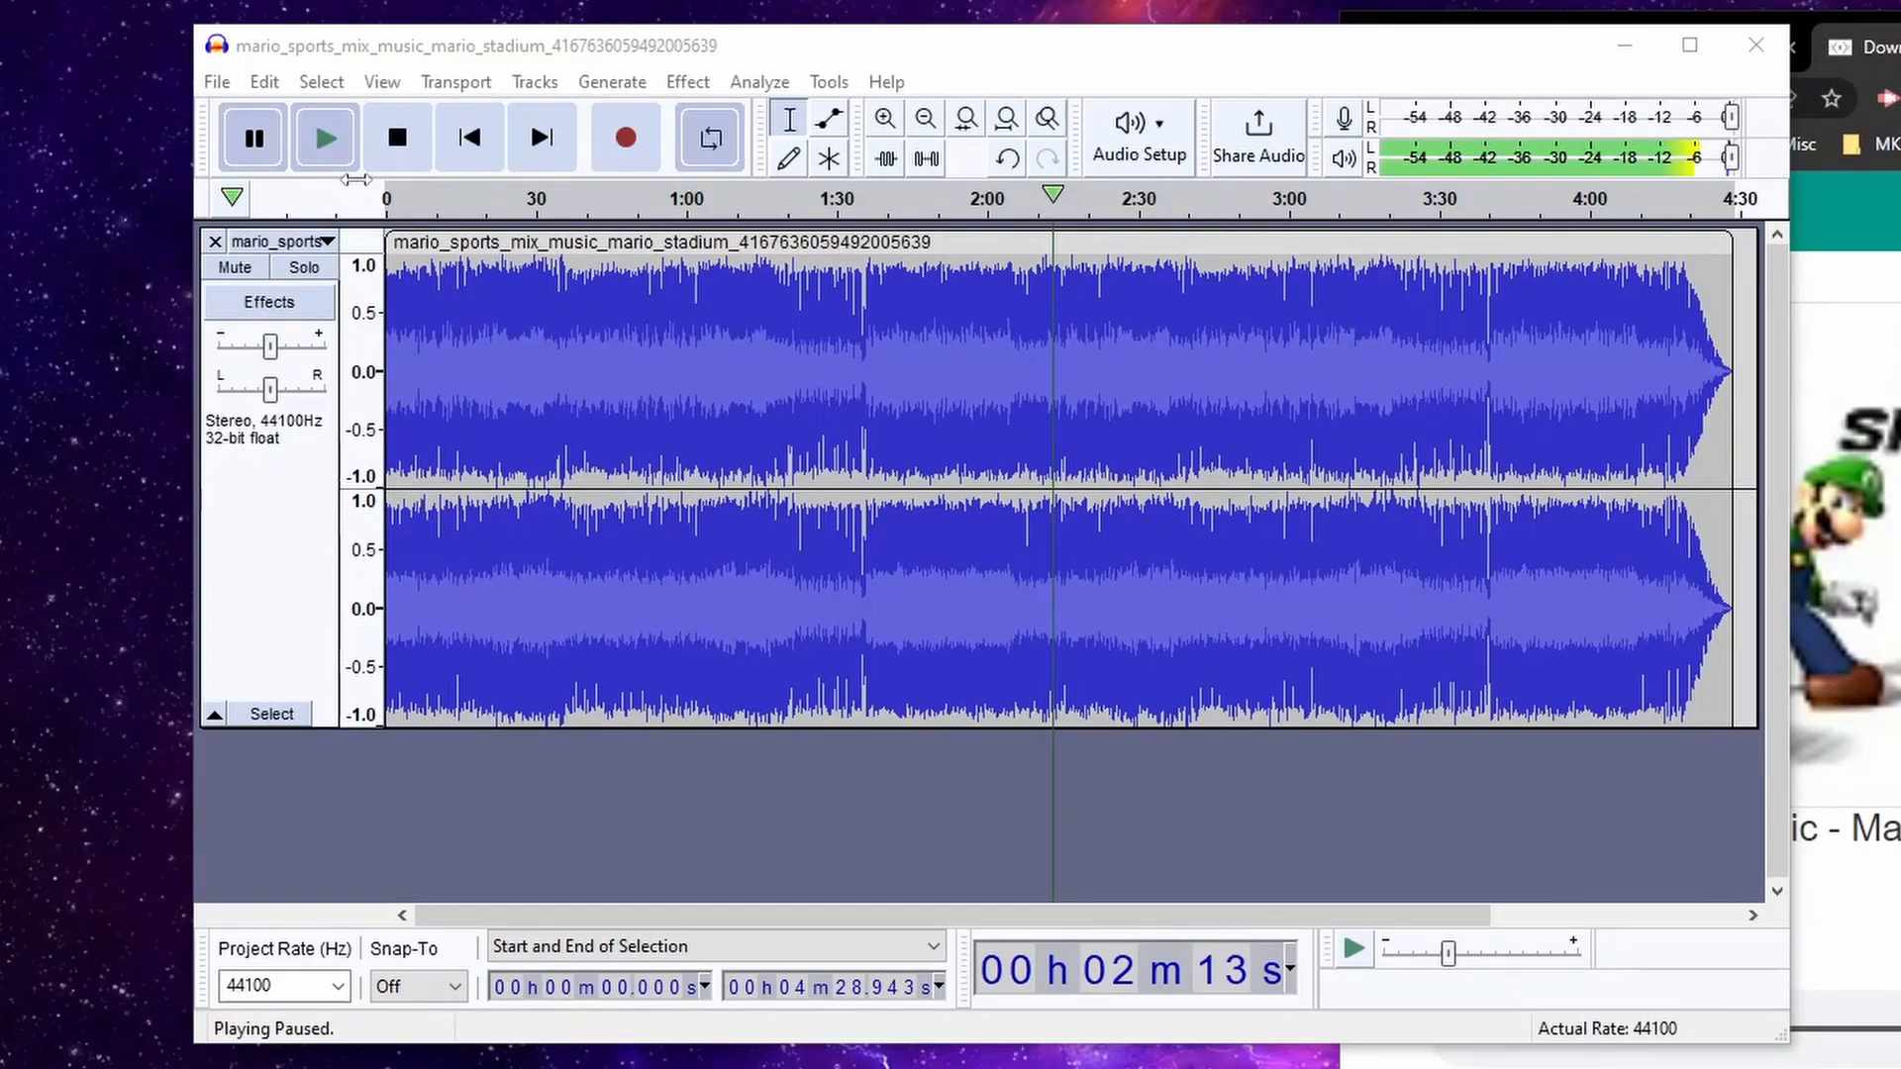
Step: Play the track from its start and from about 2:13 and 2:11, pausing after each, to compare the passages
click(386, 202)
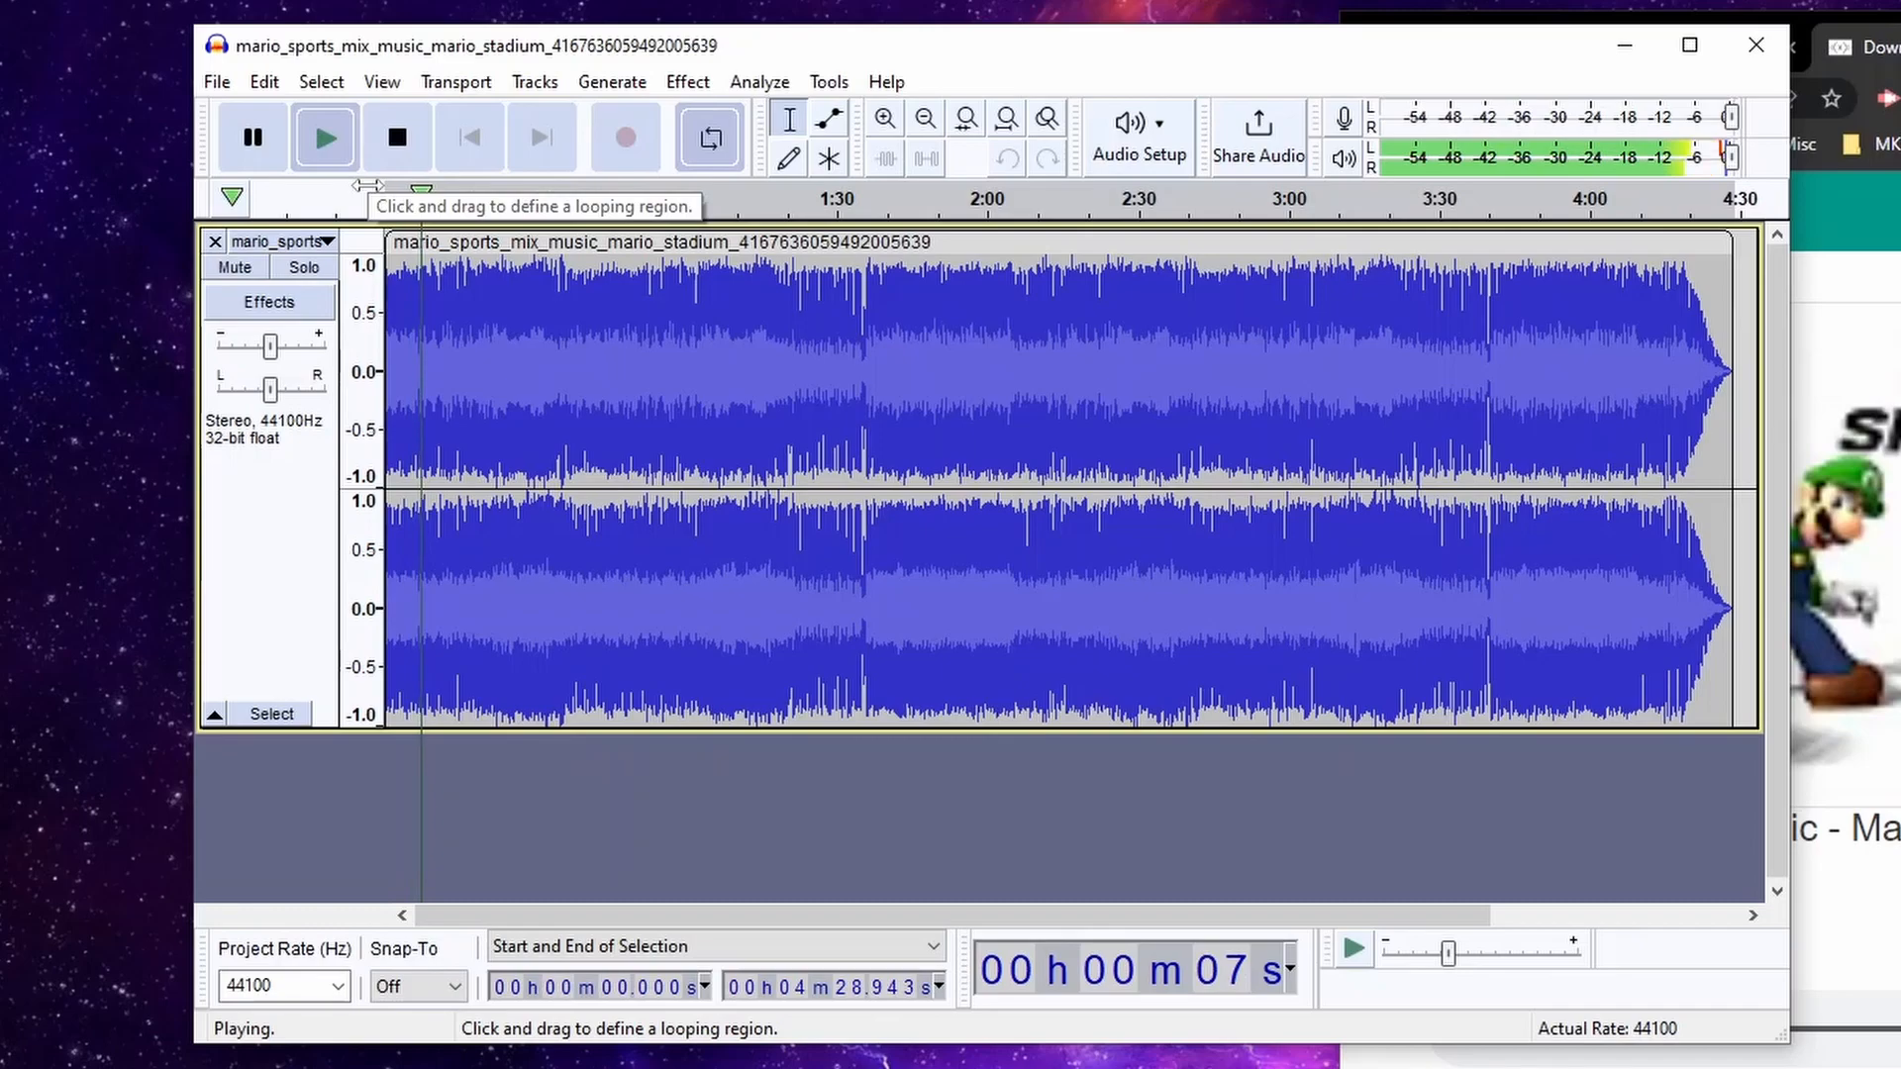
click(275, 145)
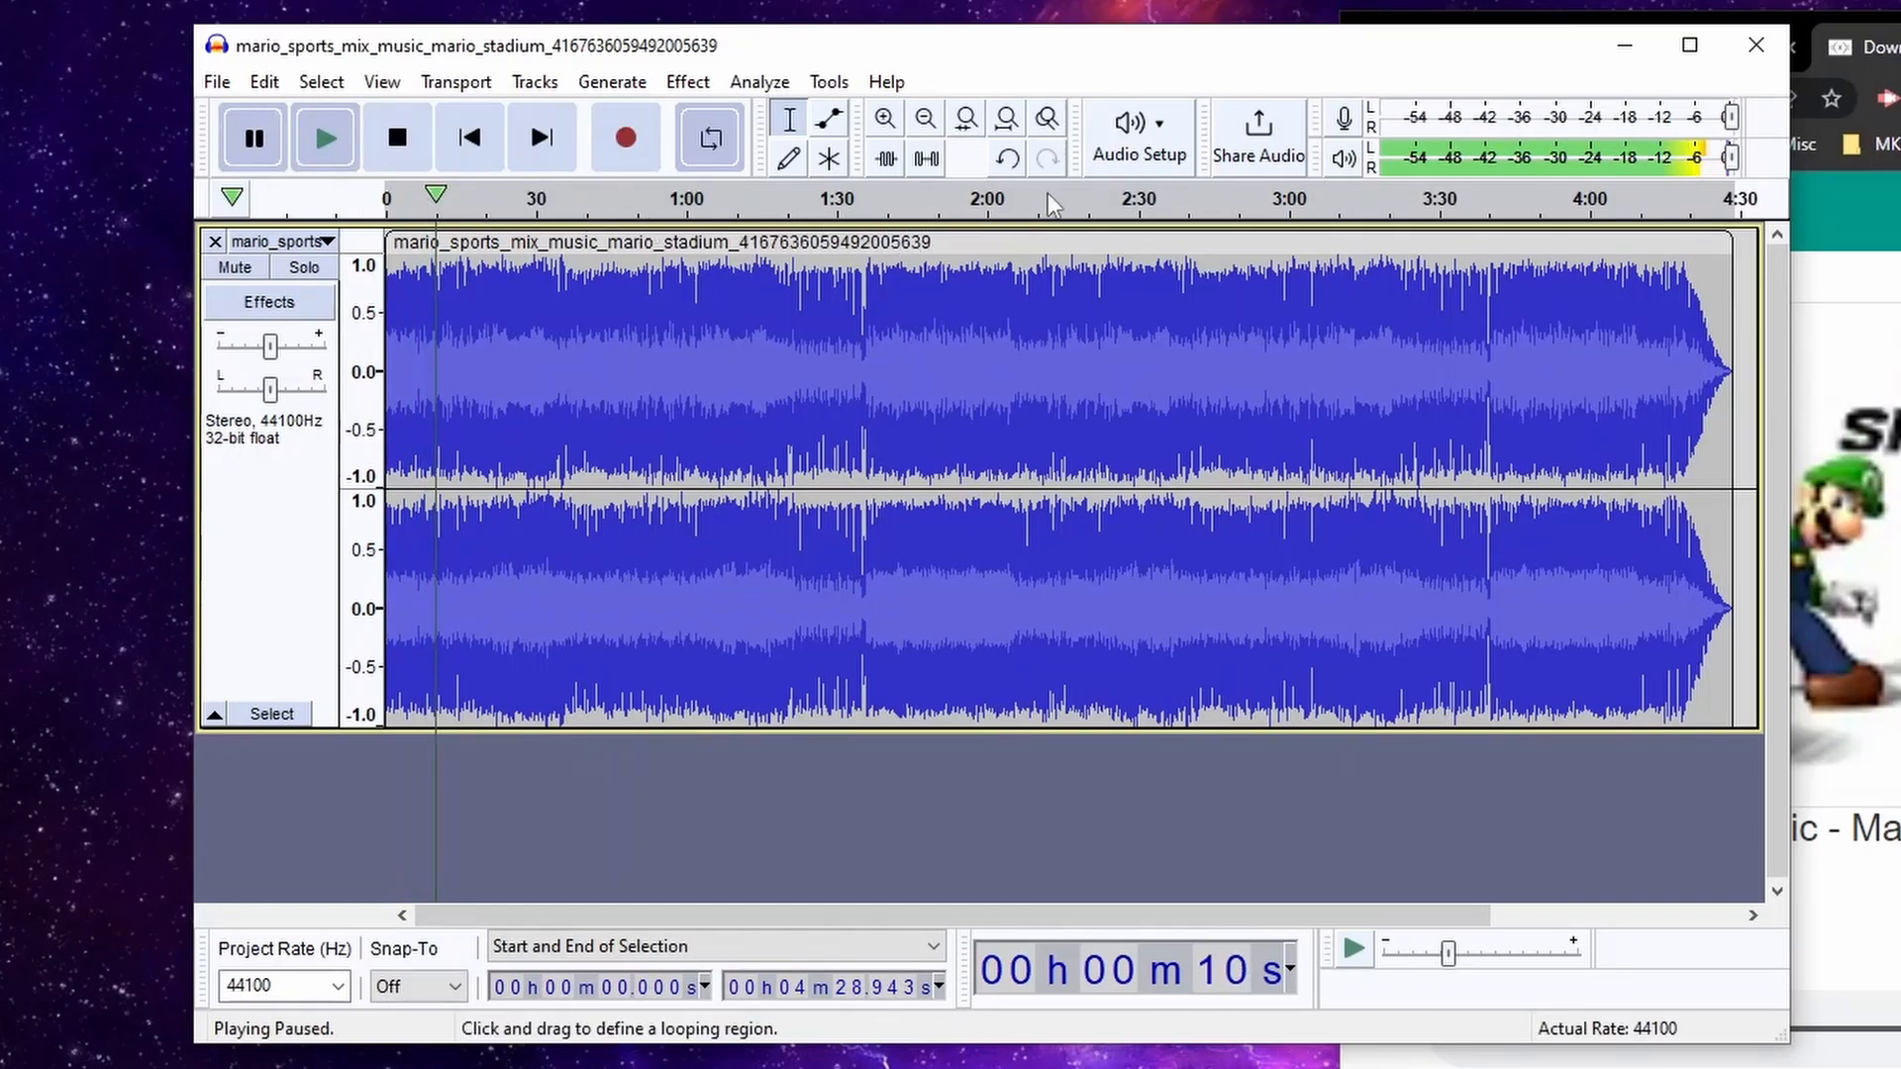
click(1051, 202)
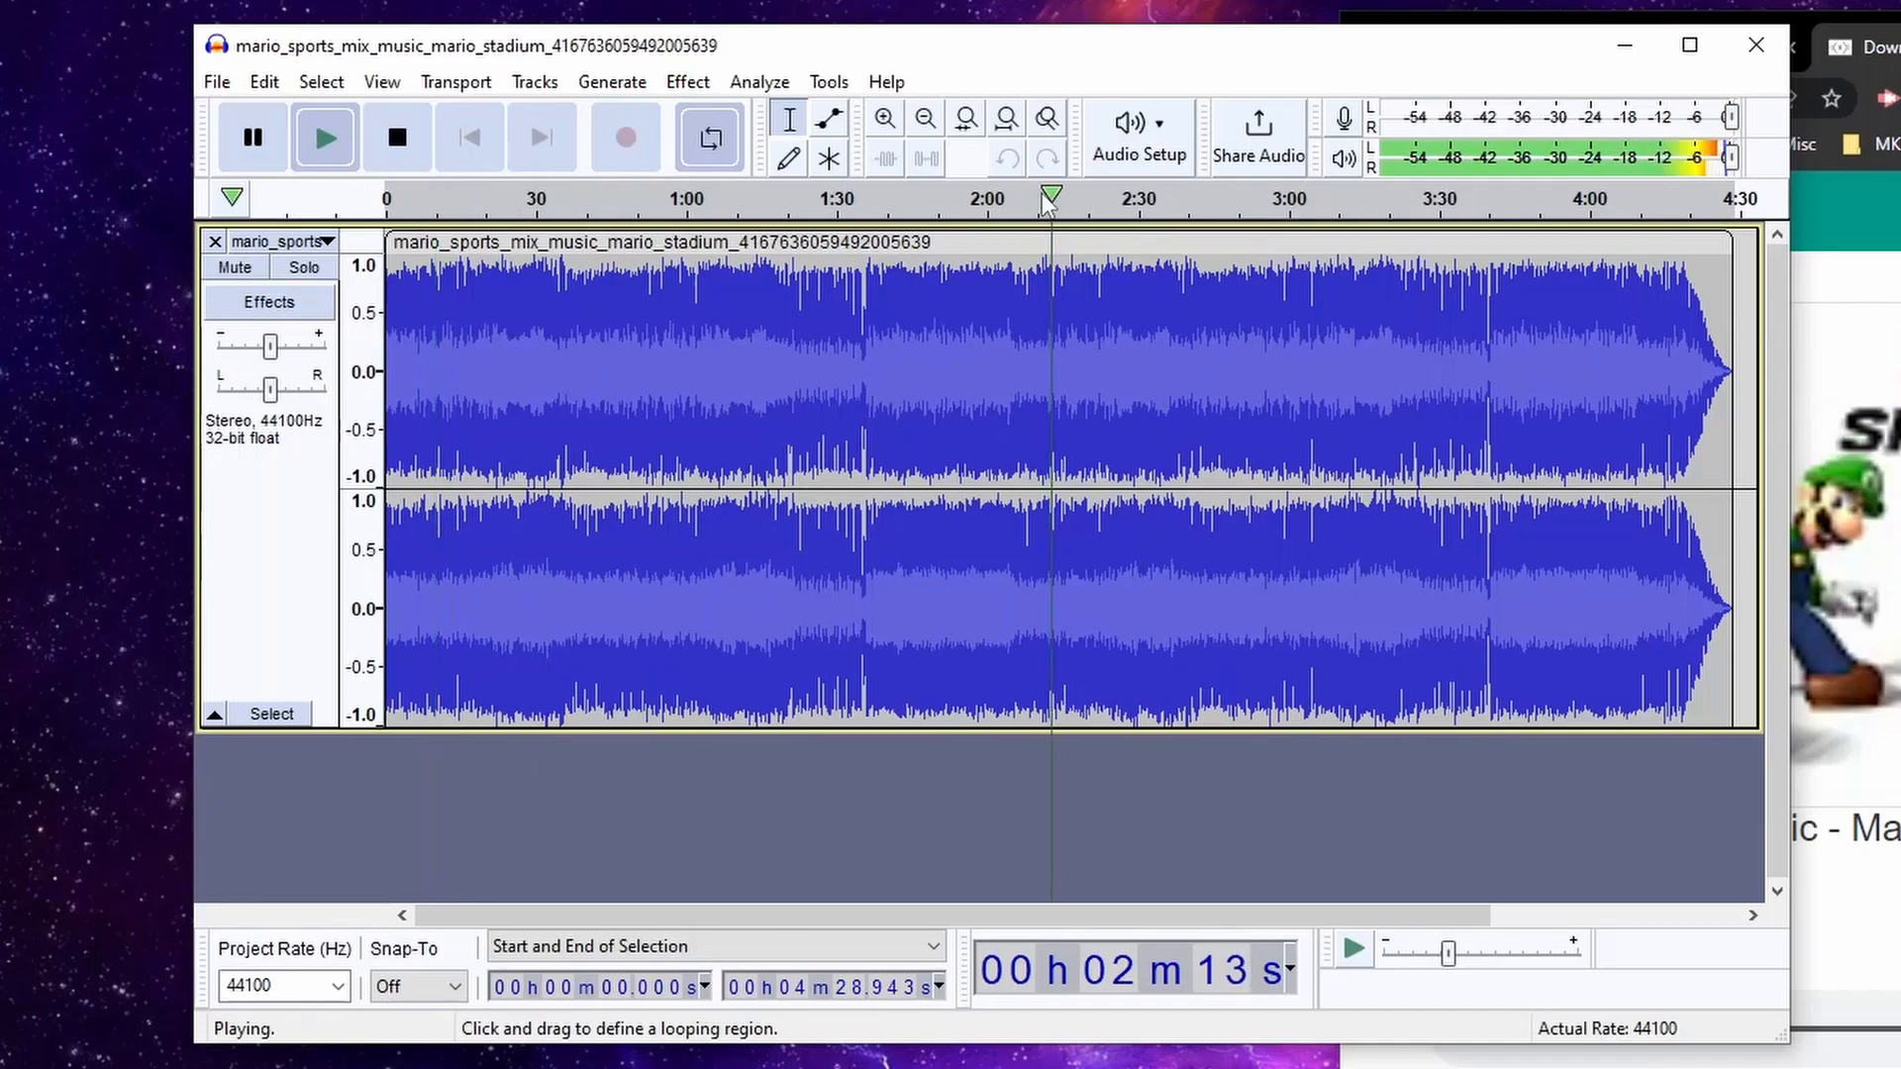
click(280, 140)
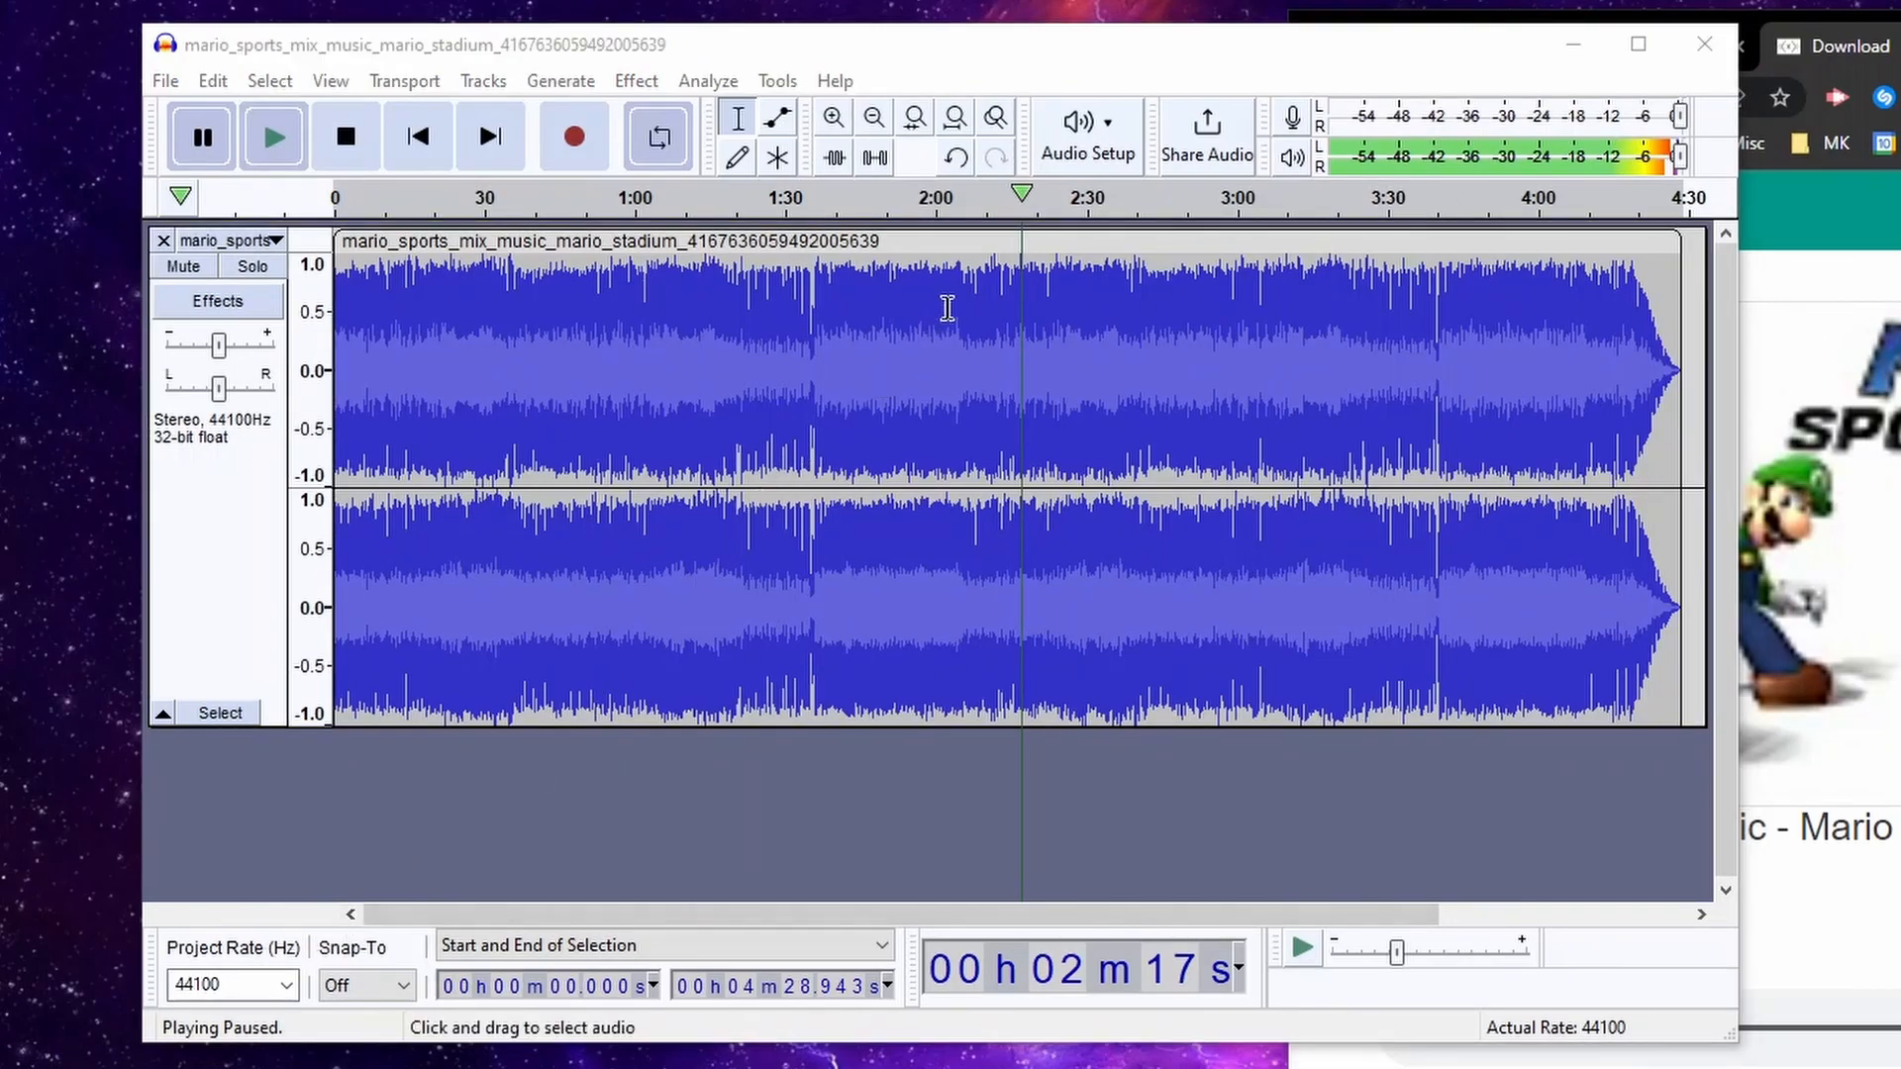
click(988, 203)
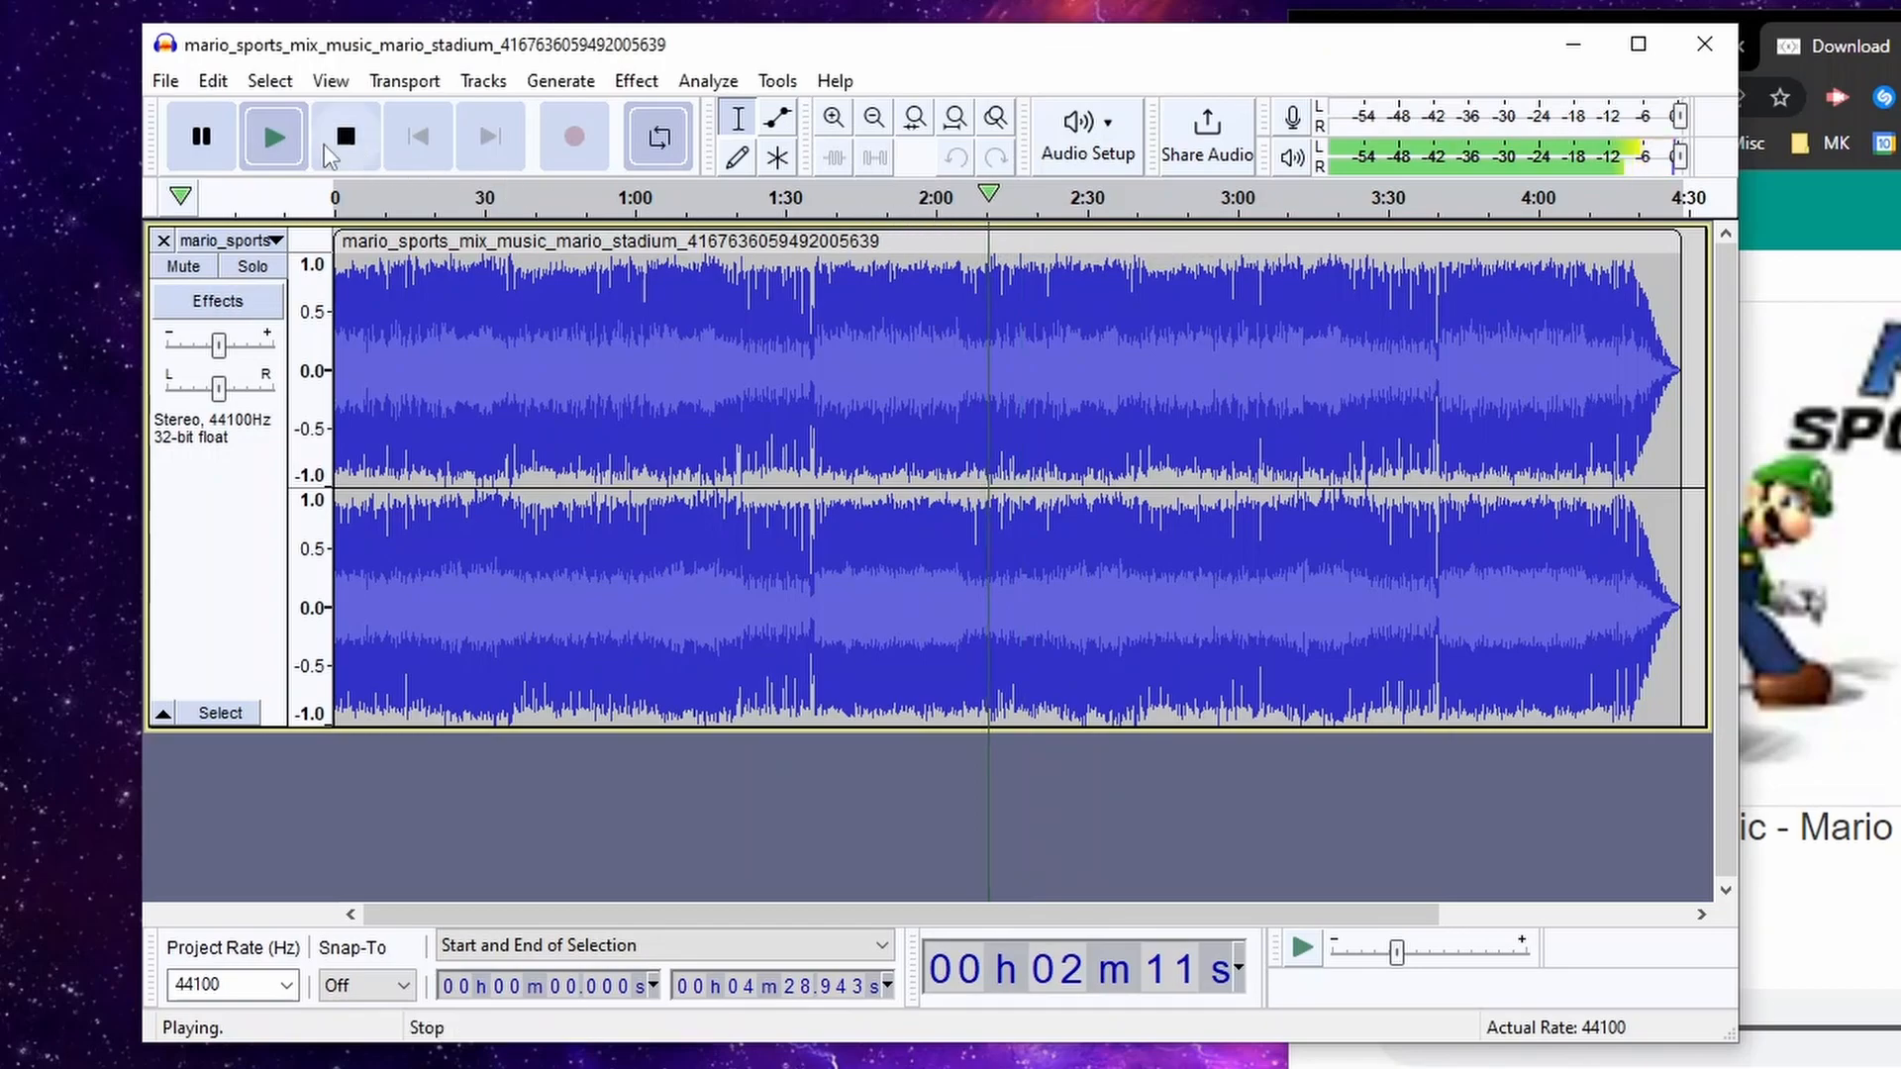
click(203, 138)
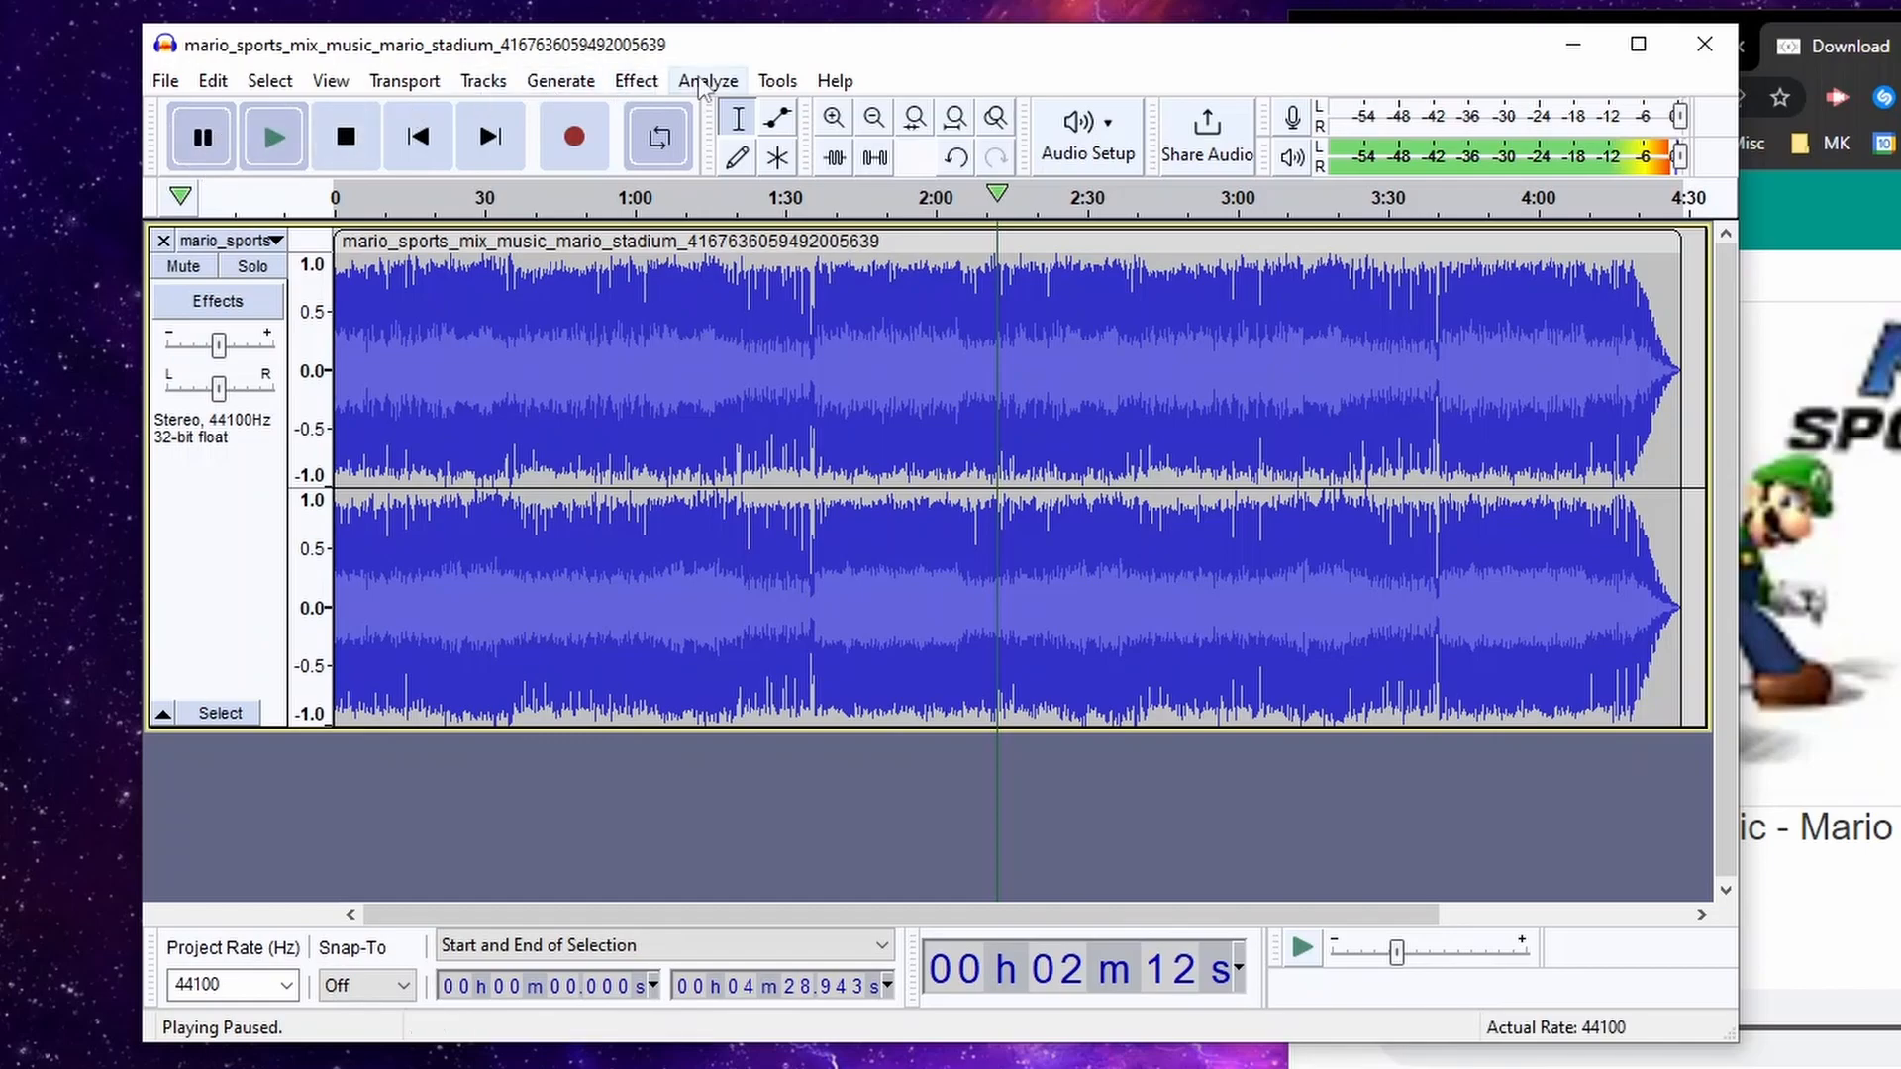
Step: Cut the track from about 2:12.265 through its end, keeping only the first part of the music
click(832, 116)
click(832, 116)
click(832, 116)
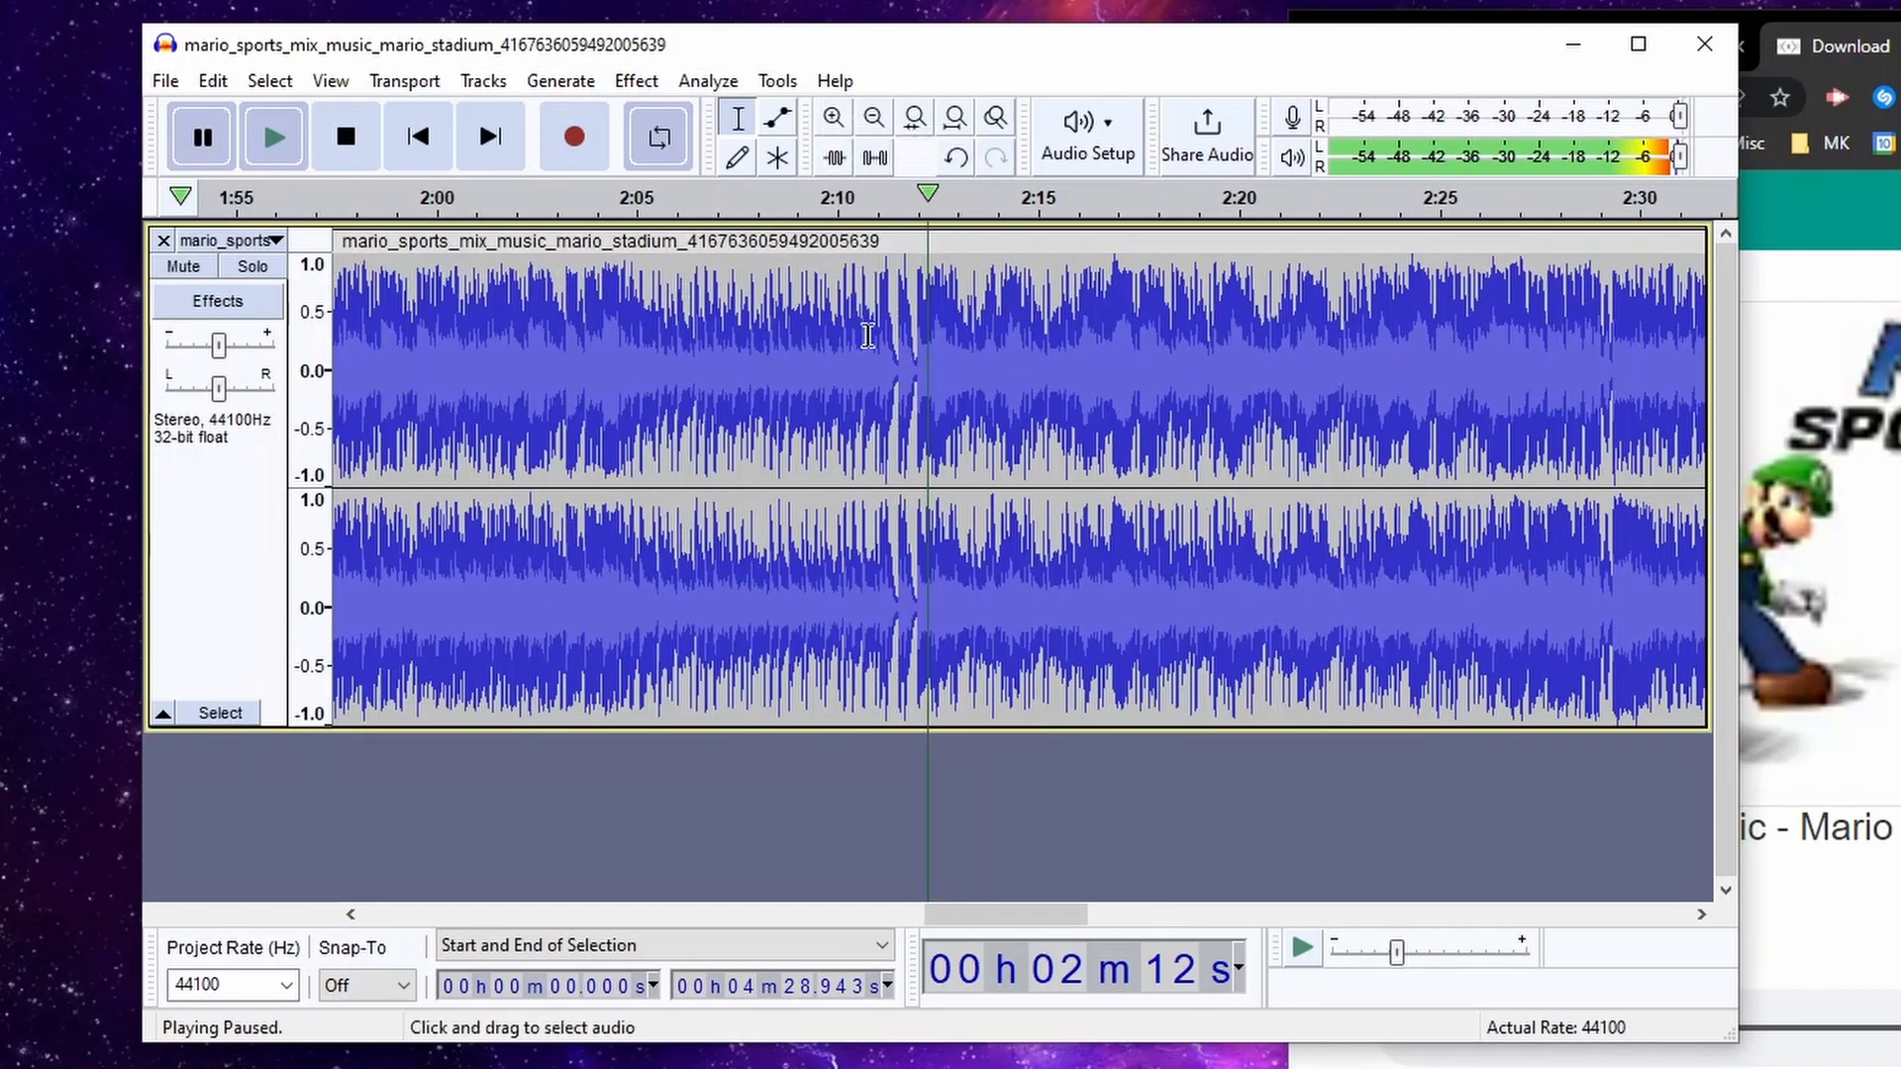
drag(930, 568, 1580, 501)
click(213, 80)
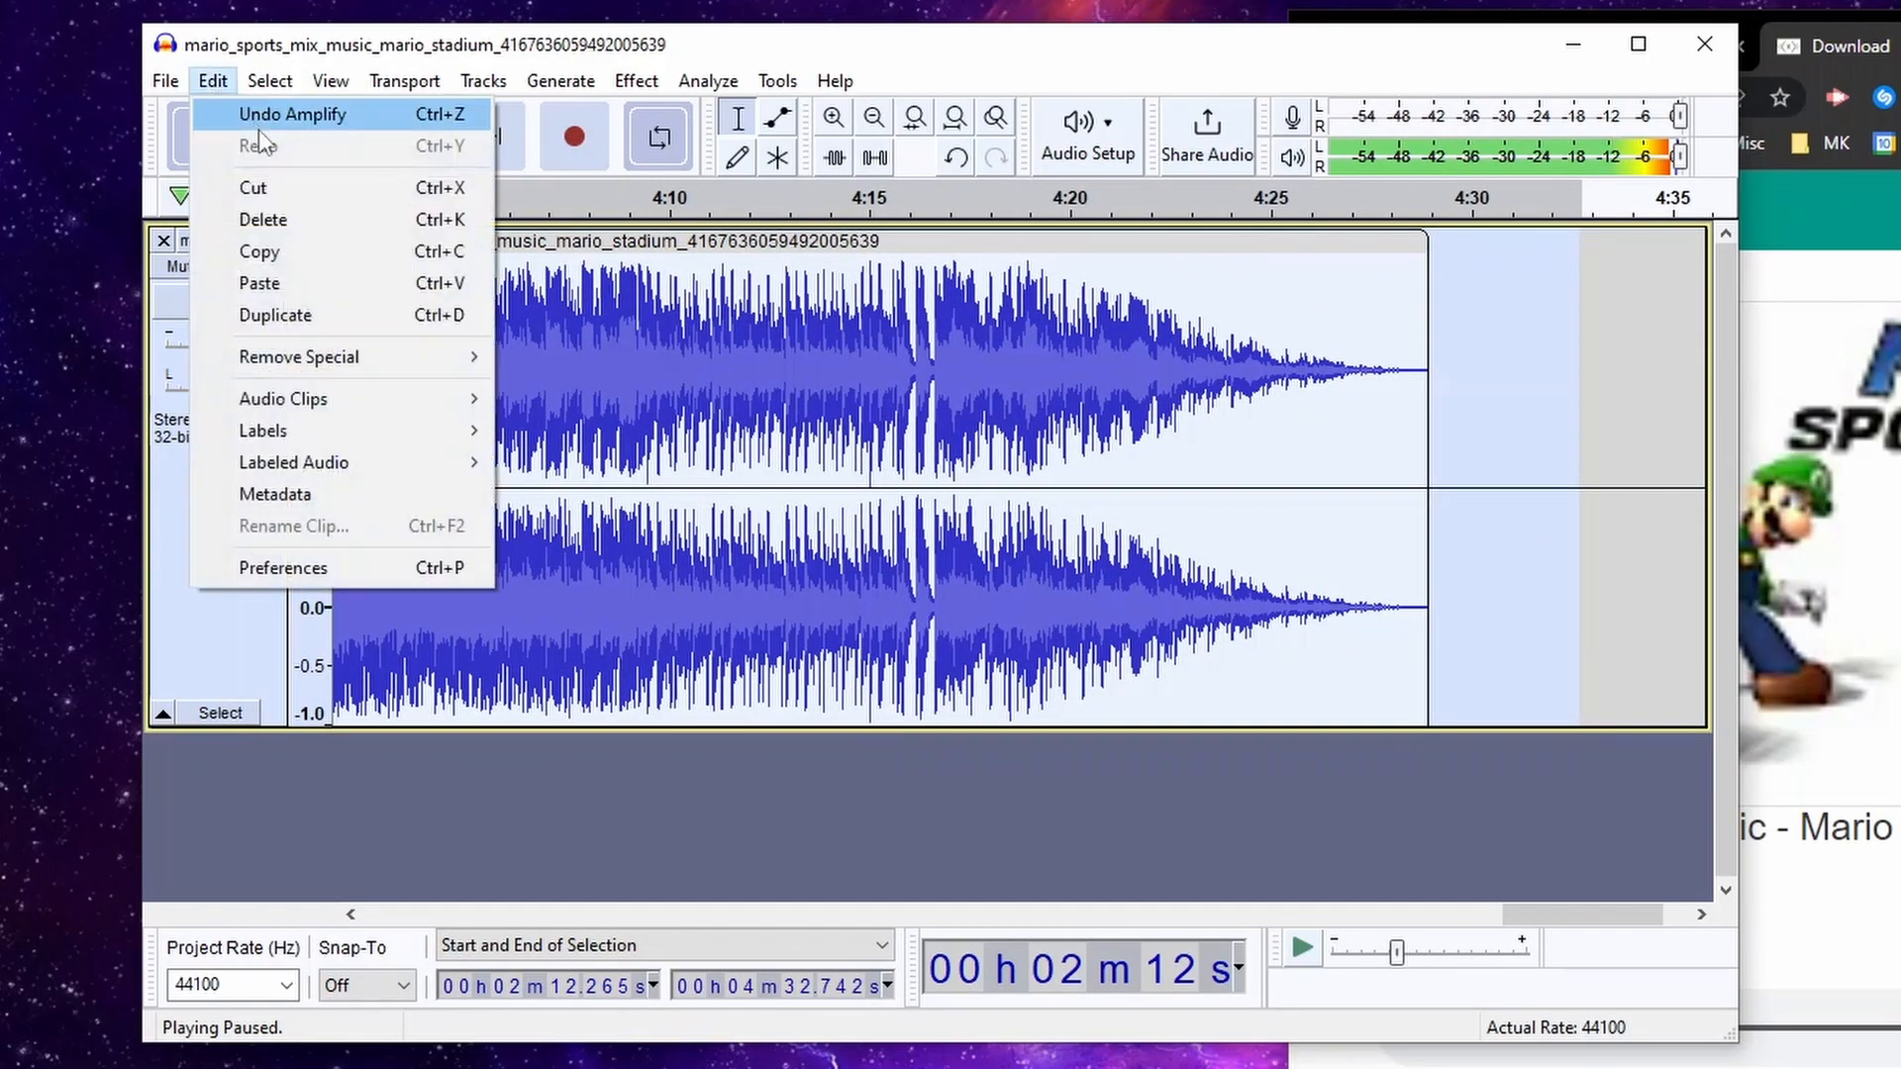
click(254, 188)
click(869, 120)
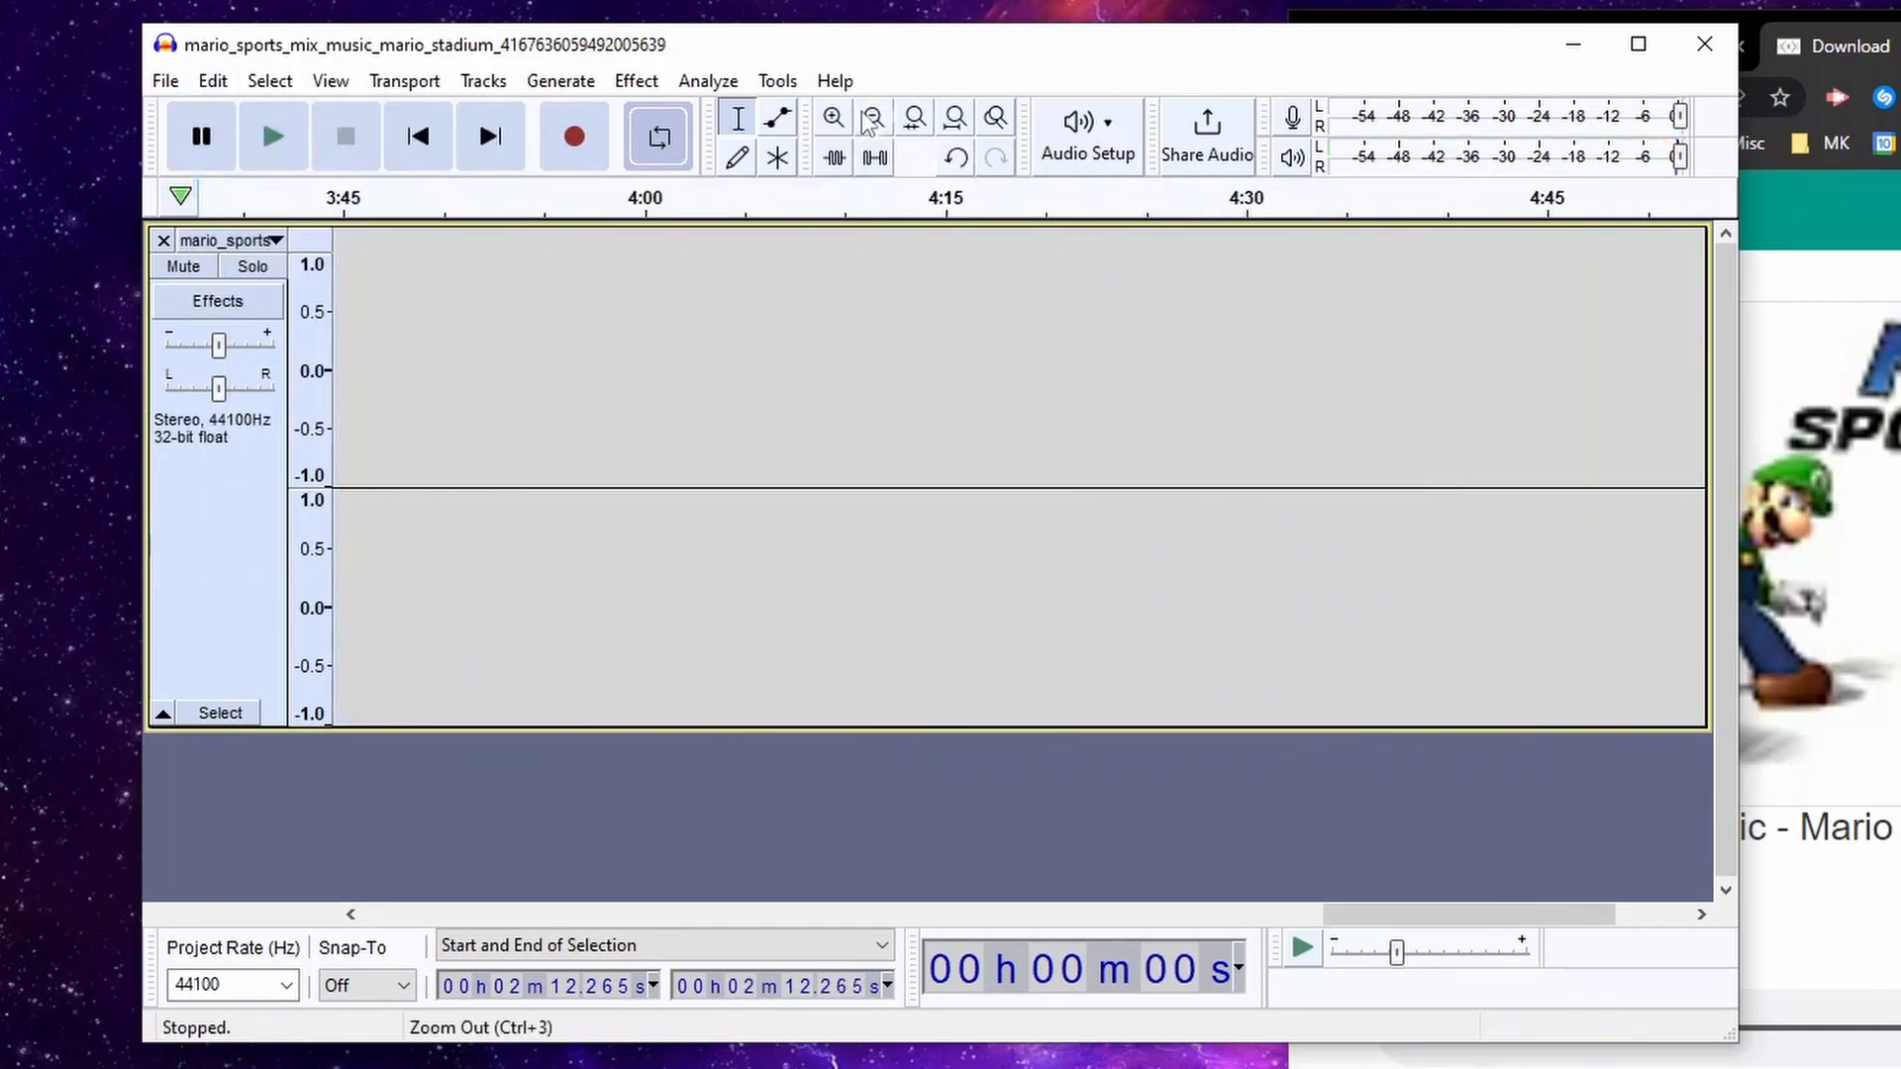
click(869, 121)
drag(1316, 917, 835, 884)
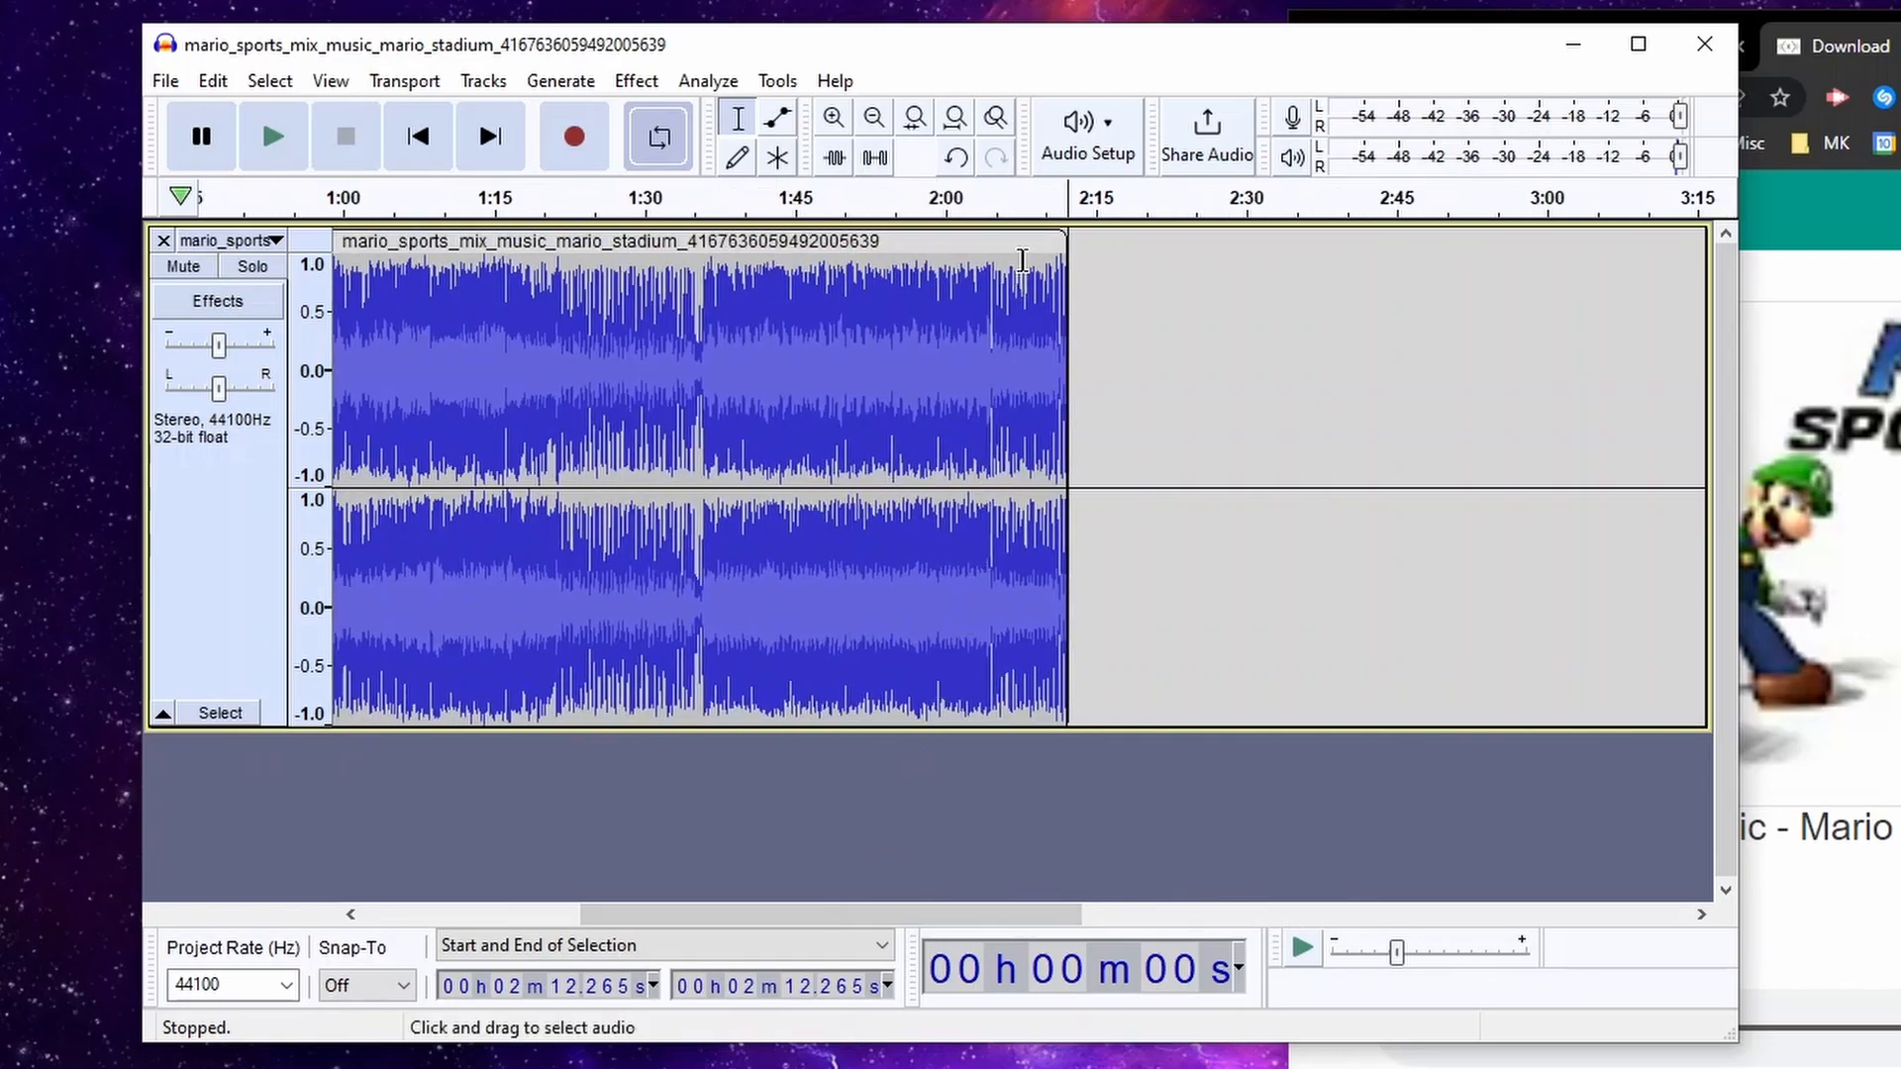
click(1052, 208)
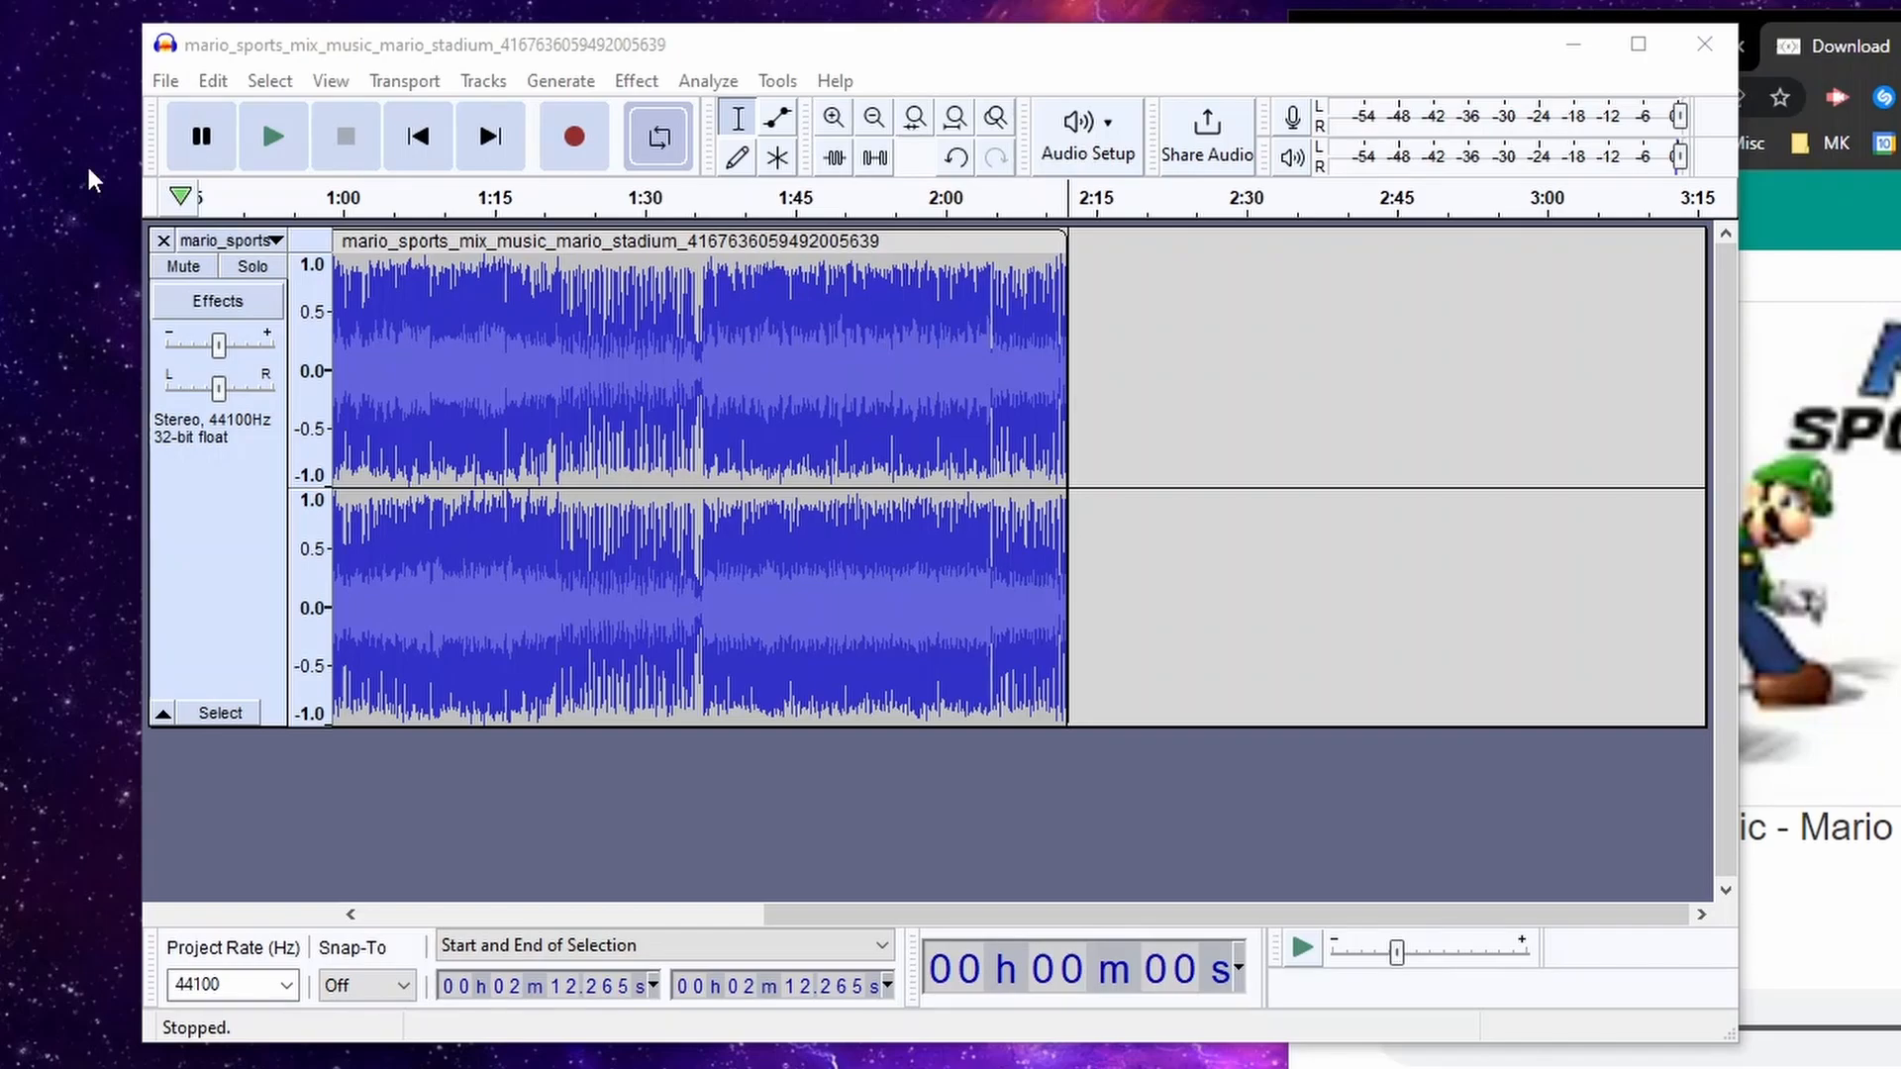
Step: Begin exporting the audio as WAV, naming the file n_circuit32_n, copied from the Luigi Circuit entry in the online music list
click(165, 80)
mouse_move(252, 302)
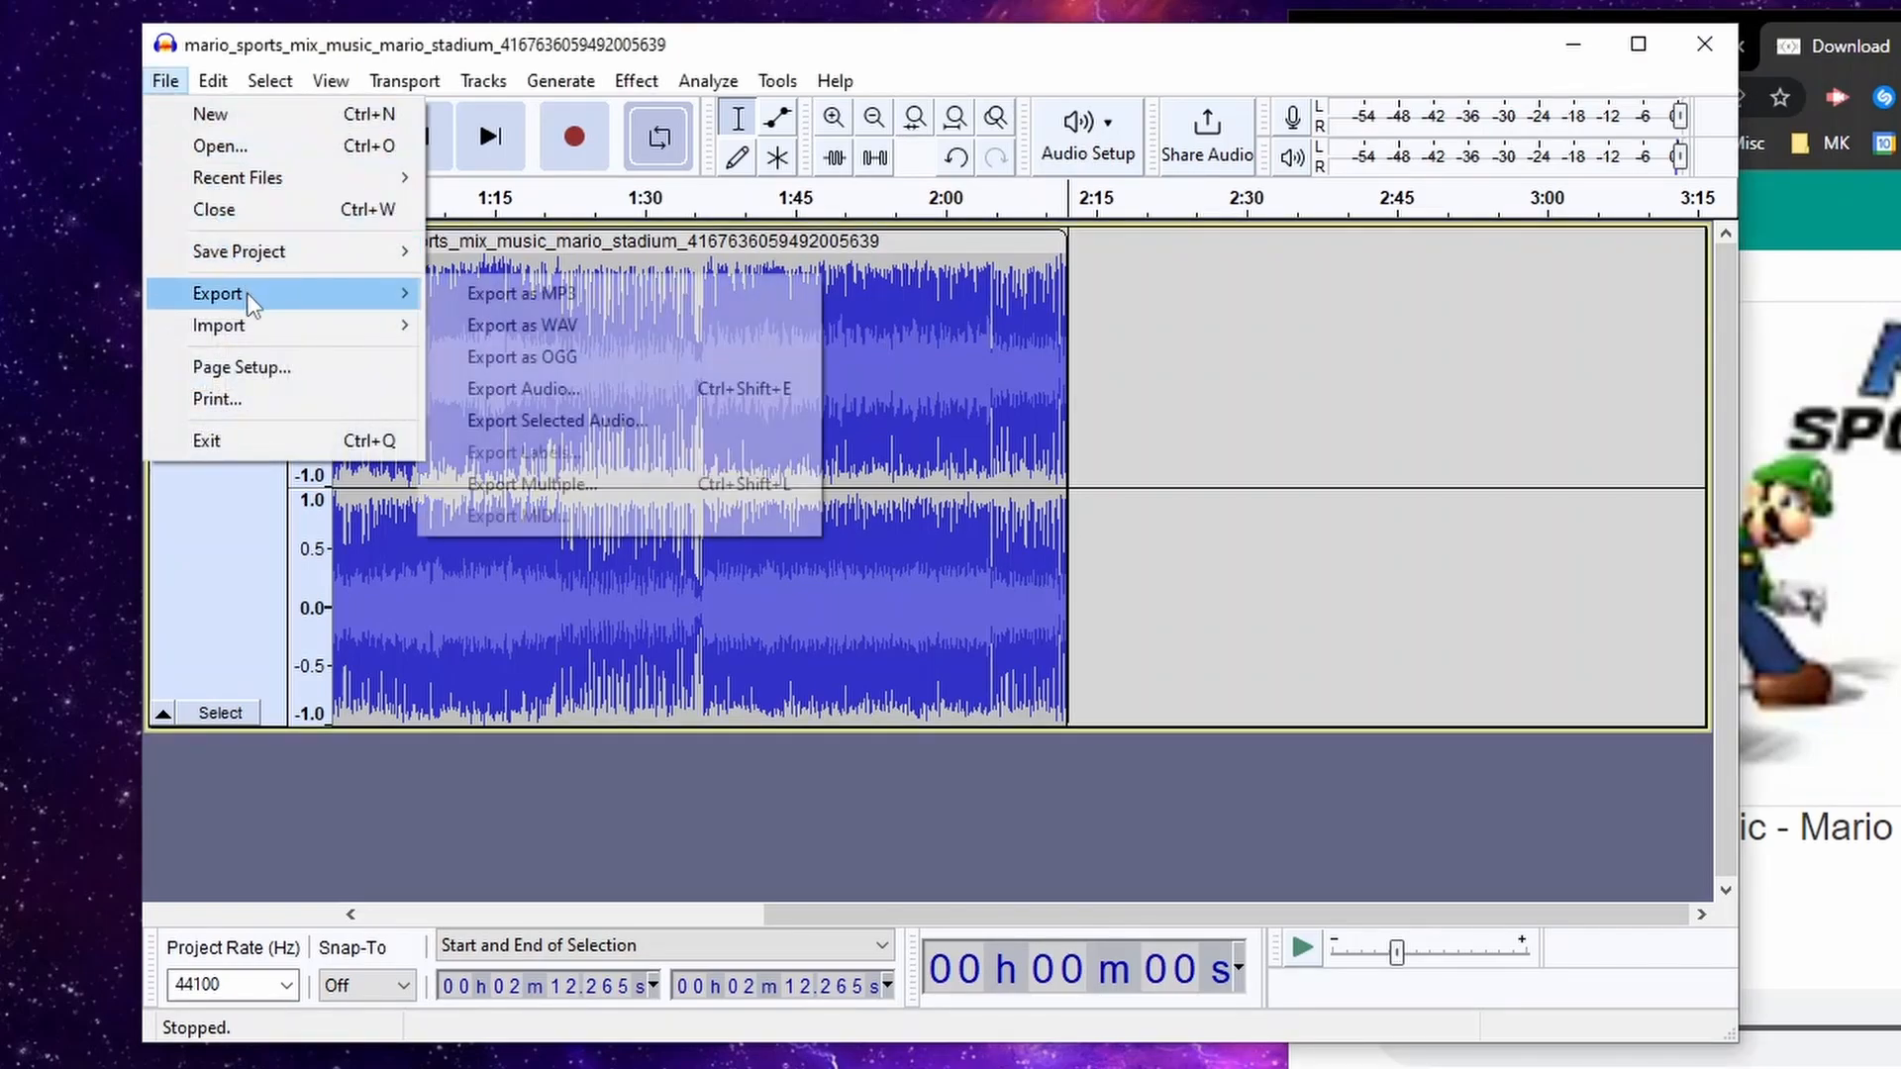
click(597, 388)
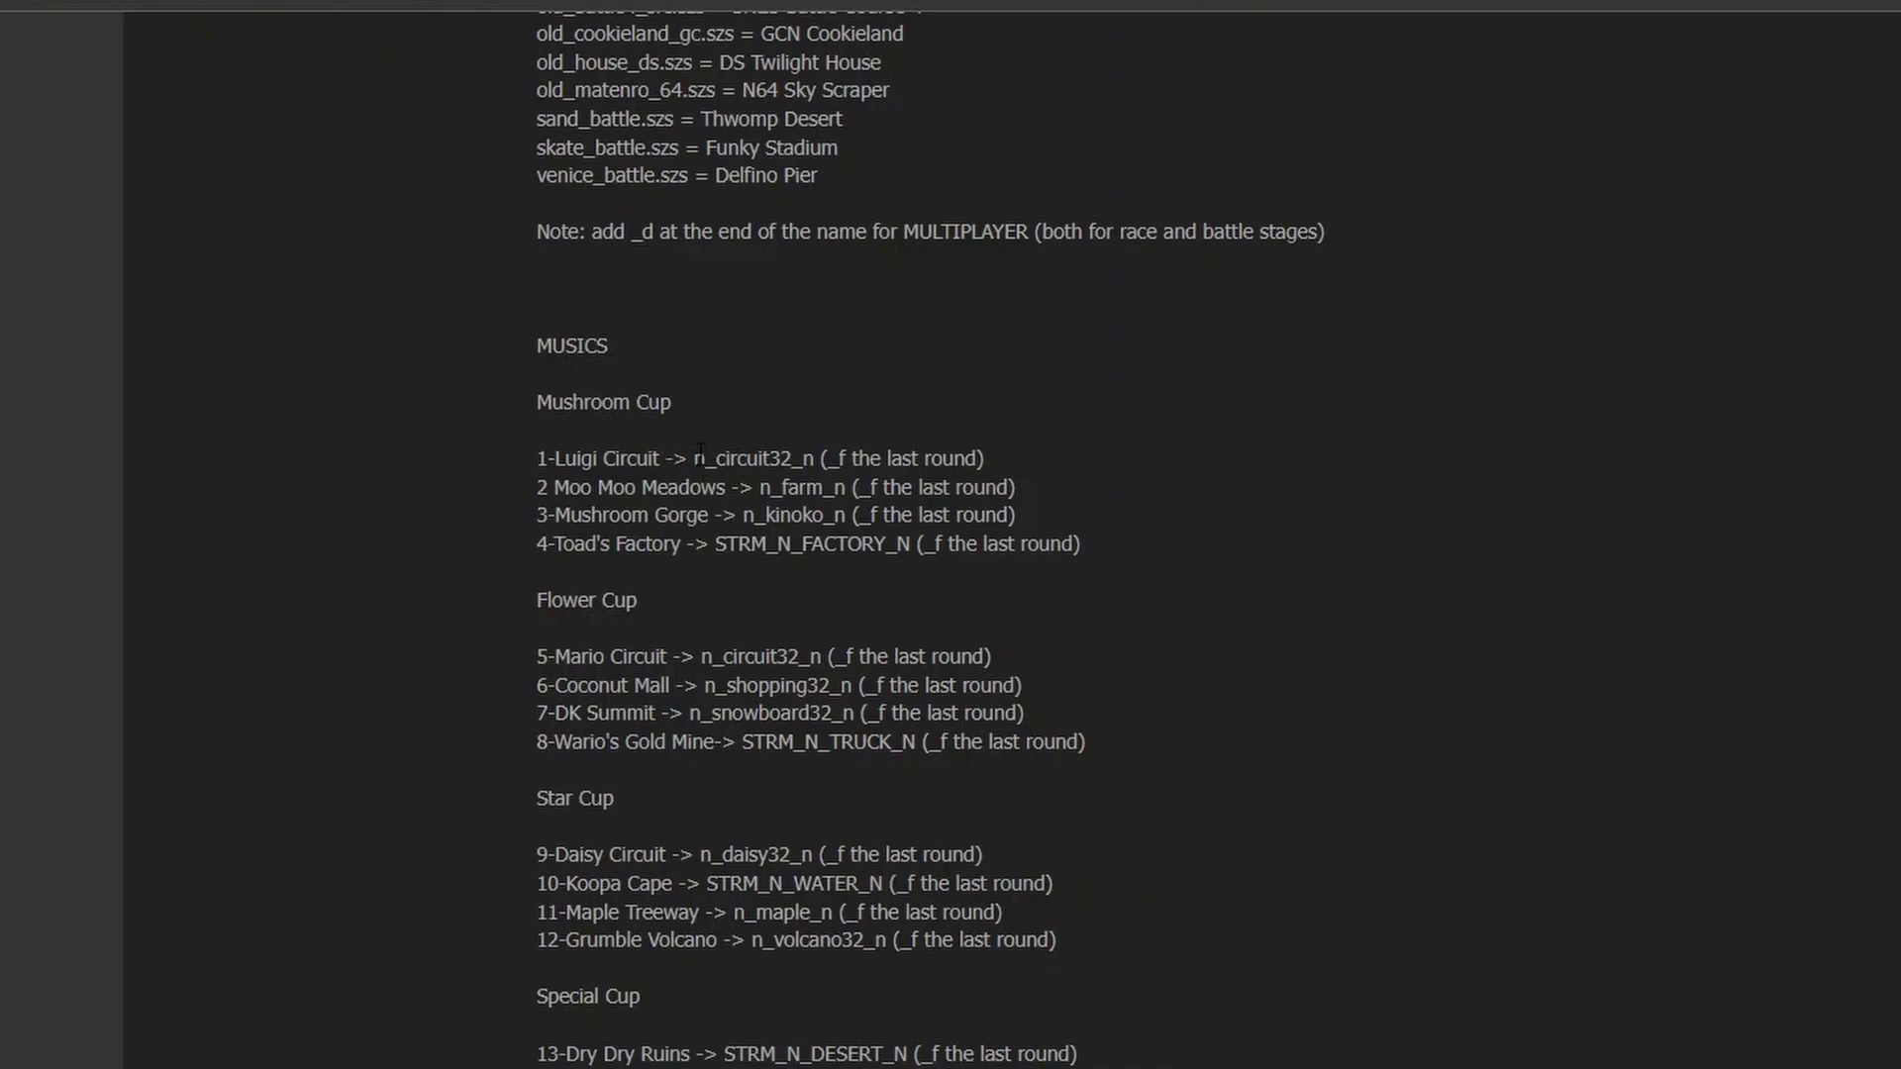
drag(692, 457, 823, 458)
click(825, 455)
drag(814, 459, 693, 458)
right_click(709, 454)
click(763, 479)
key(alt+Tab)
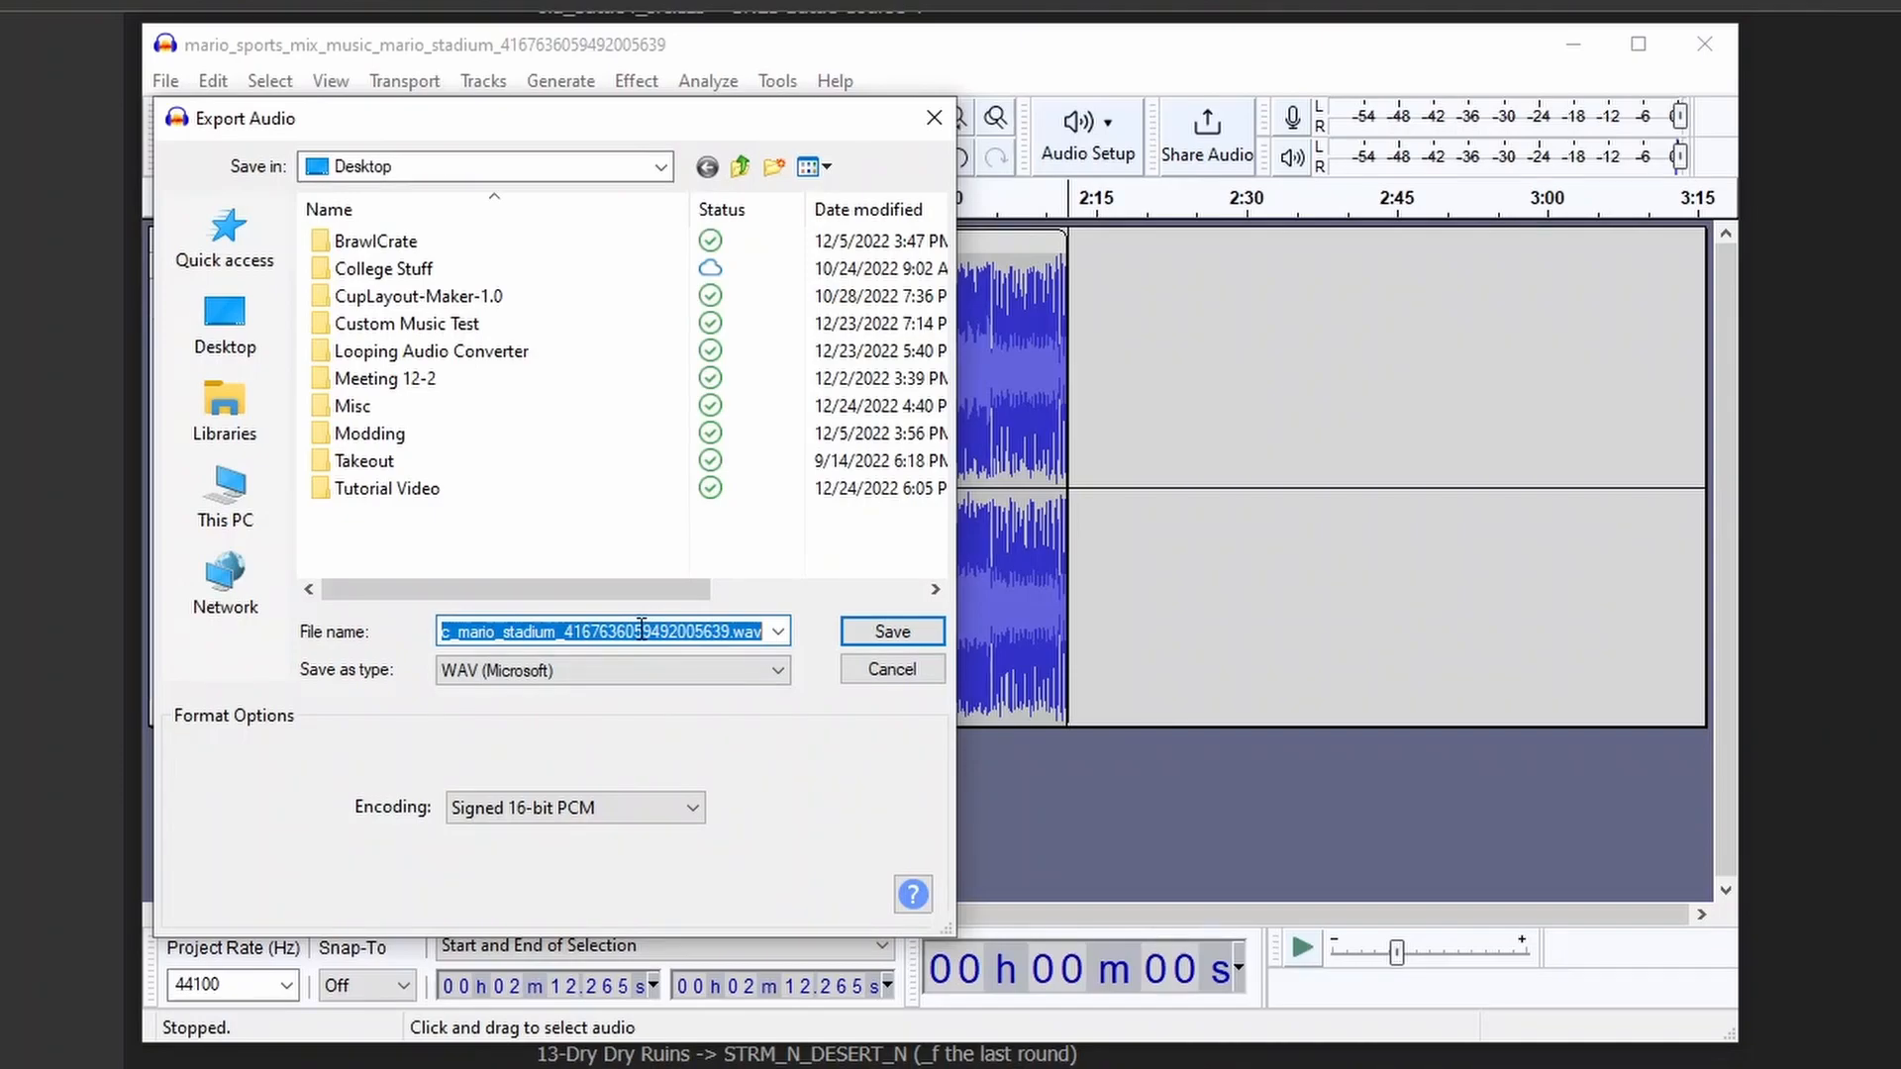
key(ctrl+v)
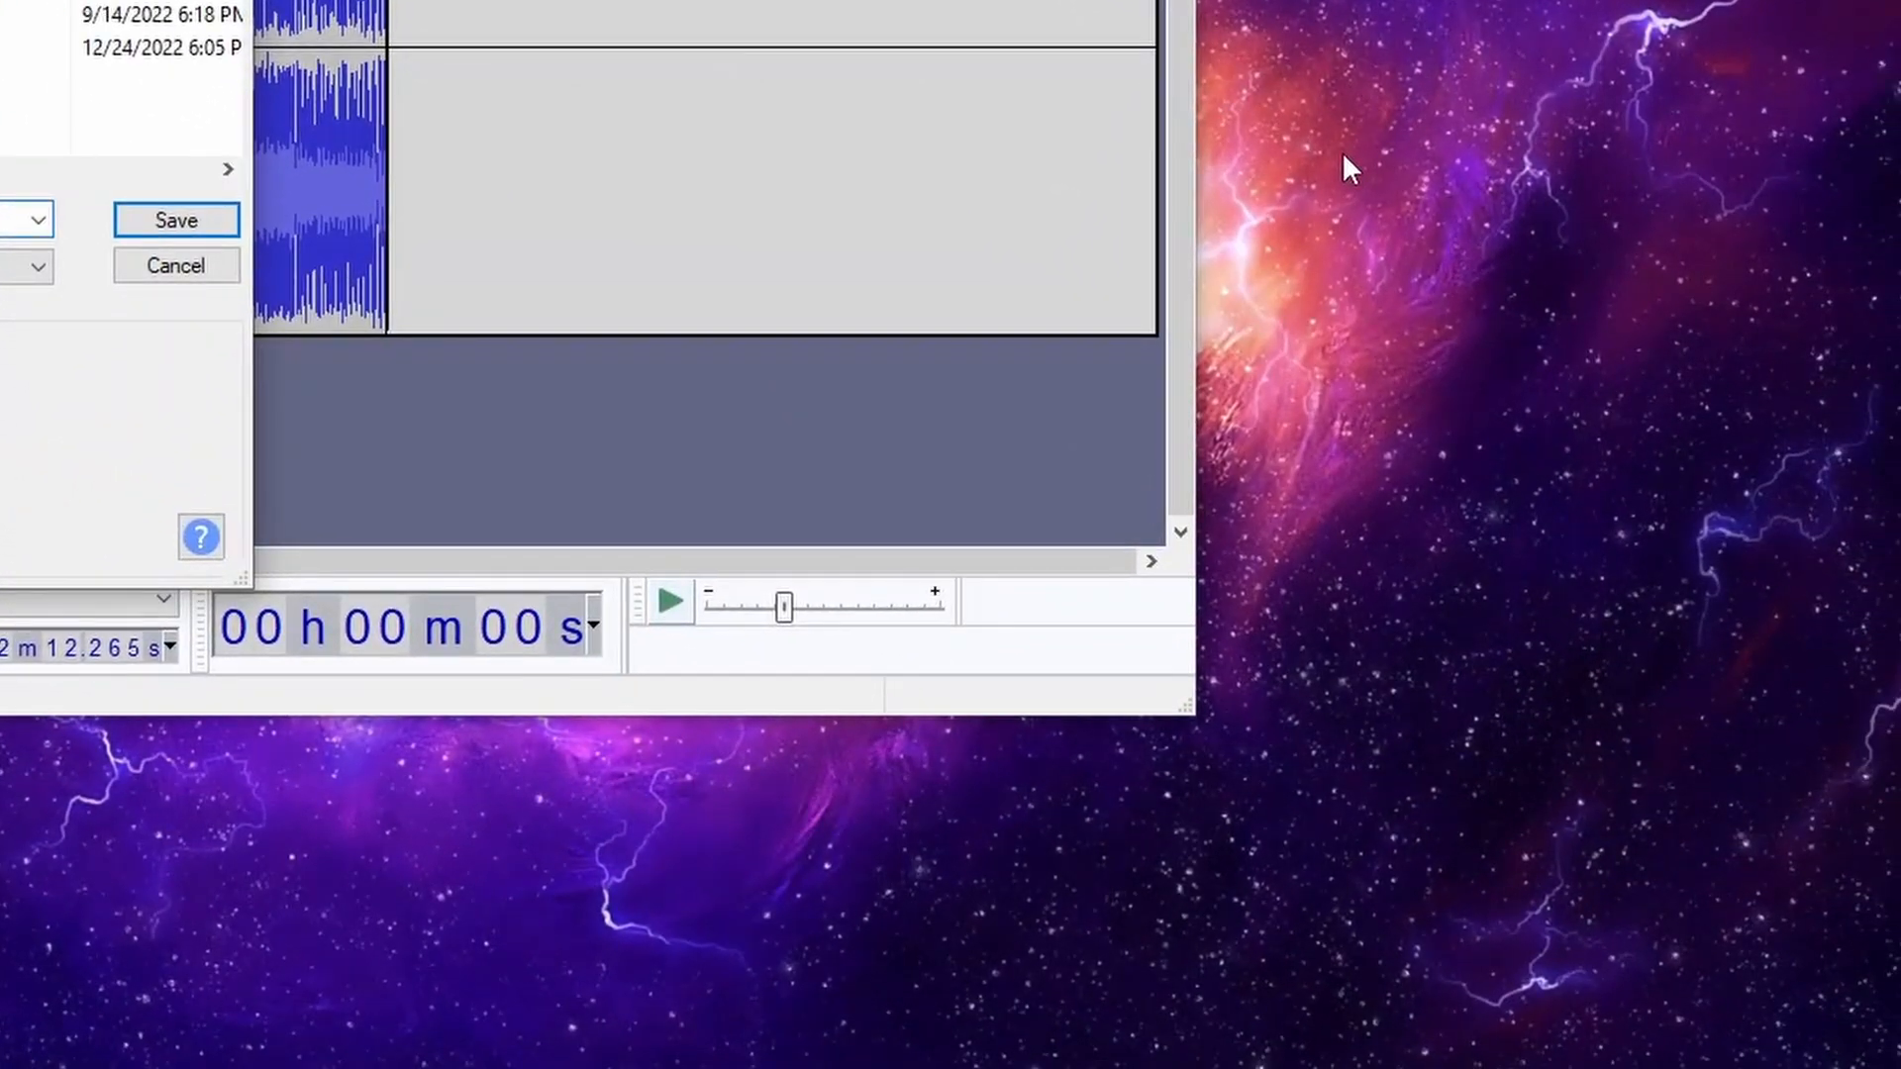
Step: Create a new folder named Custom Music on the desktop
right_click(1344, 156)
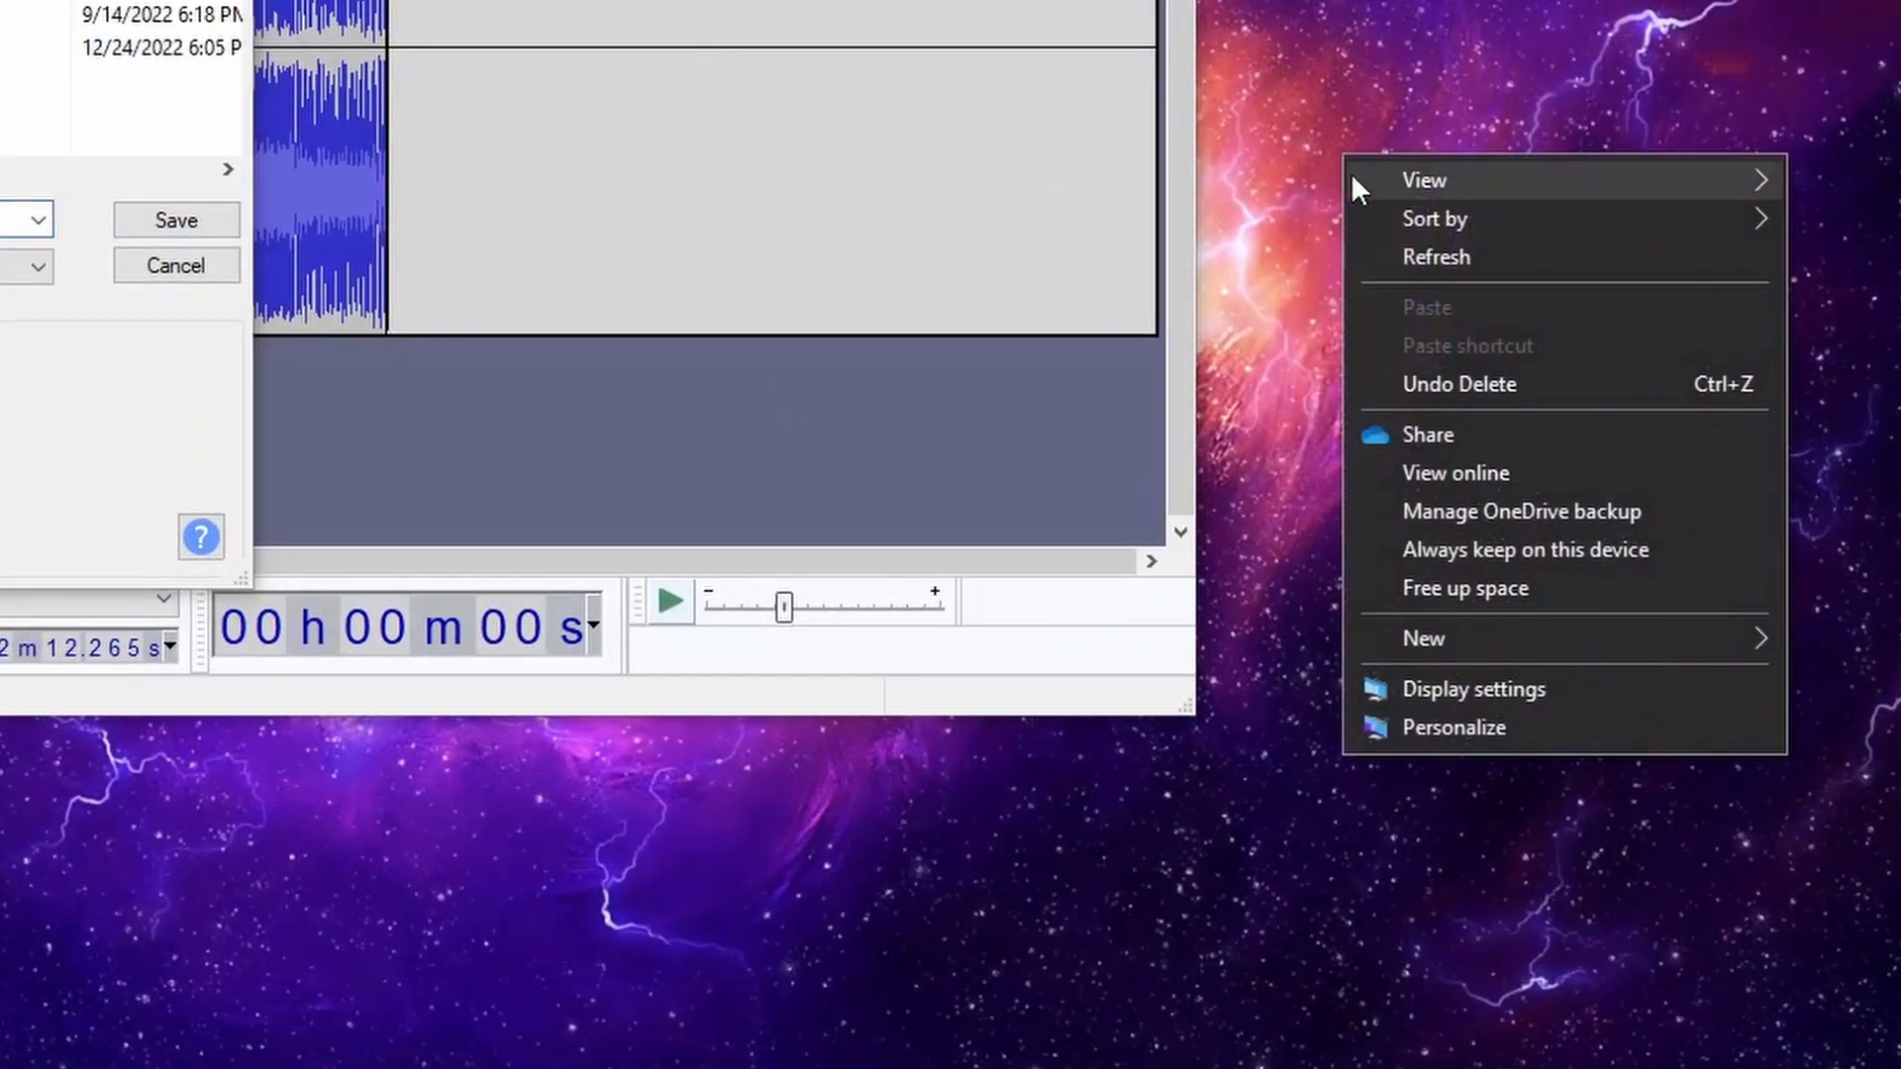
mouse_move(1490, 639)
click(1269, 644)
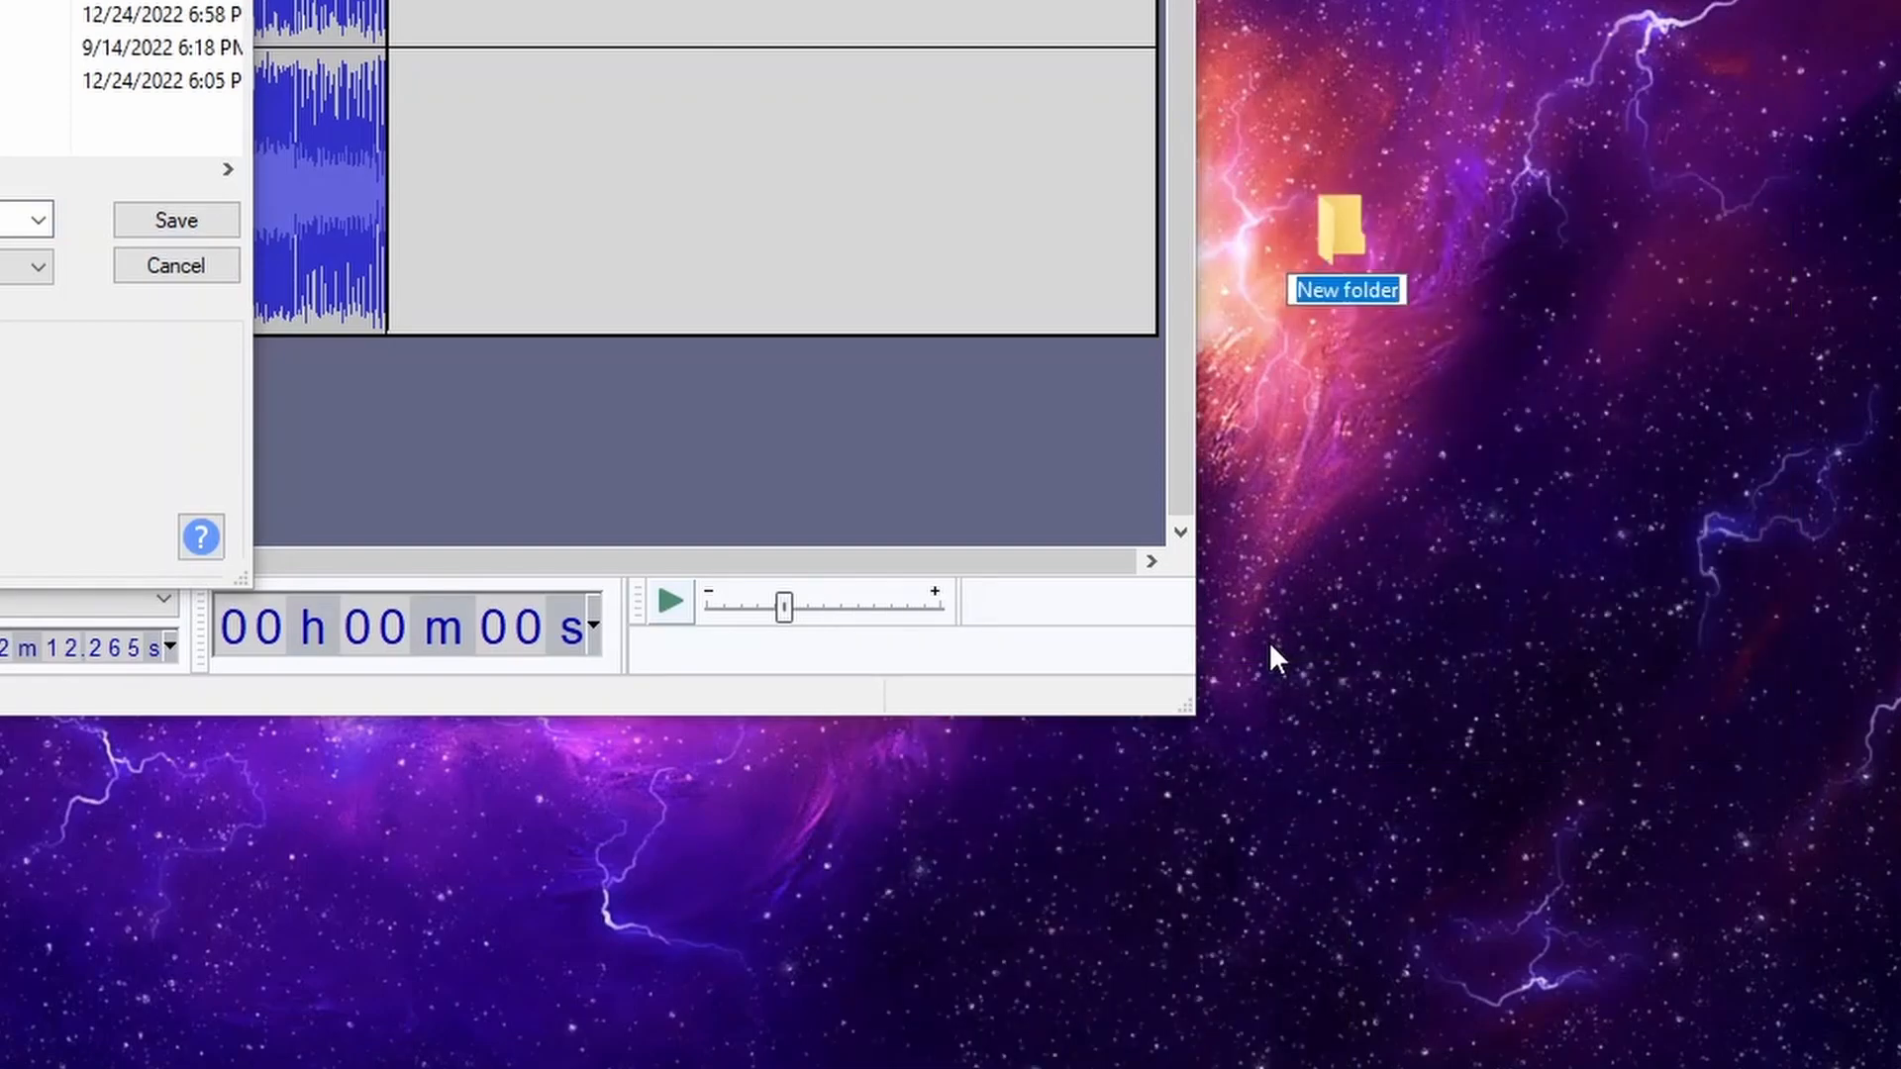
text(Custom Music)
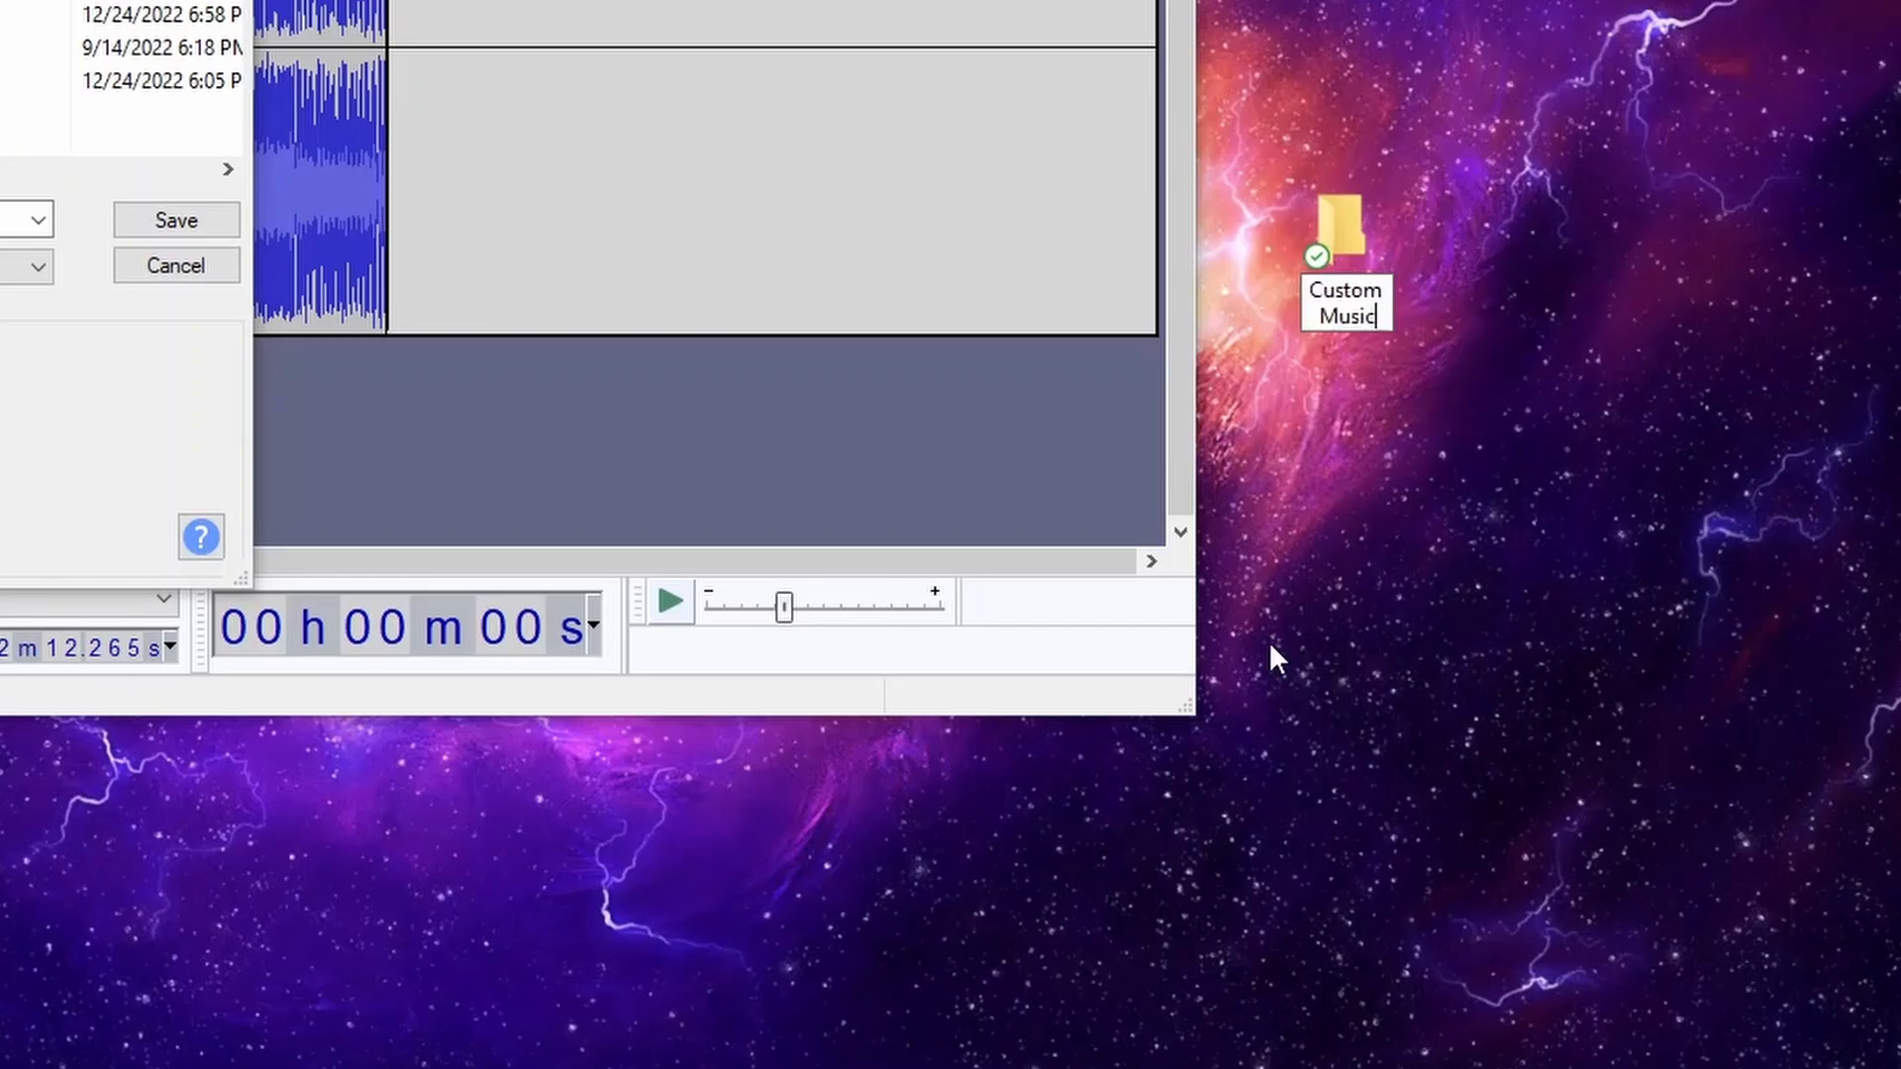
key(Return)
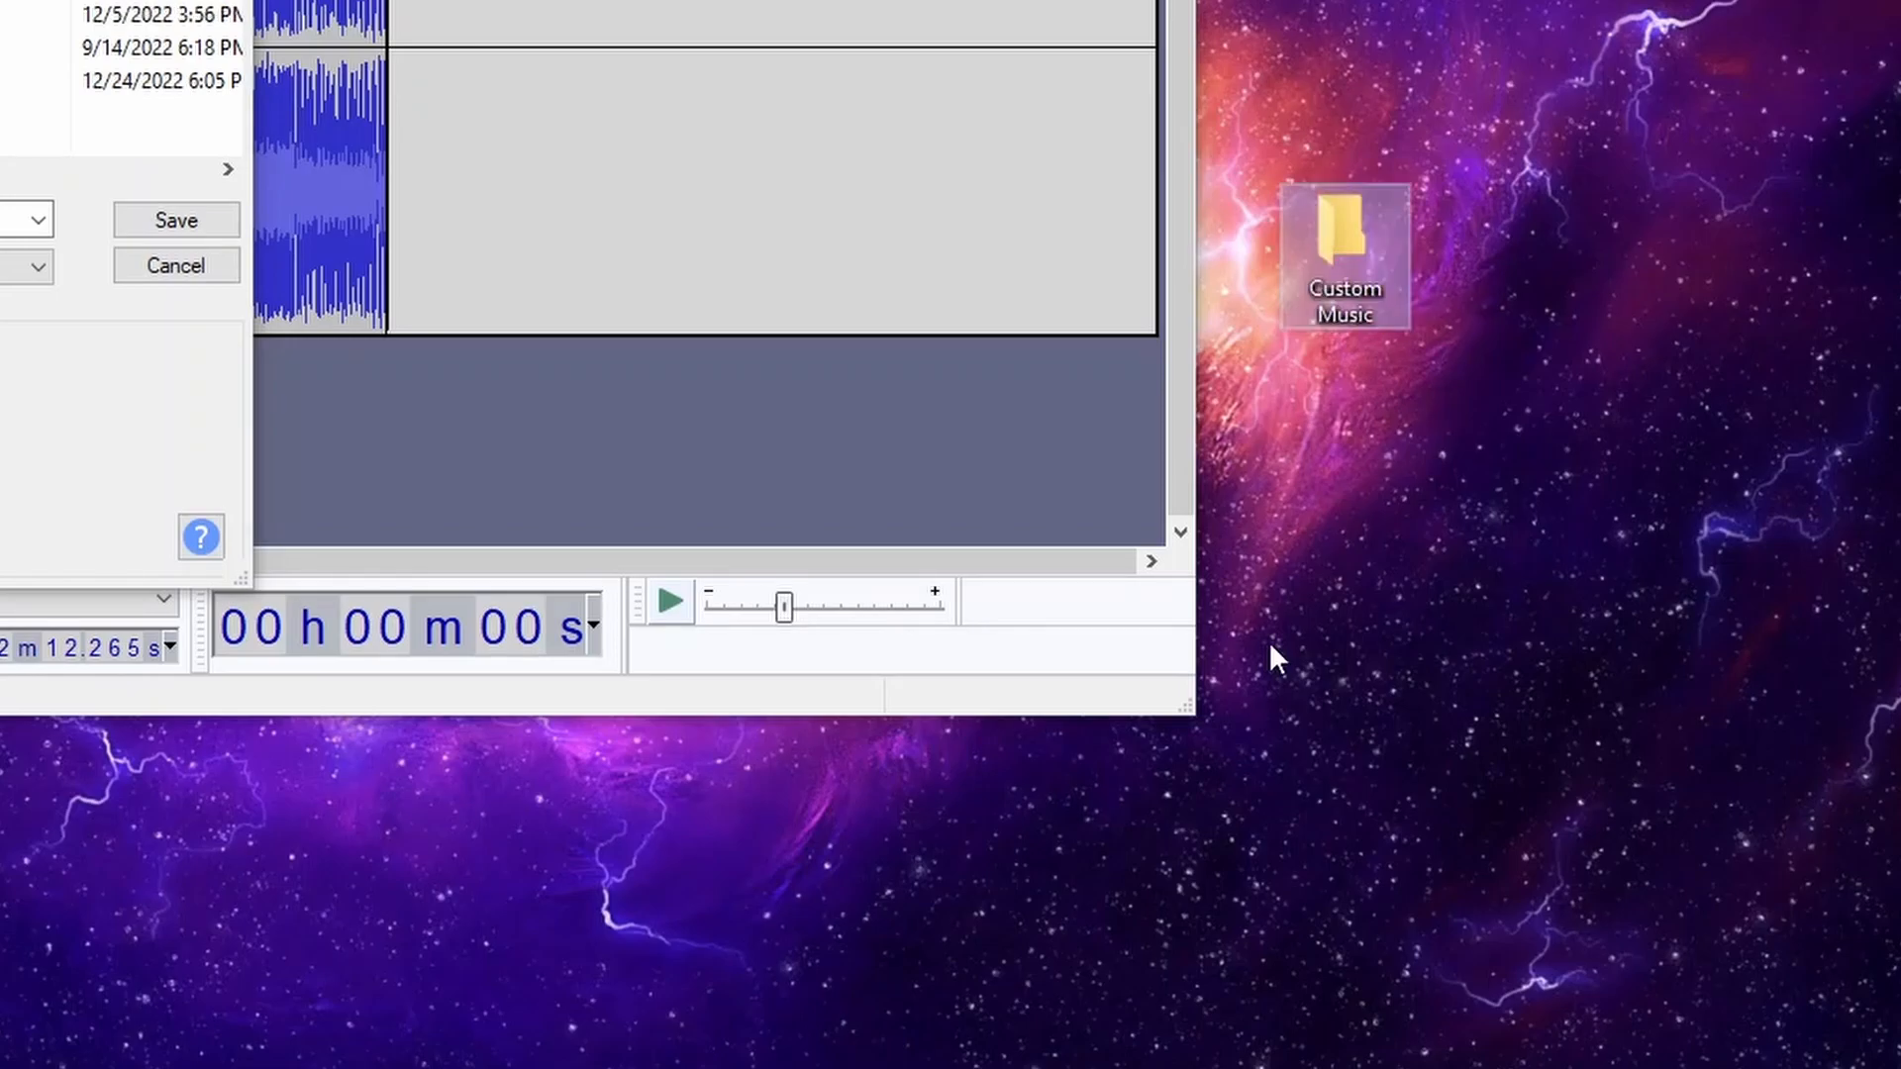
click(1286, 475)
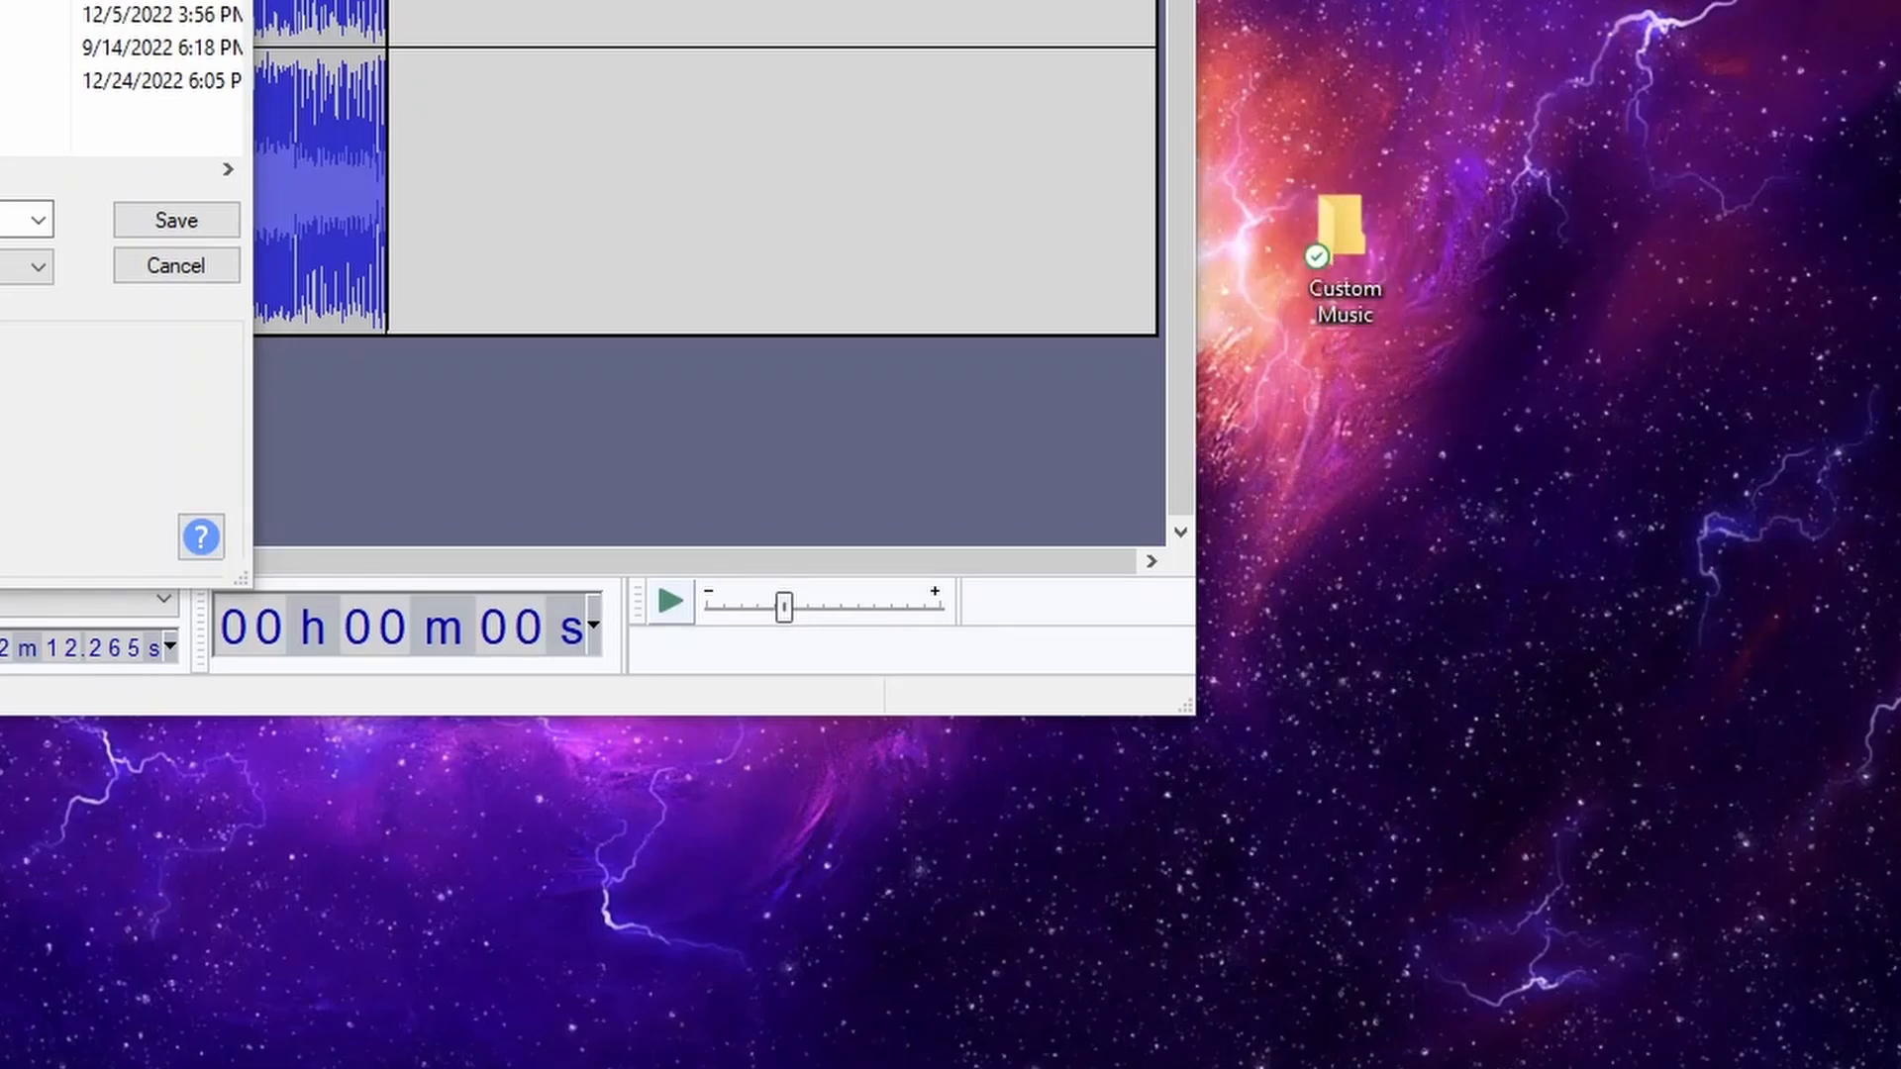
Step: Open the Custom Music folder and create a subfolder named WAVs in it
drag(841, 0, 1449, 0)
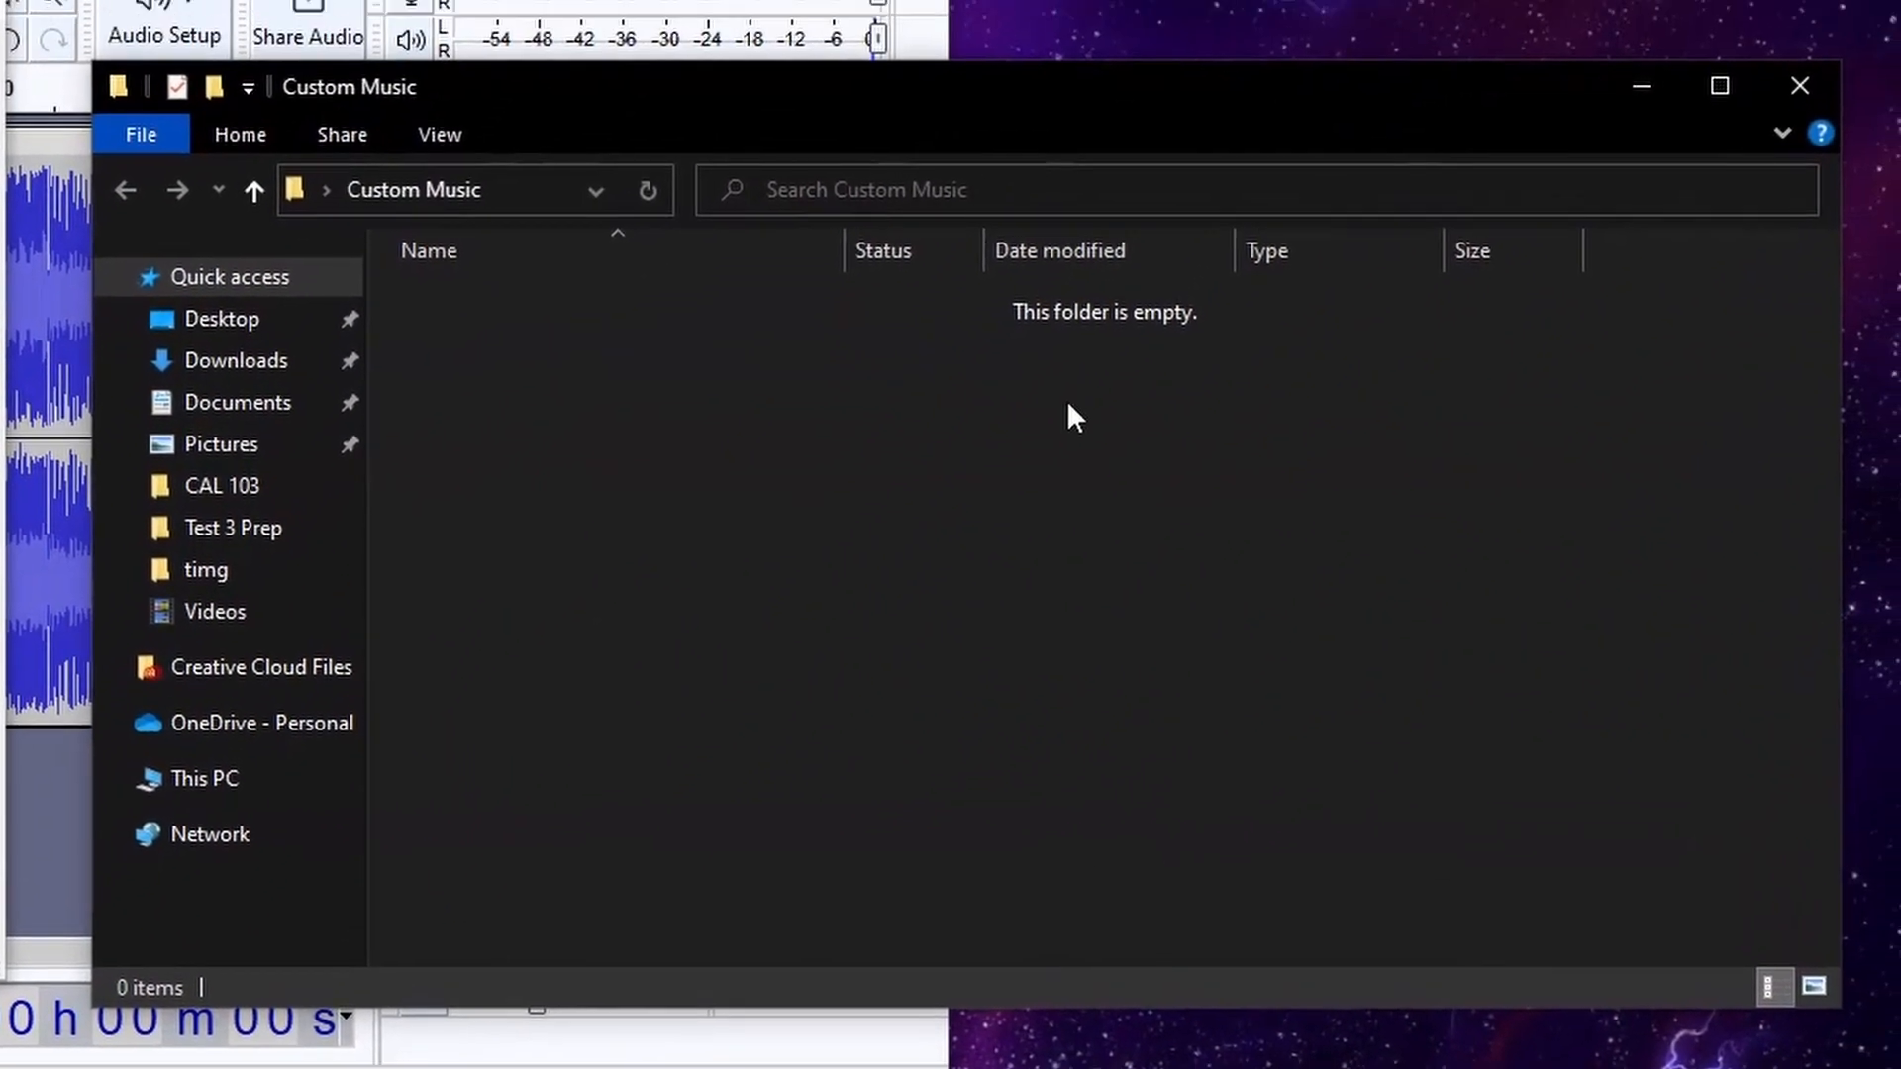
right_click(1069, 405)
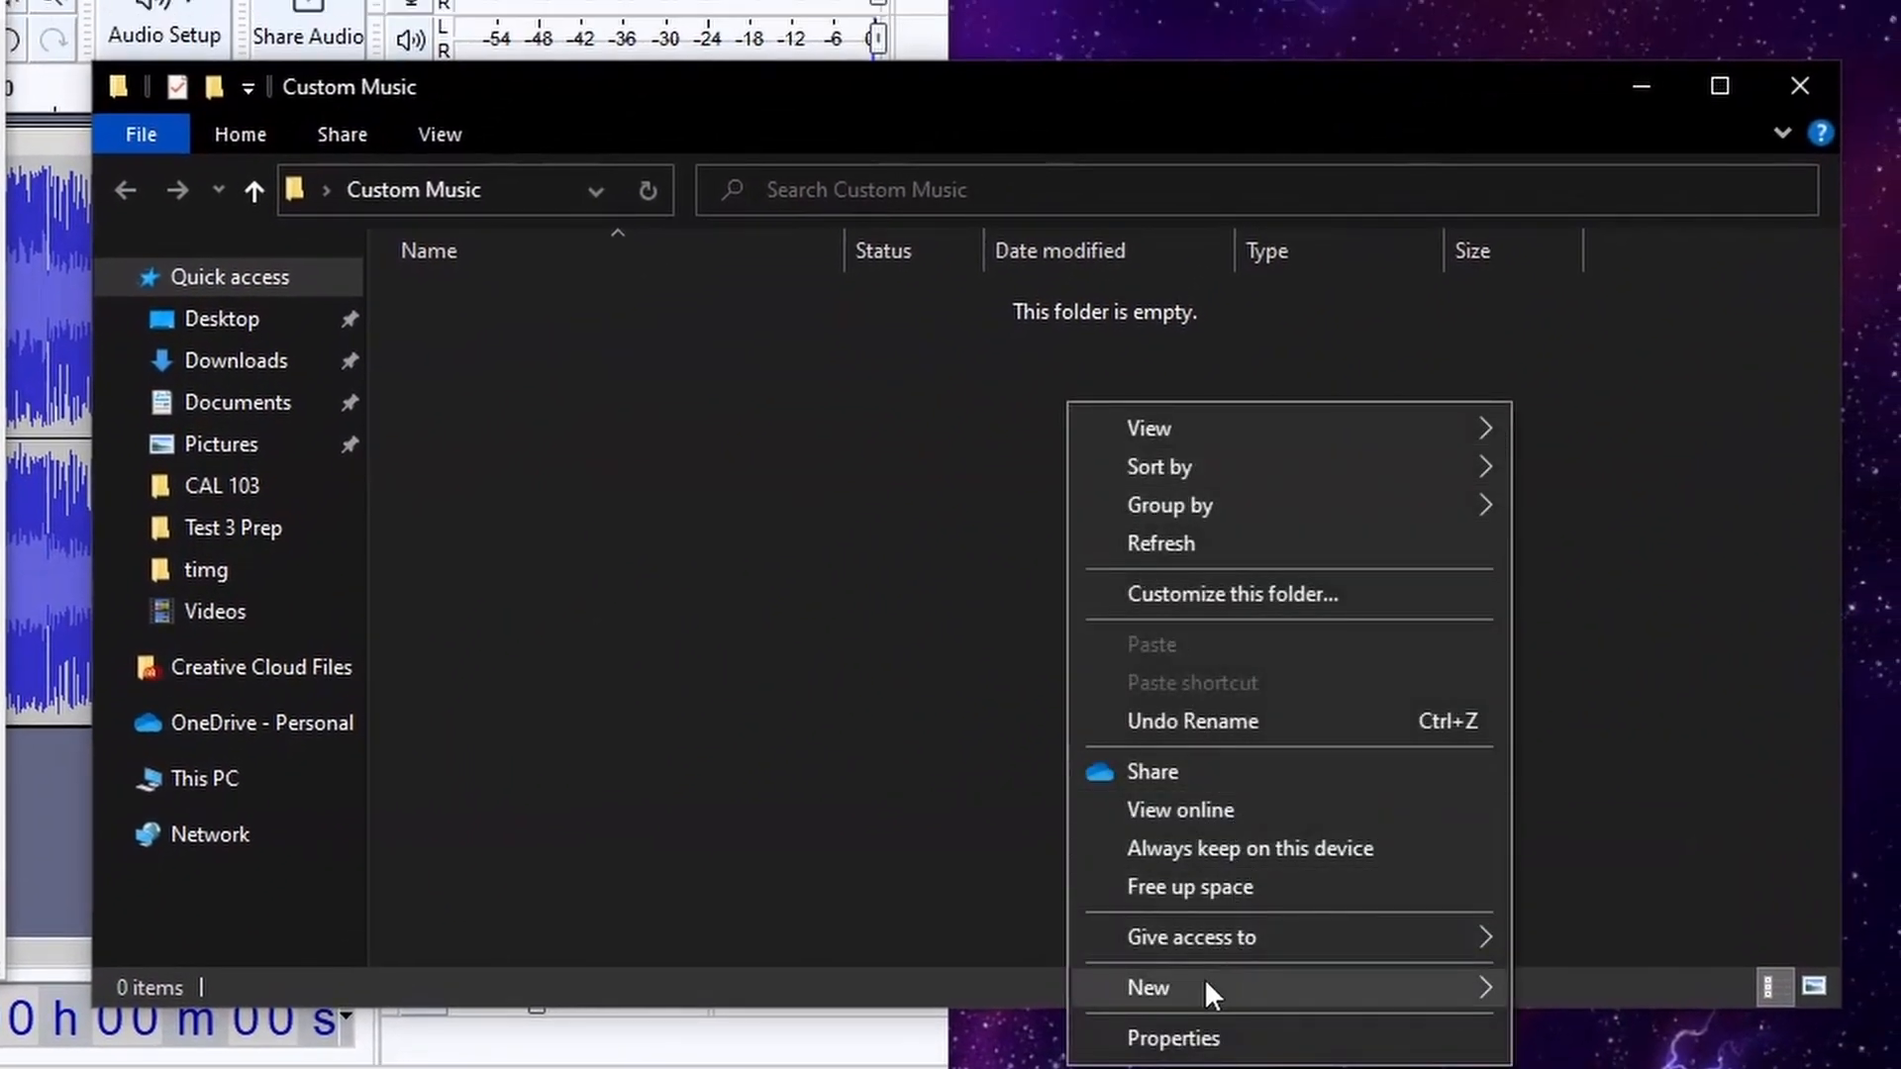
mouse_move(1207, 986)
click(971, 988)
text(WAVs)
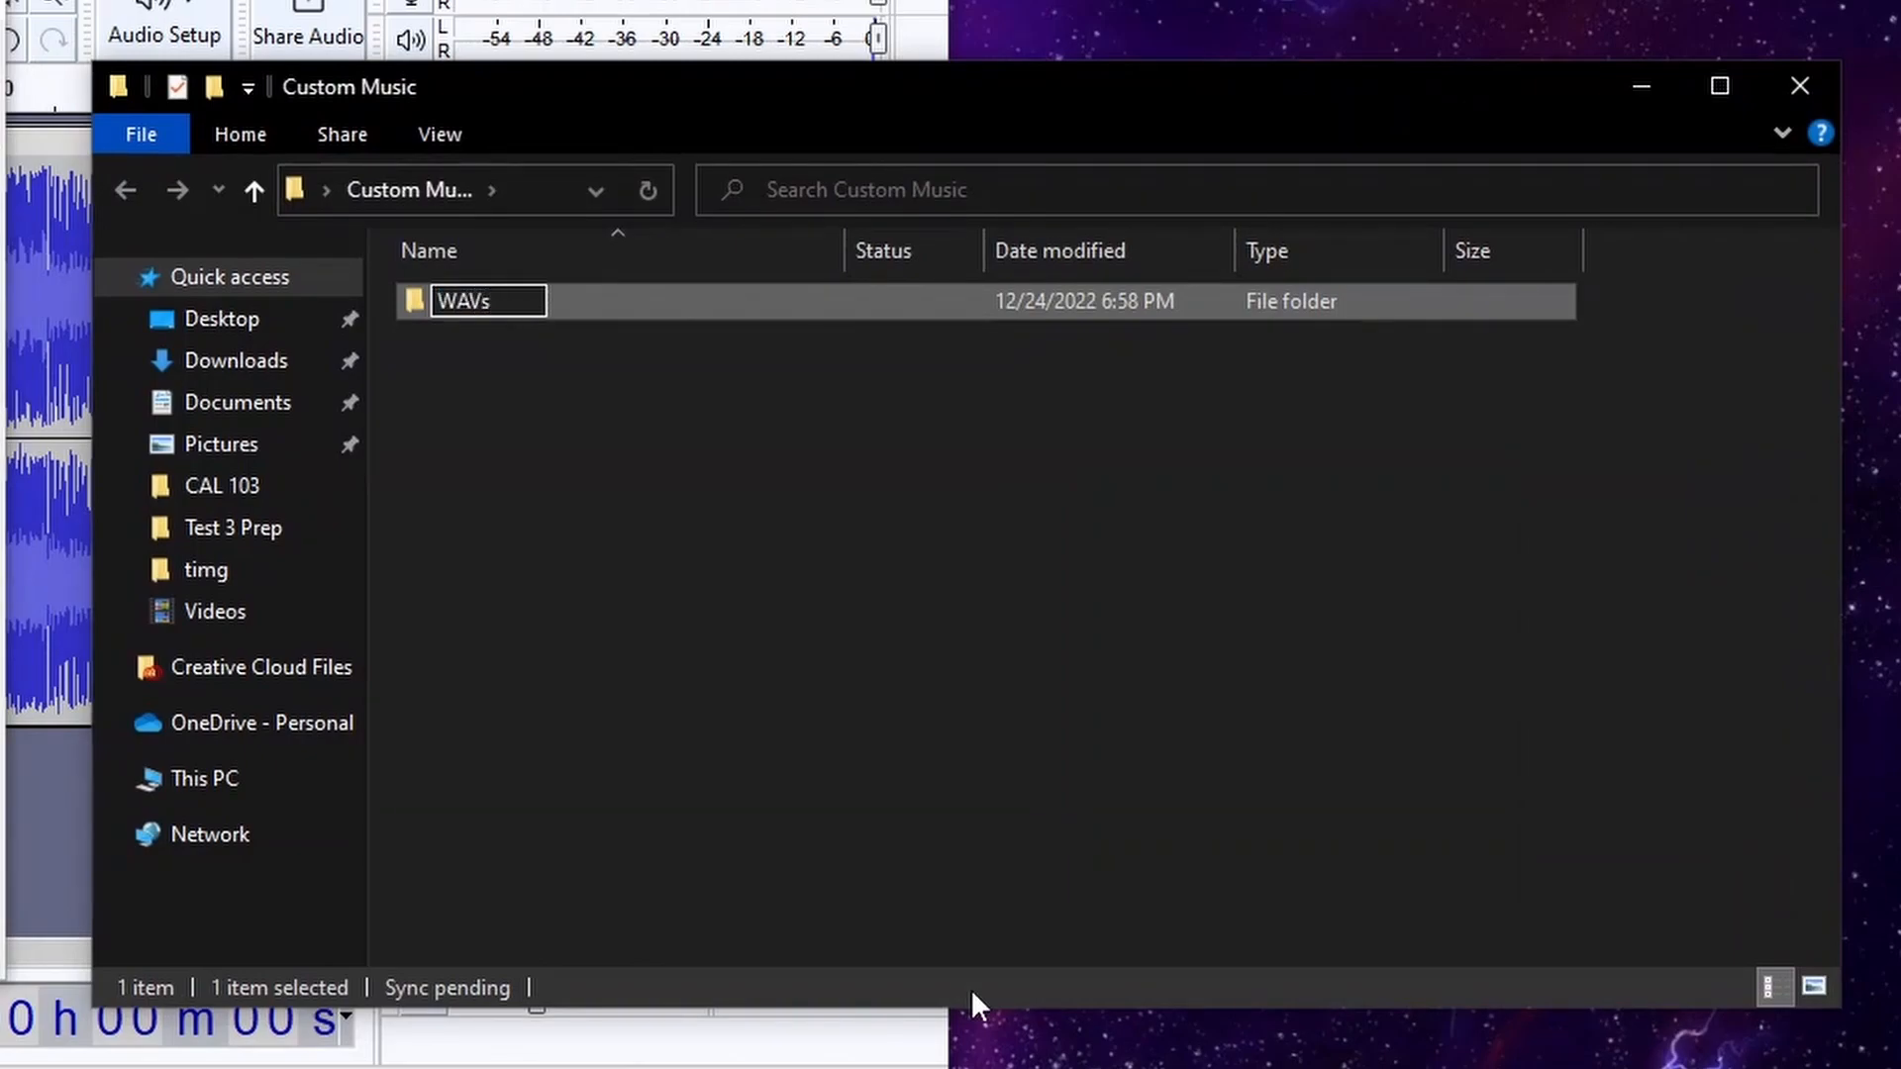
key(Return)
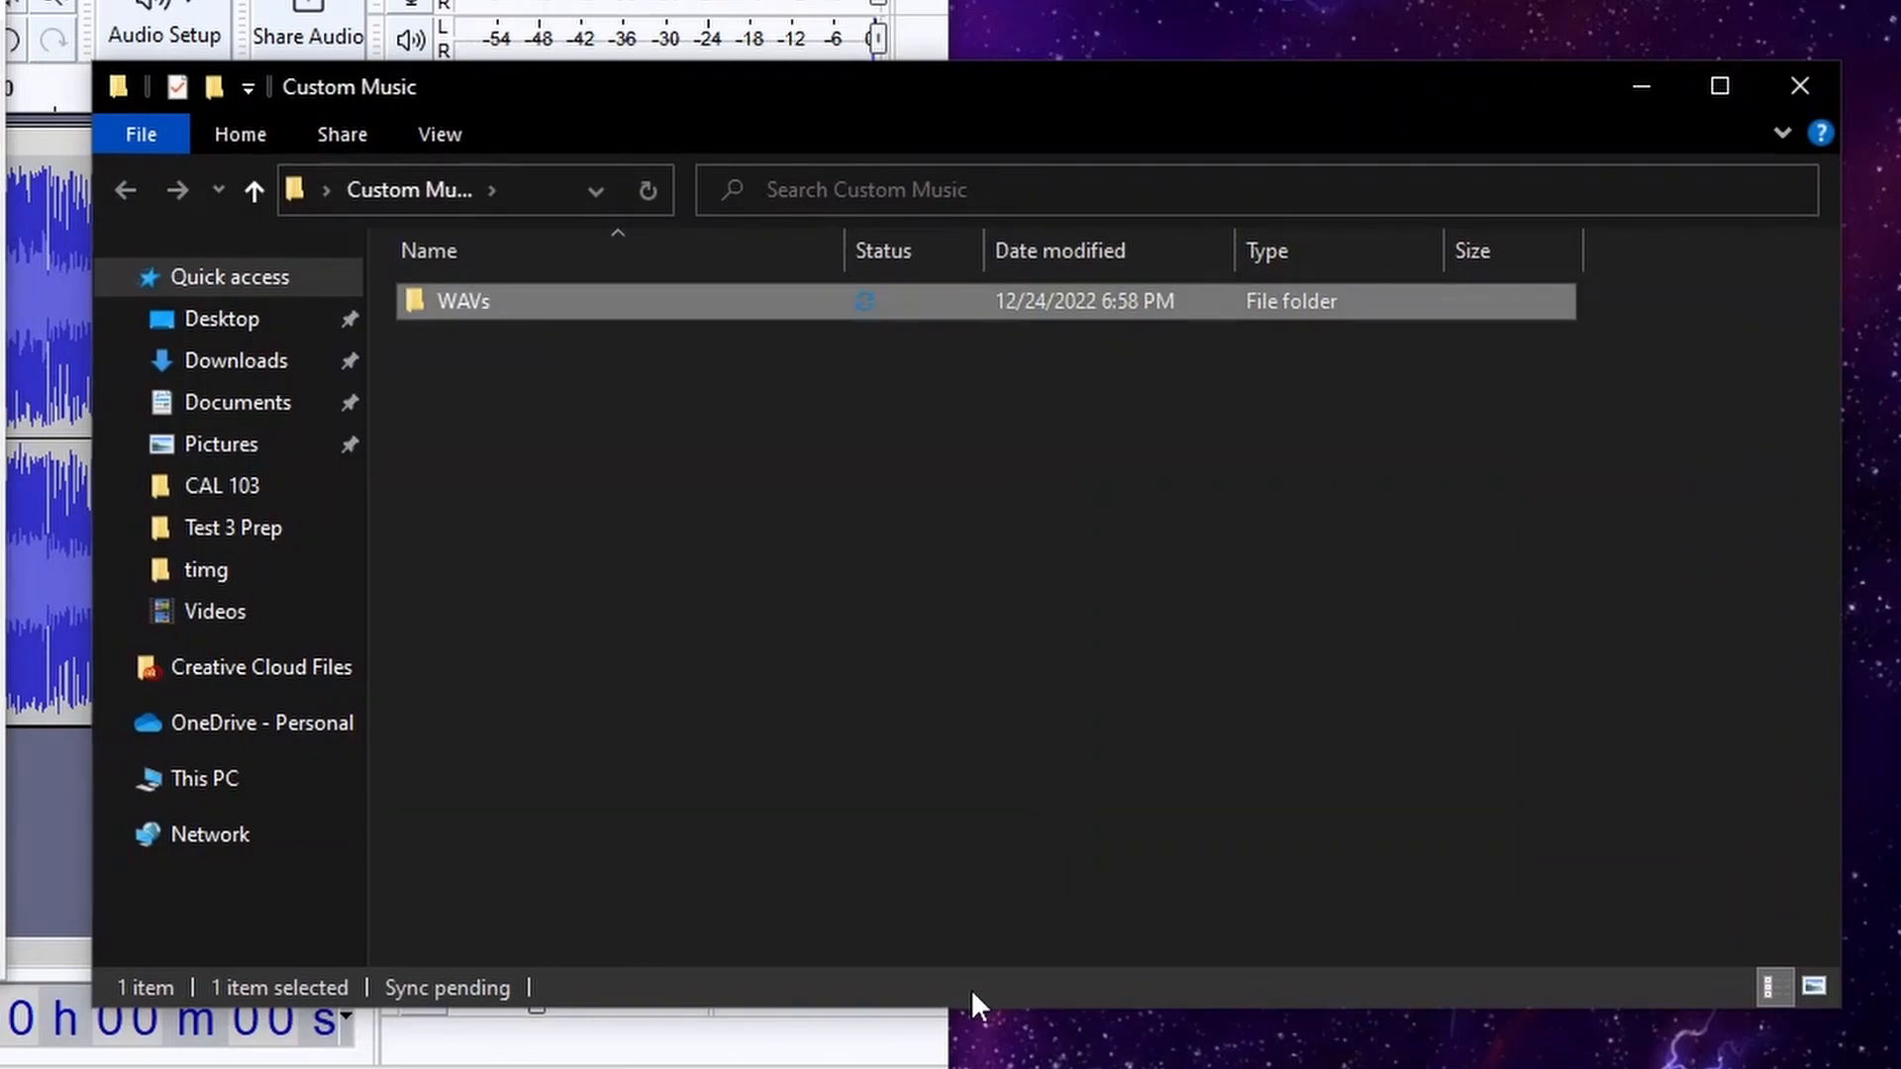
Step: Create a second subfolder named BRSTMs inside Custom Music
right_click(844, 491)
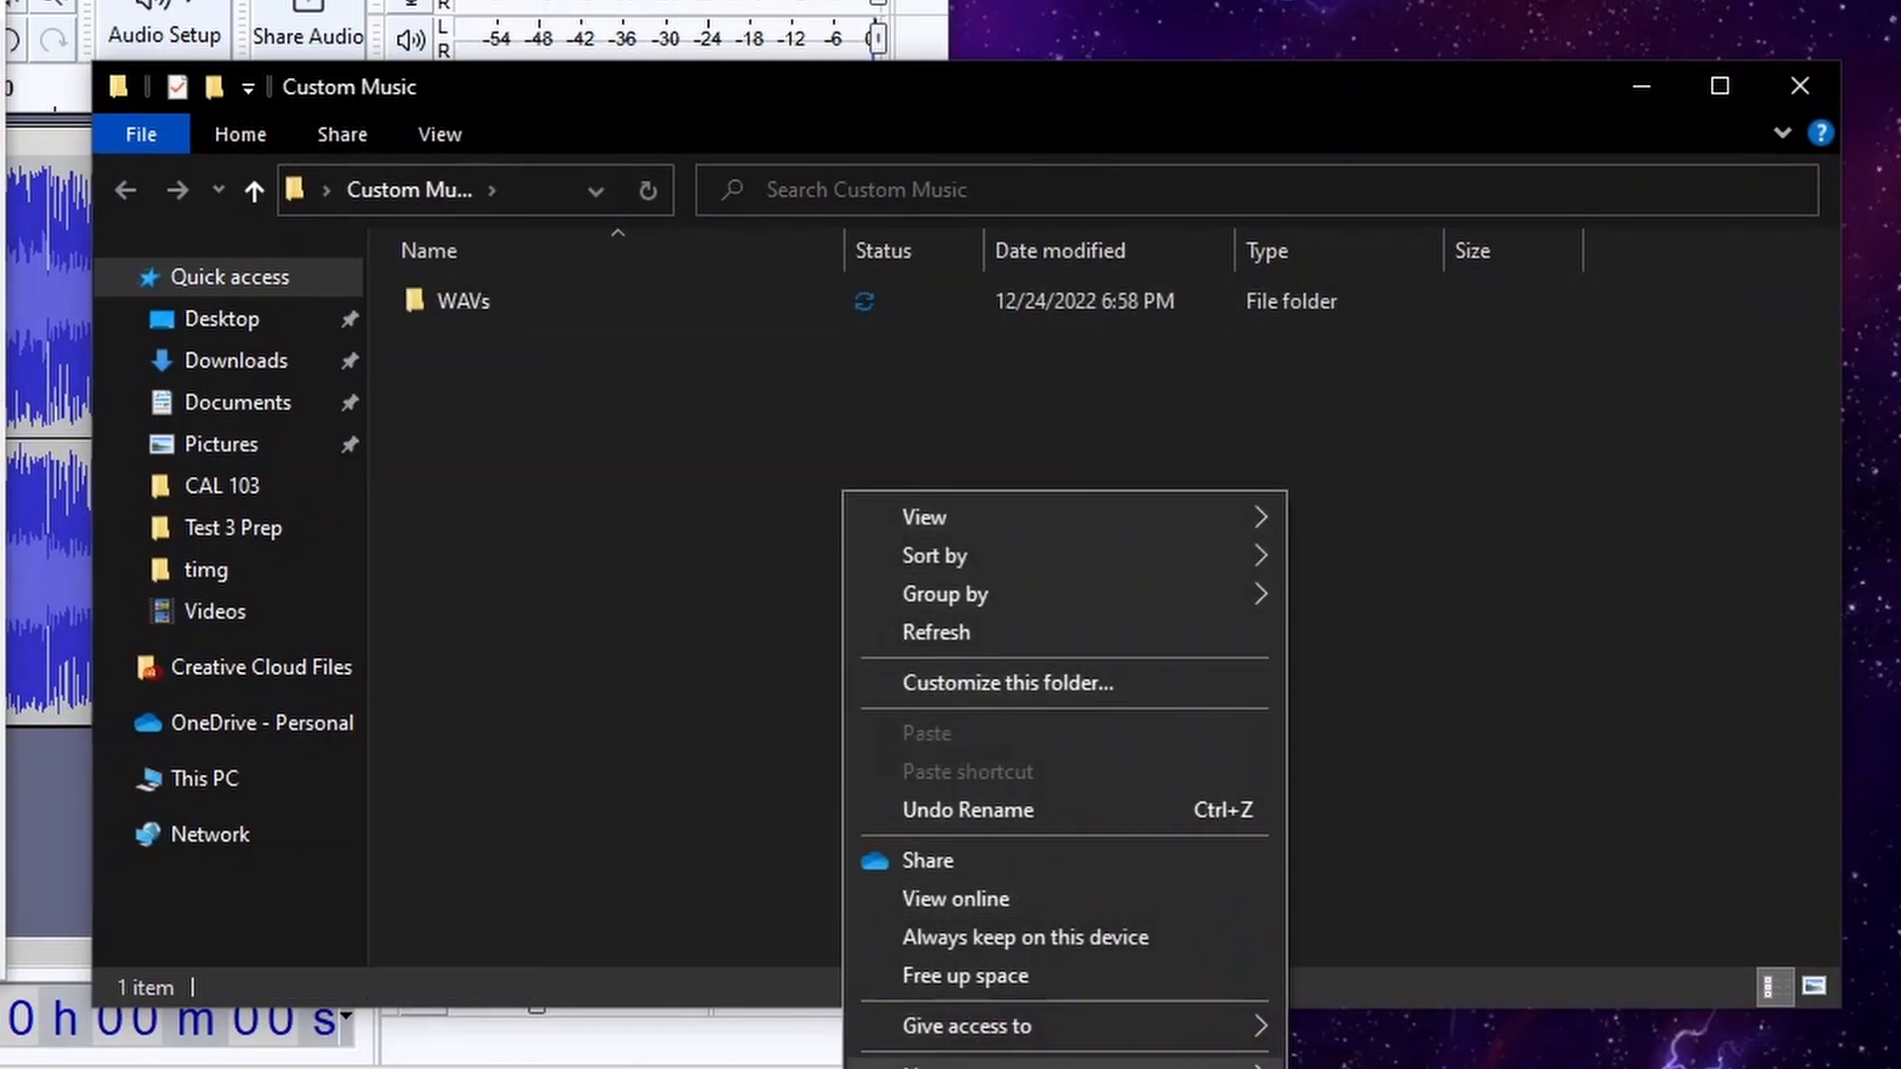
click(1347, 1068)
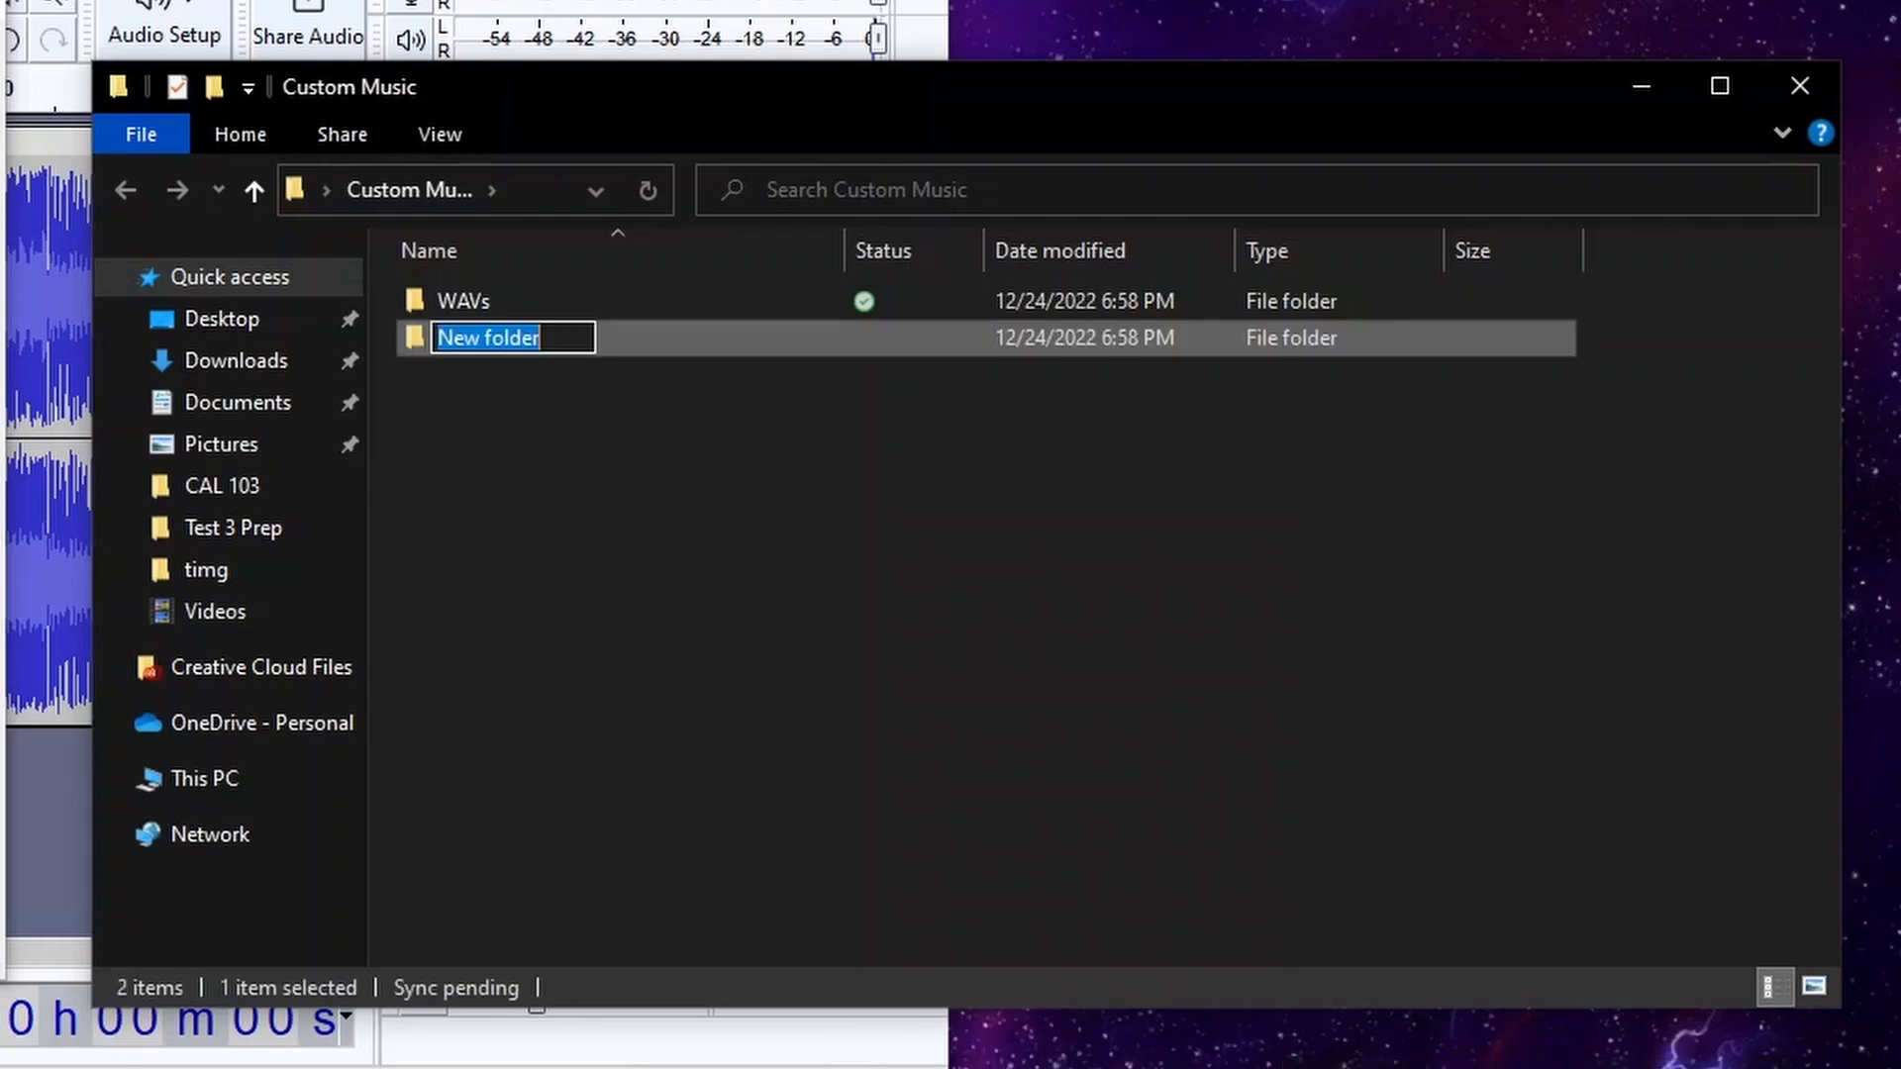
text(BRSTMs)
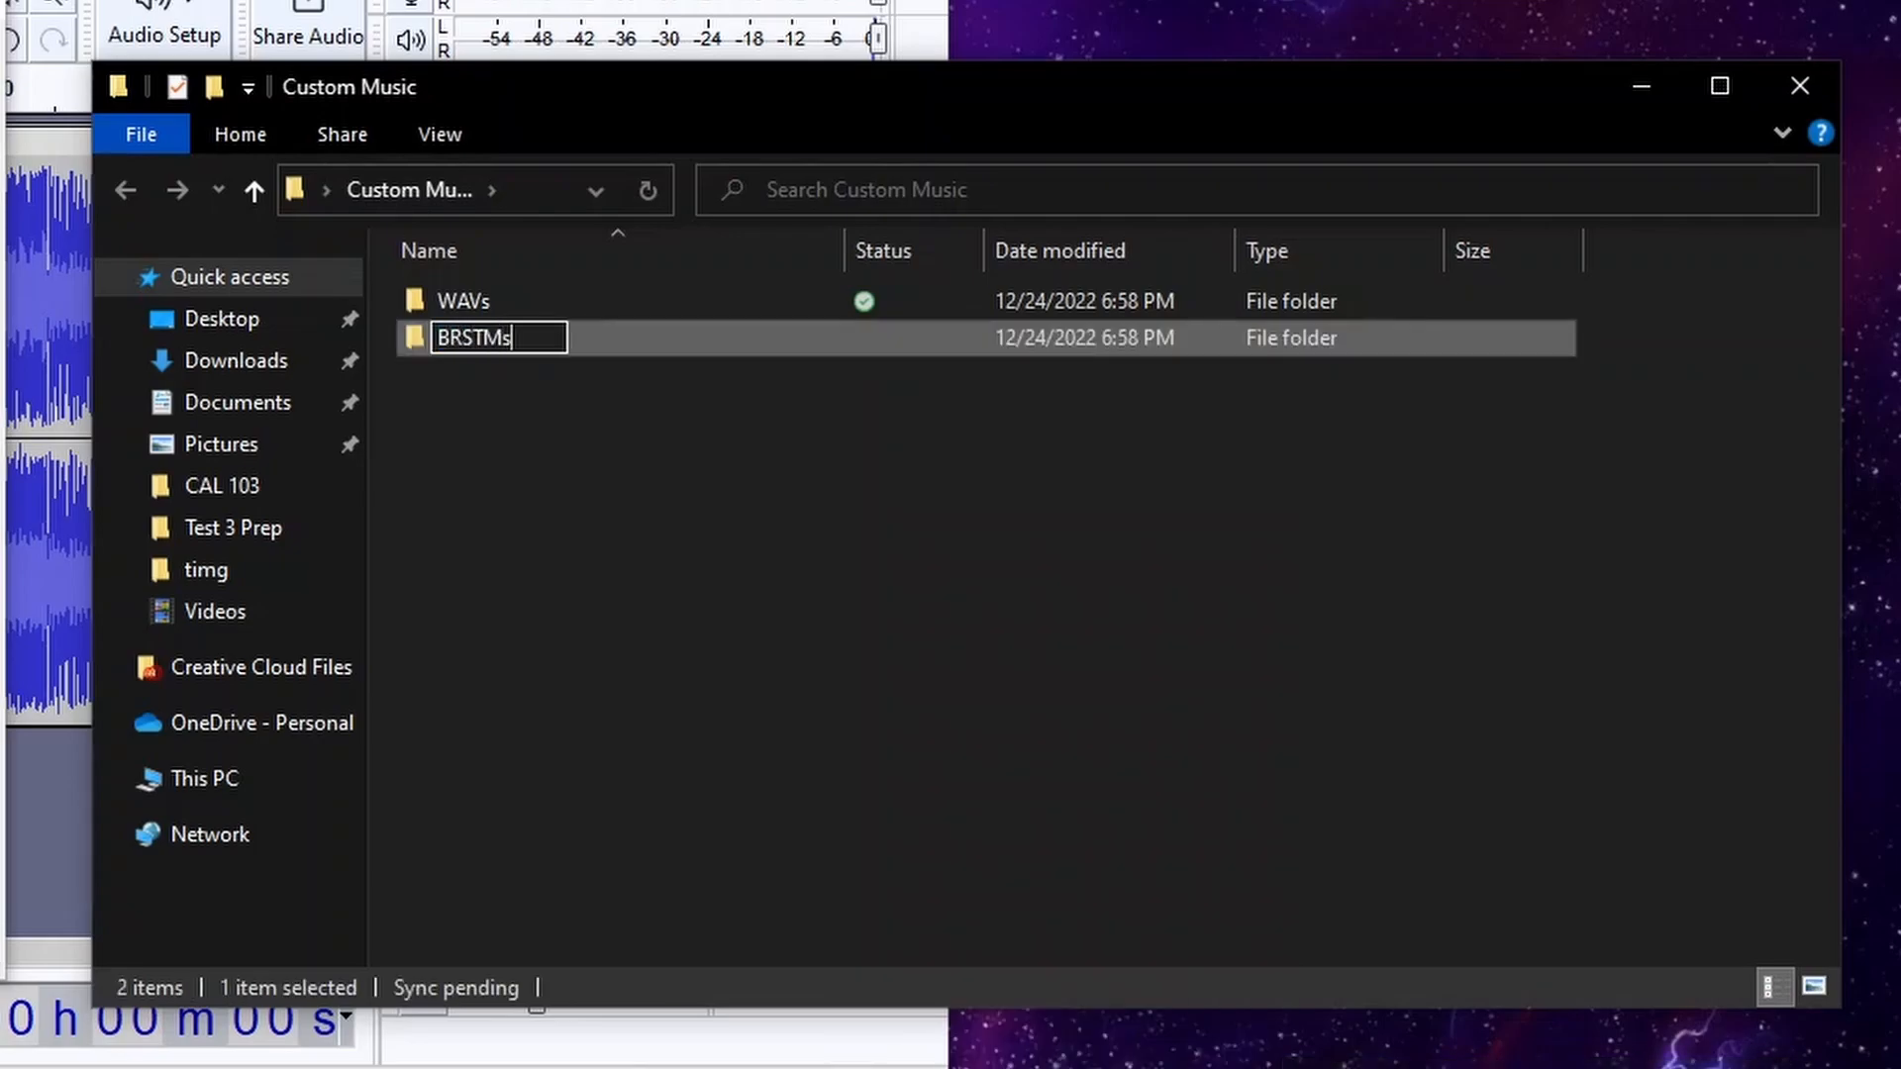
key(Return)
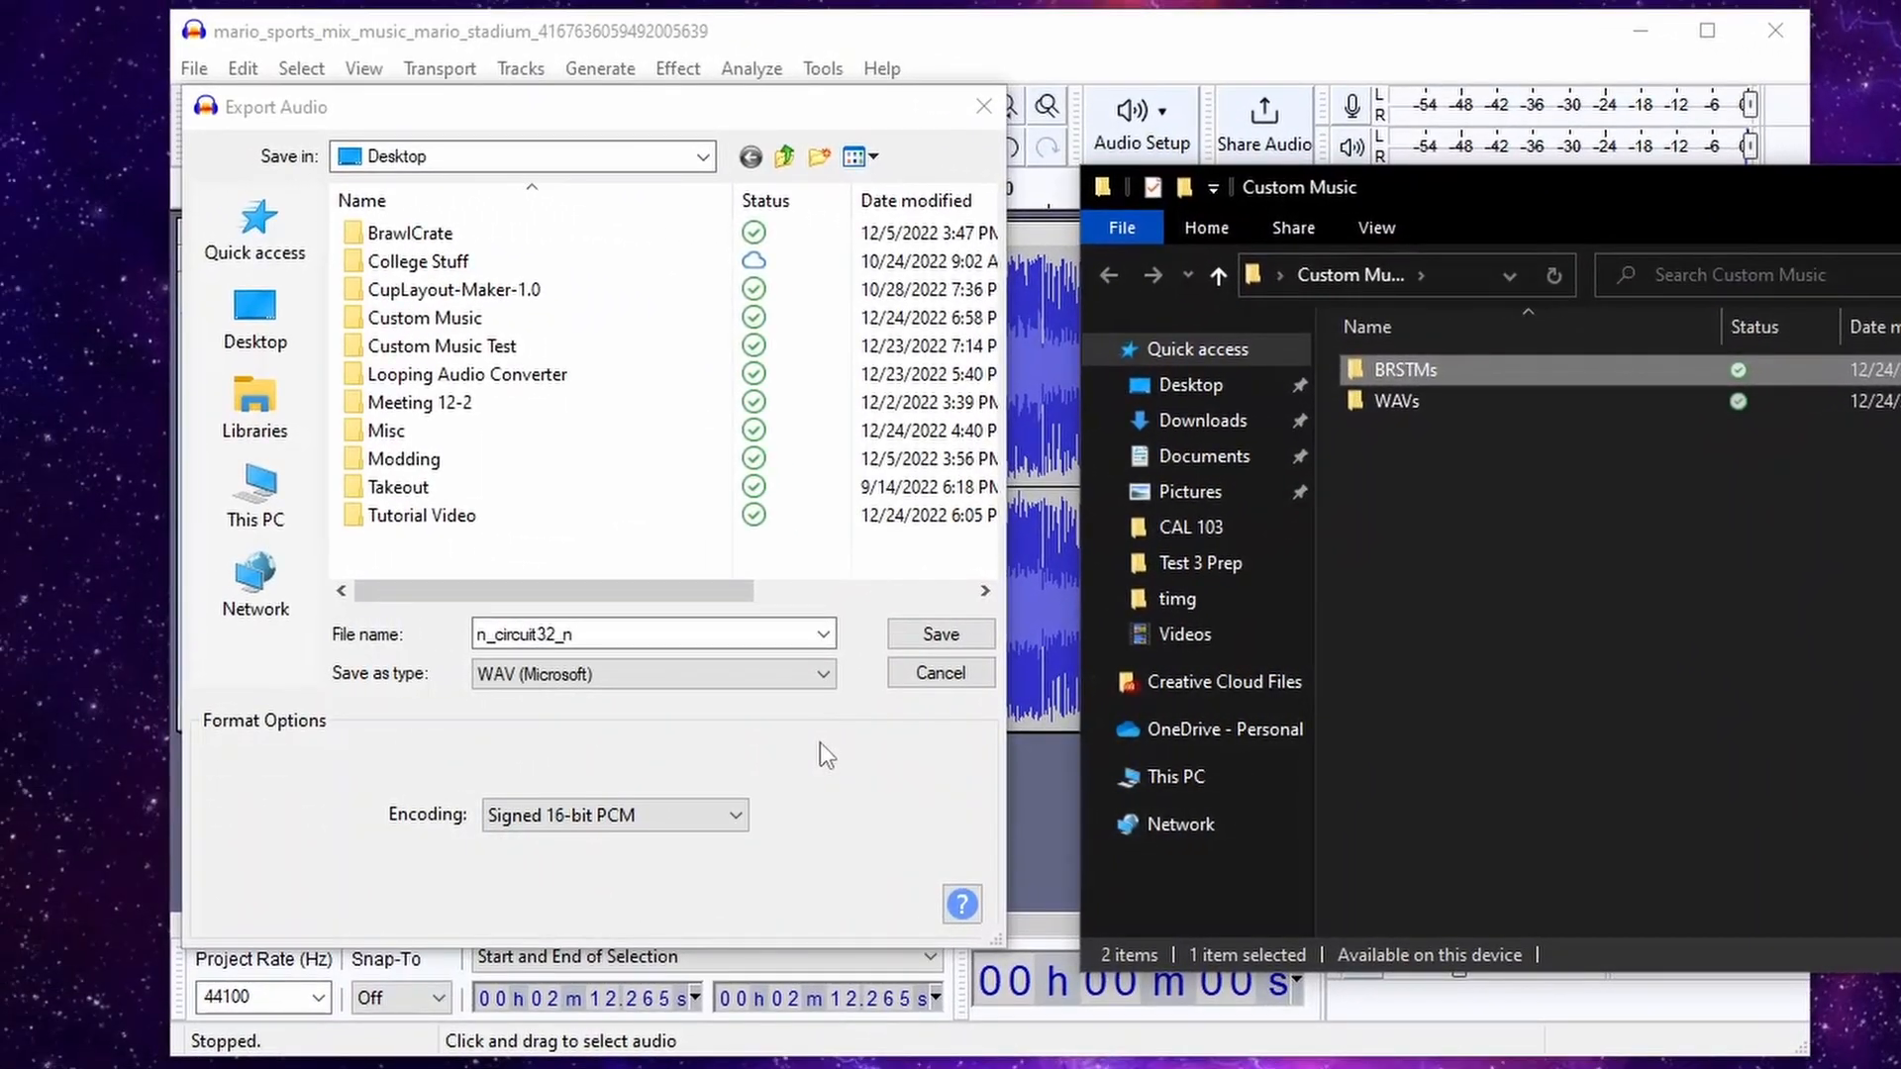
Step: Save the WAV export in the WAVs subfolder of Custom Music, accepting the two-channel mixing and the existing metadata tags
double_click(519, 315)
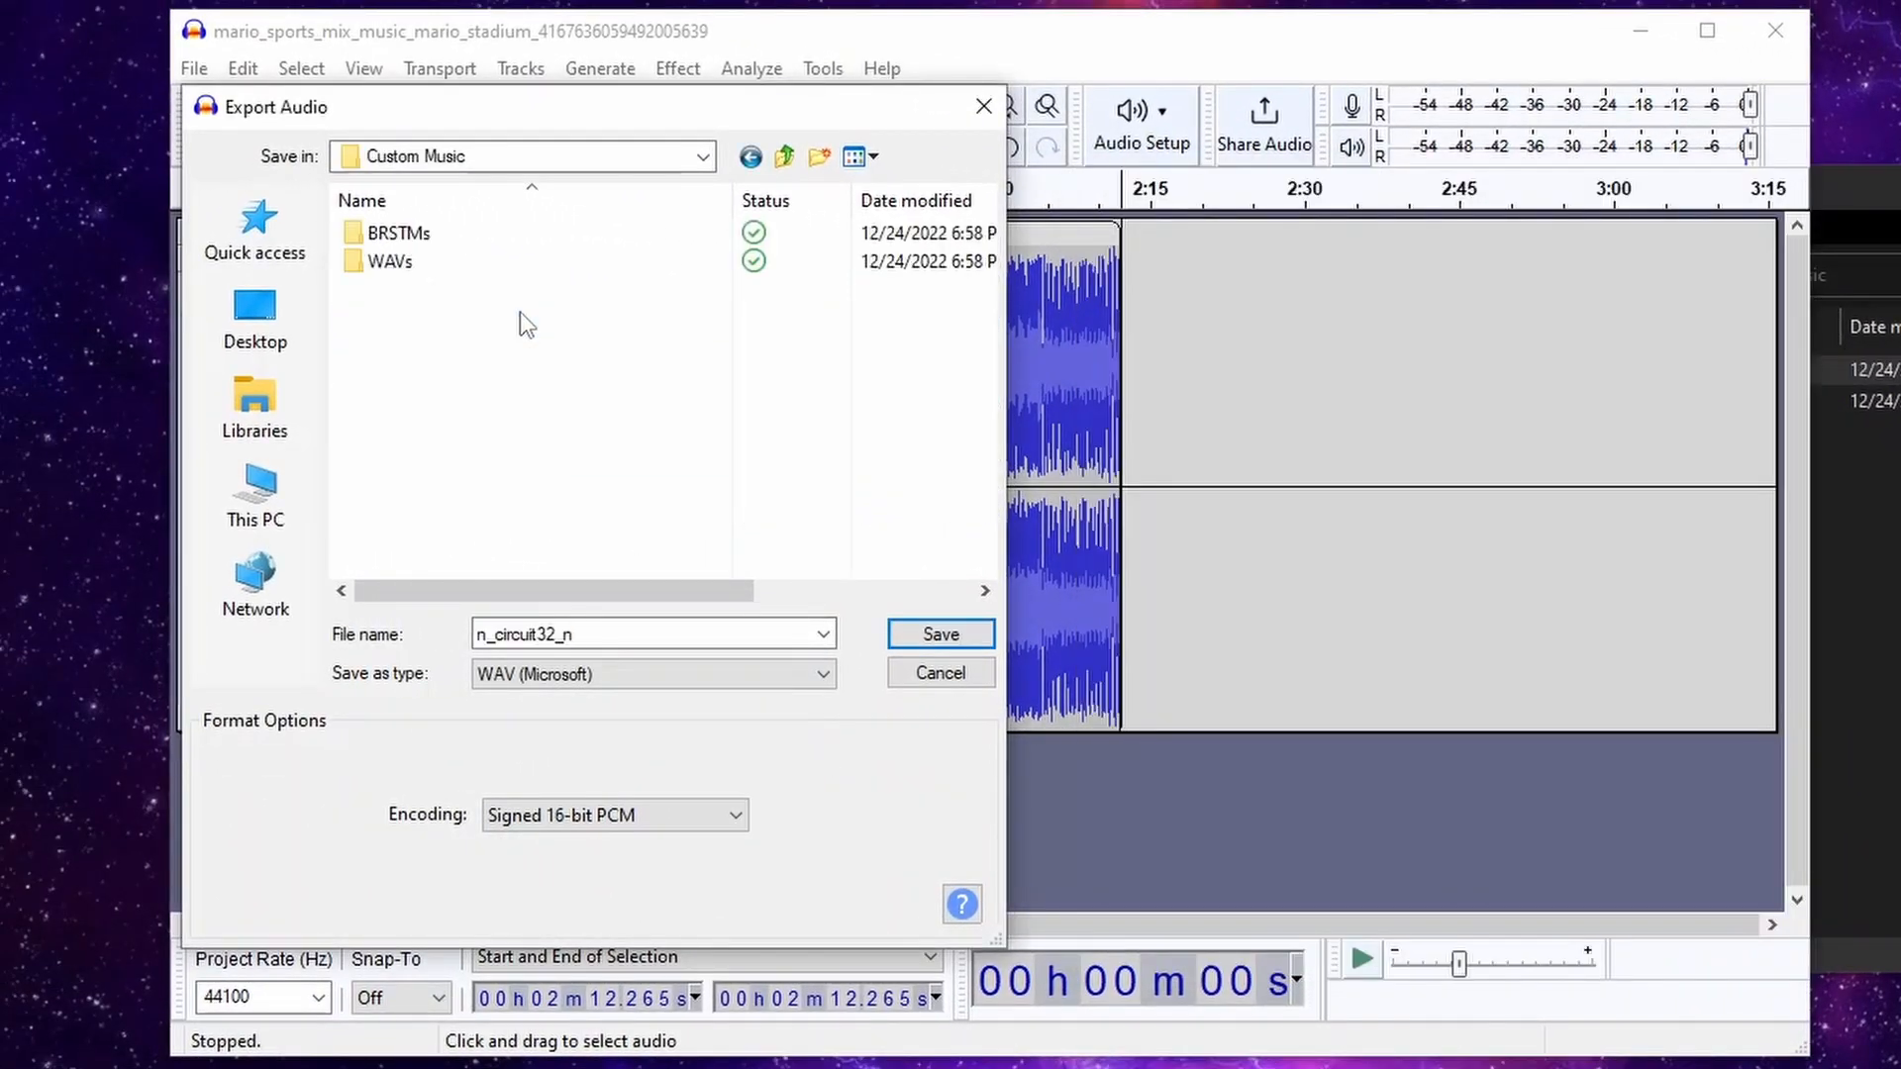
double_click(473, 264)
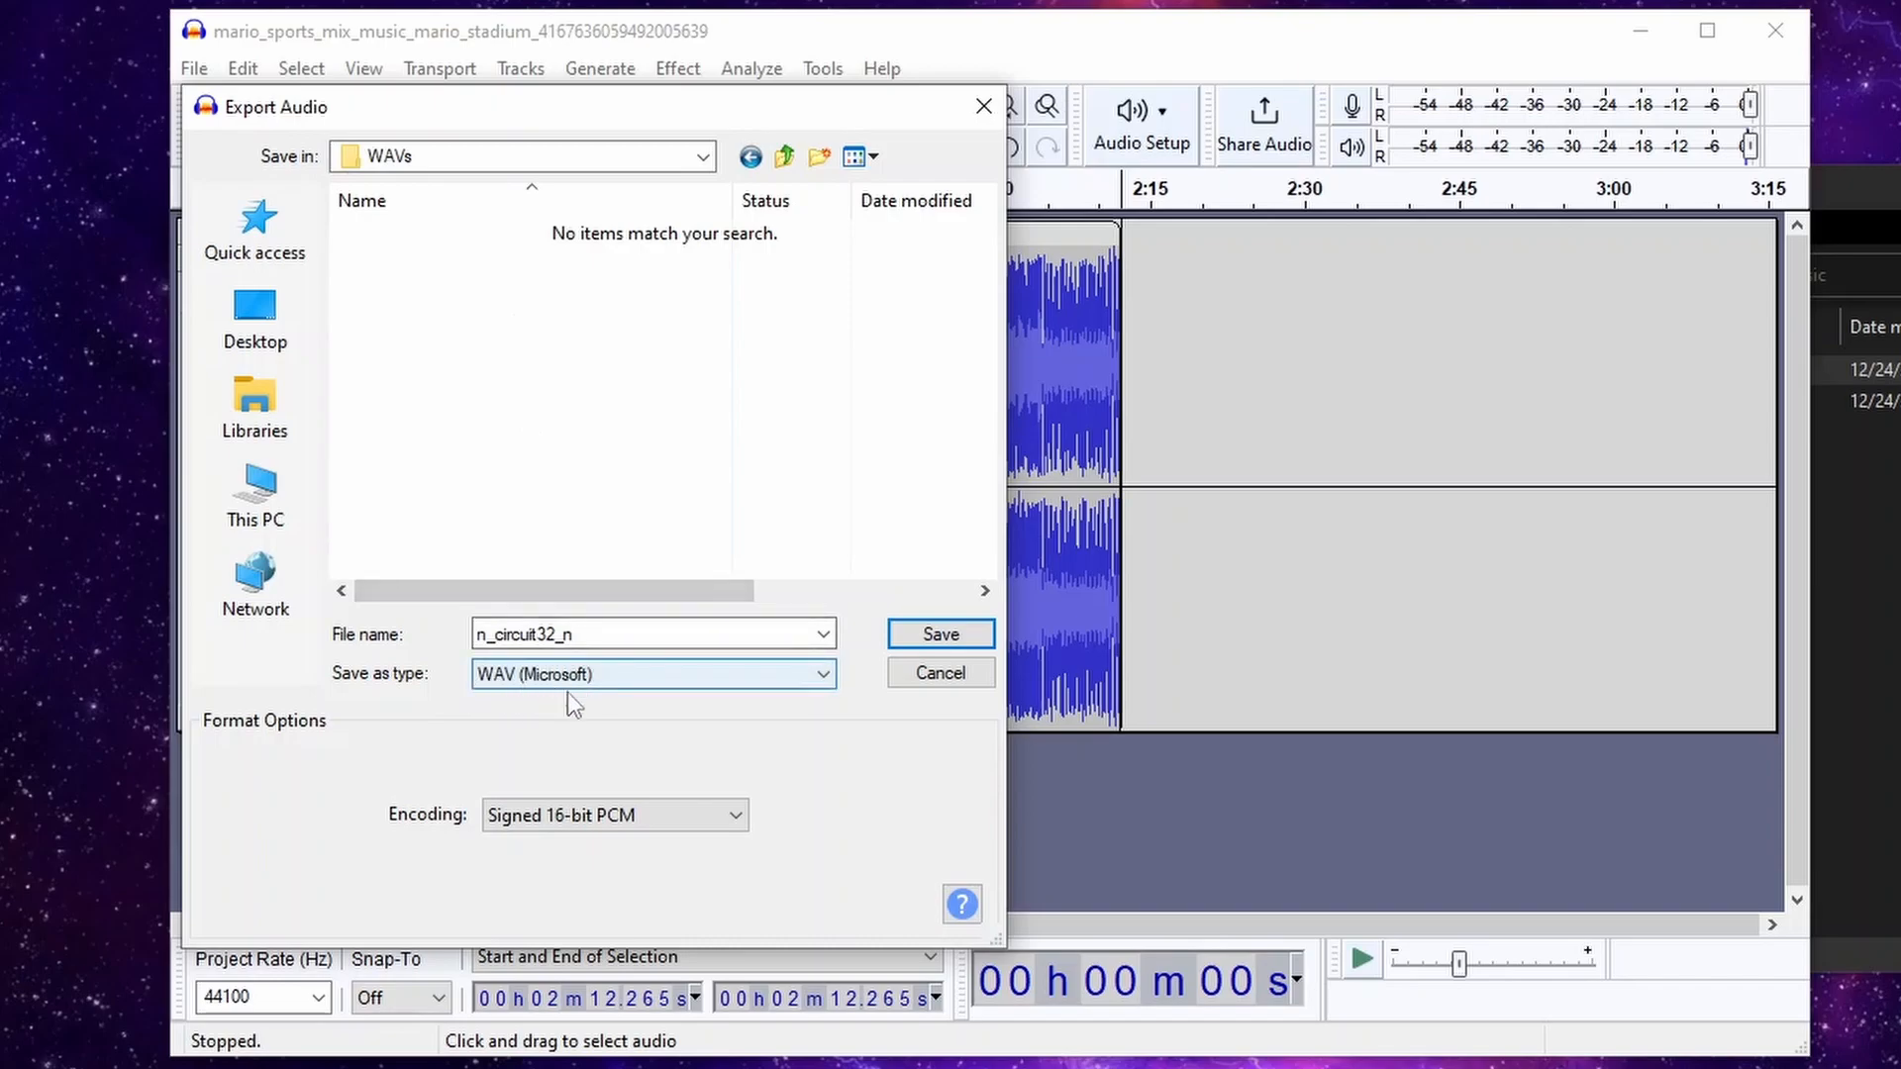
click(935, 635)
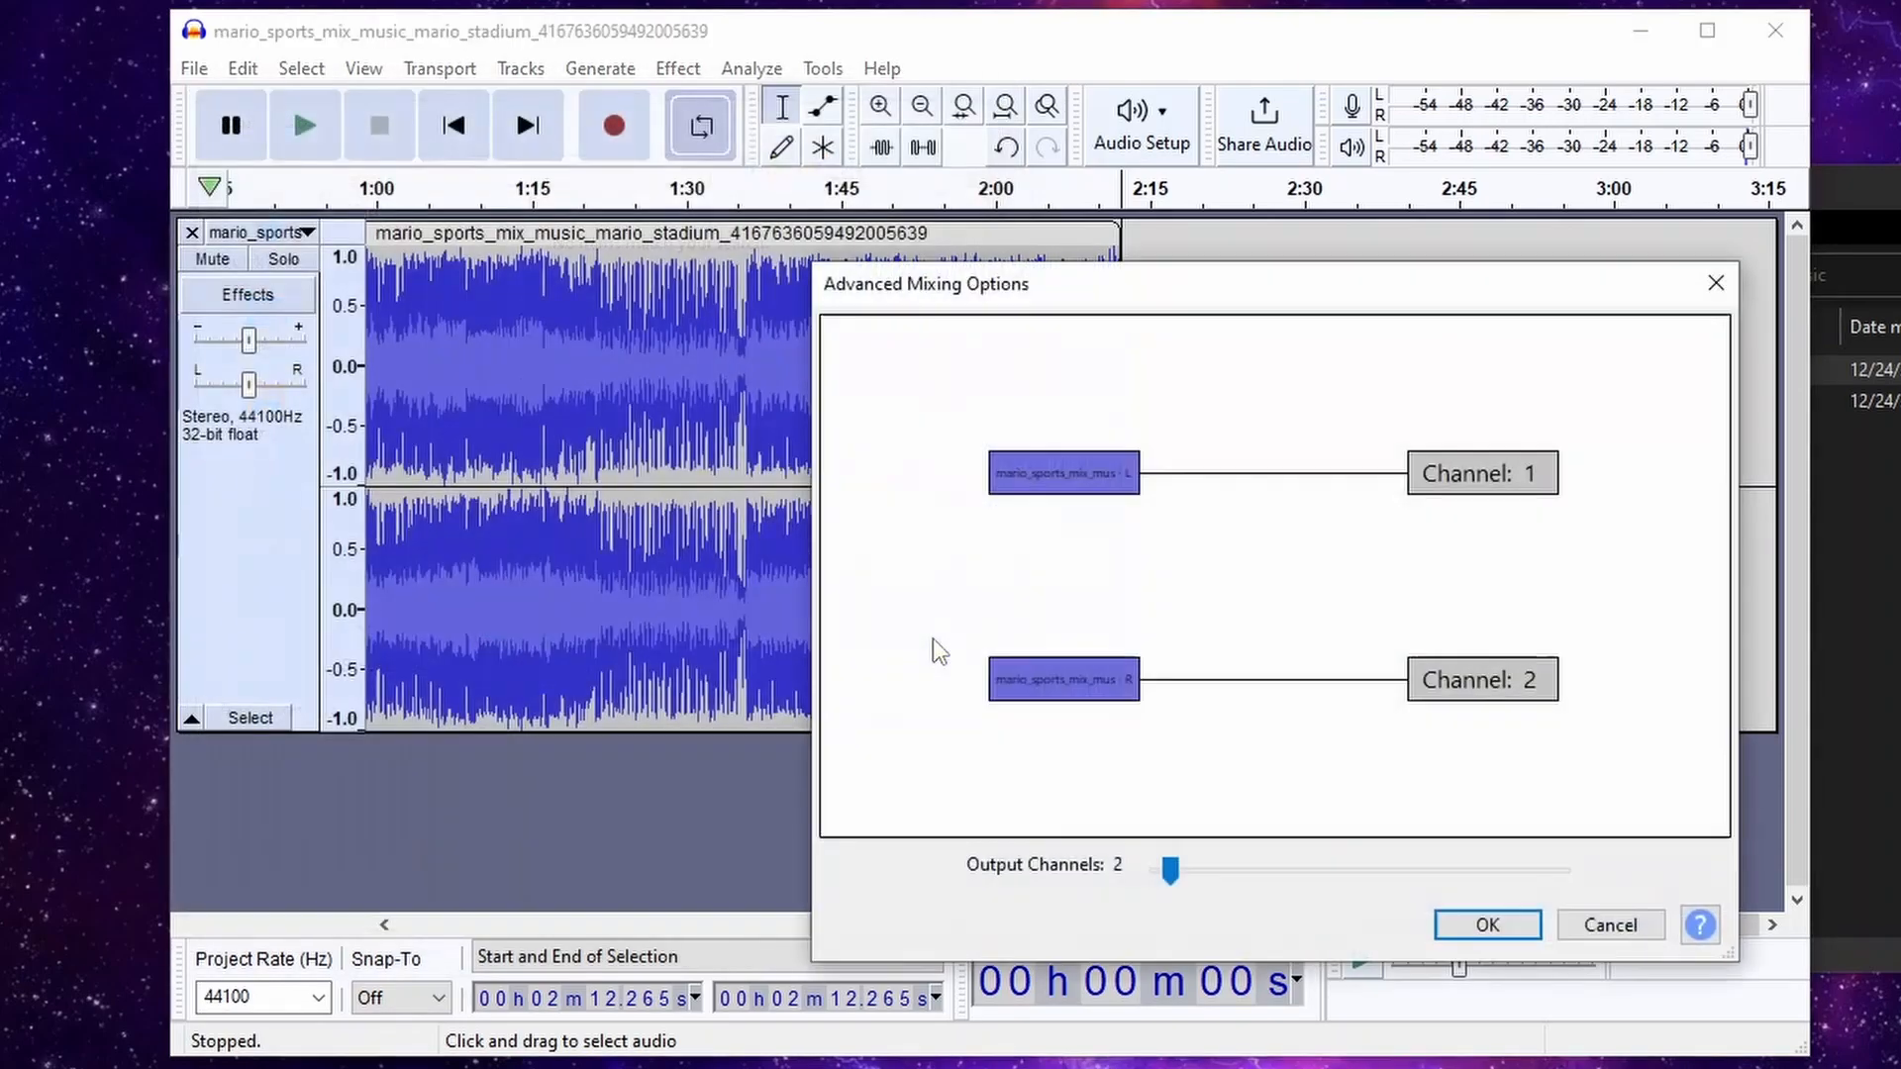
click(1485, 925)
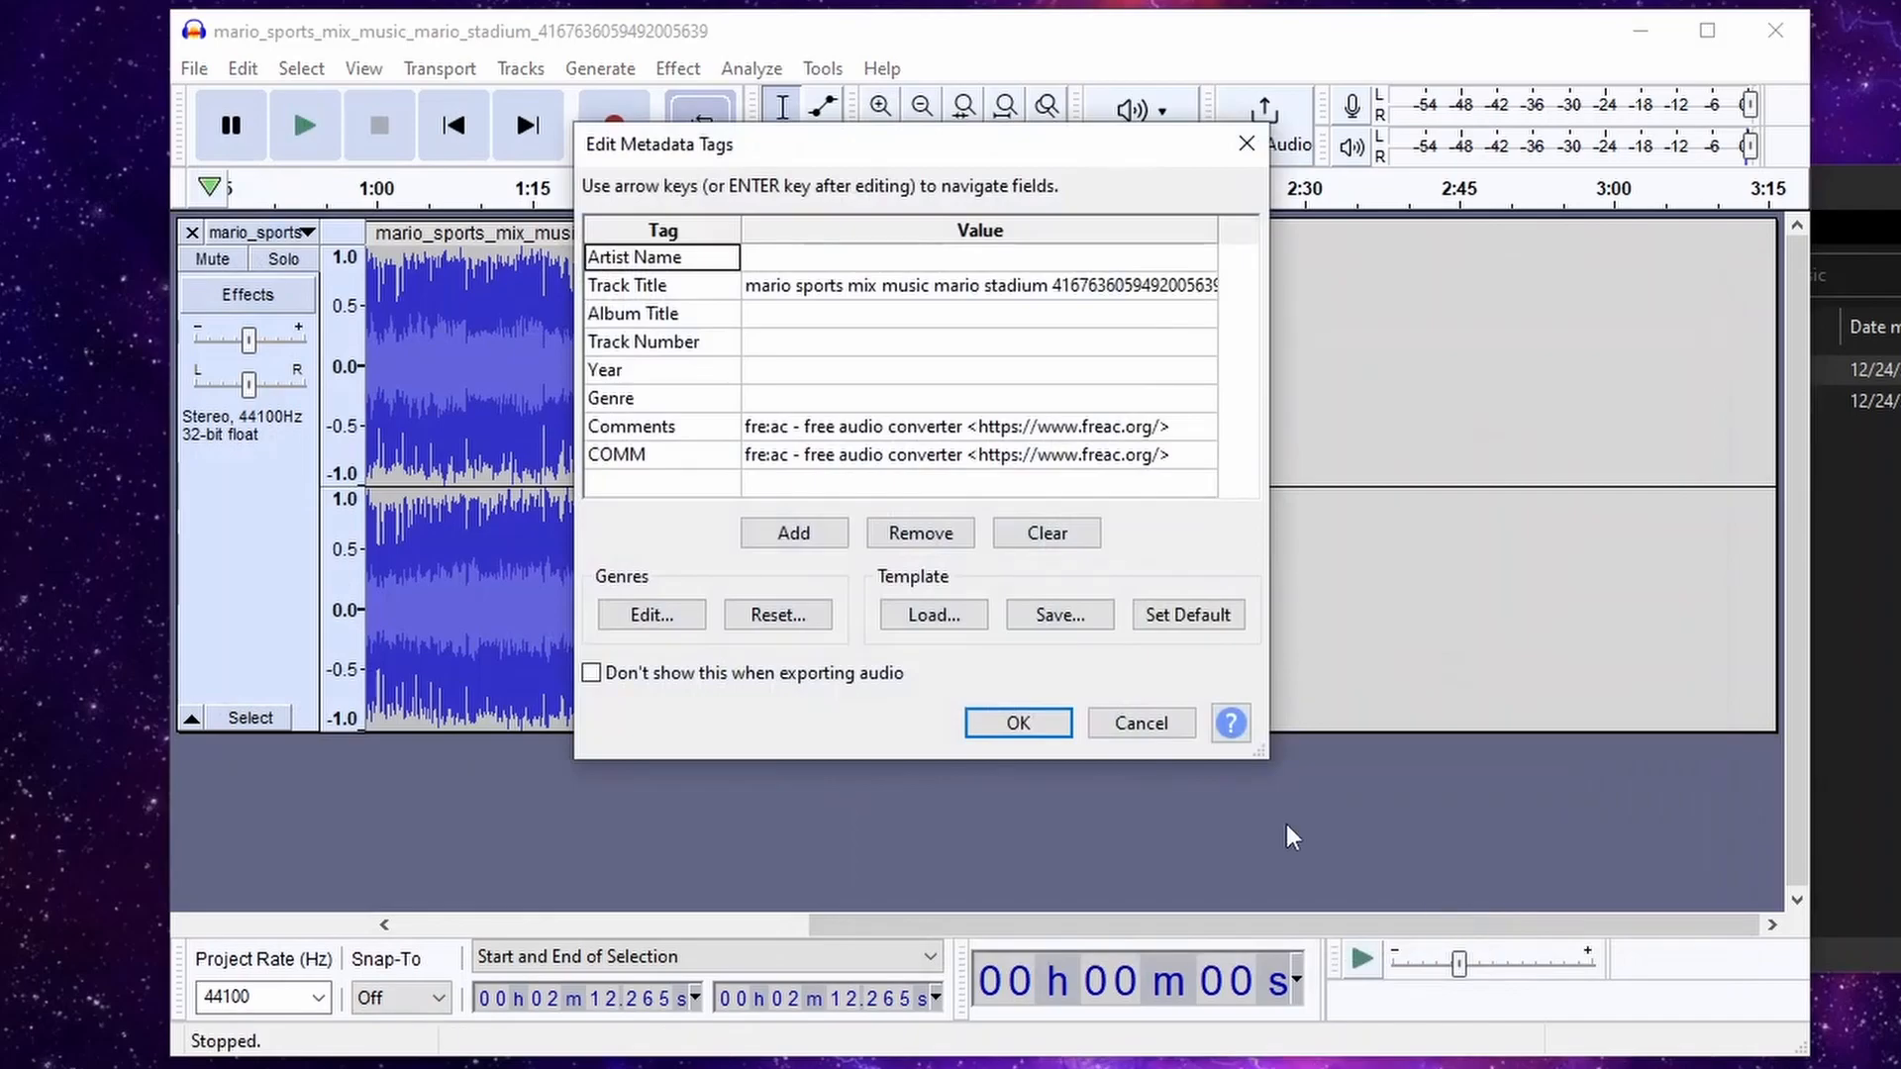
click(1019, 723)
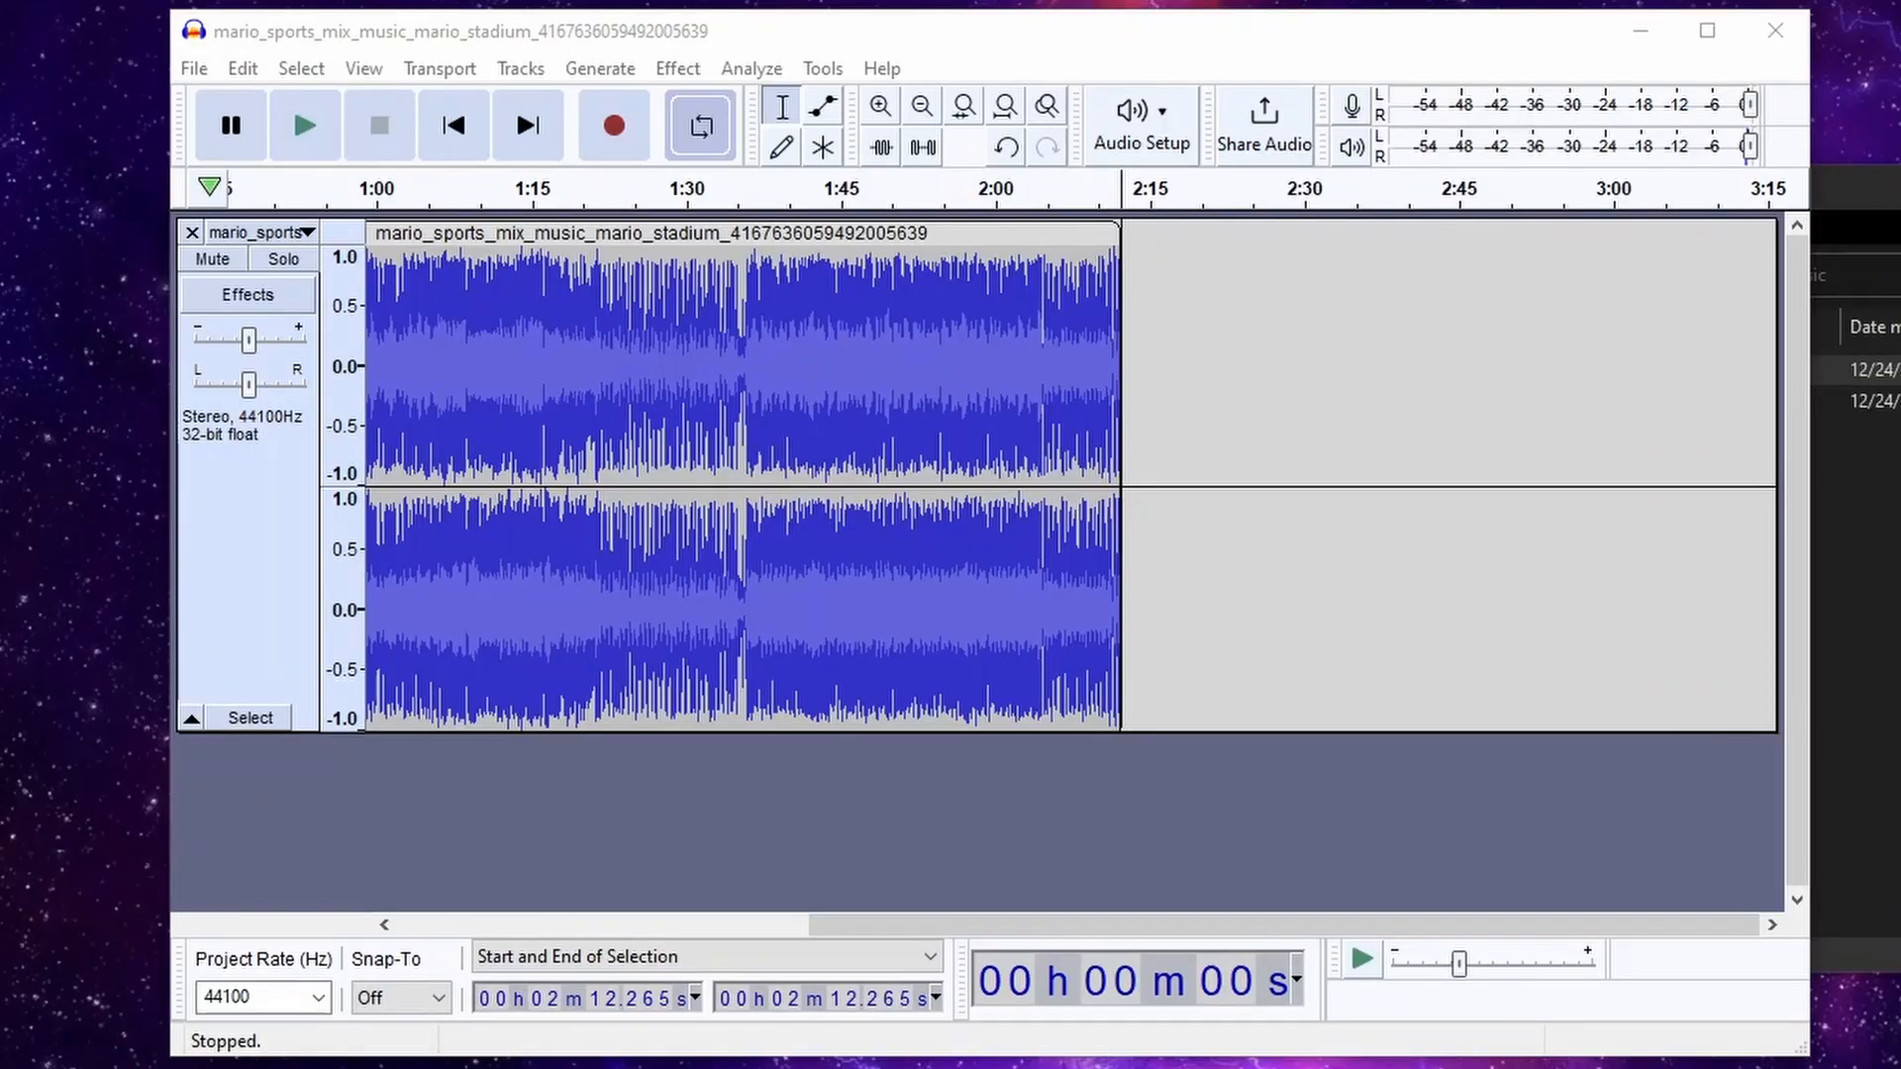
Step: Minimize Audacity, move the Custom Music window aside and launch Looping Audio Converter from the desktop
click(1640, 31)
drag(1395, 174, 1040, 802)
double_click(1368, 644)
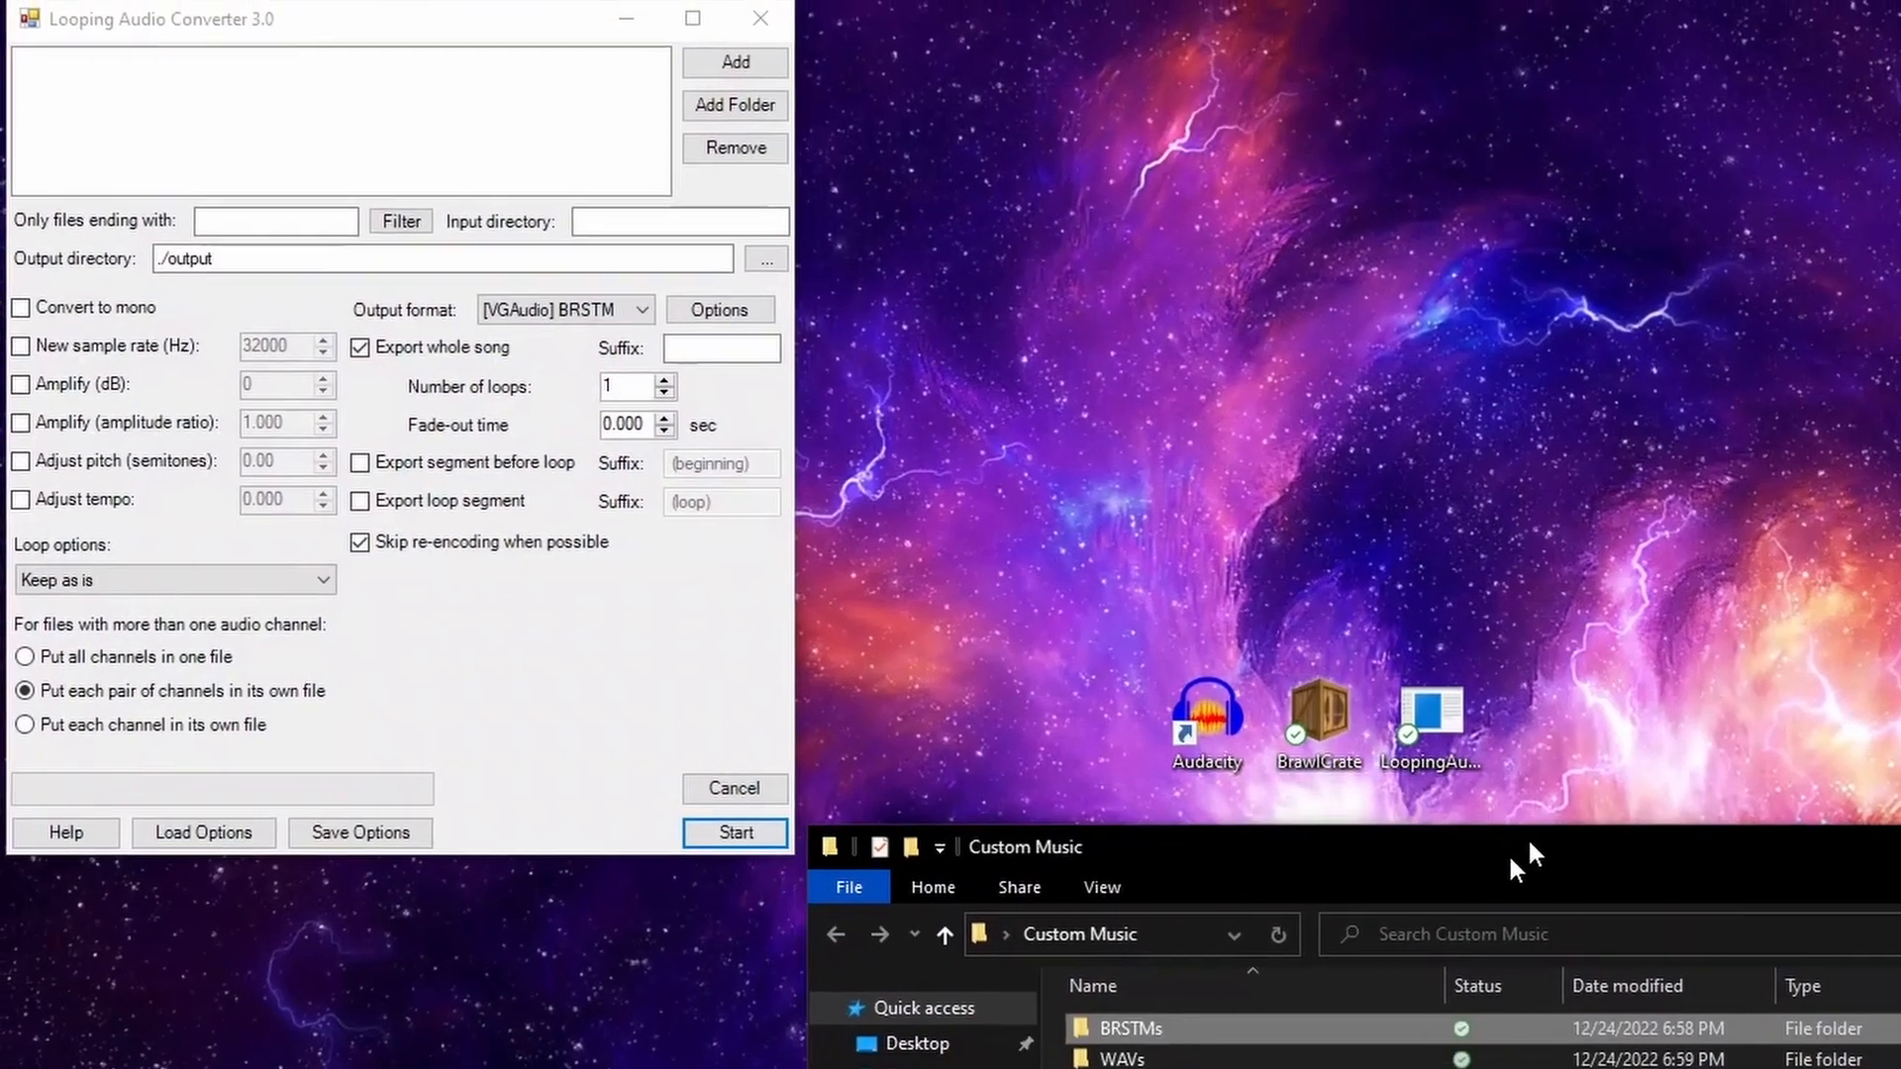
Step: Add n_circuit32_n.wav from the WAVs folder to the converter's list of input files
drag(1510, 857, 1744, 421)
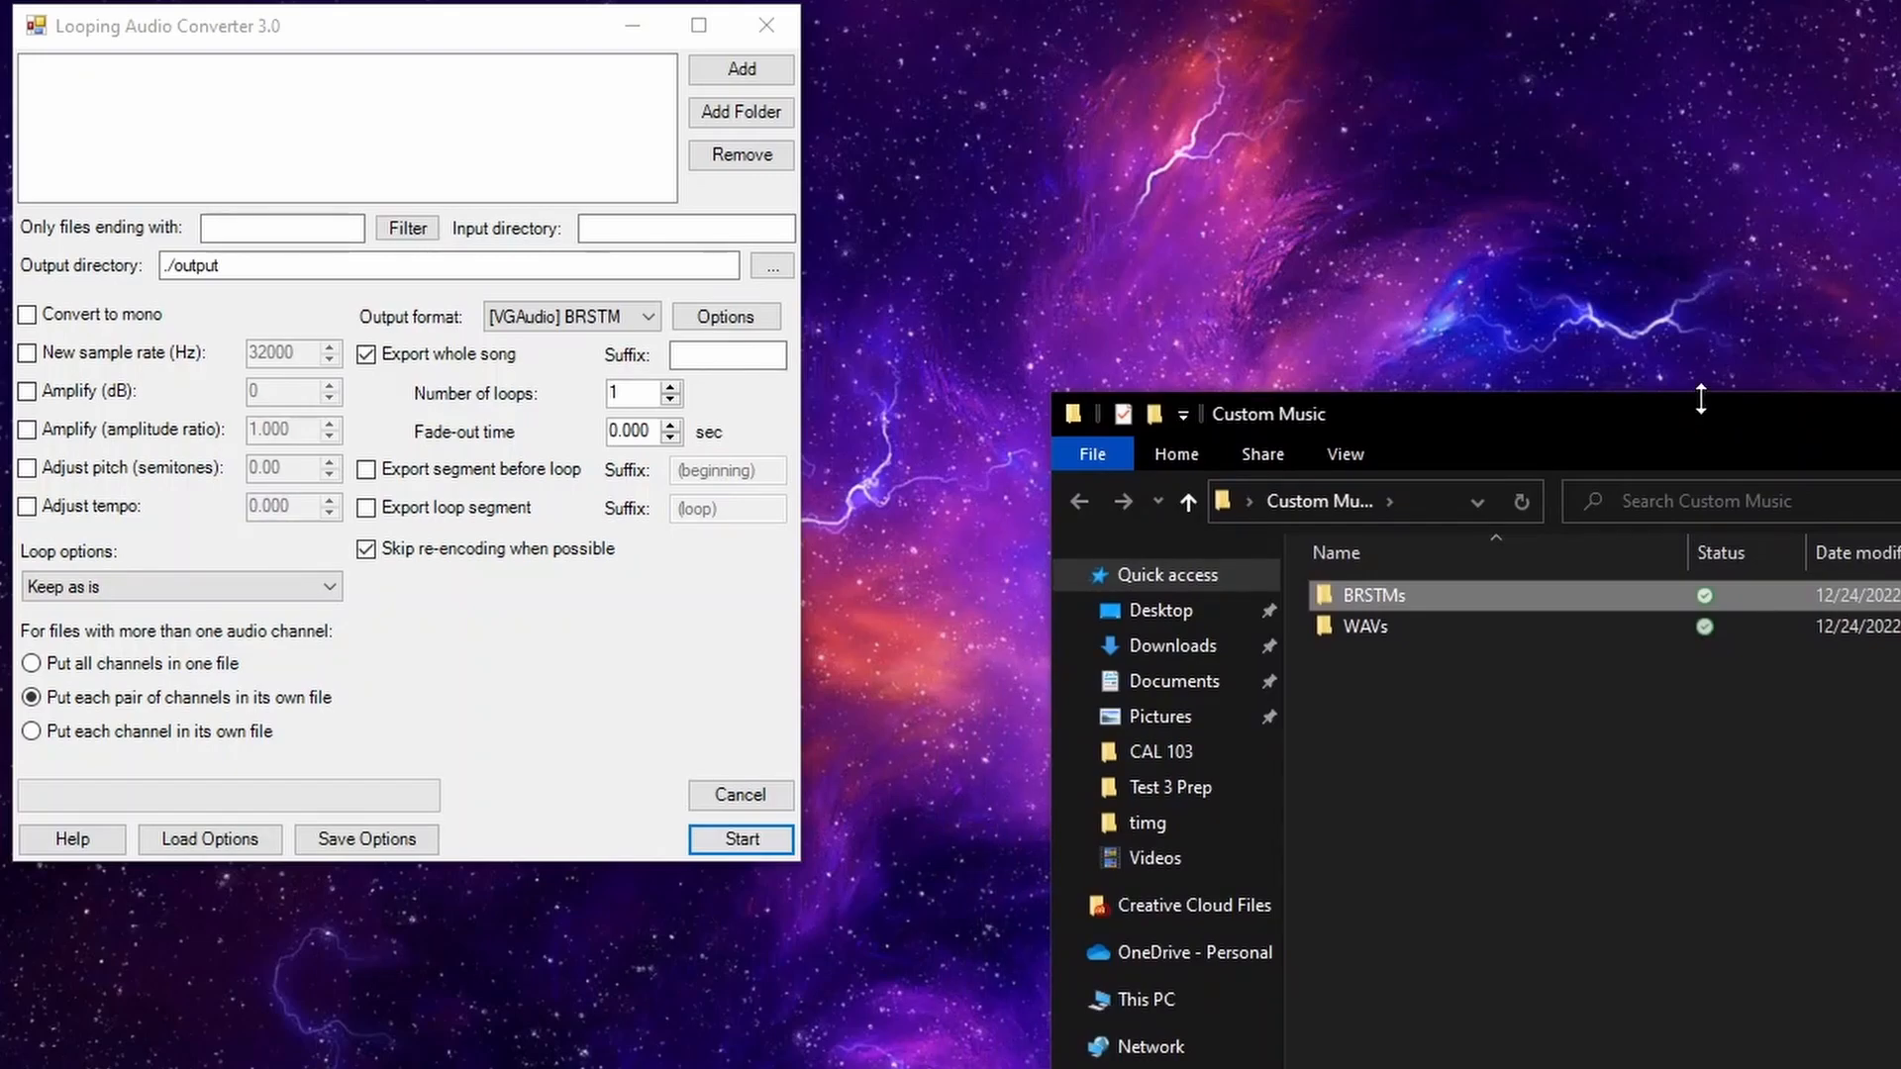
double_click(1466, 623)
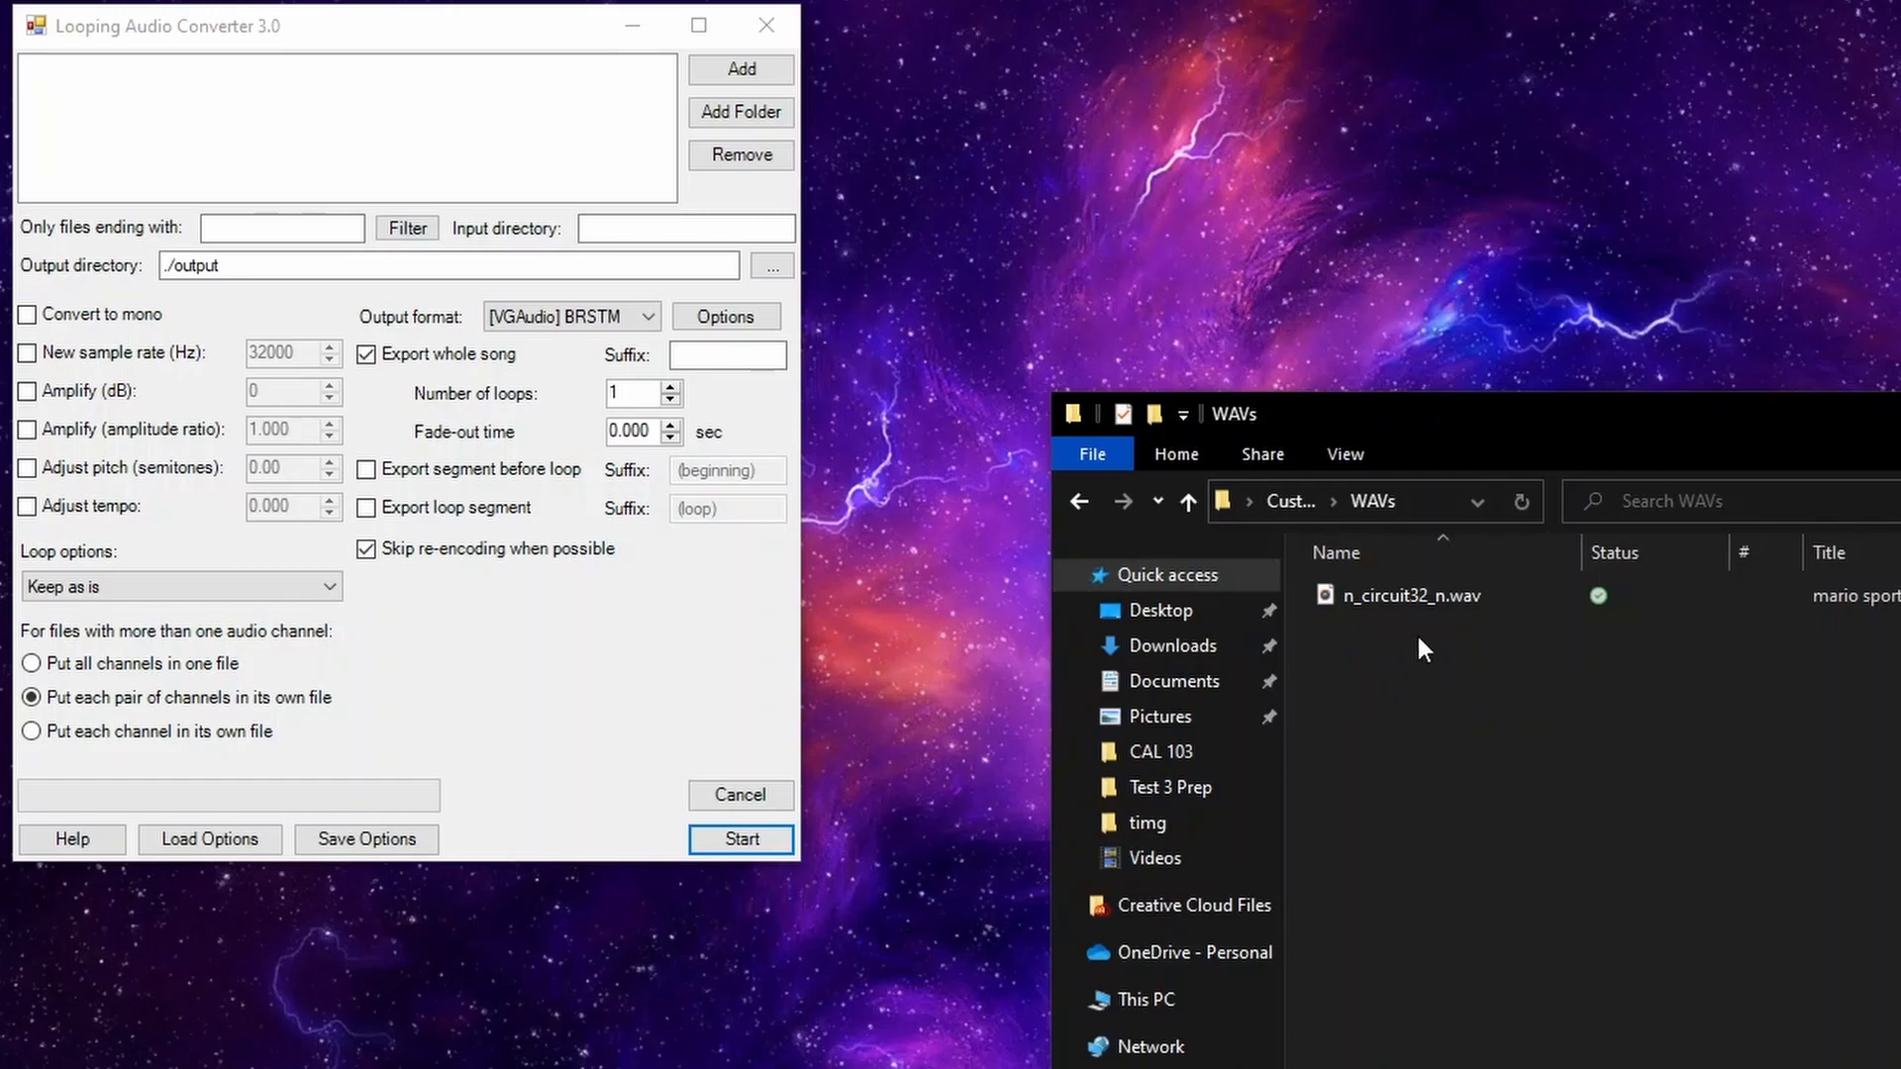
drag(1471, 600, 466, 116)
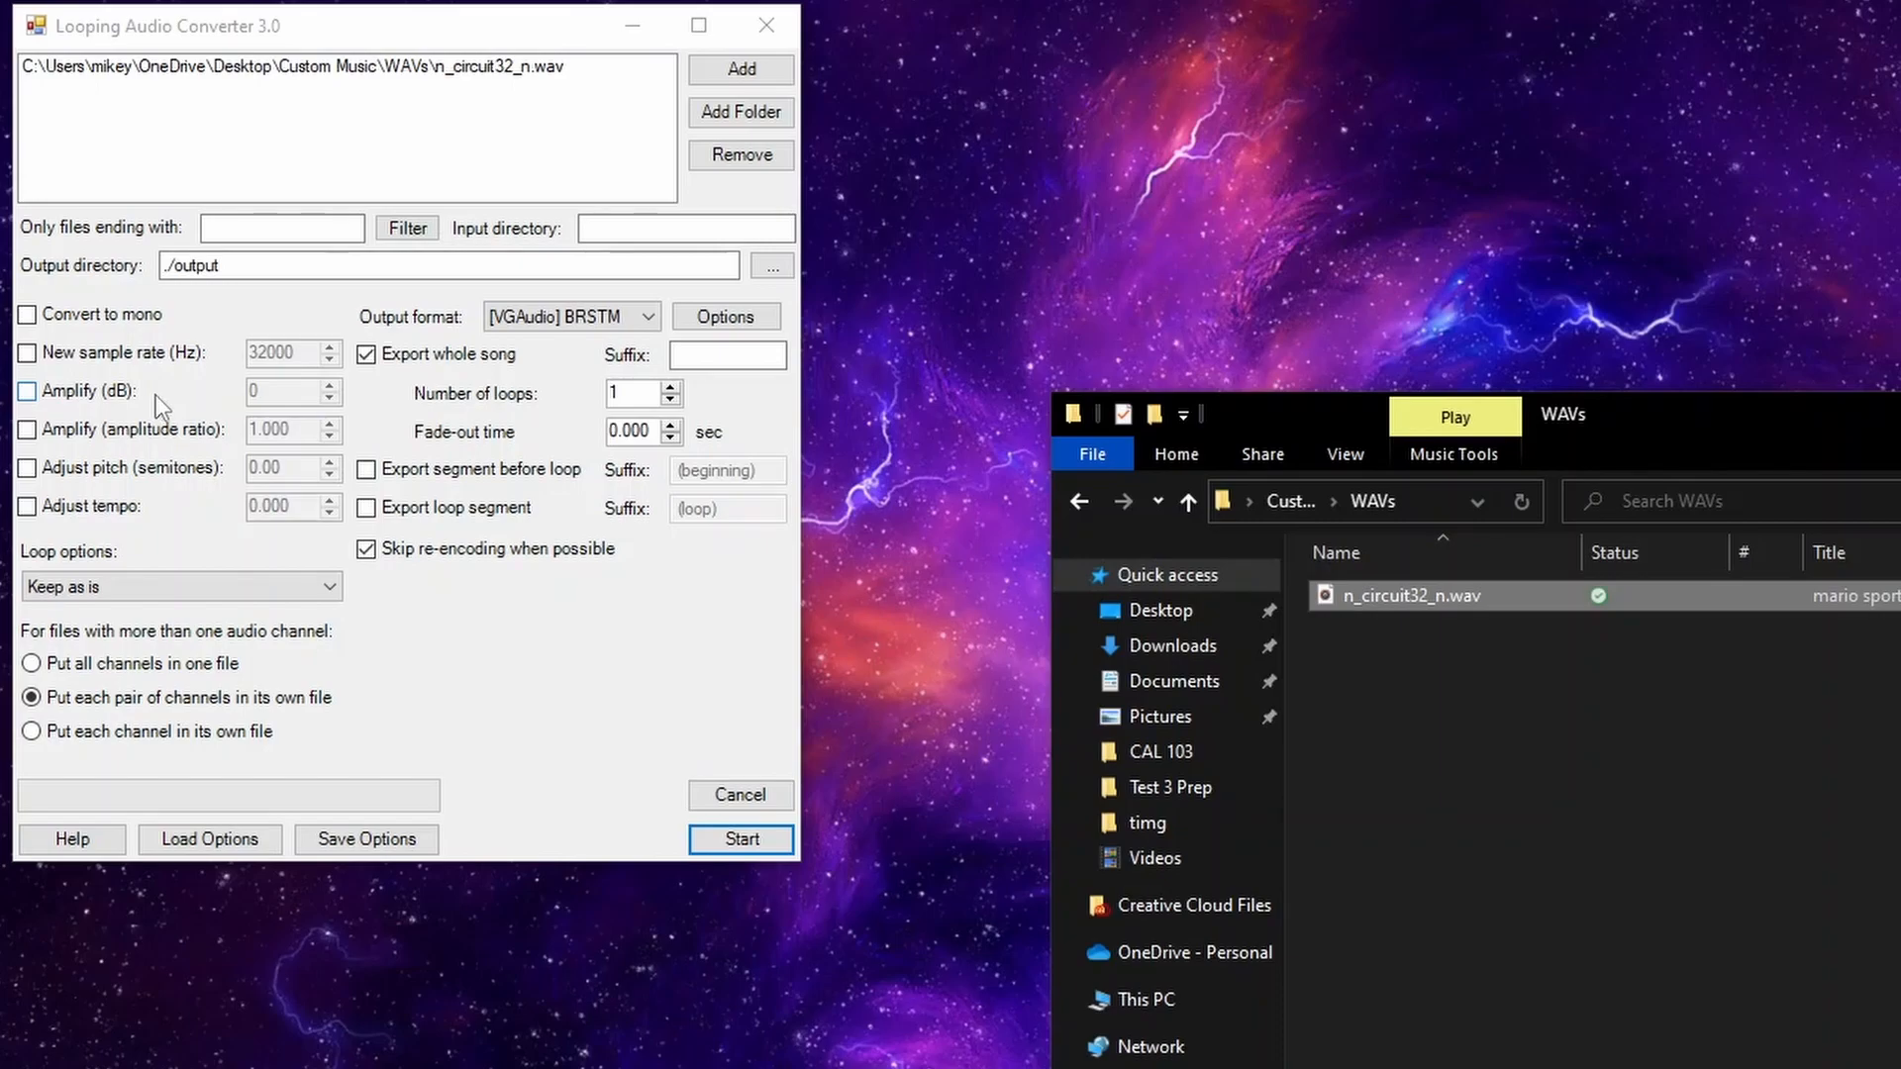
Step: Set the converter's output directory to the BRSTMs folder inside Custom Music on the desktop
click(770, 265)
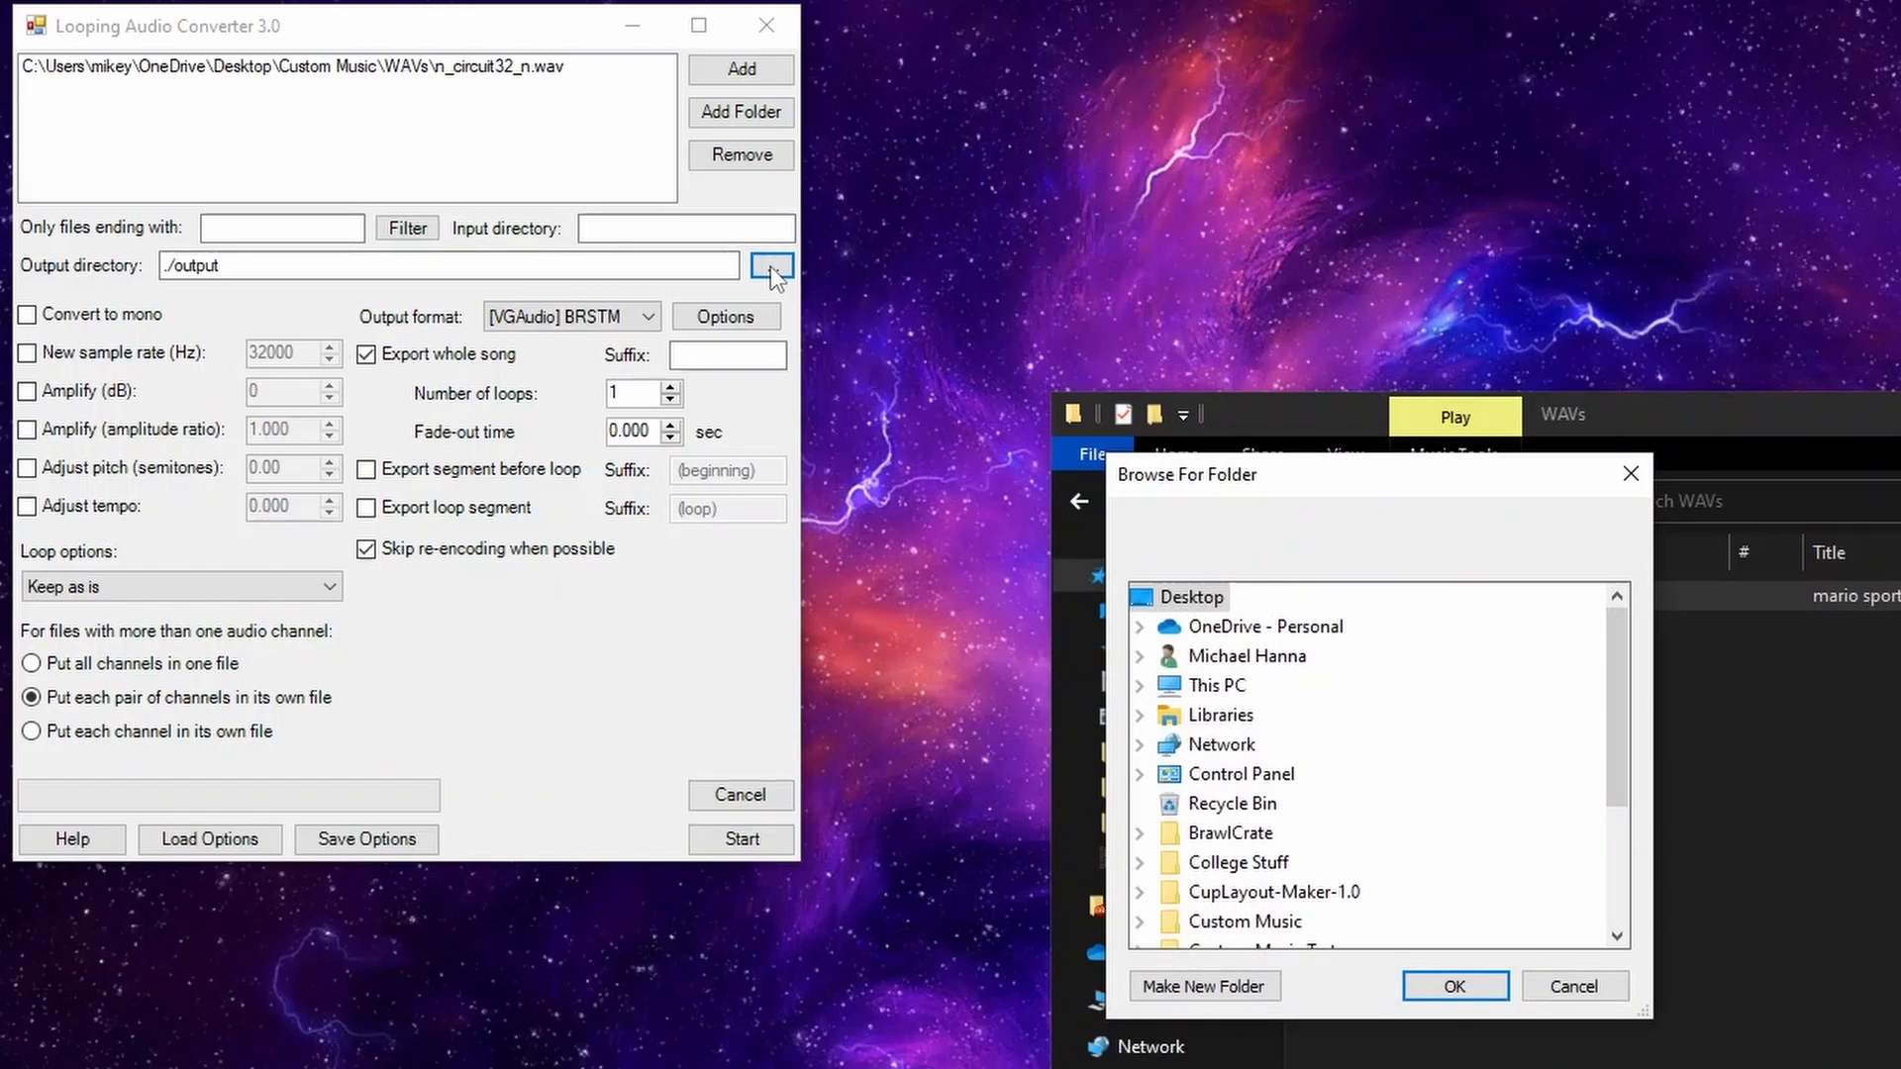
scroll(1249, 731, down, 2)
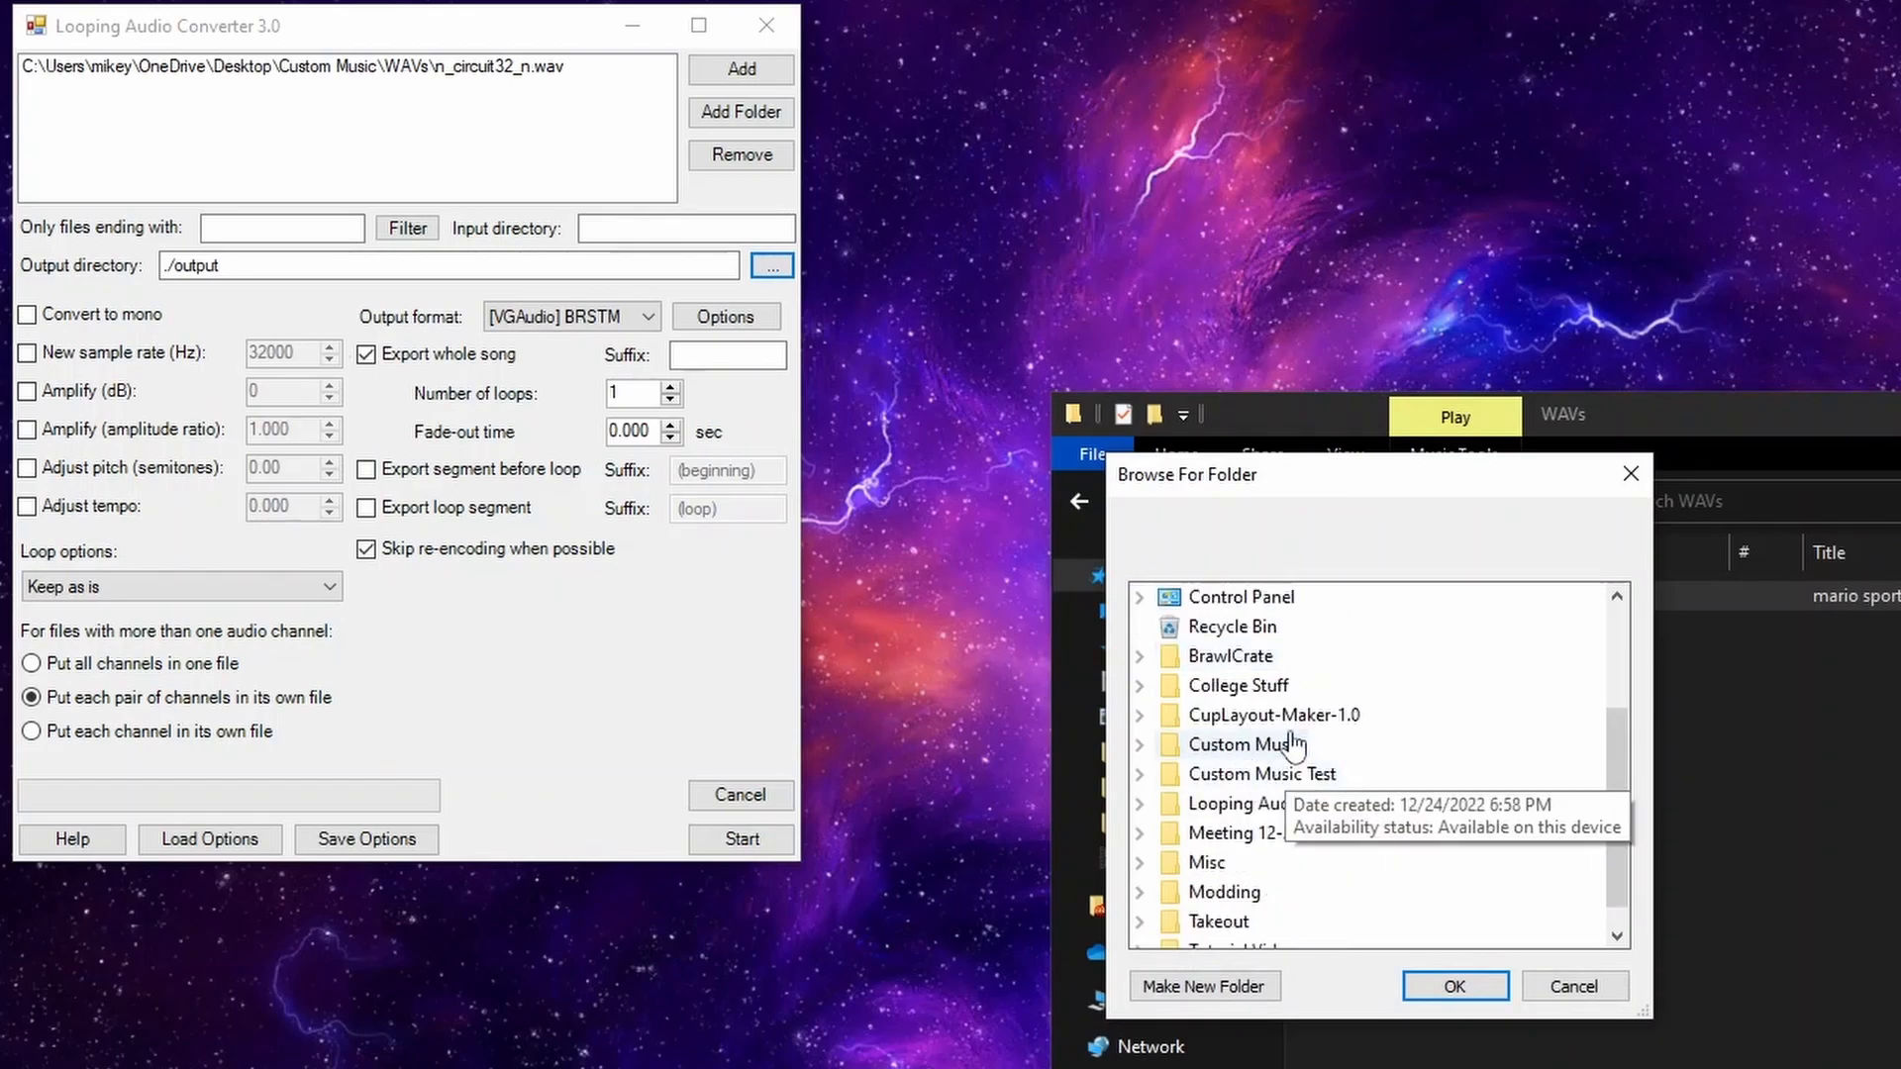
double_click(1284, 745)
click(1277, 777)
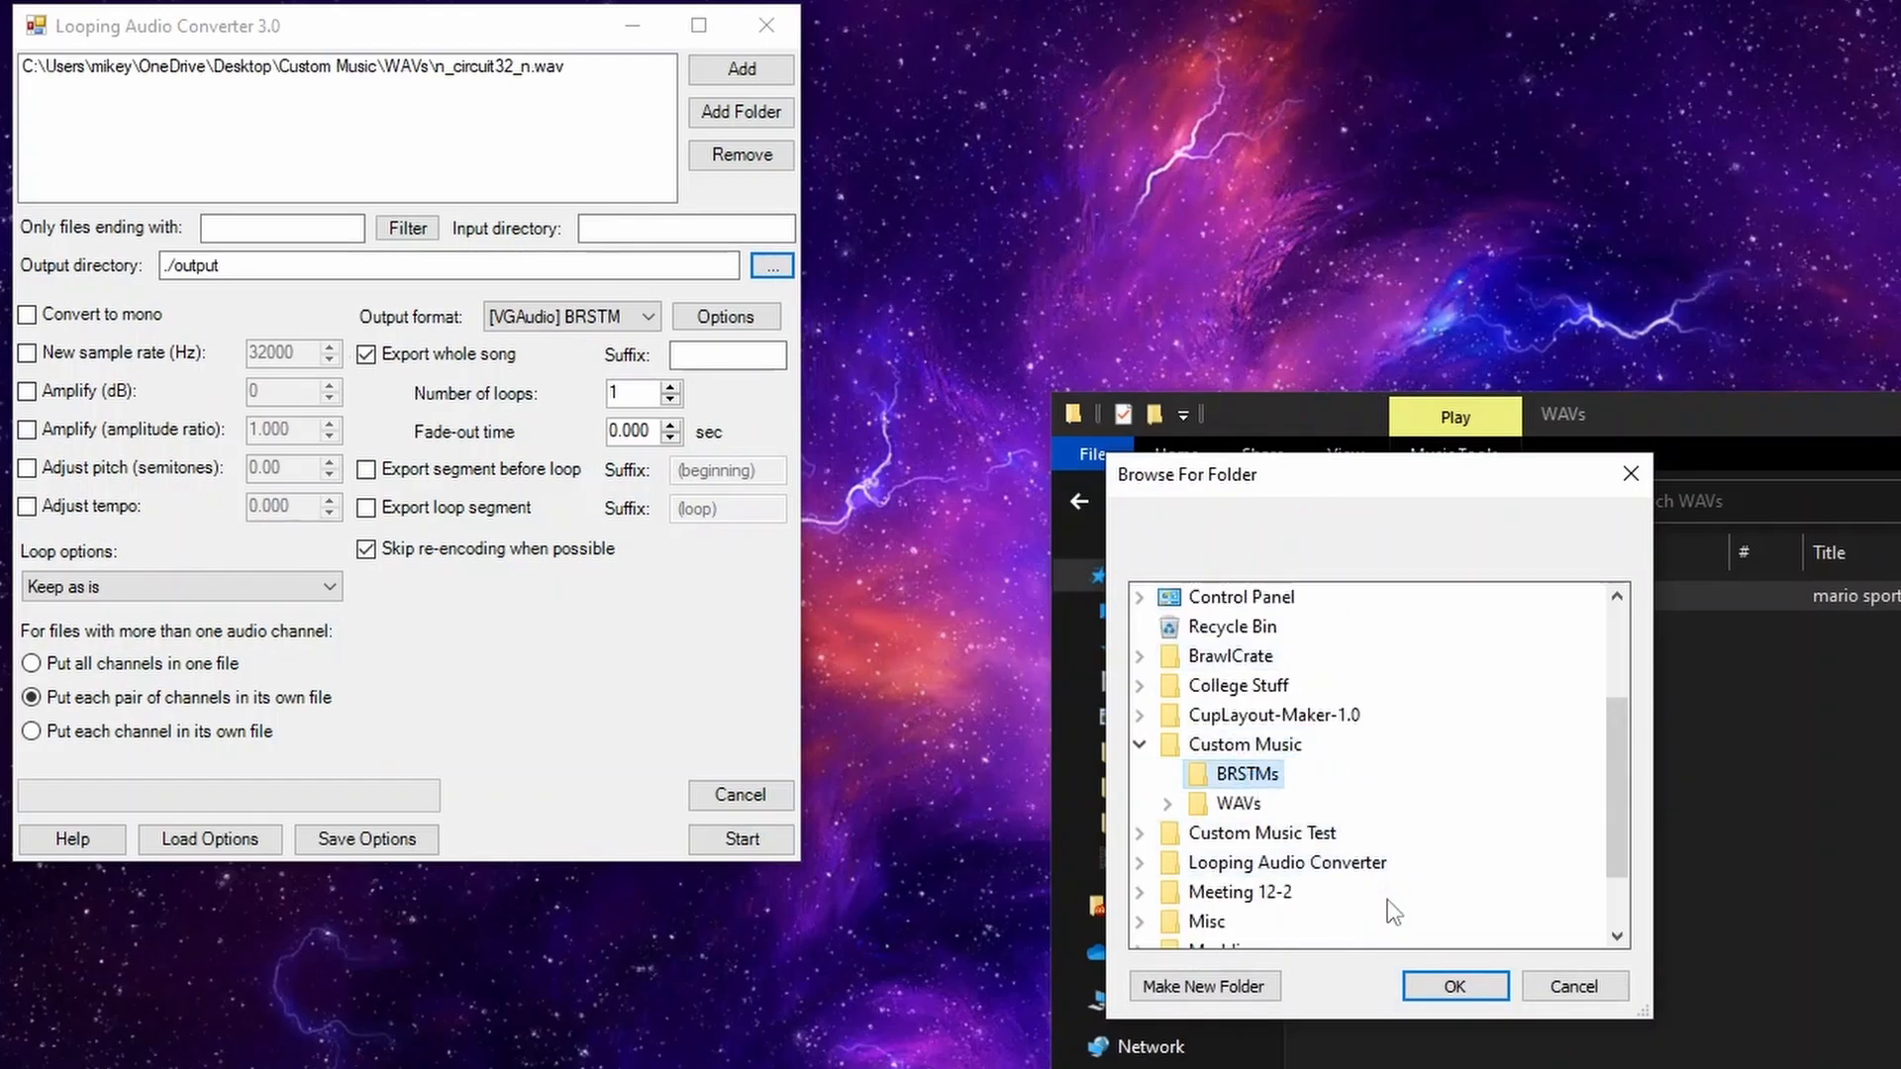
click(1453, 987)
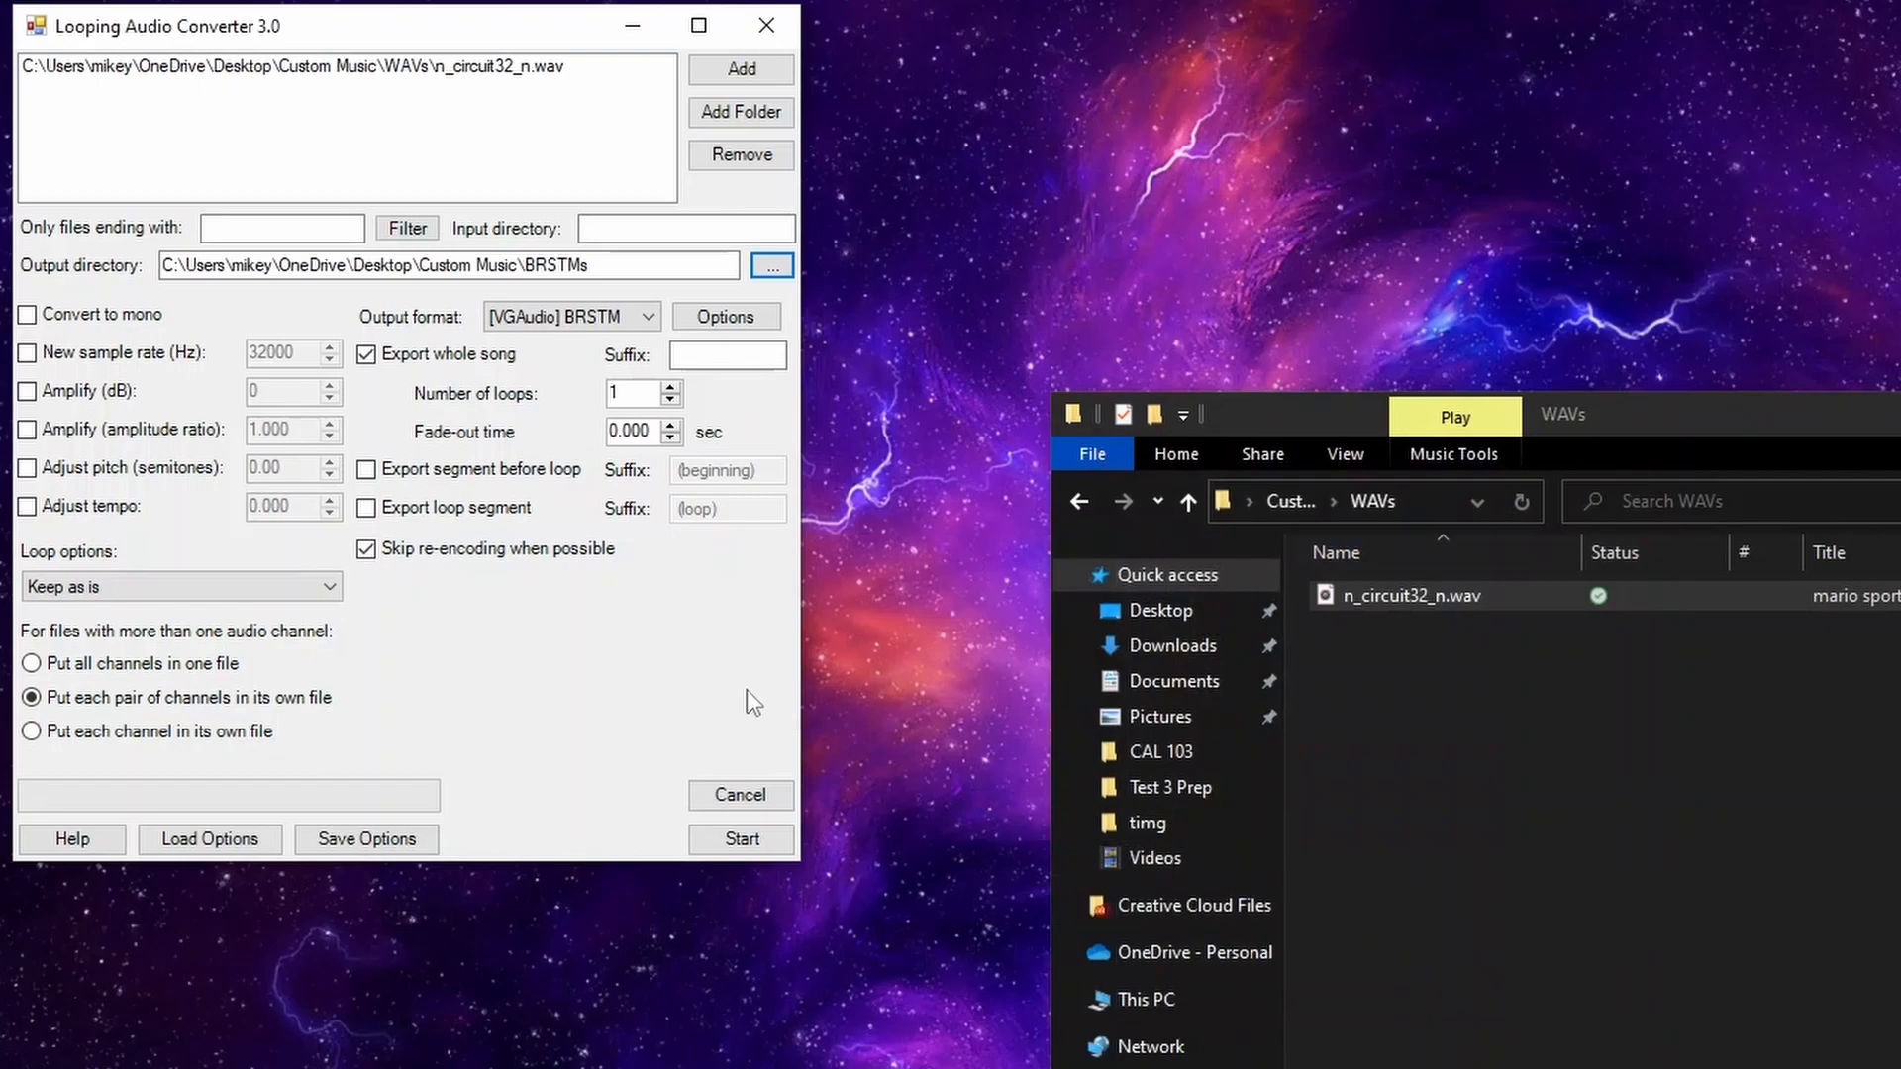
Step: Set the loop options to Ask for all files and start converting n_circuit32_n.wav to BRSTM
click(169, 974)
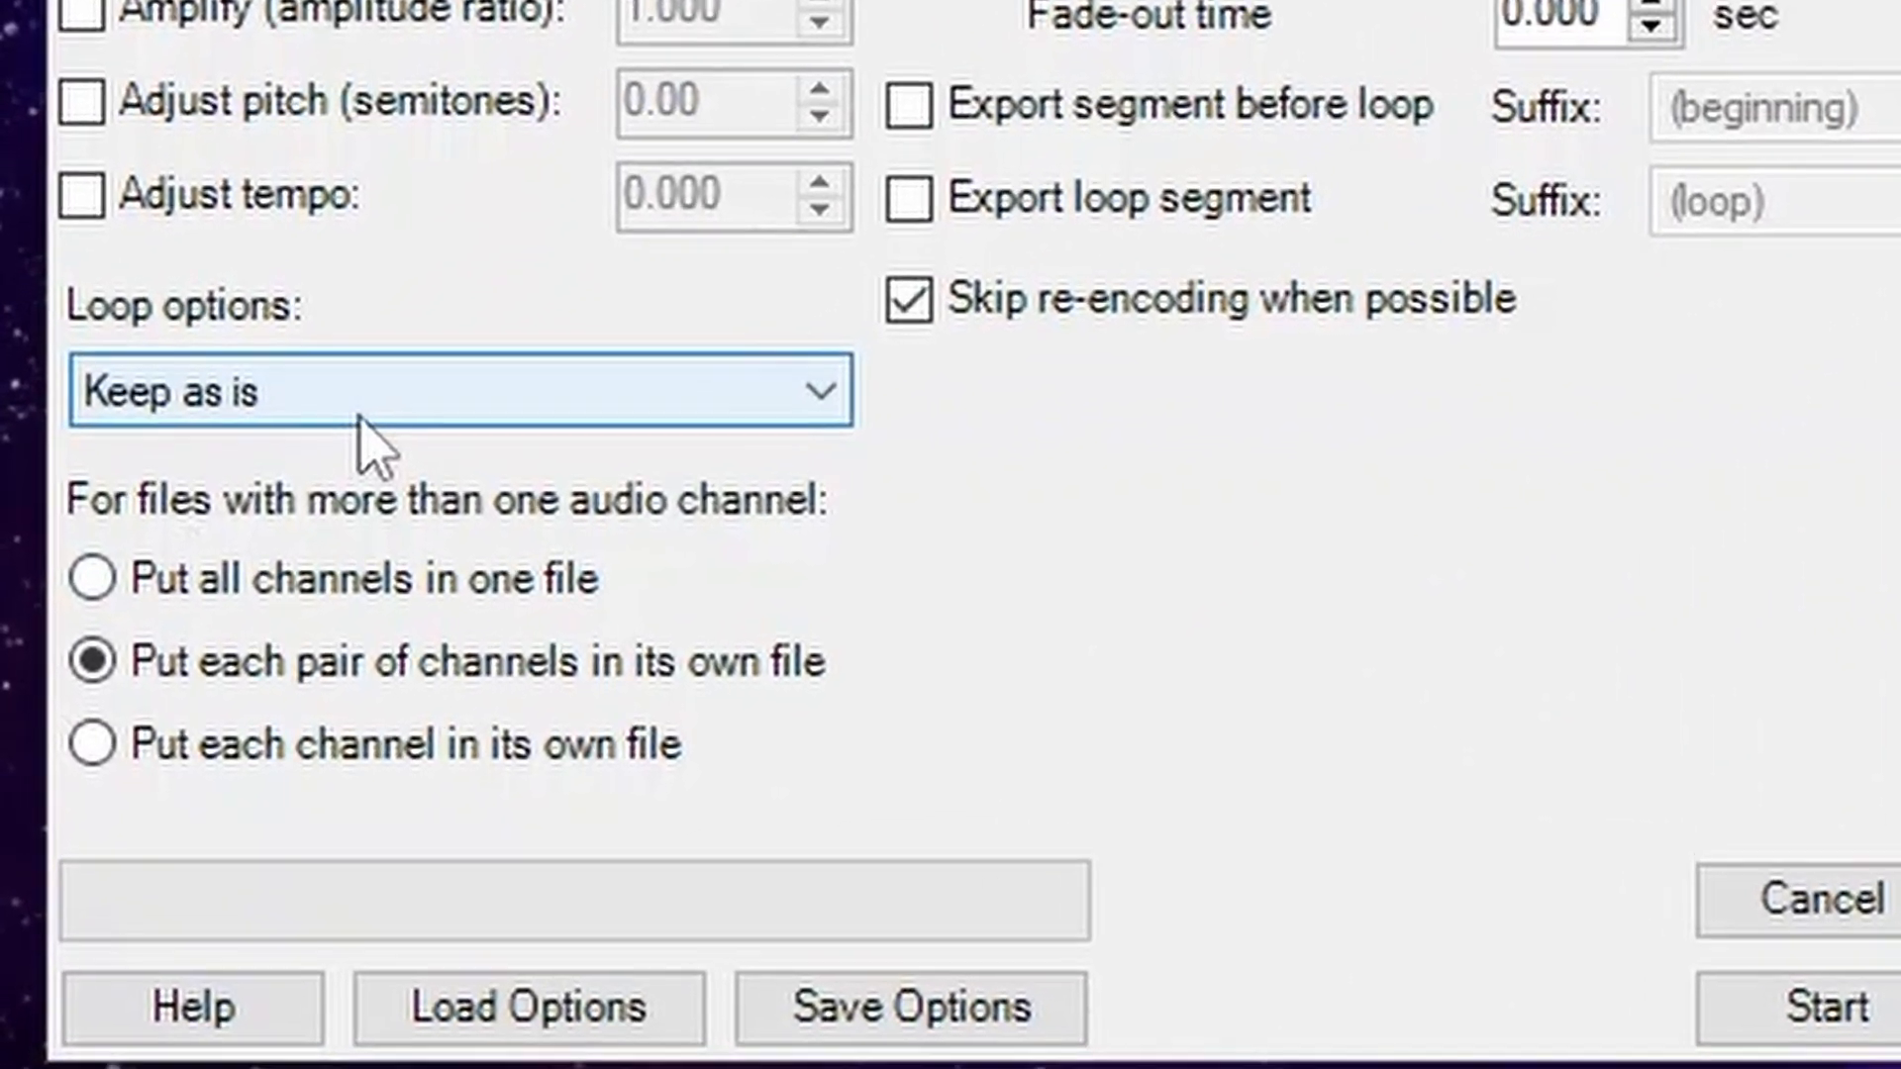
click(142, 592)
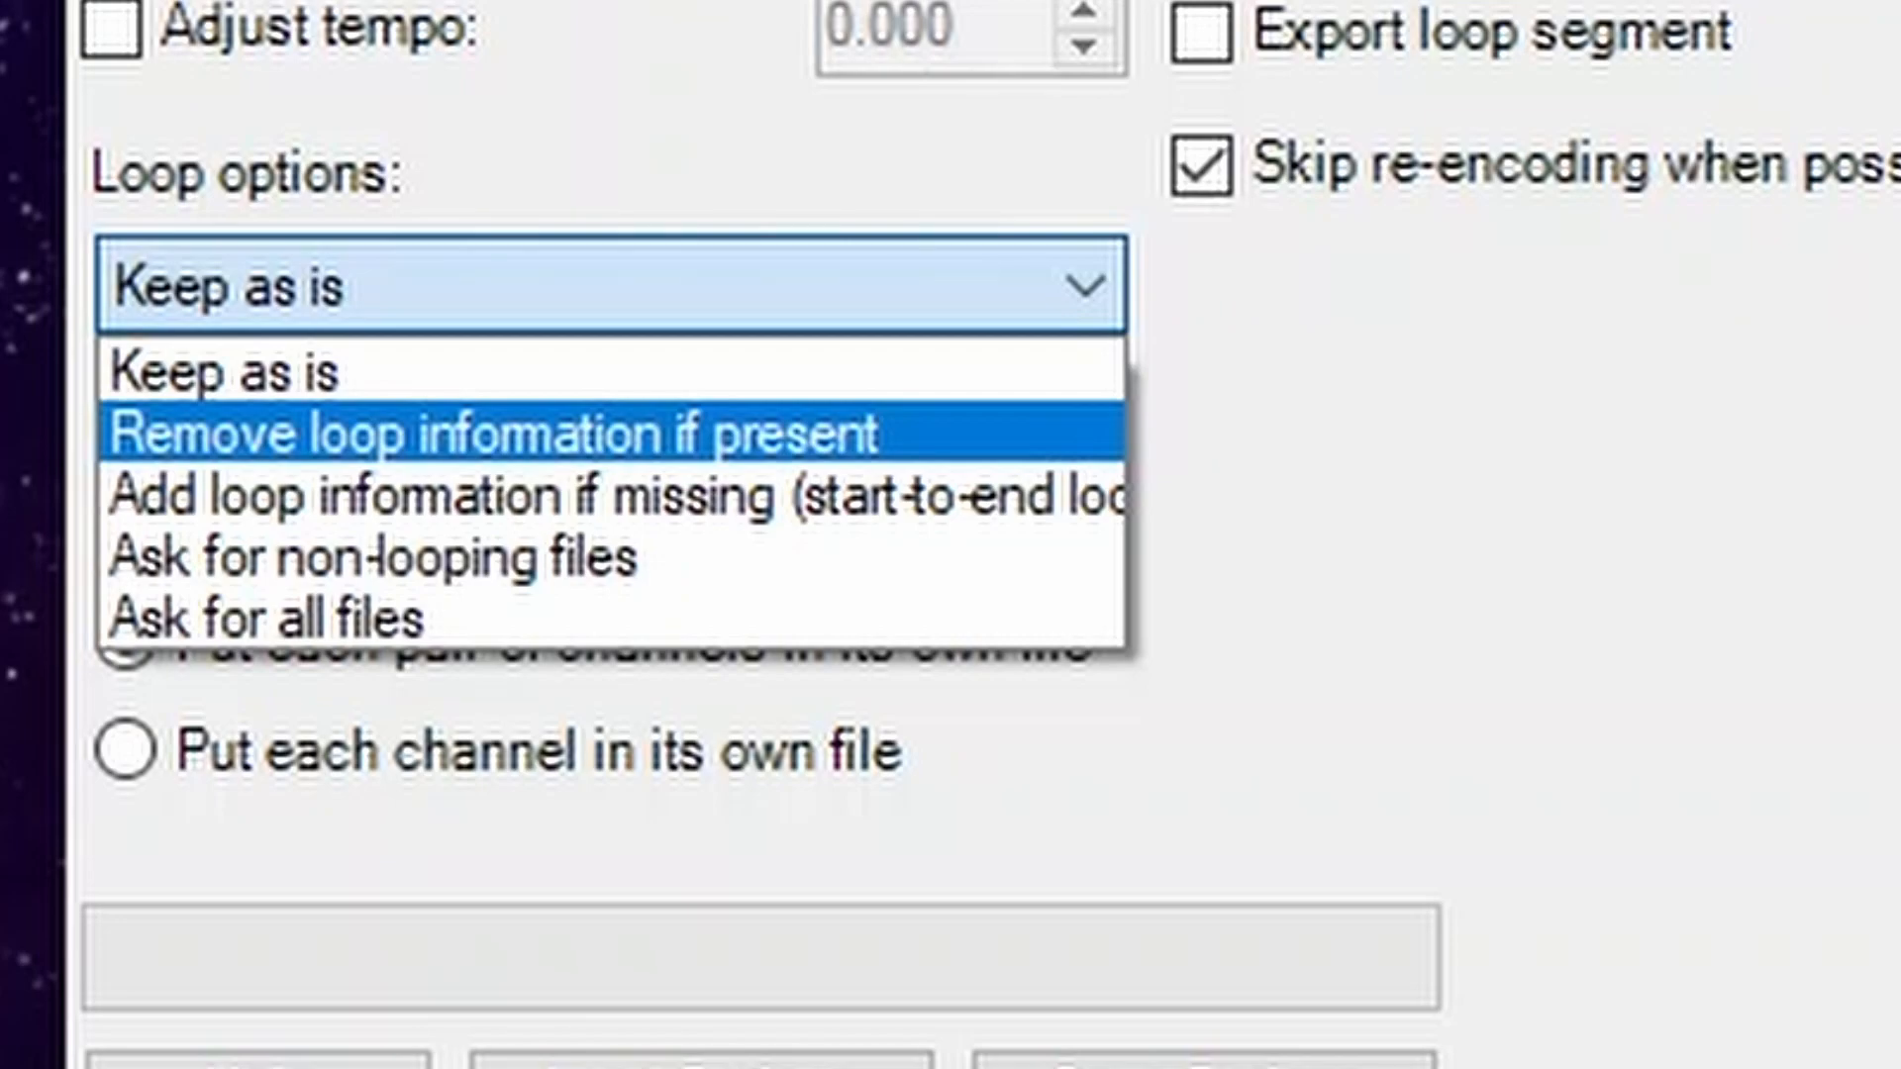
click(510, 624)
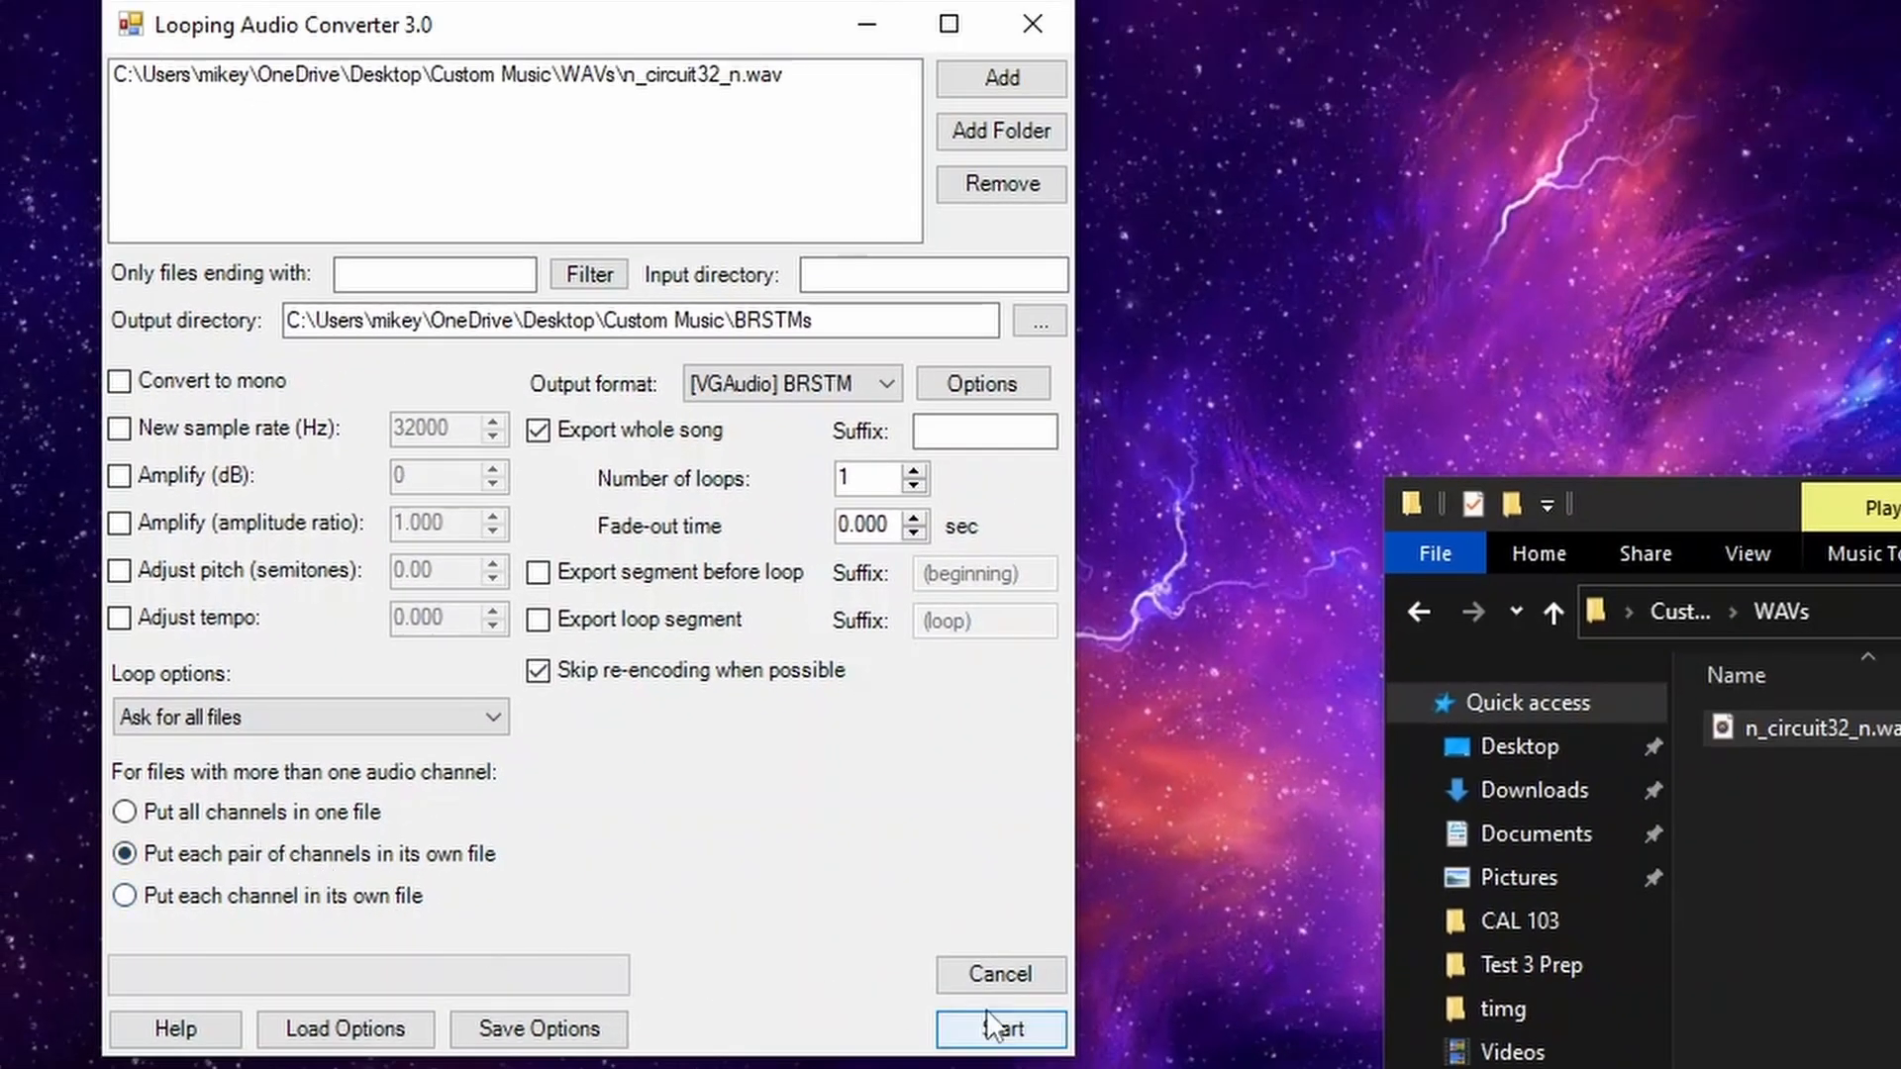
click(988, 1024)
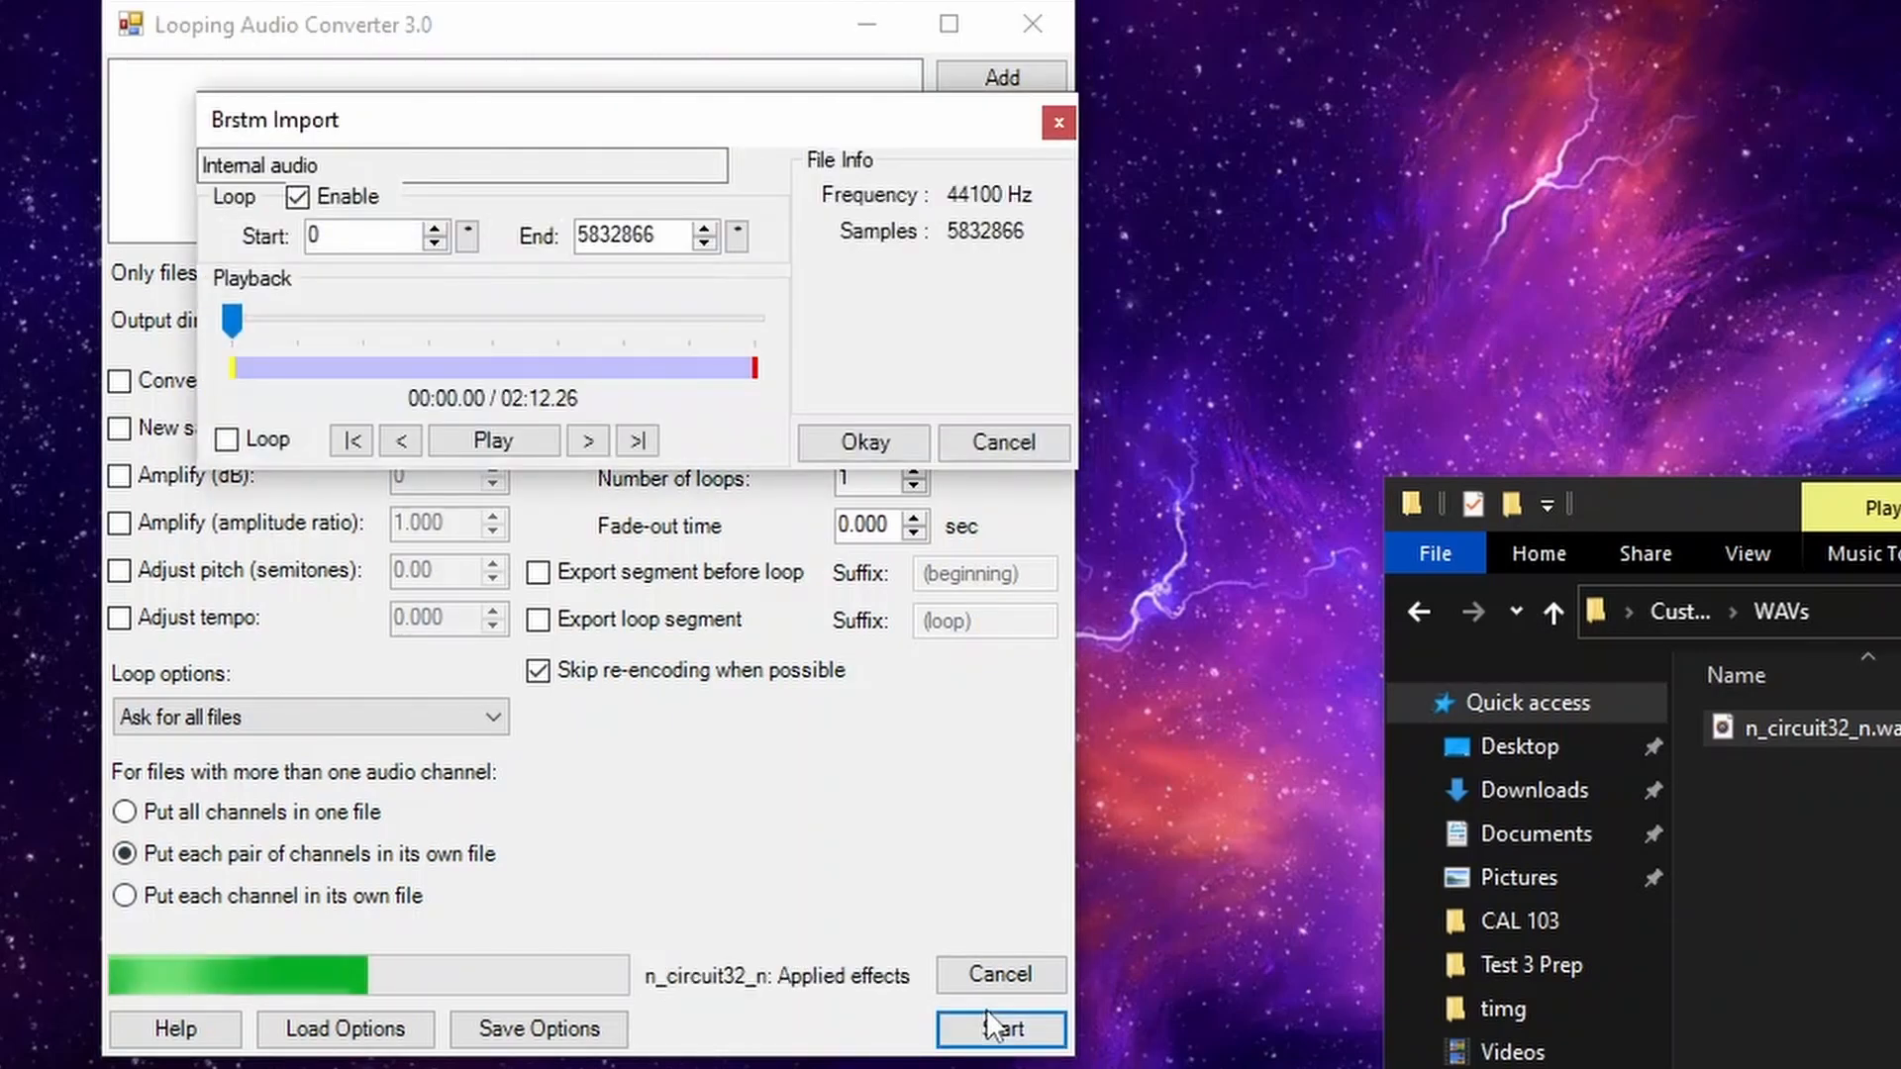
Step: Play the ending of the track from about 02:06 with playback looping disabled to hear where the music cuts off
click(277, 441)
click(768, 317)
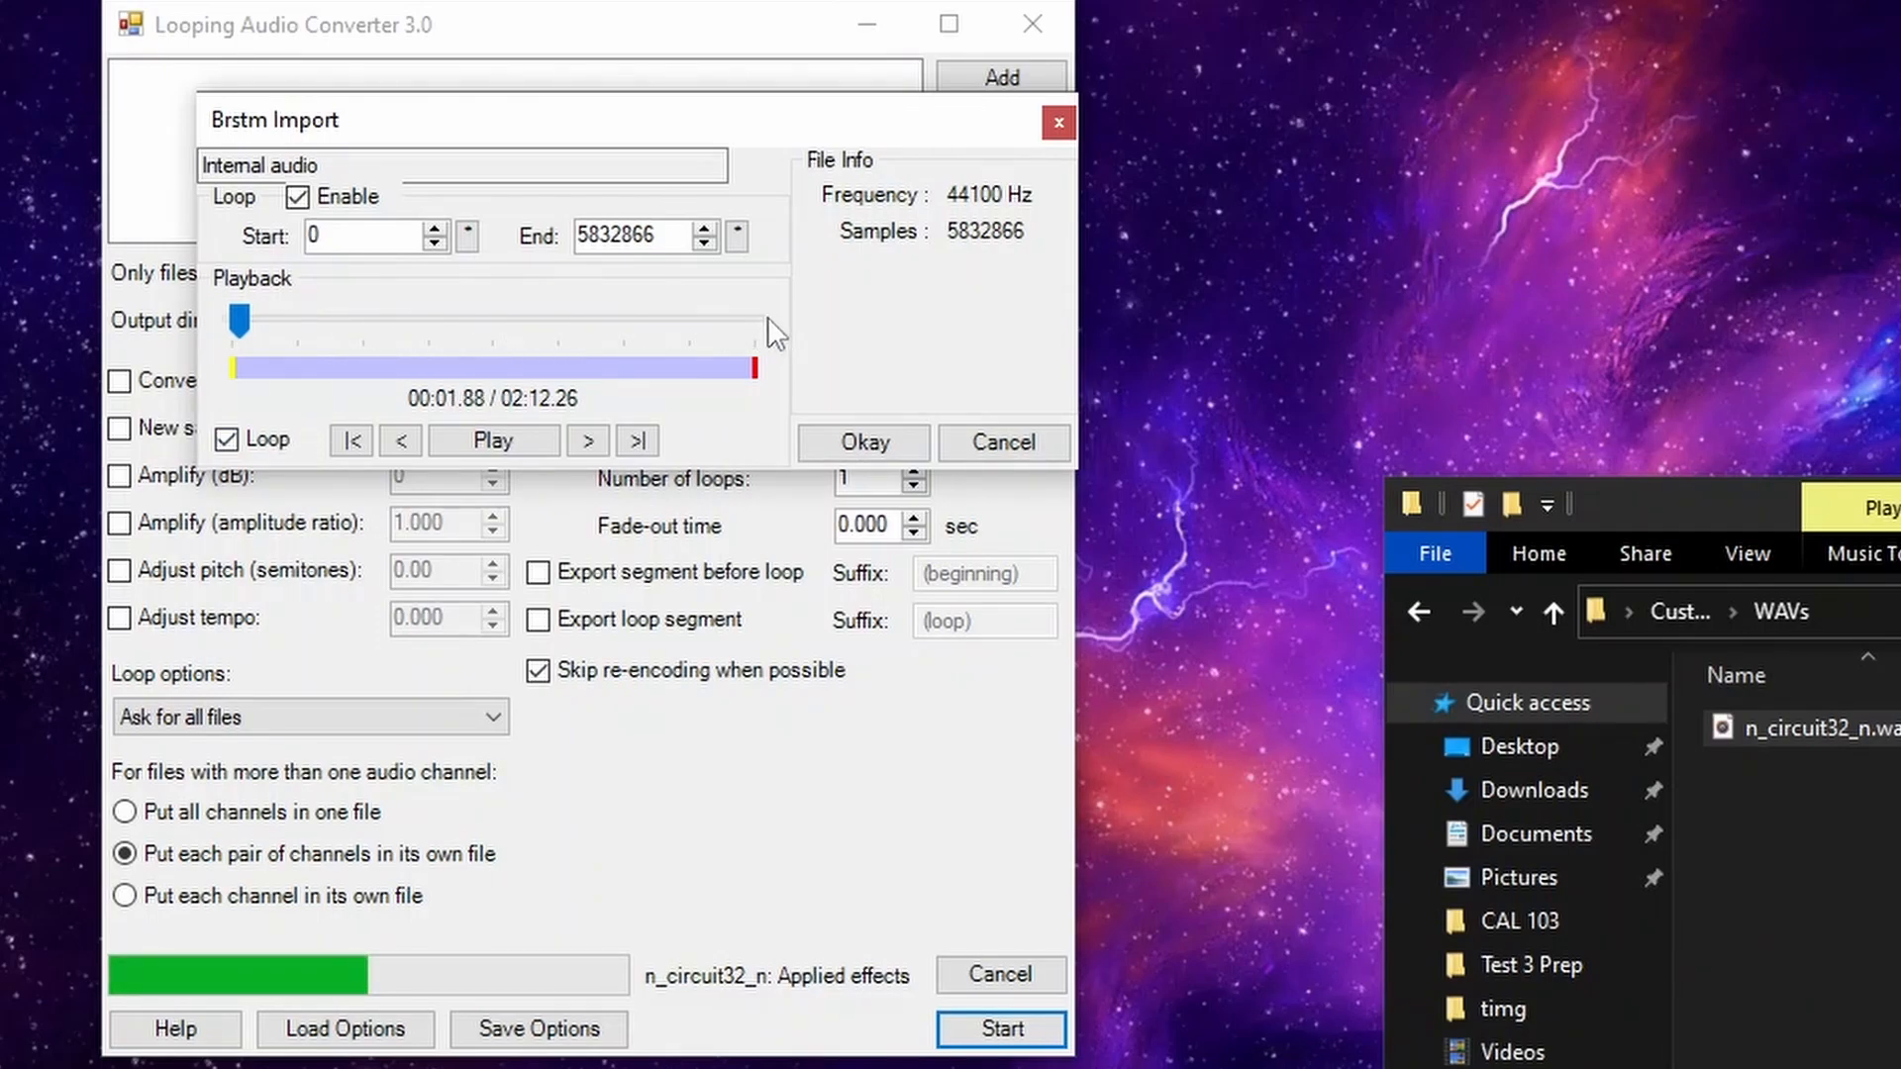
click(249, 436)
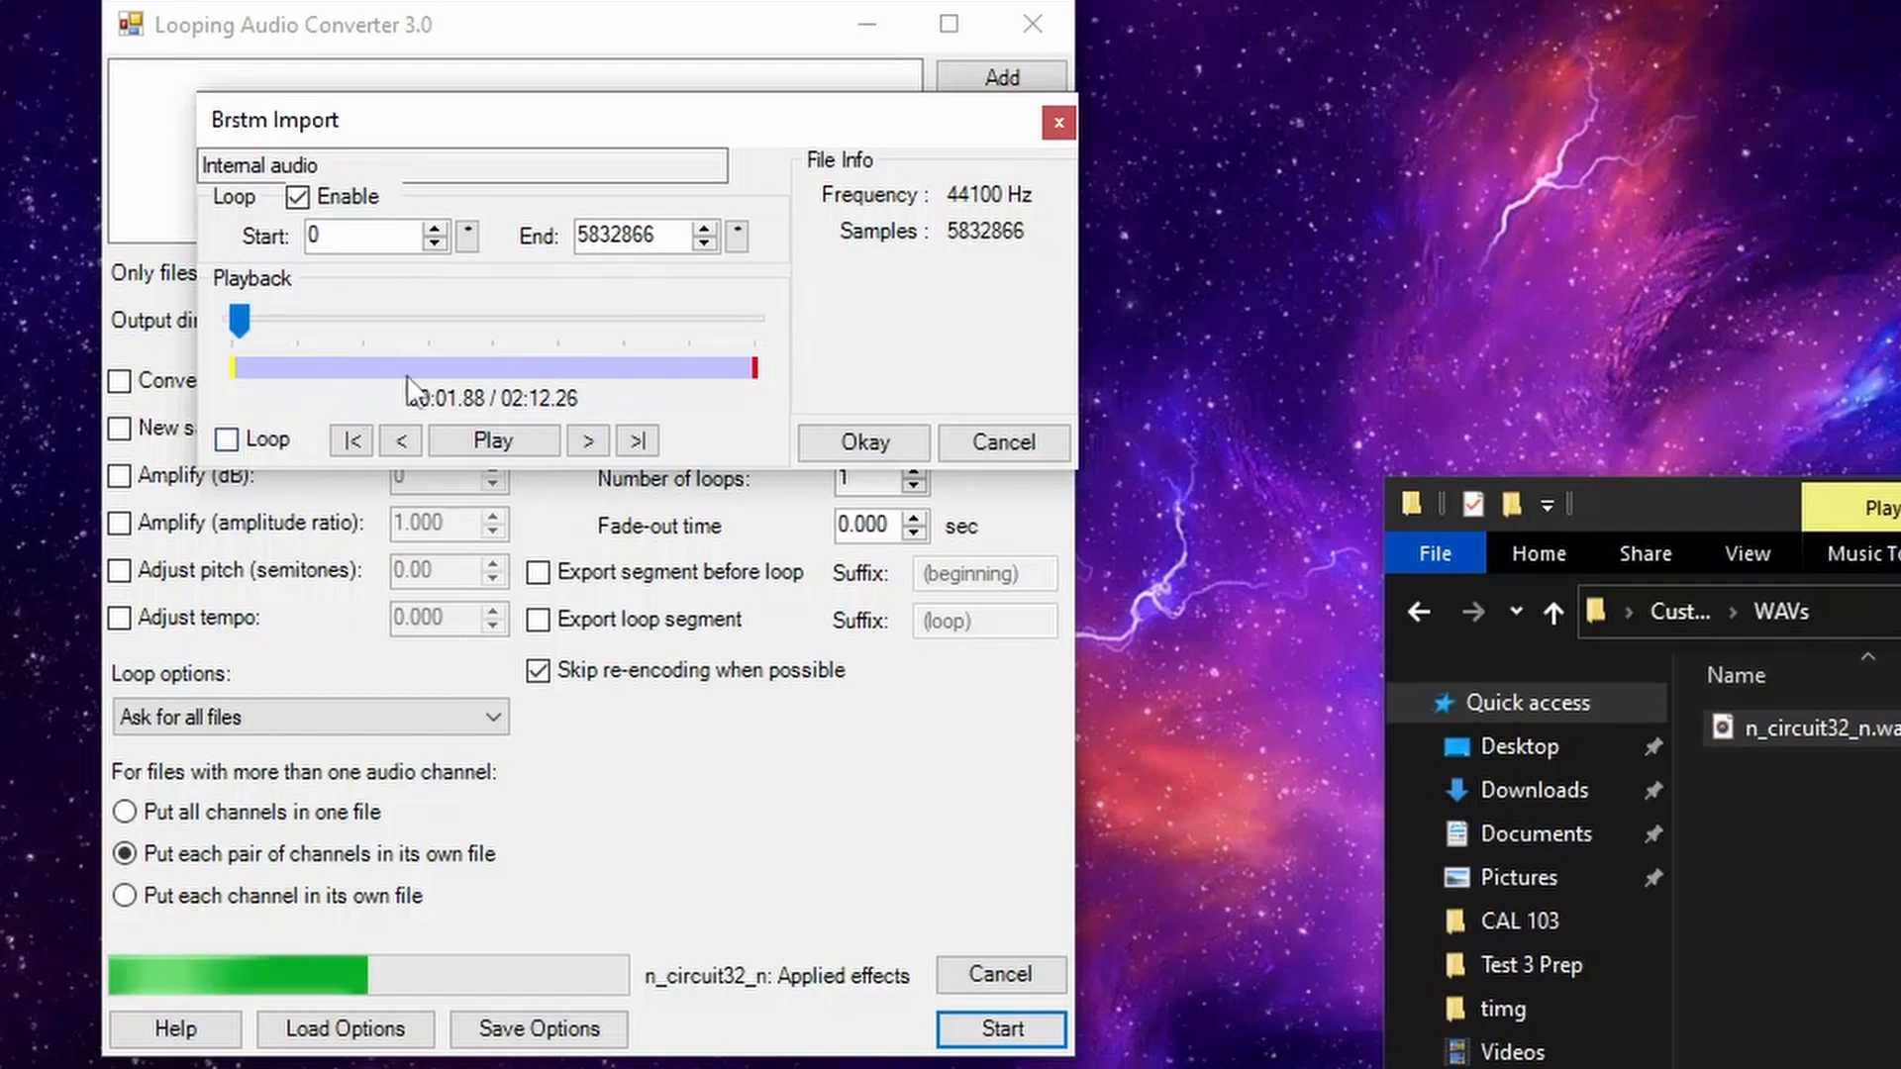
click(729, 318)
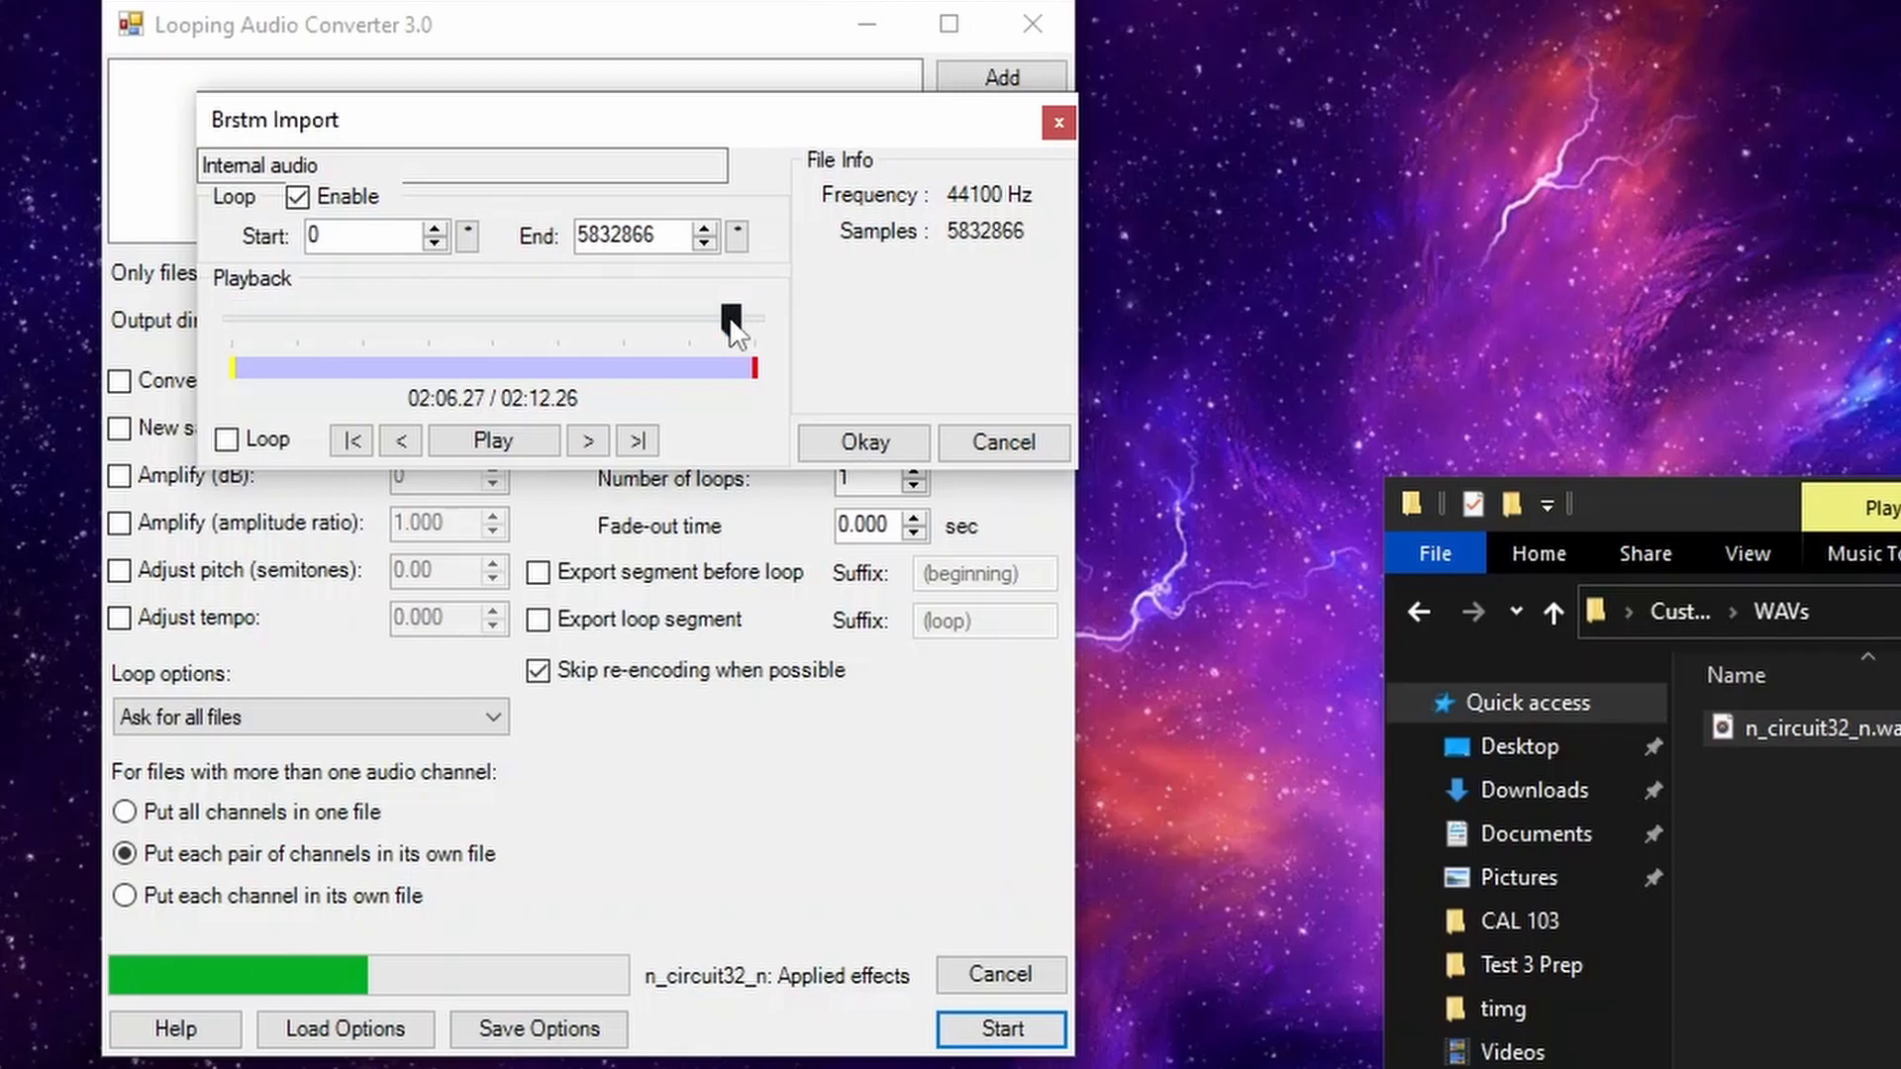
click(553, 444)
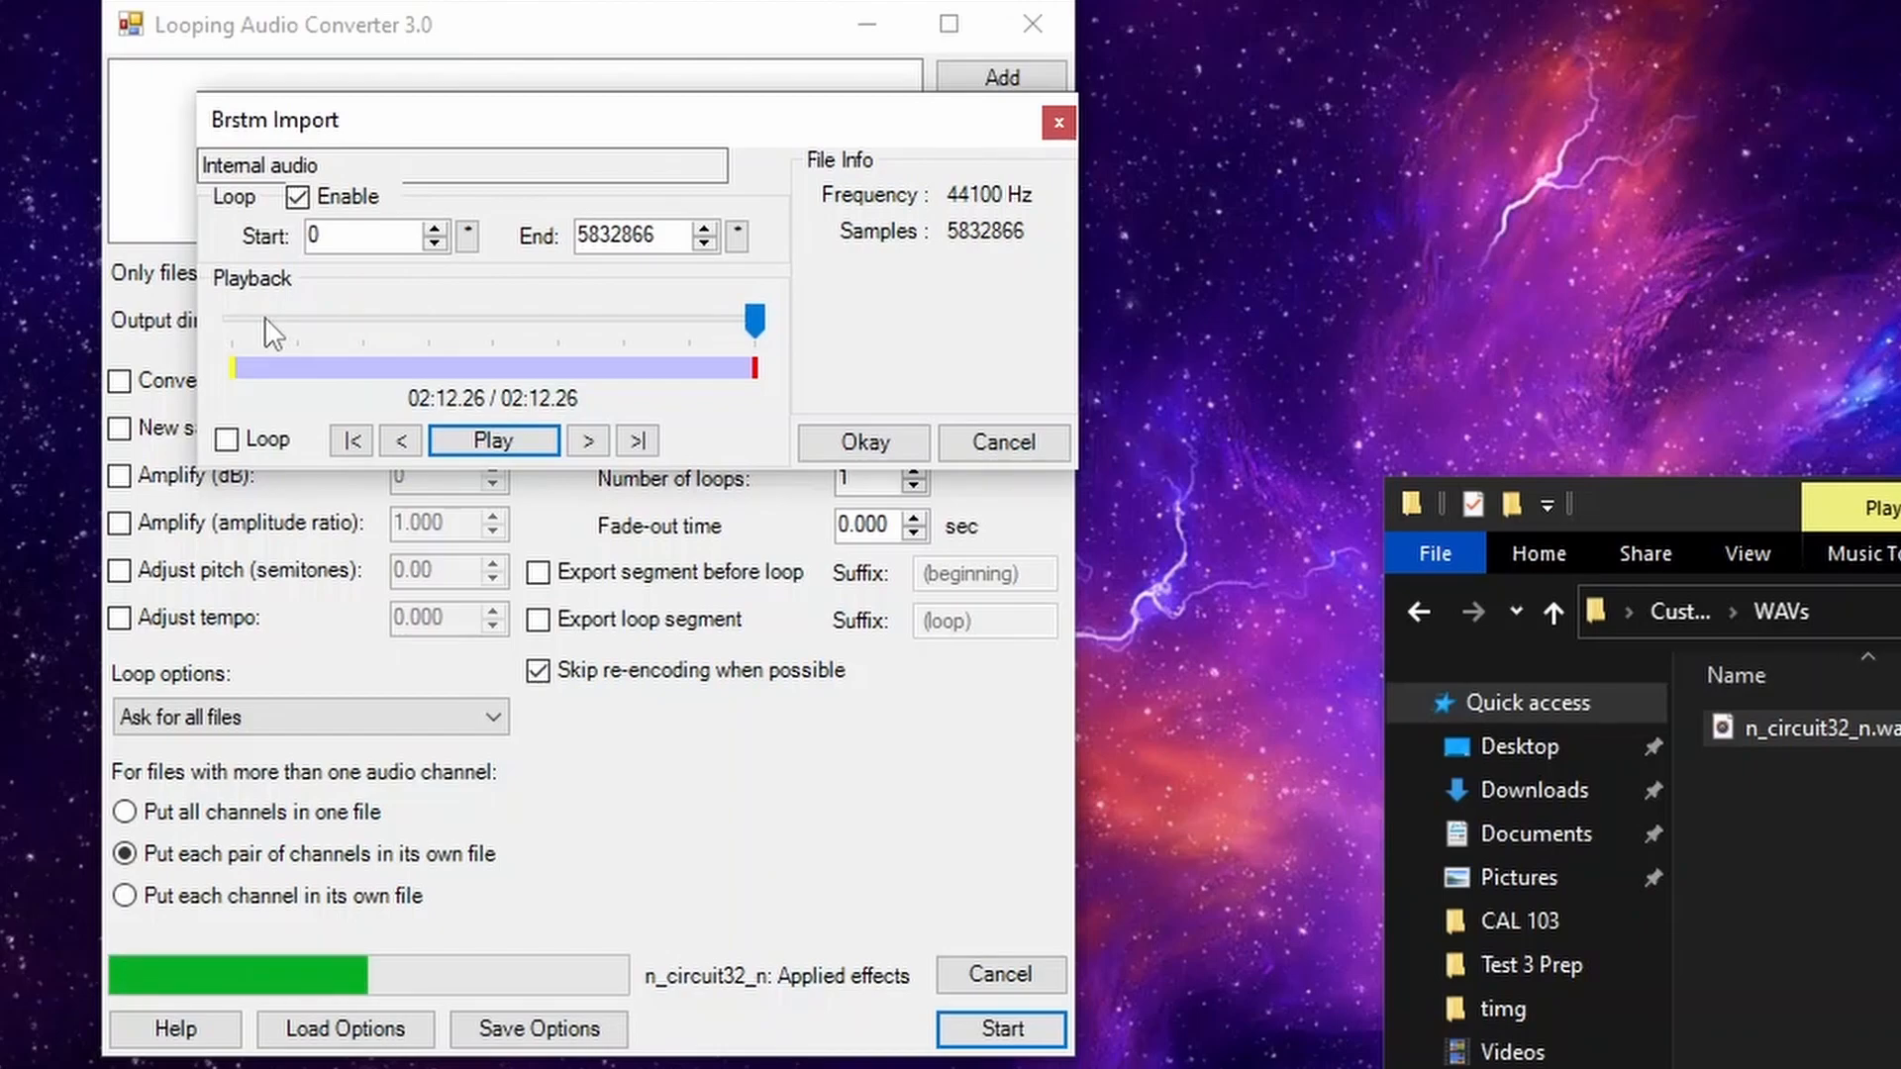
Step: Audition the opening seconds to find the matching point and set the loop start to sample 329512, at about 00:07.47
drag(265, 317, 250, 325)
click(472, 442)
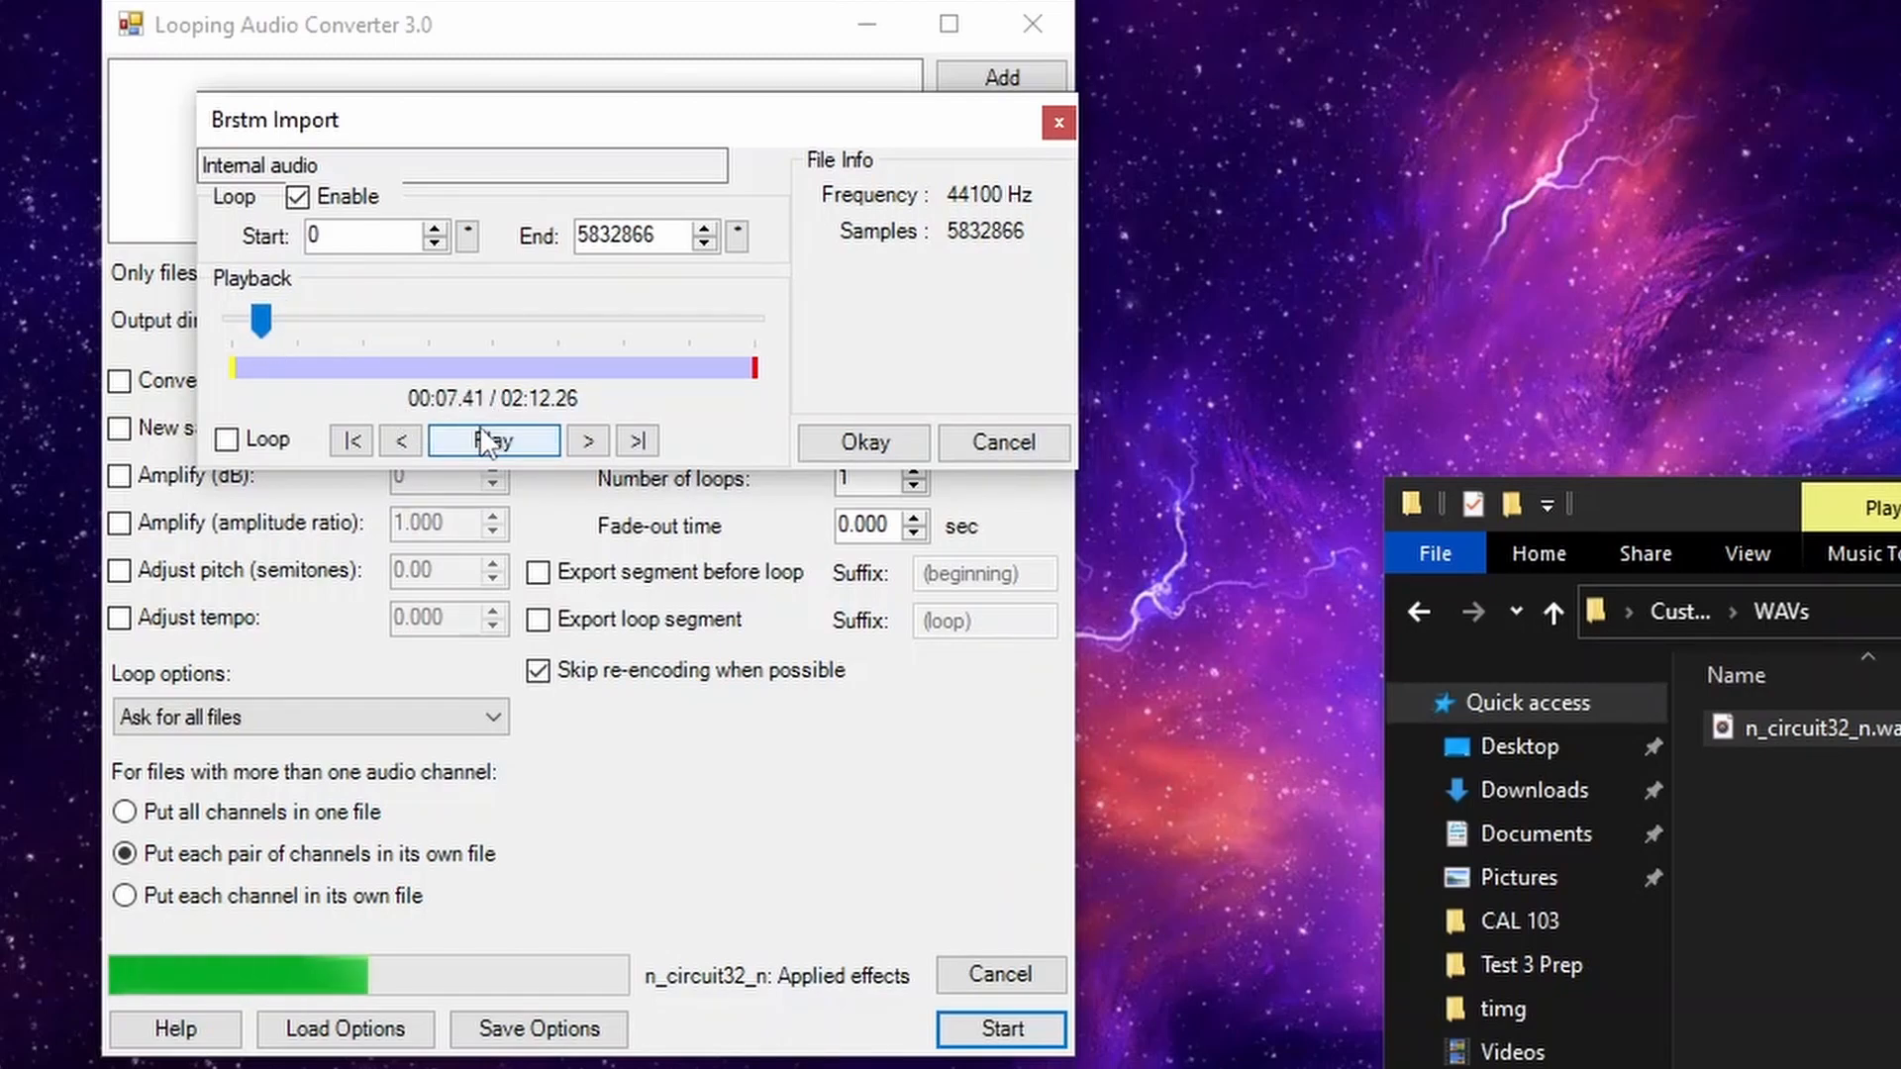
click(477, 442)
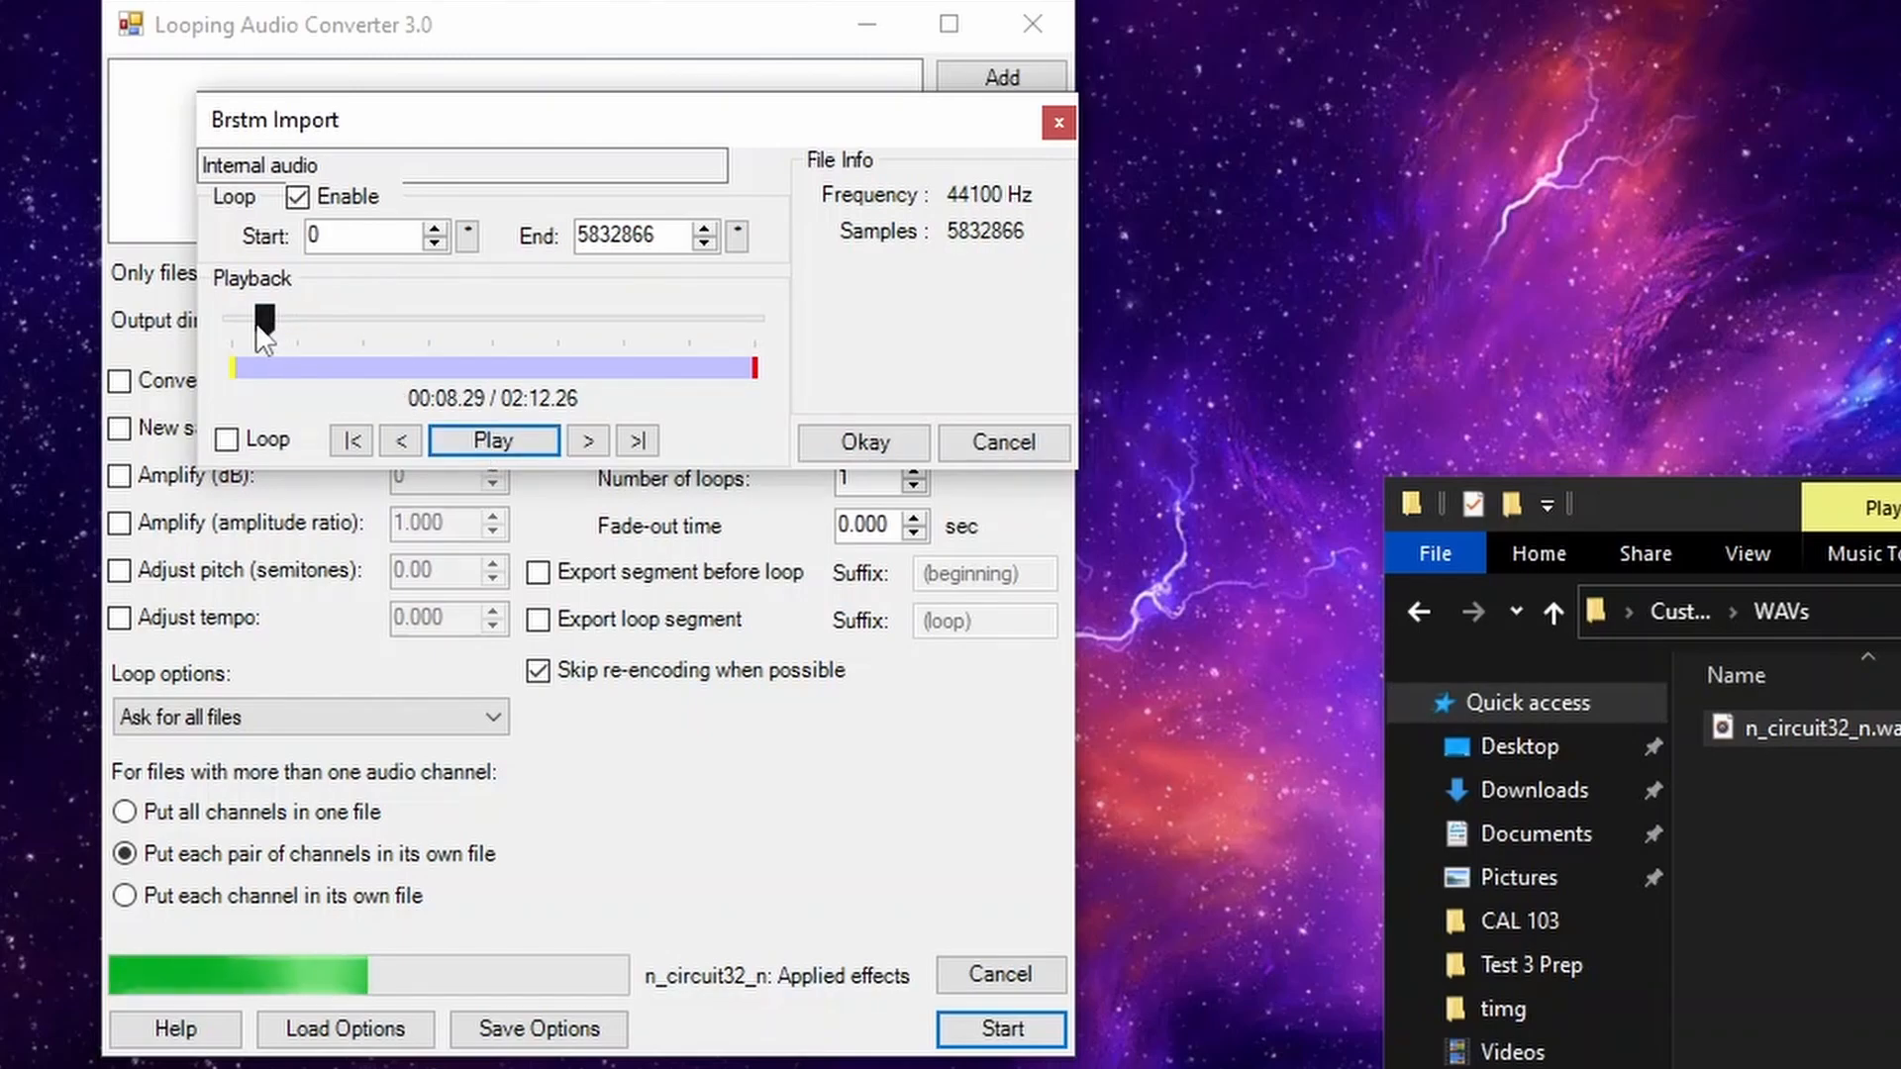
drag(263, 335, 265, 337)
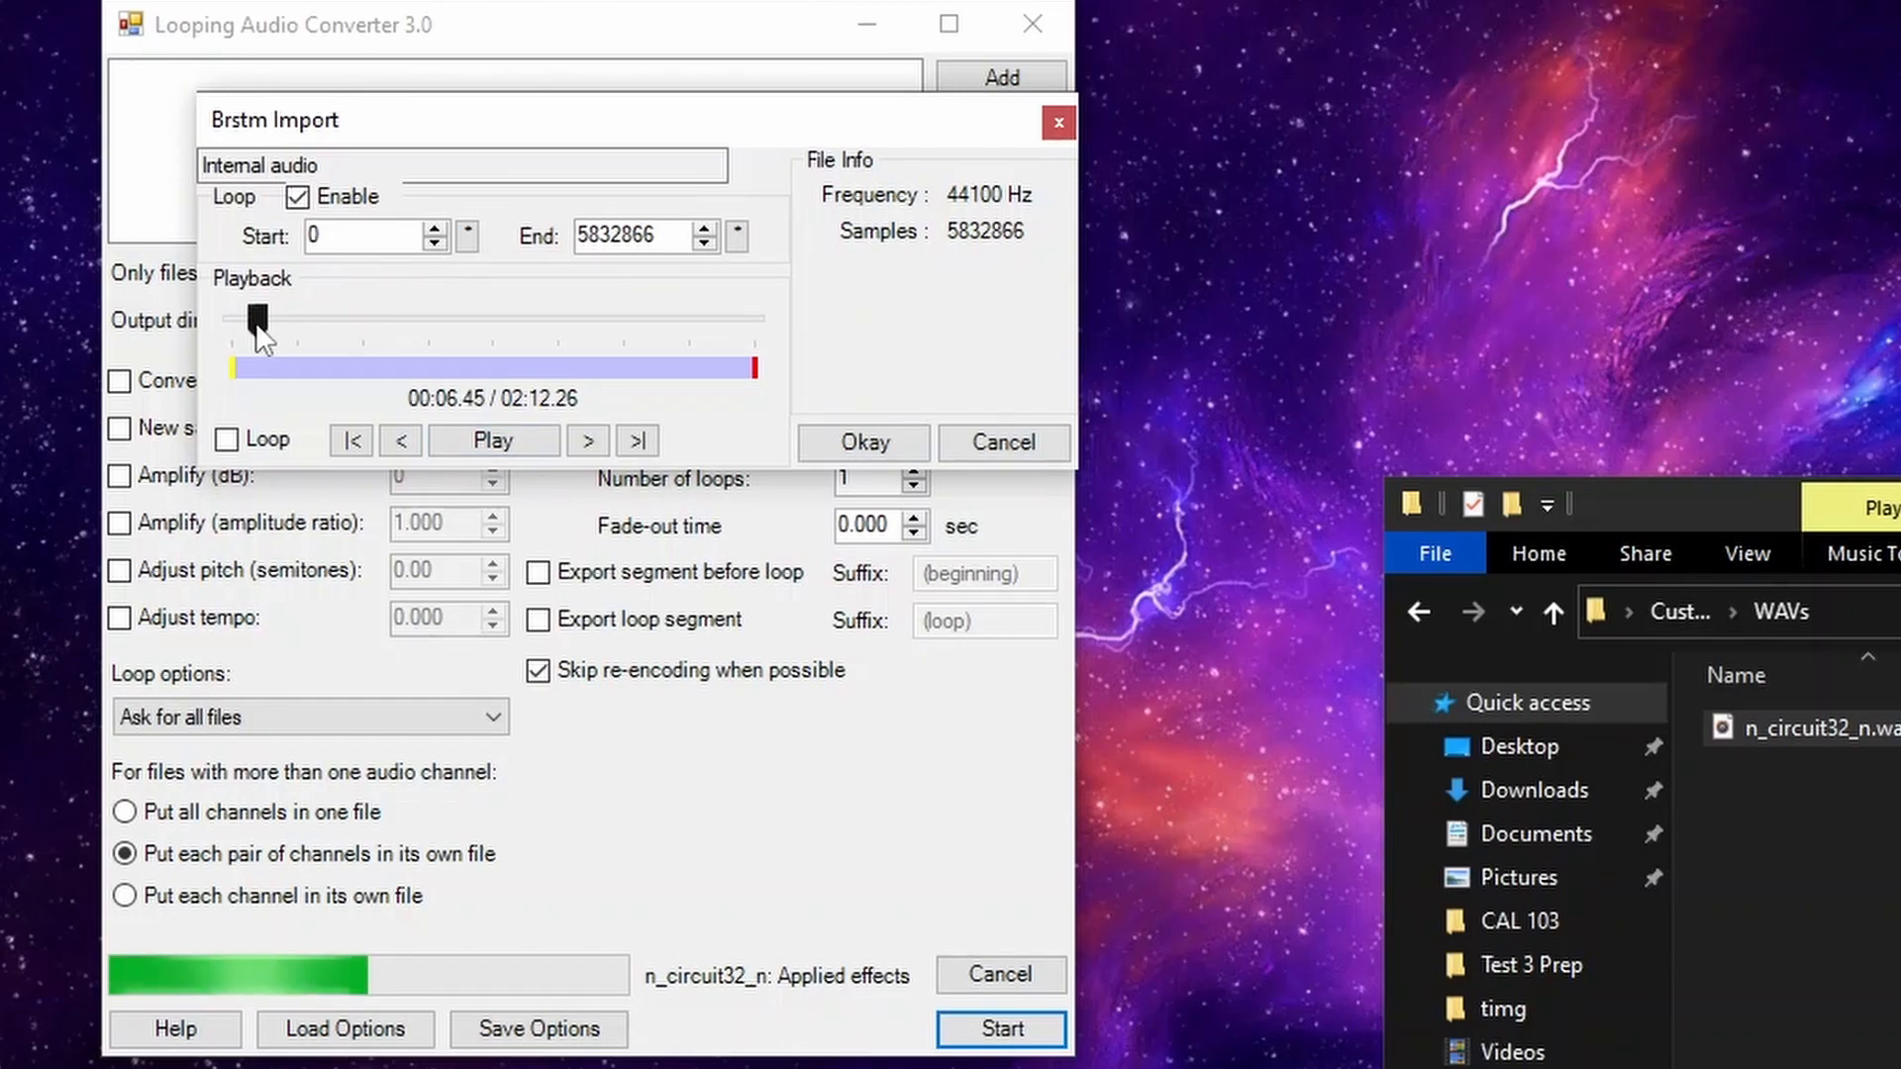
click(493, 442)
click(490, 441)
click(490, 443)
click(490, 444)
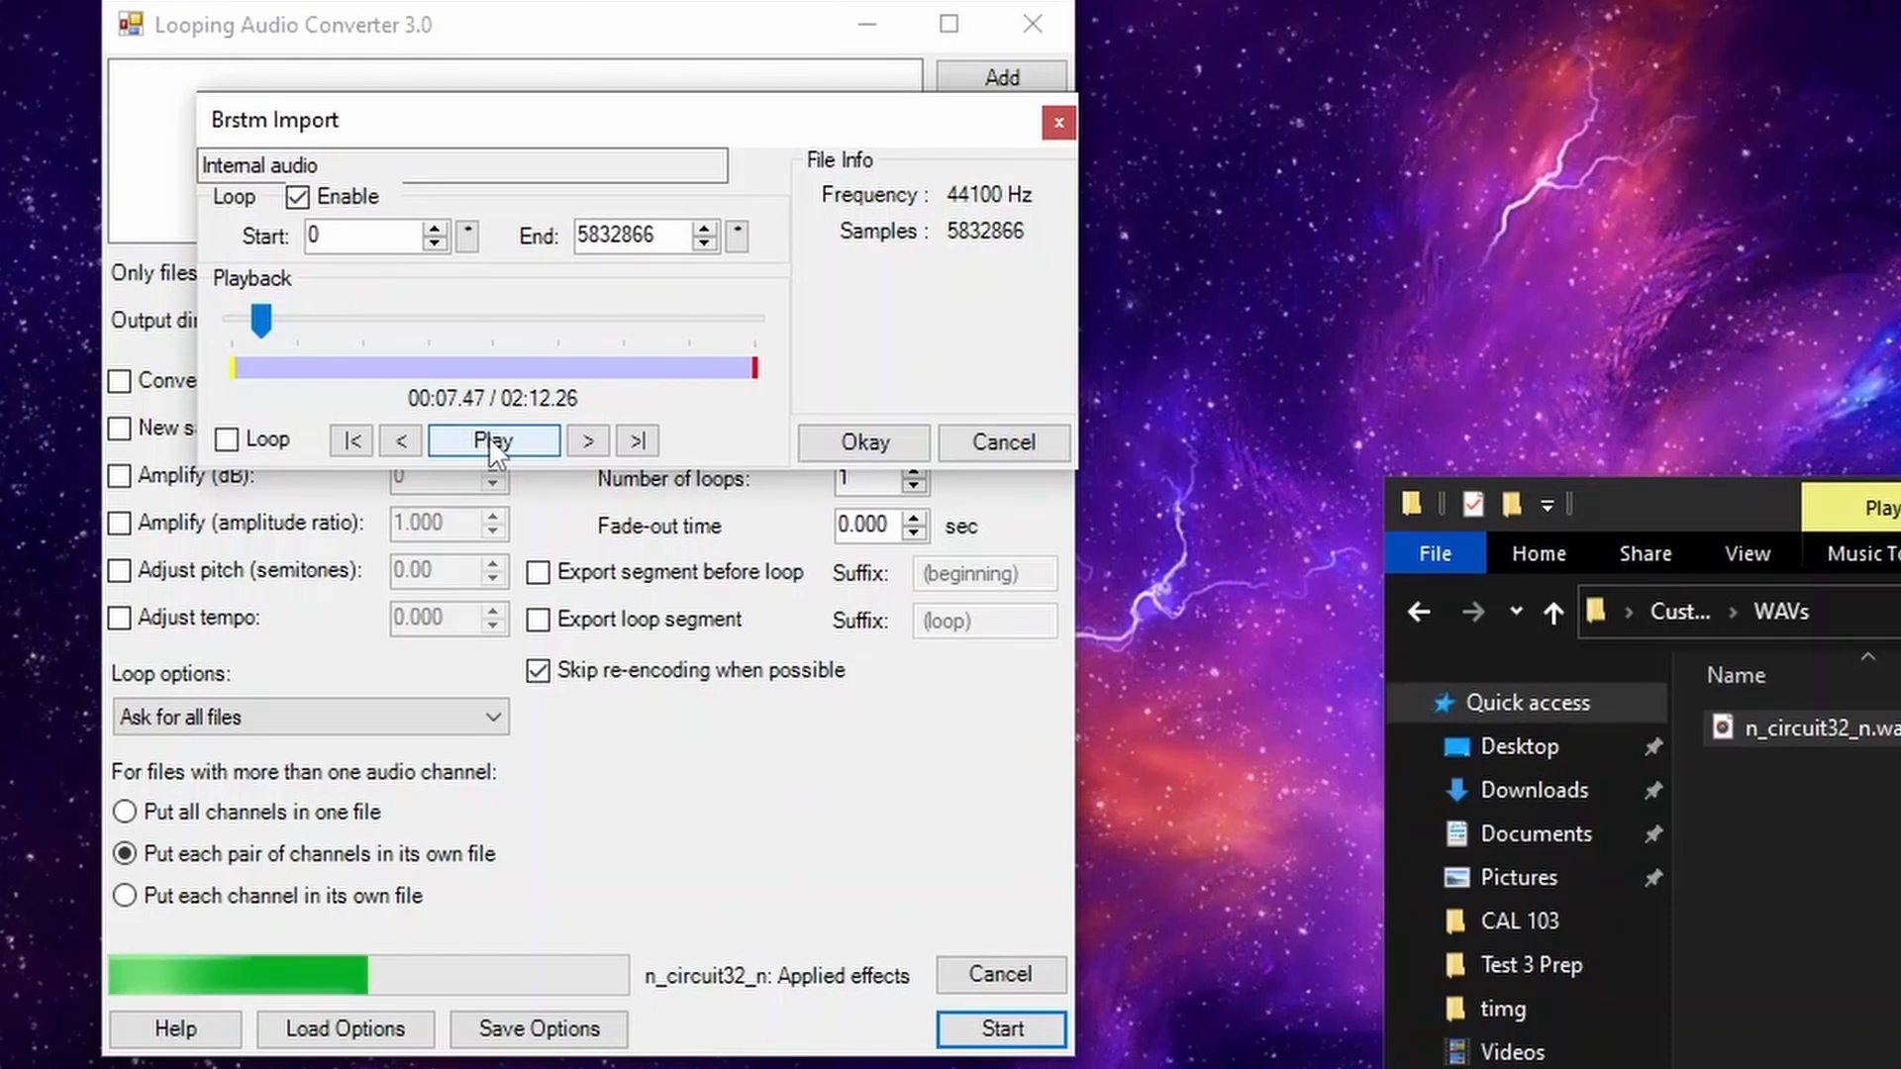
click(467, 237)
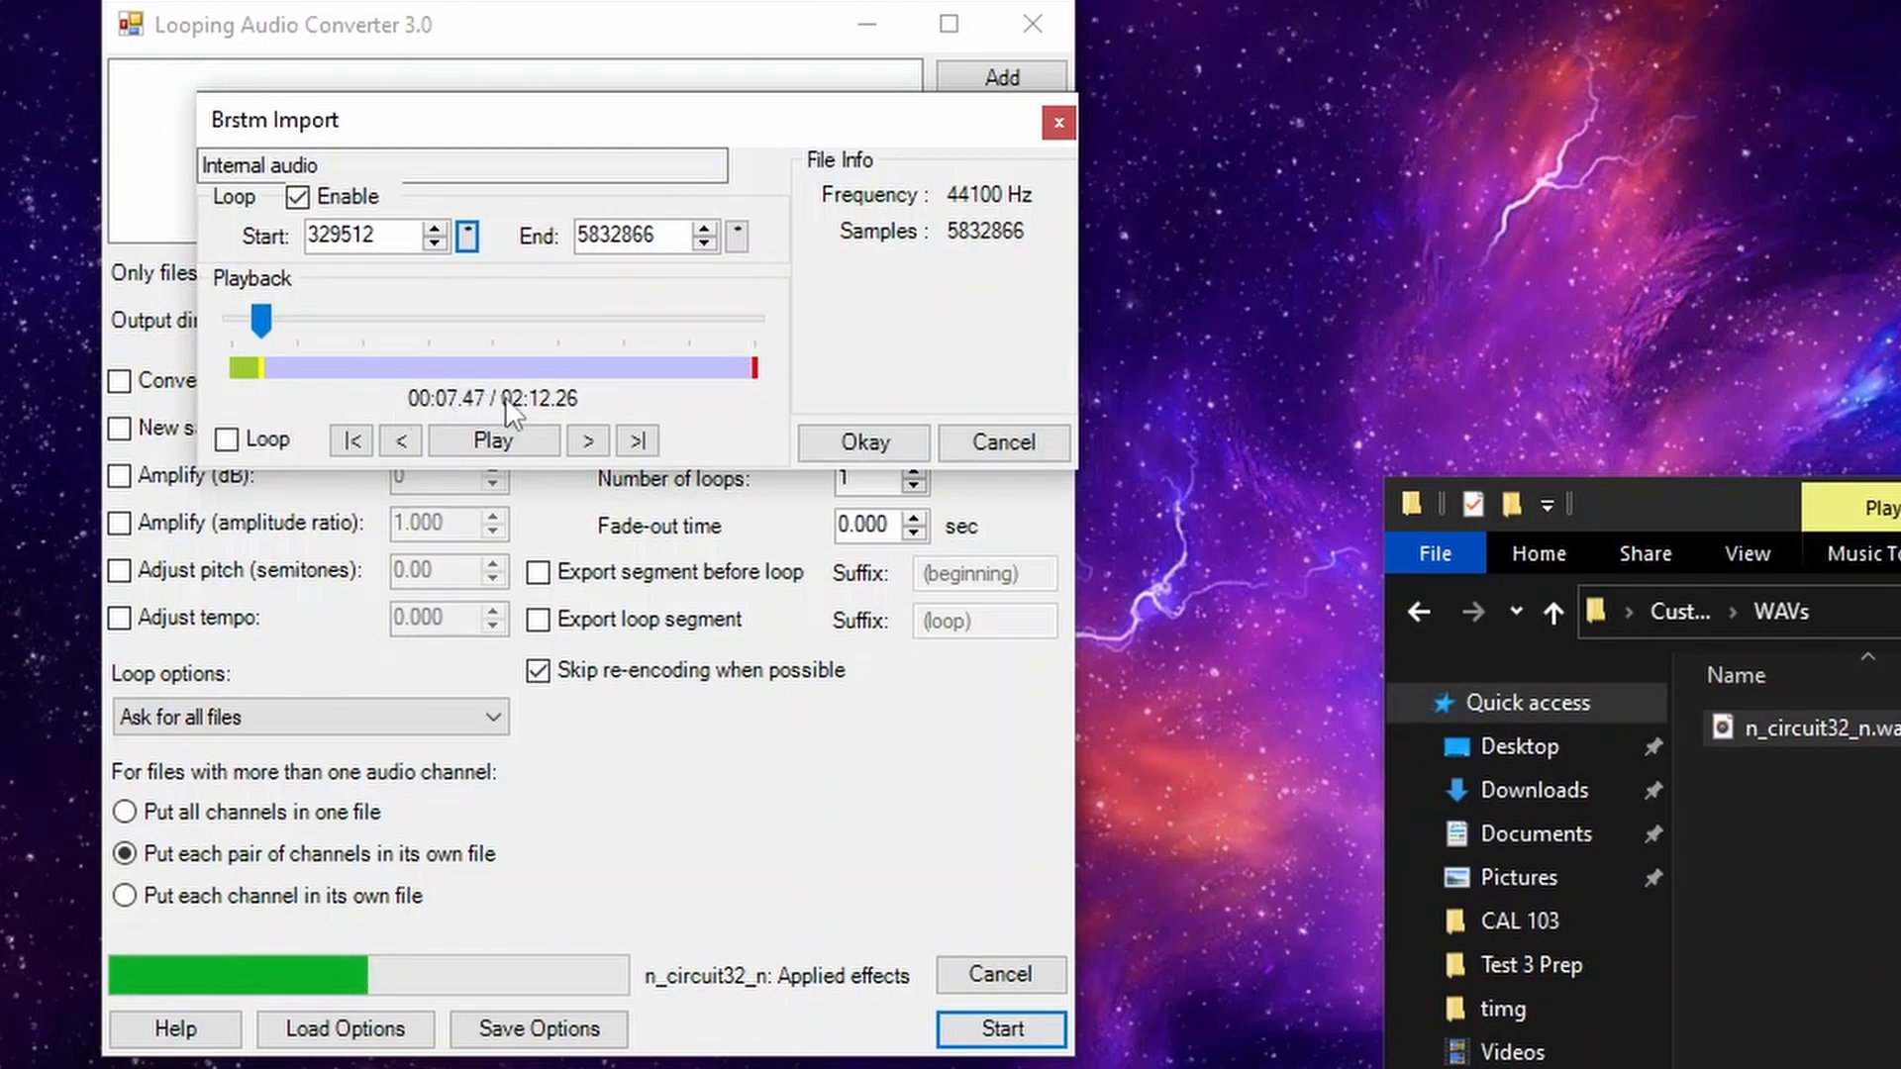
Step: Enable playback looping and listen to the loop transition from about 02:08 near the end of the track
click(226, 440)
click(740, 320)
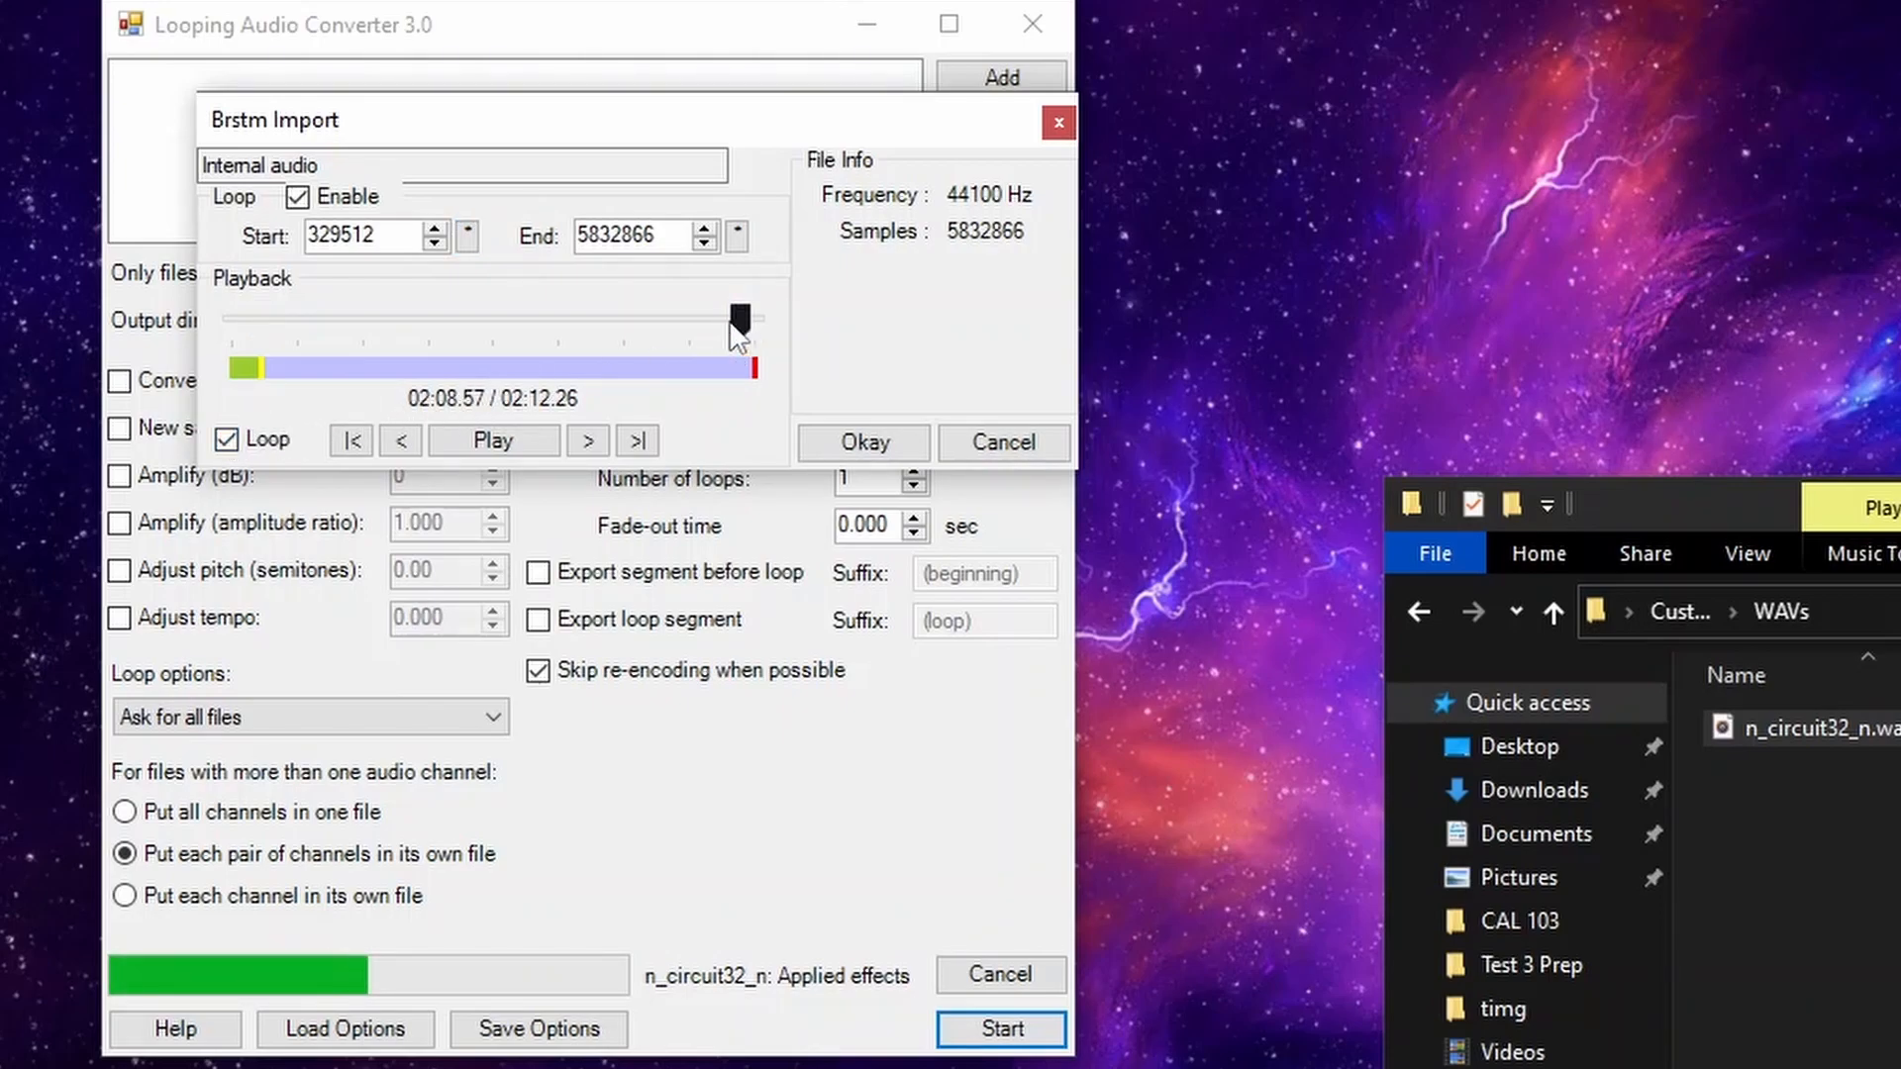
click(514, 436)
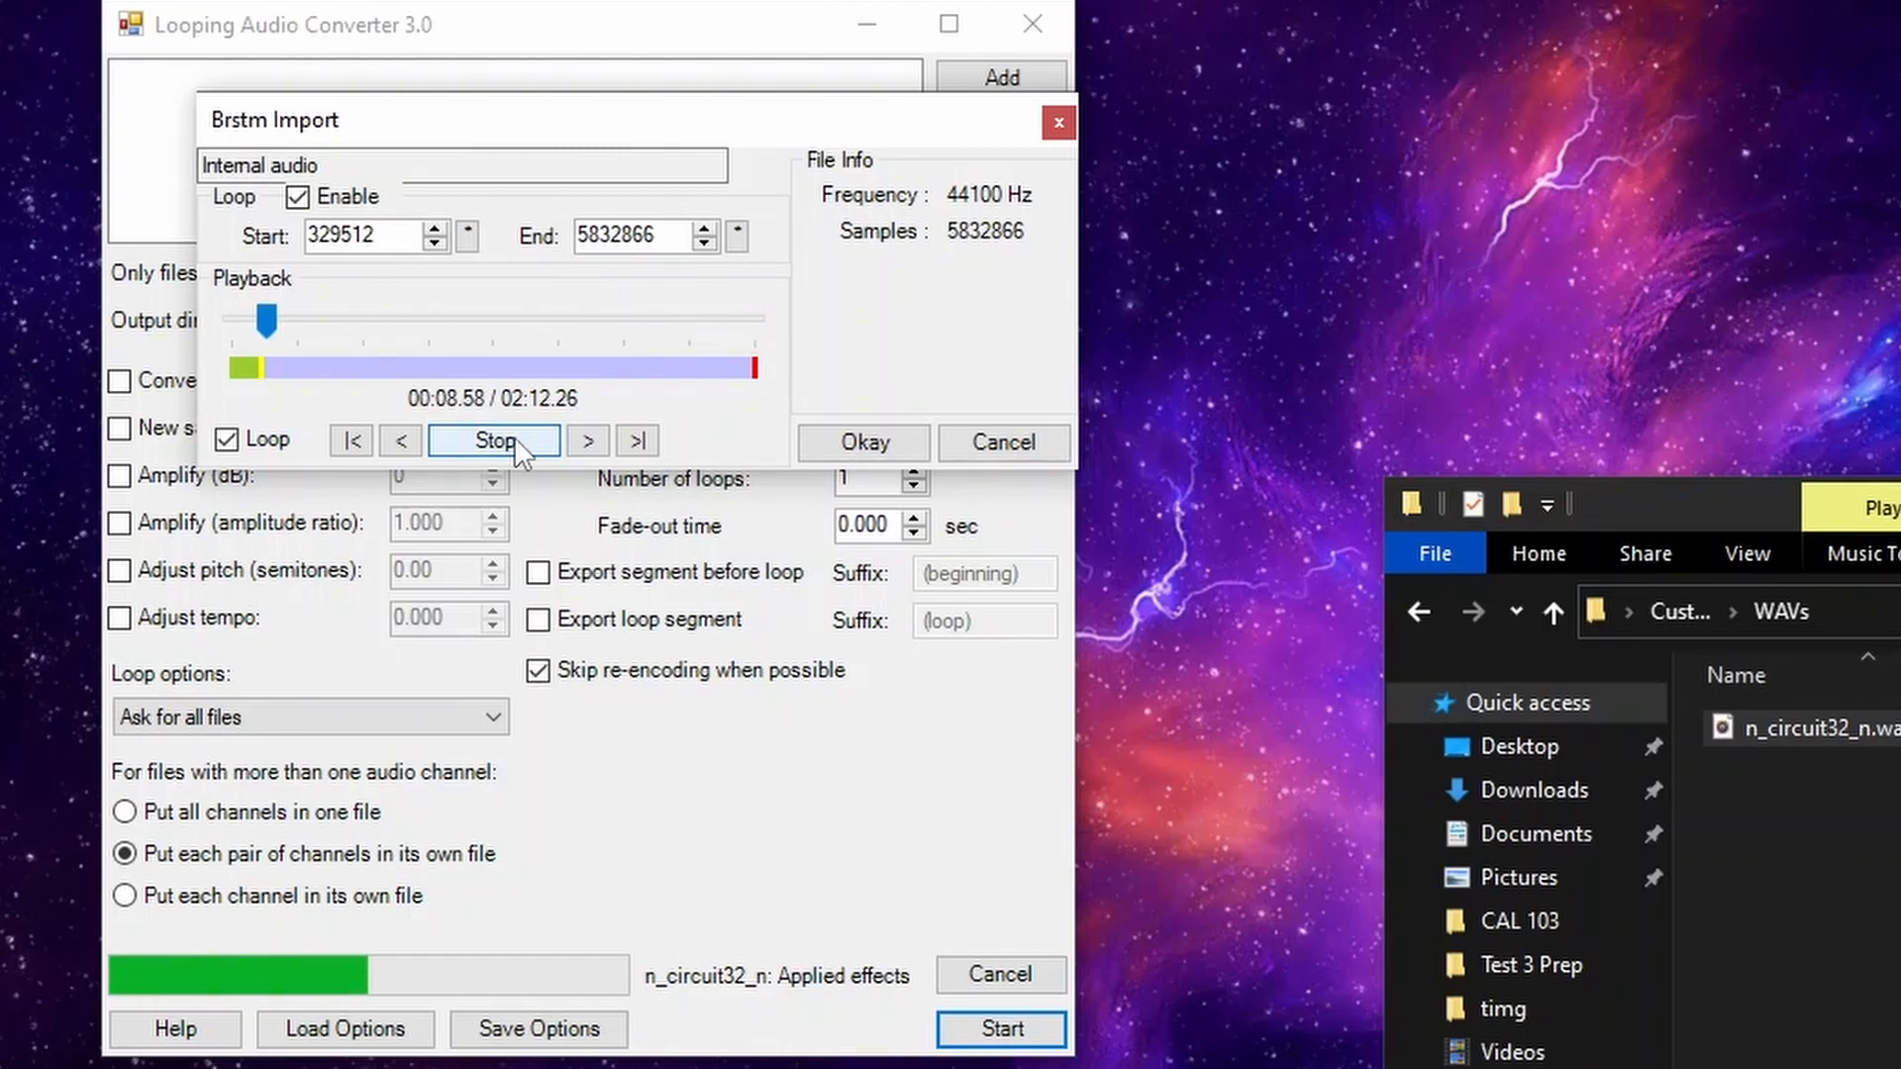
click(514, 437)
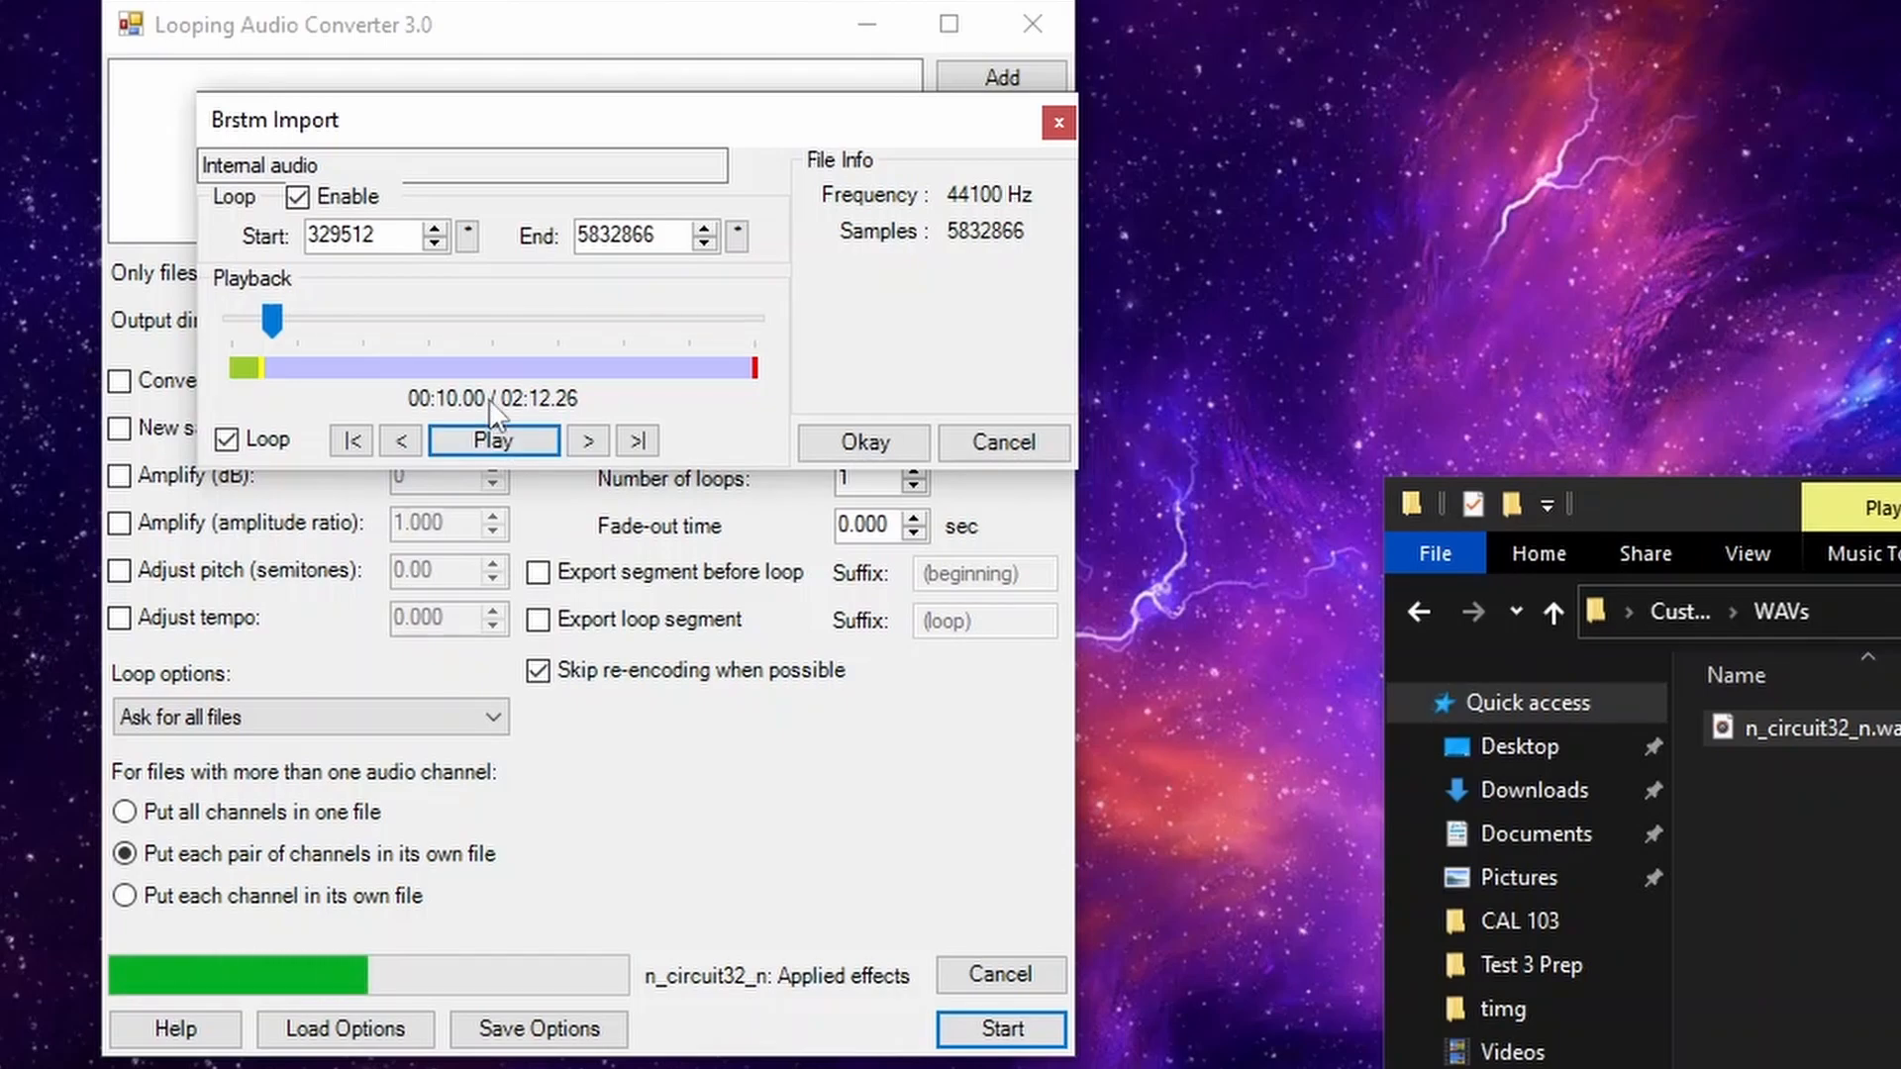
Step: Replay the opening around 00:07 and refine the loop start to sample 336164
click(261, 326)
click(257, 327)
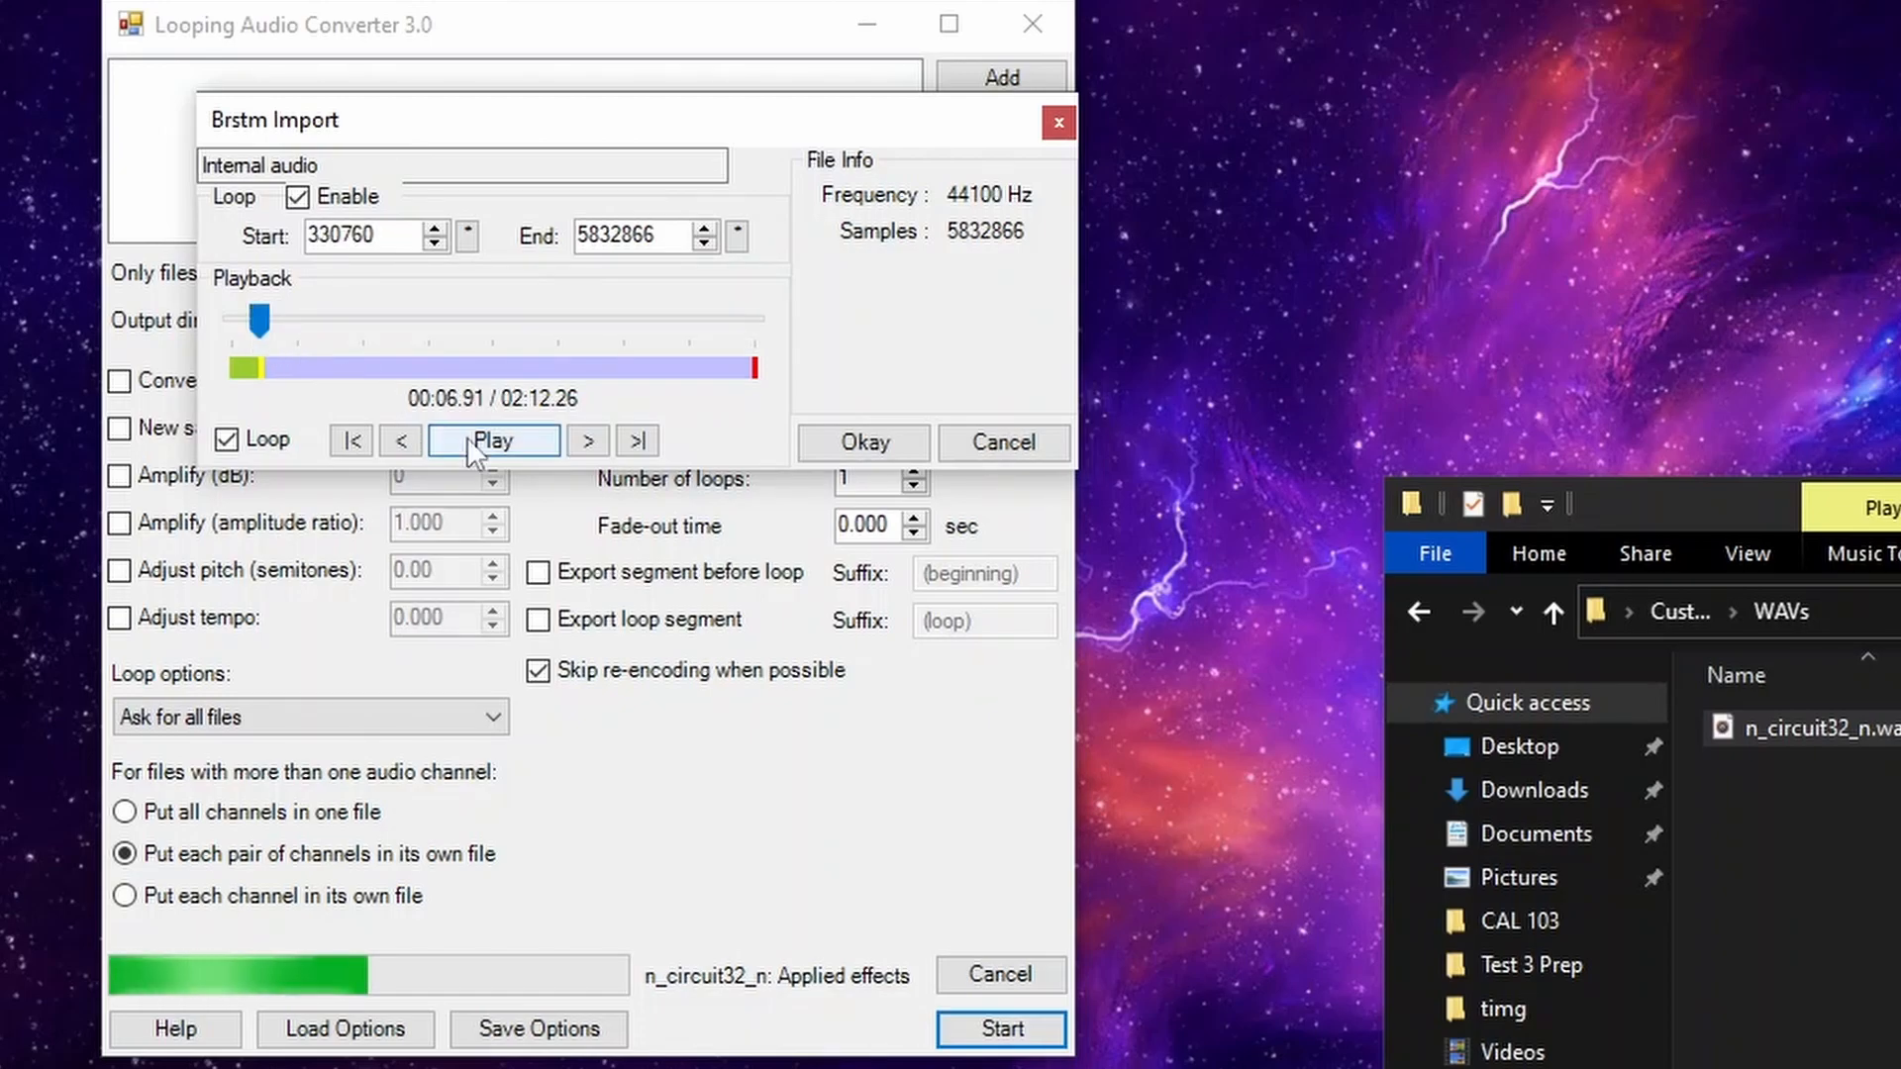
click(487, 444)
click(487, 444)
click(467, 238)
Step: Check the loop transition by playing from just before the track's end, and accept the loop points to finish the conversion
click(487, 441)
click(750, 322)
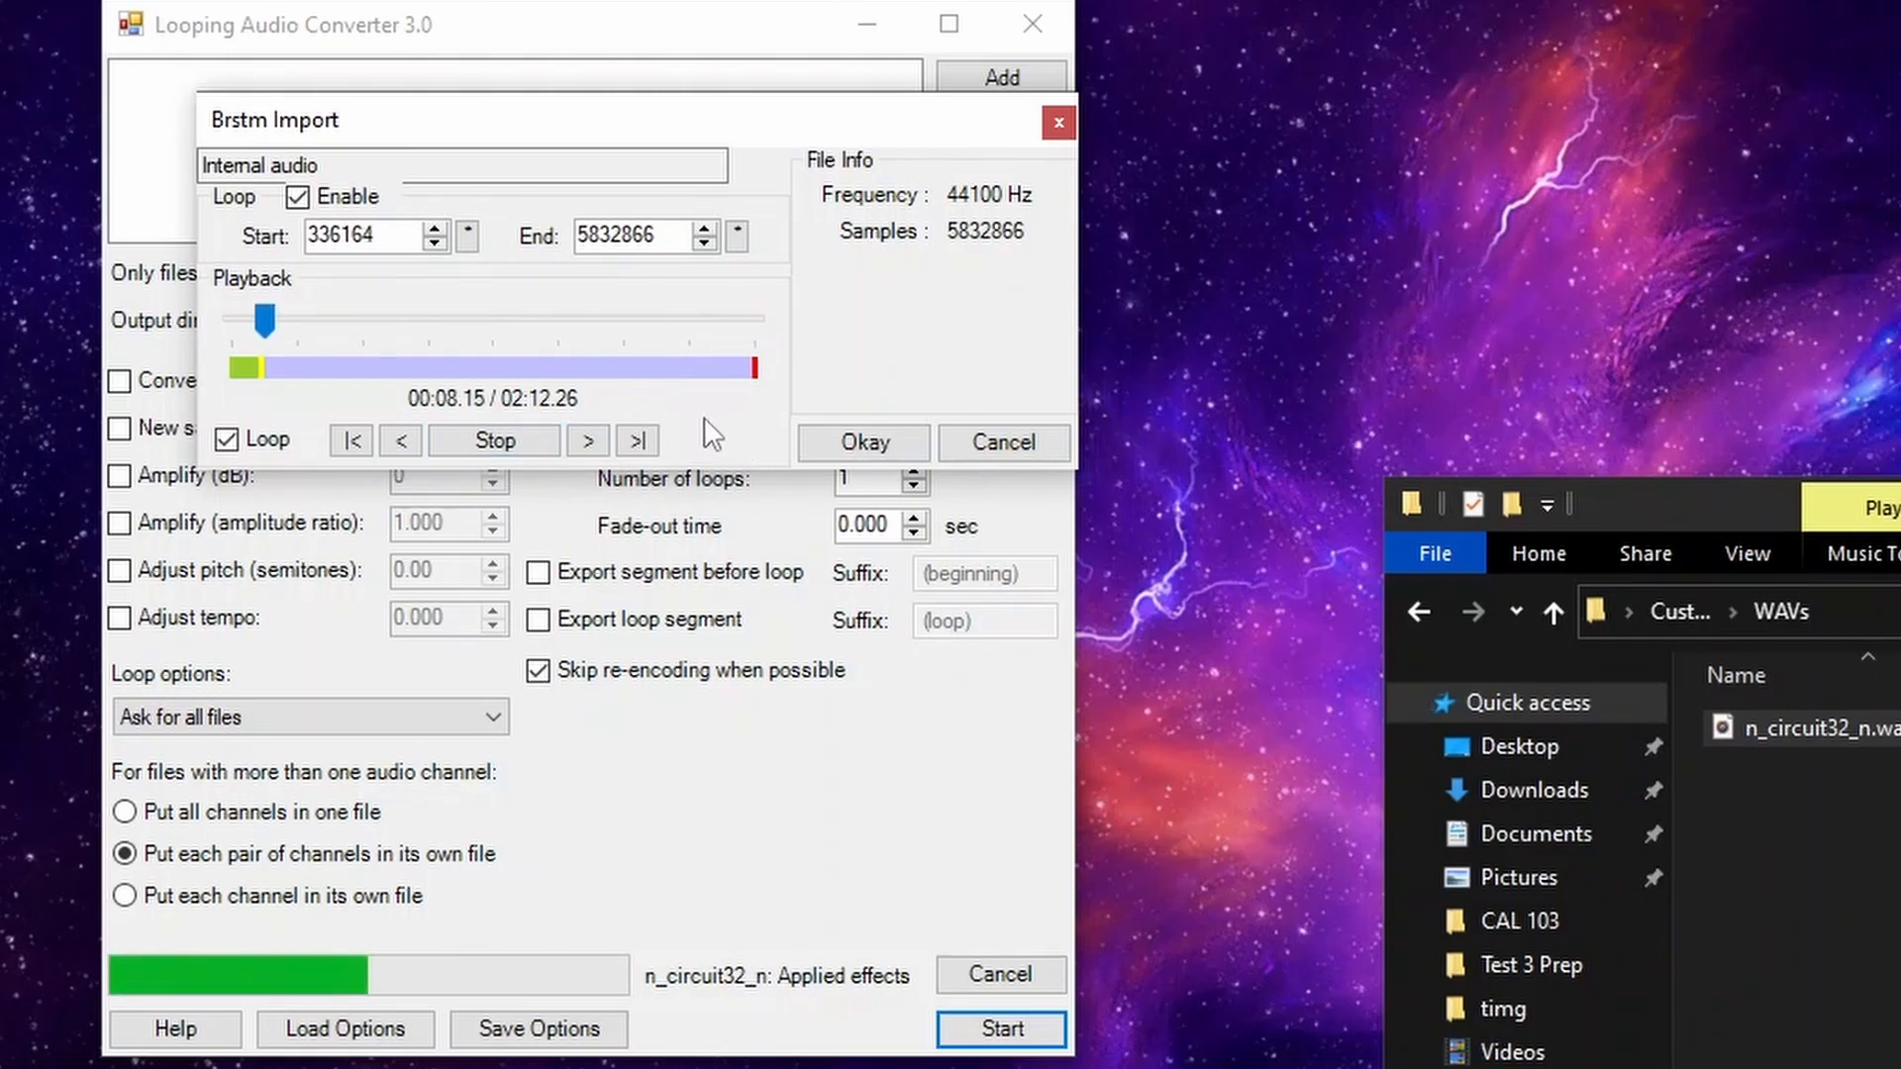
click(543, 443)
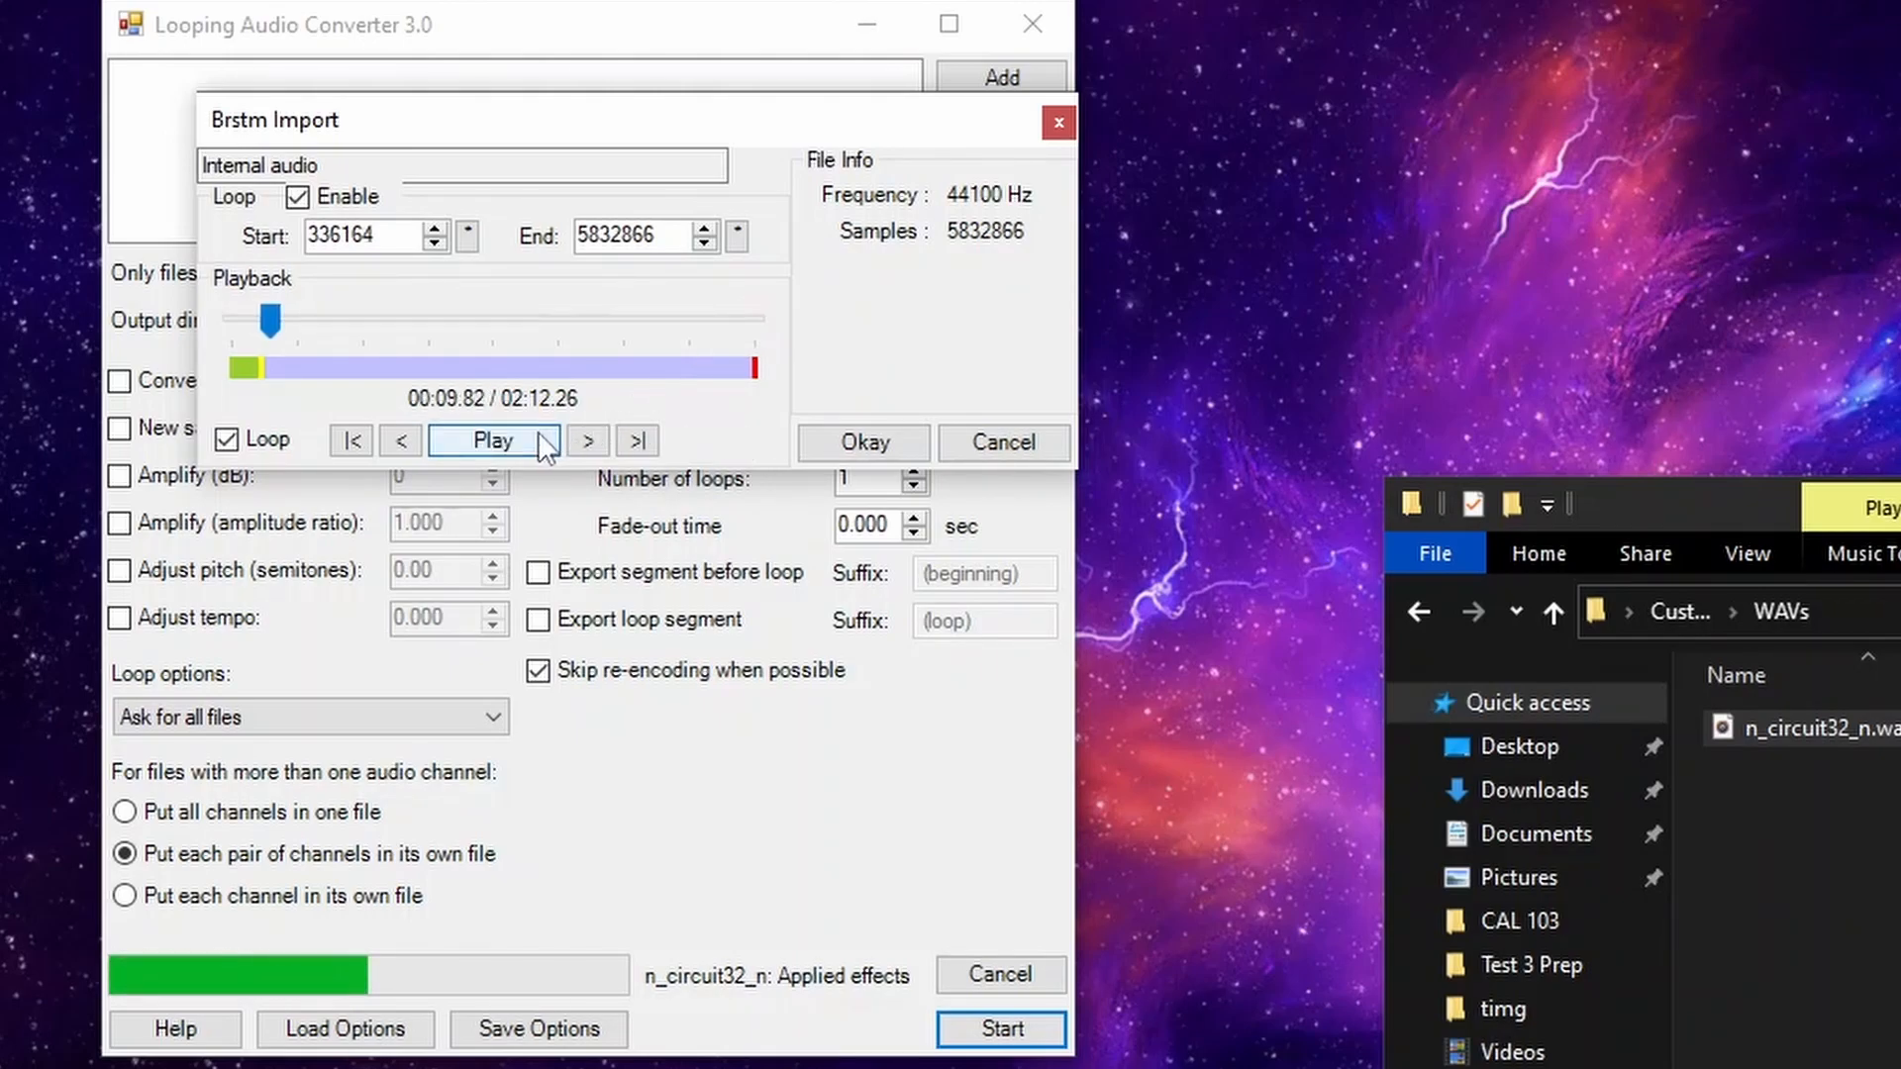
click(544, 442)
click(749, 319)
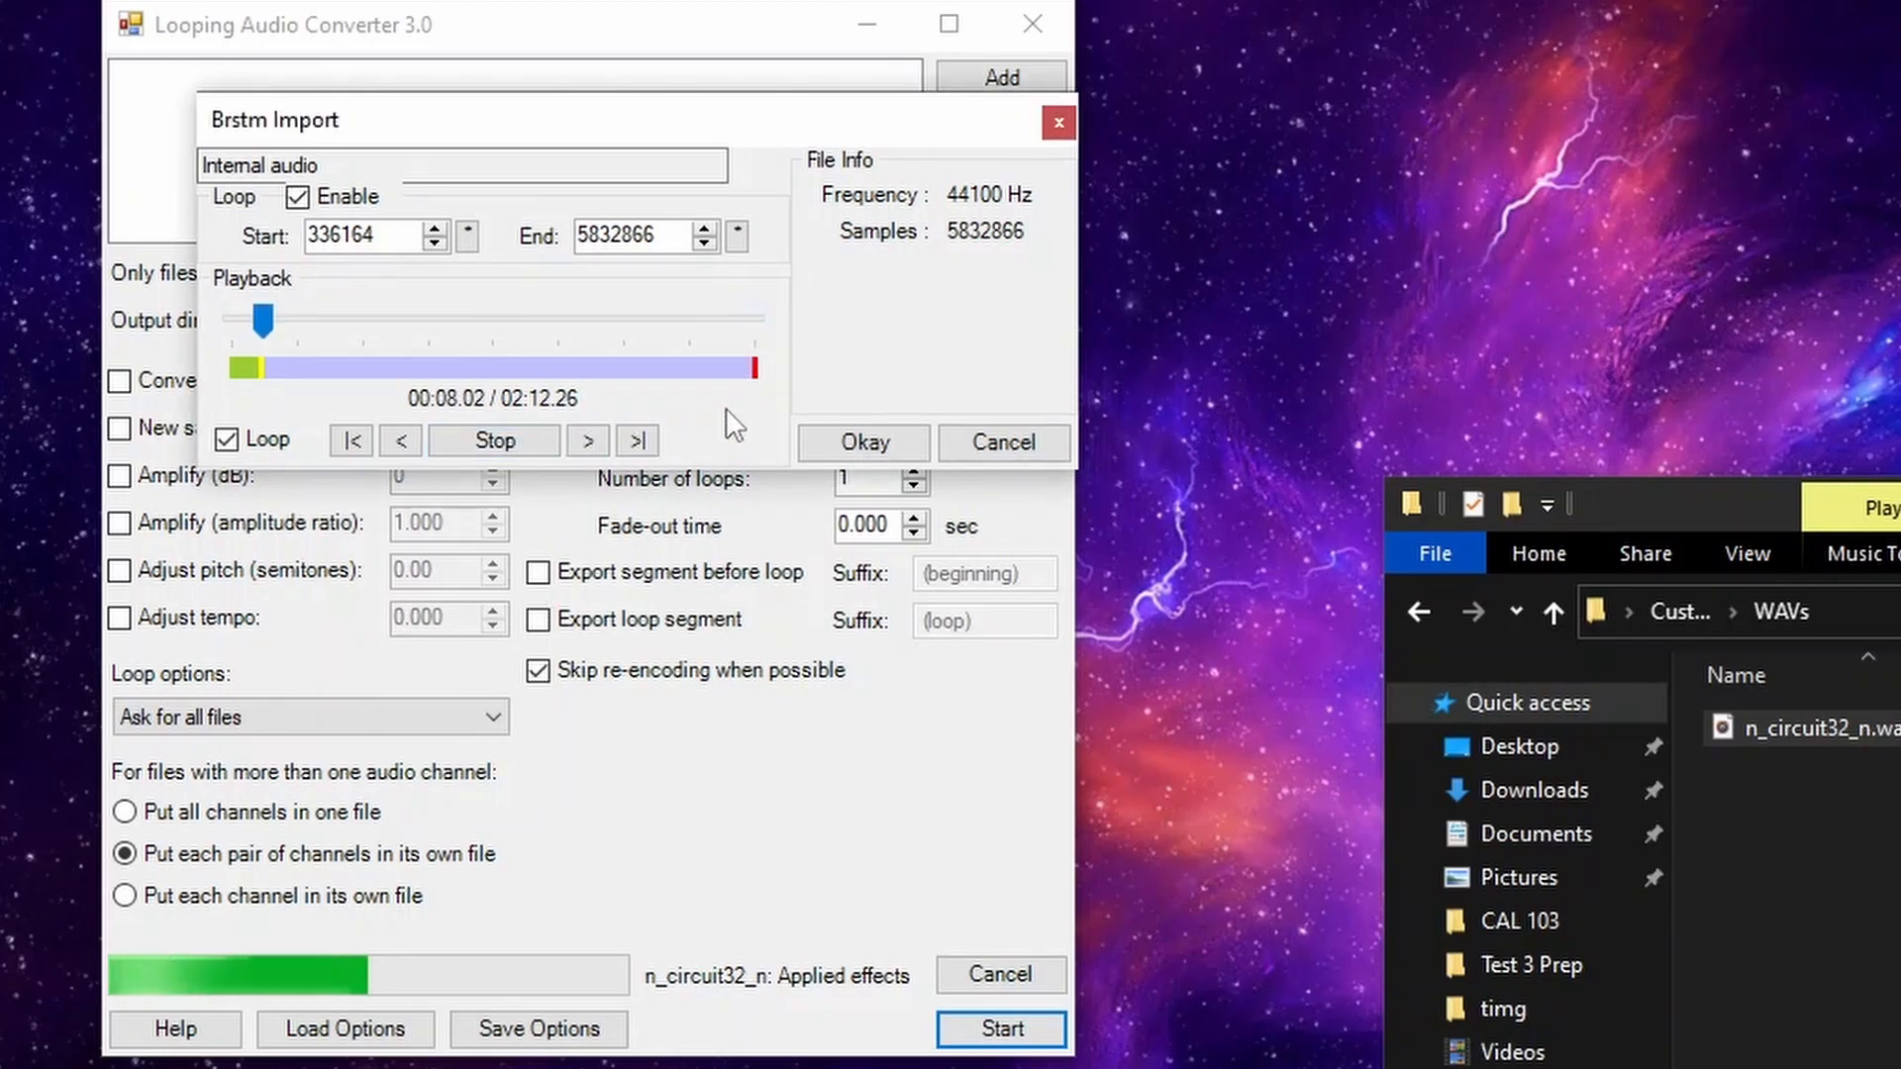
click(546, 441)
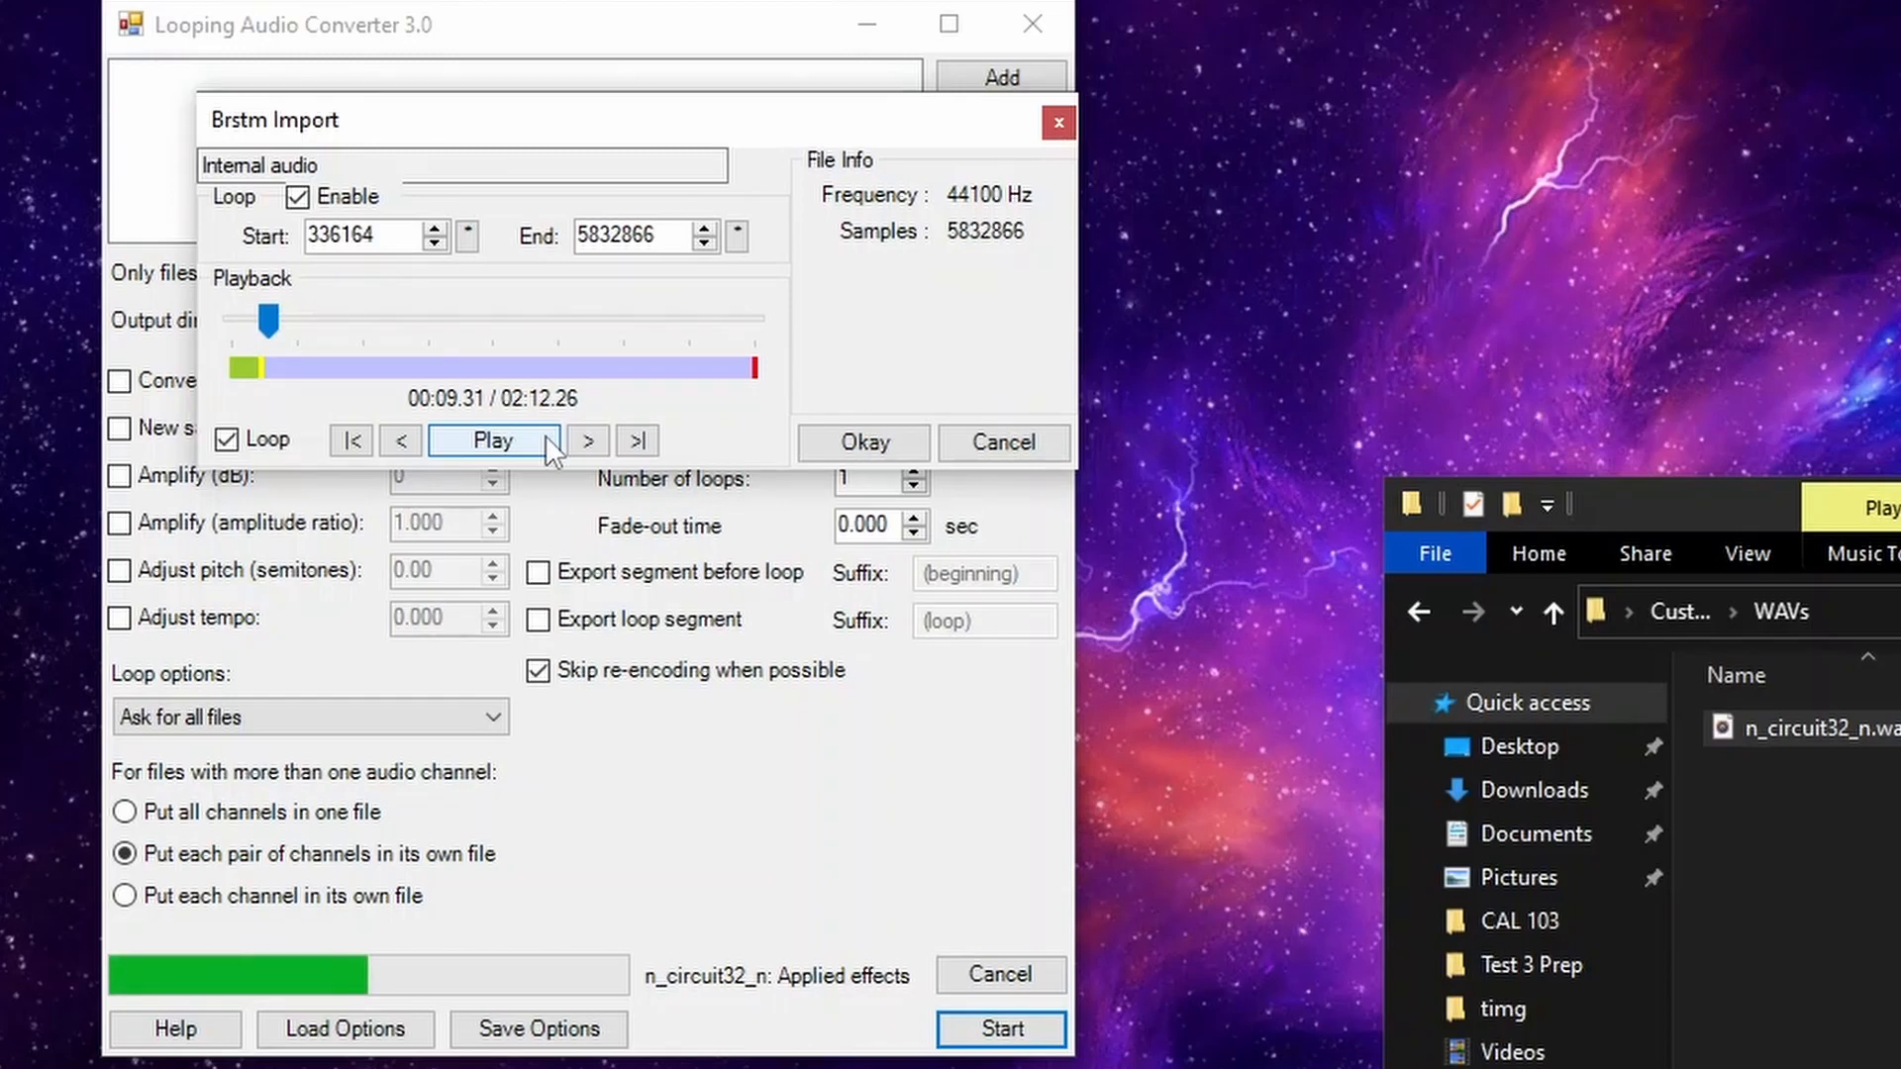
click(867, 441)
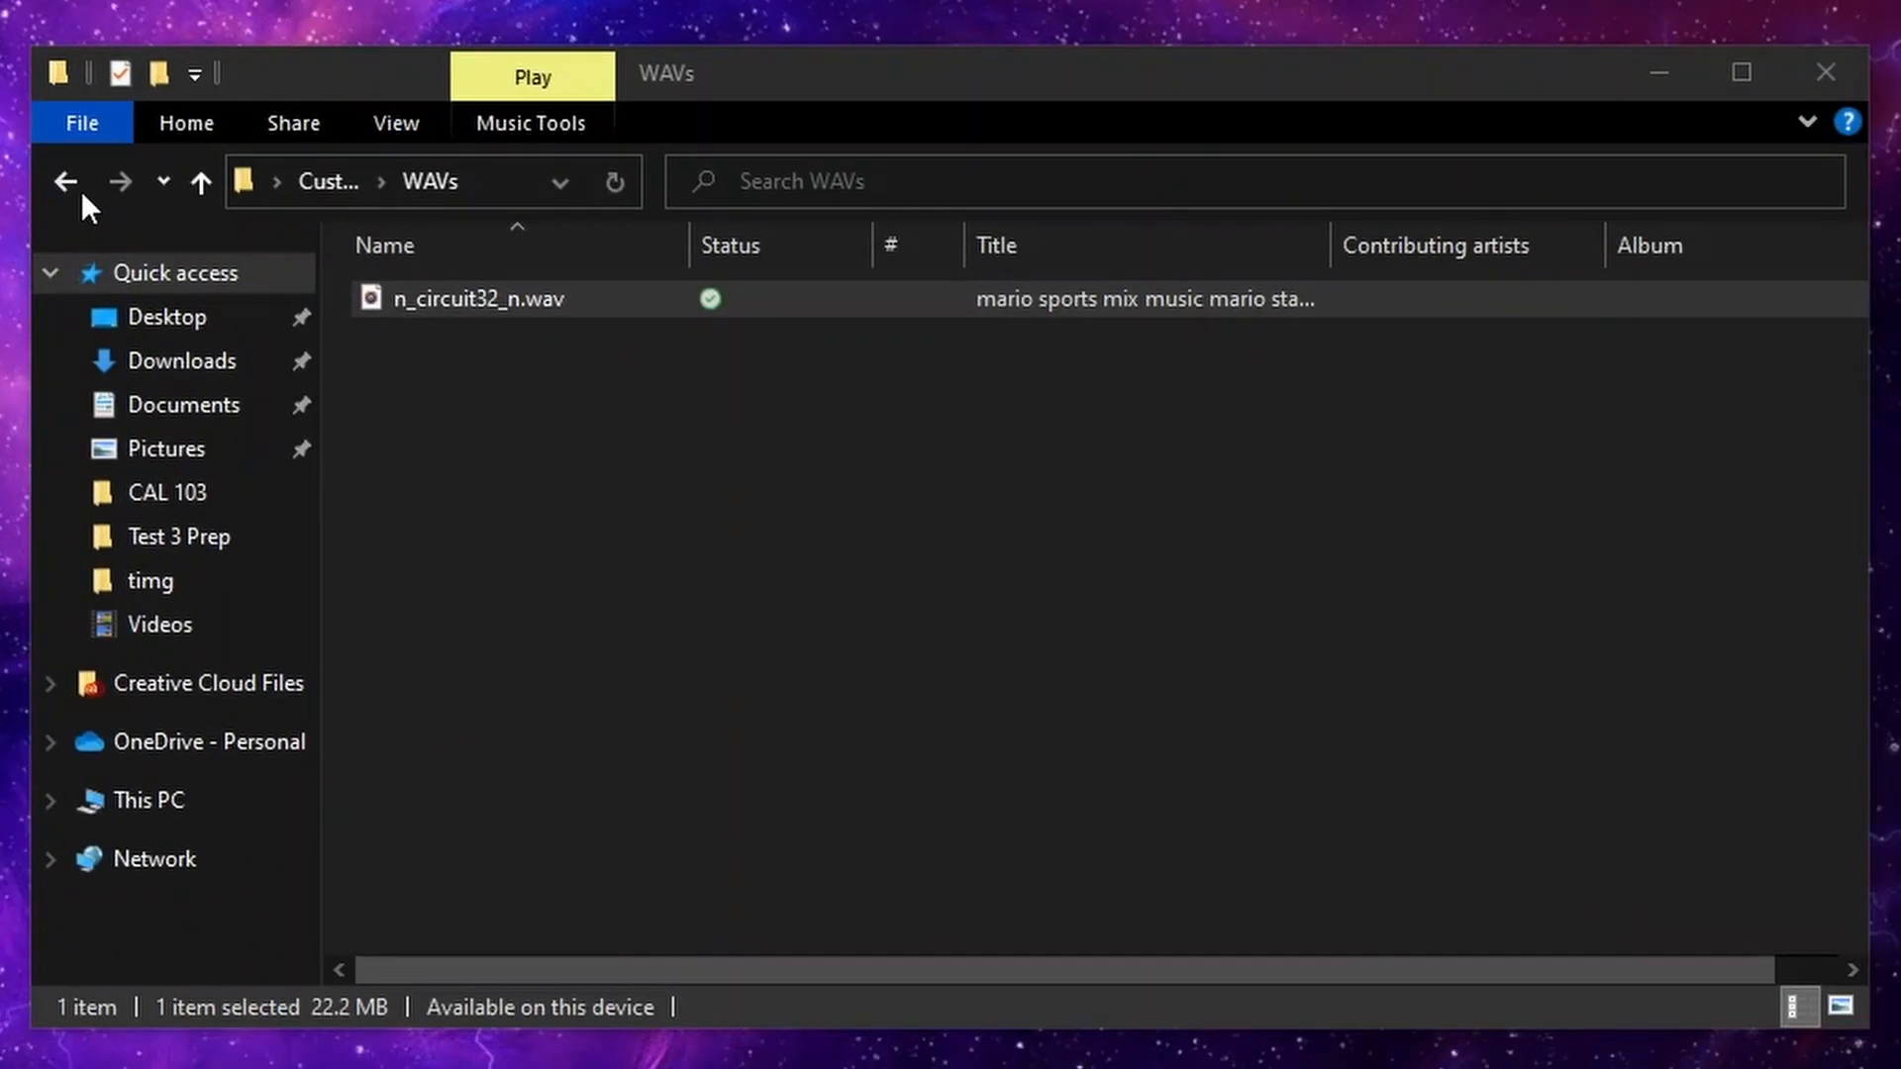
Step: Go to the BRSTMs folder inside Custom Music and open n_circuit32_n.brstm in BrawlCrate
click(79, 188)
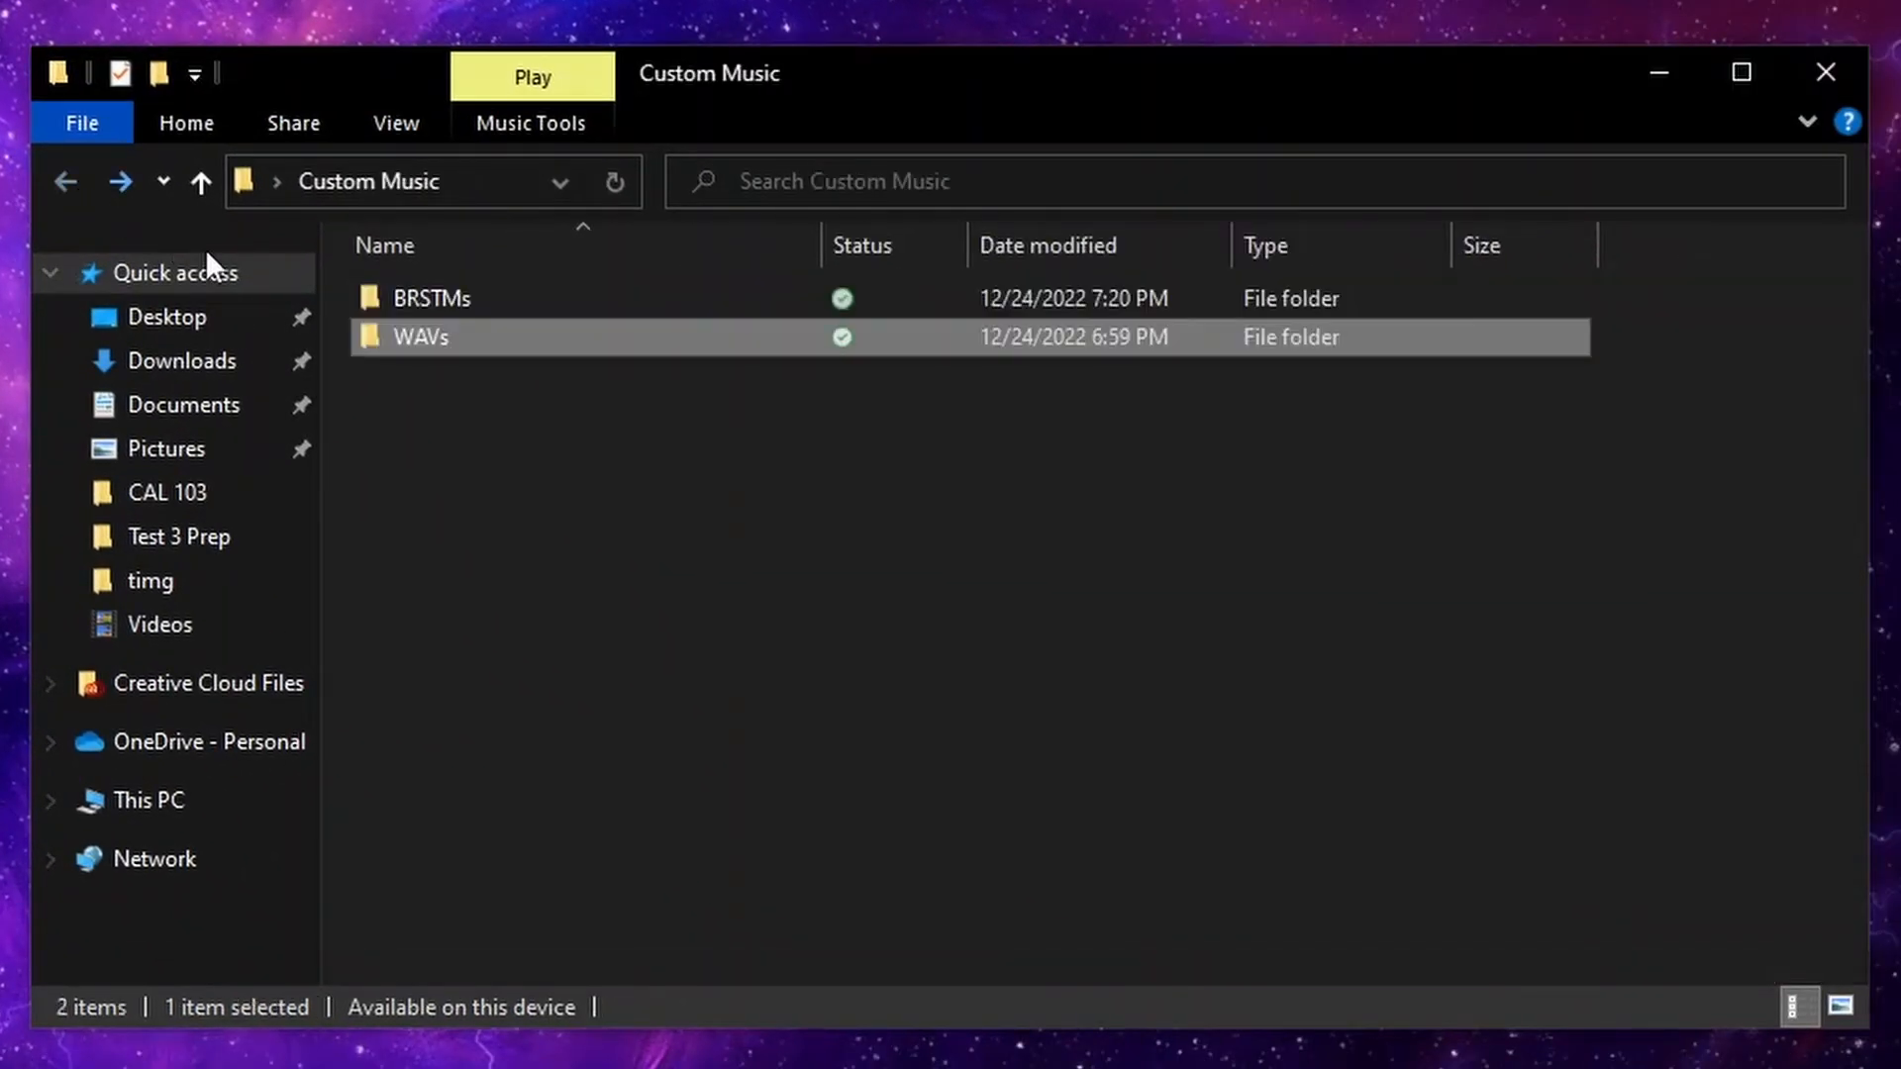
double_click(398, 299)
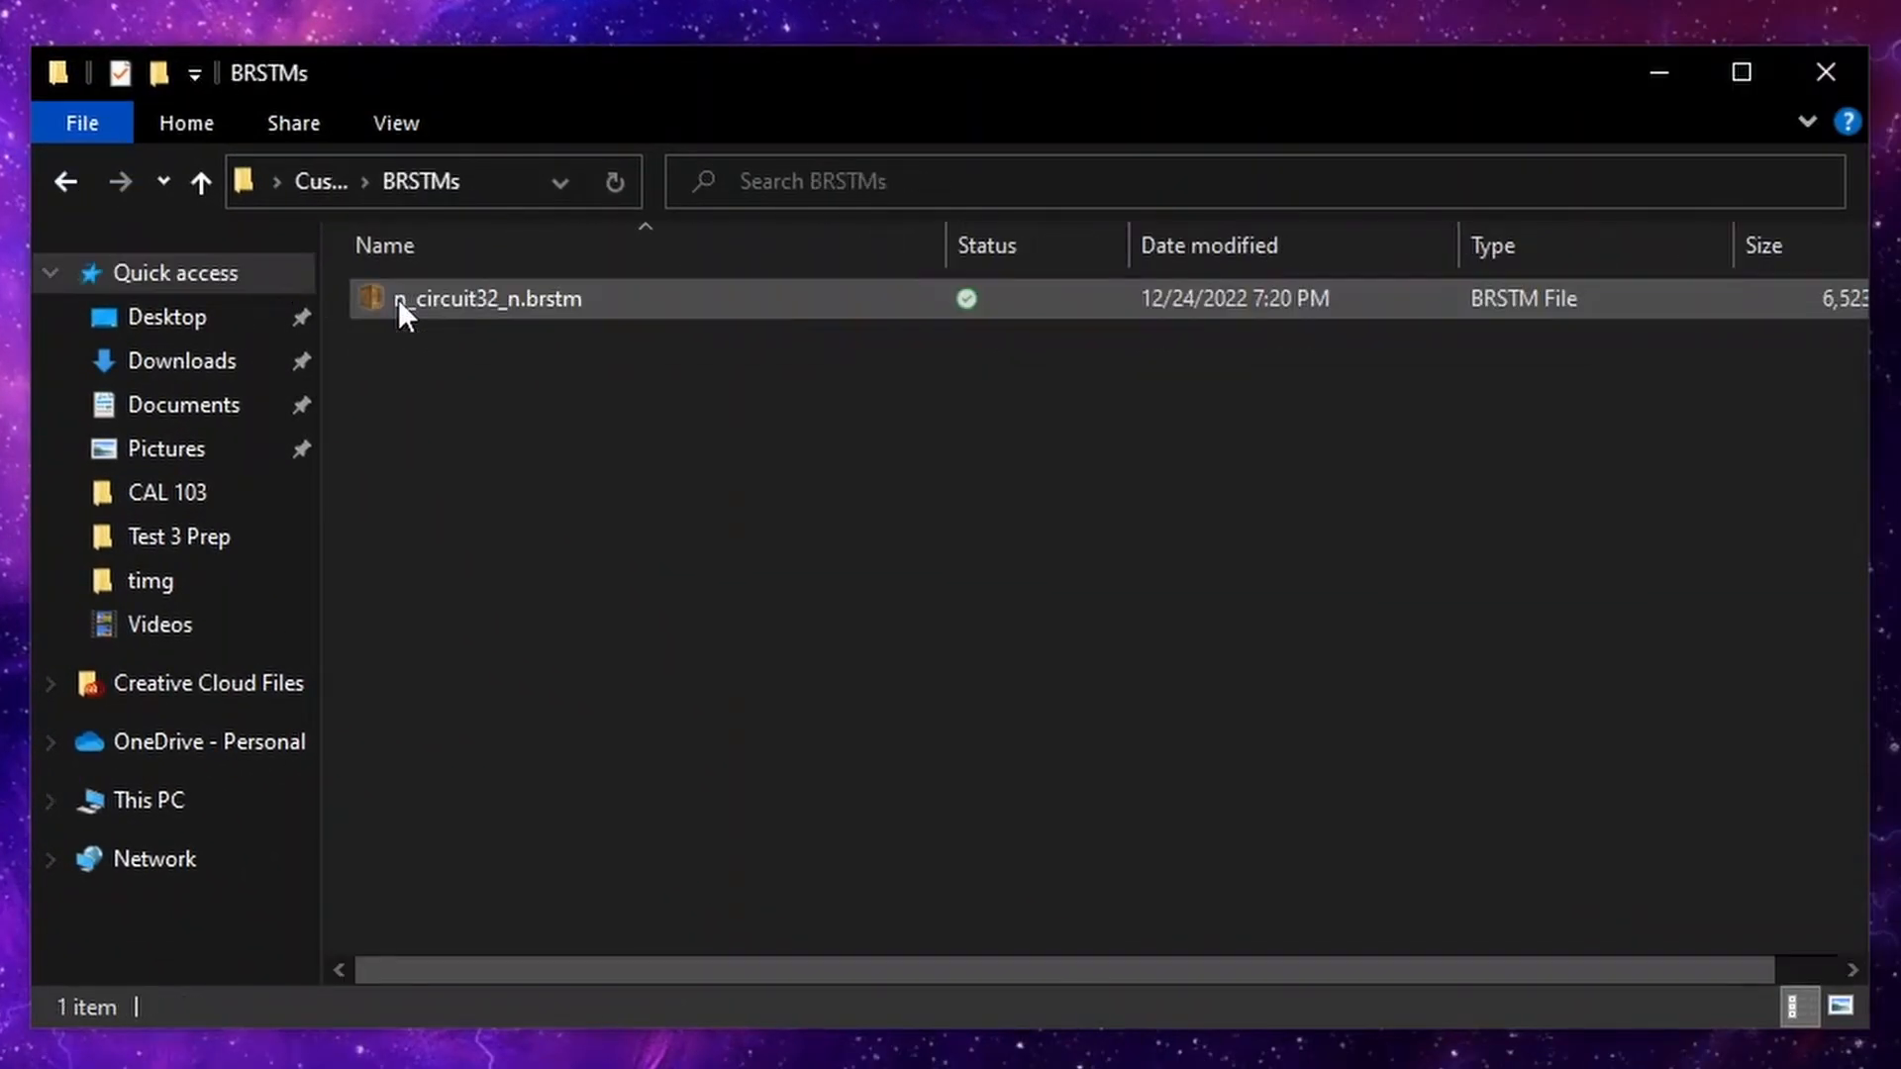
click(454, 307)
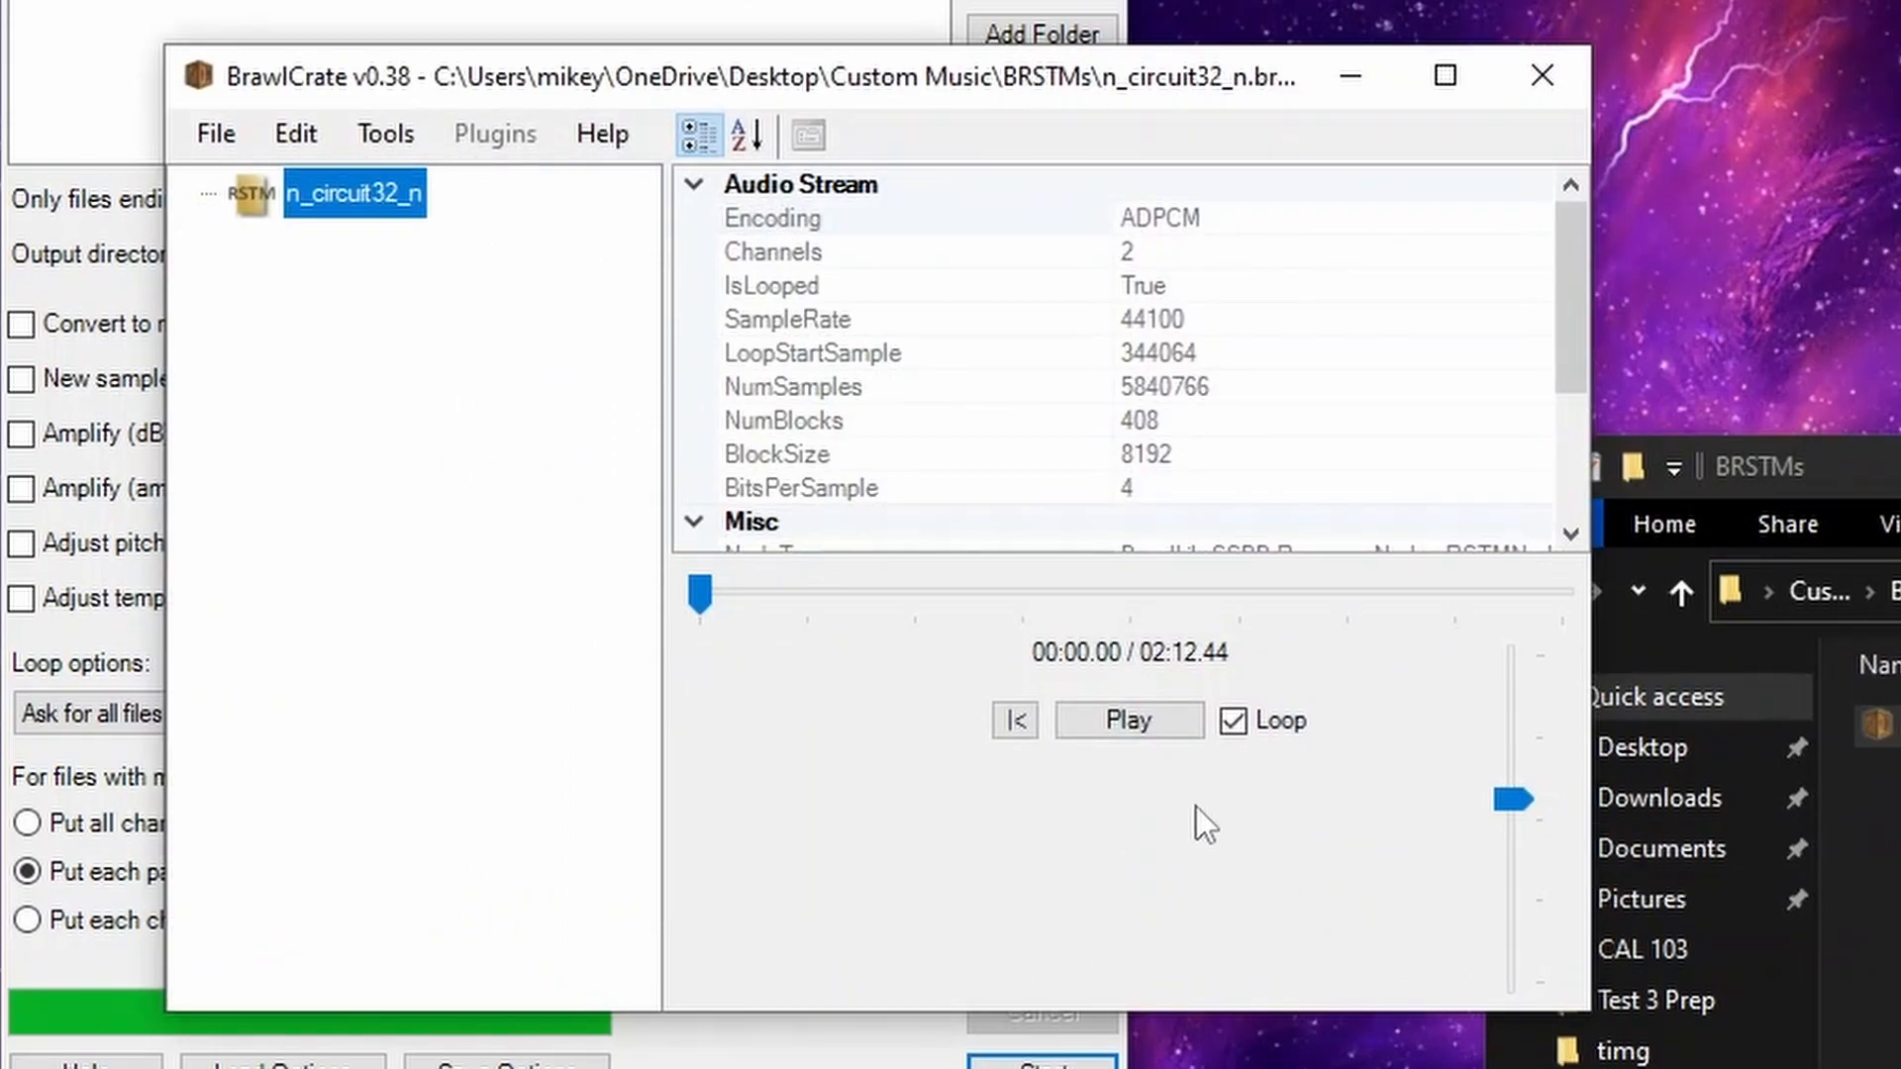
Step: Play the converted BRSTM from its start and near its end to check how it loops
click(1142, 740)
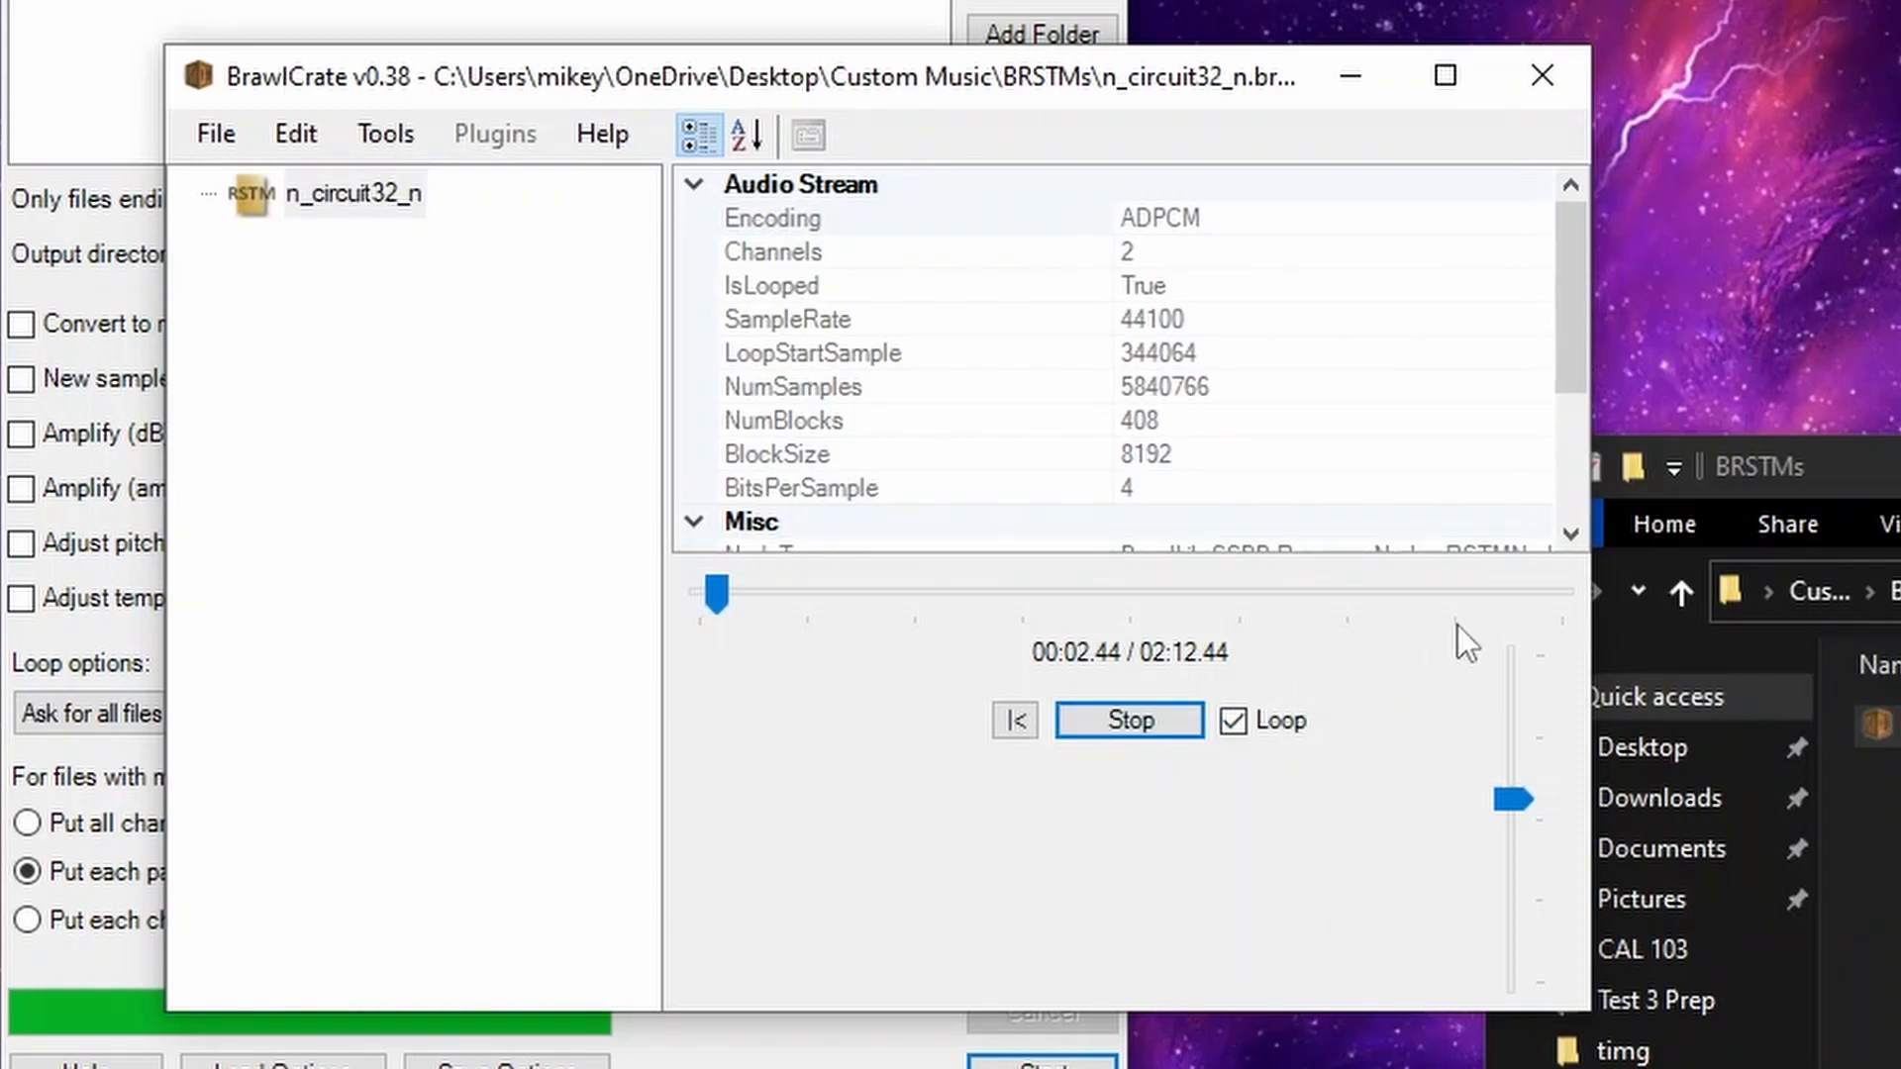
click(1547, 594)
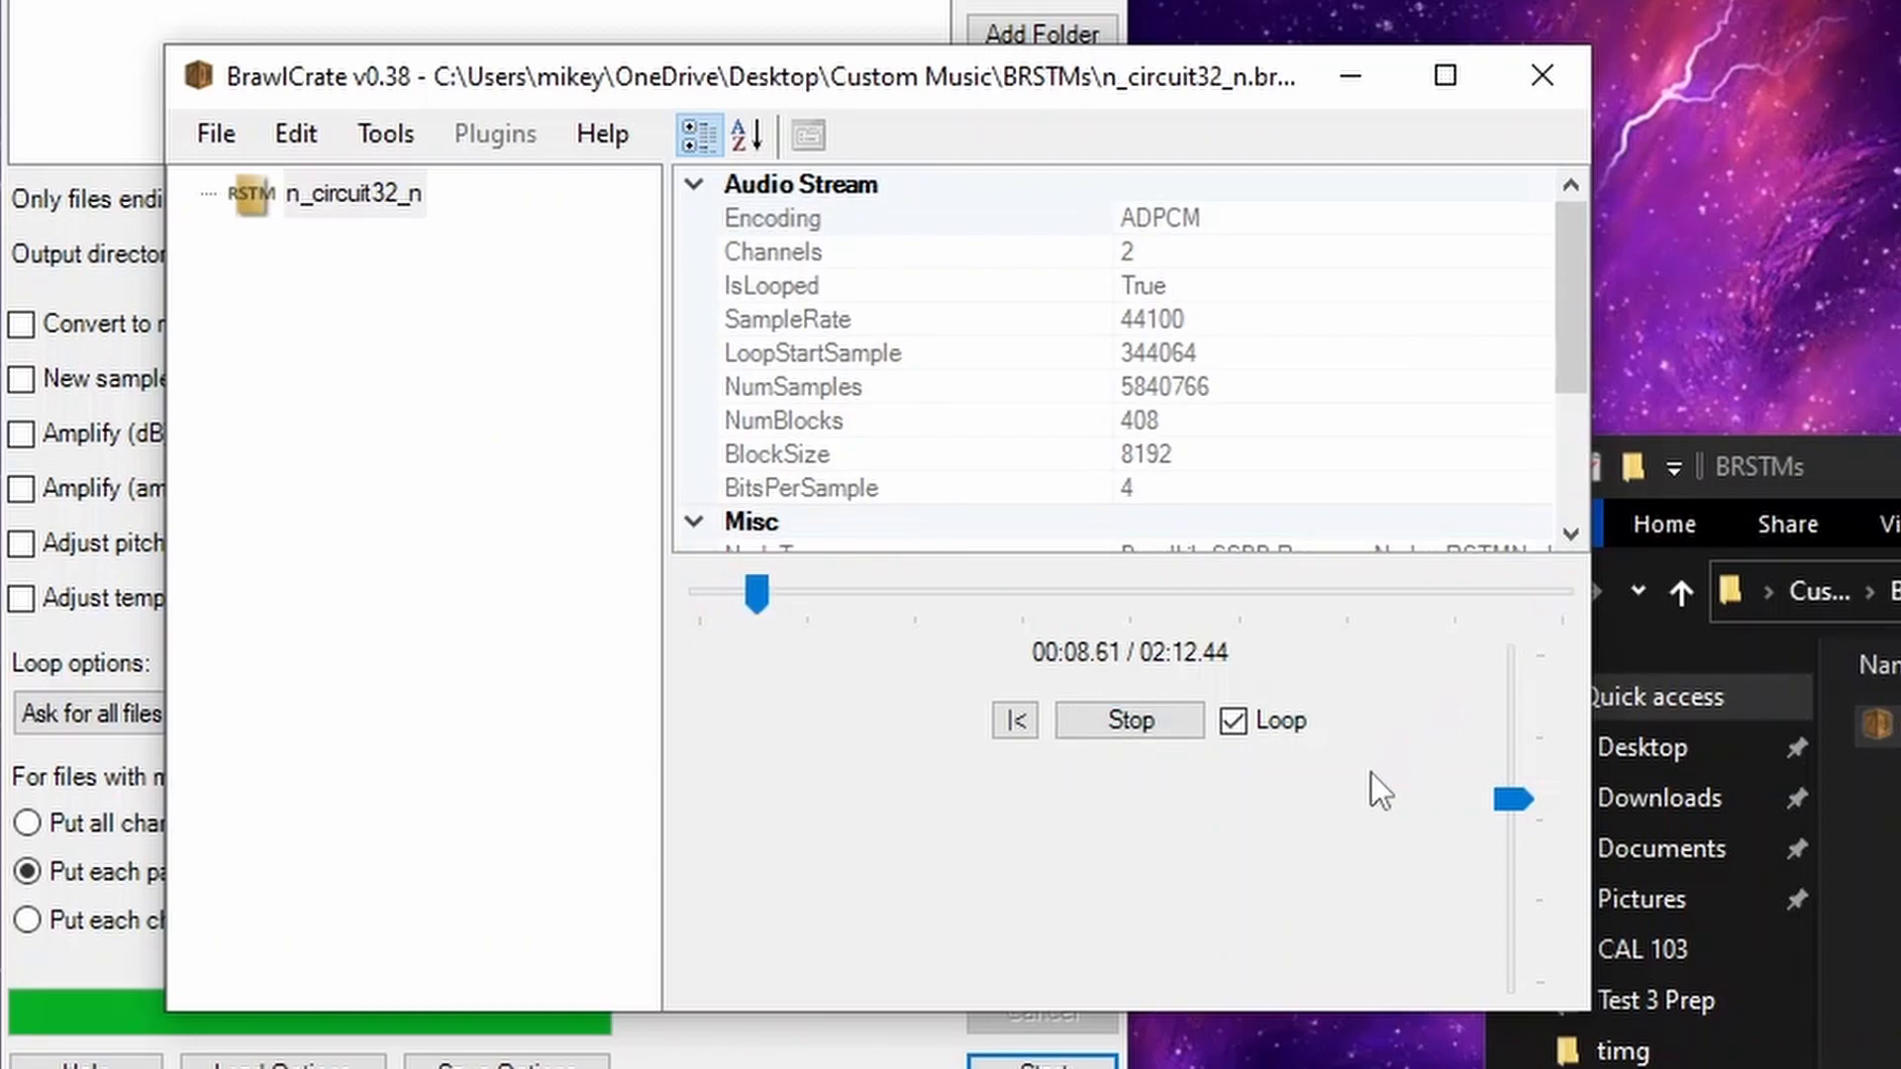
click(1179, 733)
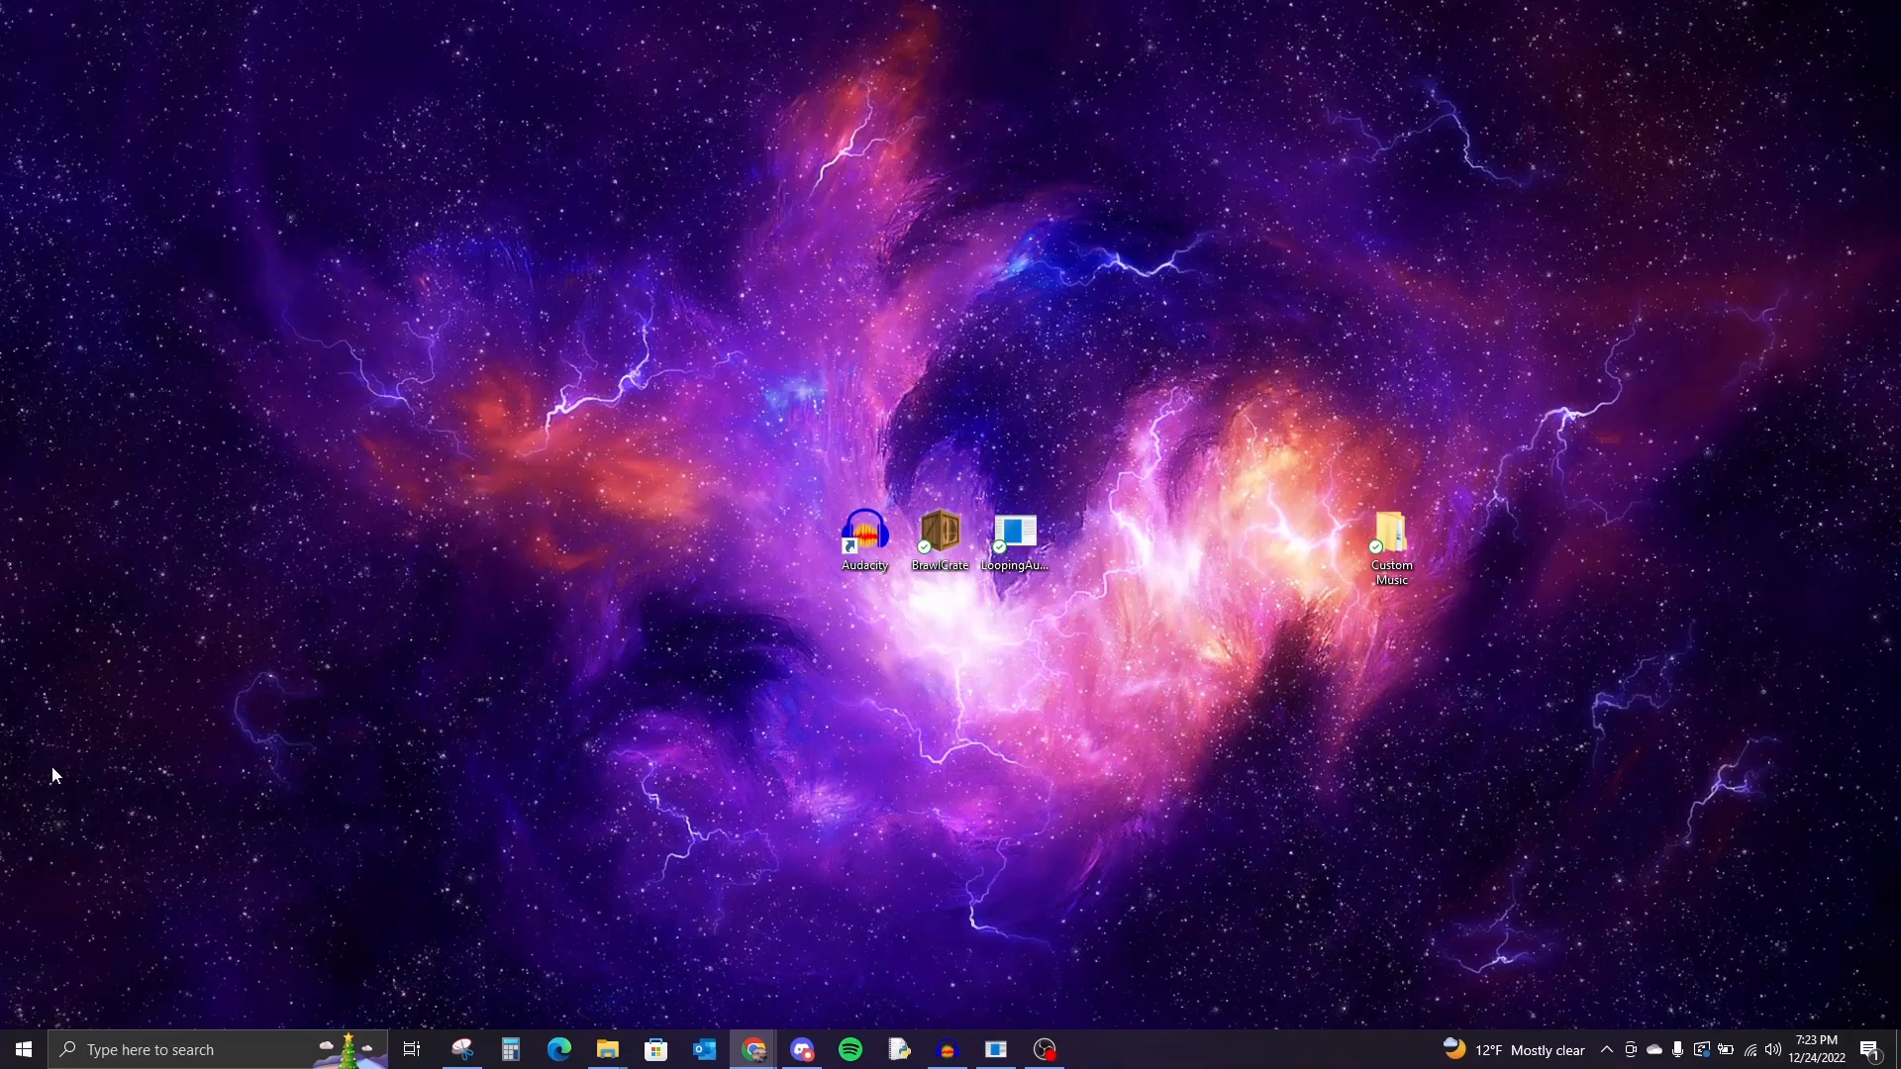
Step: Switch to Audacity, bring the start of the Mario Stadium track into view and select the whole track
click(947, 1050)
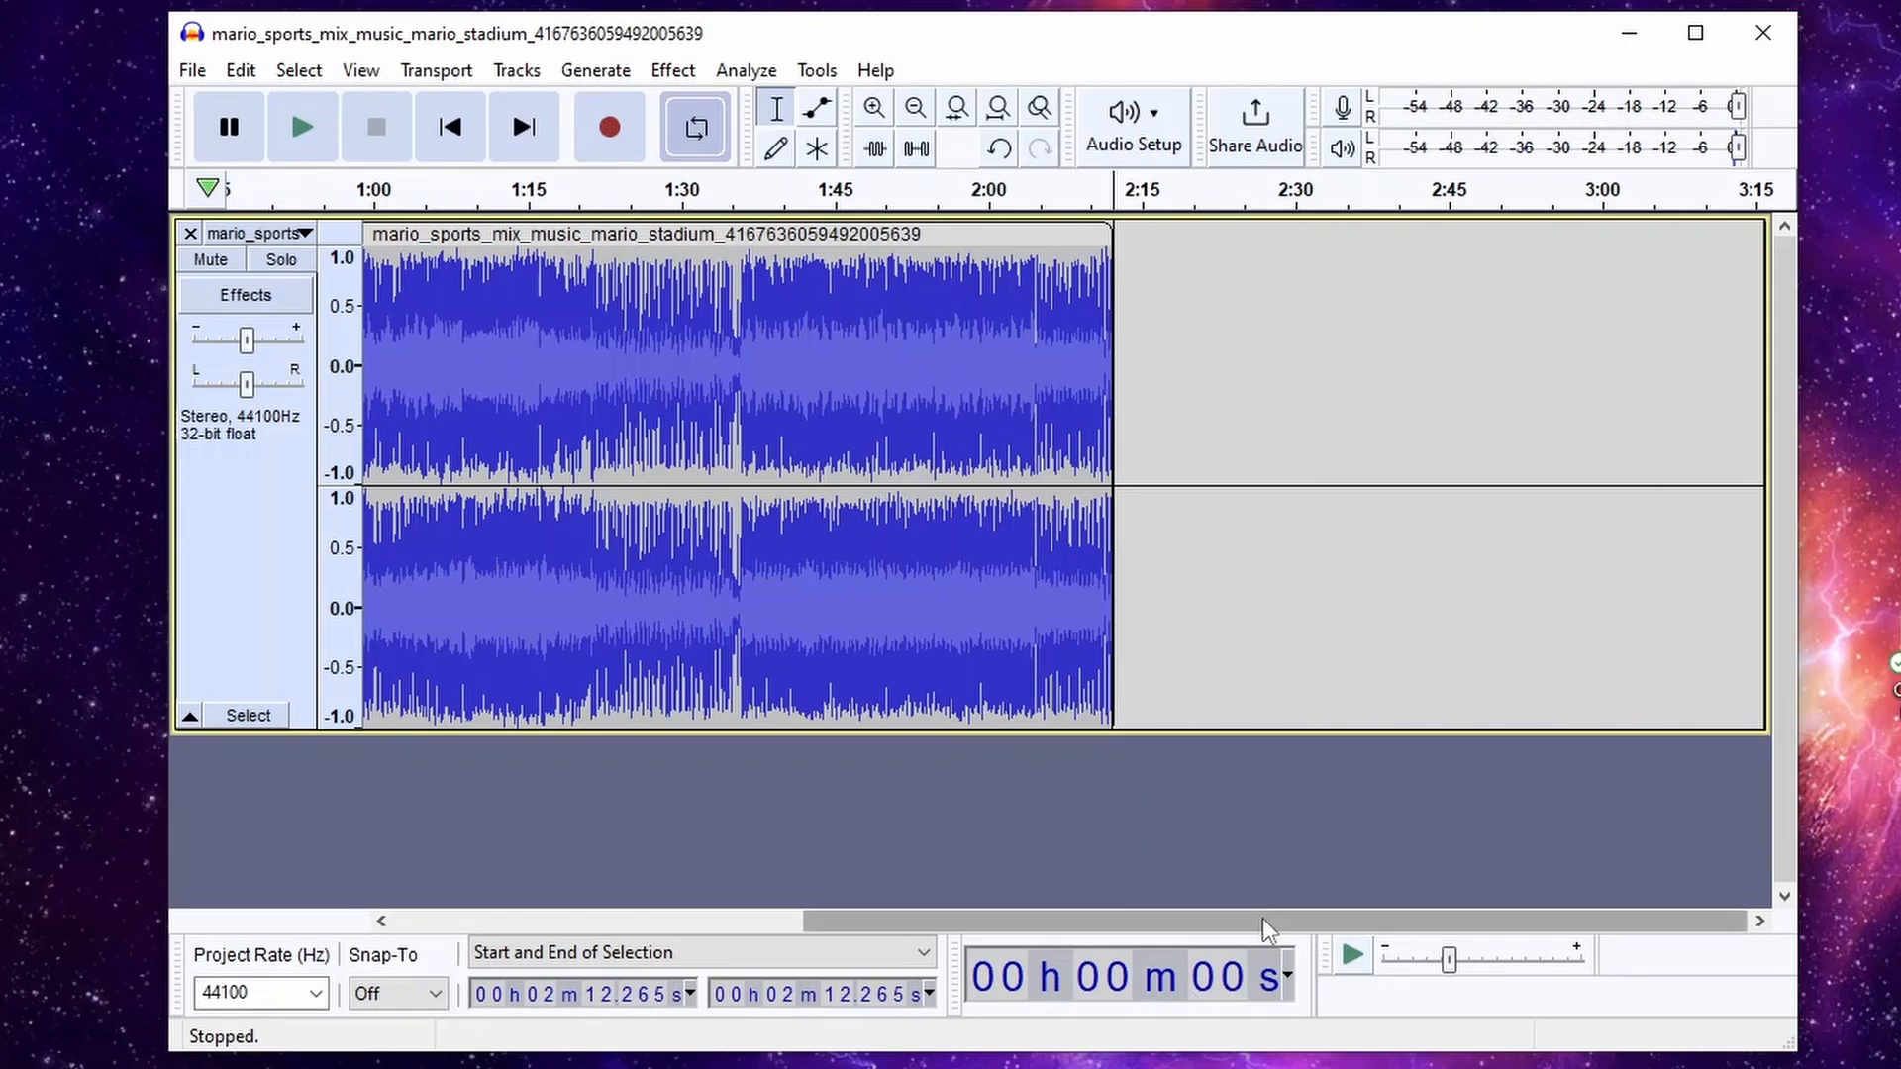
drag(1262, 918, 703, 936)
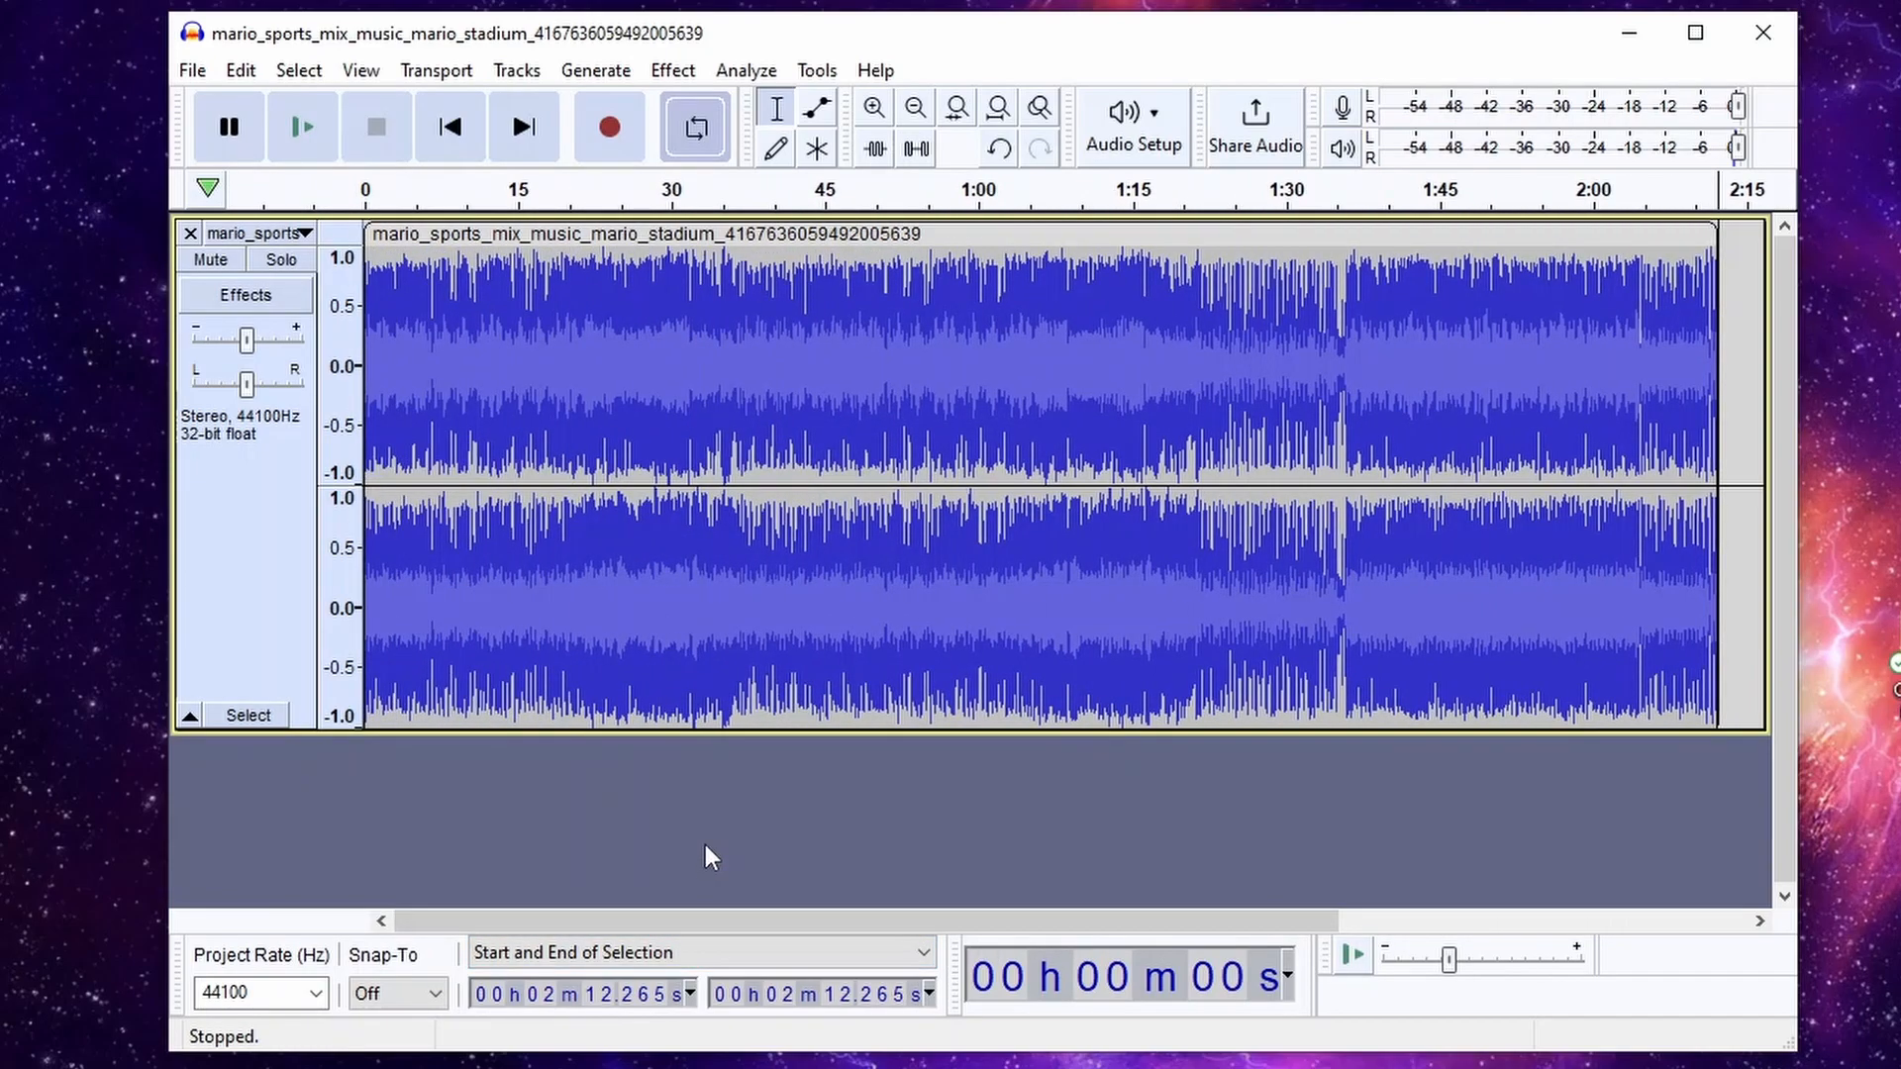
key(ctrl+a)
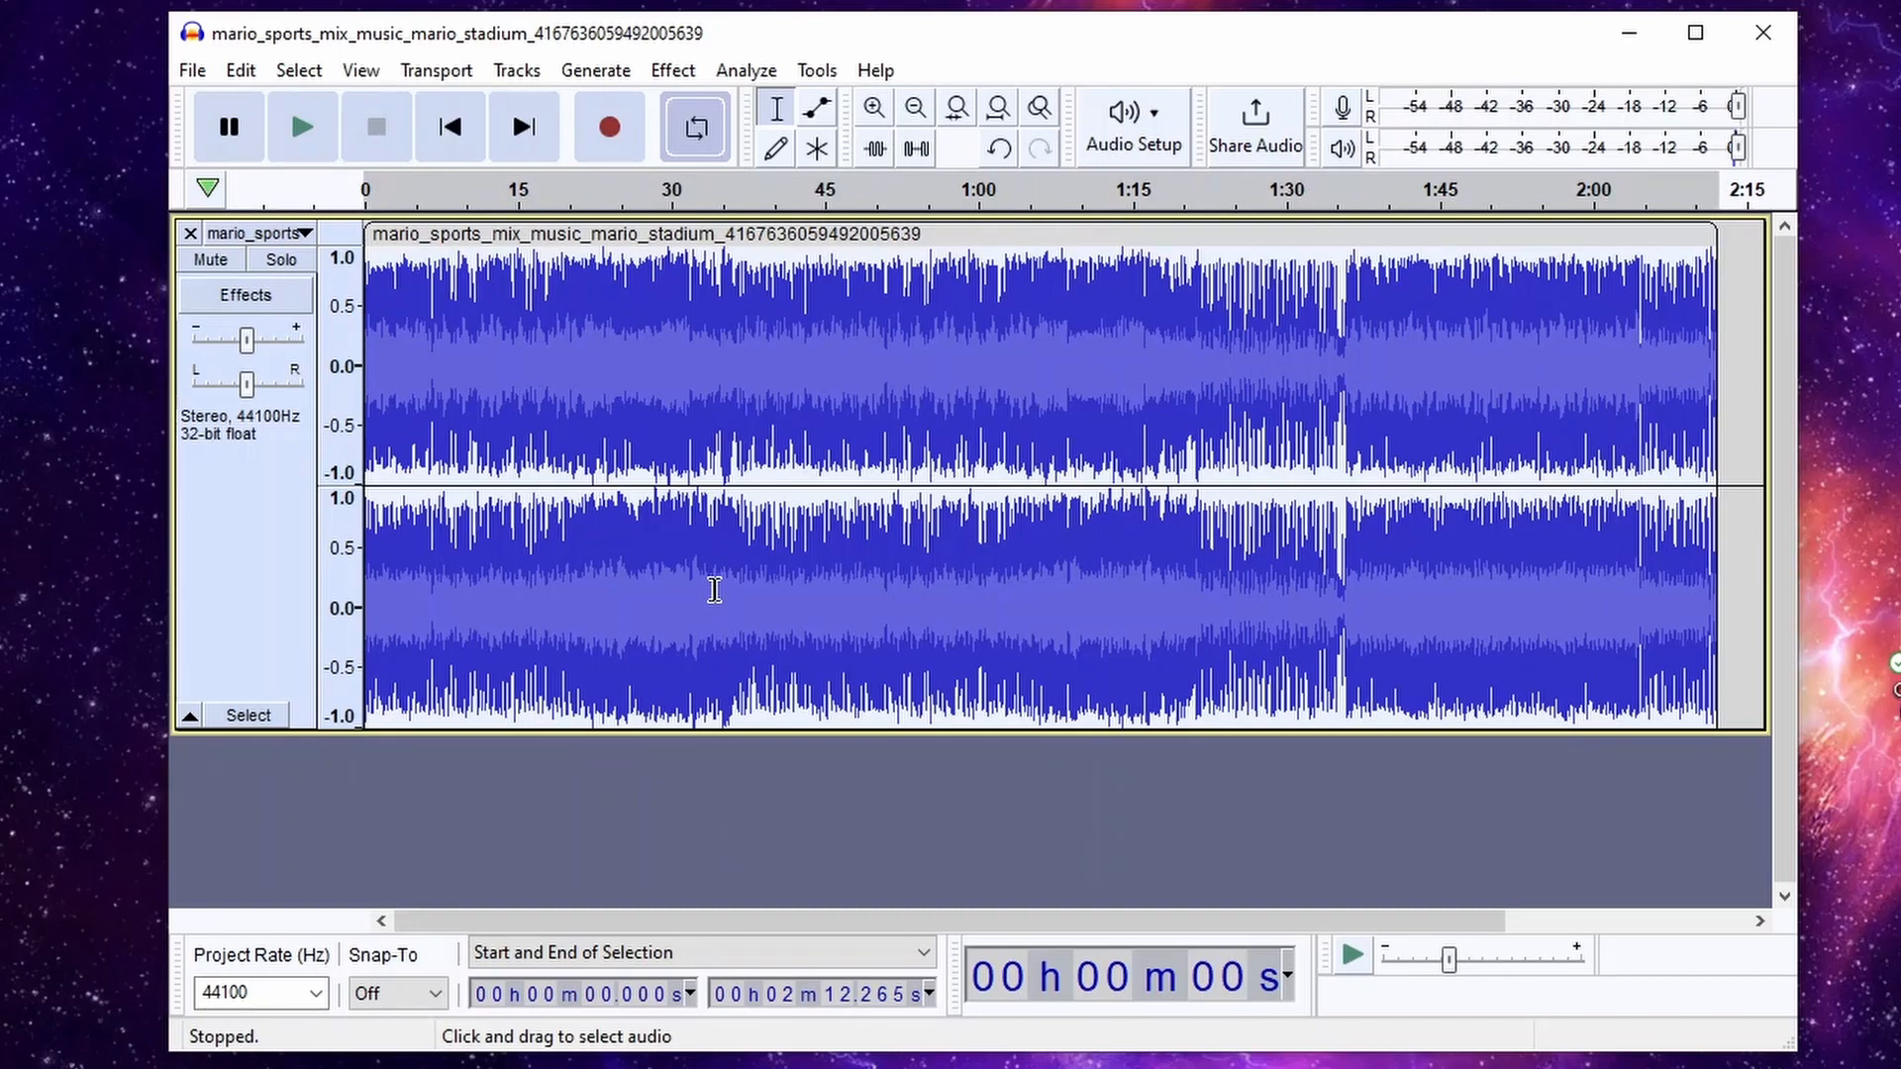
Step: Speed up the selected track with Change Speed, shortening it to about 1 minute 55 seconds
click(675, 71)
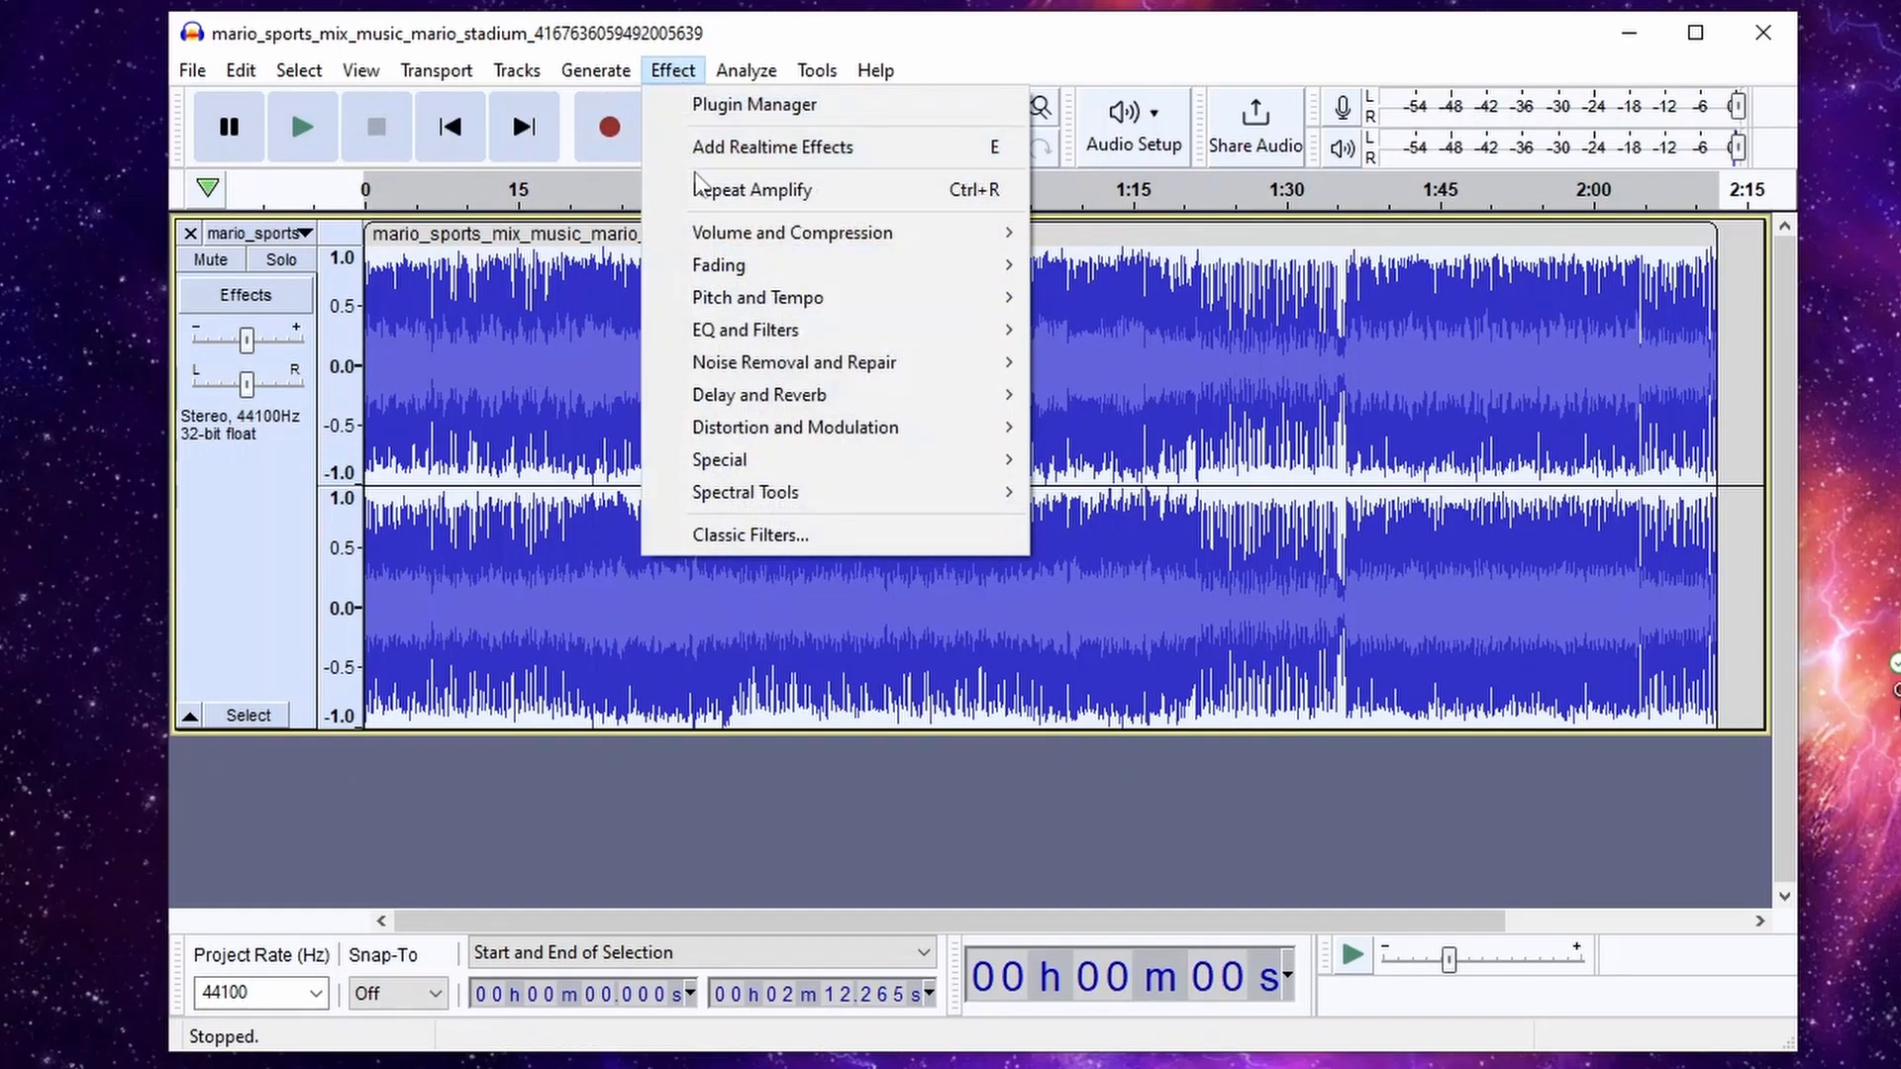
mouse_move(921, 302)
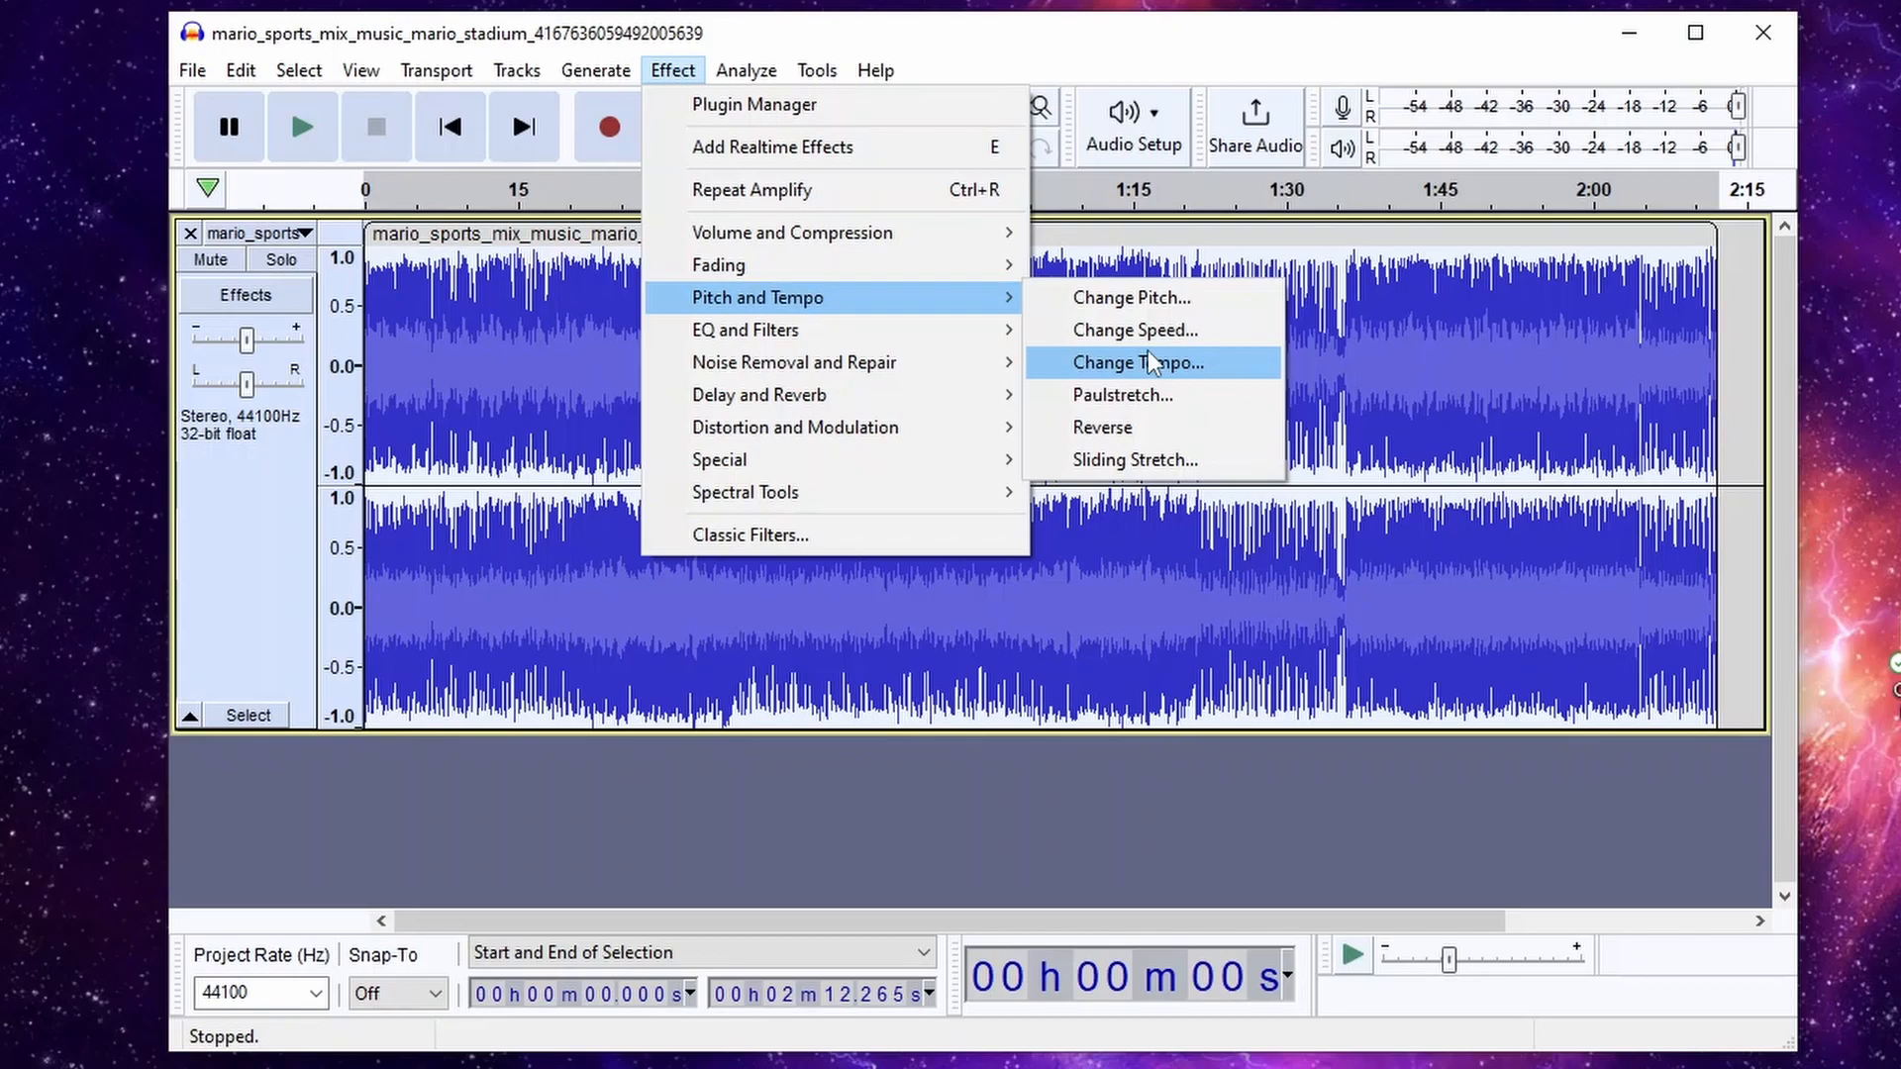
click(1119, 341)
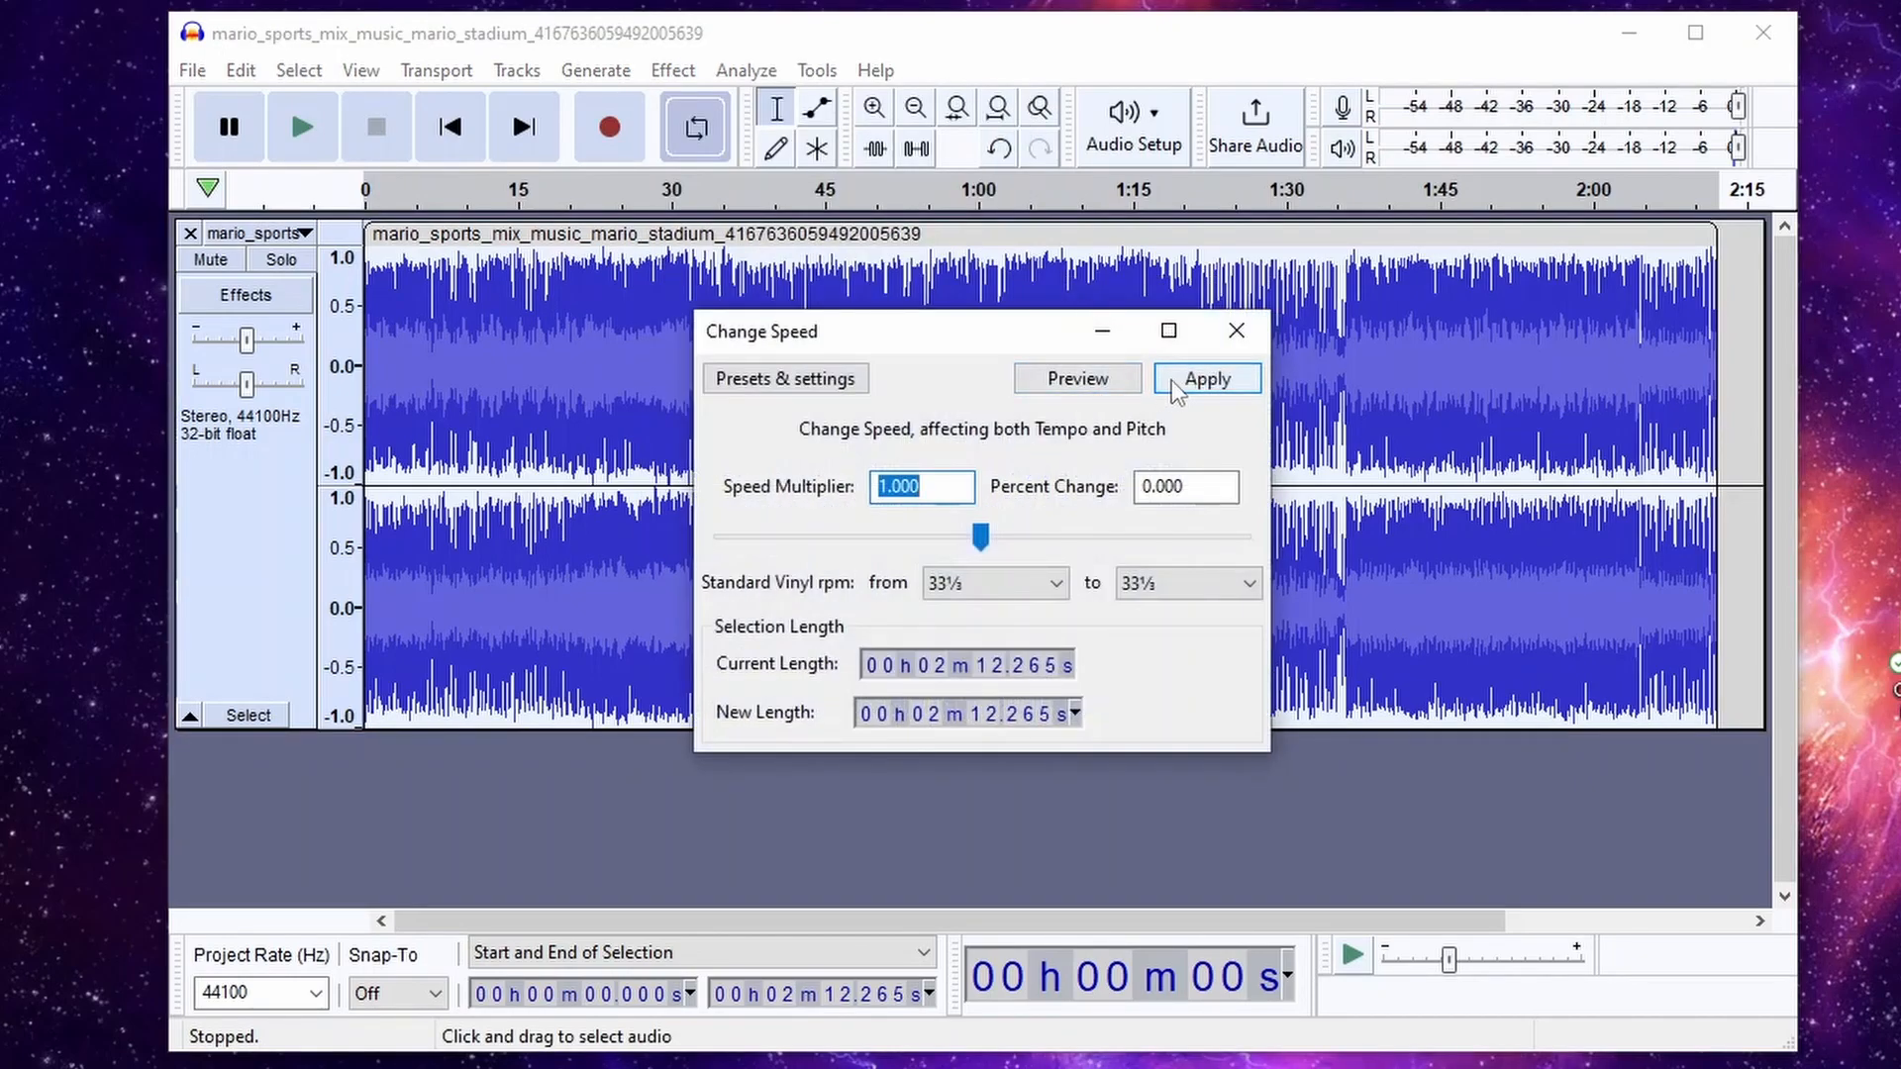
double_click(1199, 485)
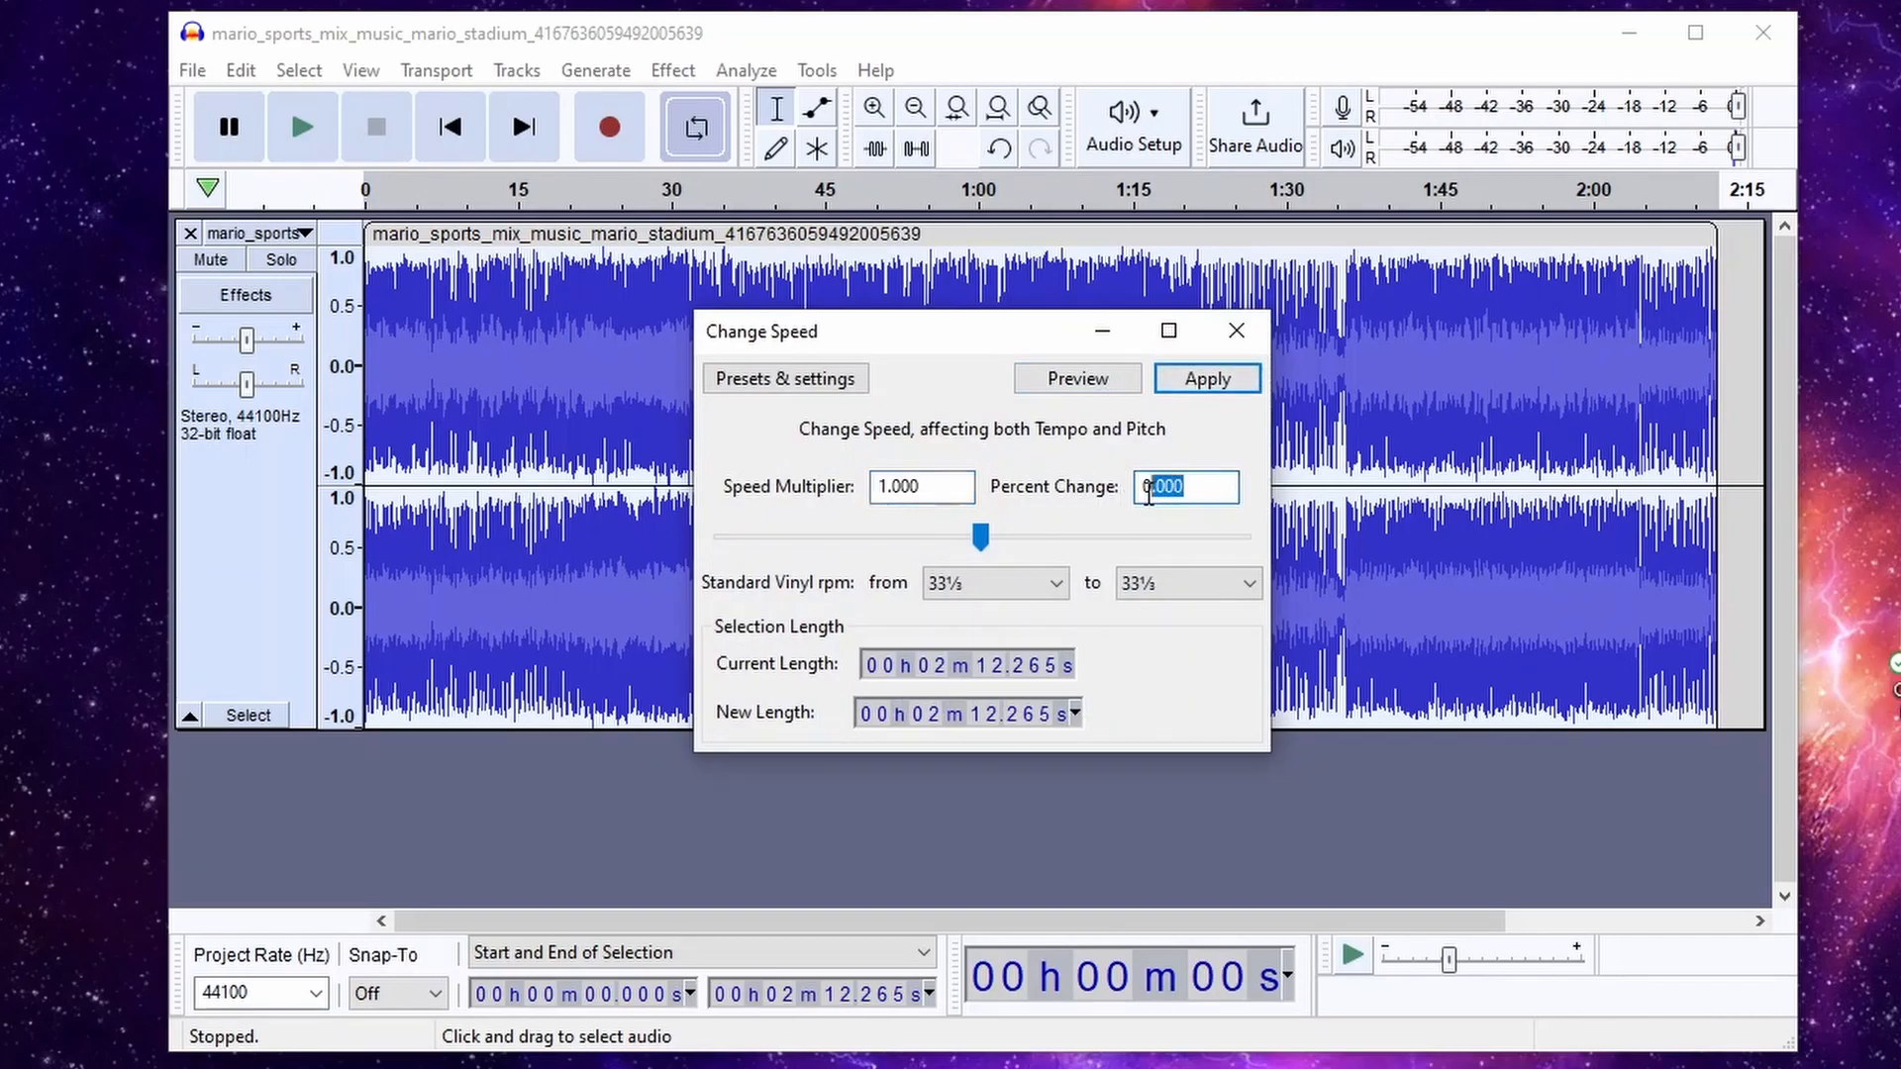
drag(988, 543, 1016, 566)
click(1183, 384)
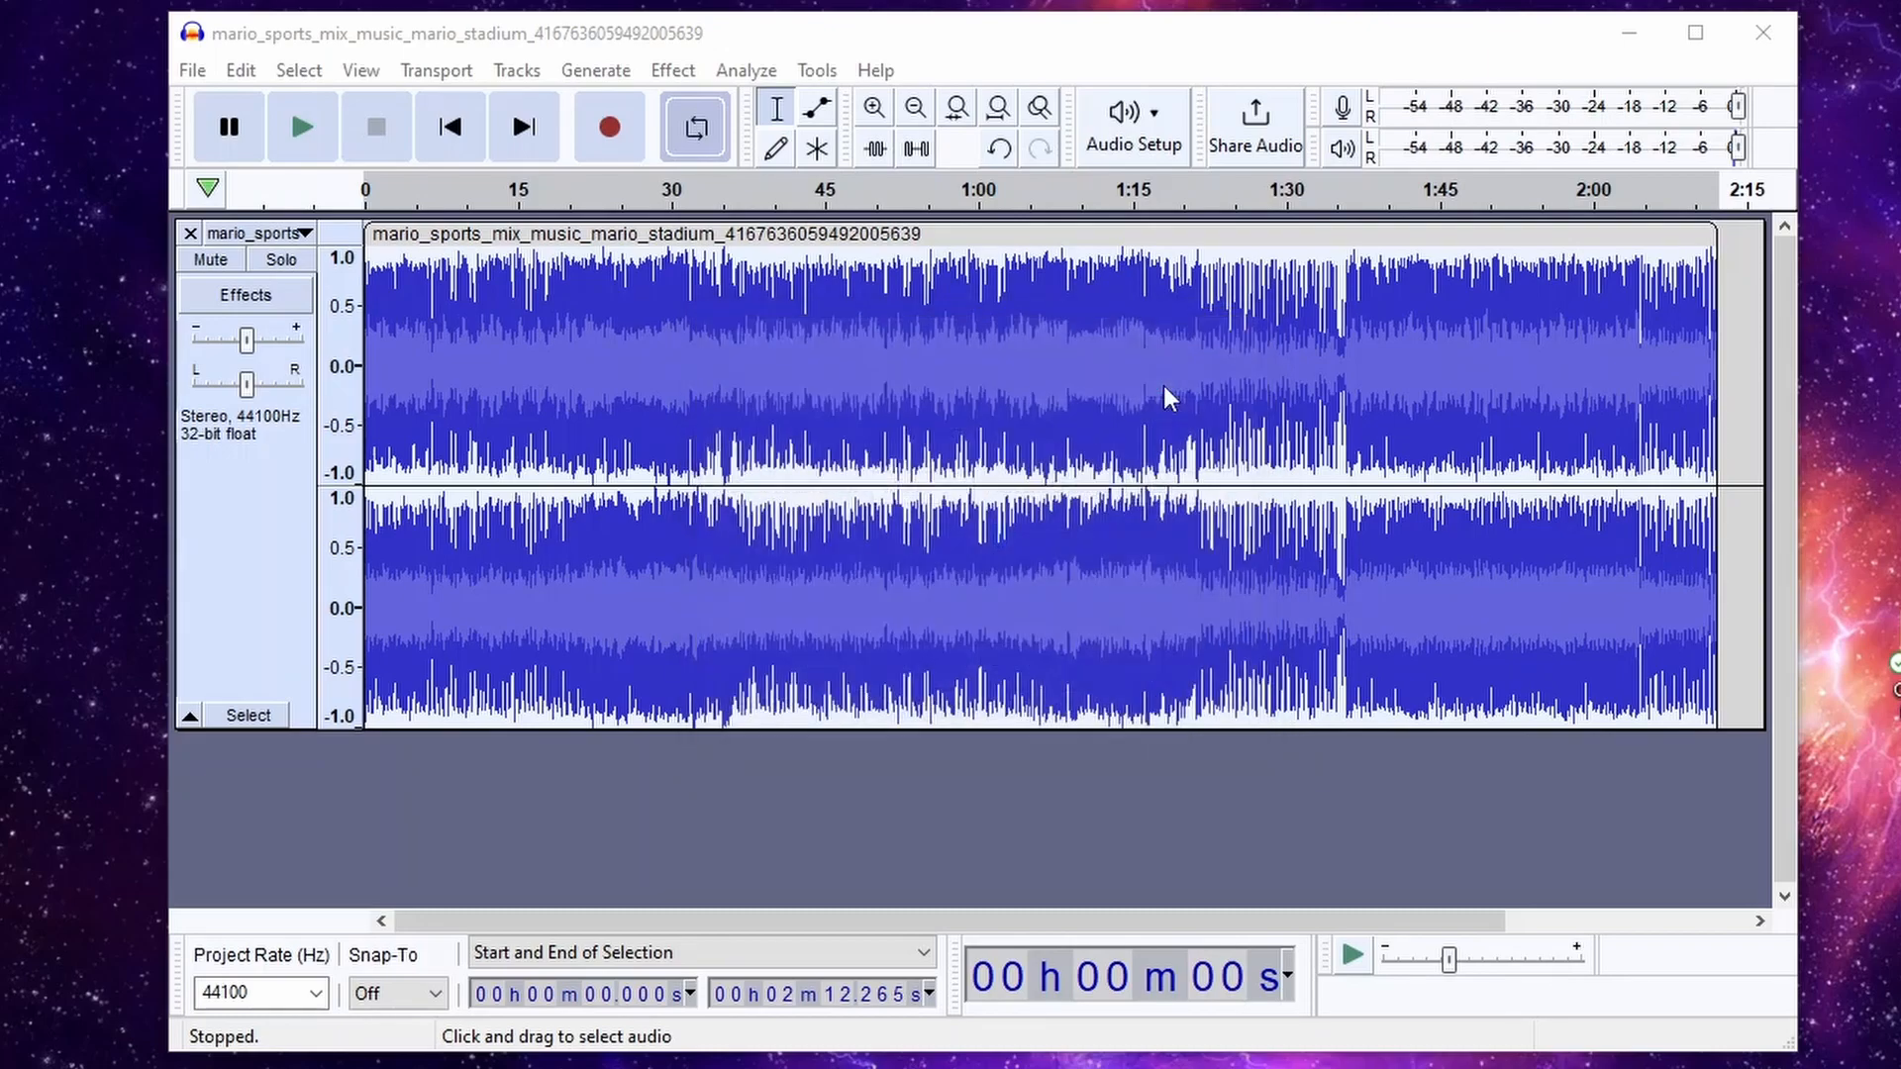
Step: Play a bit of the sped-up track, stop playback and undo the speed change
click(317, 127)
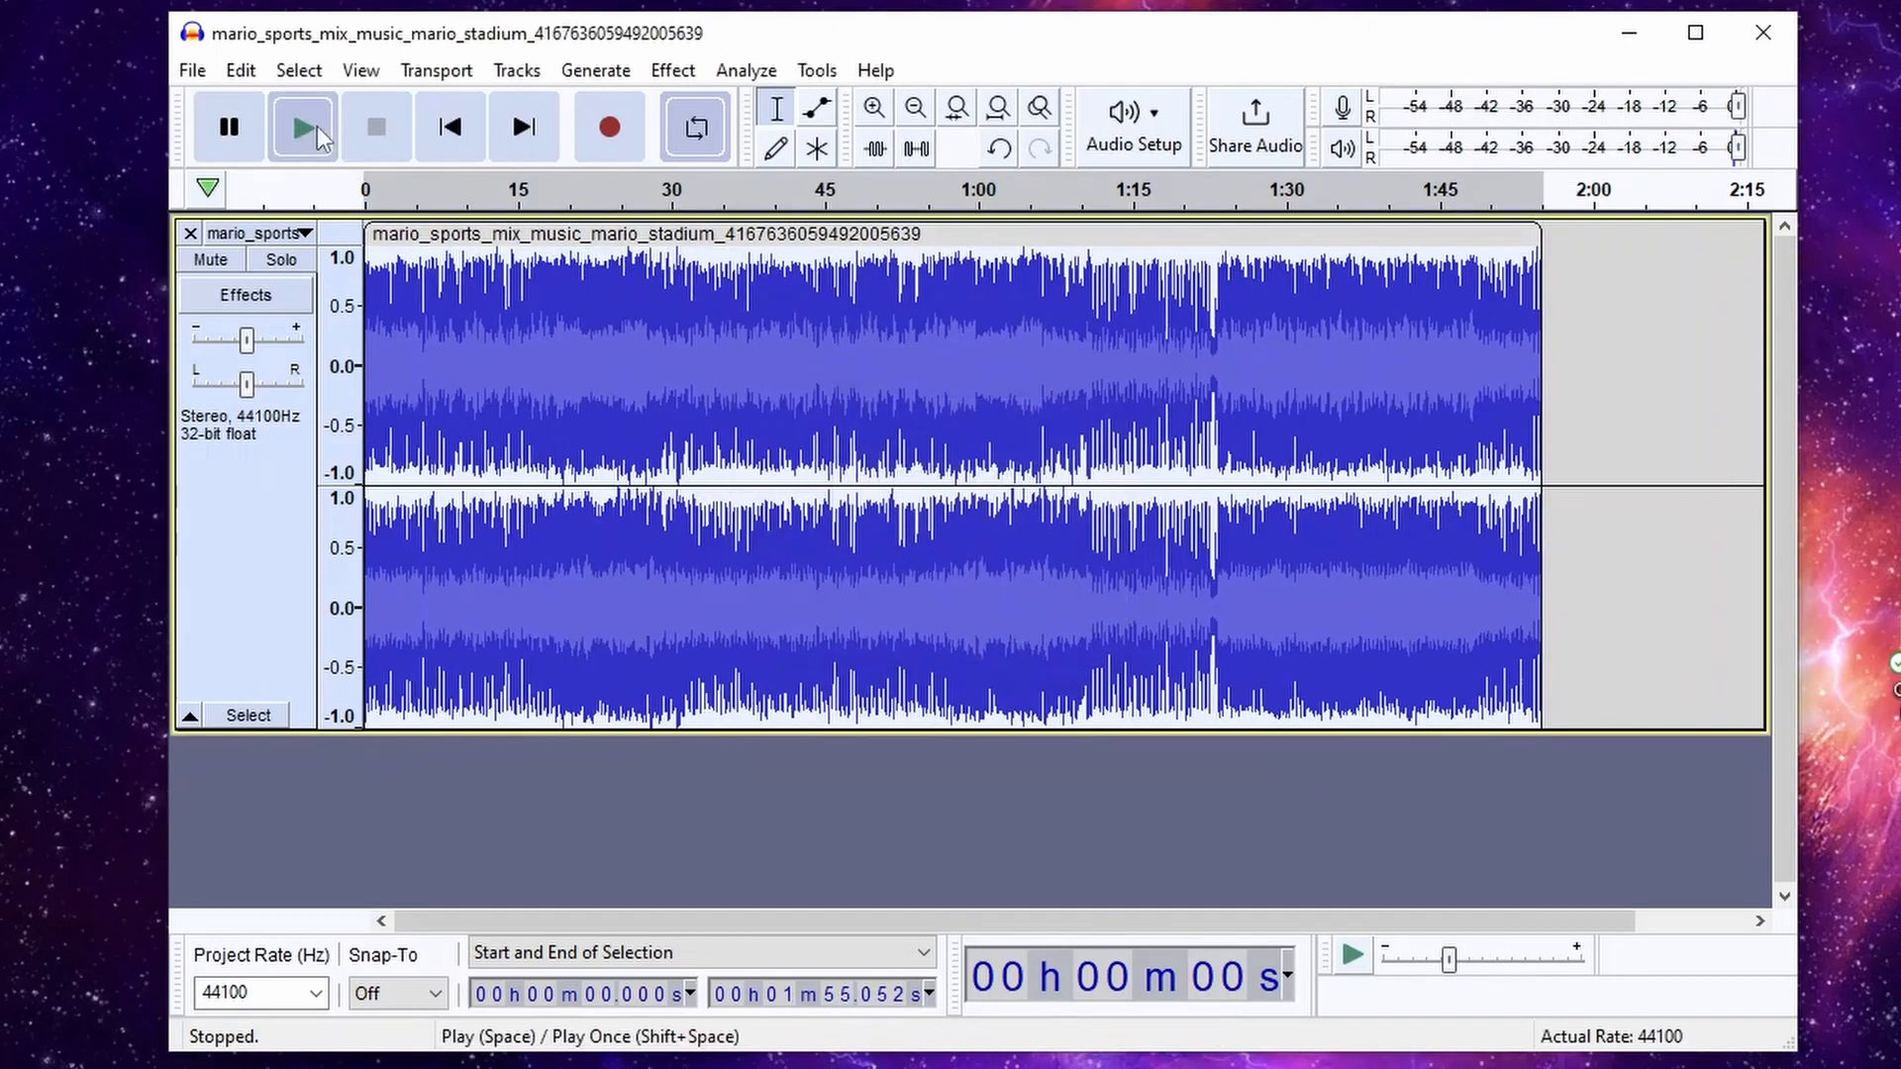
click(247, 135)
click(999, 148)
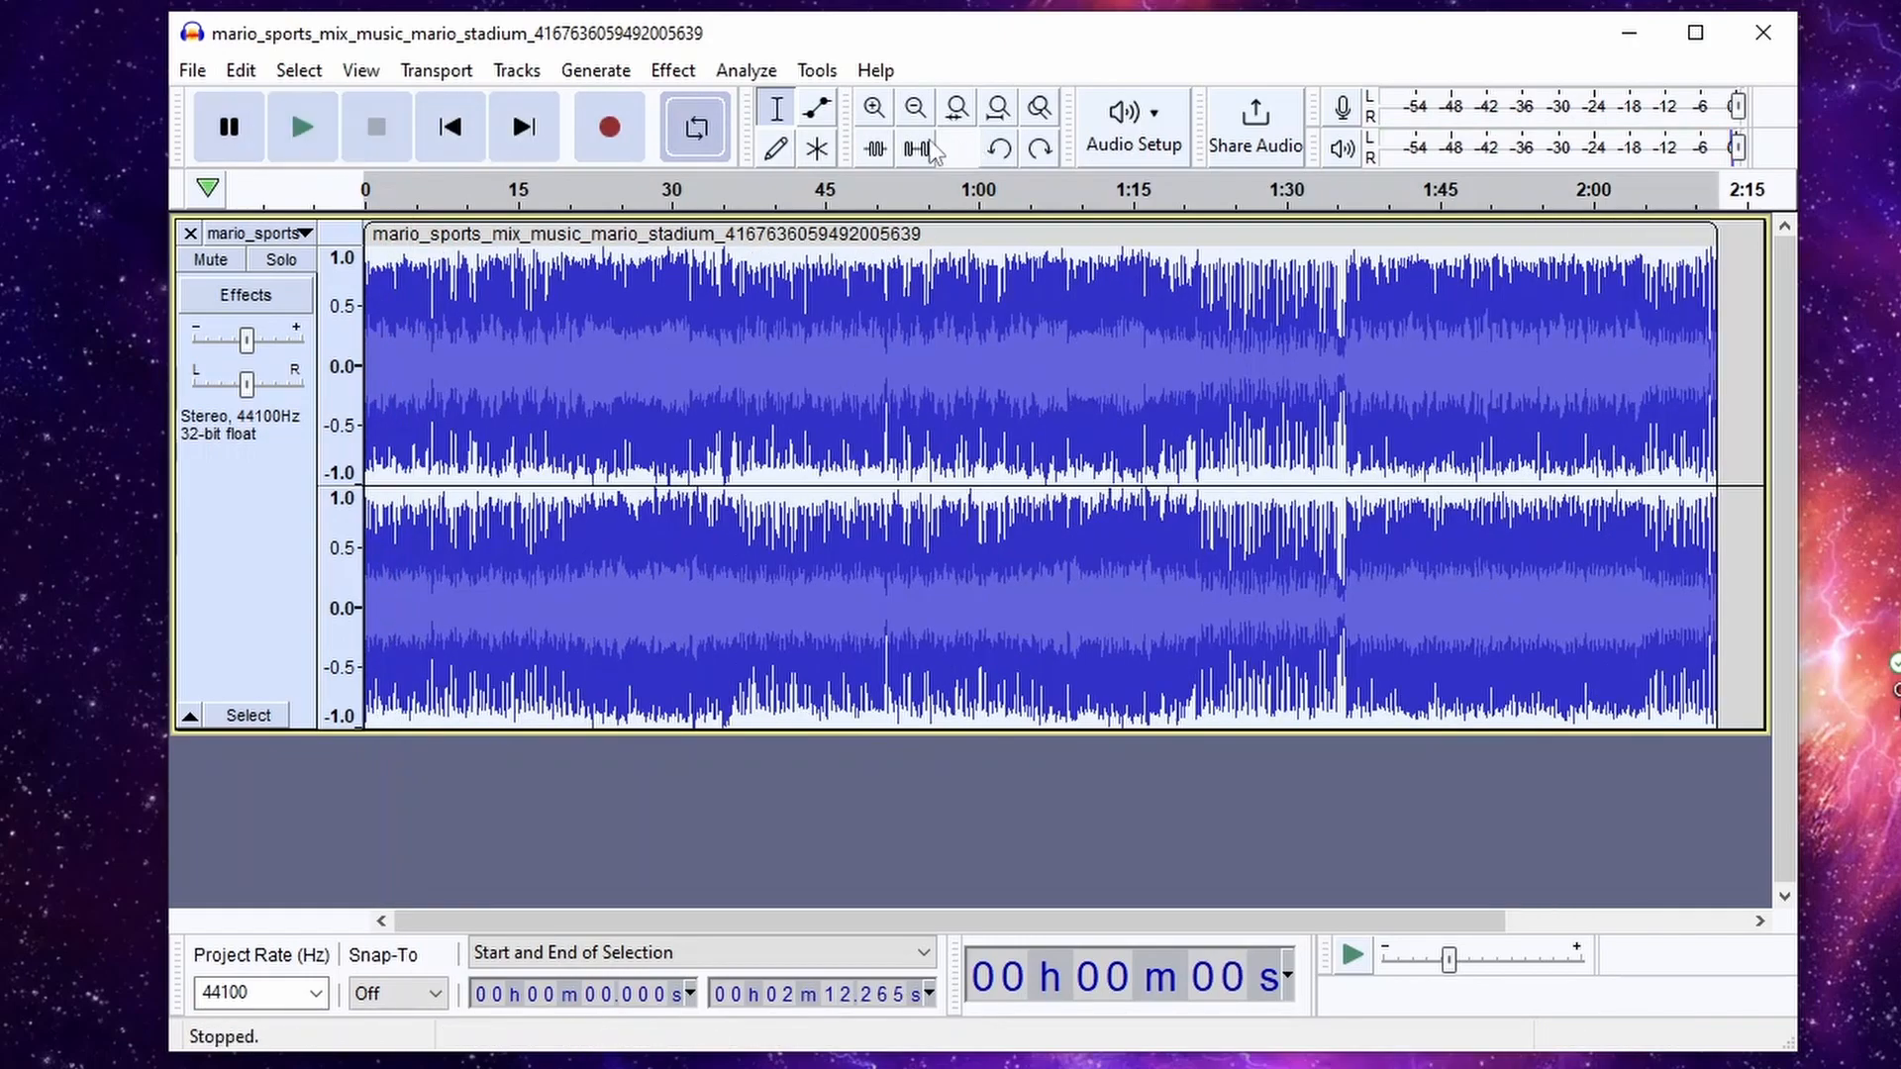
Step: Apply Change Tempo at 11 percent to the selected track and listen to its opening seconds
click(673, 70)
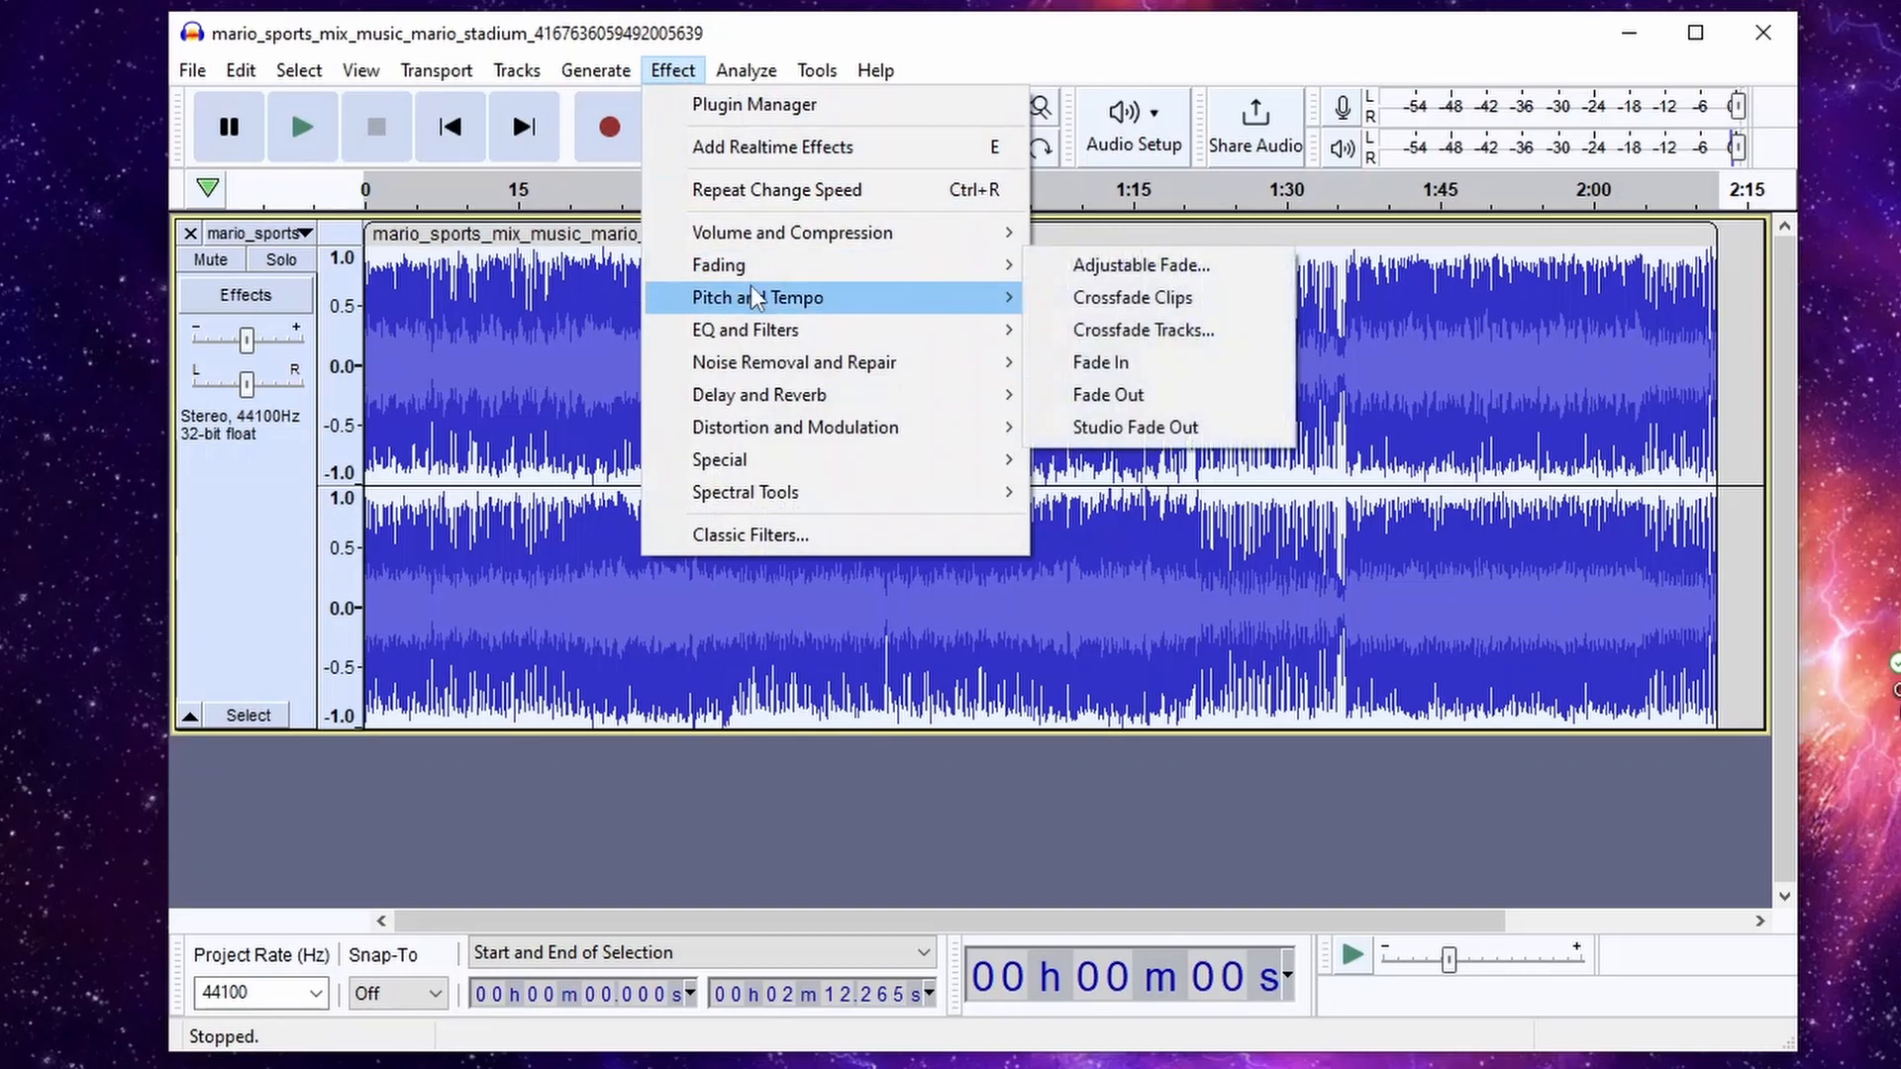
mouse_move(754, 297)
click(1128, 362)
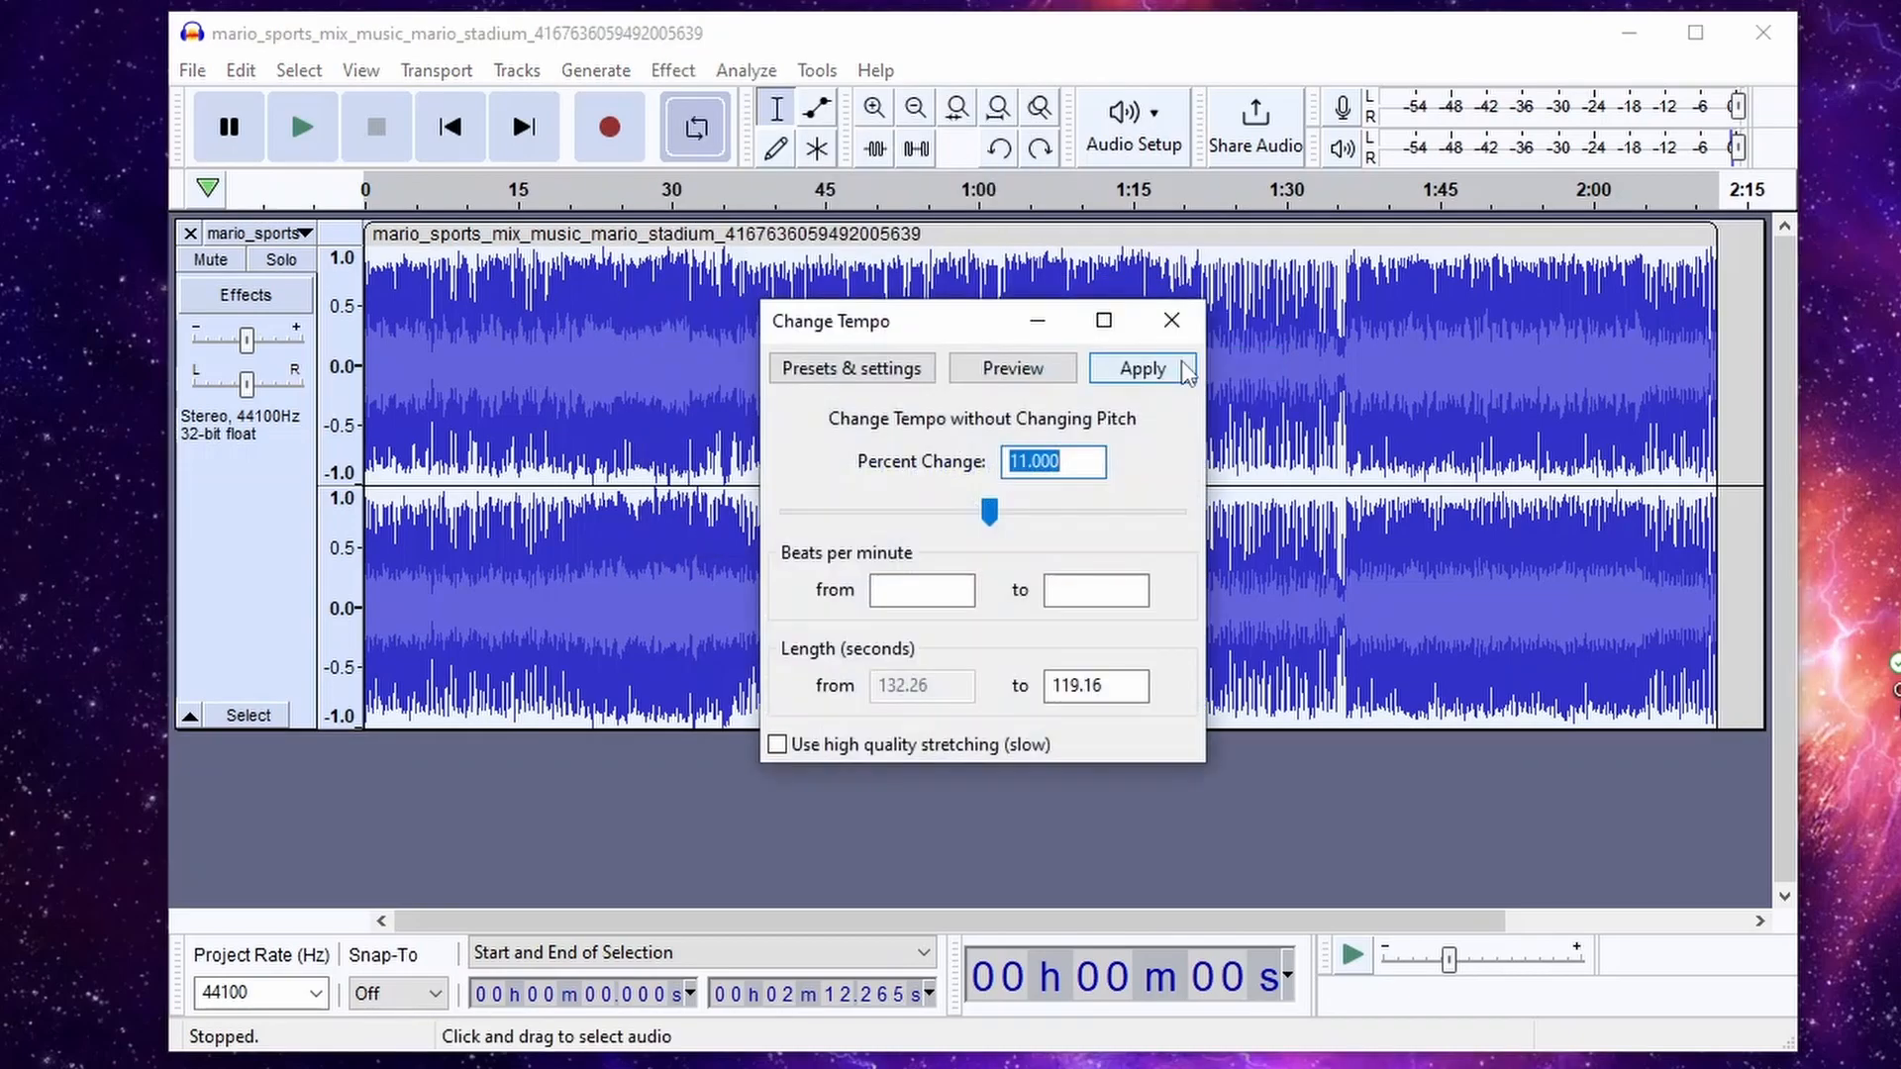
click(1122, 367)
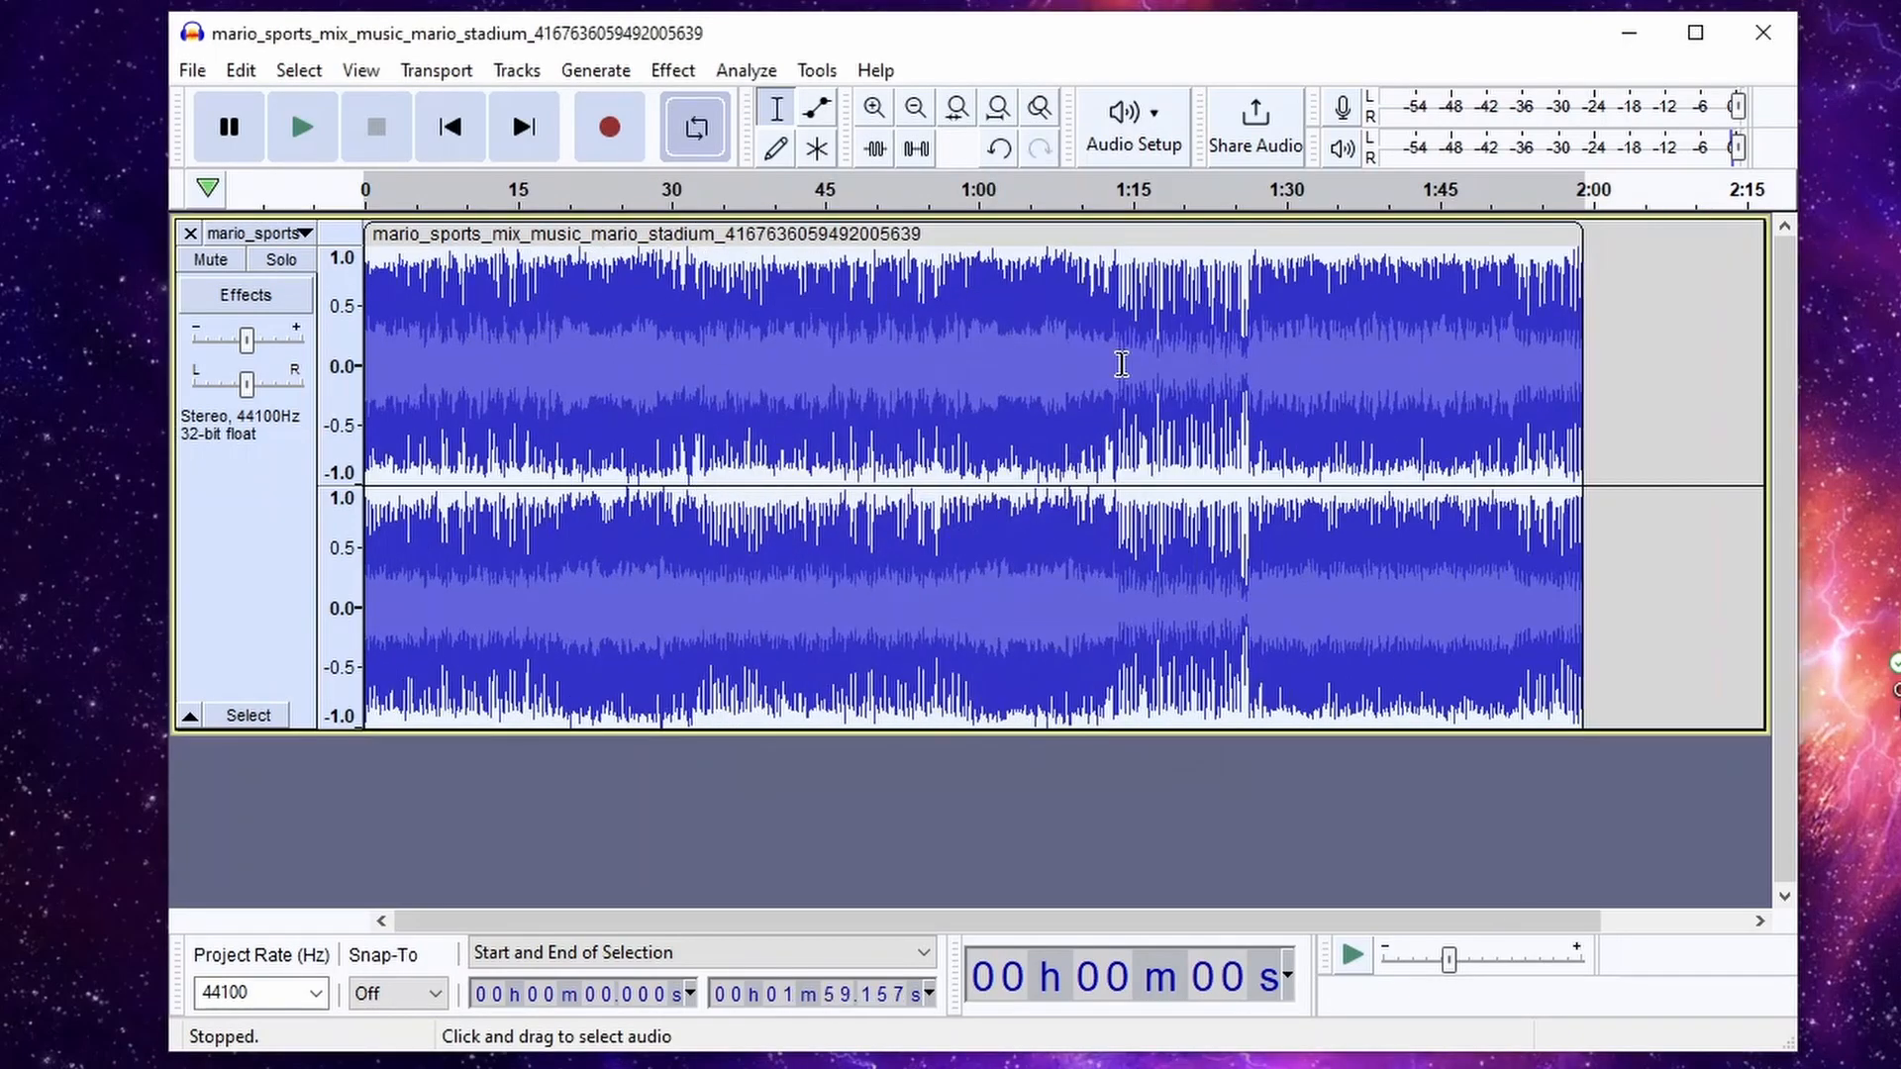
click(311, 132)
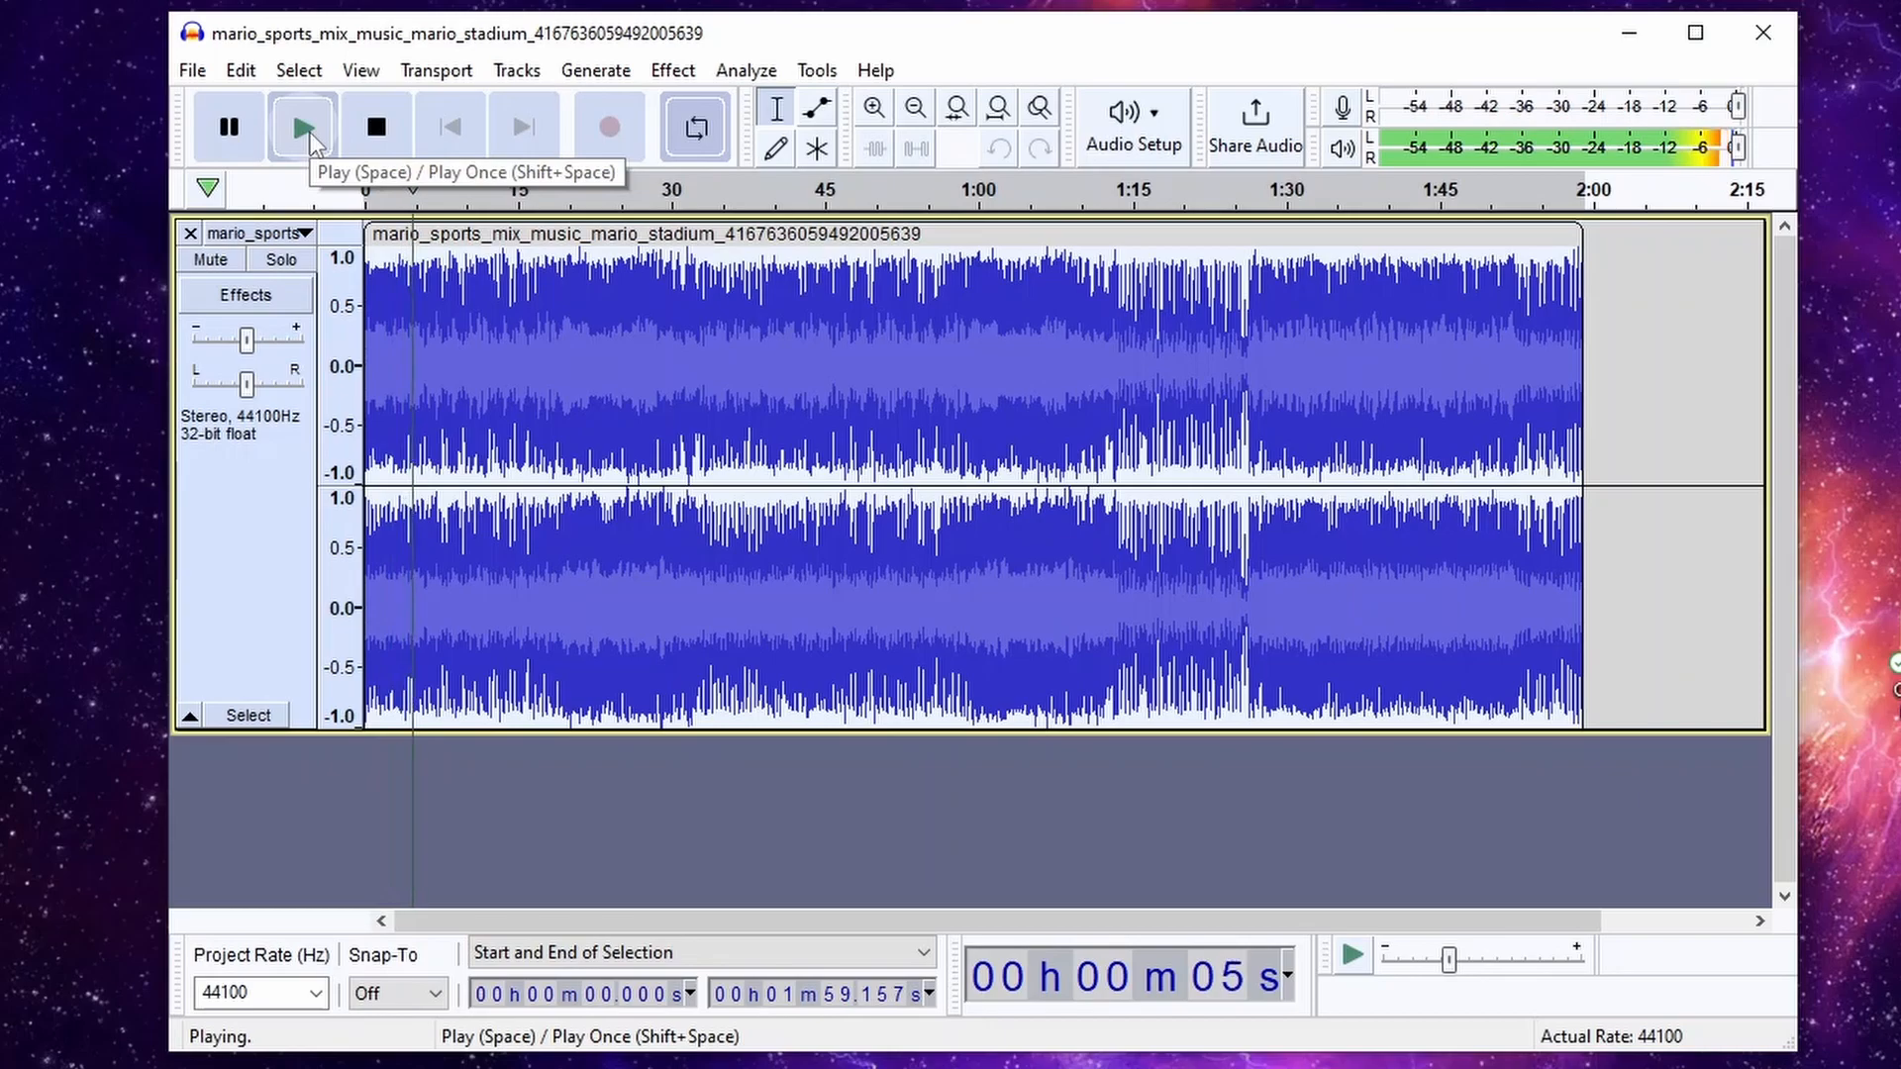
click(231, 128)
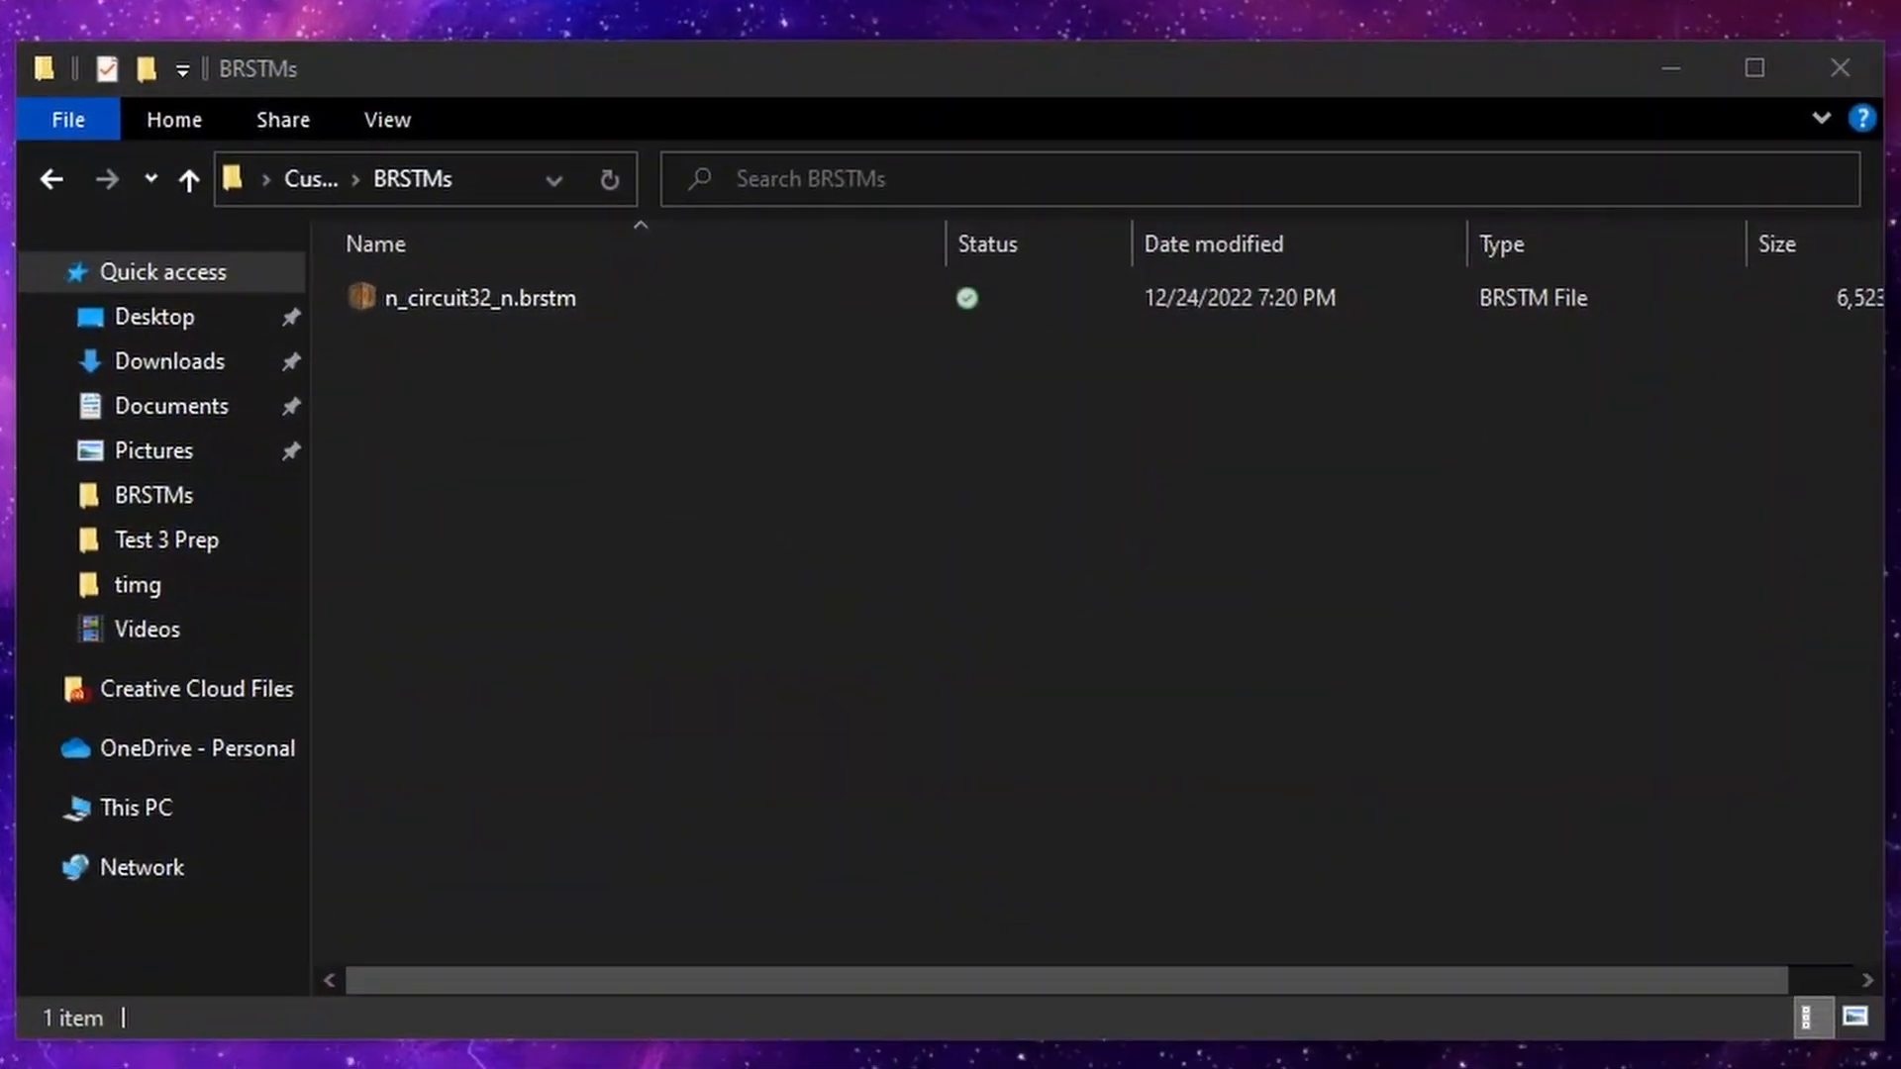
Step: Duplicate n_circuit32_n.brstm within the BRSTMs folder
click(567, 313)
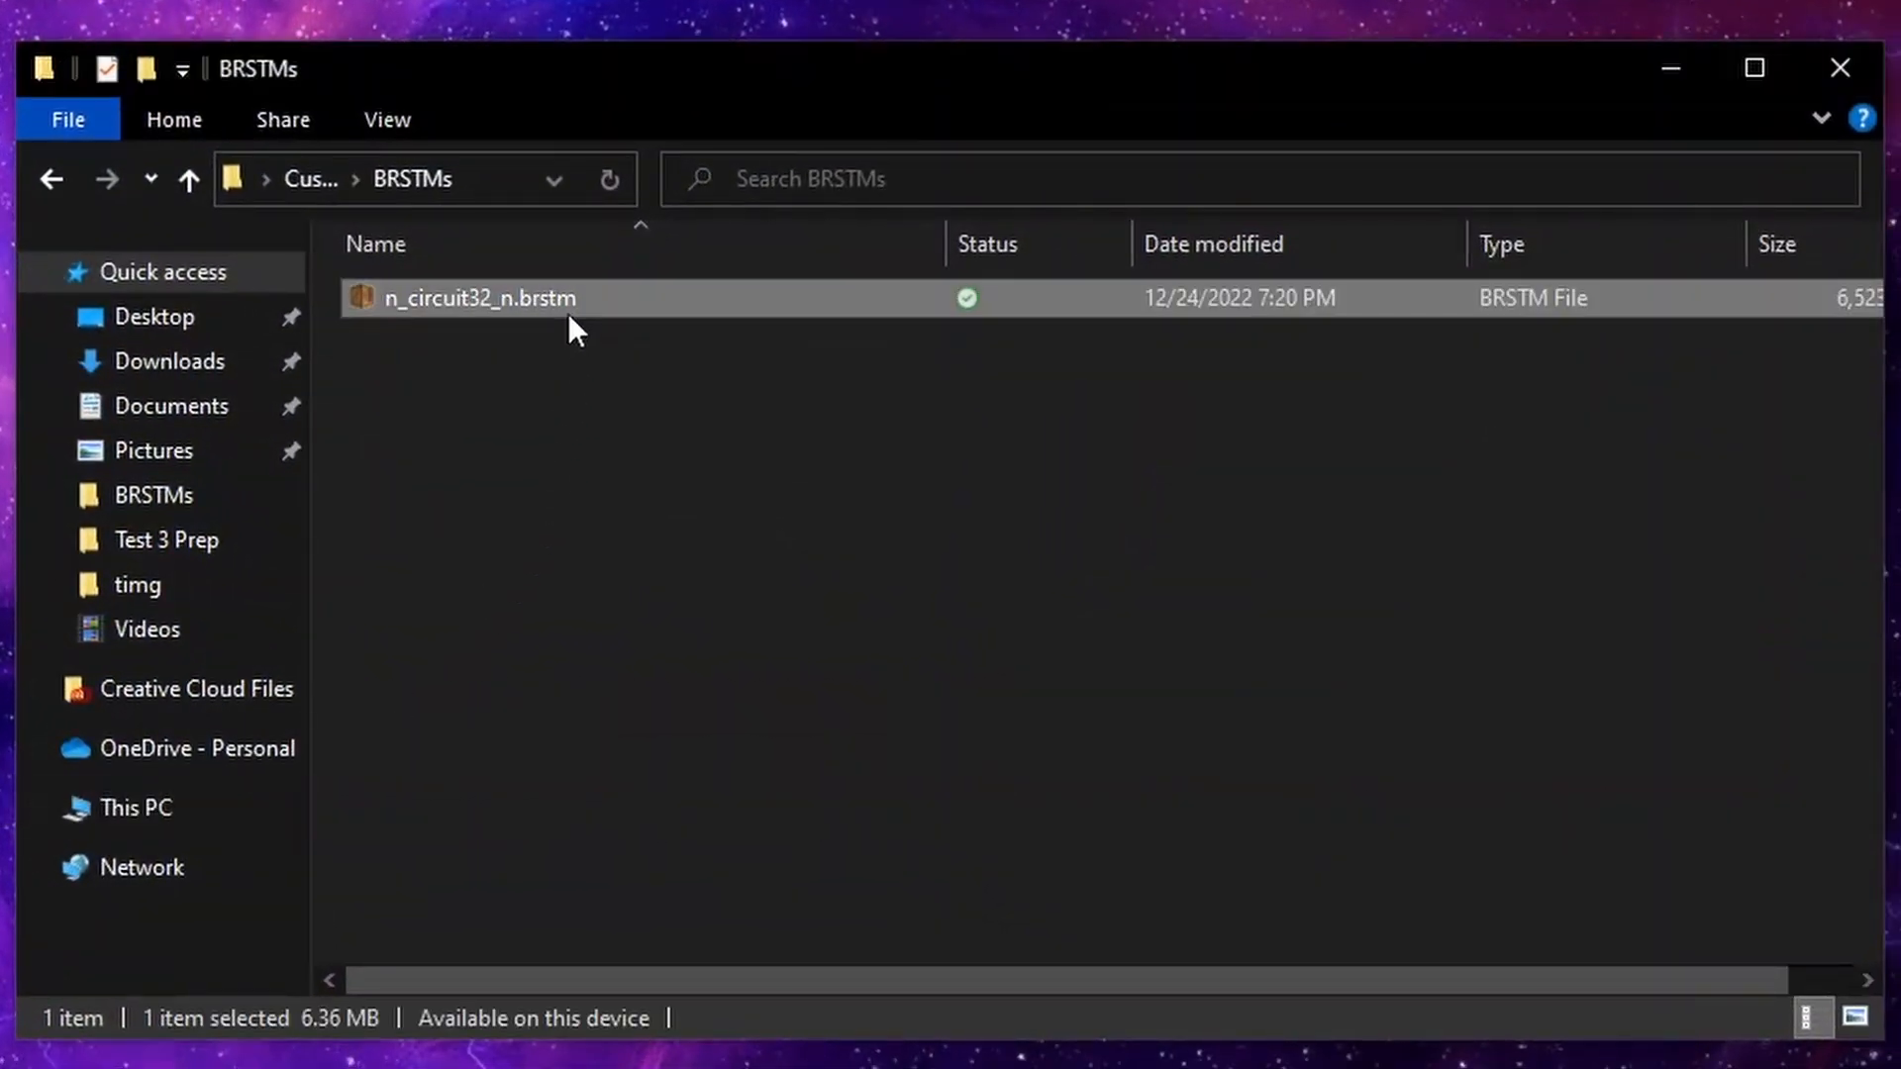
right_click(568, 313)
key(Escape)
right_click(607, 533)
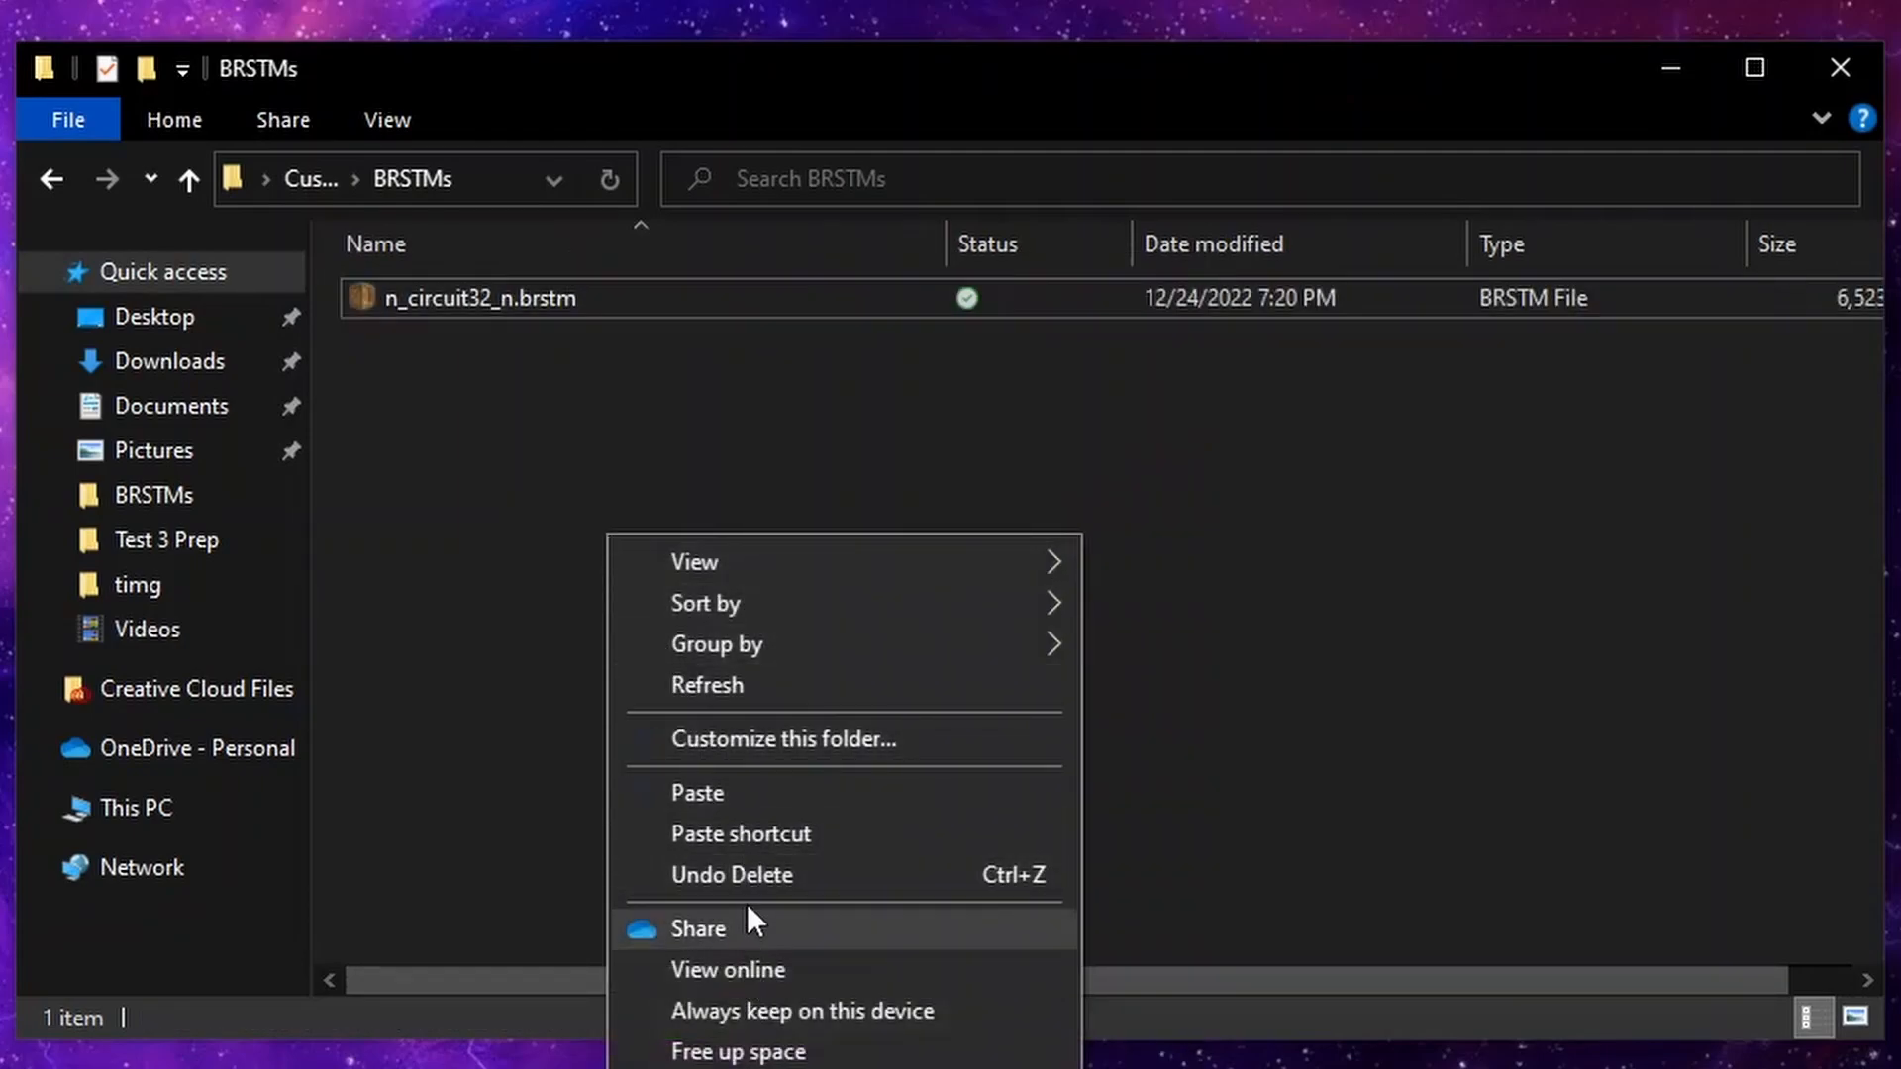
click(781, 797)
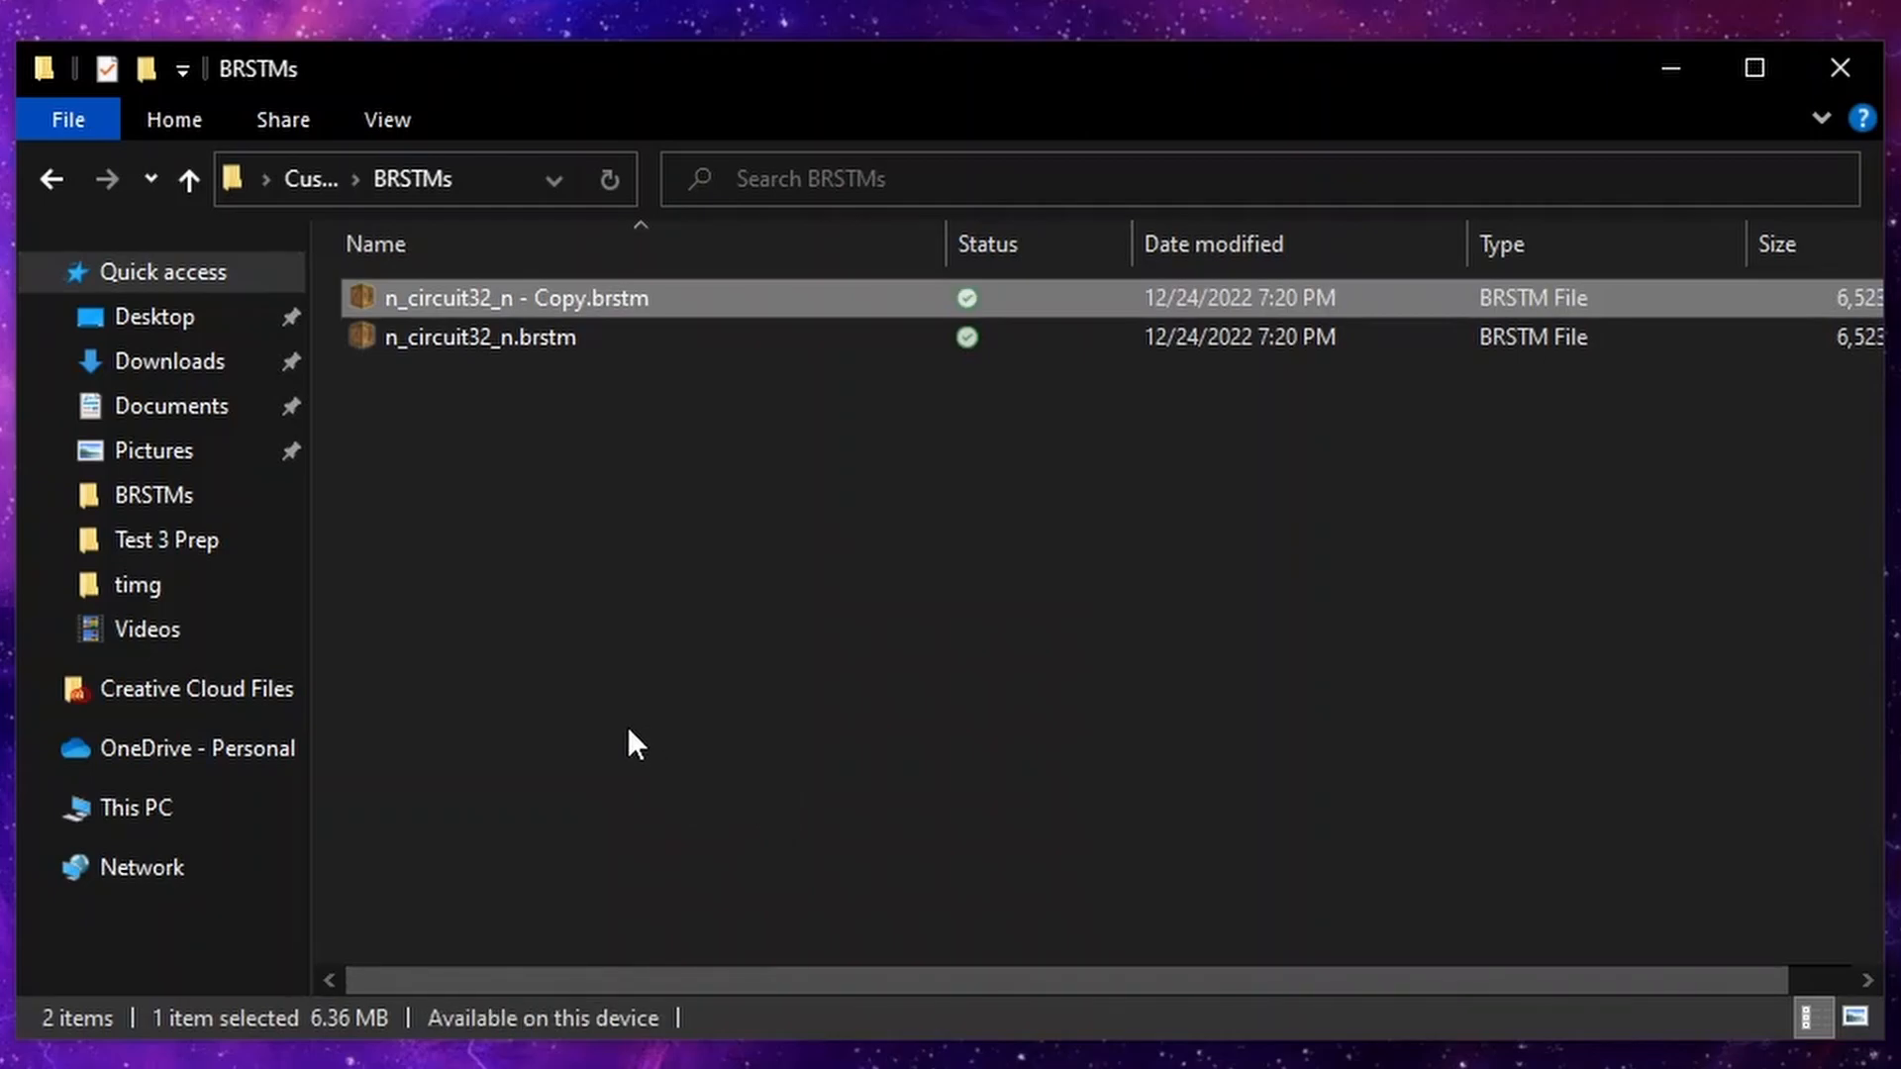
Step: Rename the copied BRSTM file to n_circuit32_f.brstm
right_click(687, 294)
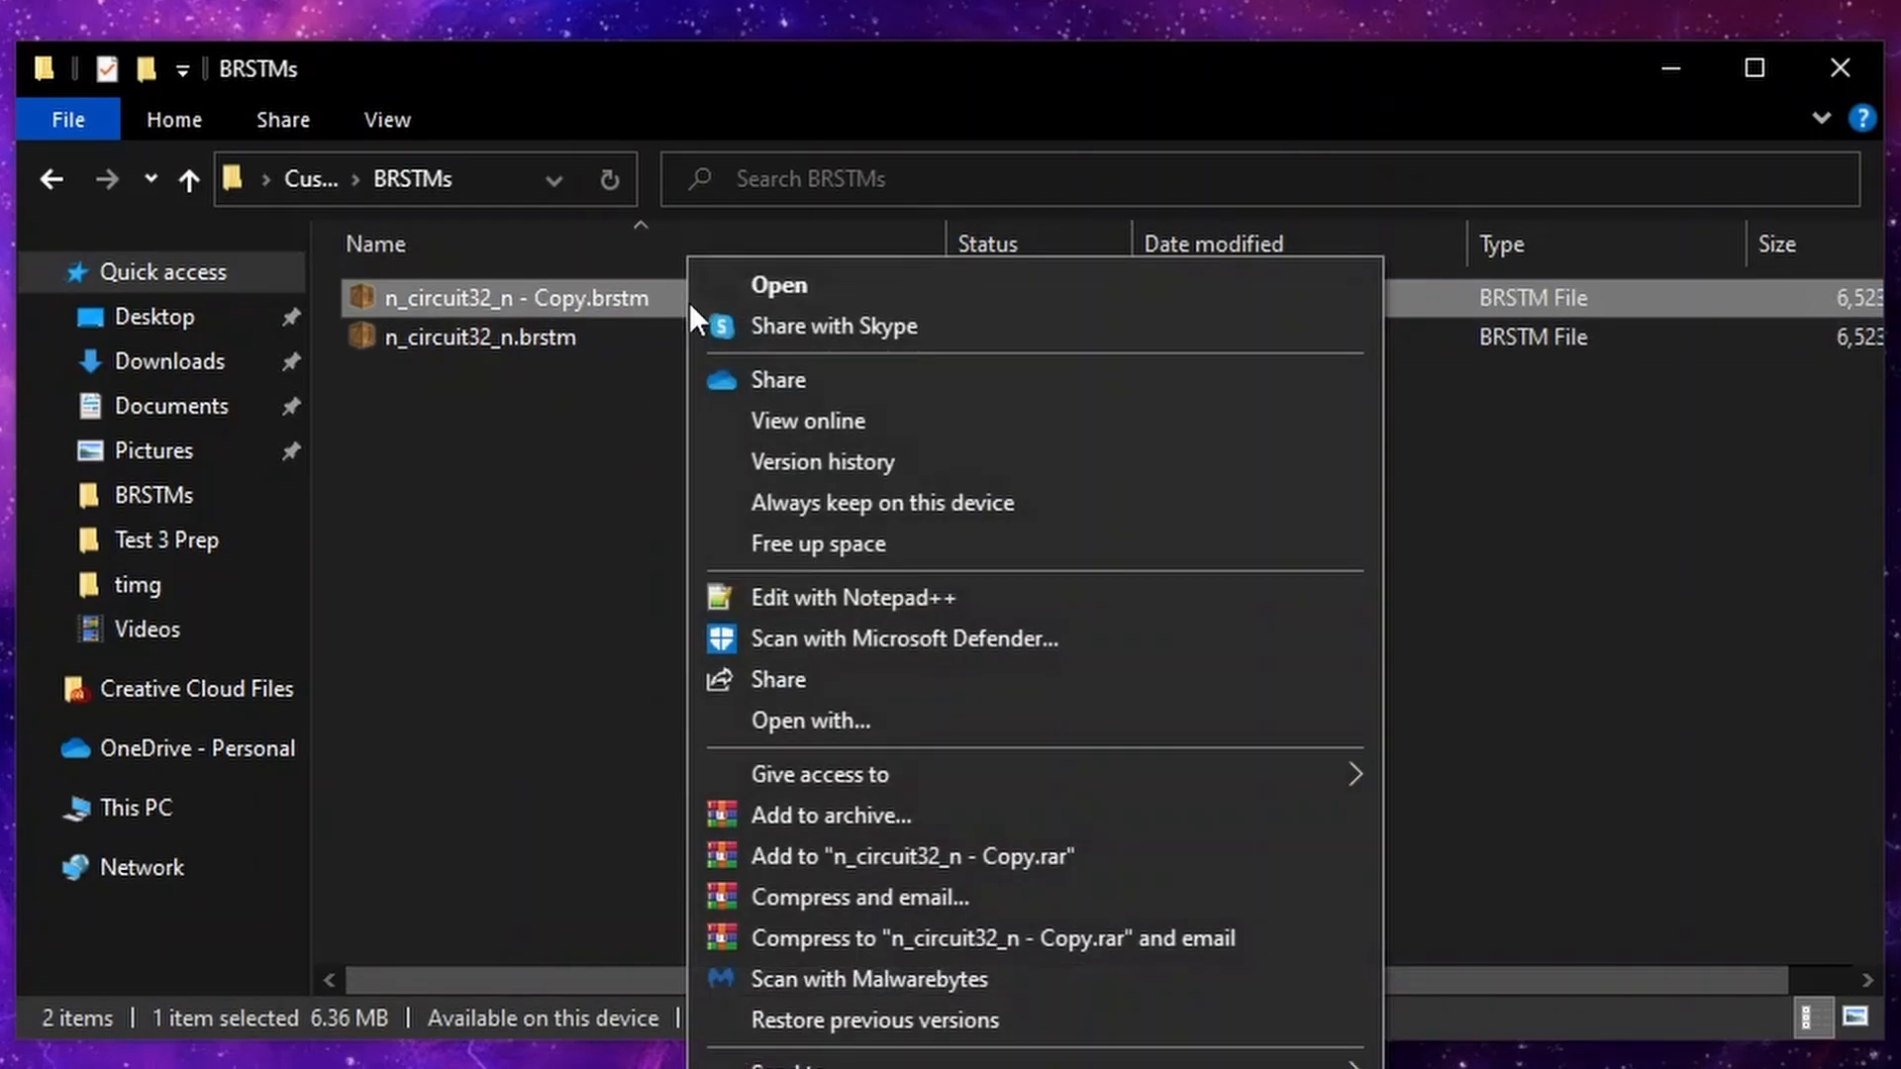
key(m)
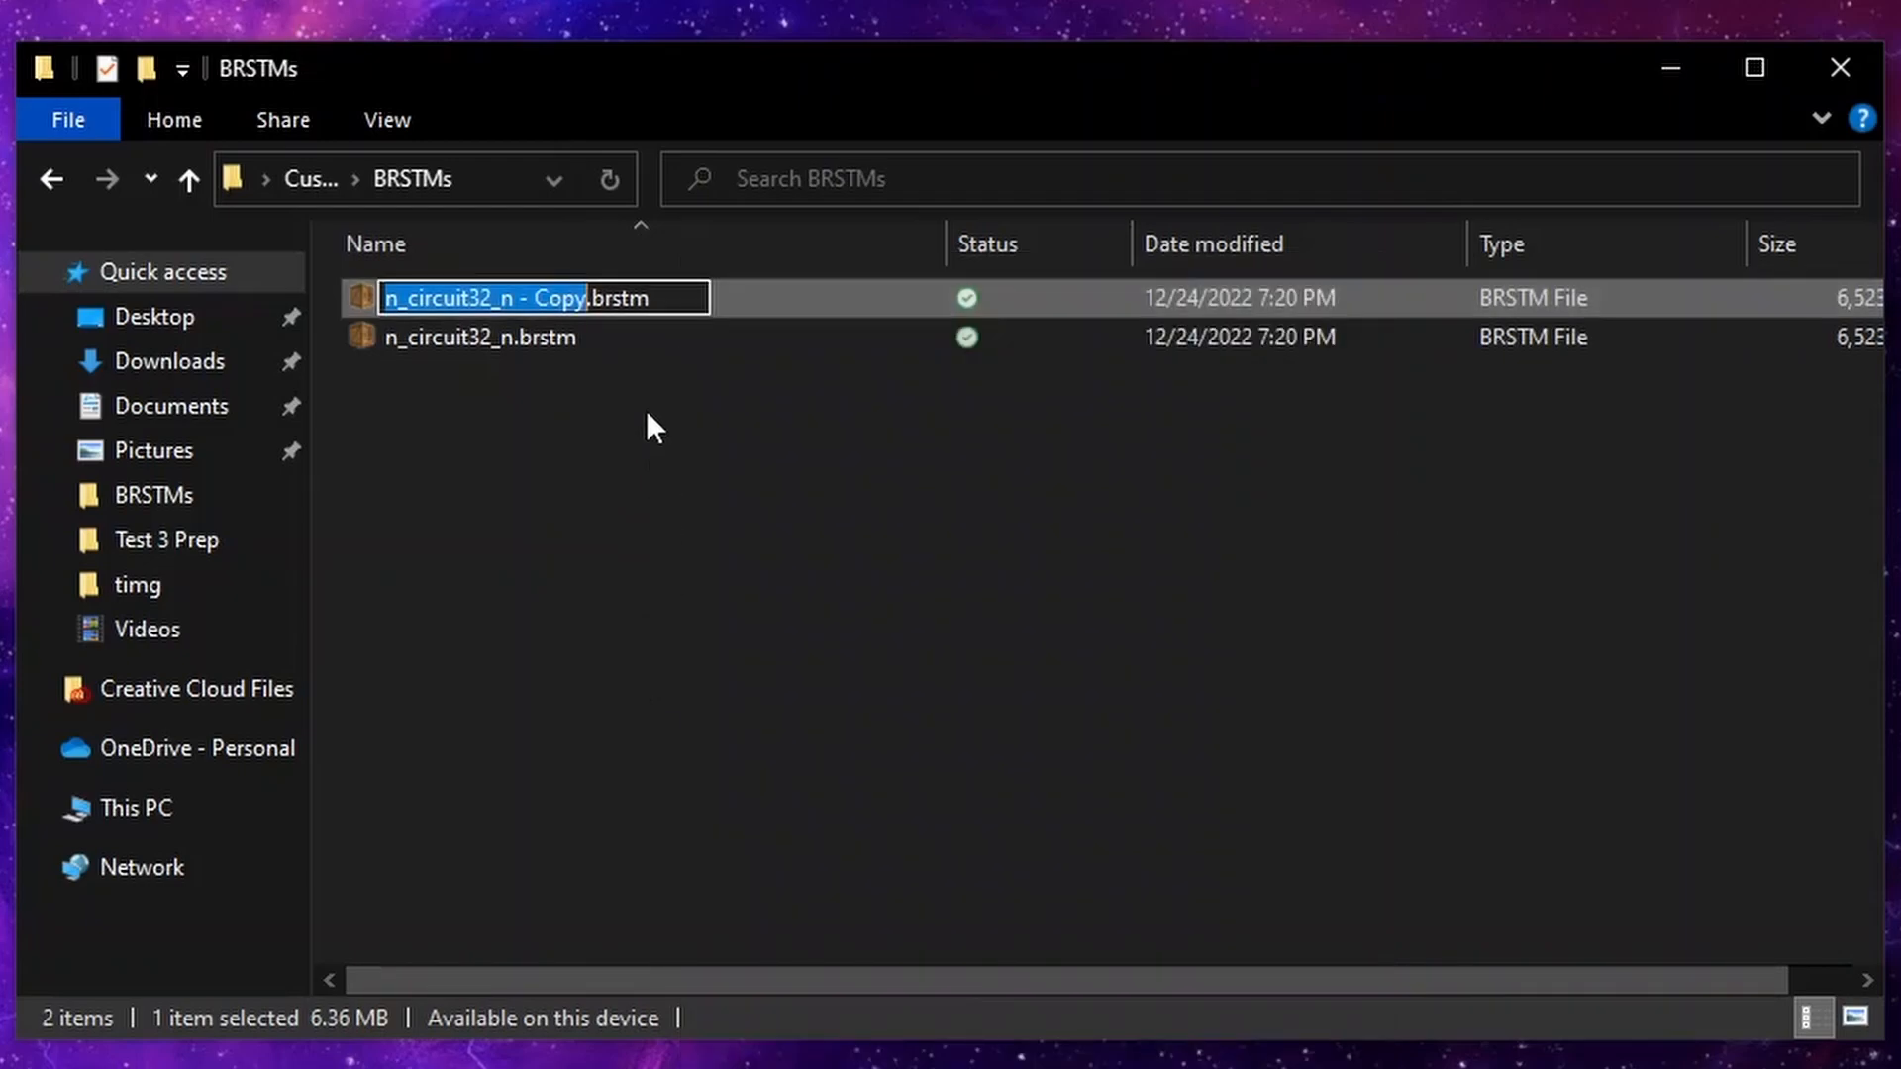
key(Right)
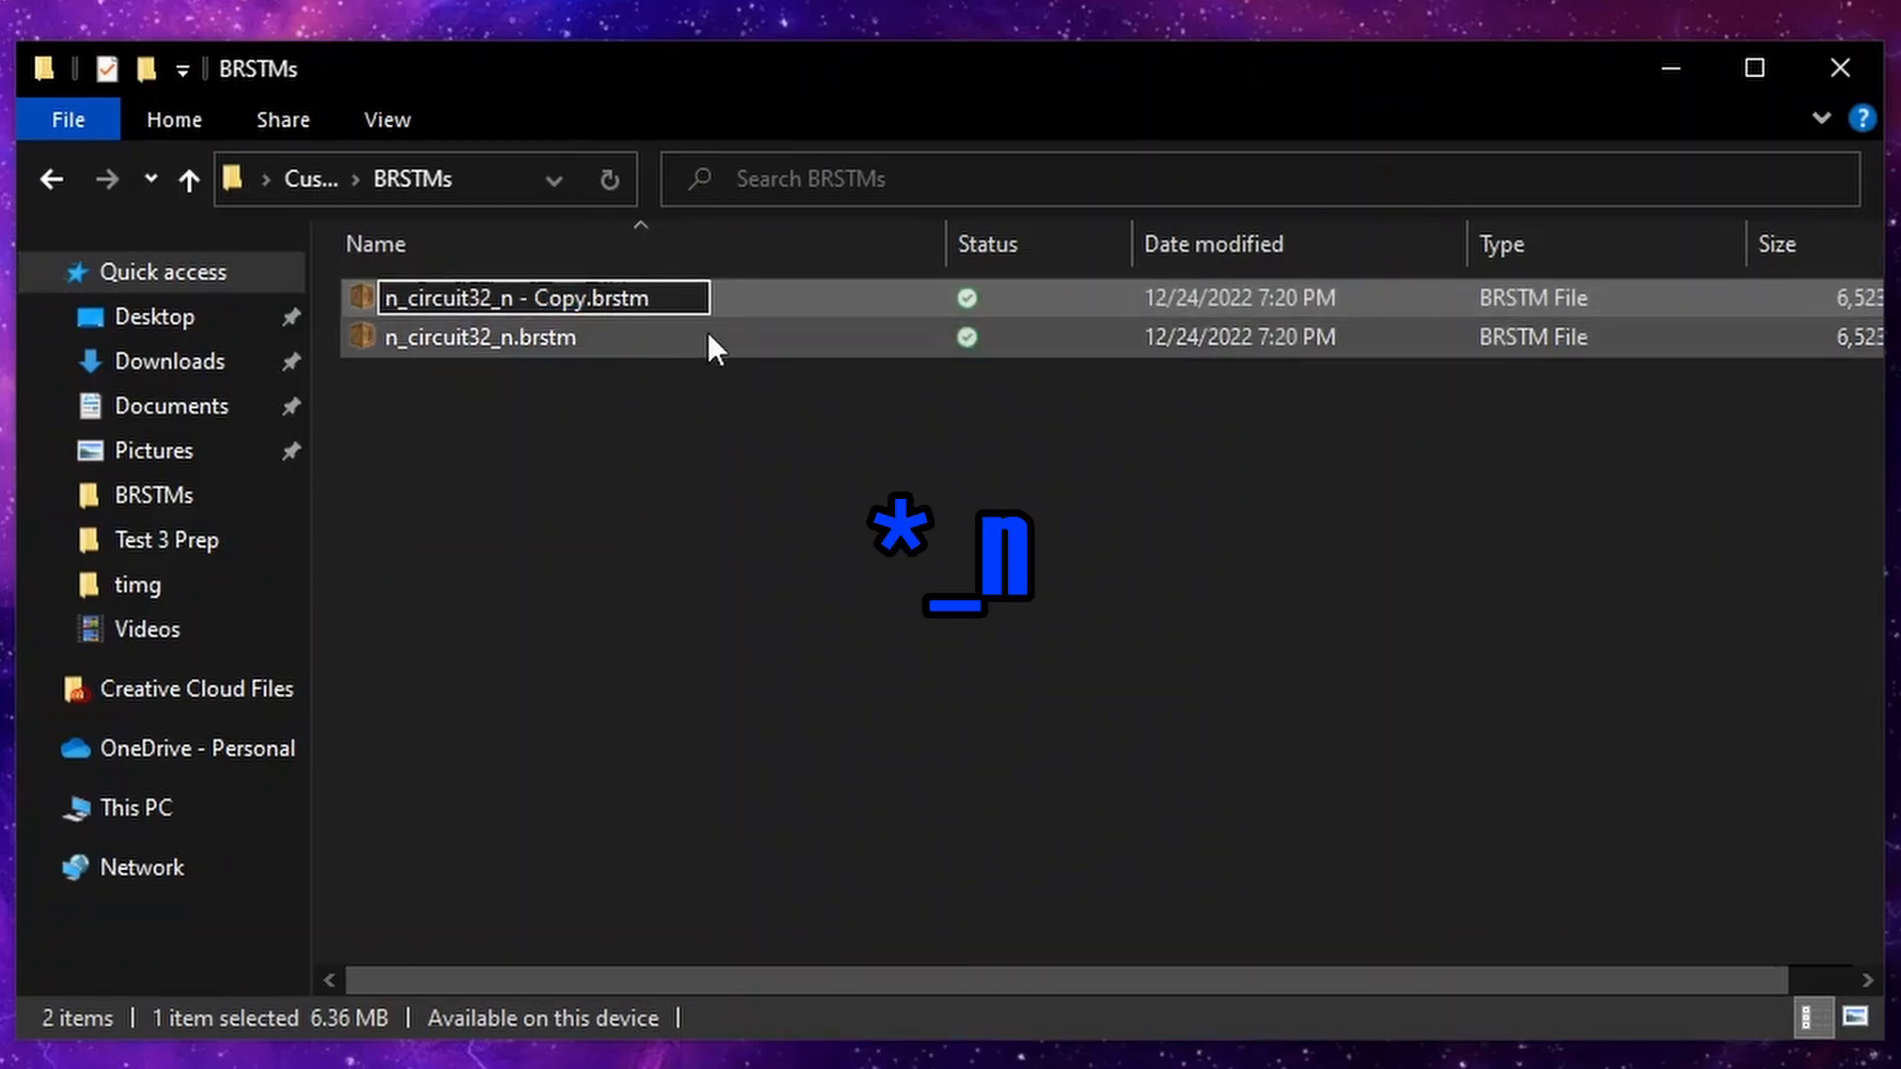
key(BackSpace)
key(BackSpace)
key(BackSpace)
key(BackSpace)
key(BackSpace)
key(BackSpace)
key(BackSpace)
key(BackSpace)
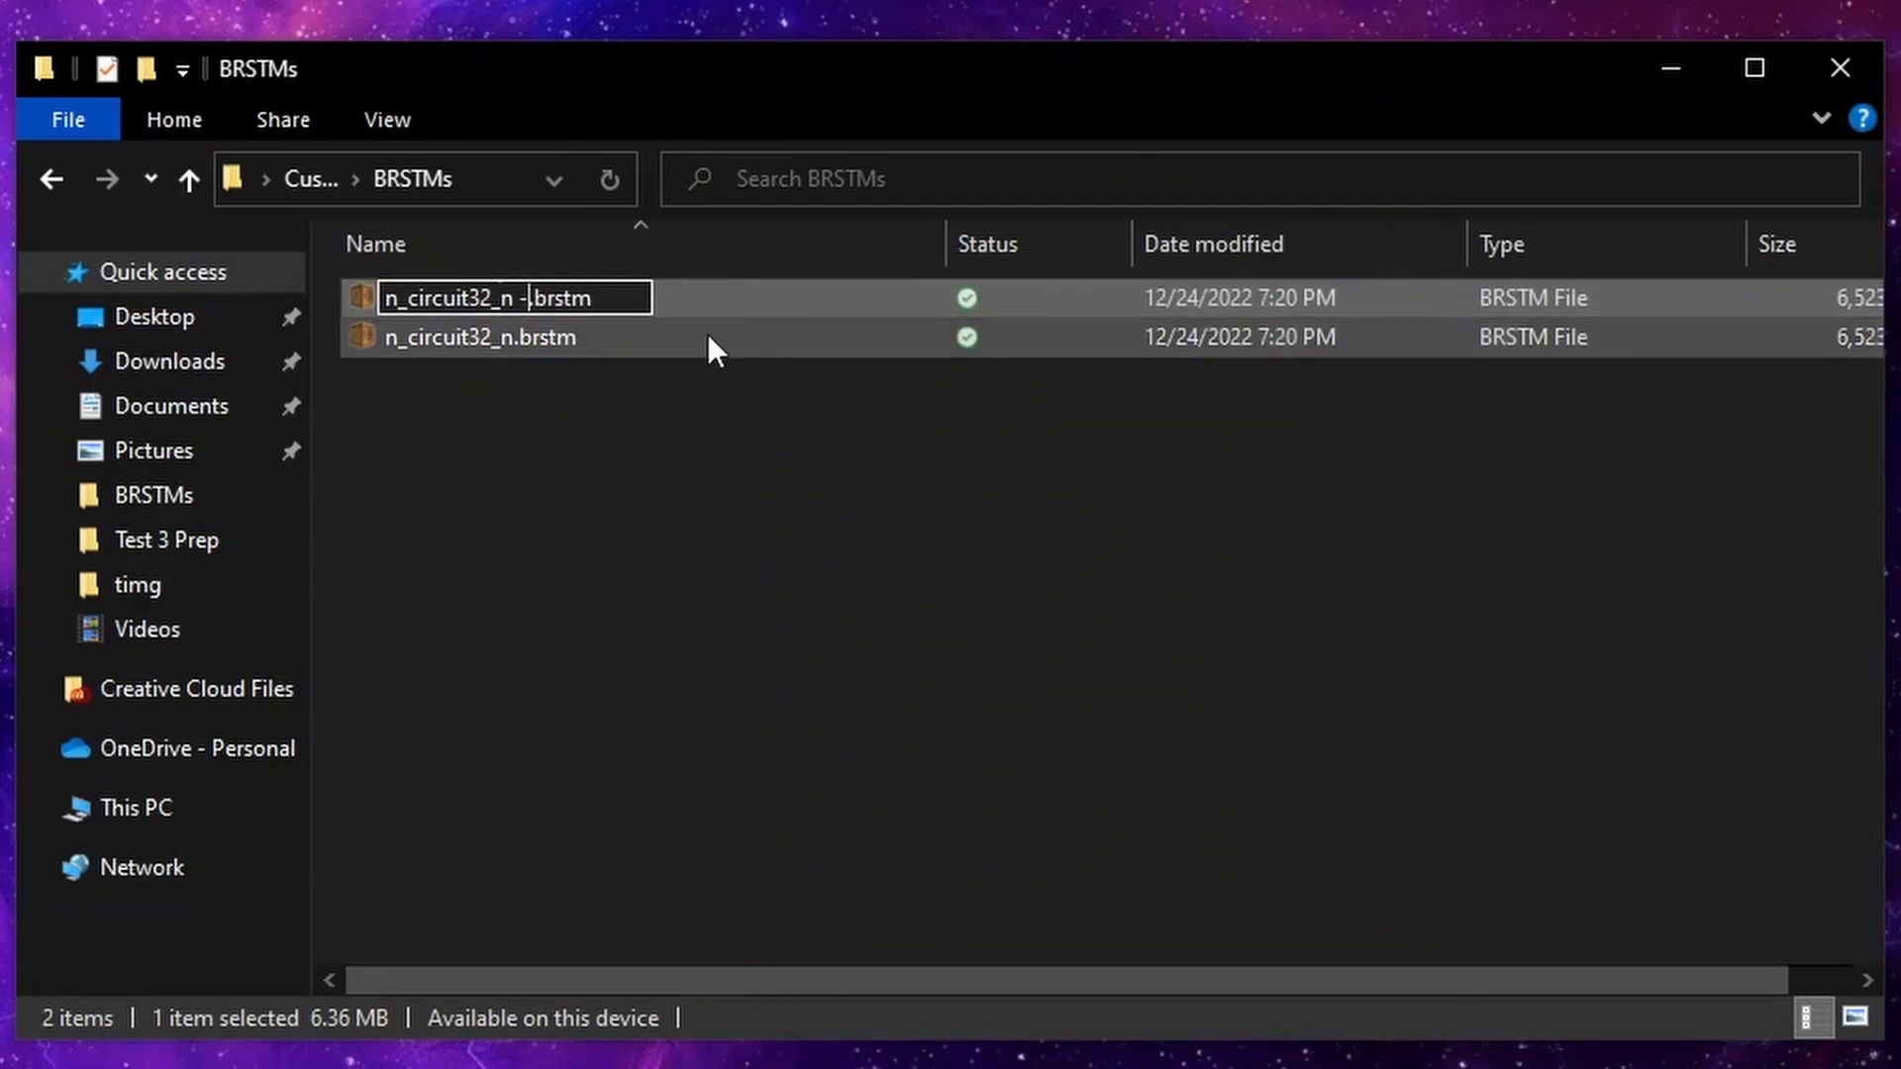
text(f)
key(Return)
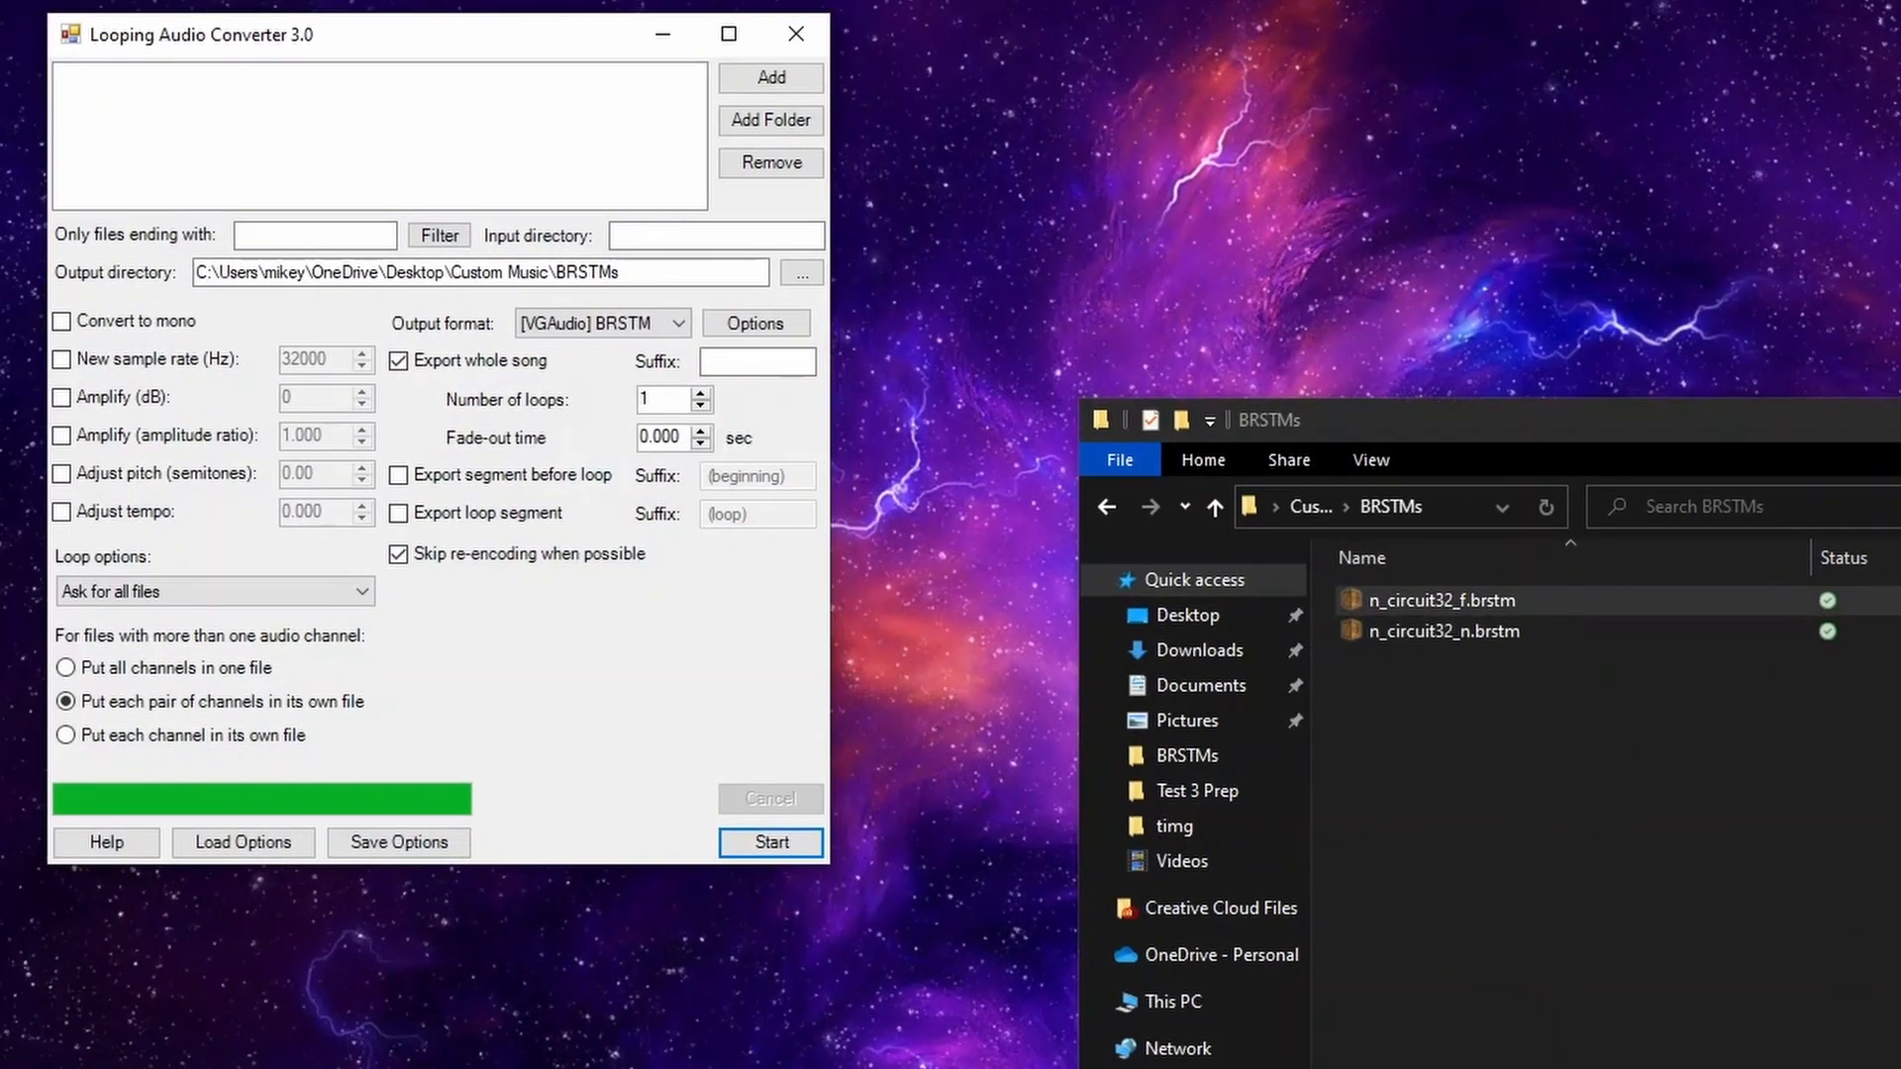
Step: Add n_circuit32_f.brstm to Looping Audio Converter and set the loop options to Keep as is
drag(1404, 560, 595, 298)
drag(744, 345, 449, 145)
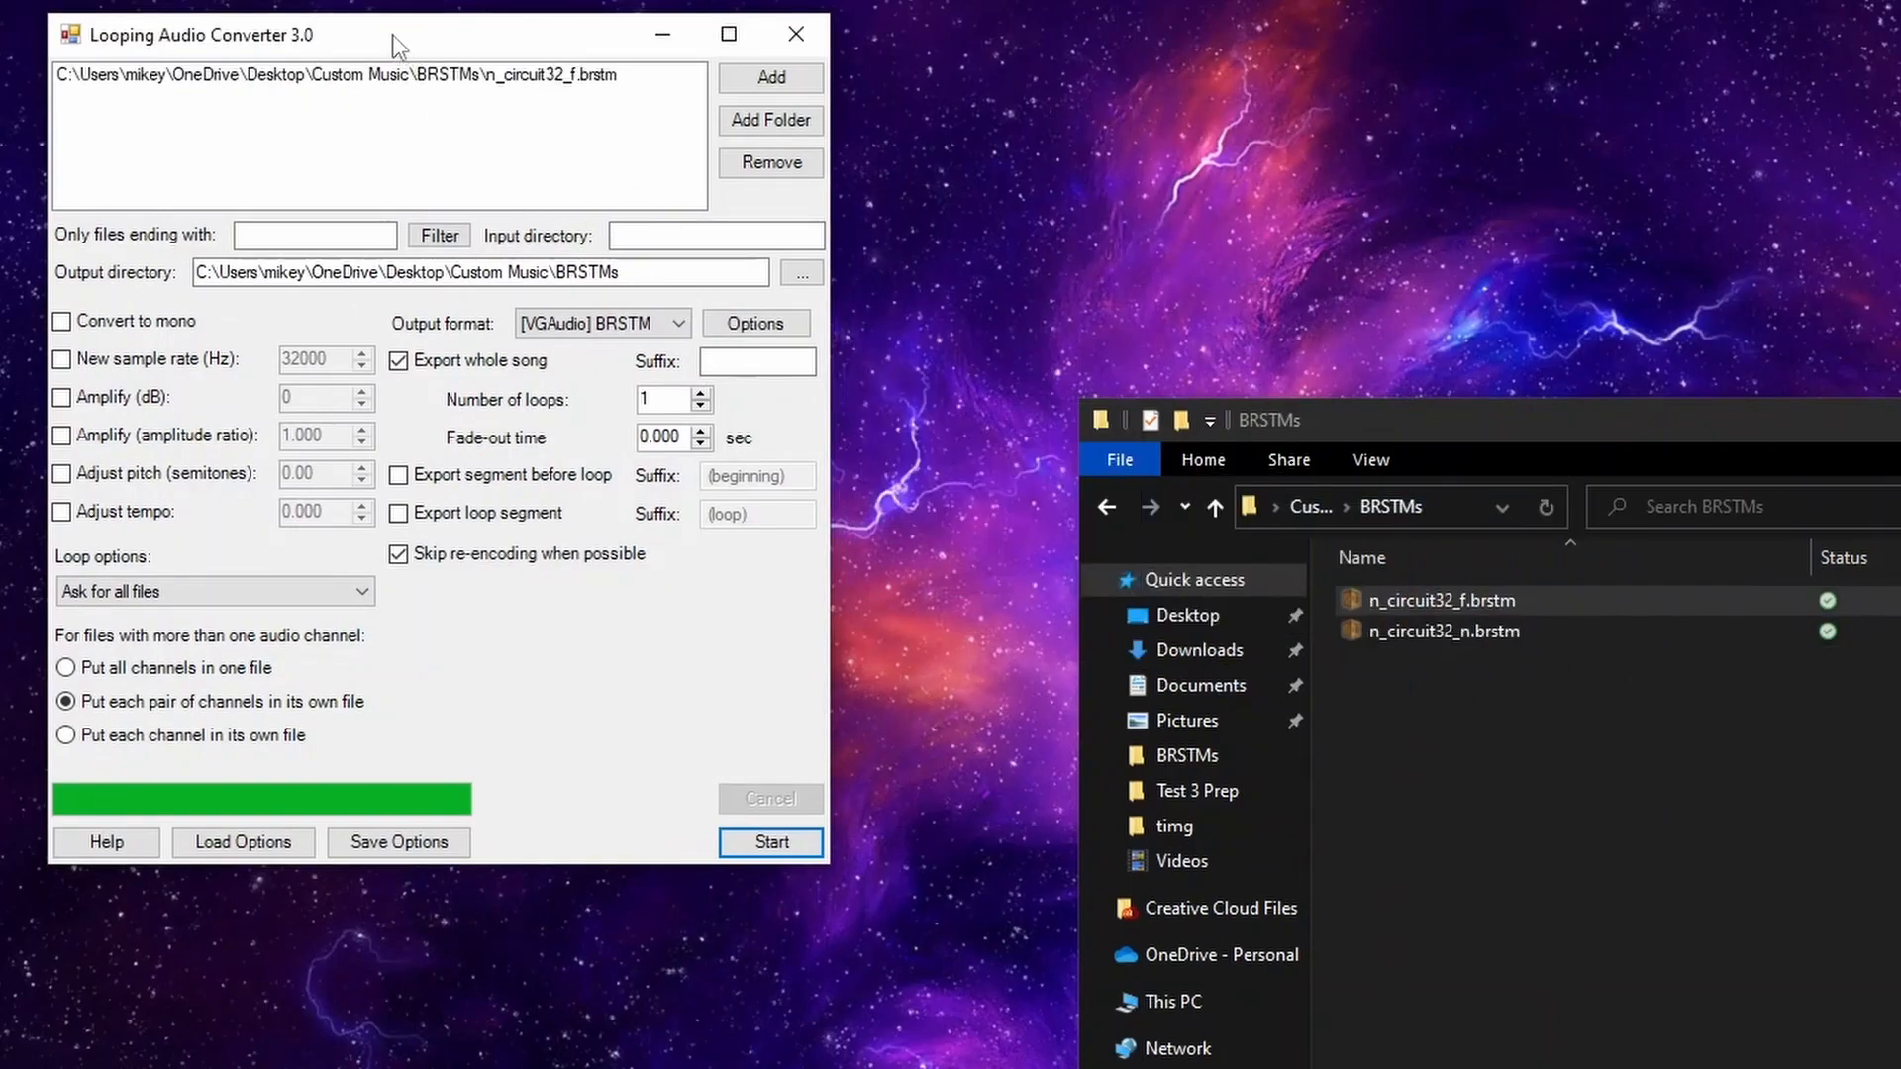
click(252, 602)
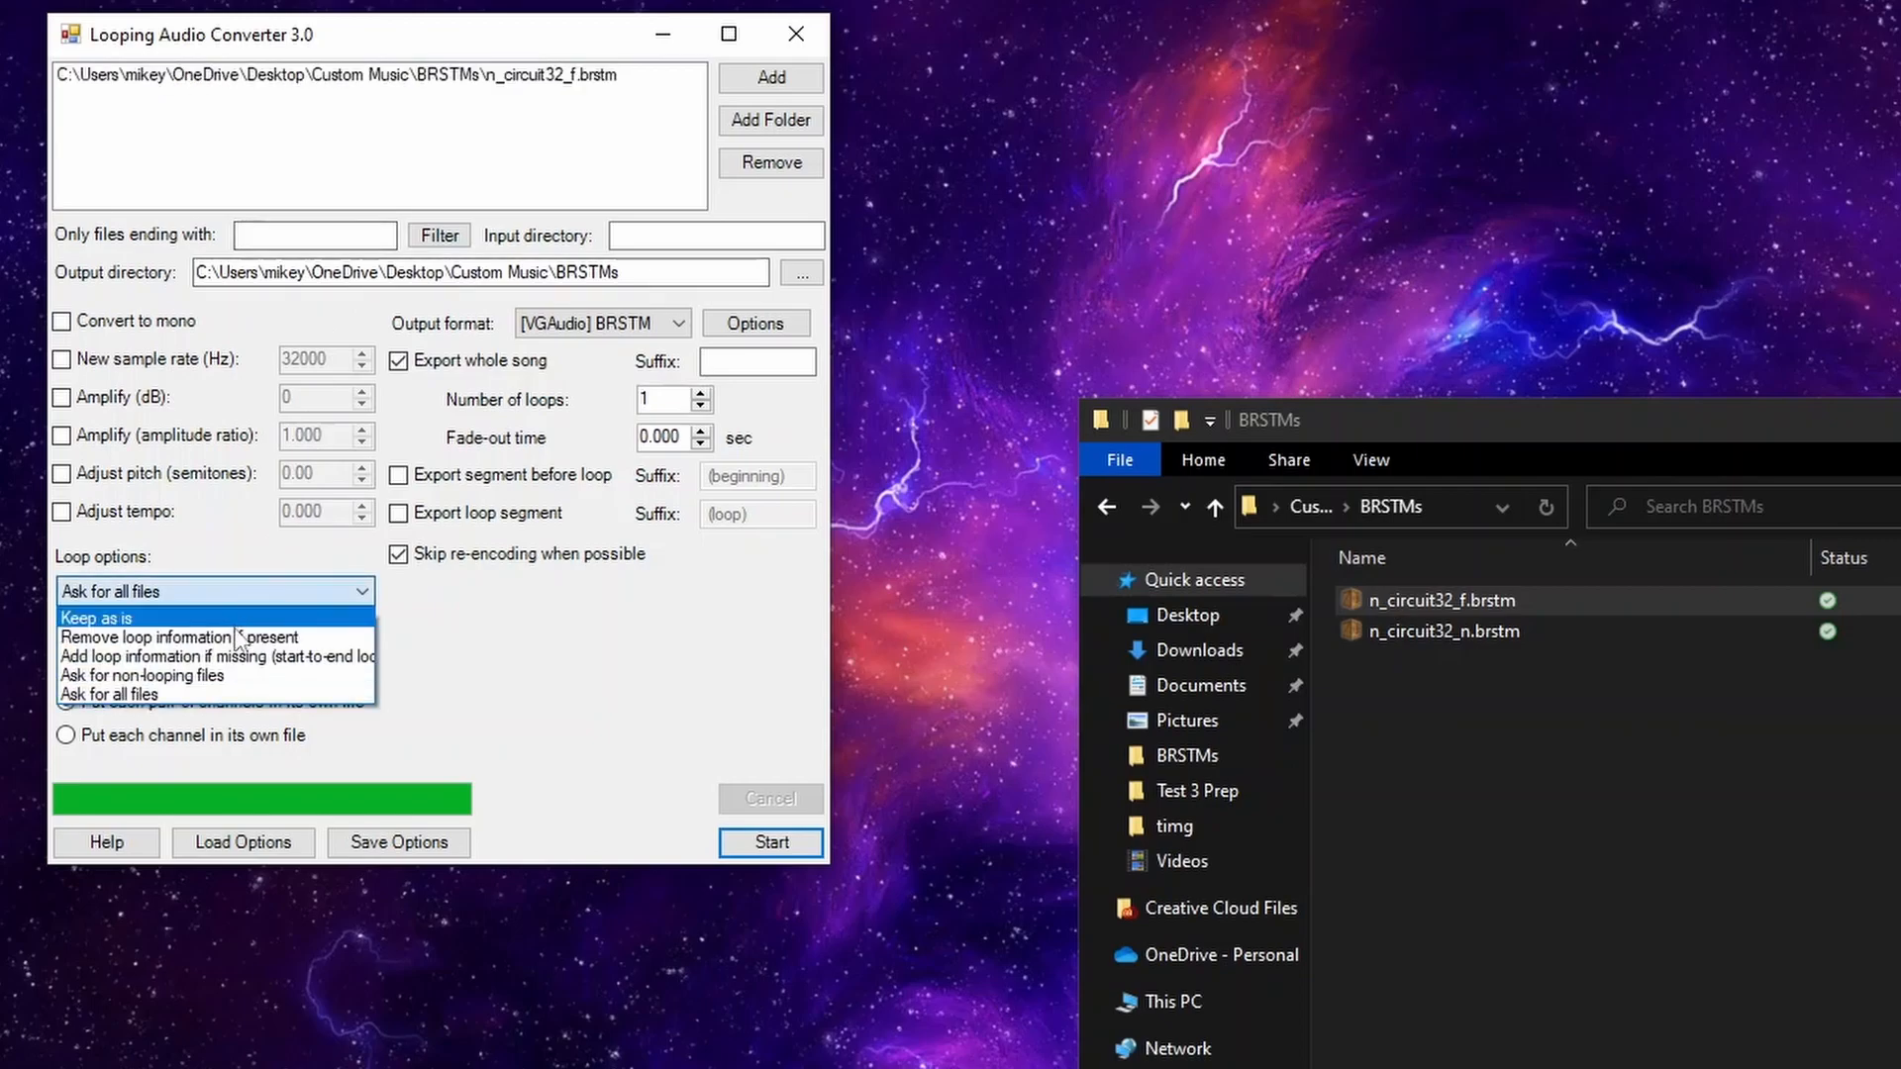
click(241, 617)
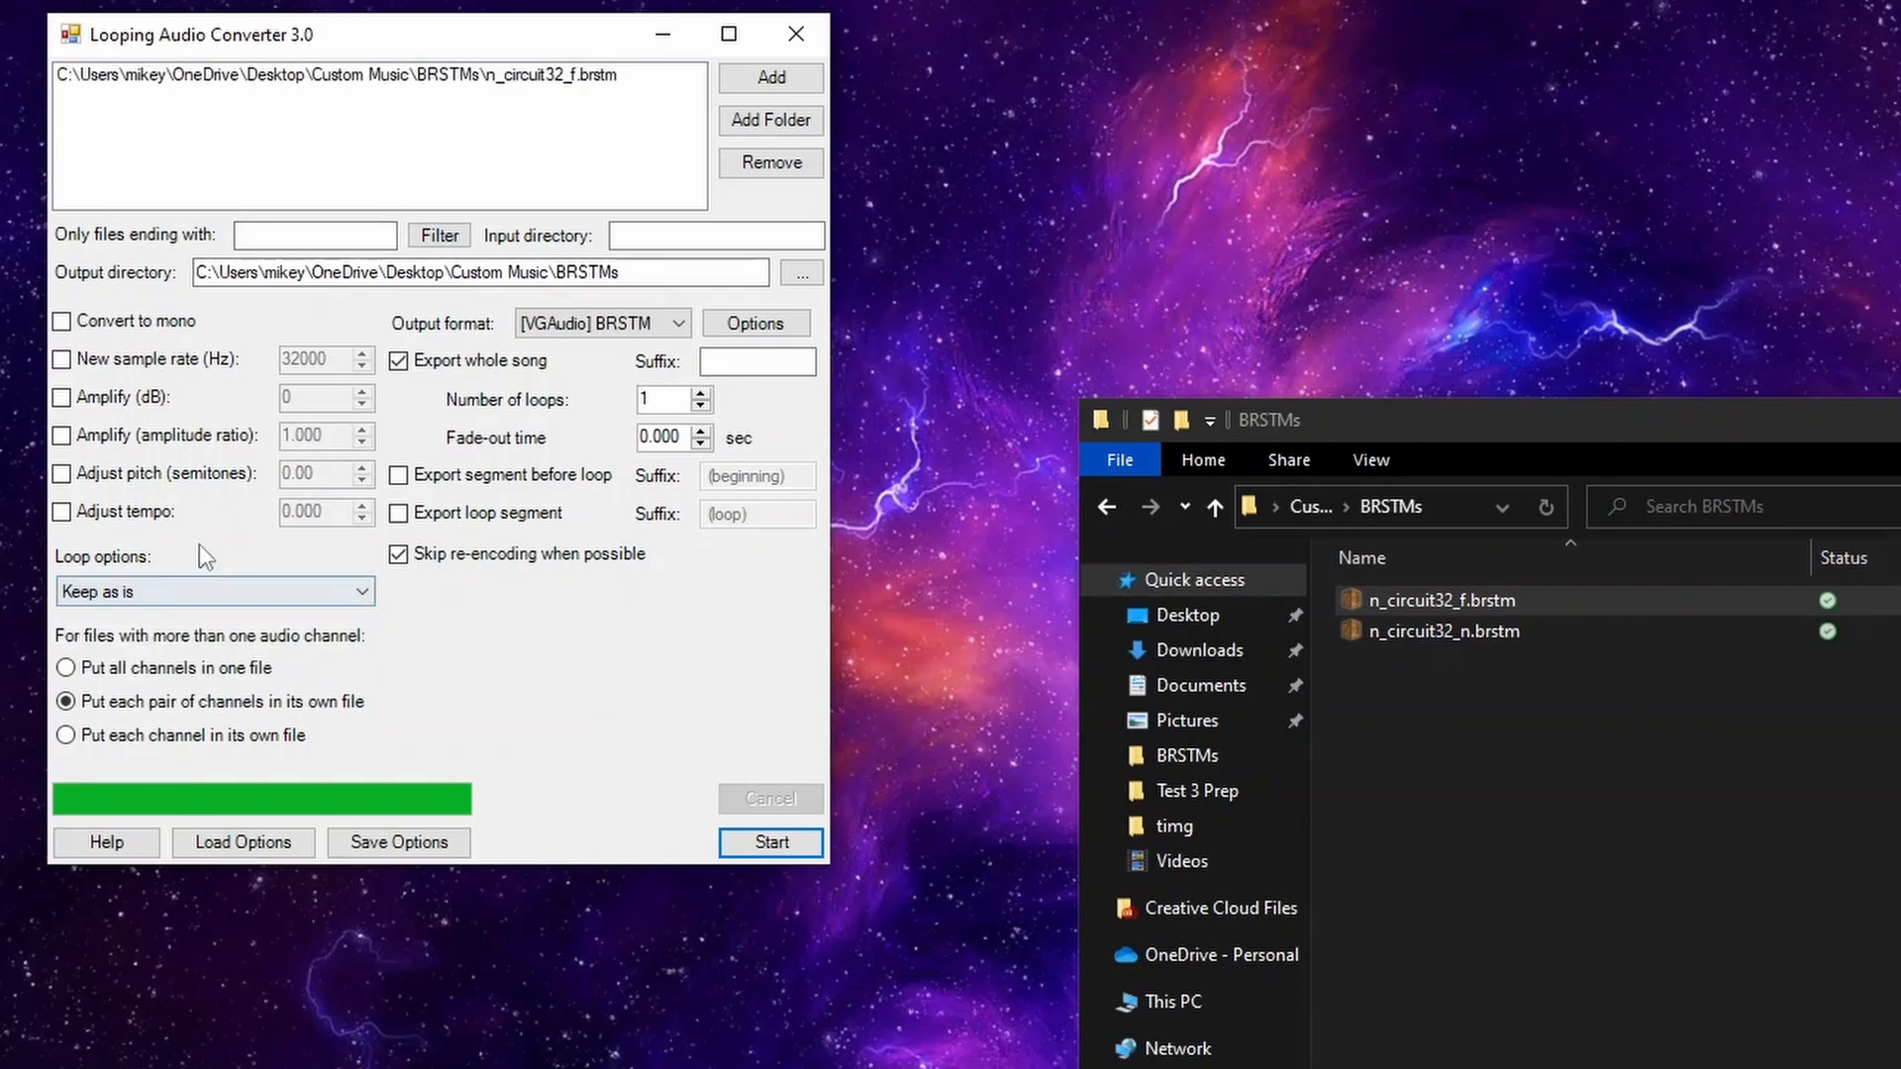
Step: Enable tempo adjustment, set it to 1.1 and start converting n_circuit32_f.brstm
click(168, 515)
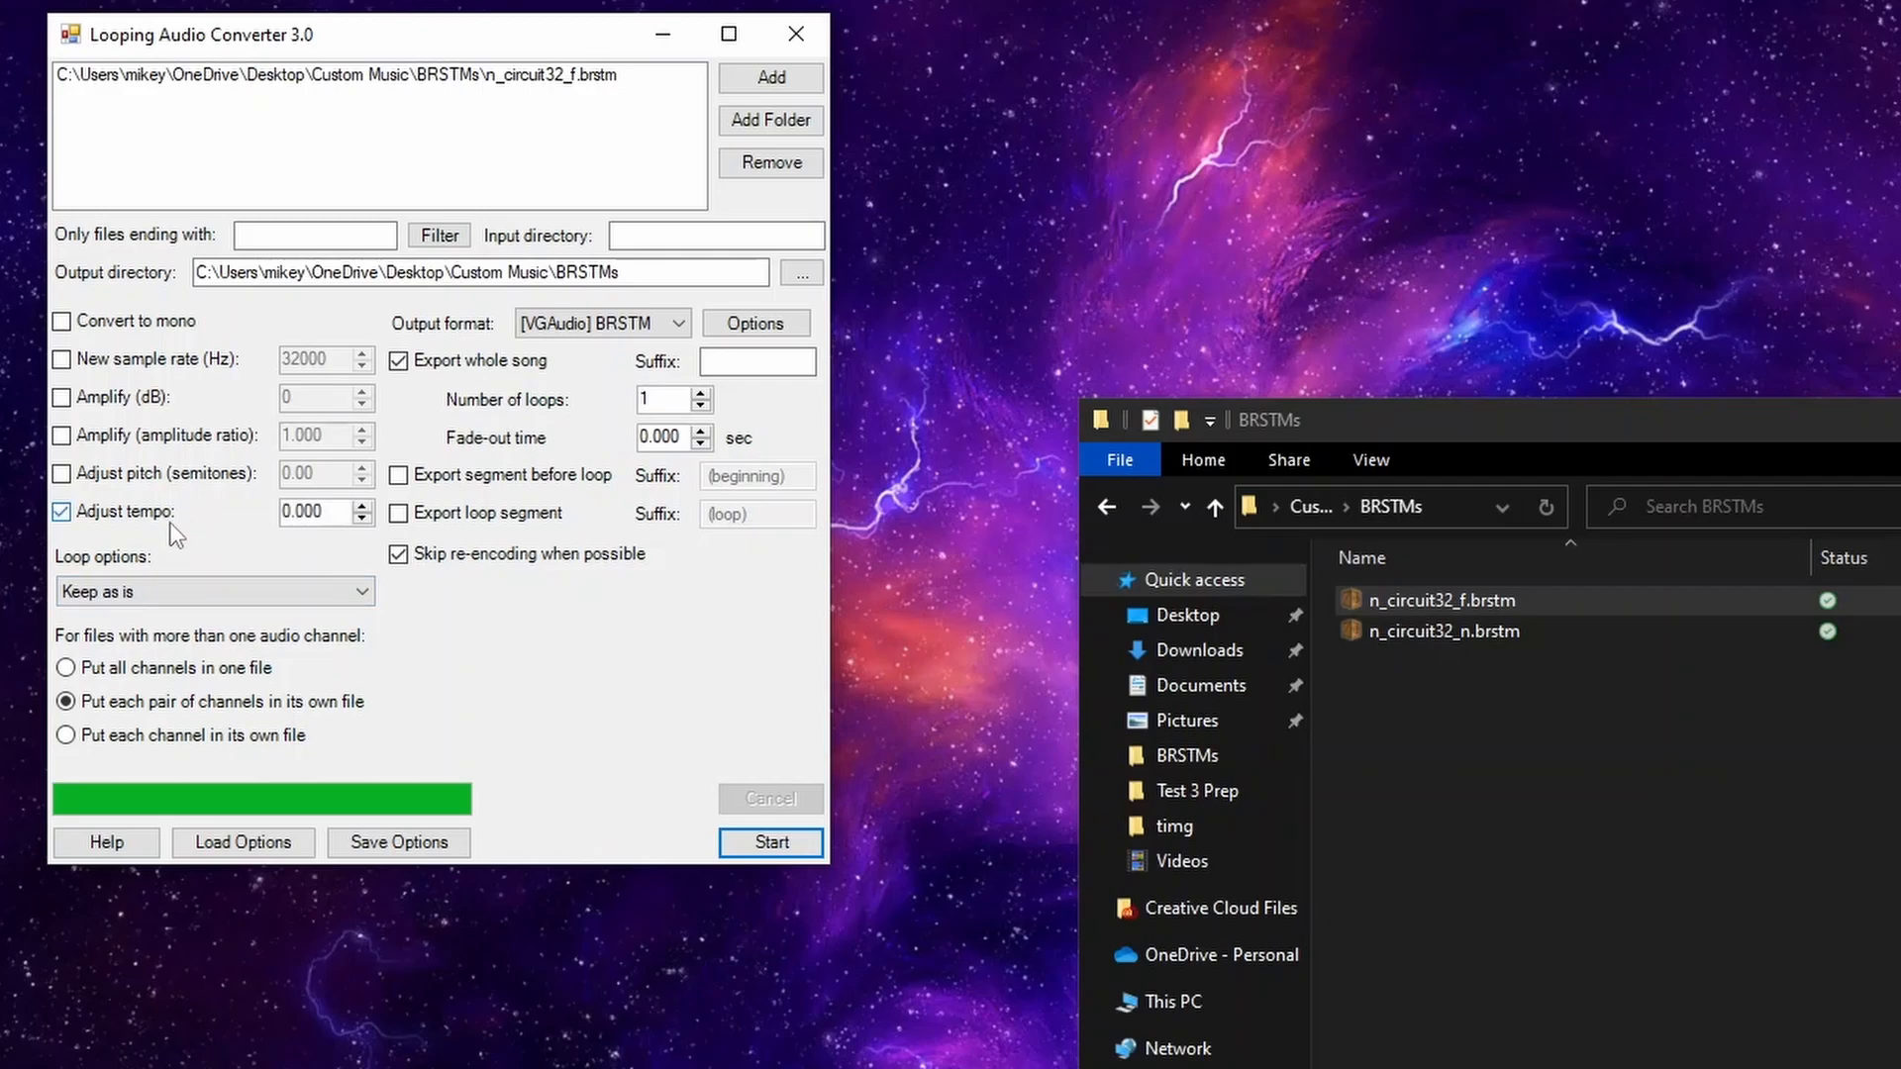
double_click(287, 511)
text(1.1)
click(734, 829)
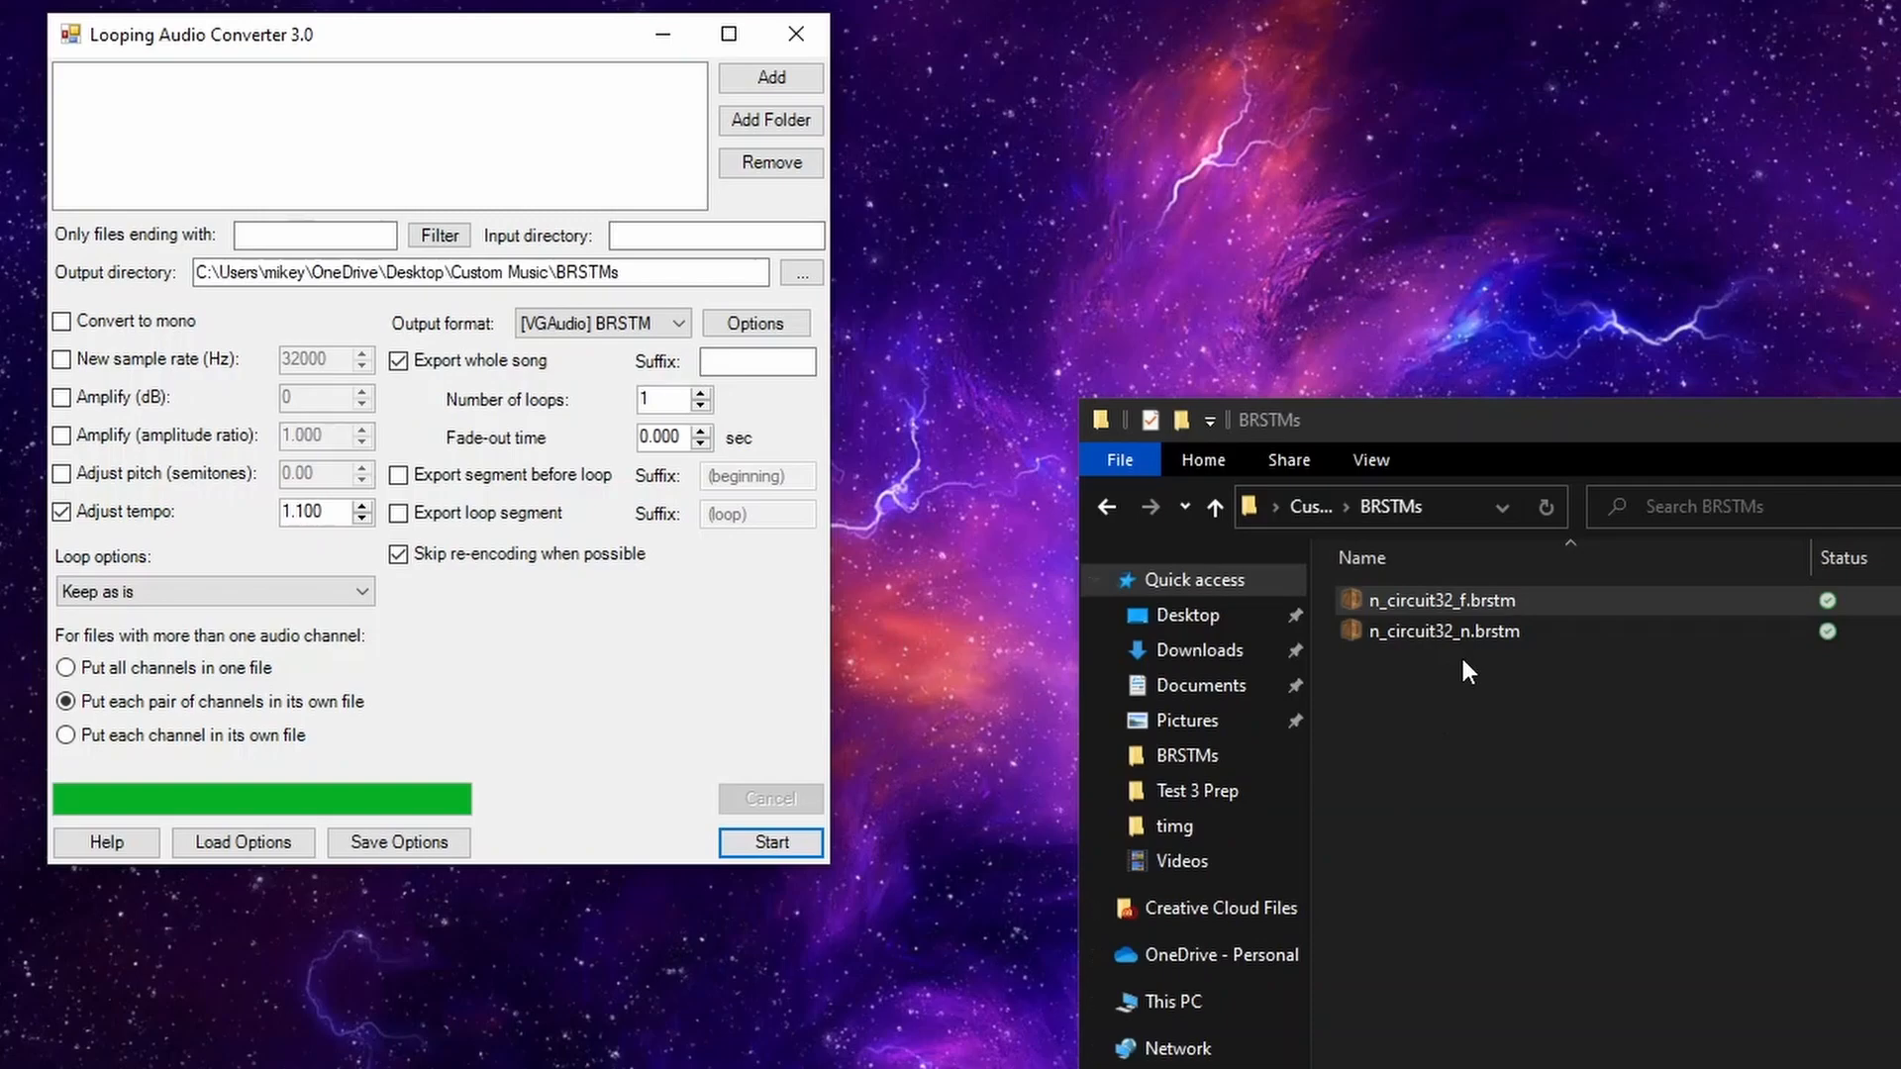
Step: Open n_circuit32_f.brstm in BrawlCrate and play it from its start and near its end to check speed and loop
double_click(1536, 601)
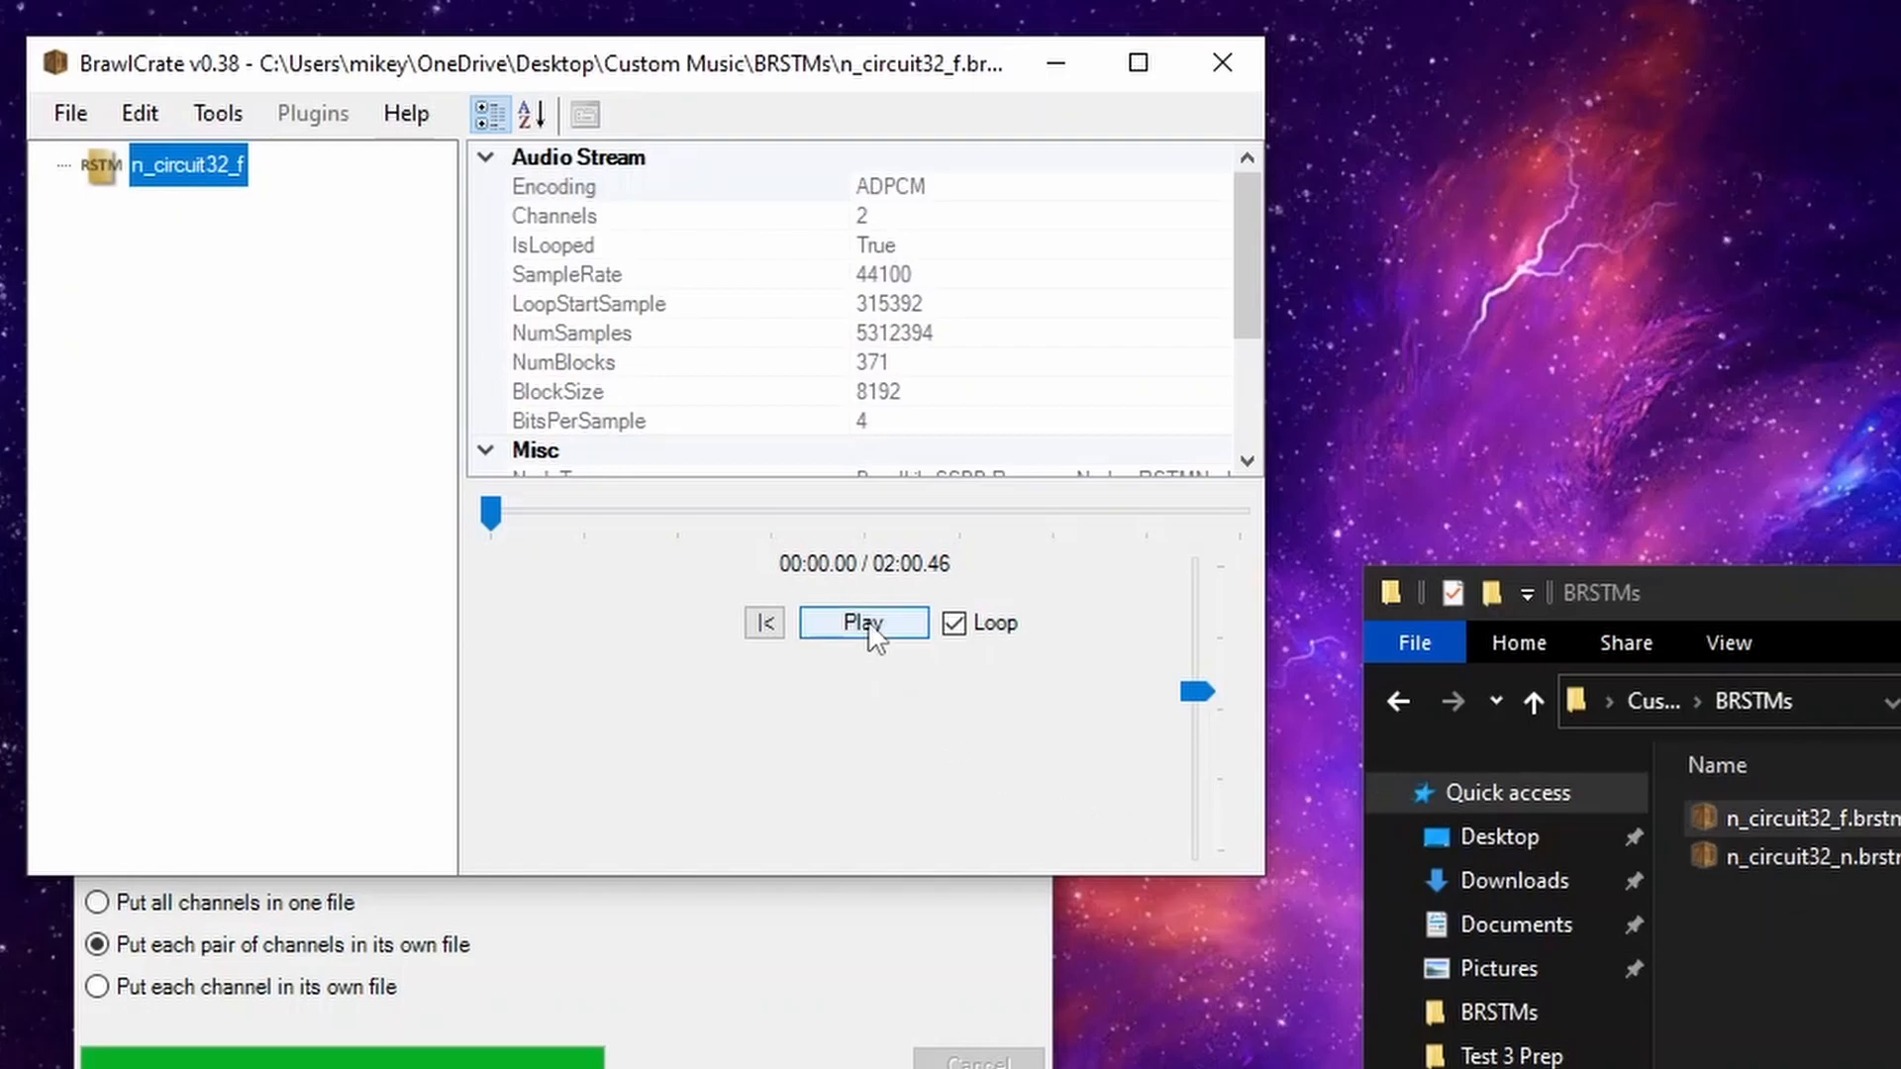
click(864, 624)
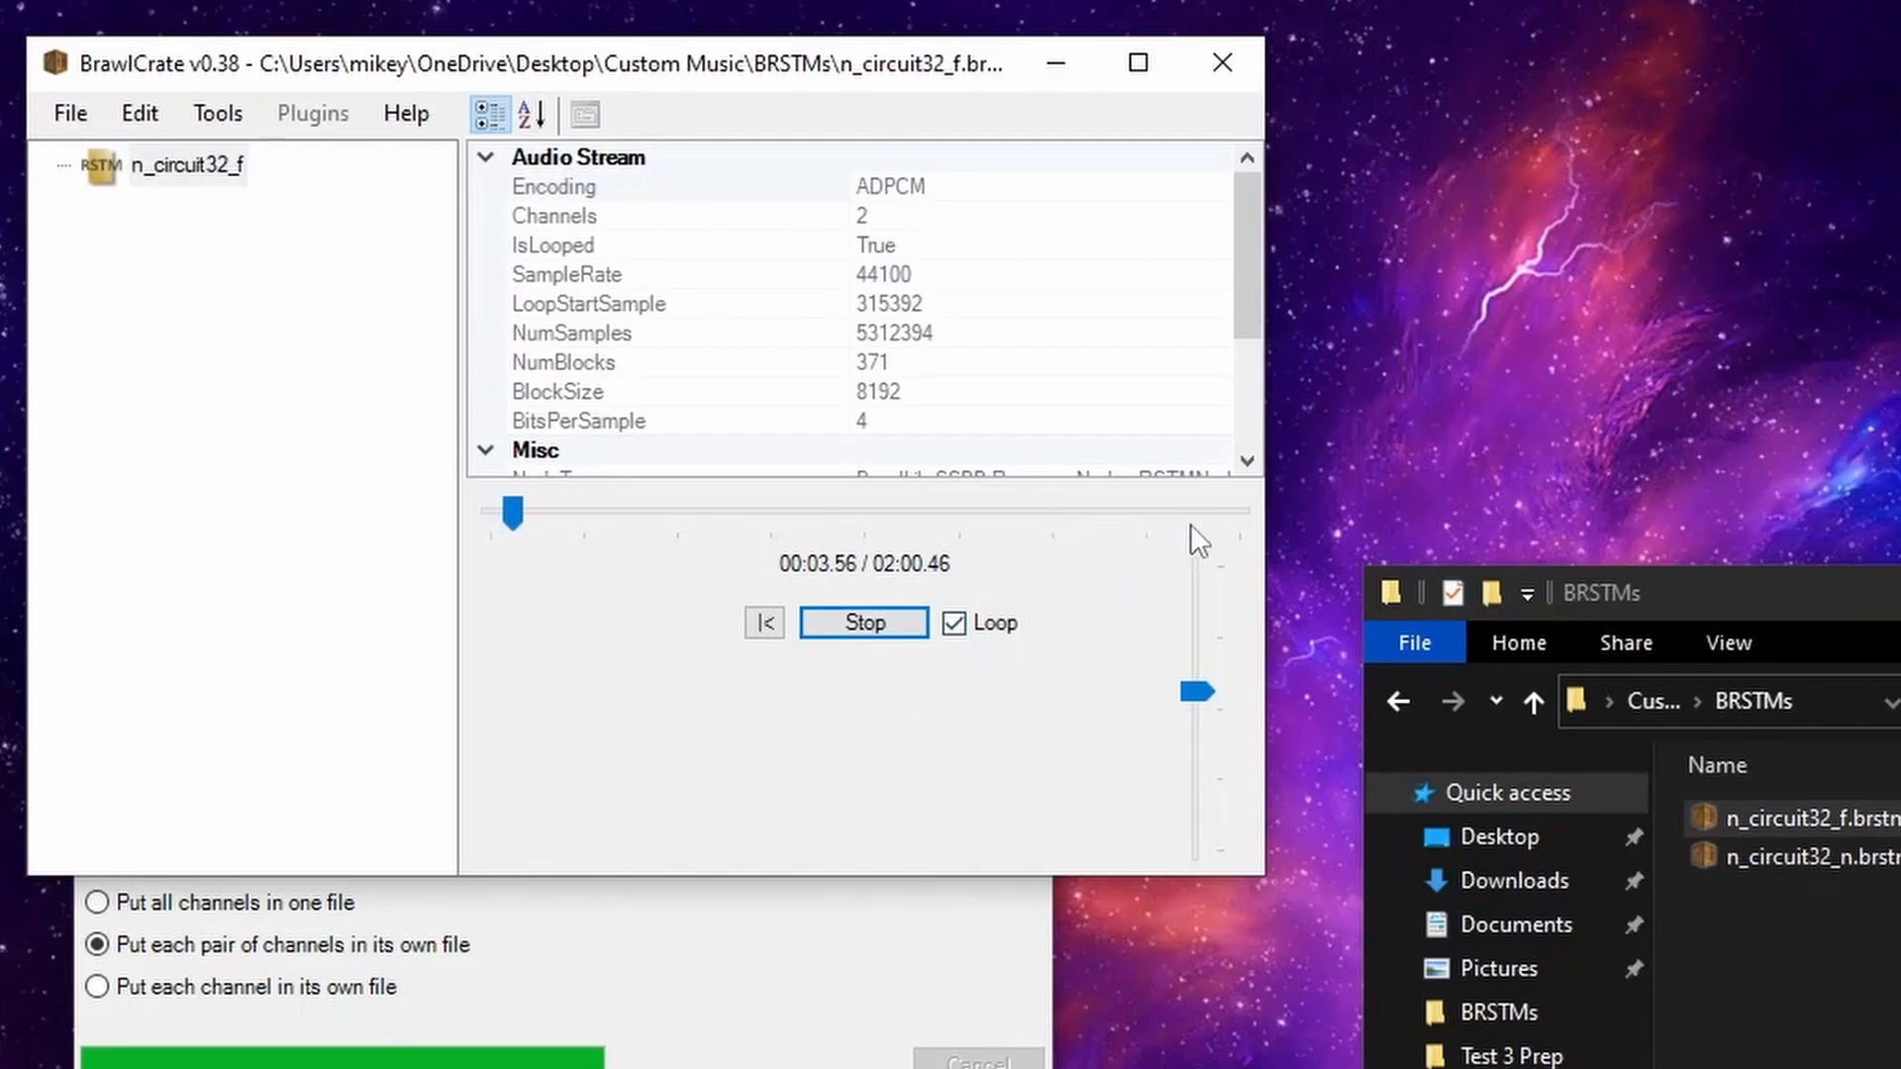
click(1222, 512)
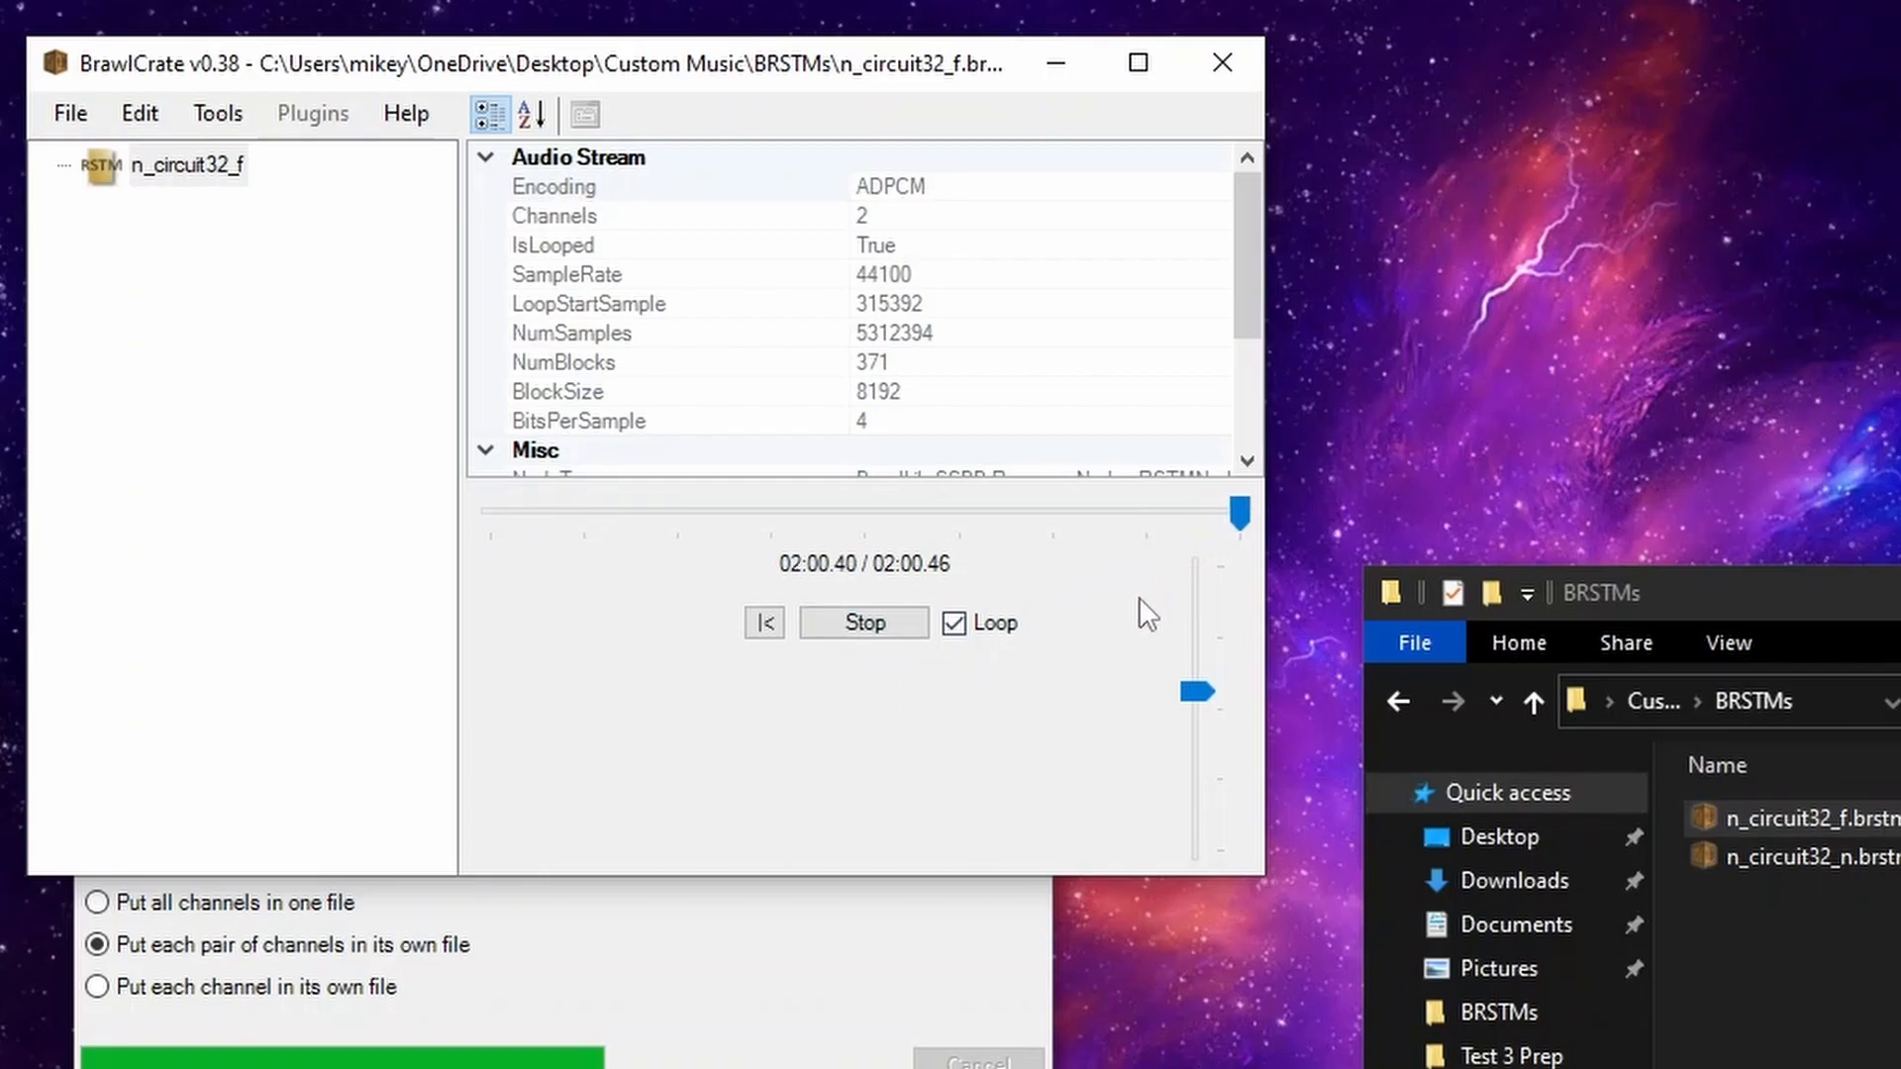
click(897, 632)
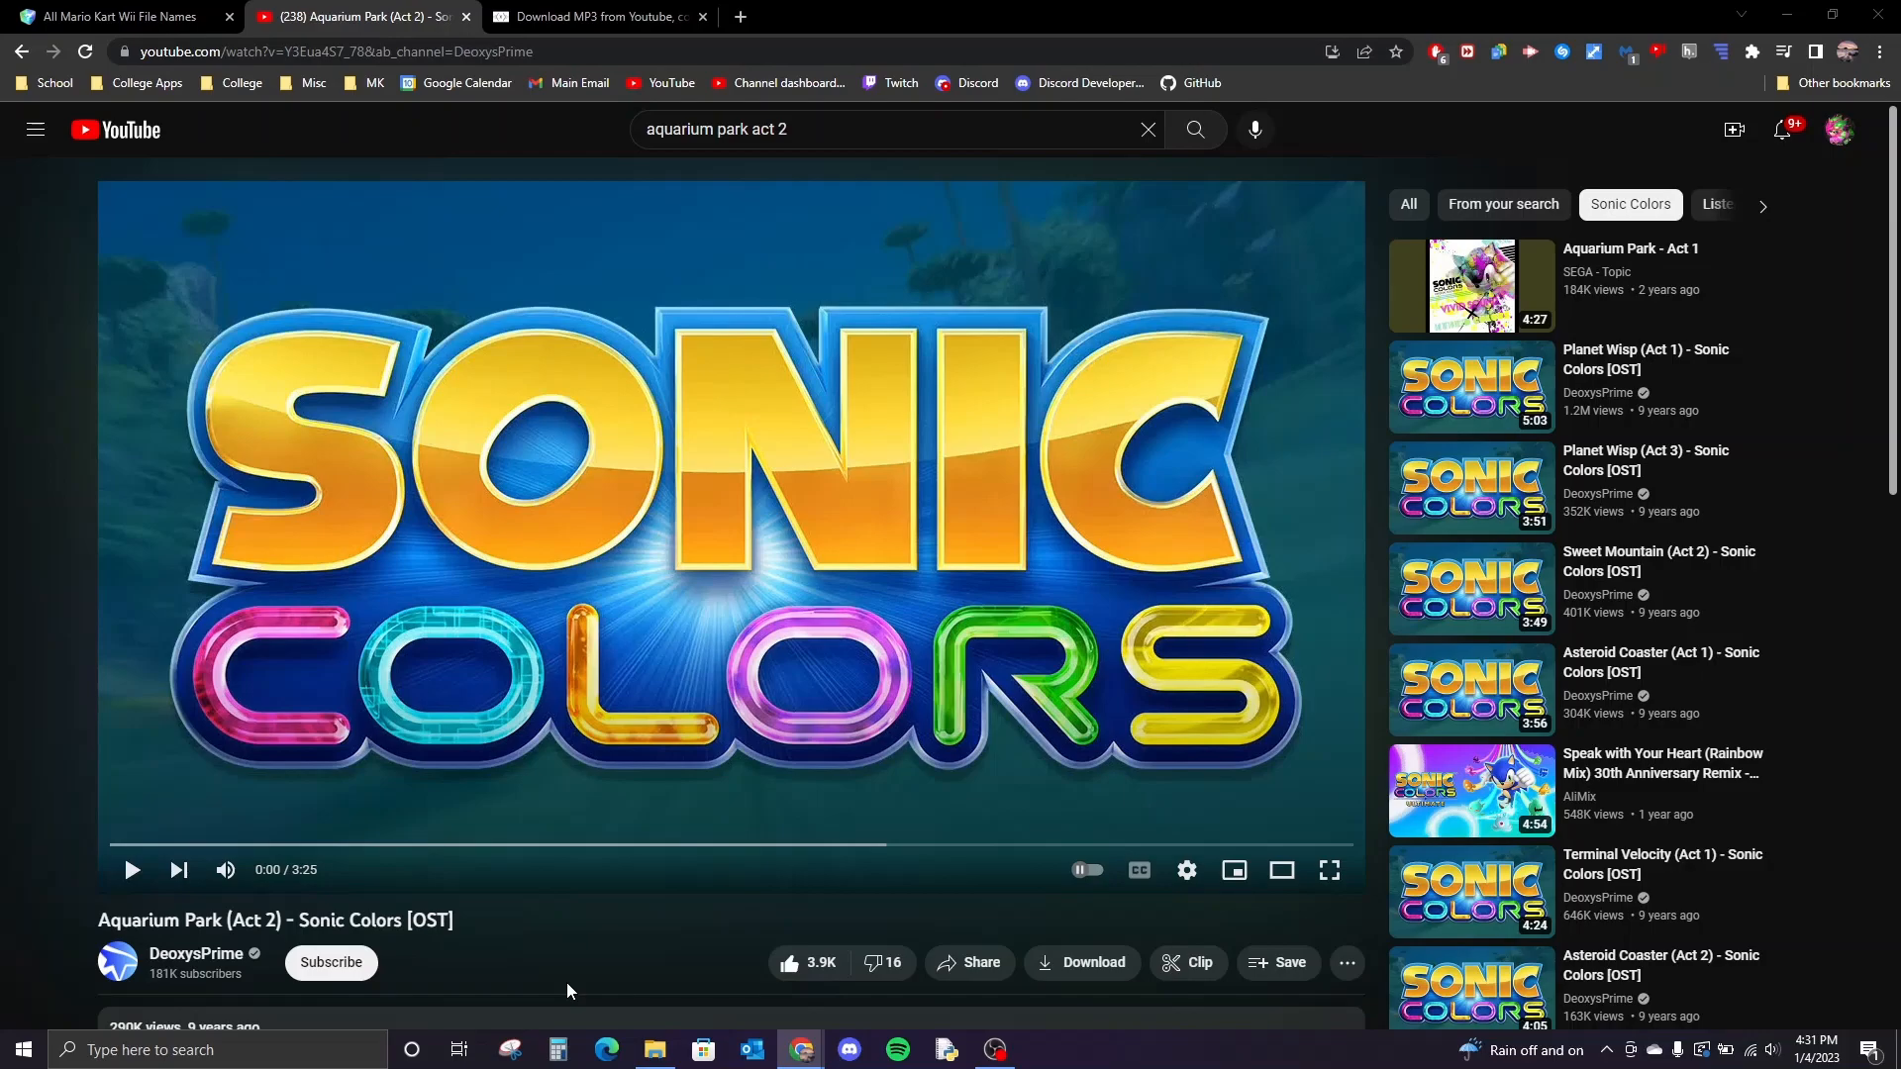
Step: Copy the share link of the Aquarium Park (Act 2) video and submit it on x2convert as a high-quality MP3 conversion
click(970, 962)
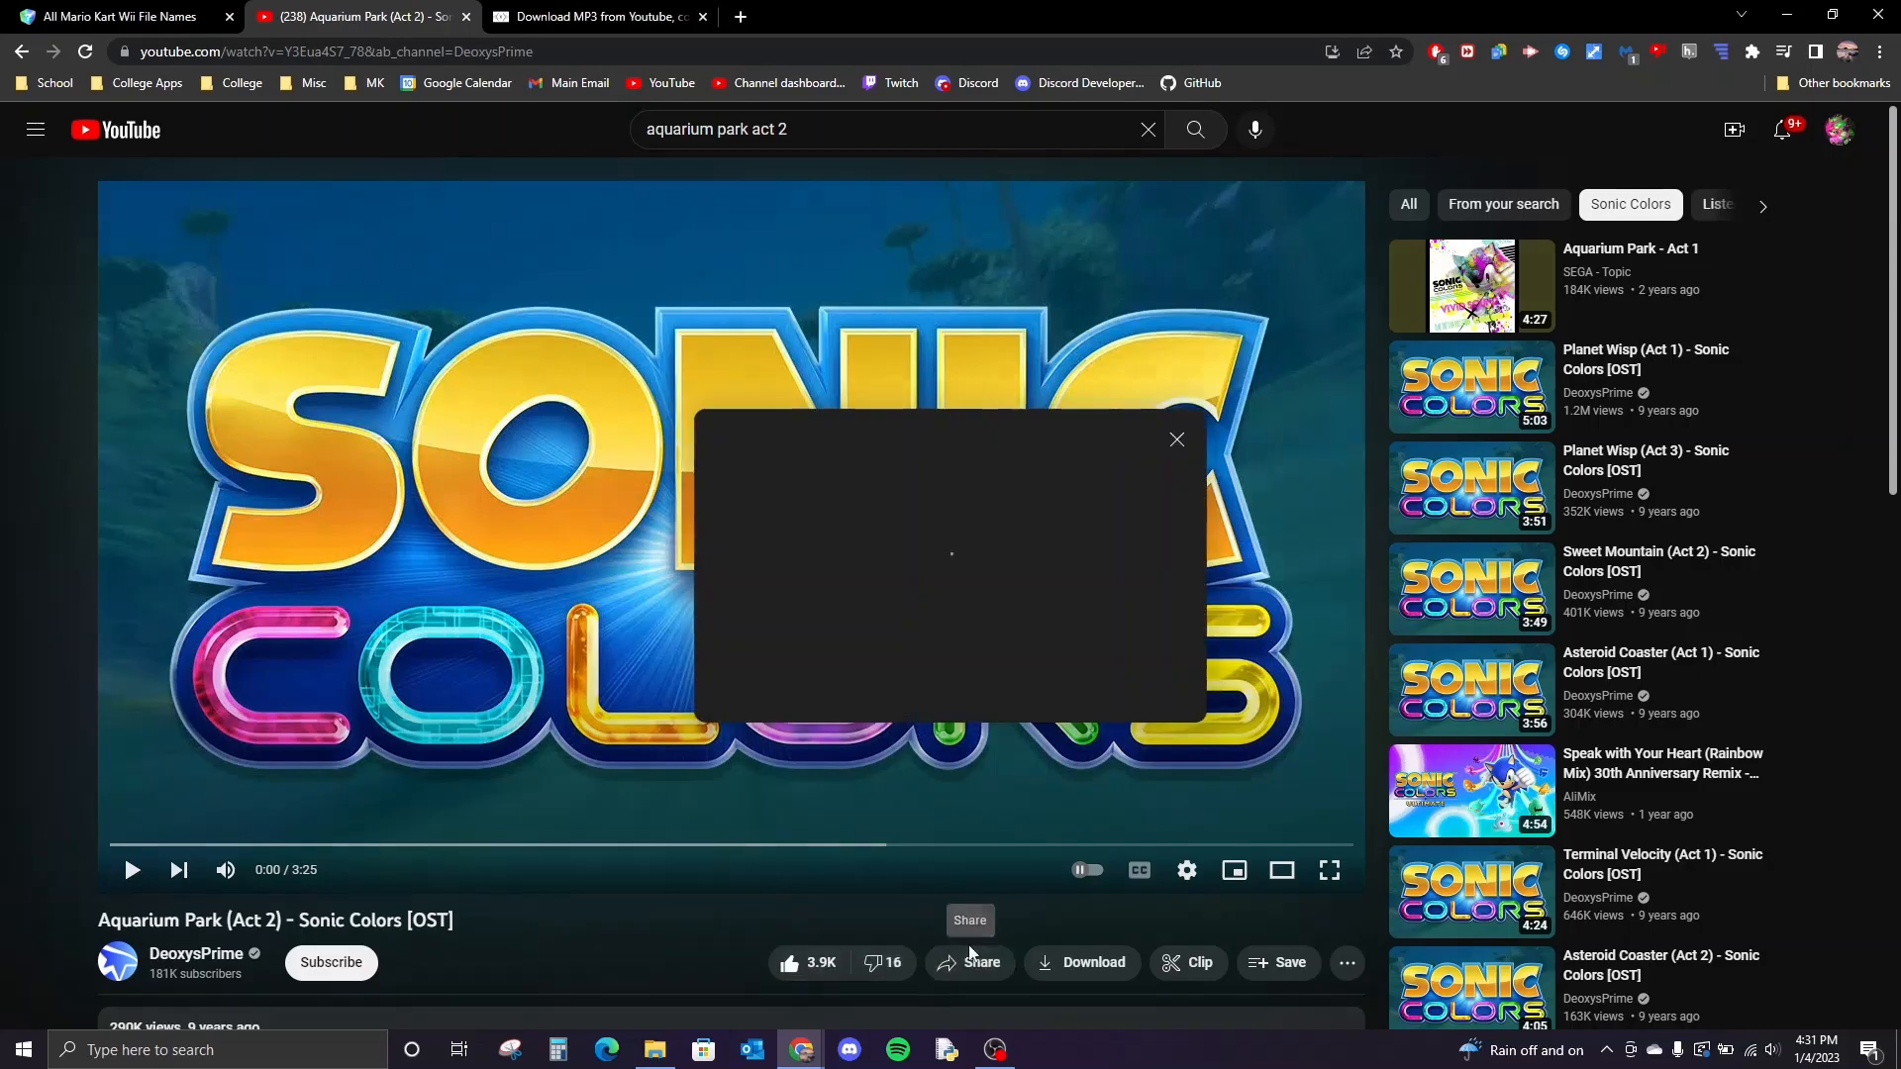
click(1141, 676)
click(594, 17)
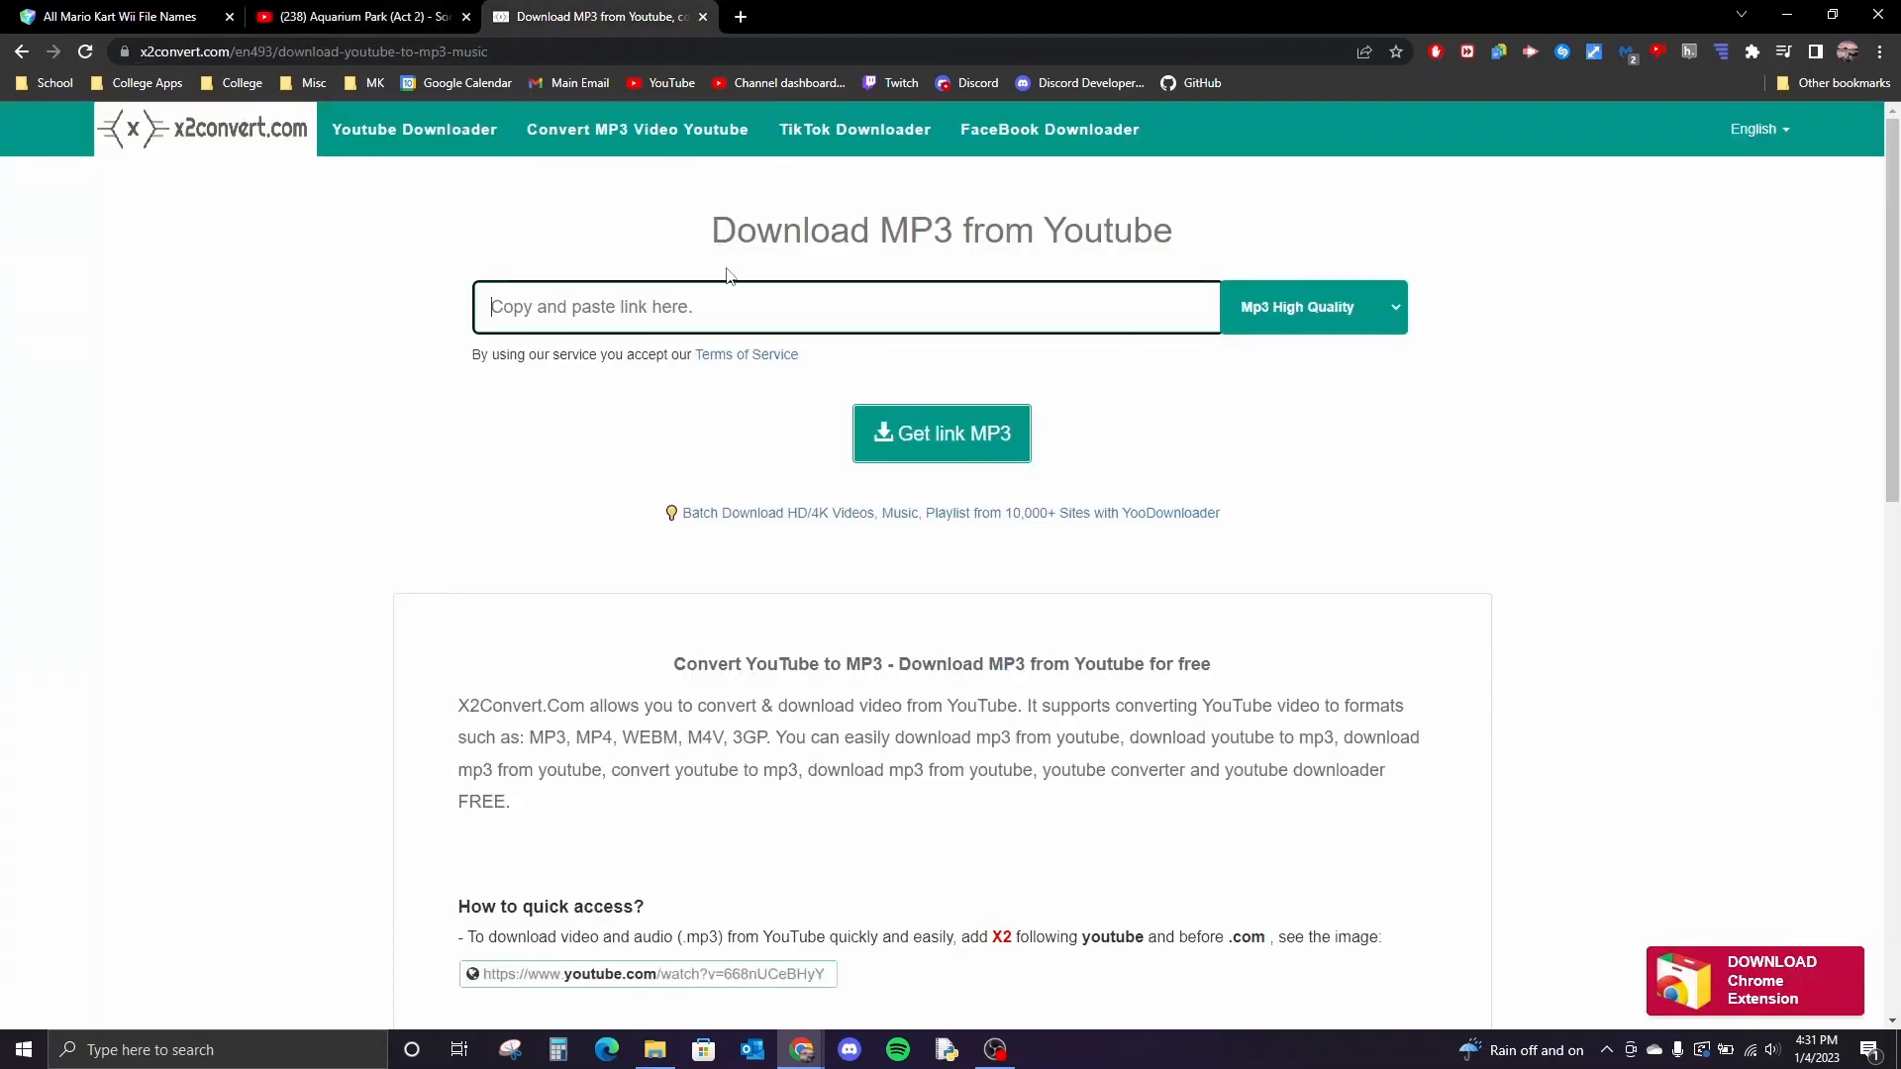
right_click(728, 291)
click(792, 438)
click(921, 446)
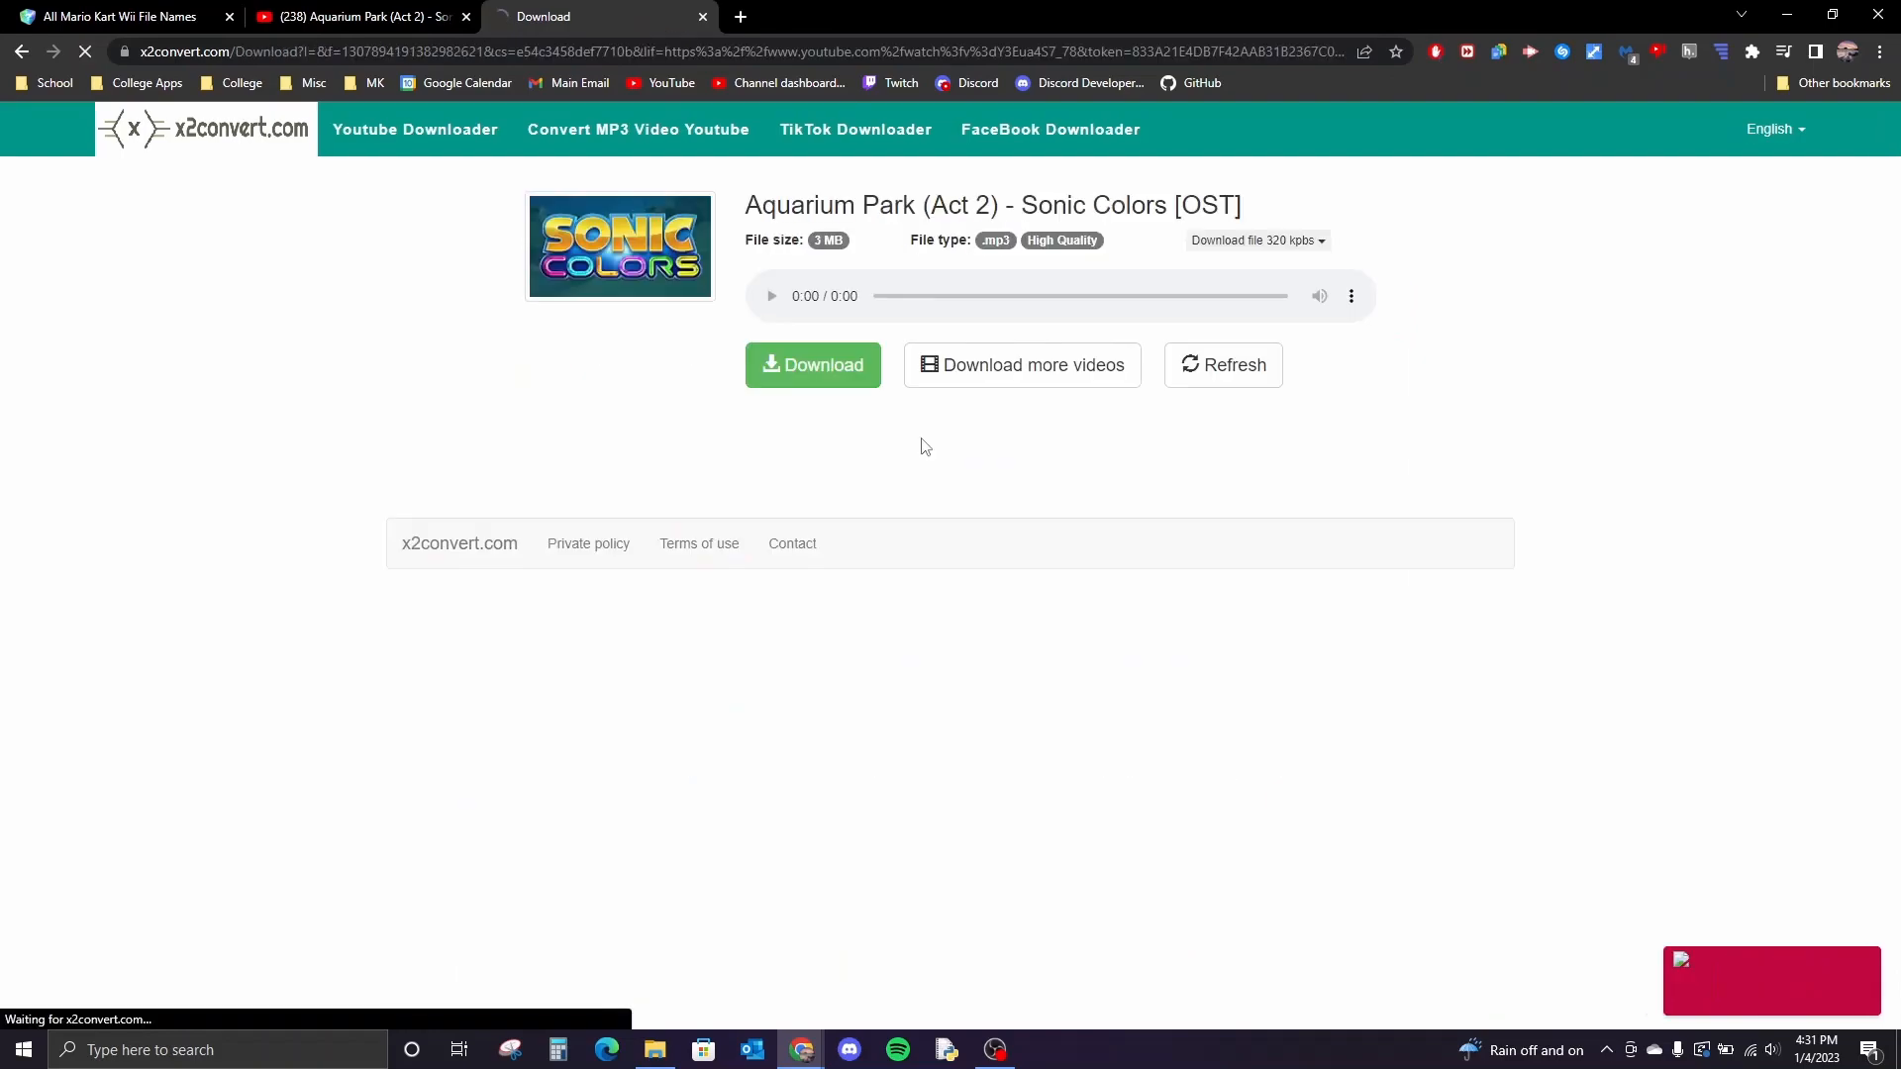
Step: Download the converted Aquarium Park (Act 2) MP3 and import it into a new Audacity project
click(839, 374)
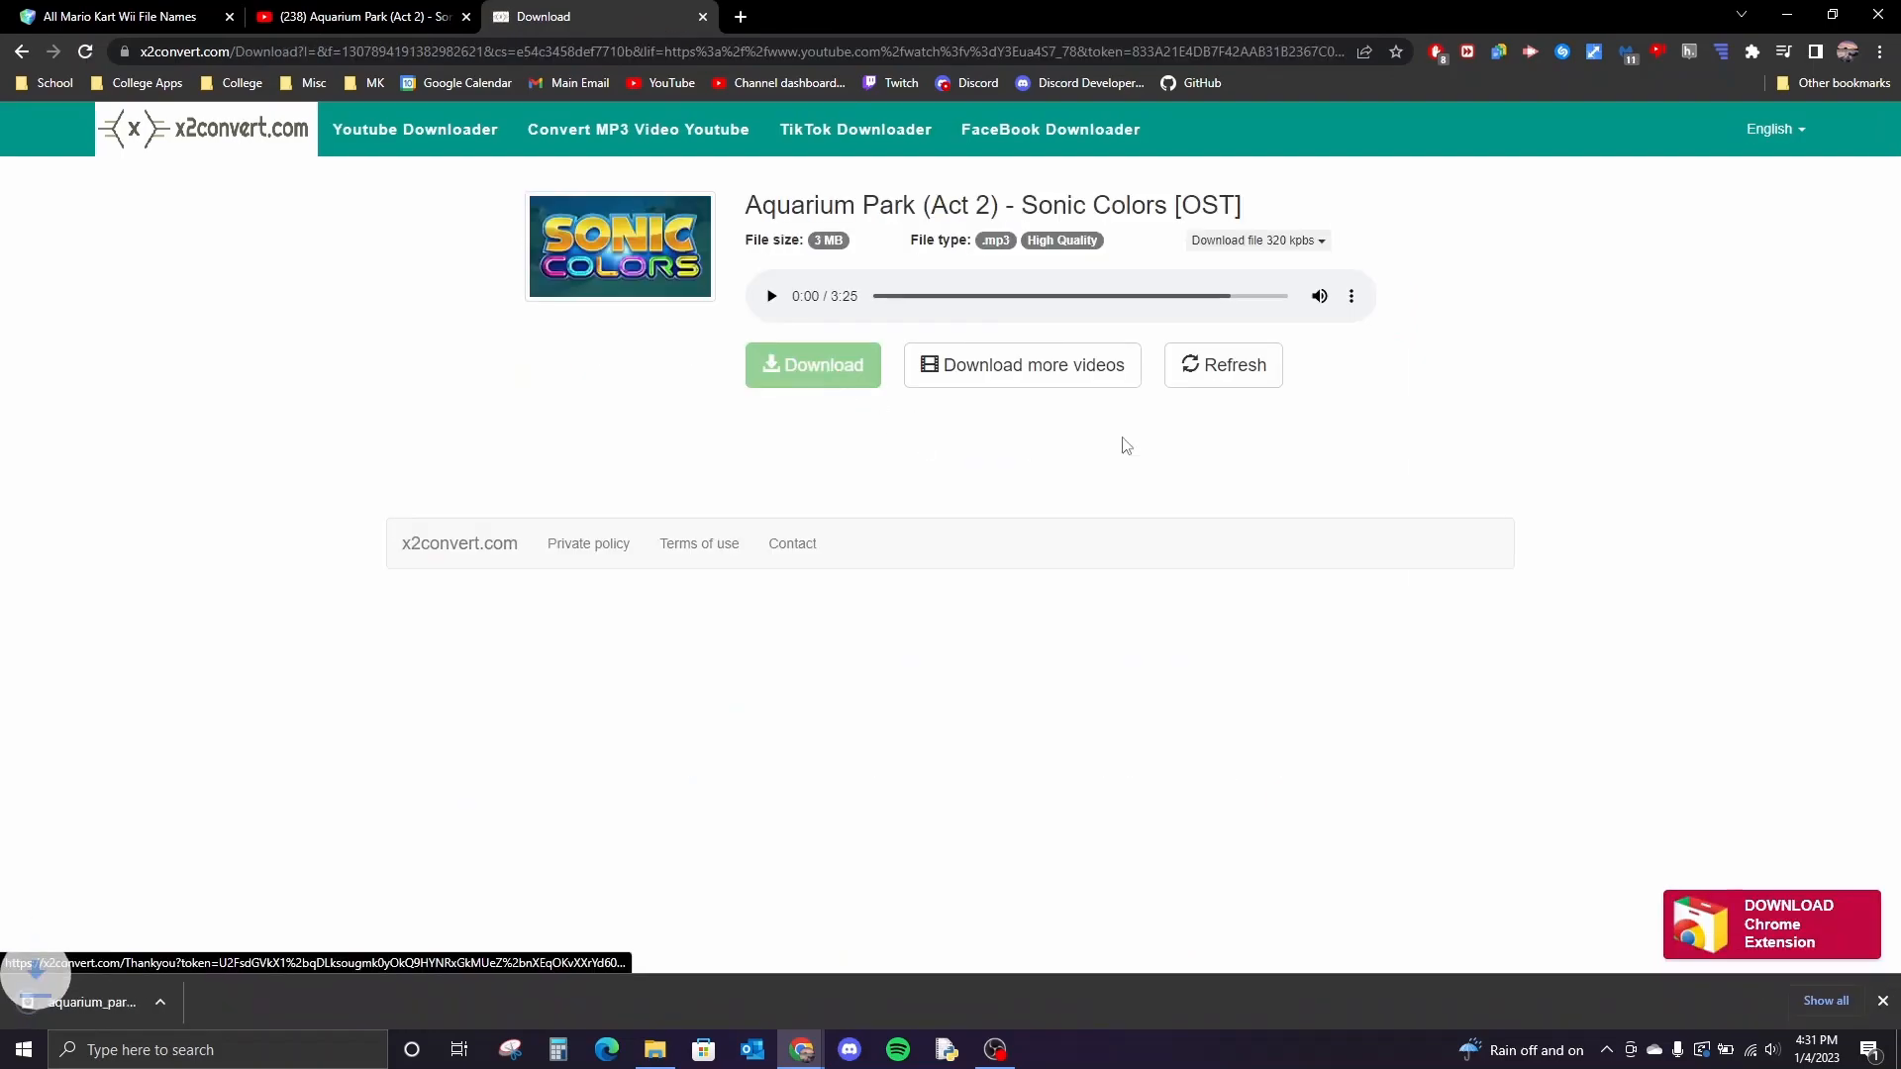
key(super+Right)
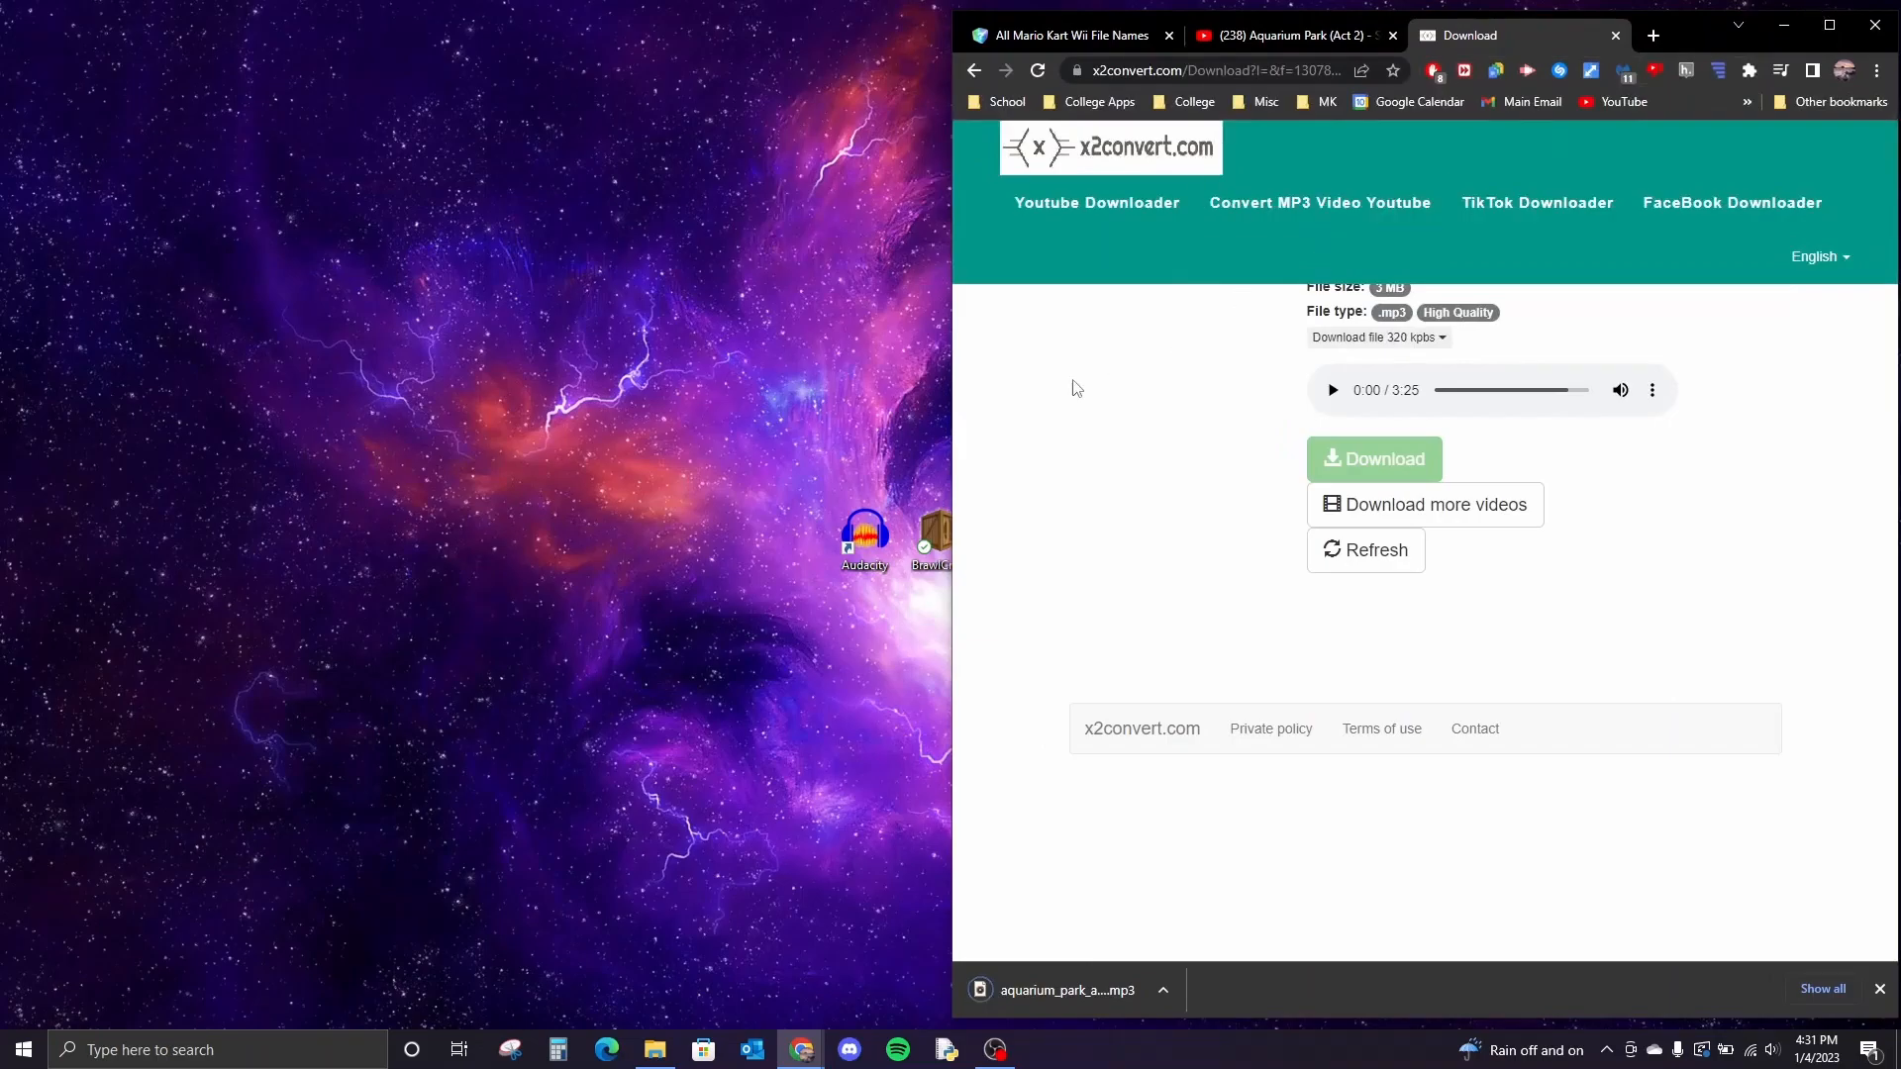
double_click(861, 530)
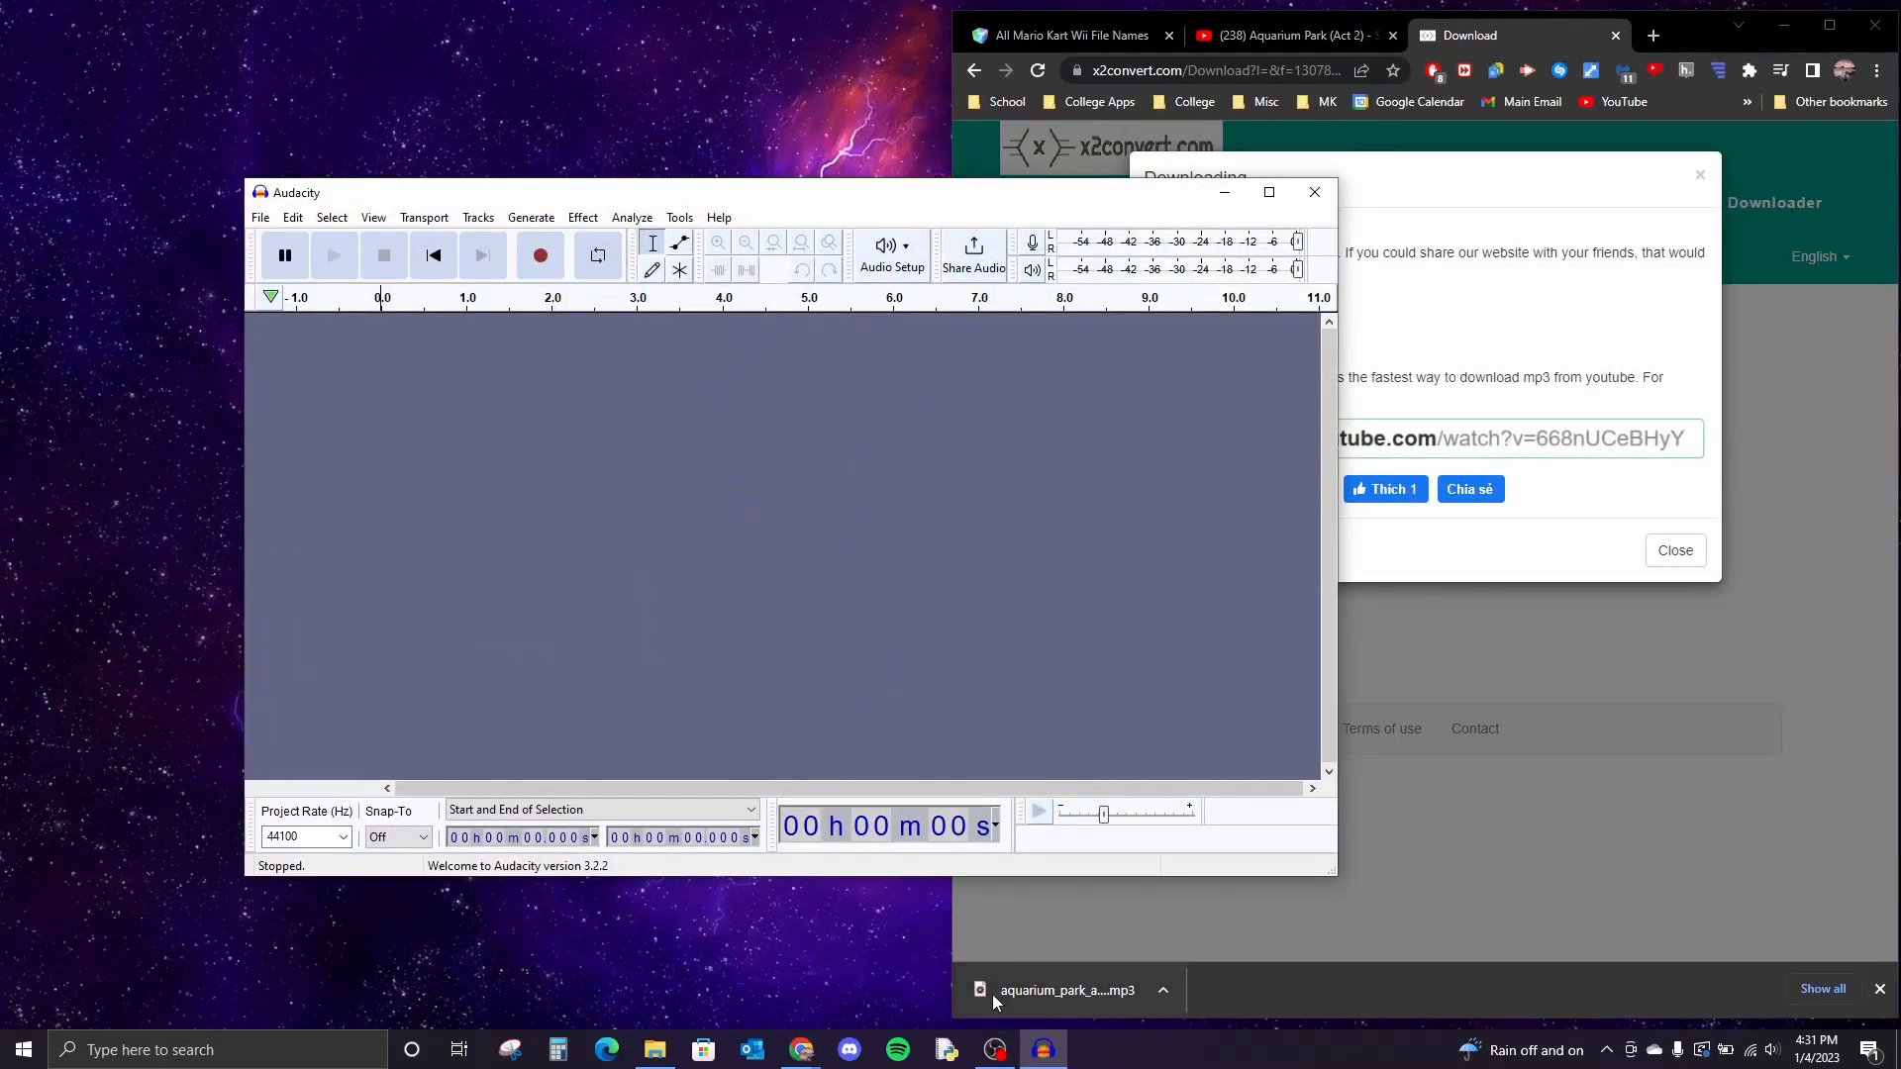
drag(993, 1001, 755, 636)
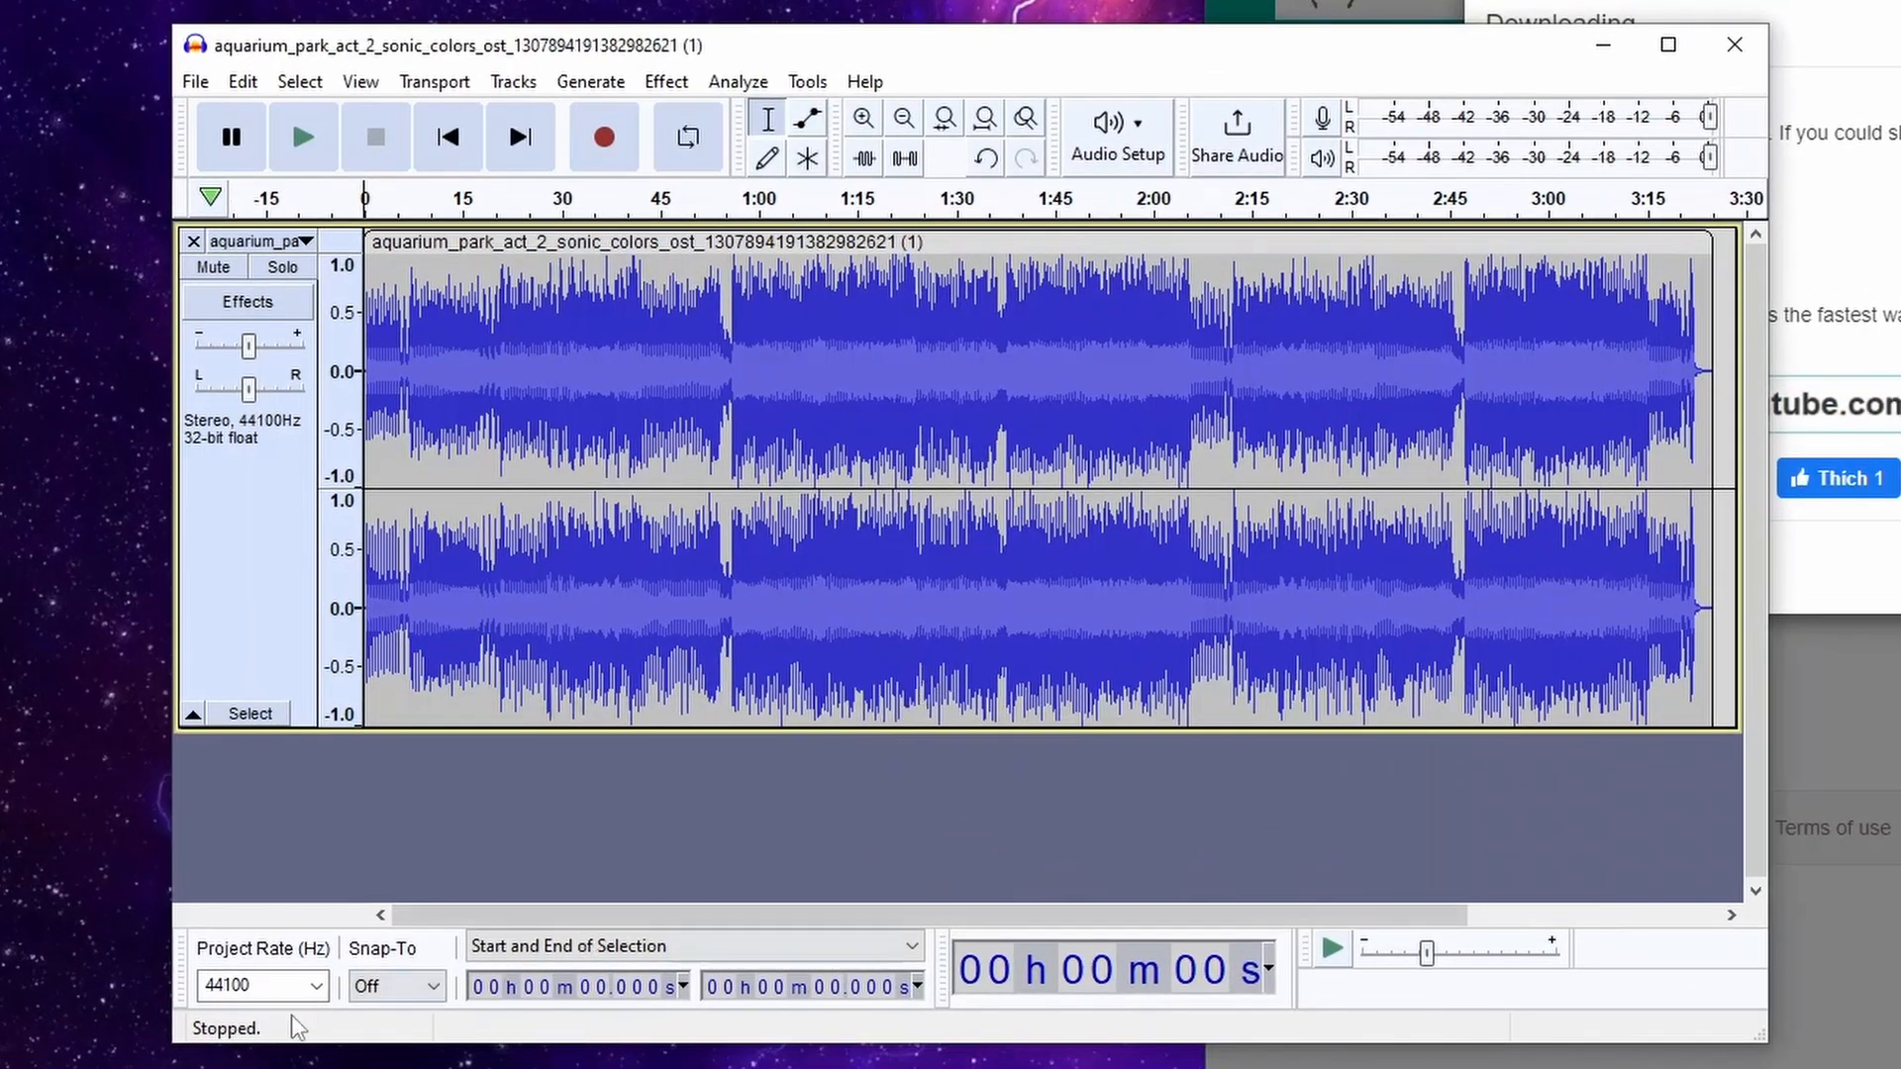
Step: Amplify the entire Aquarium Park track by 4 dB
click(295, 1068)
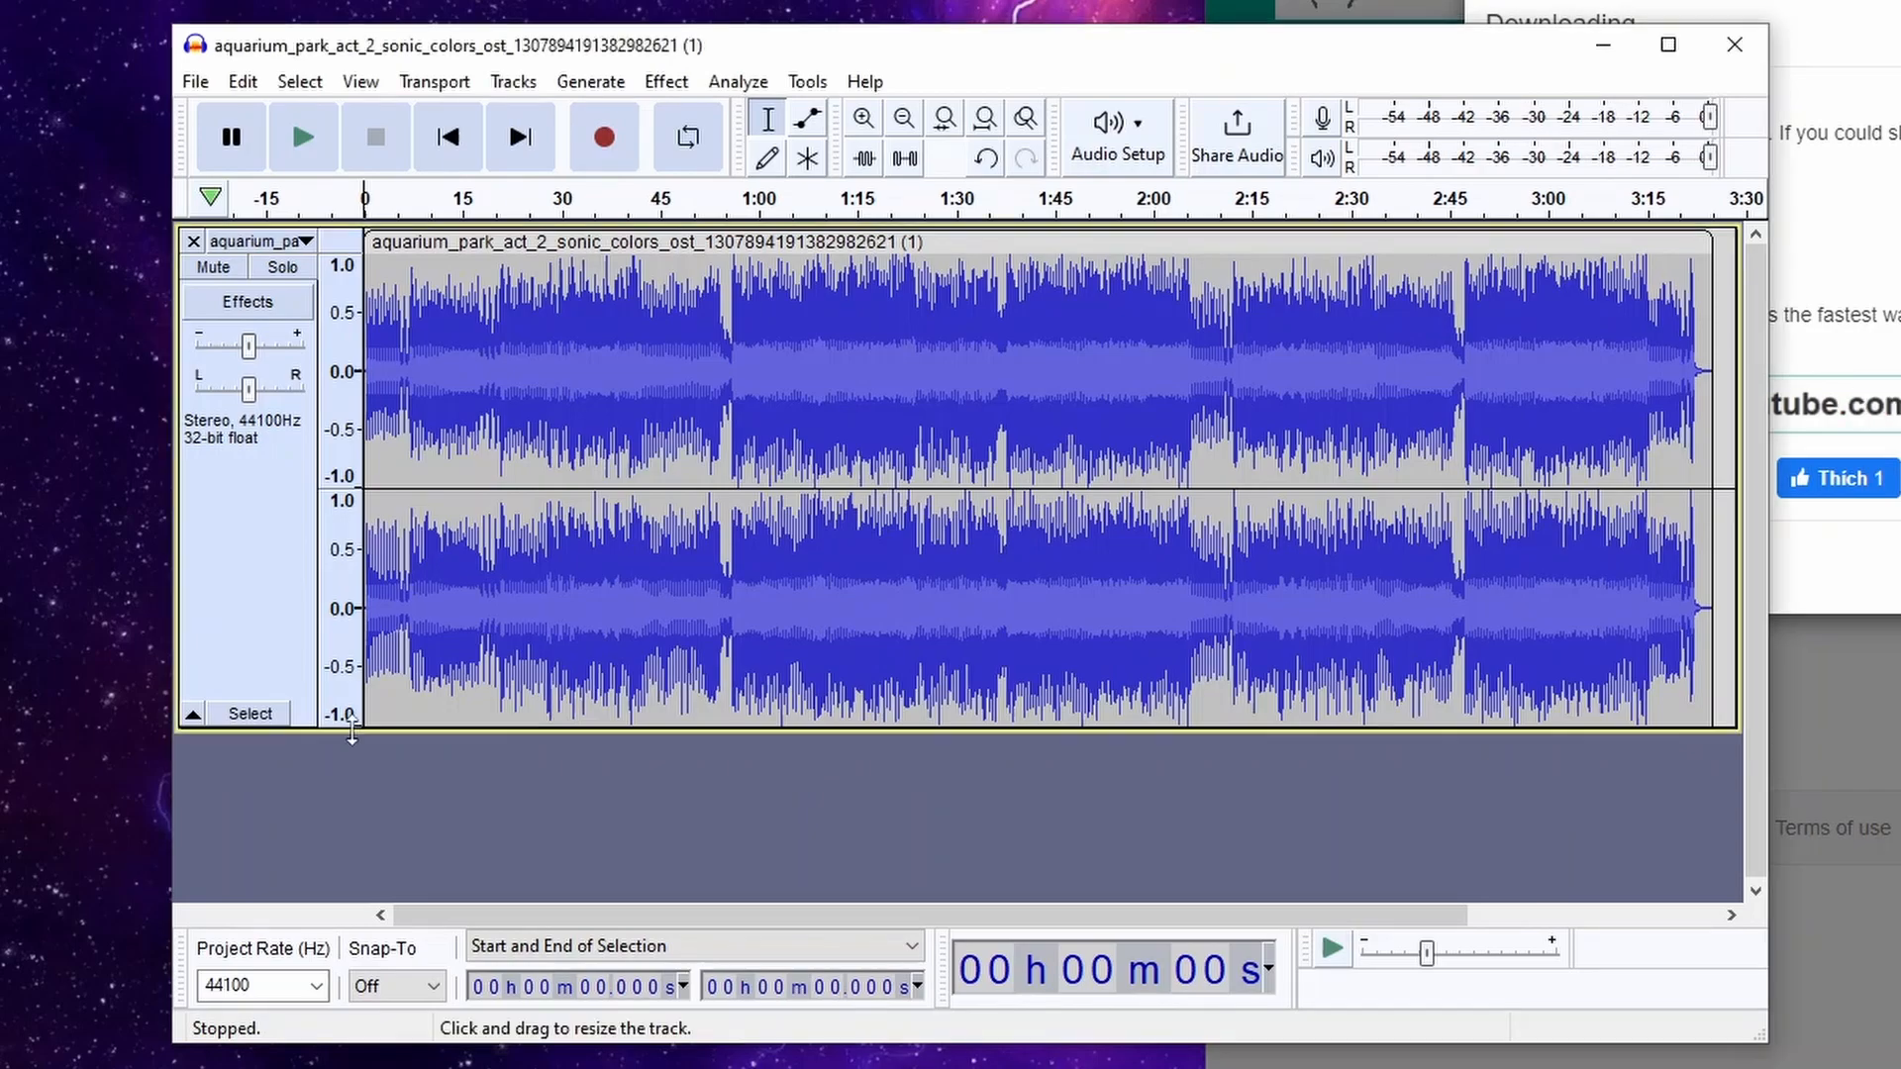
key(ctrl+a)
click(666, 84)
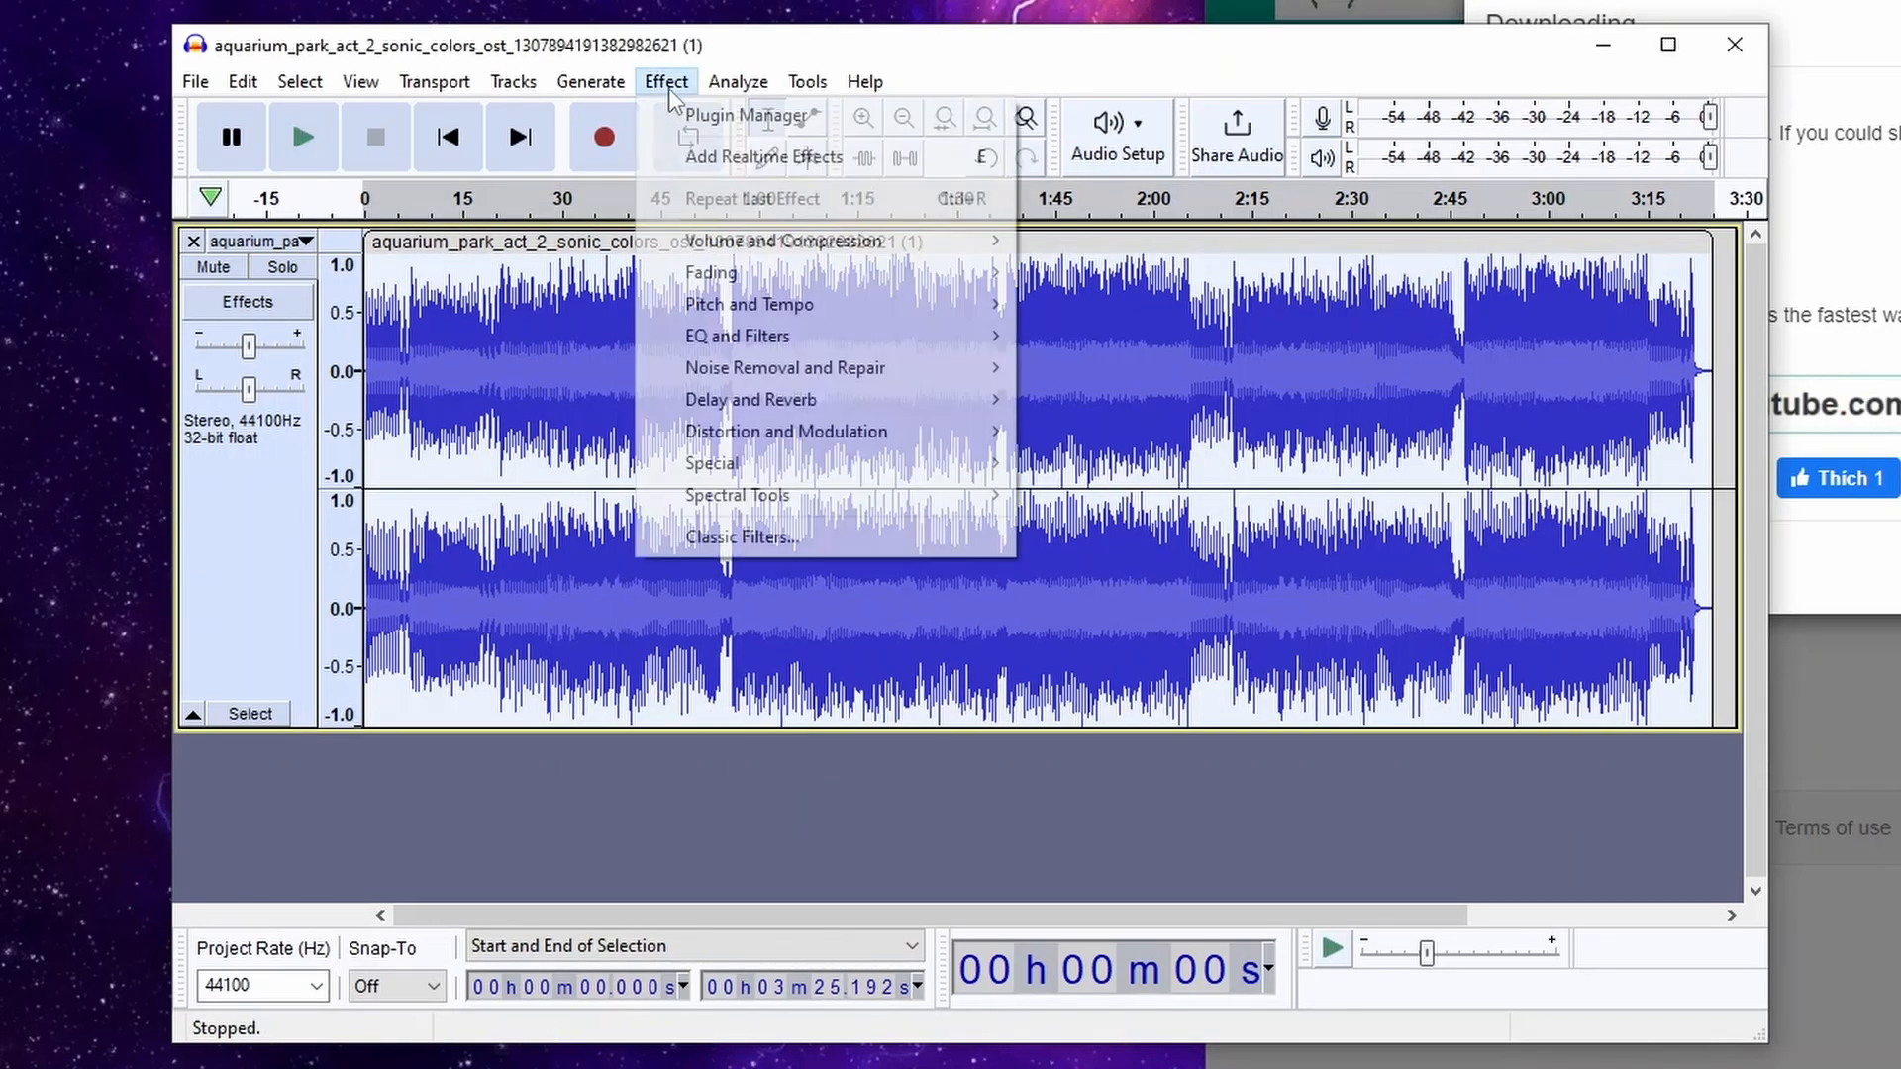
mouse_move(690, 248)
click(1079, 240)
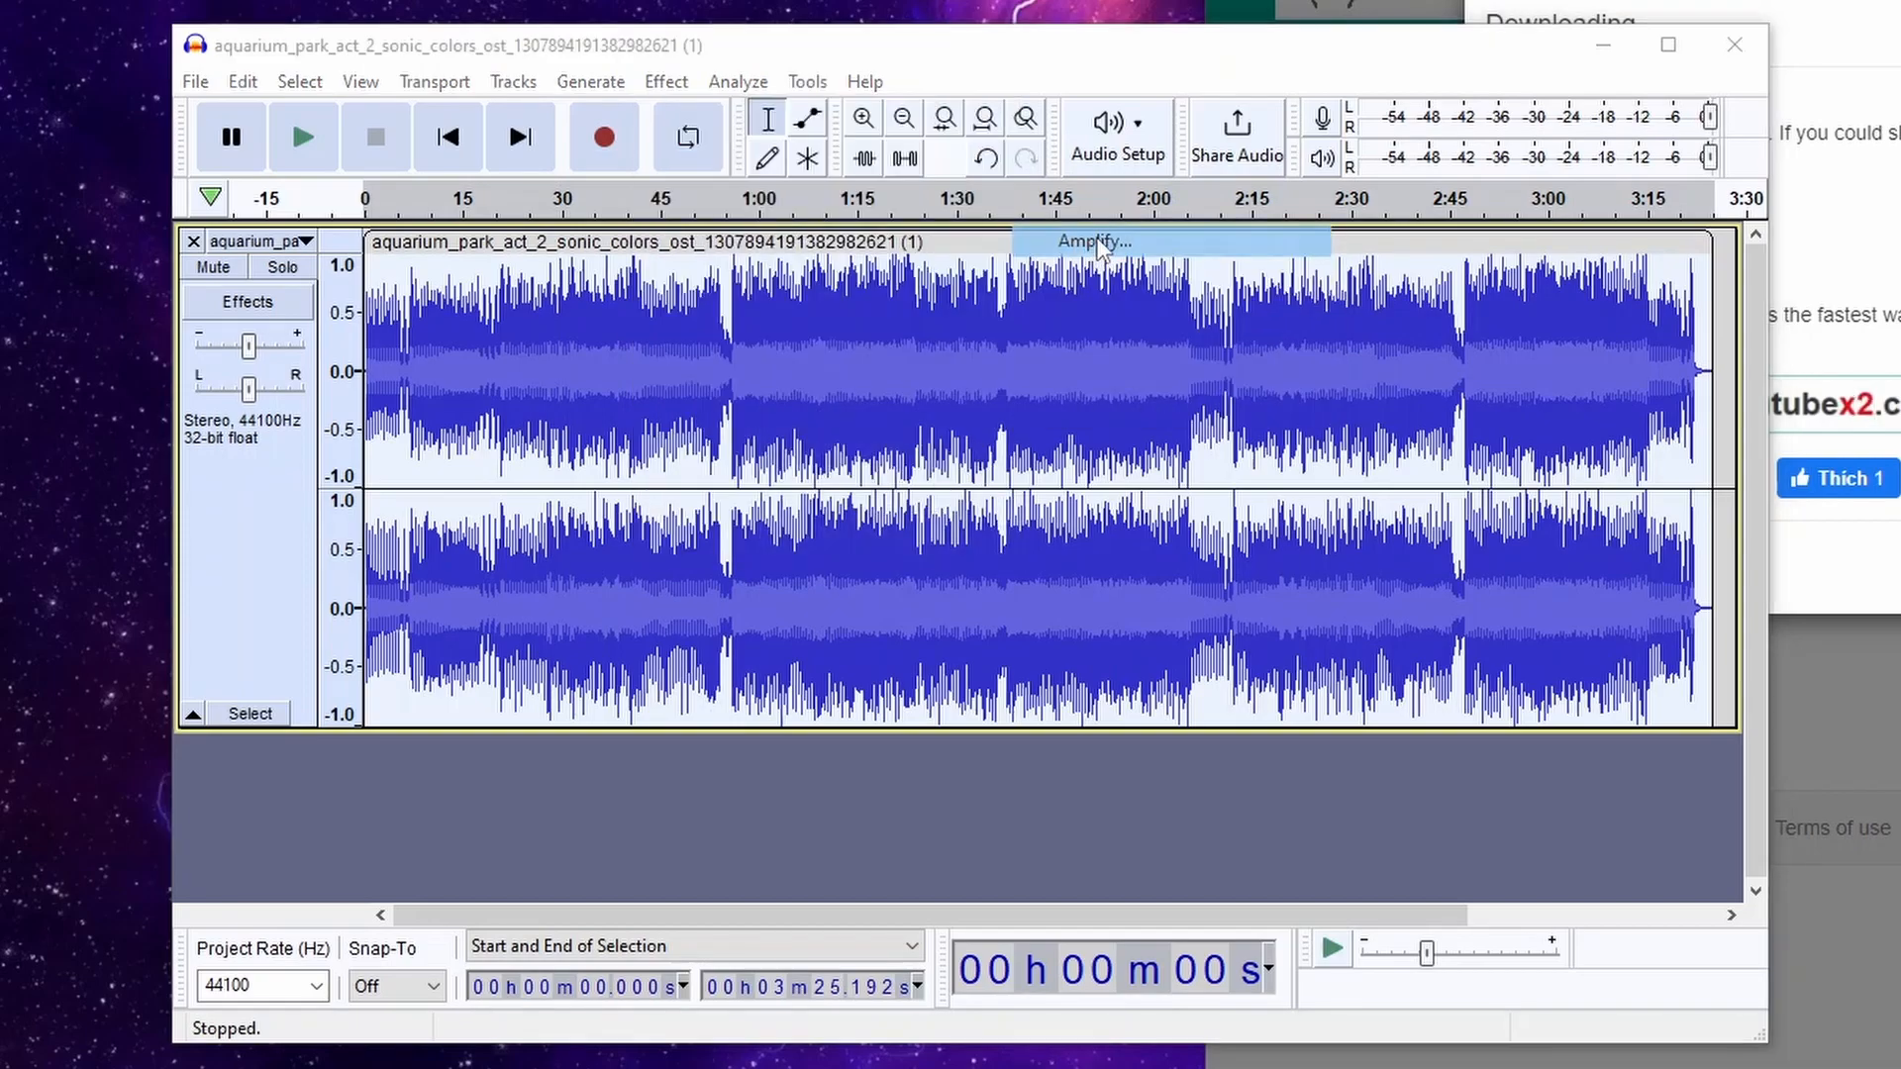
text(4)
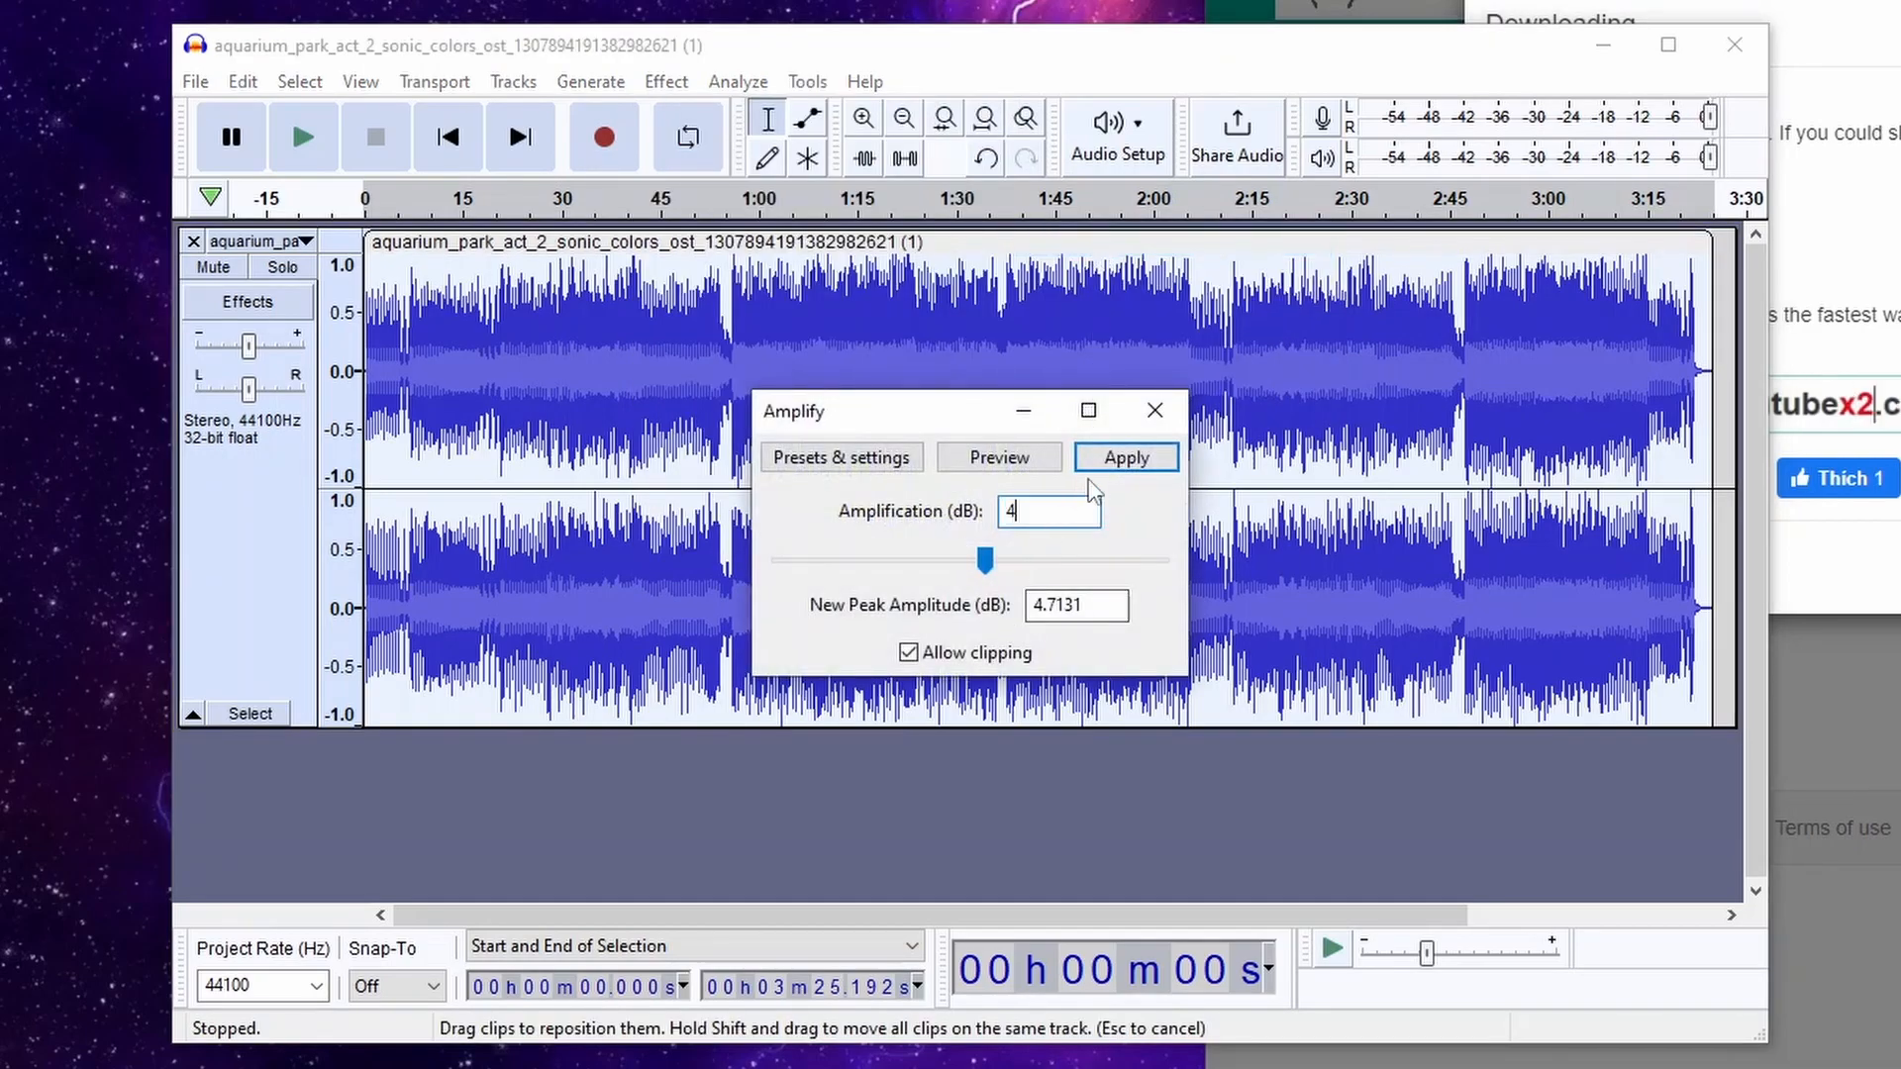
click(1099, 457)
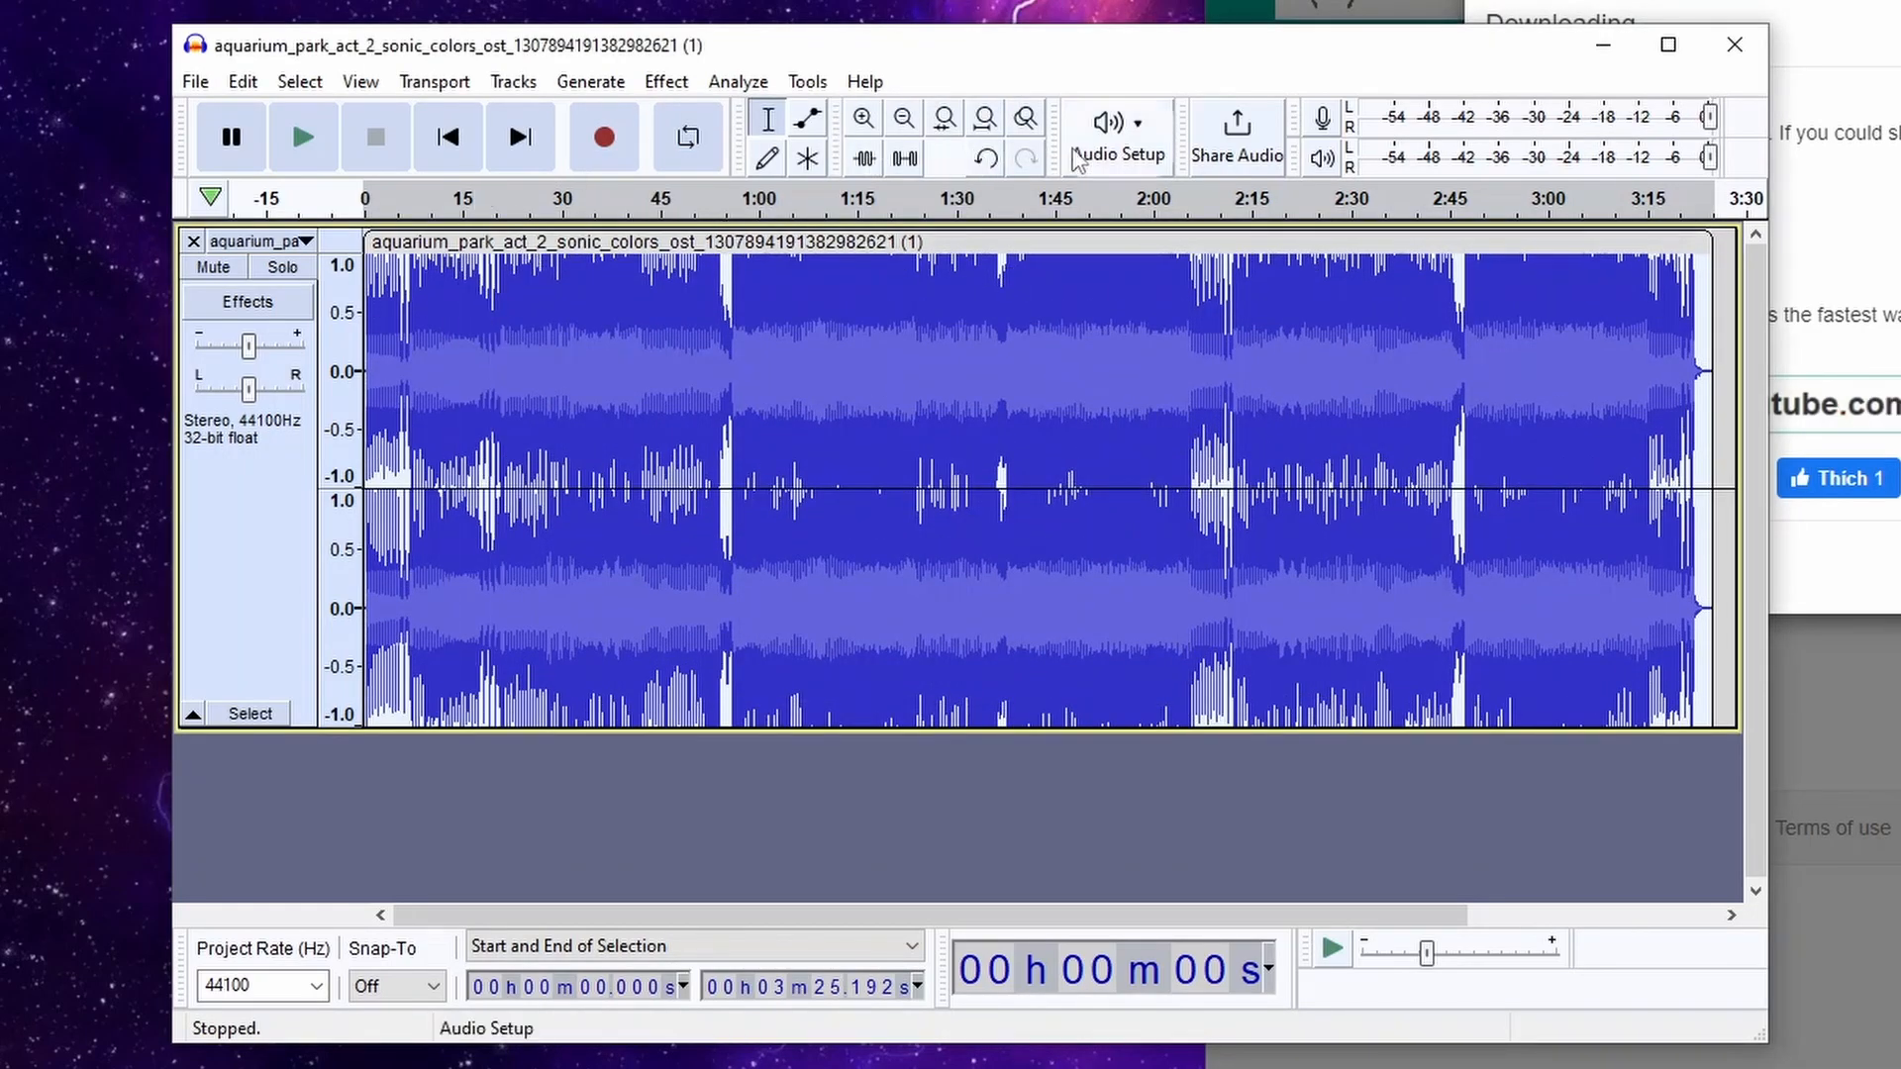
Step: Select the silence from the track's start to about 0.117 s and delete it
click(863, 119)
click(863, 119)
click(864, 119)
click(864, 119)
drag(1047, 908, 336, 935)
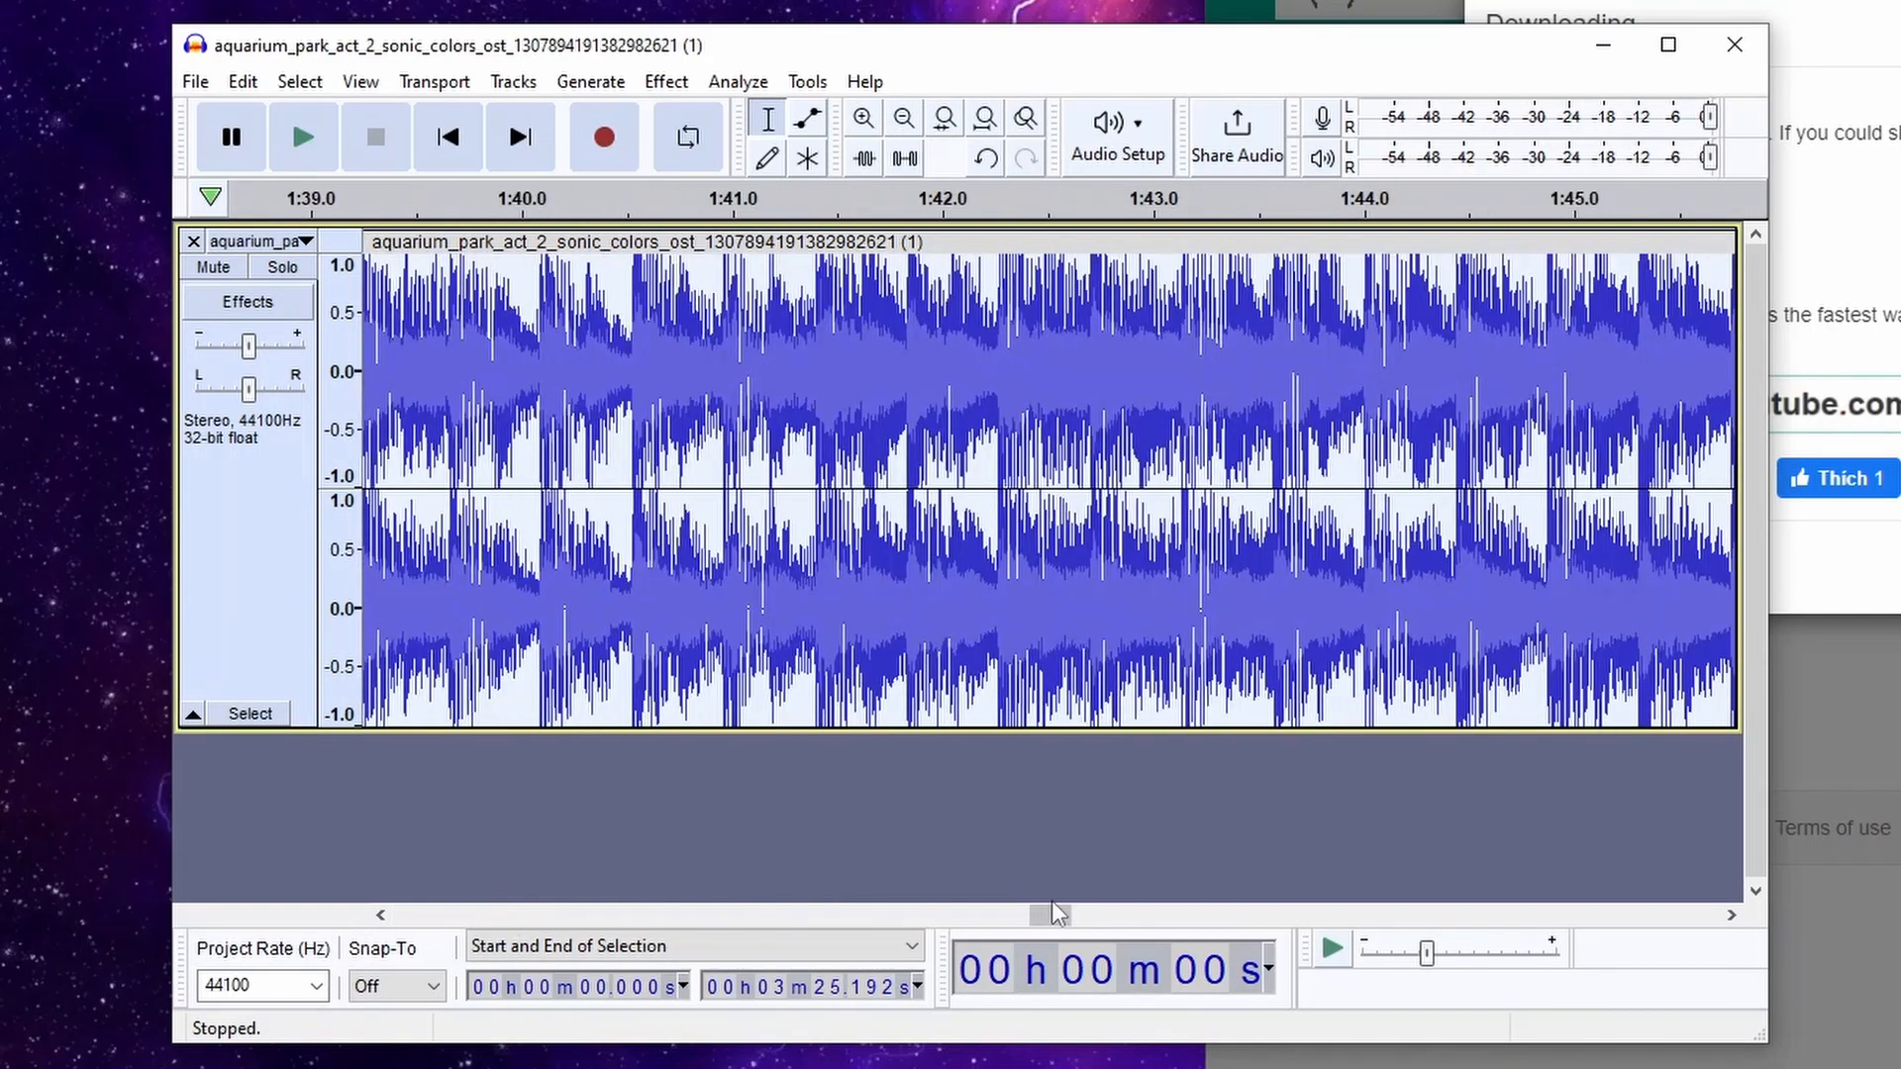
drag(1047, 913, 408, 952)
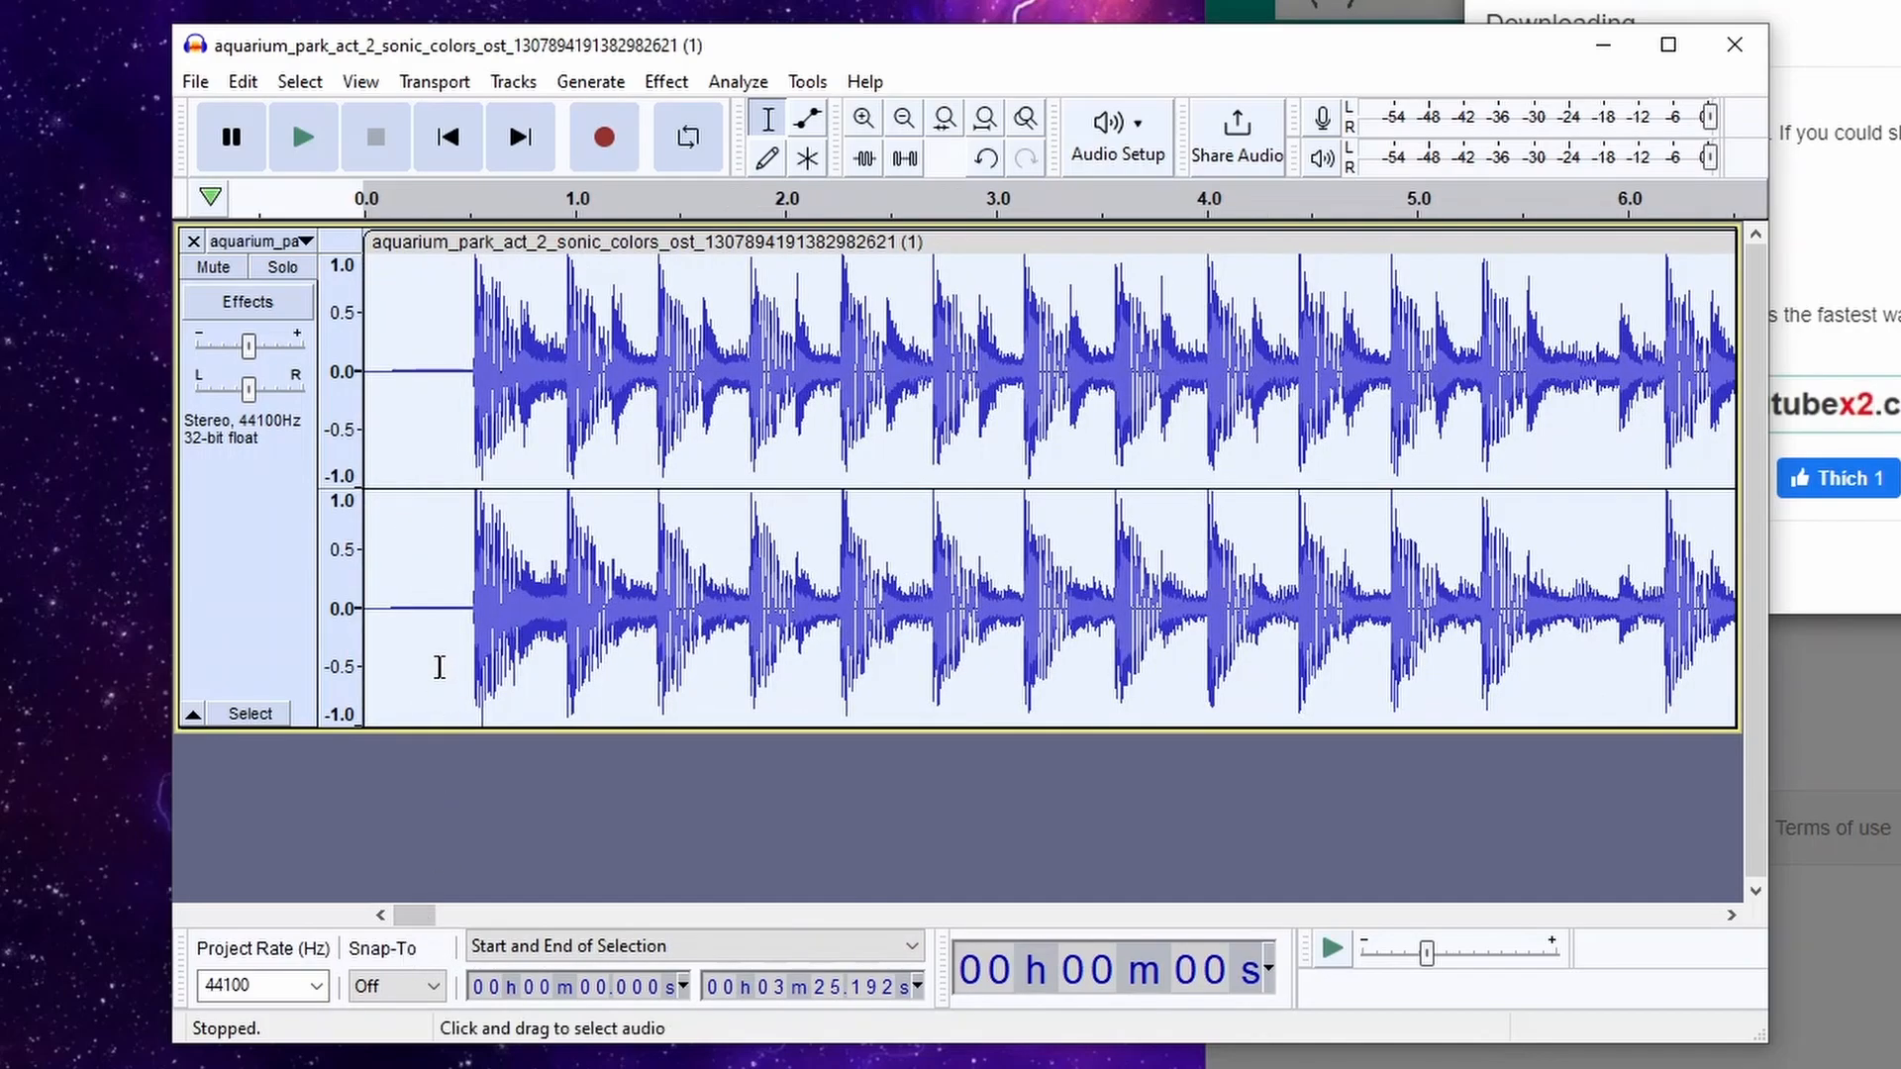
click(387, 476)
drag(387, 476, 359, 475)
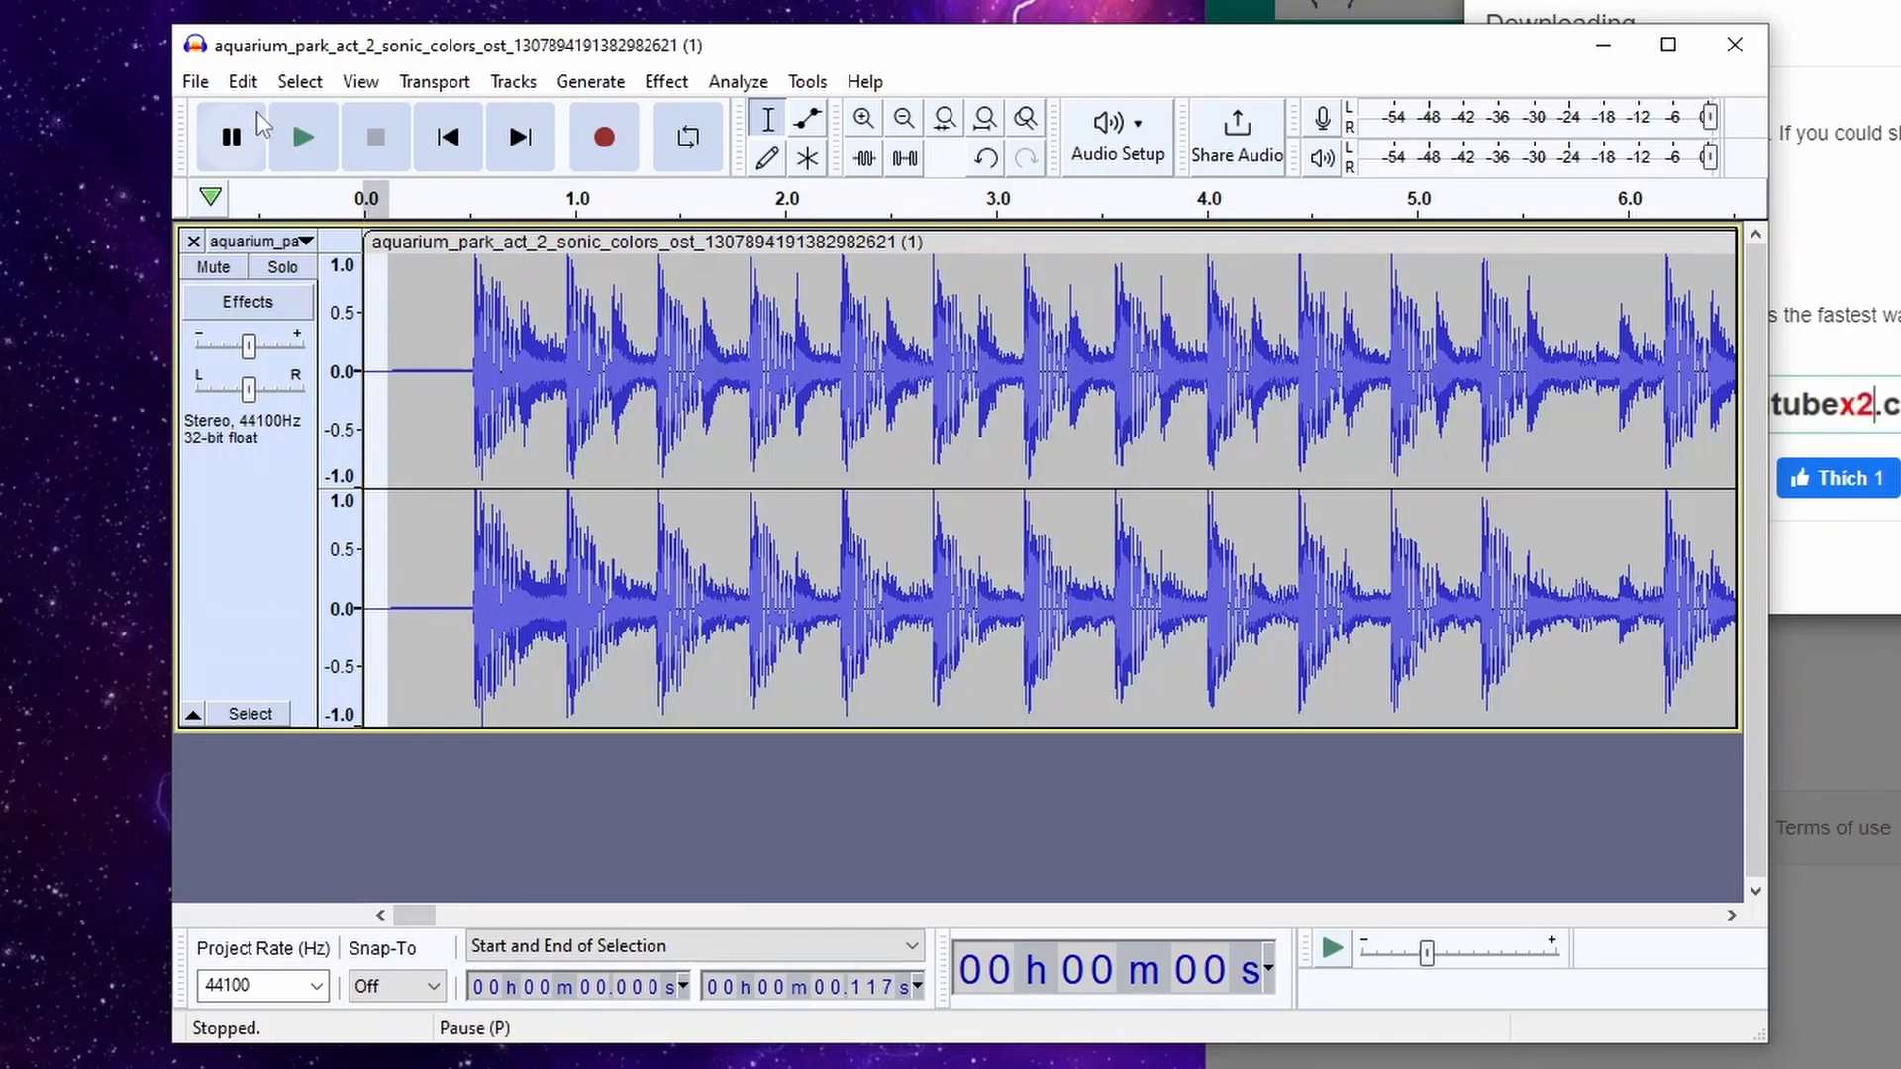
click(243, 82)
click(277, 189)
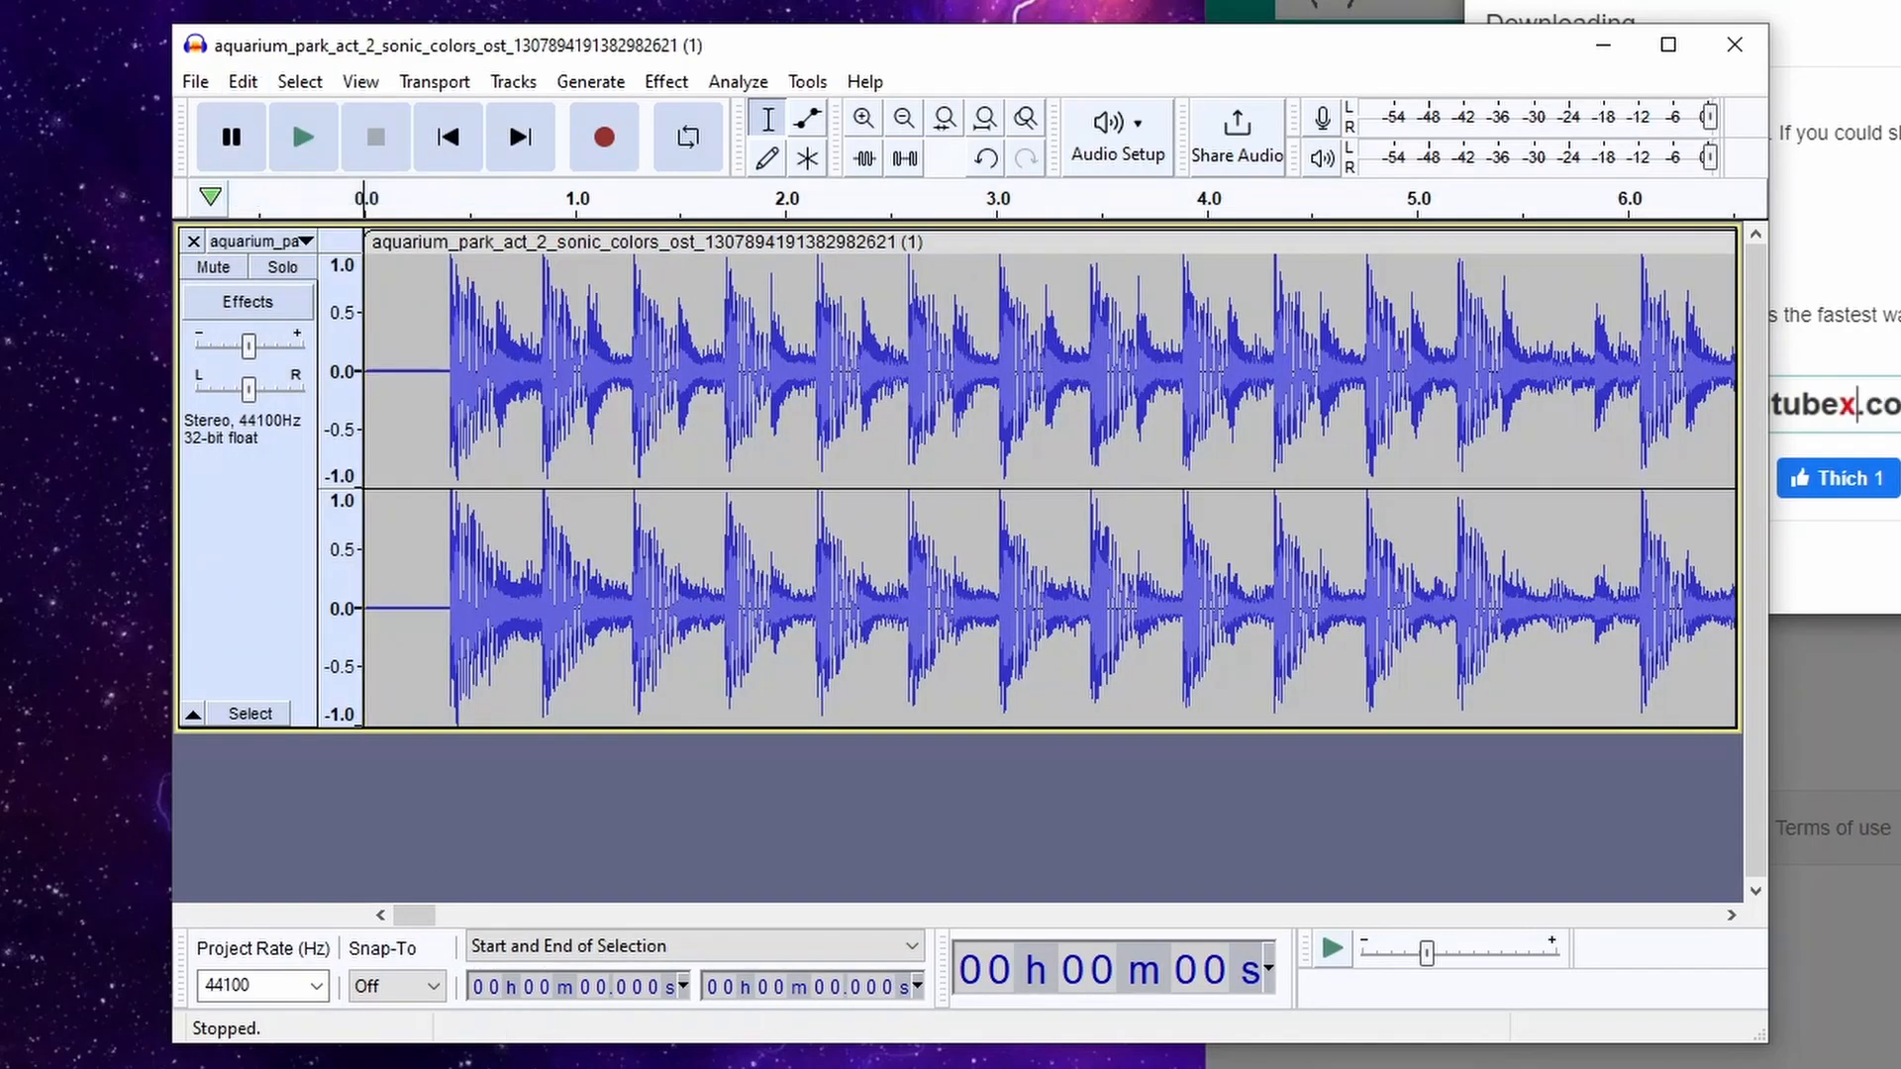
Step: Duplicate the whole Aquarium Park audio into a second stereo track beneath the original
click(99, 381)
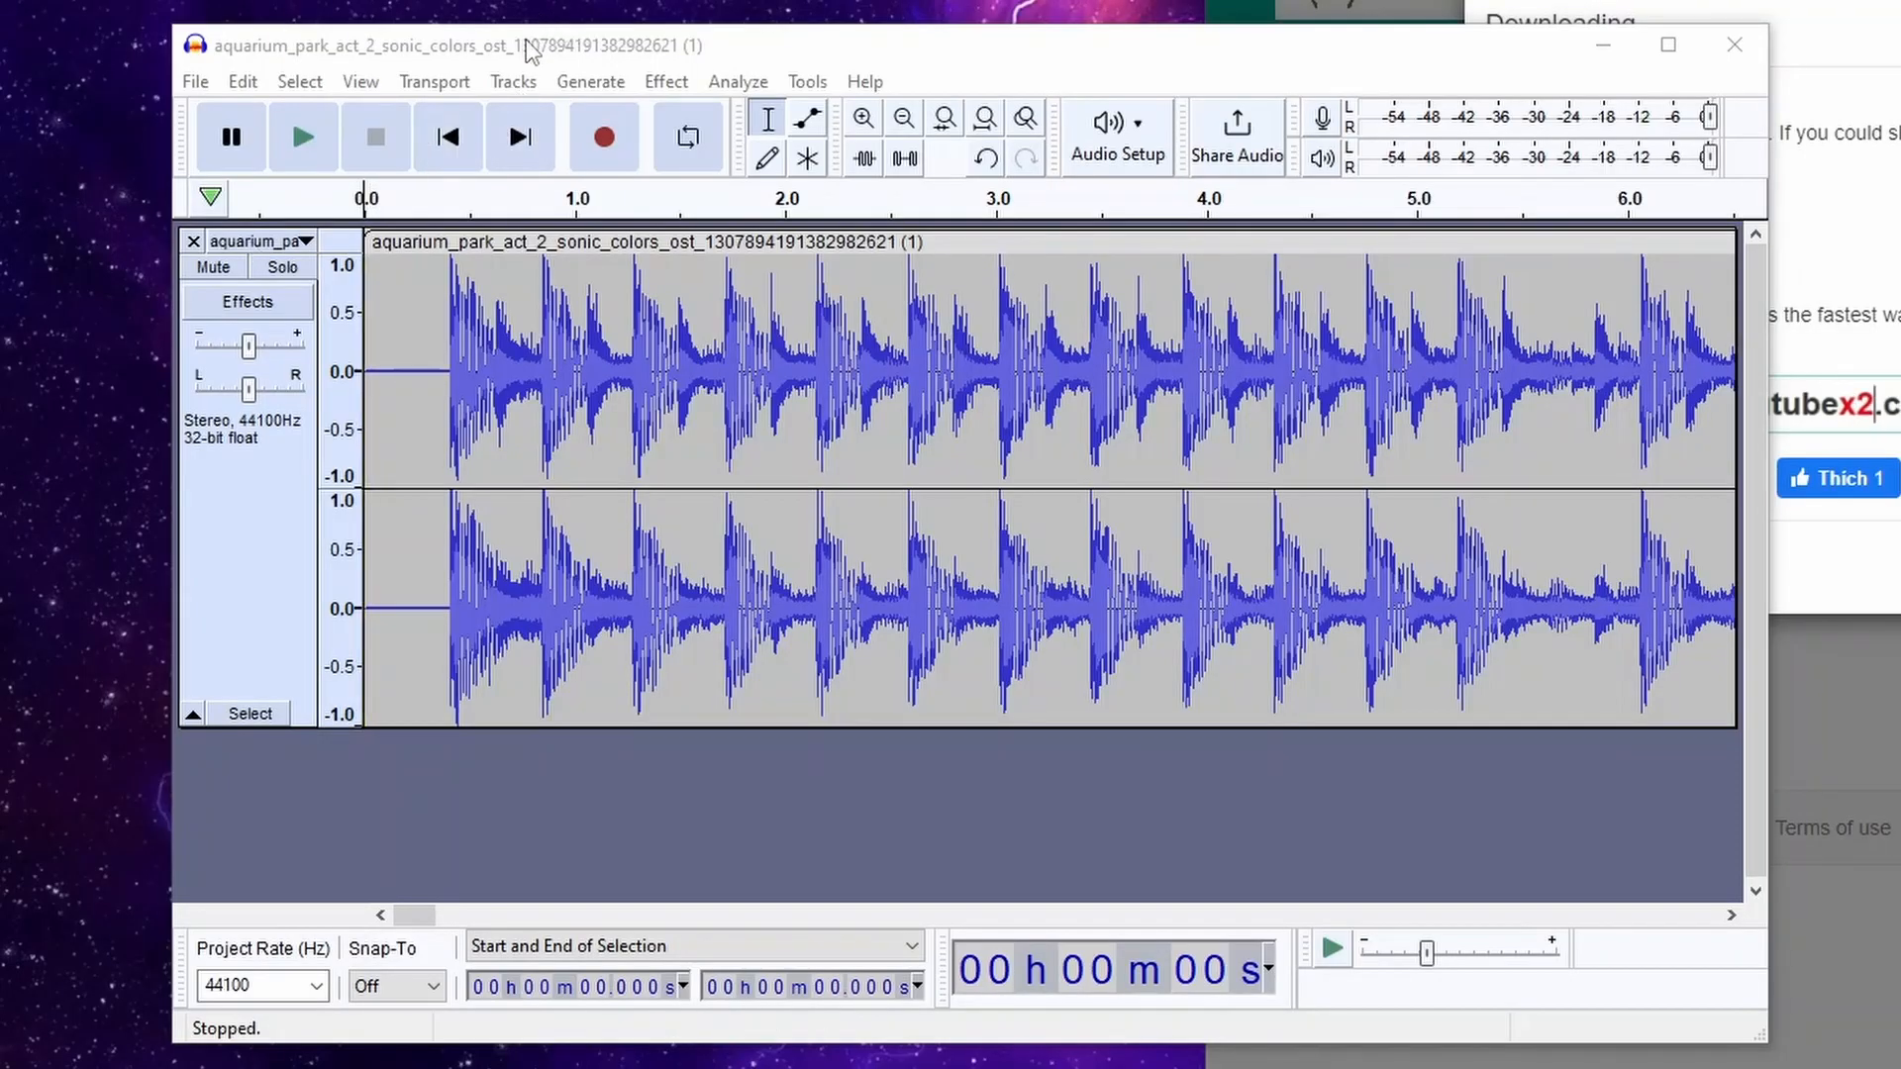
click(525, 42)
key(ctrl+a)
click(905, 121)
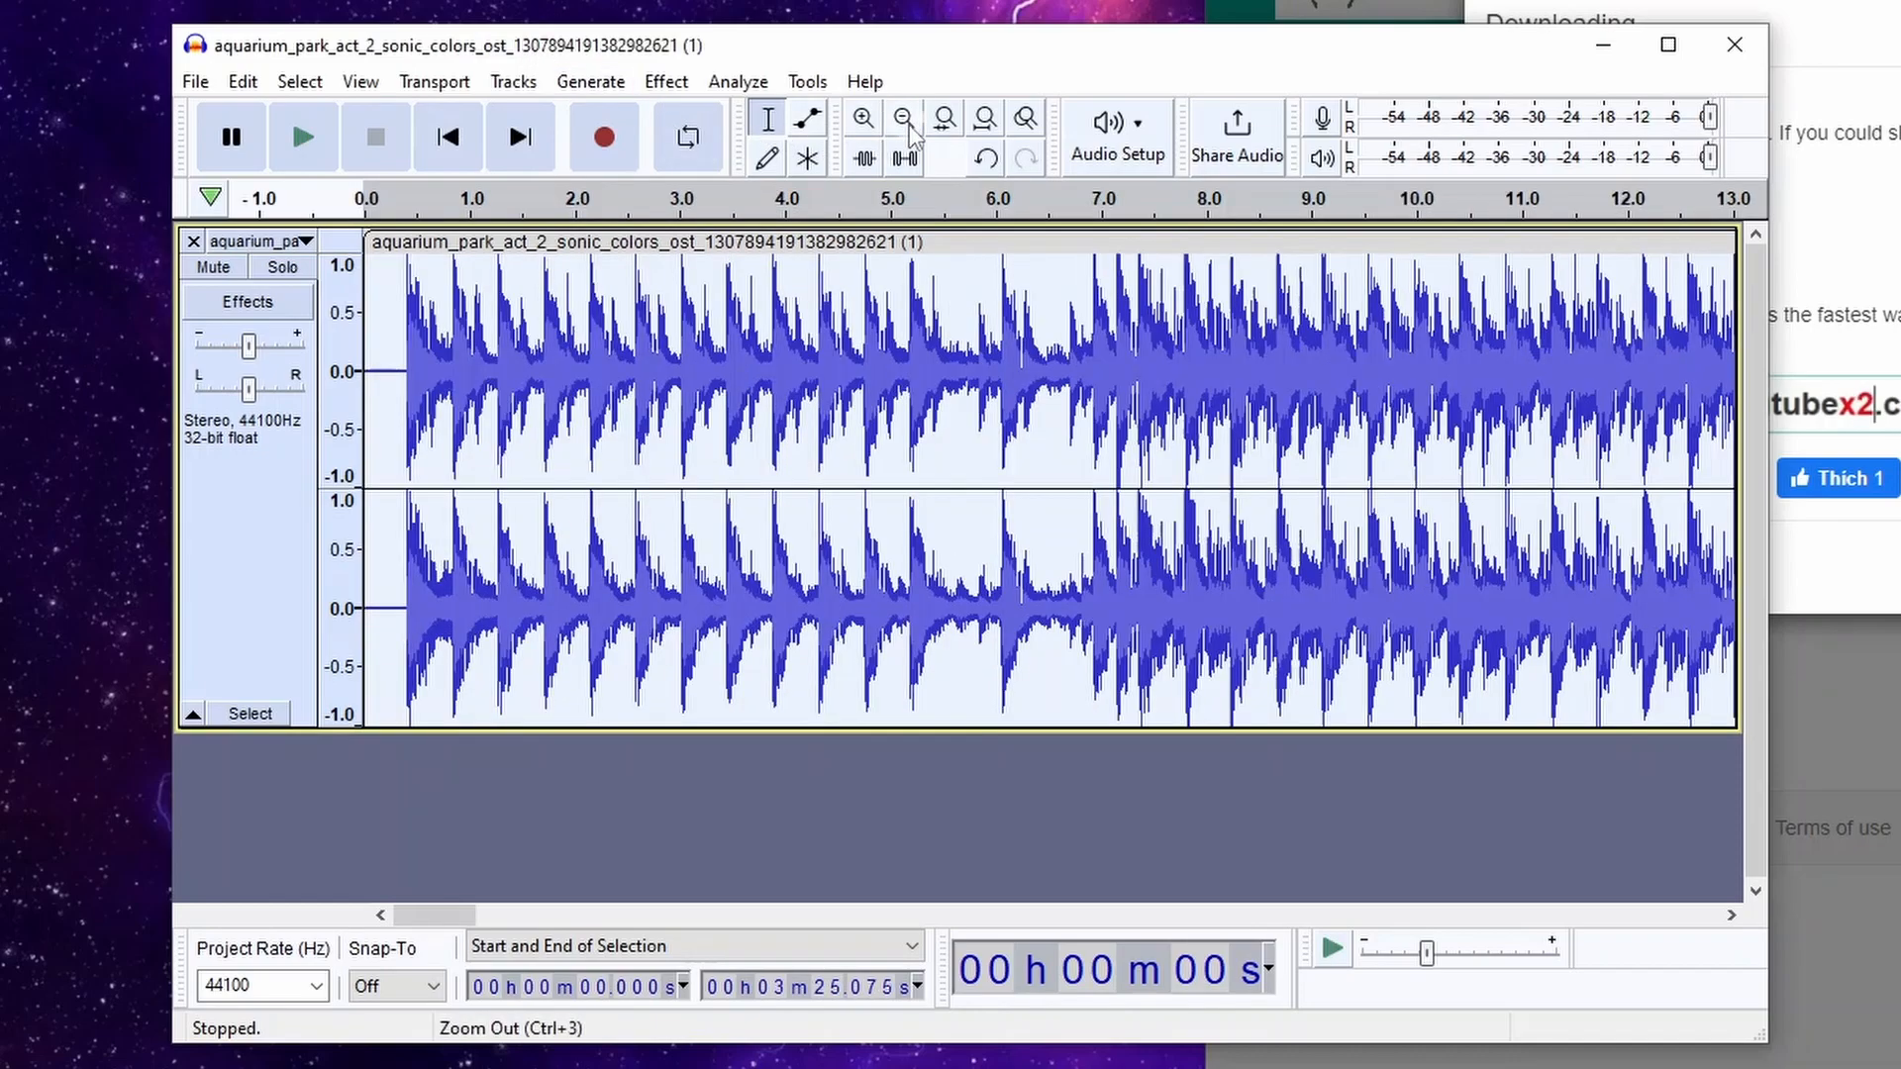
click(905, 121)
click(905, 120)
click(905, 121)
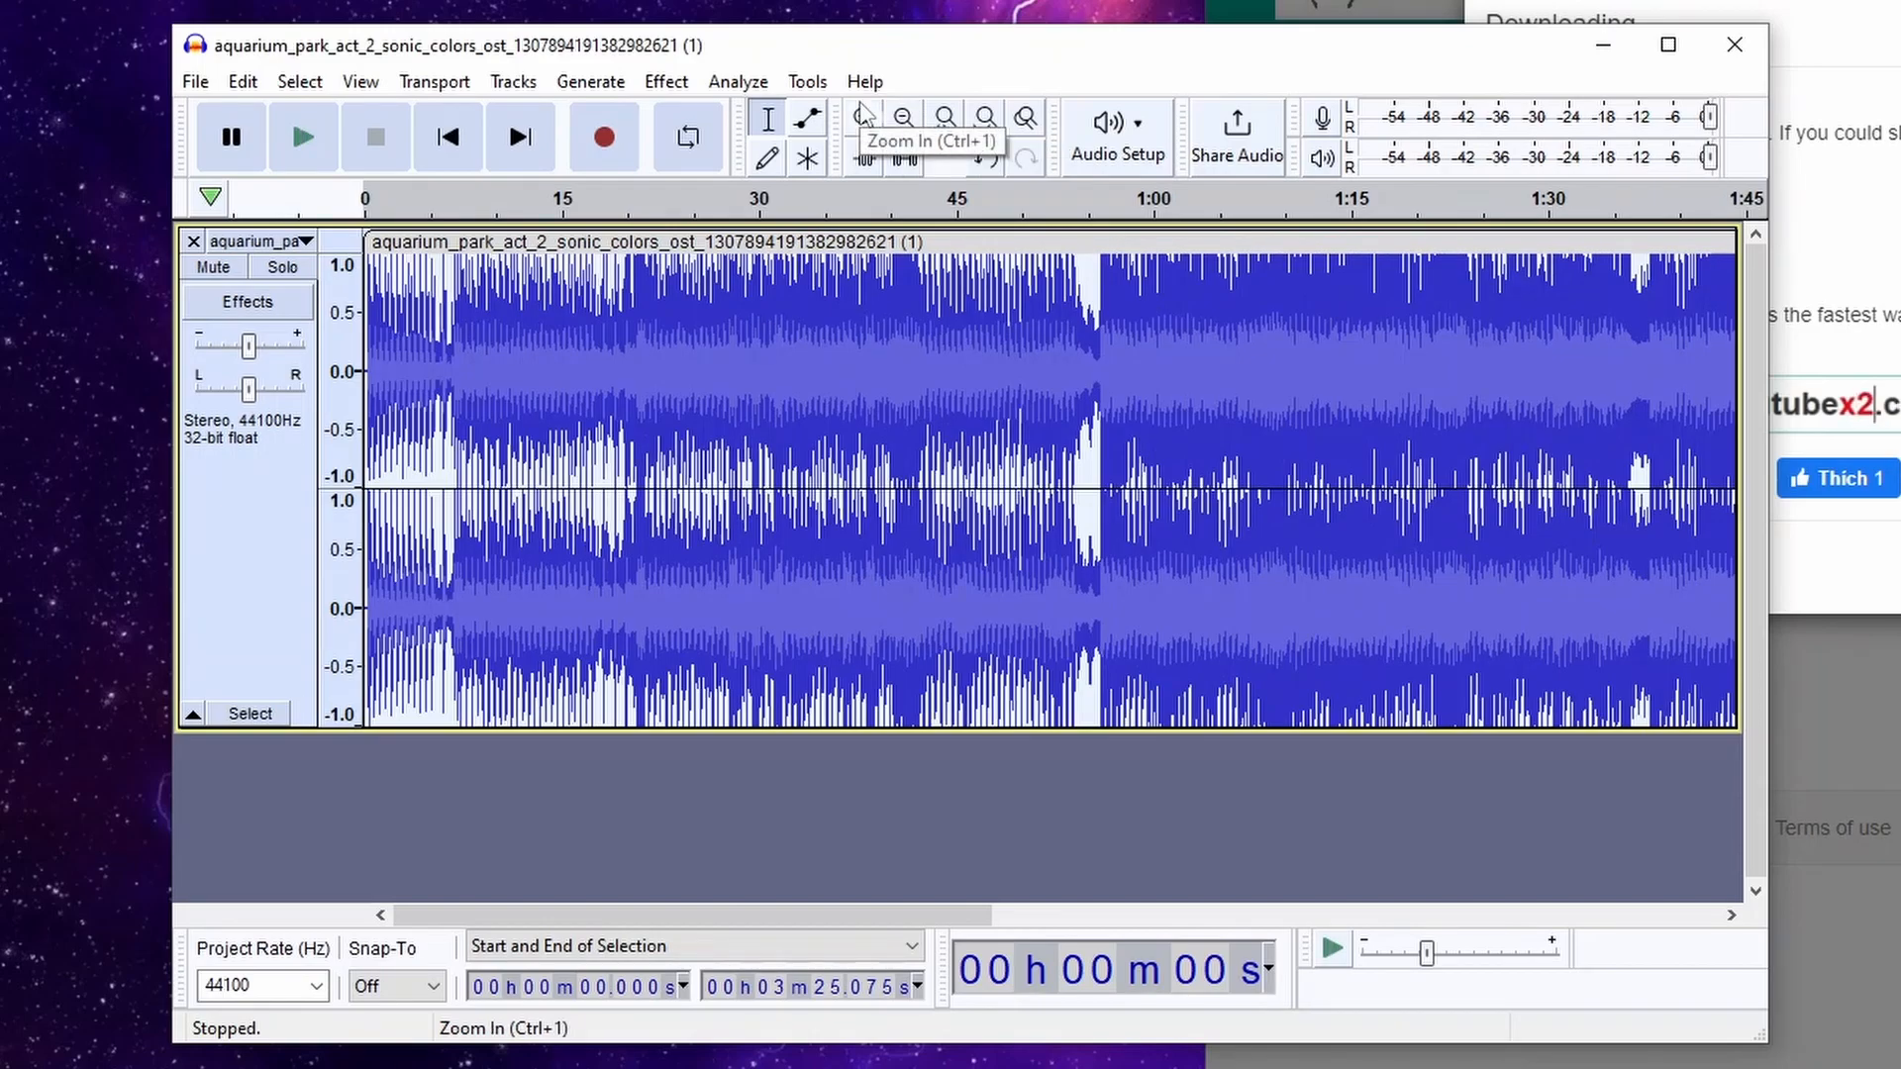
click(795, 787)
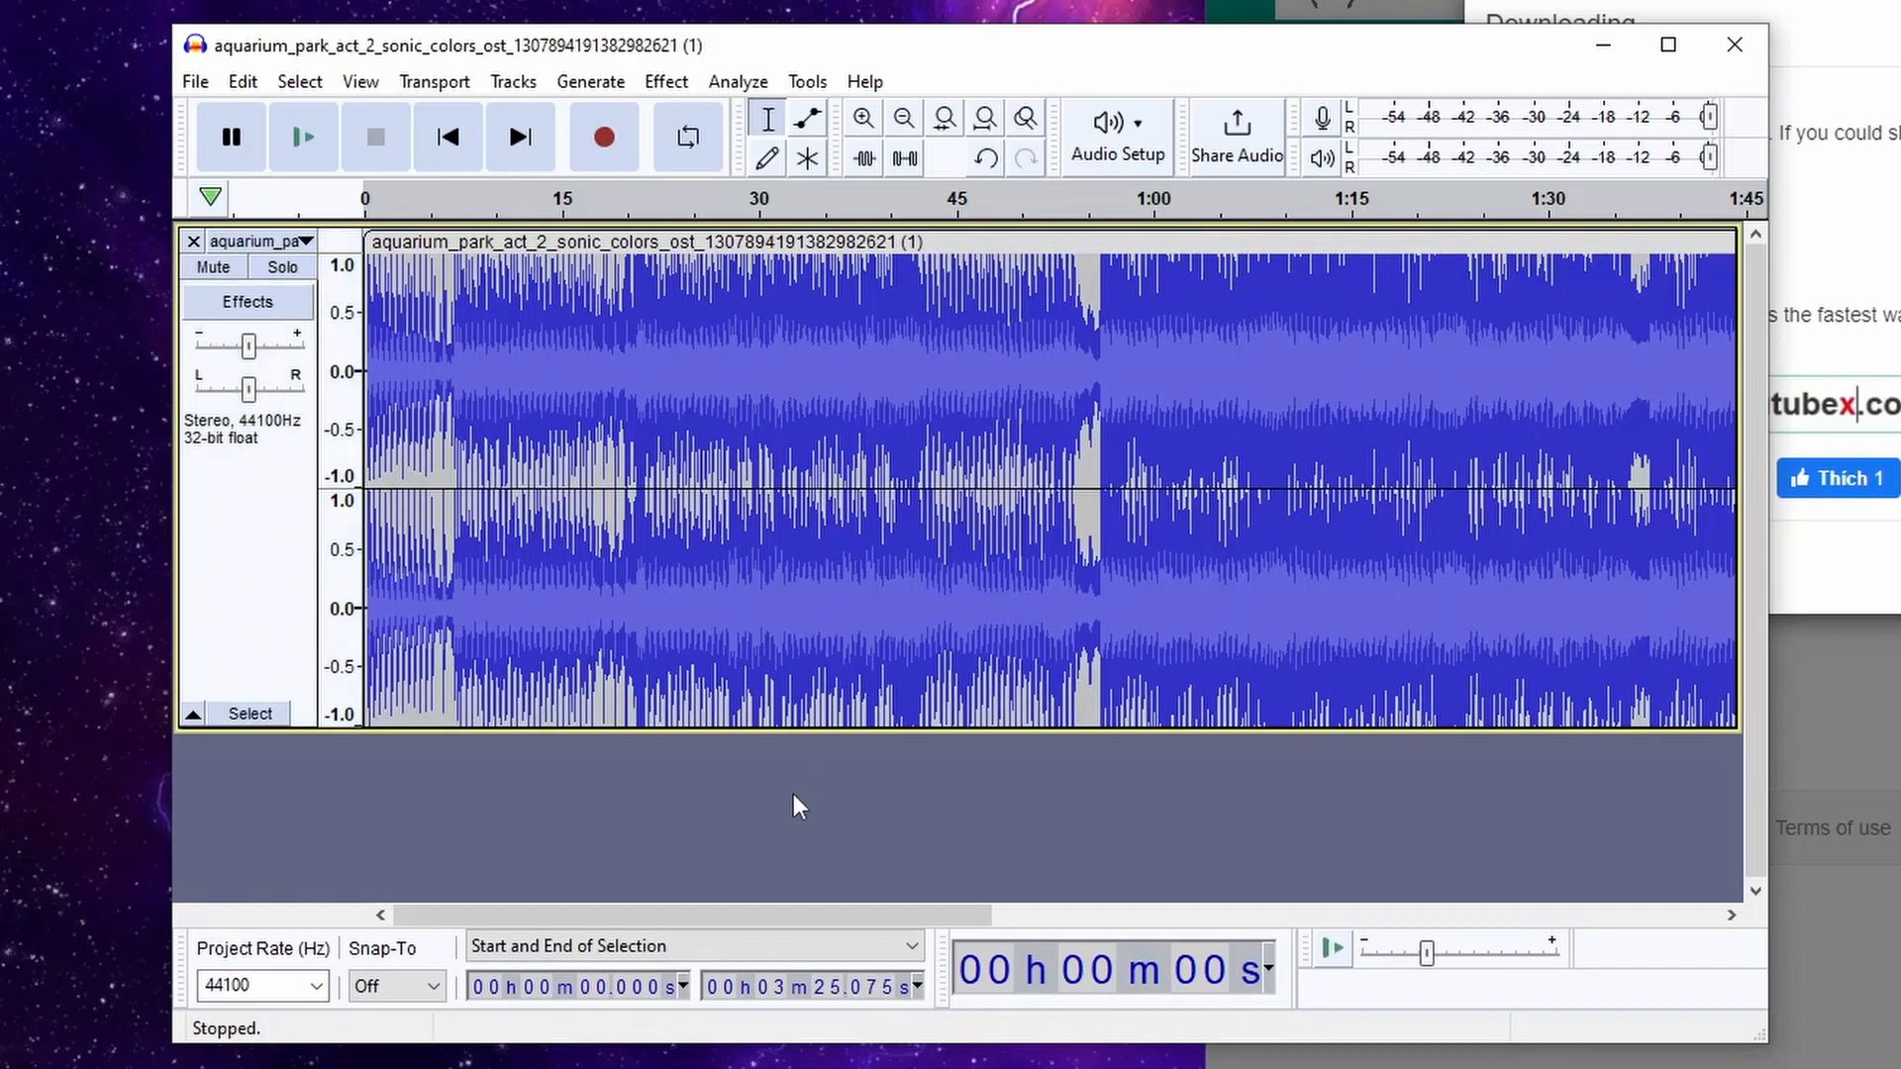
key(ctrl+v)
scroll(792, 792, down, 1)
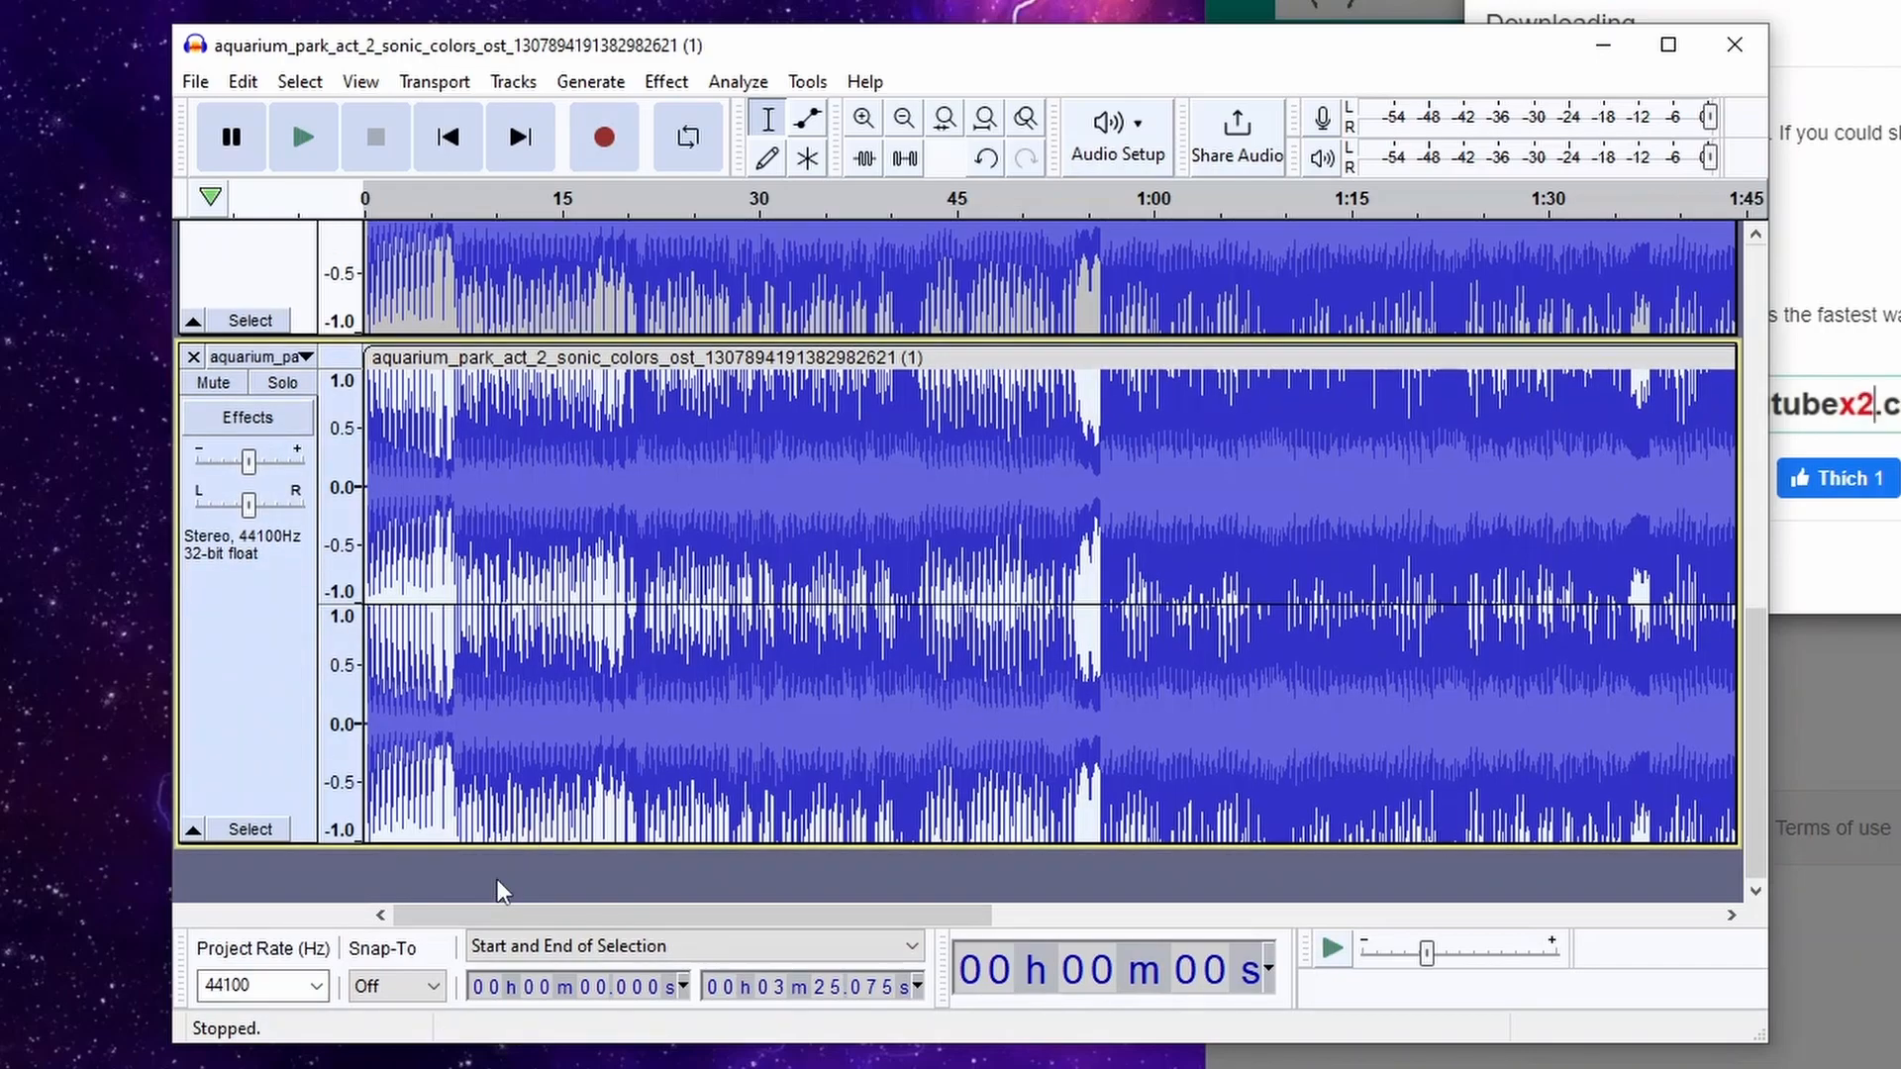
key(ctrl+f)
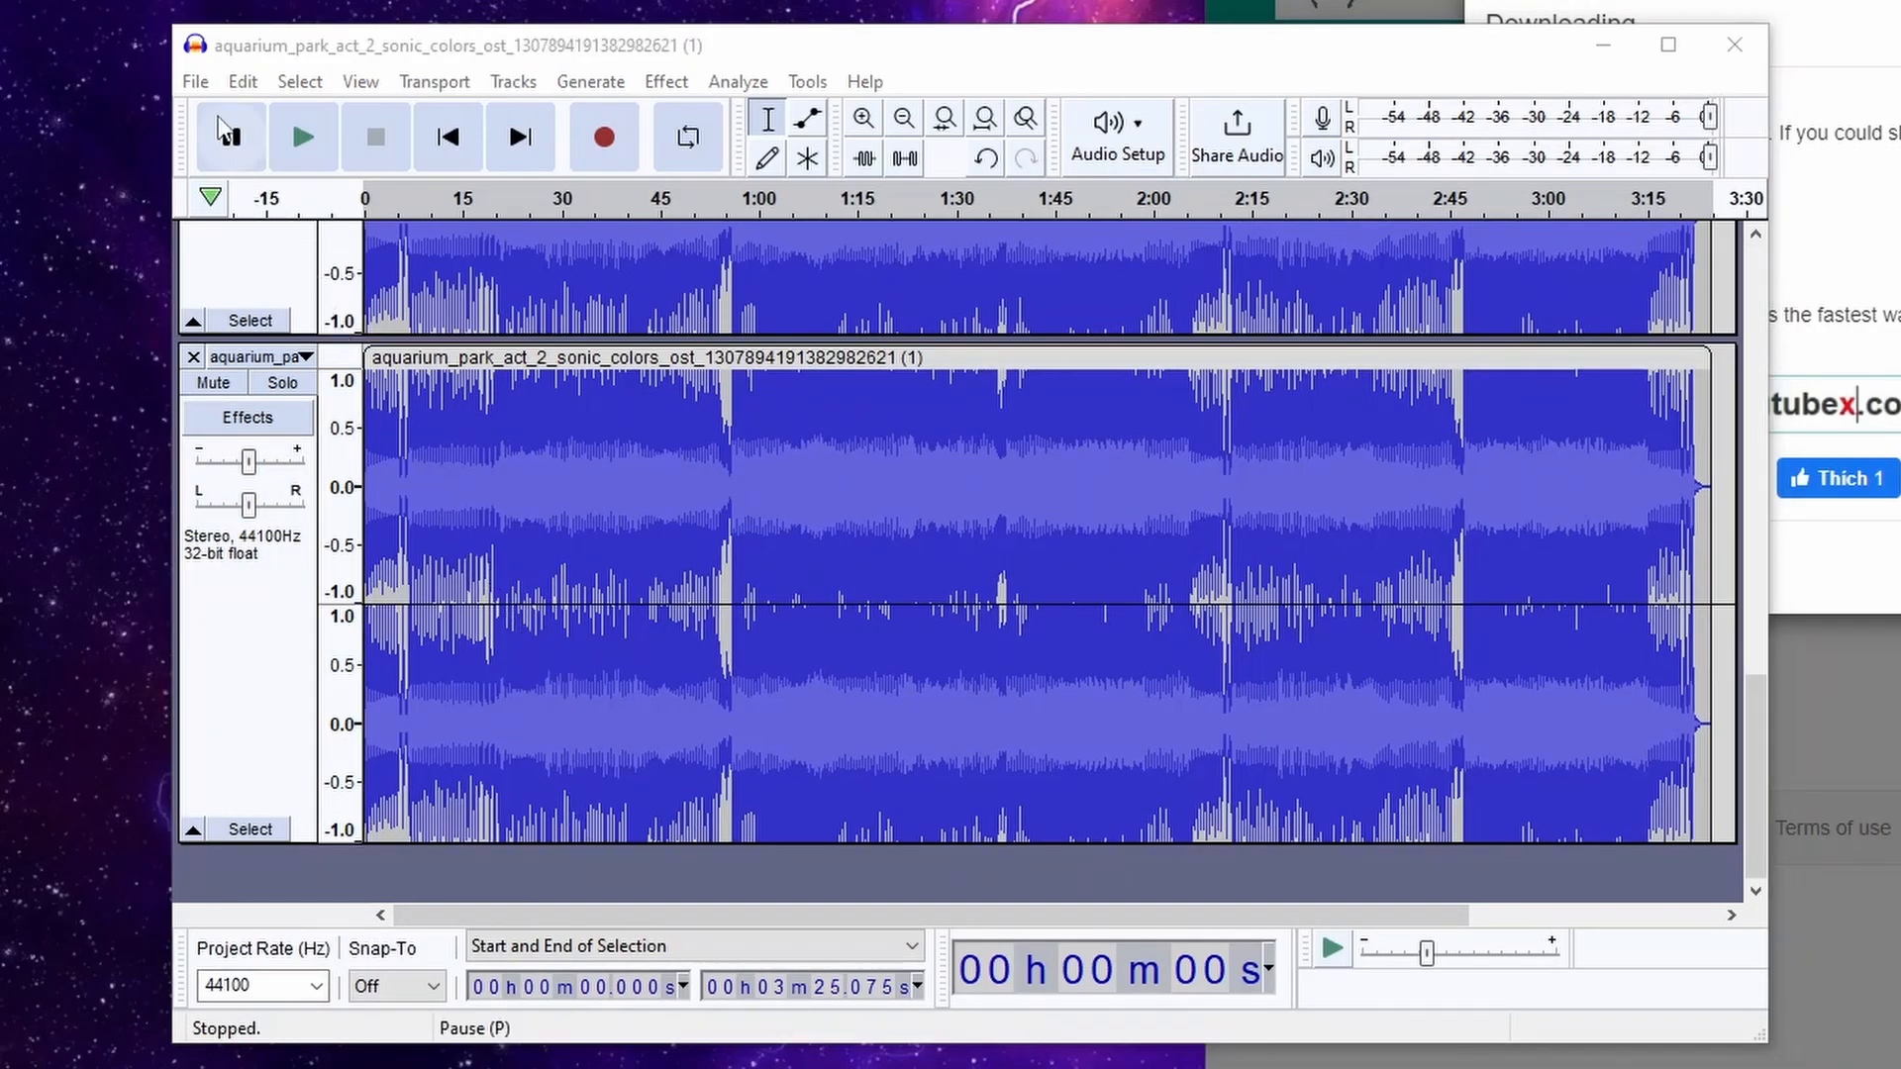
Step: Start an audio export and copy Koopa Cape's file name STRM_N_WATER_N from the Mario Kart Wii file names page
click(195, 81)
mouse_move(252, 294)
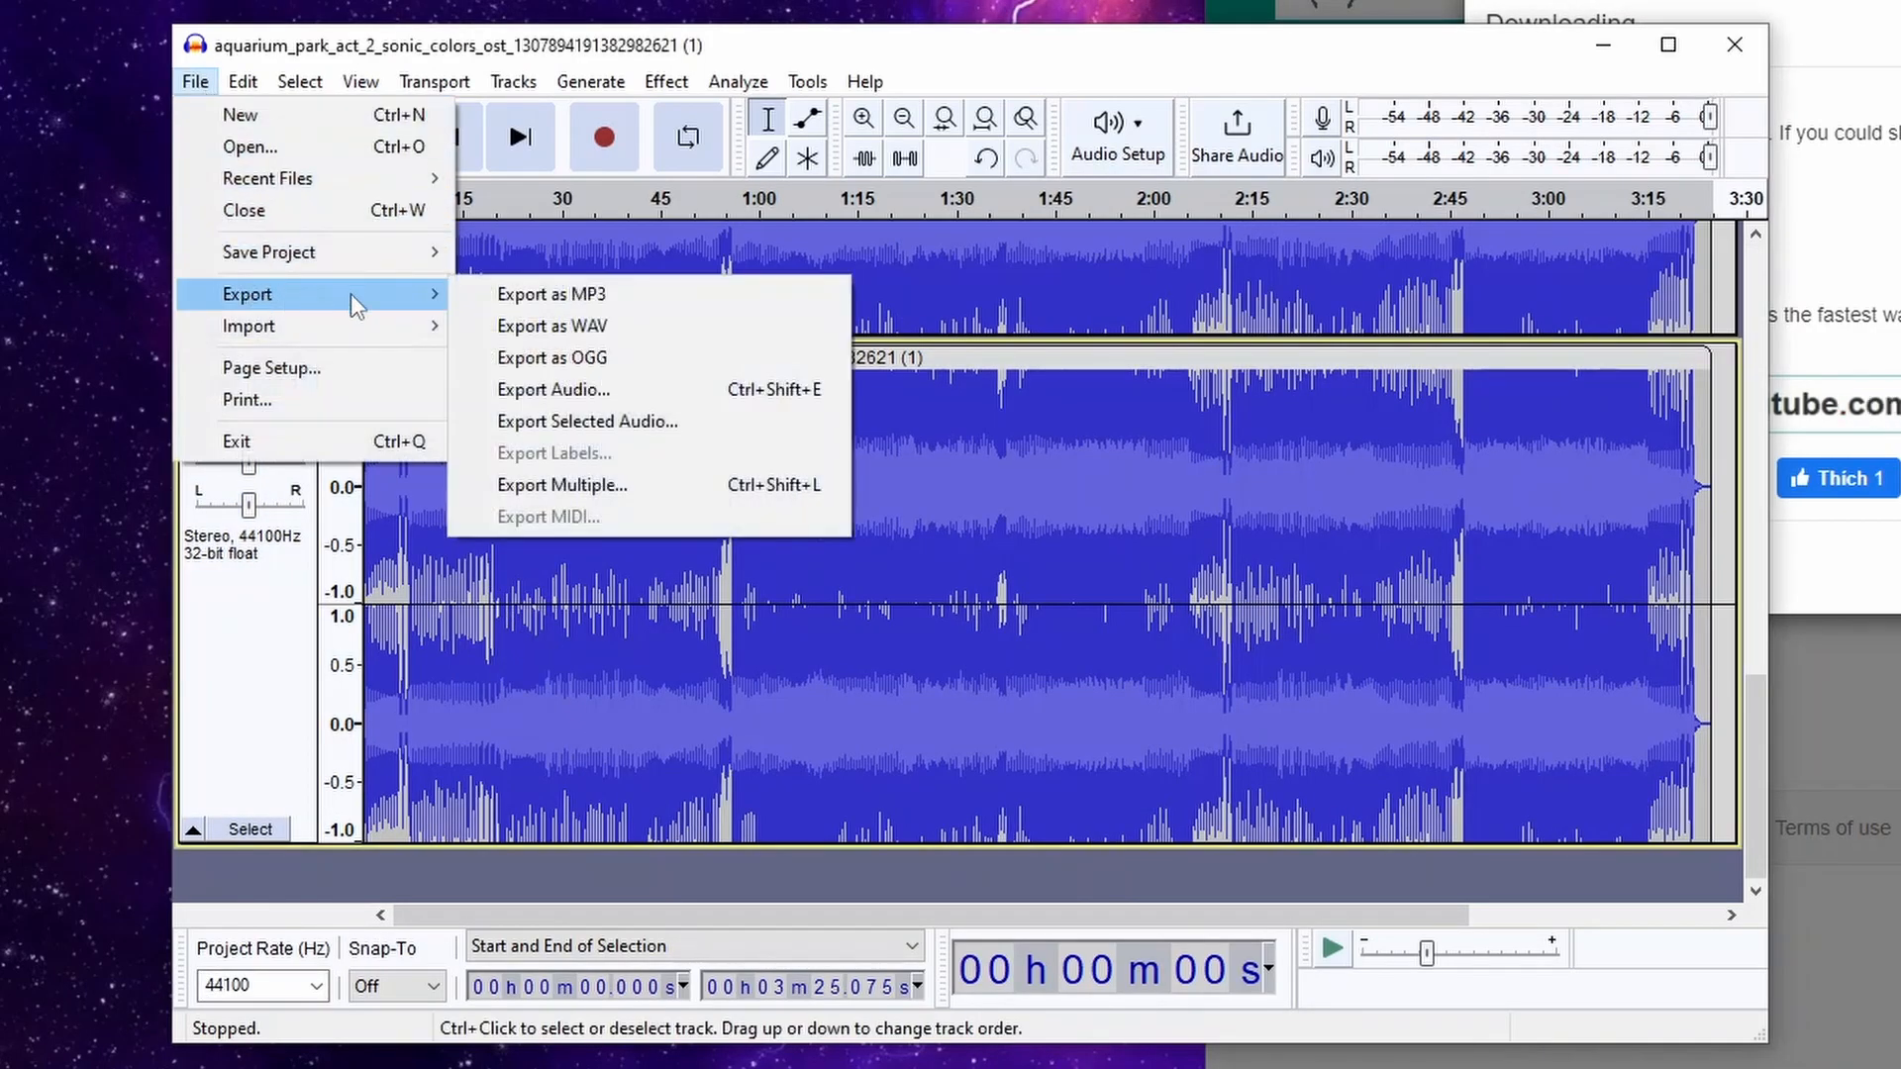
click(592, 388)
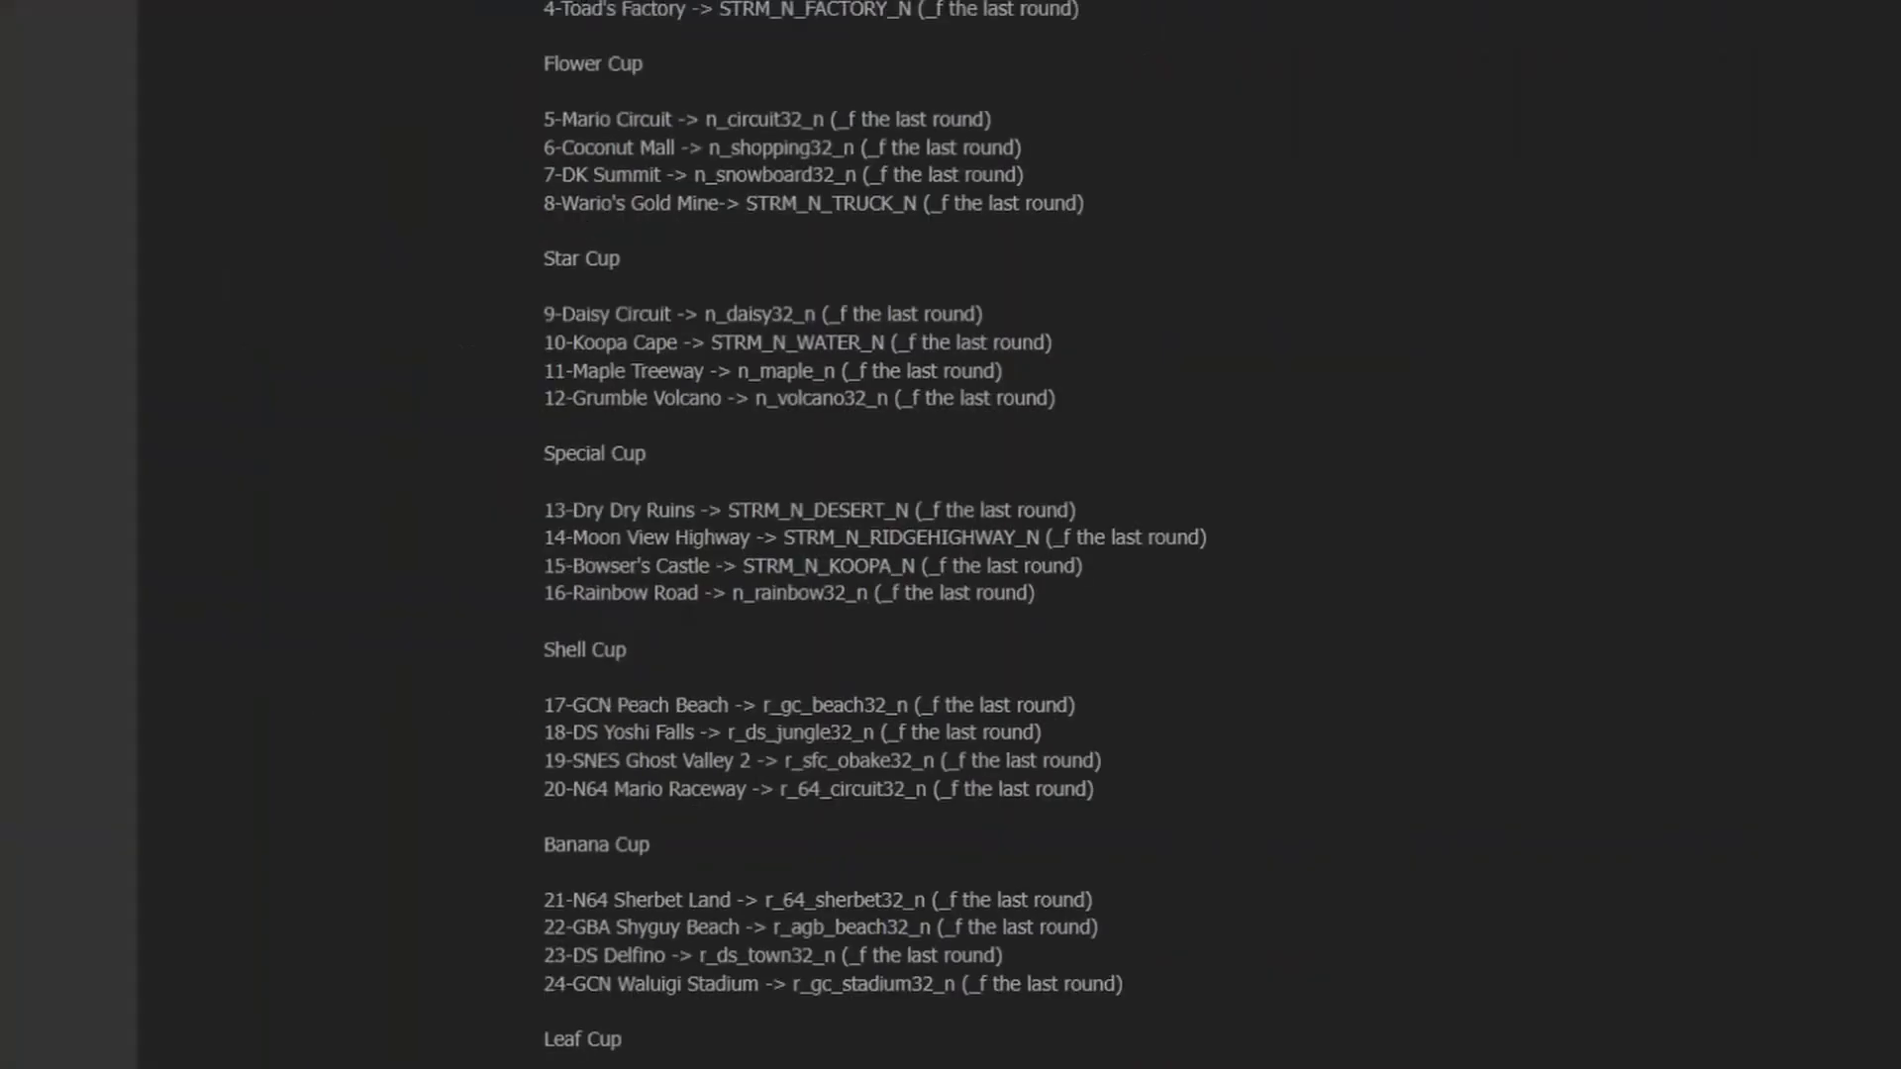
drag(692, 327, 863, 329)
right_click(860, 331)
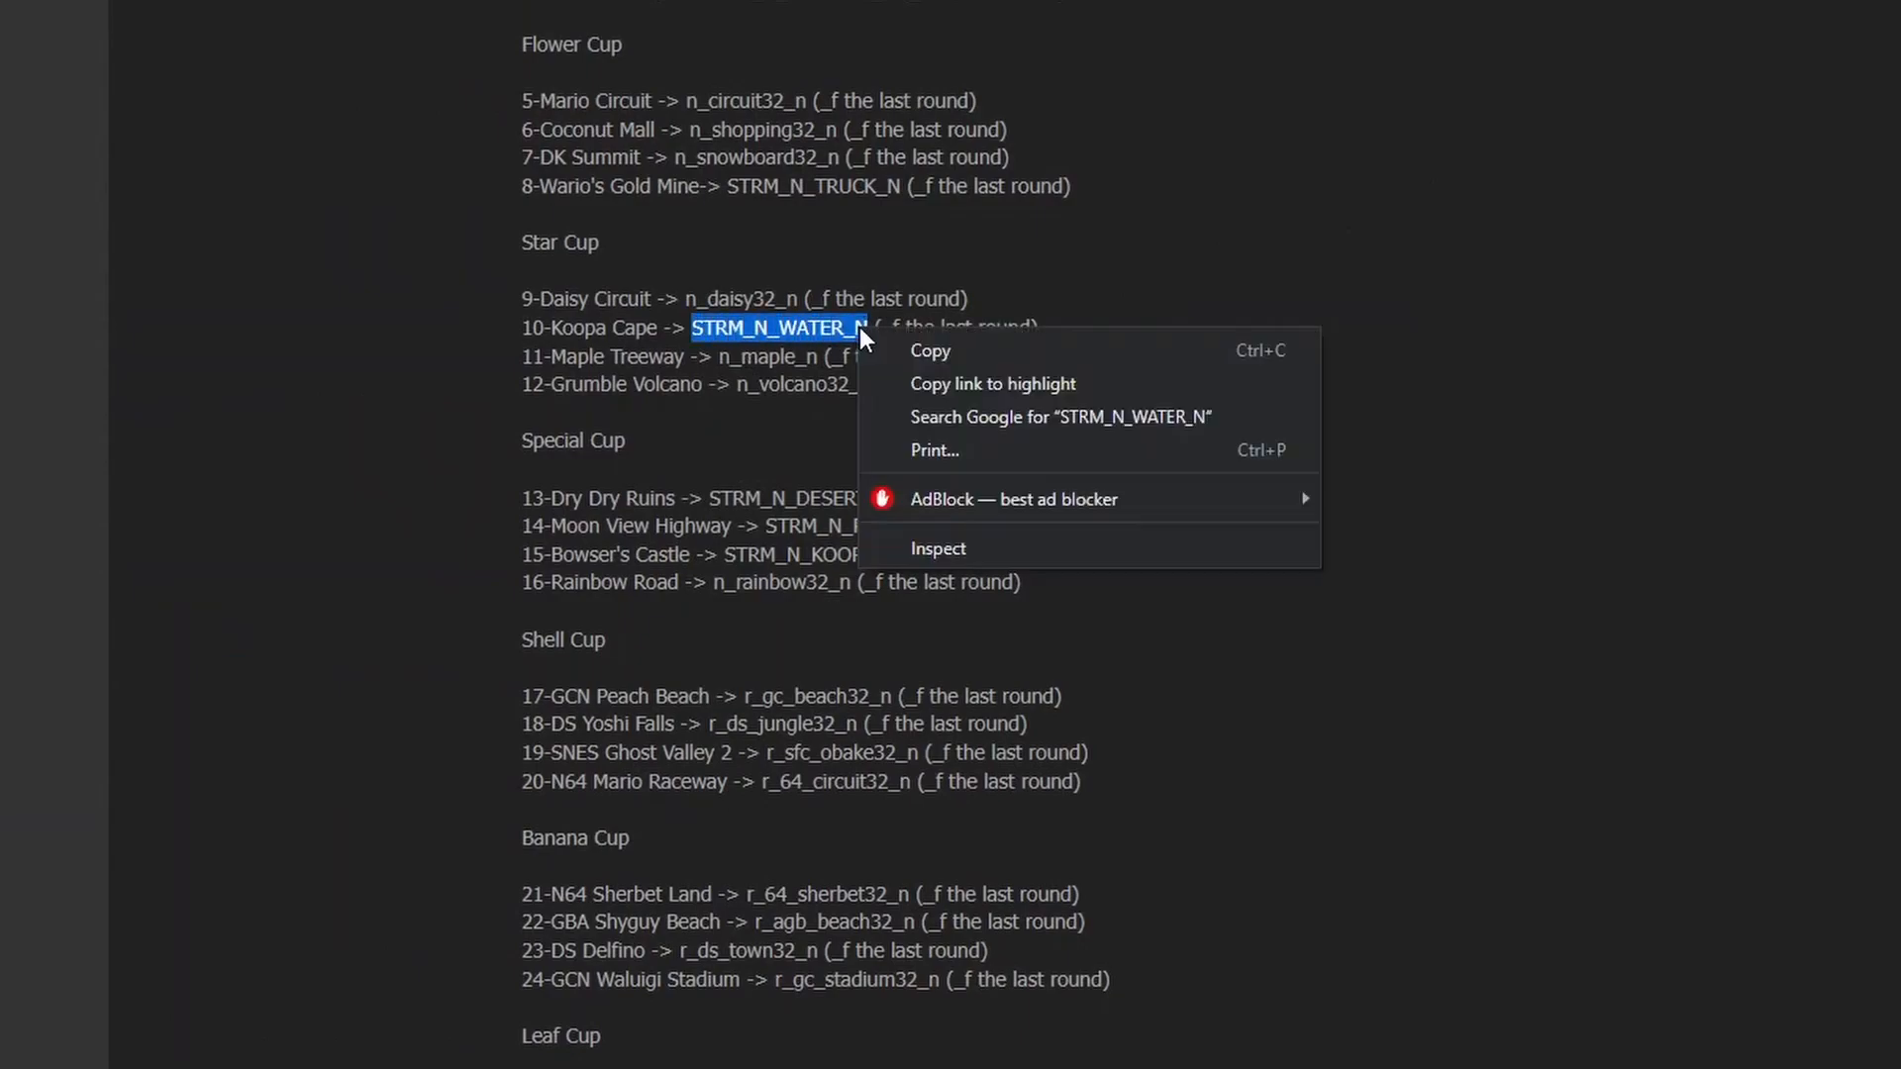
click(901, 349)
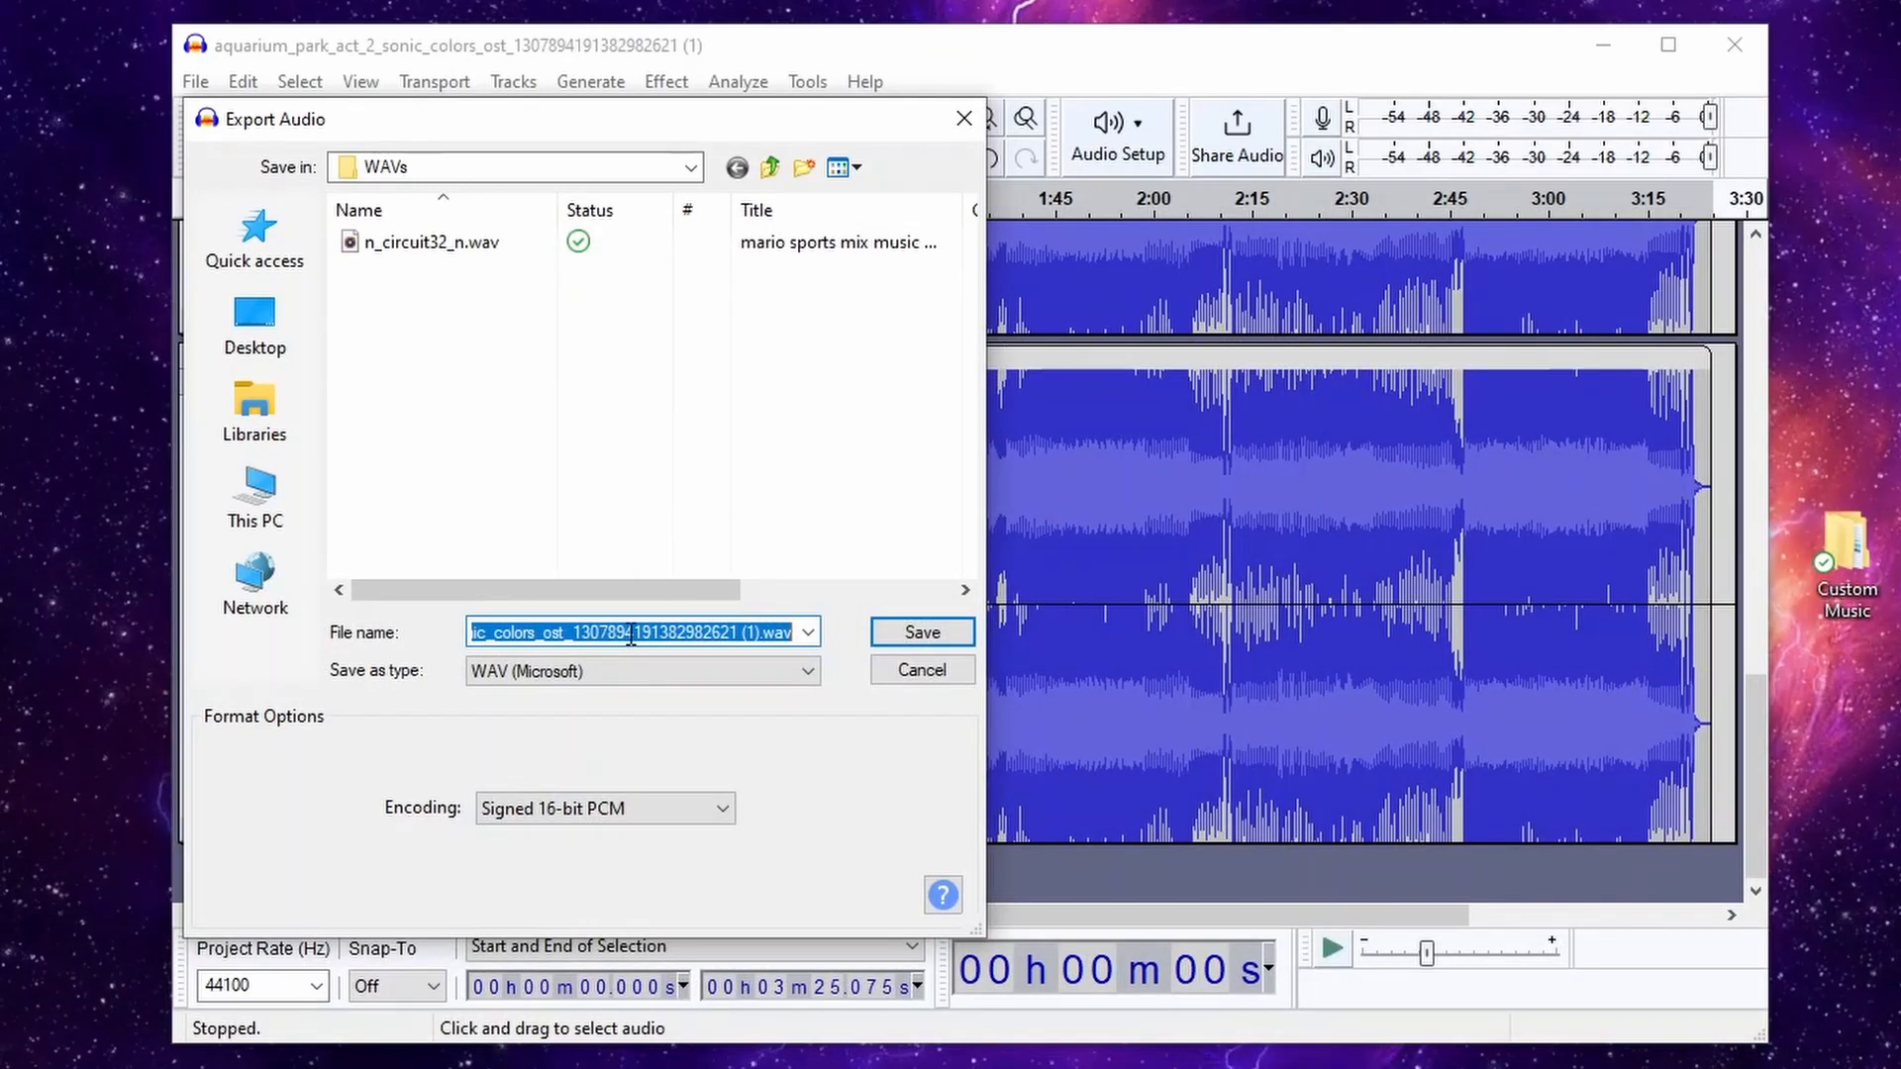
Step: Export the audio to the WAVs folder as a Microsoft WAV named STRM_N_WATER_N, leaving the metadata tags as they are
key(ctrl+v)
click(906, 639)
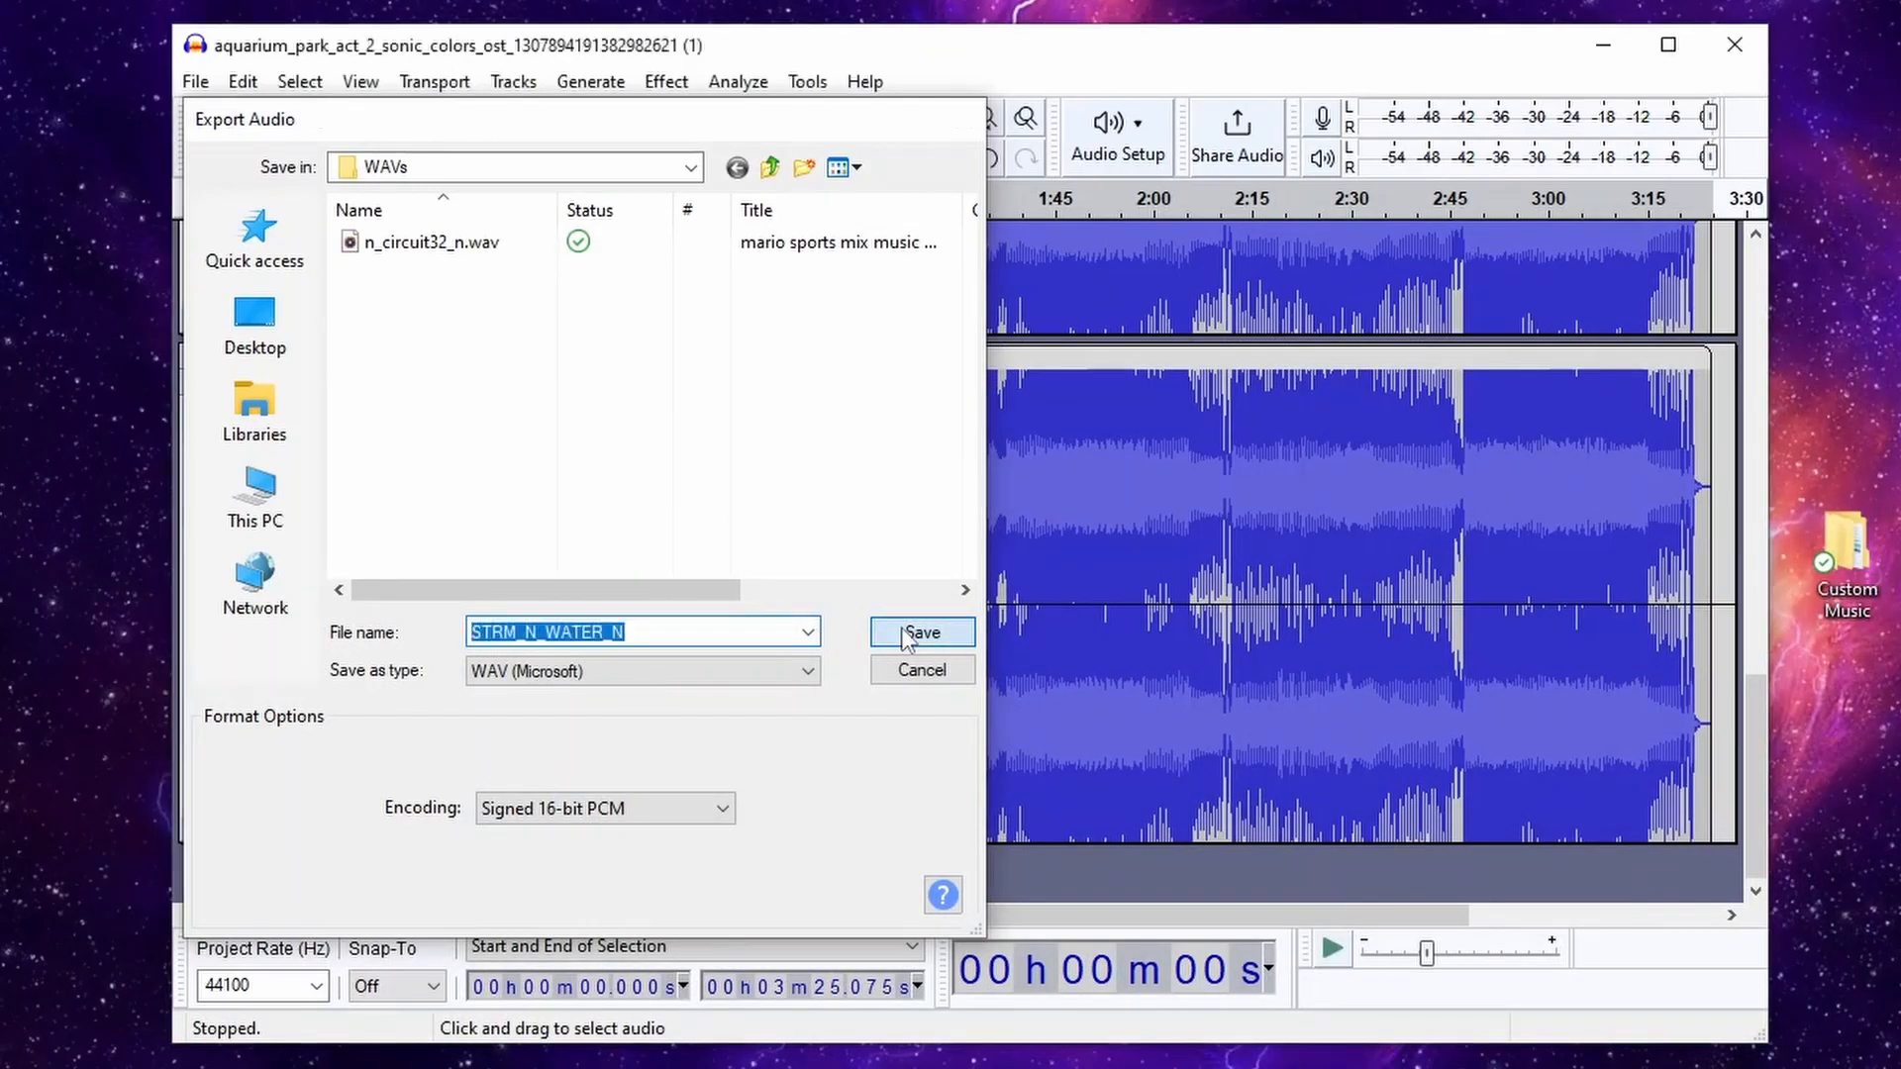
click(1378, 812)
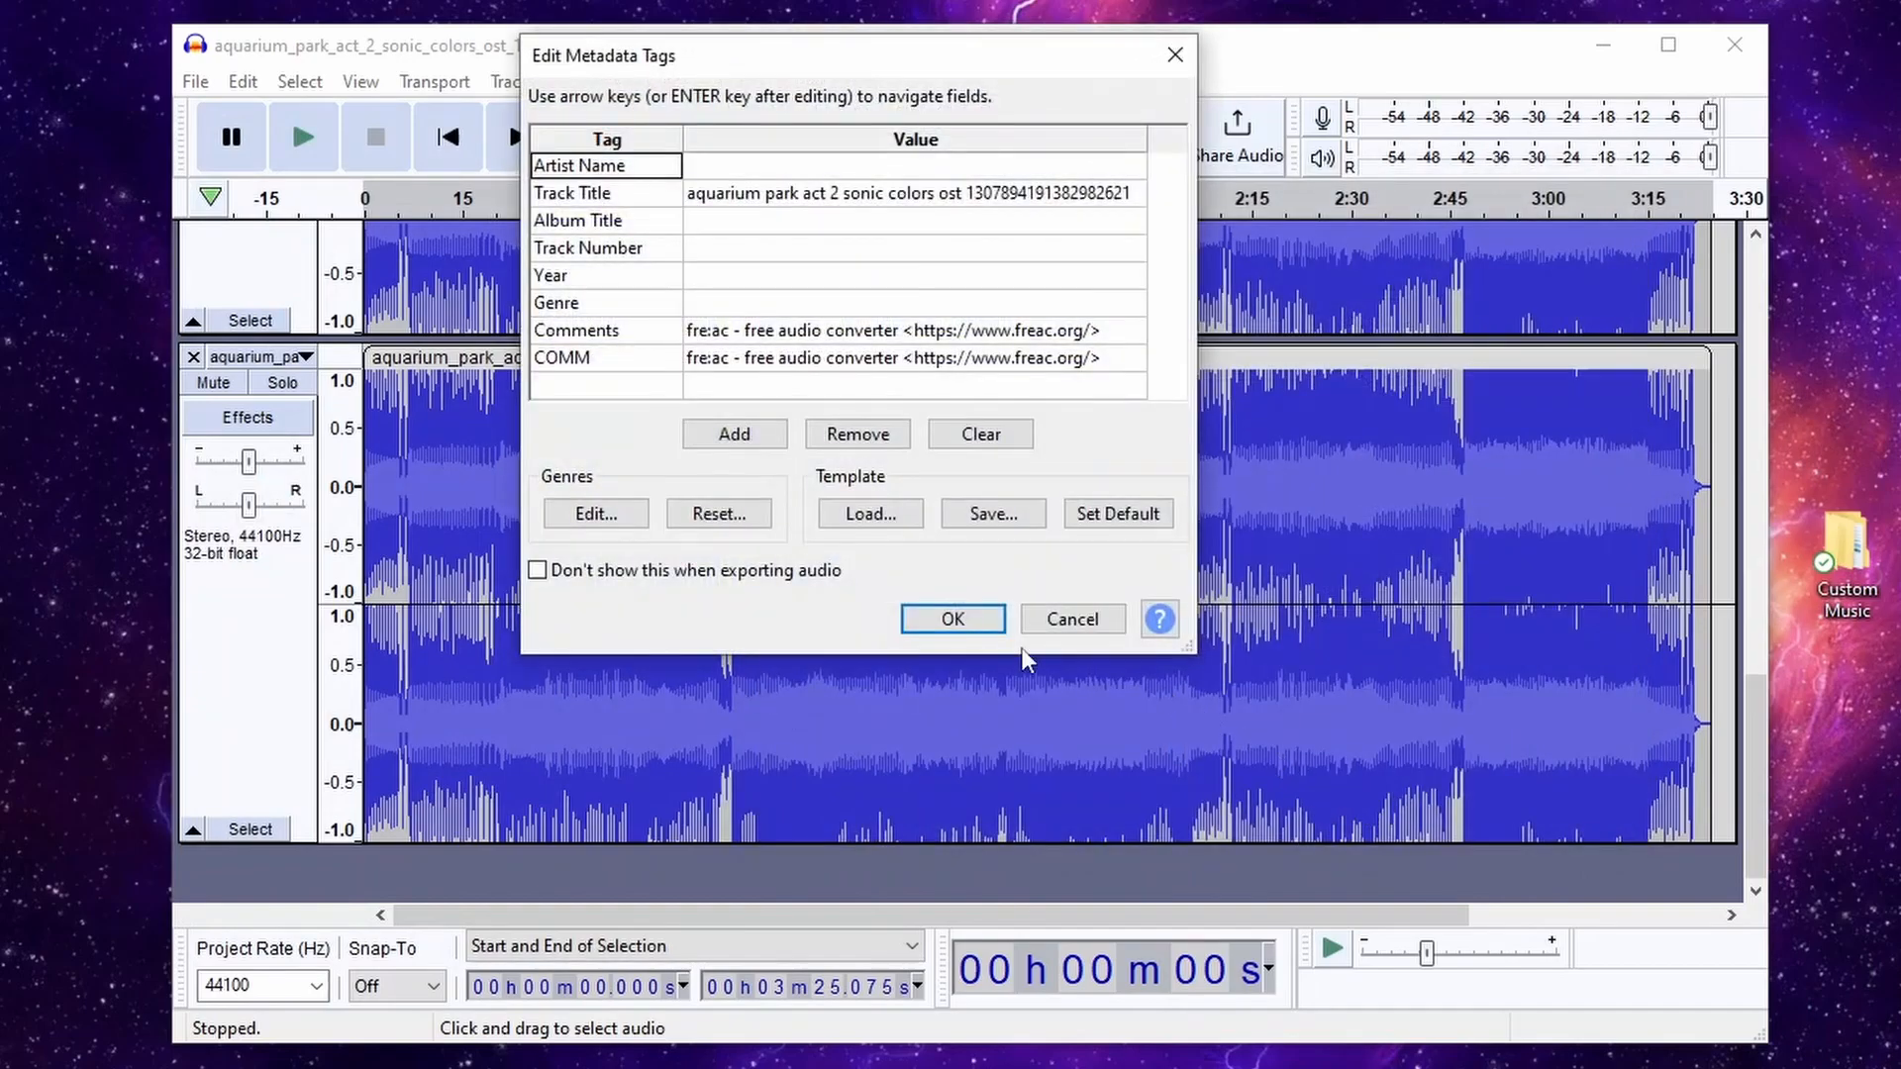
click(952, 619)
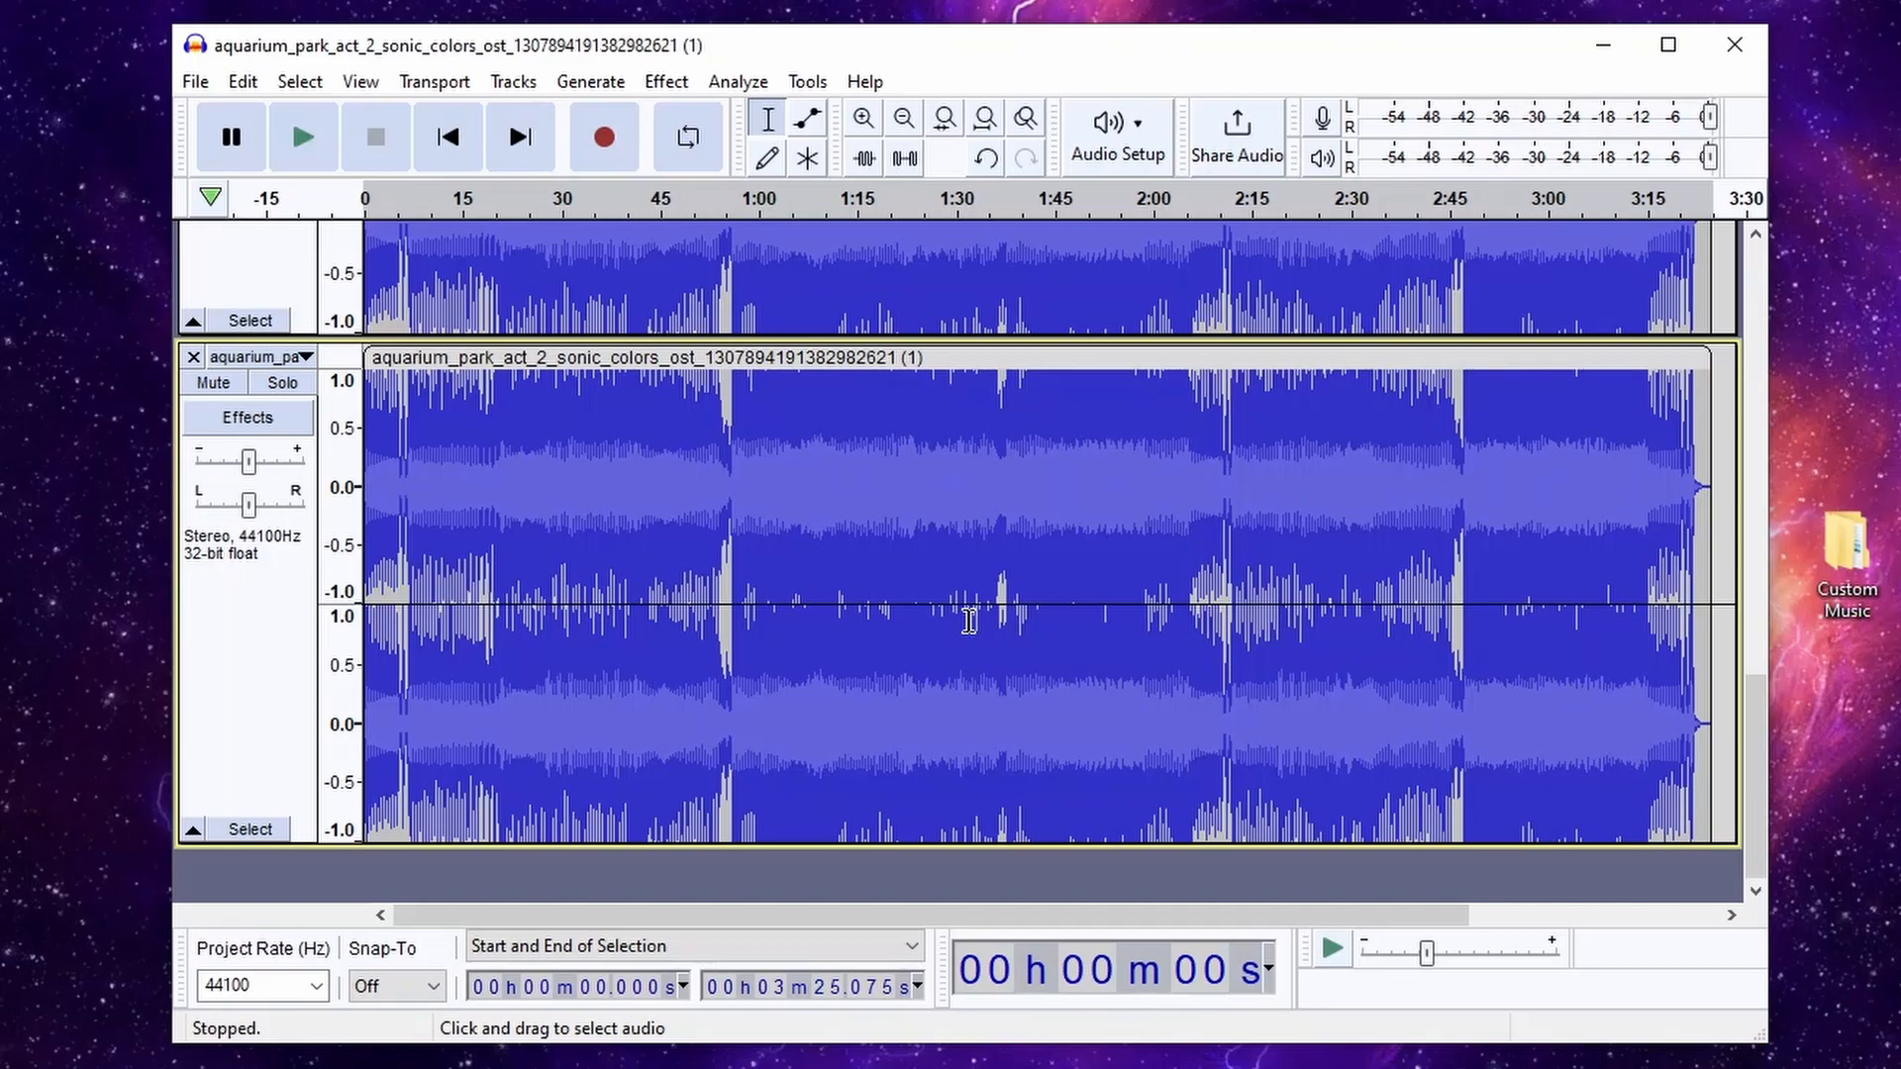
Step: Switch to Looping Audio Converter and add STRM_N_WATER_N.wav from the WAVs folder to its file list
click(136, 963)
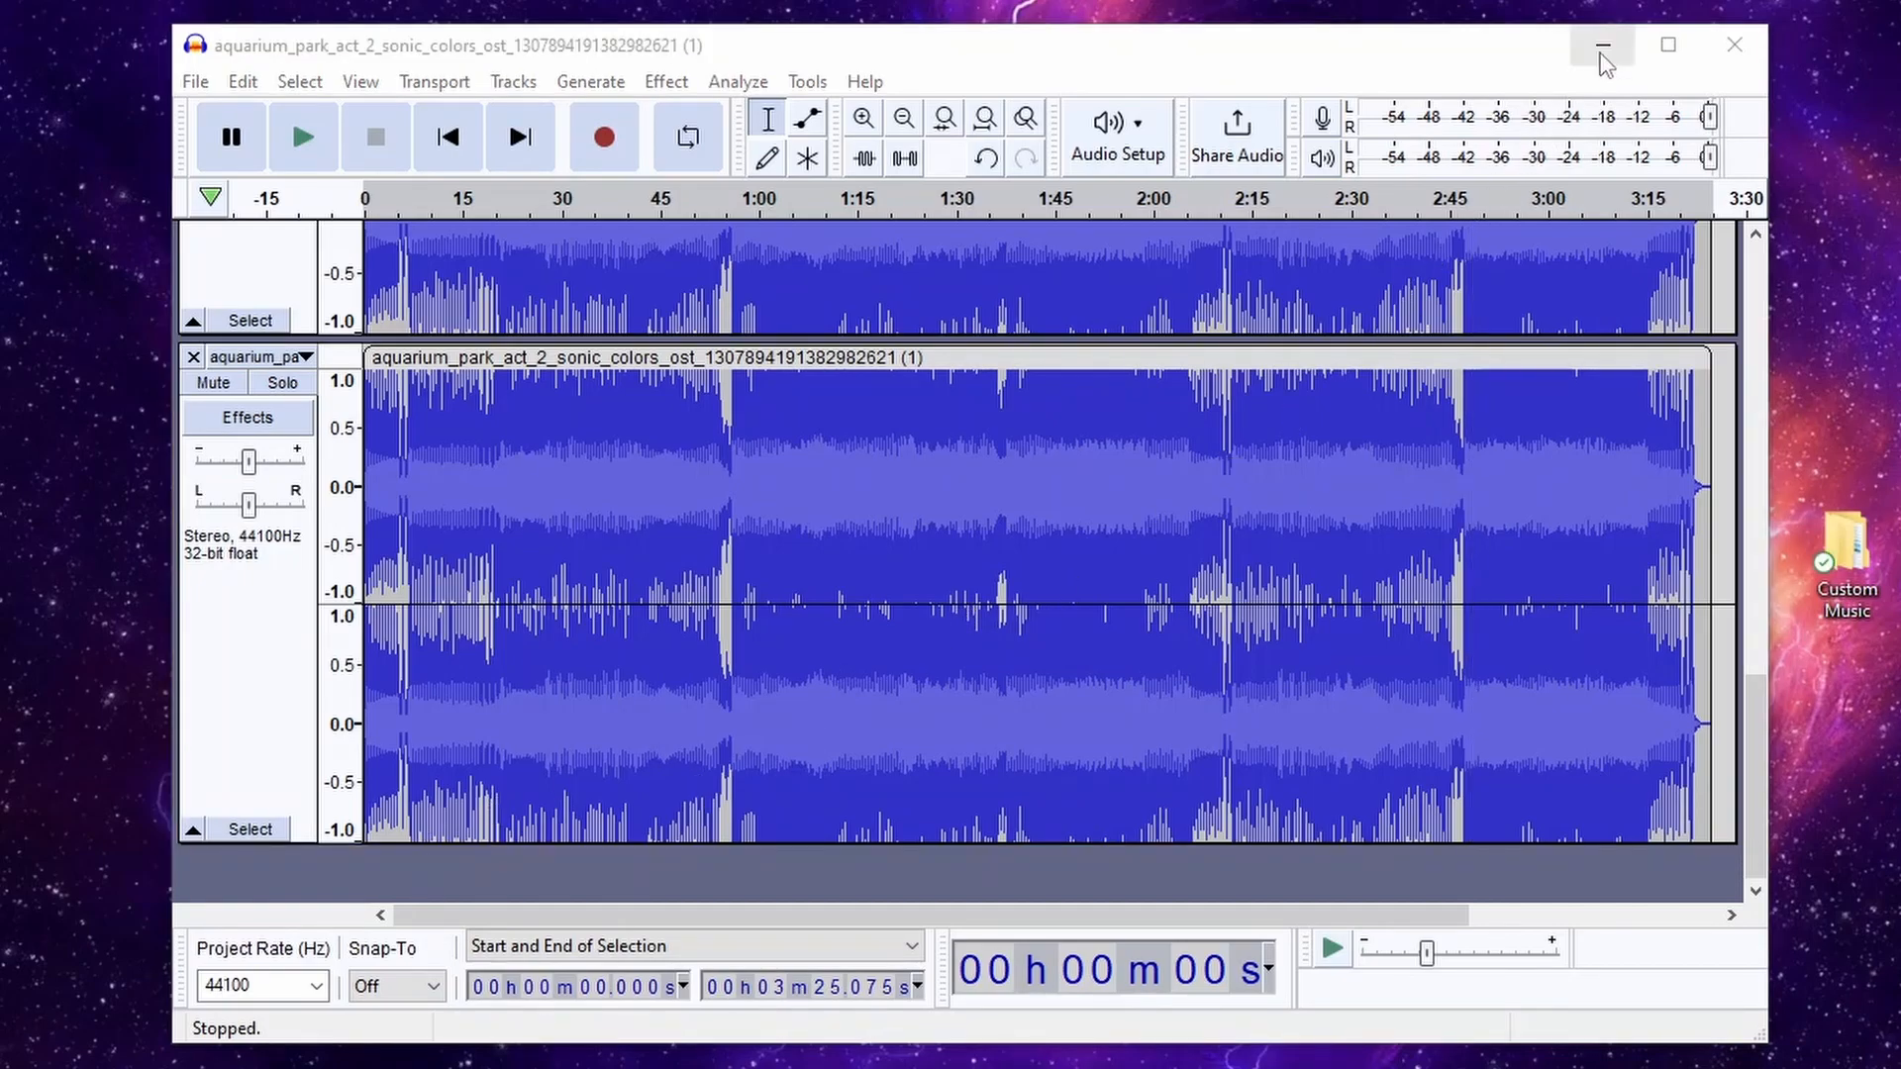
click(1602, 49)
double_click(1323, 540)
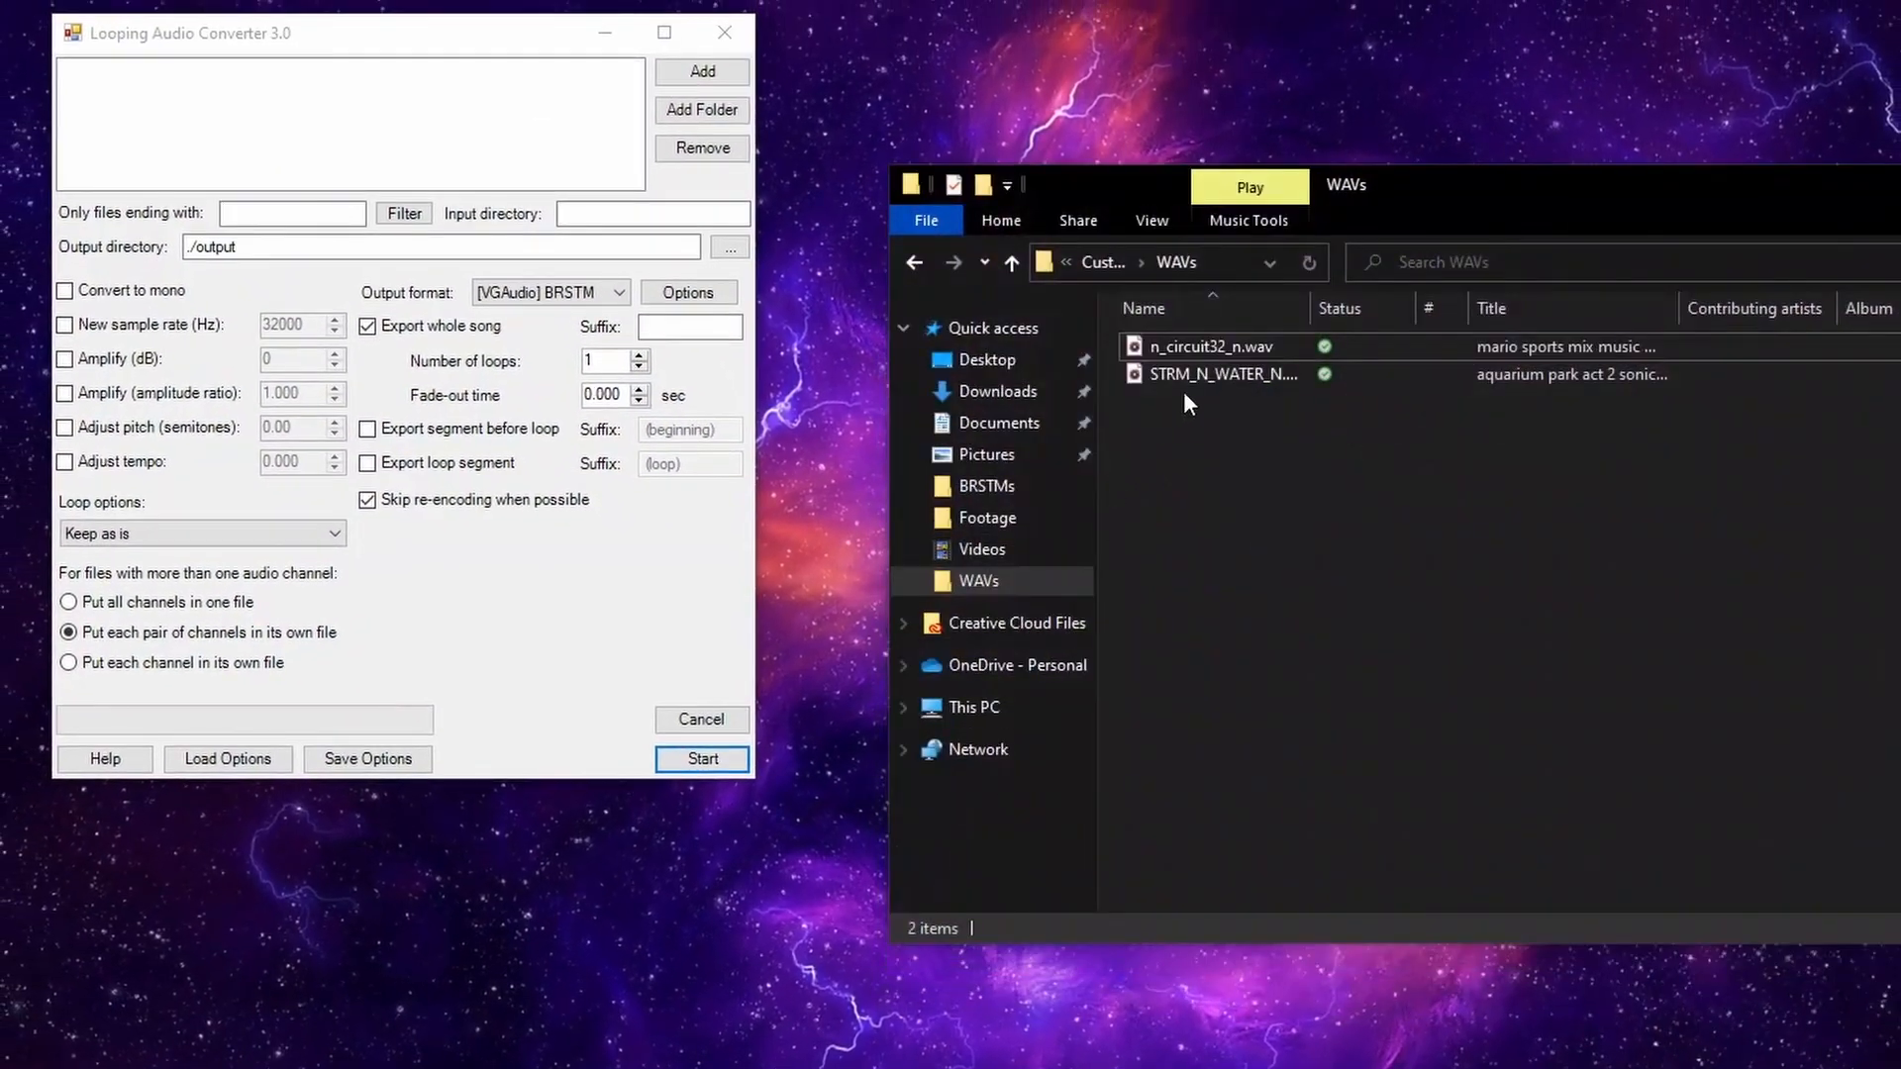
drag(1206, 374, 476, 159)
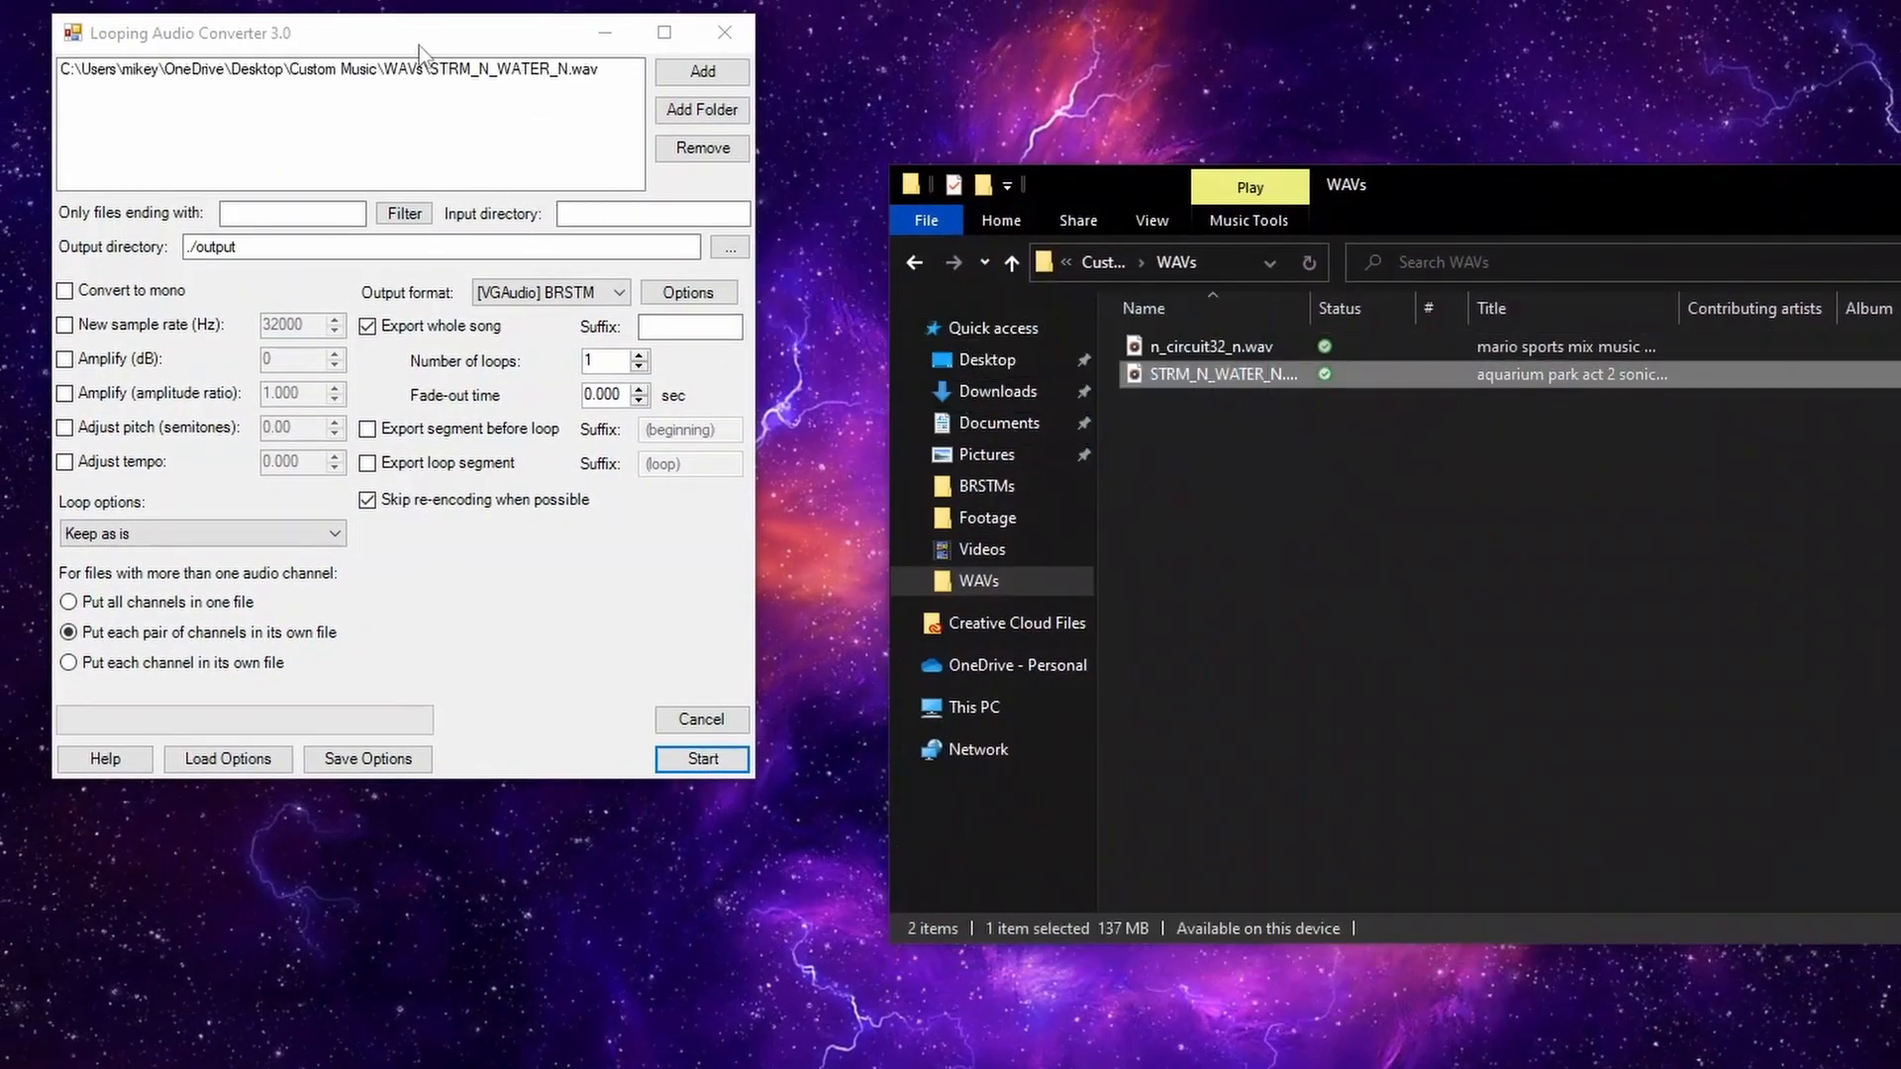
drag(419, 45, 913, 127)
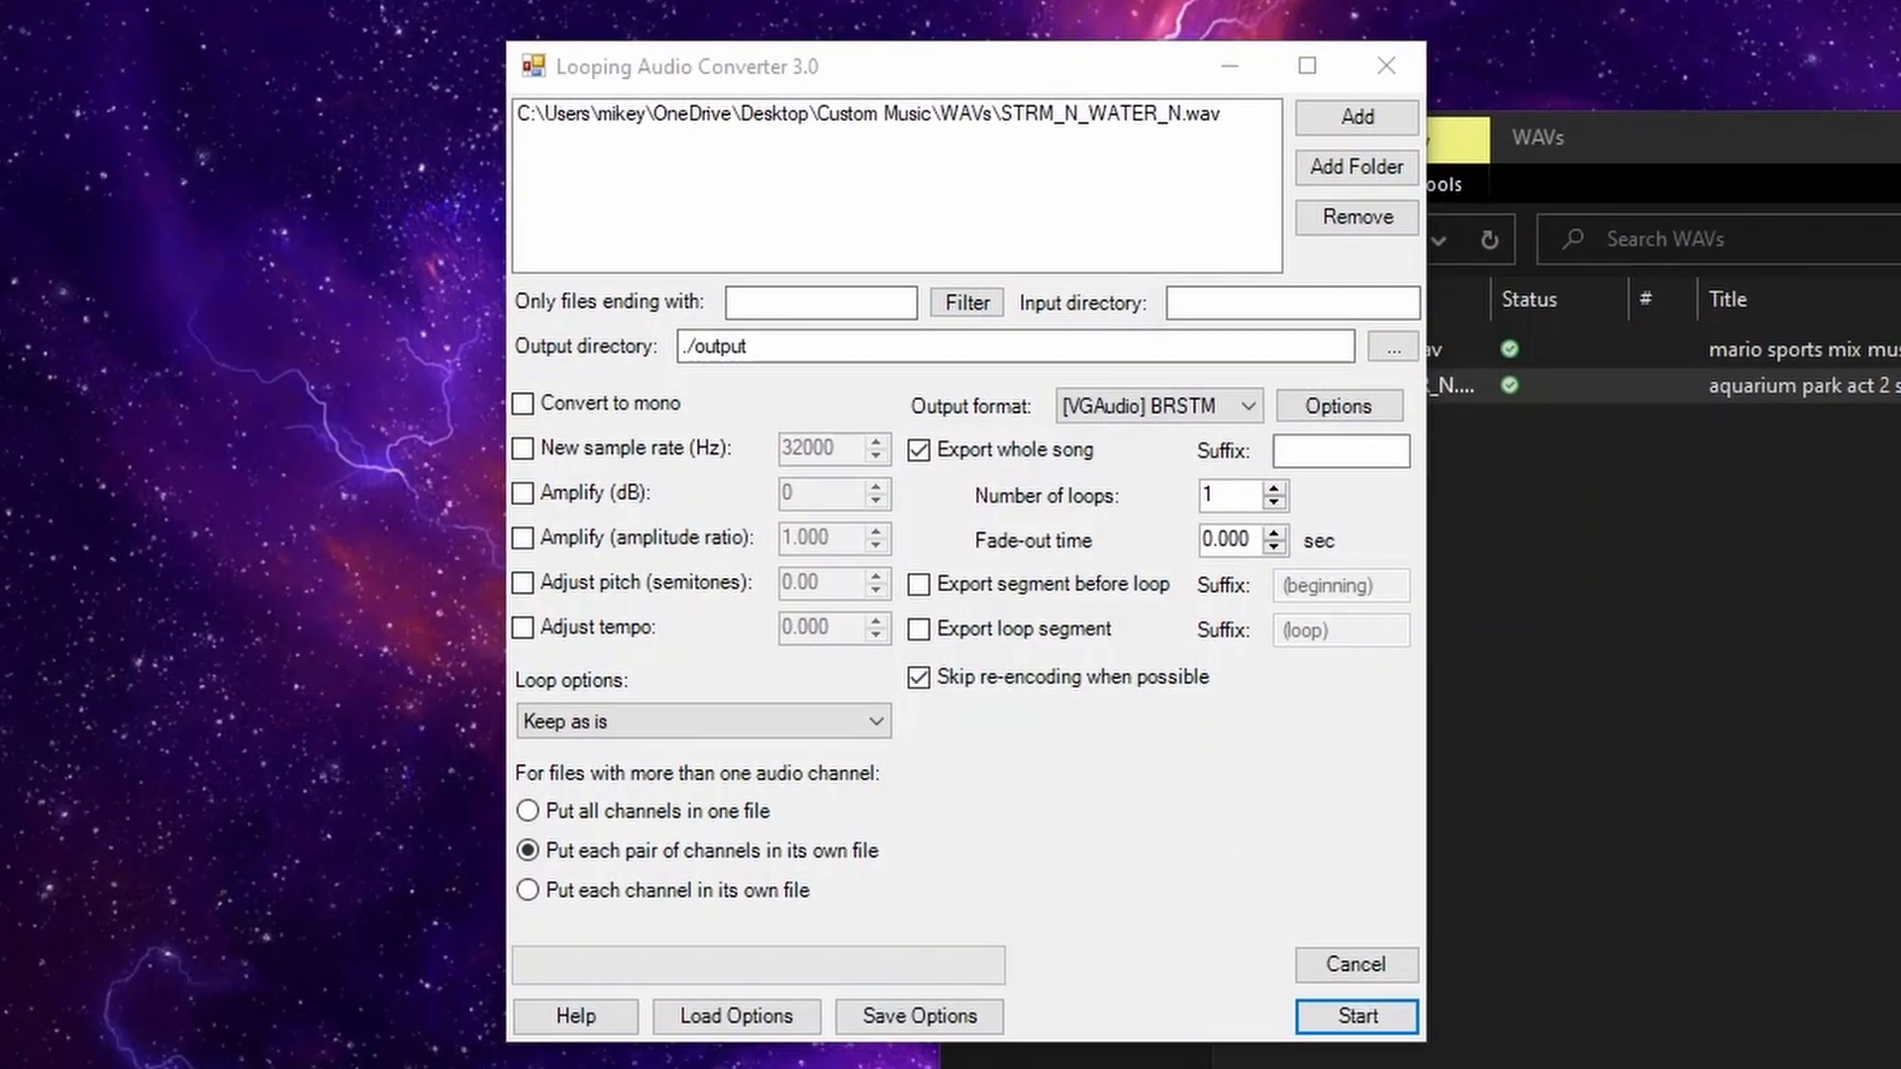
Step: Set the converter's output directory to the BRSTMs folder inside Custom Music
click(1394, 348)
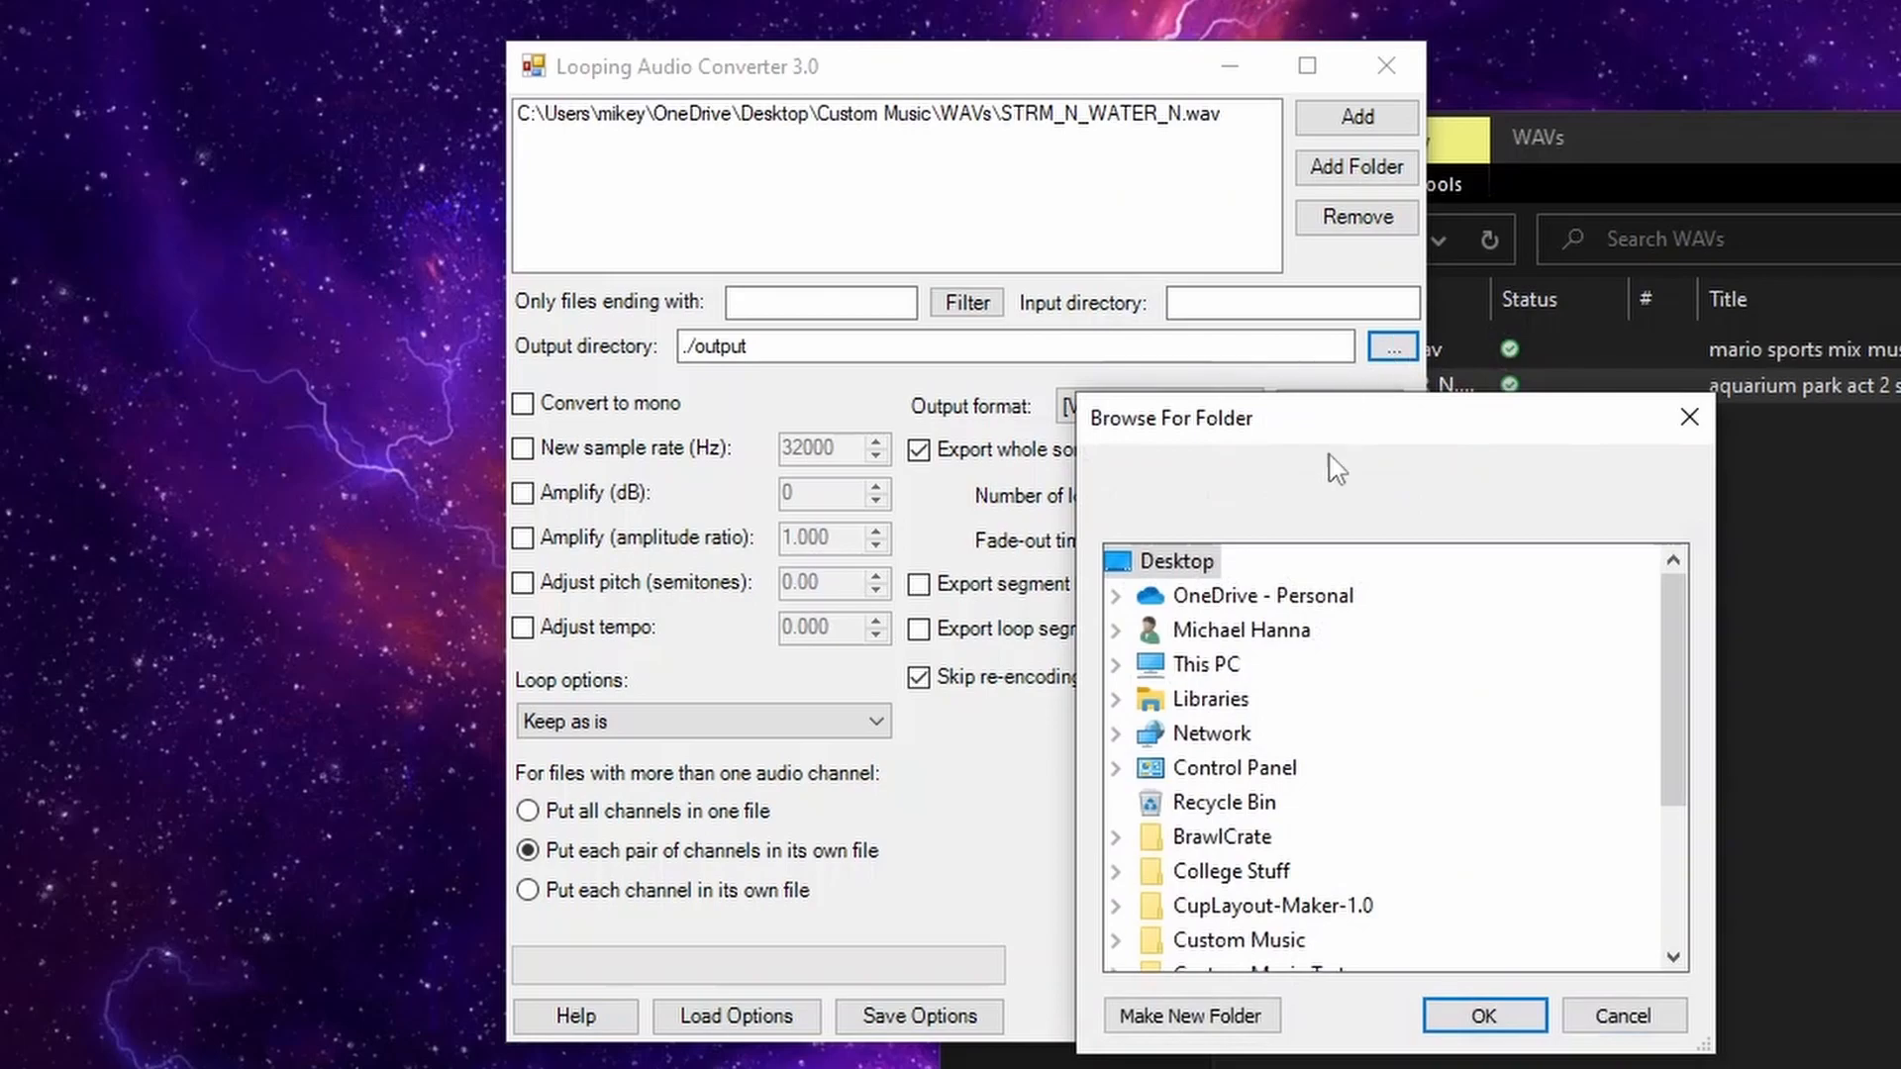
scroll(1282, 856, down, 1)
click(1287, 841)
click(1252, 869)
click(1483, 1016)
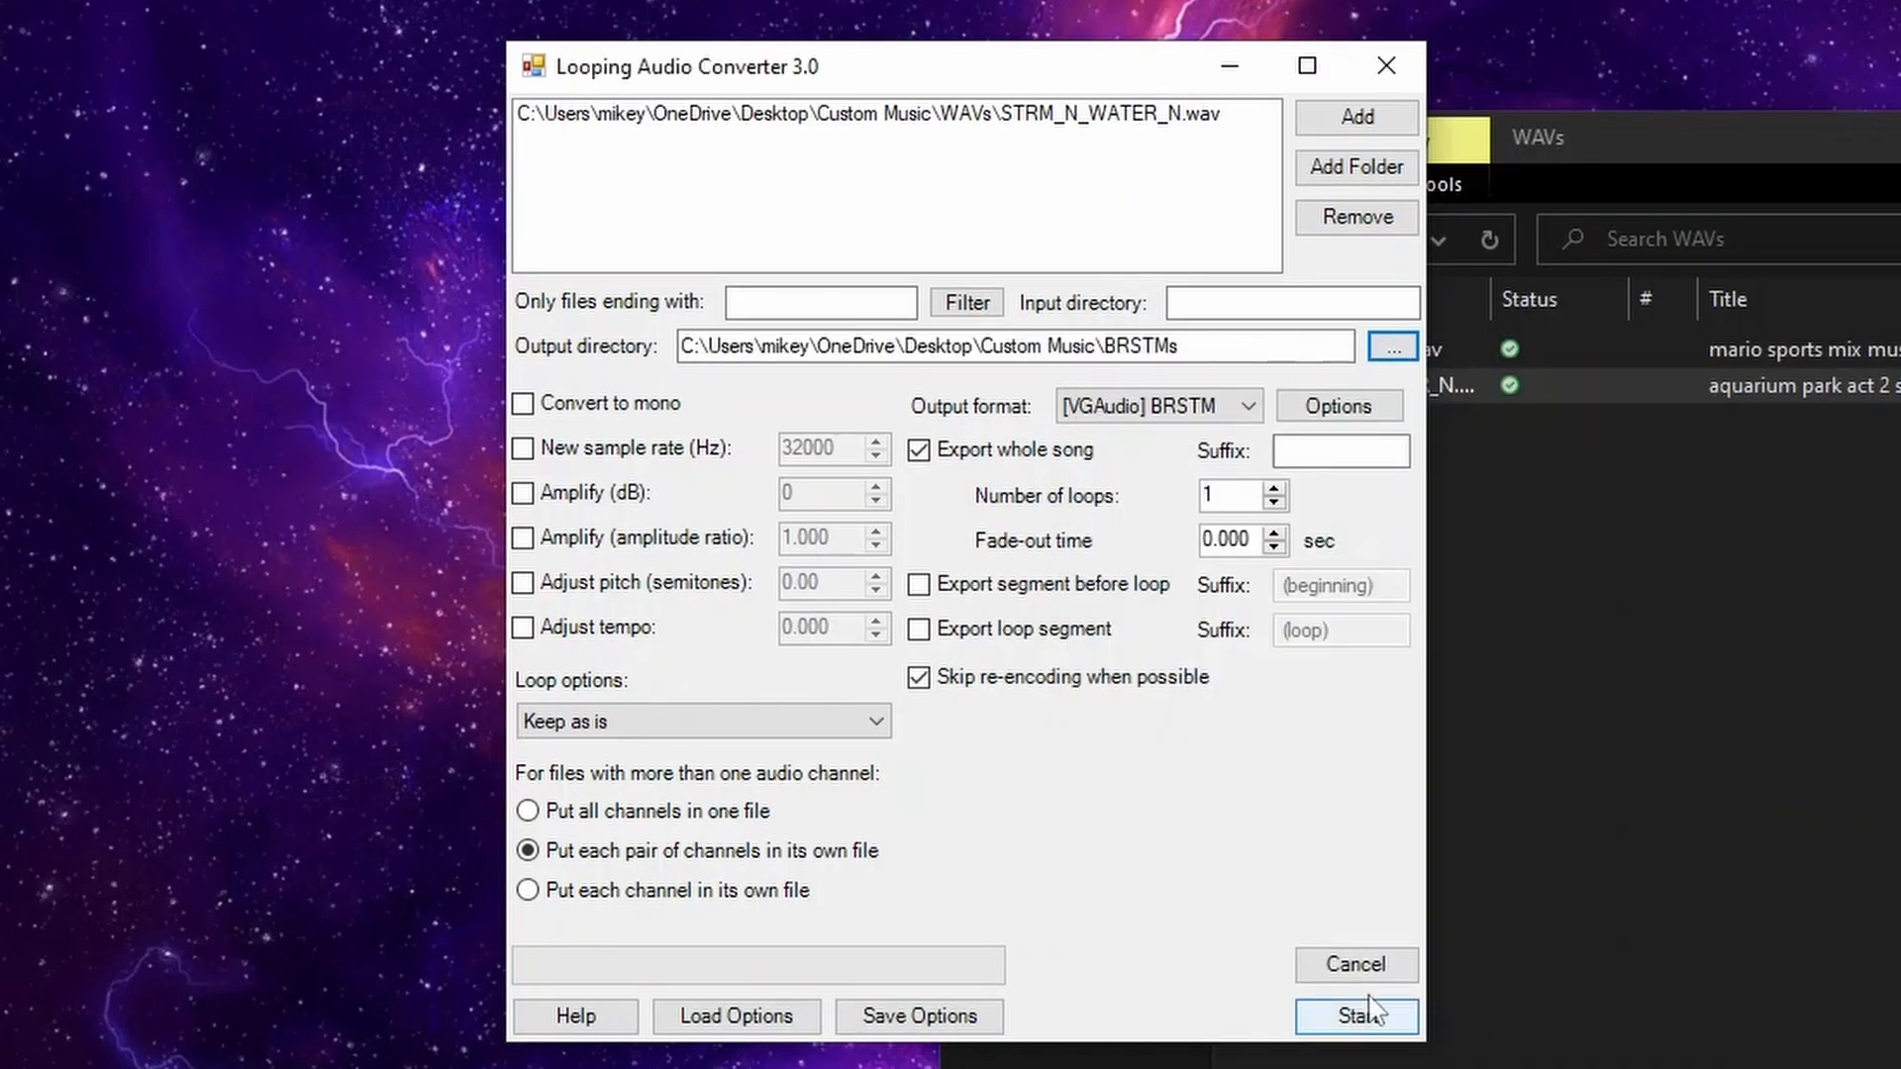
Step: Set the loop options to add start-to-end loop information if missing, and put all channels in one file
click(832, 725)
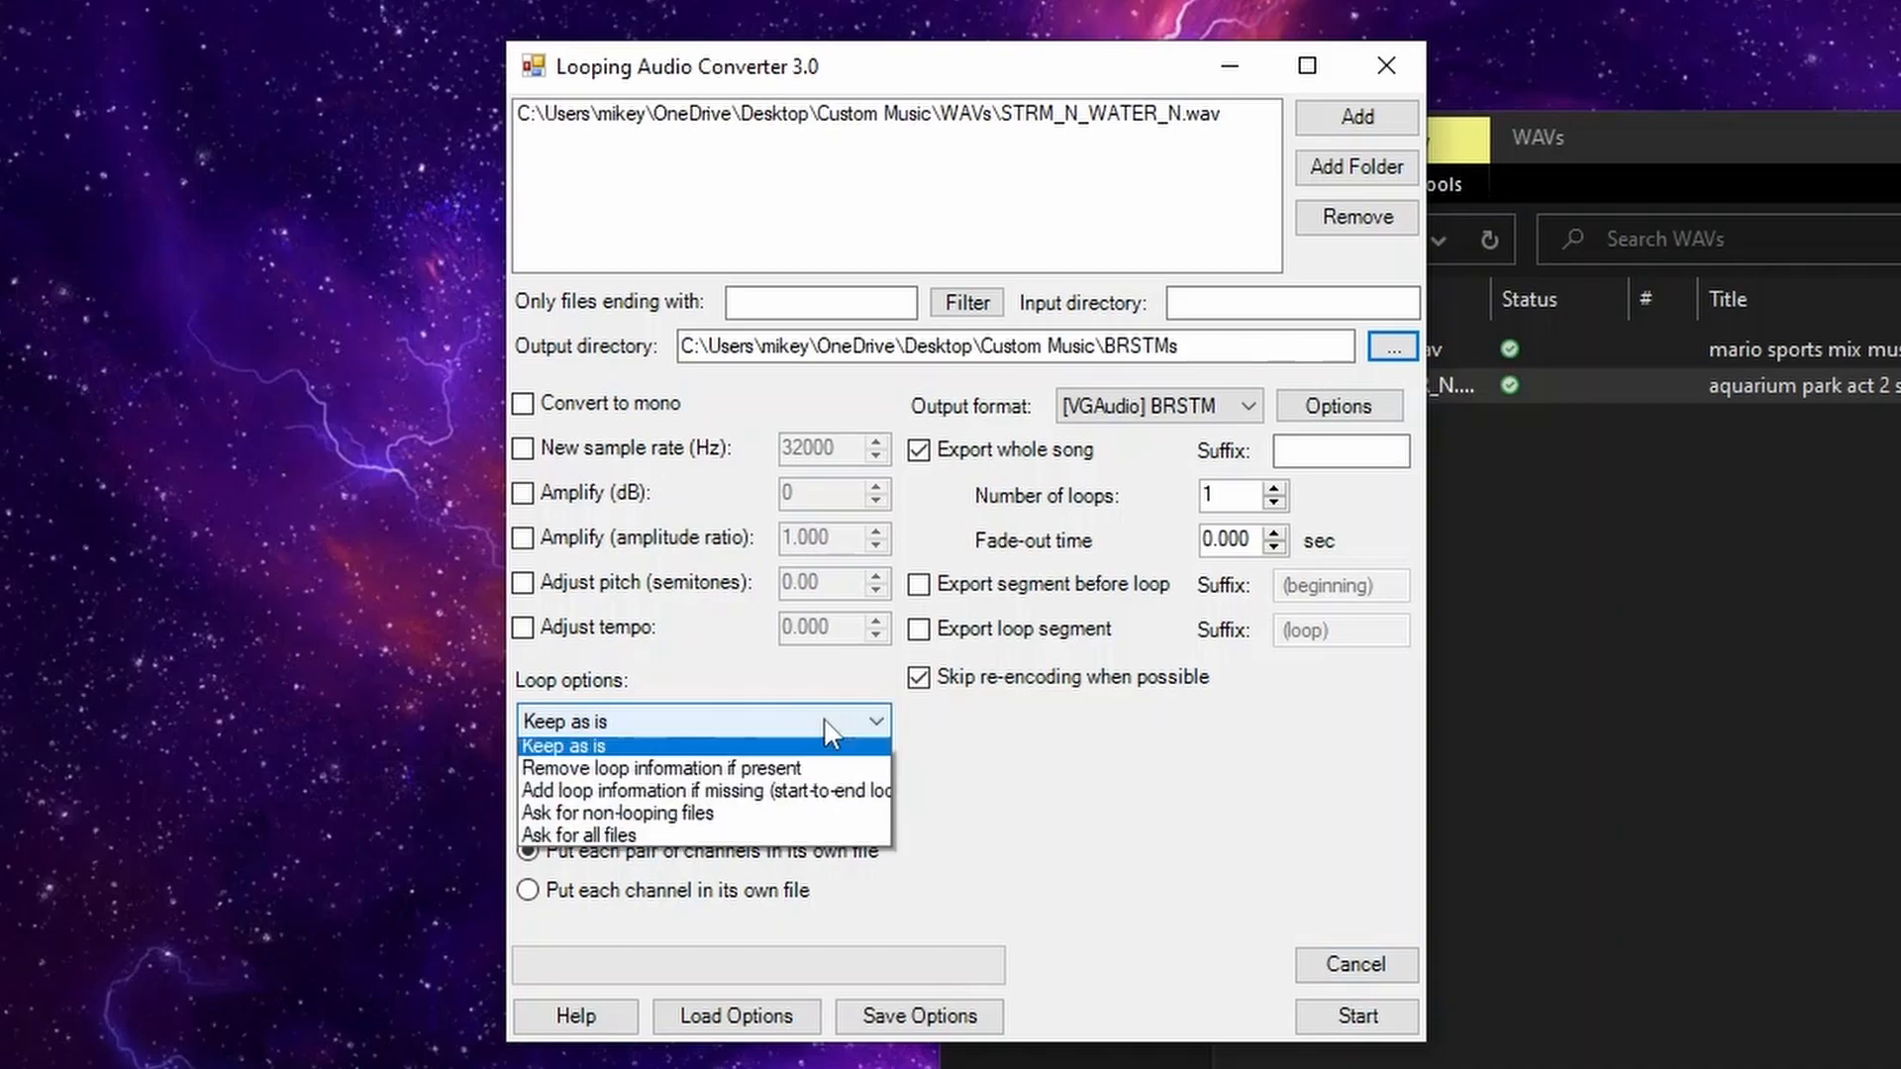
click(785, 807)
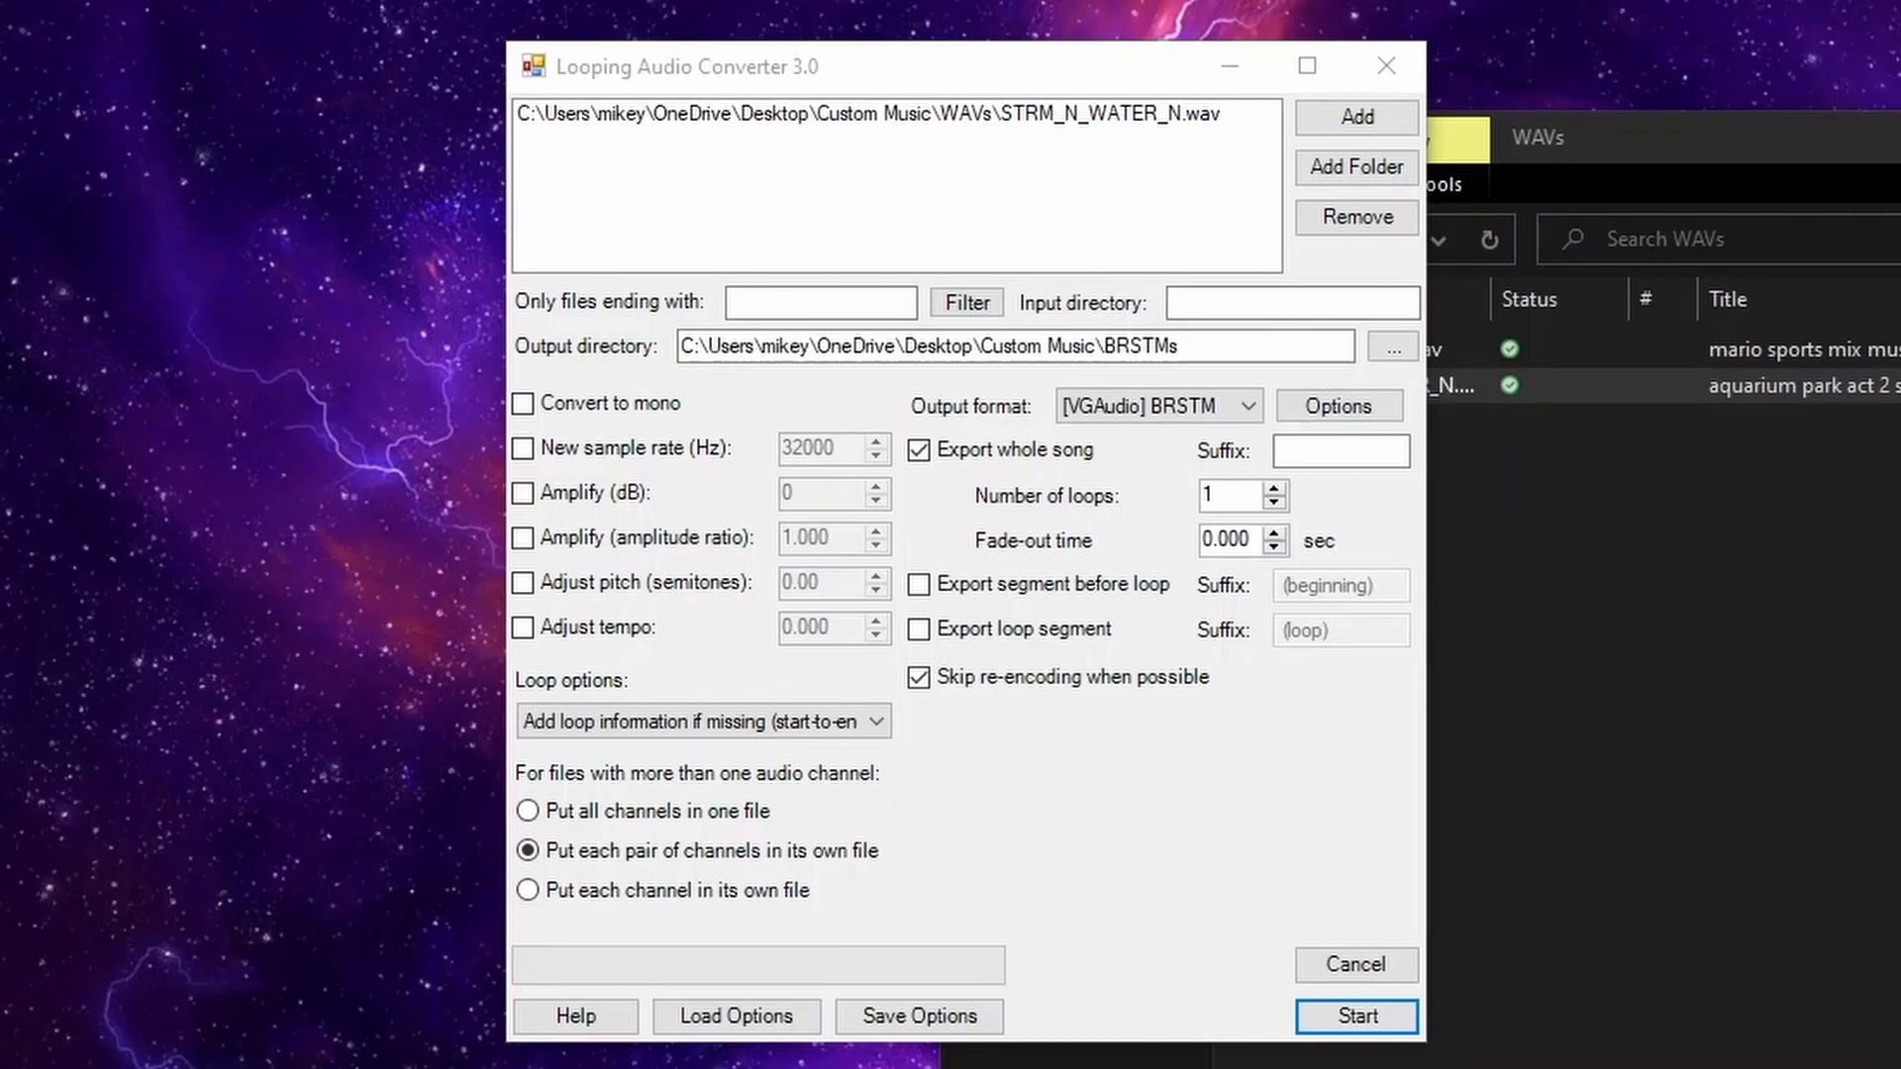
click(682, 814)
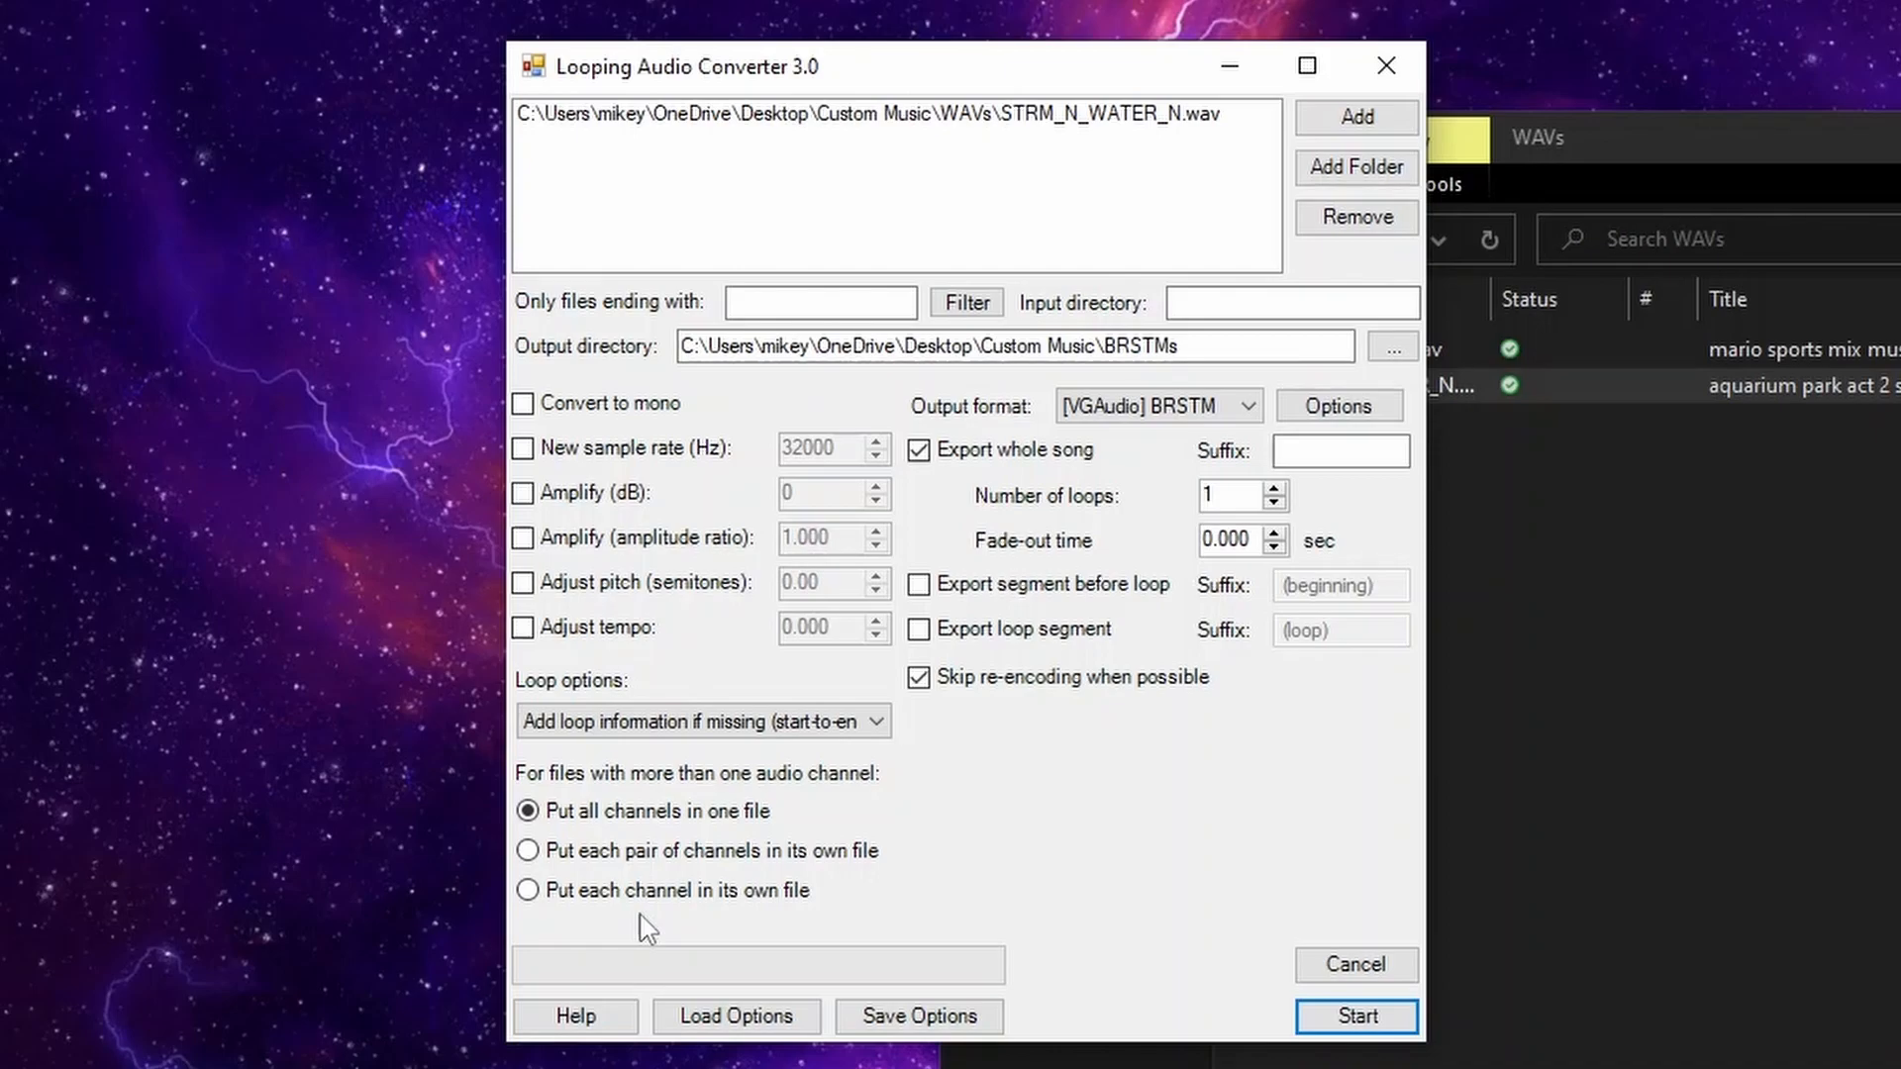
Step: Run the conversion of STRM_N_WATER_N.wav and select the converted file in the BRSTMs folder inside Custom Music
click(1359, 1017)
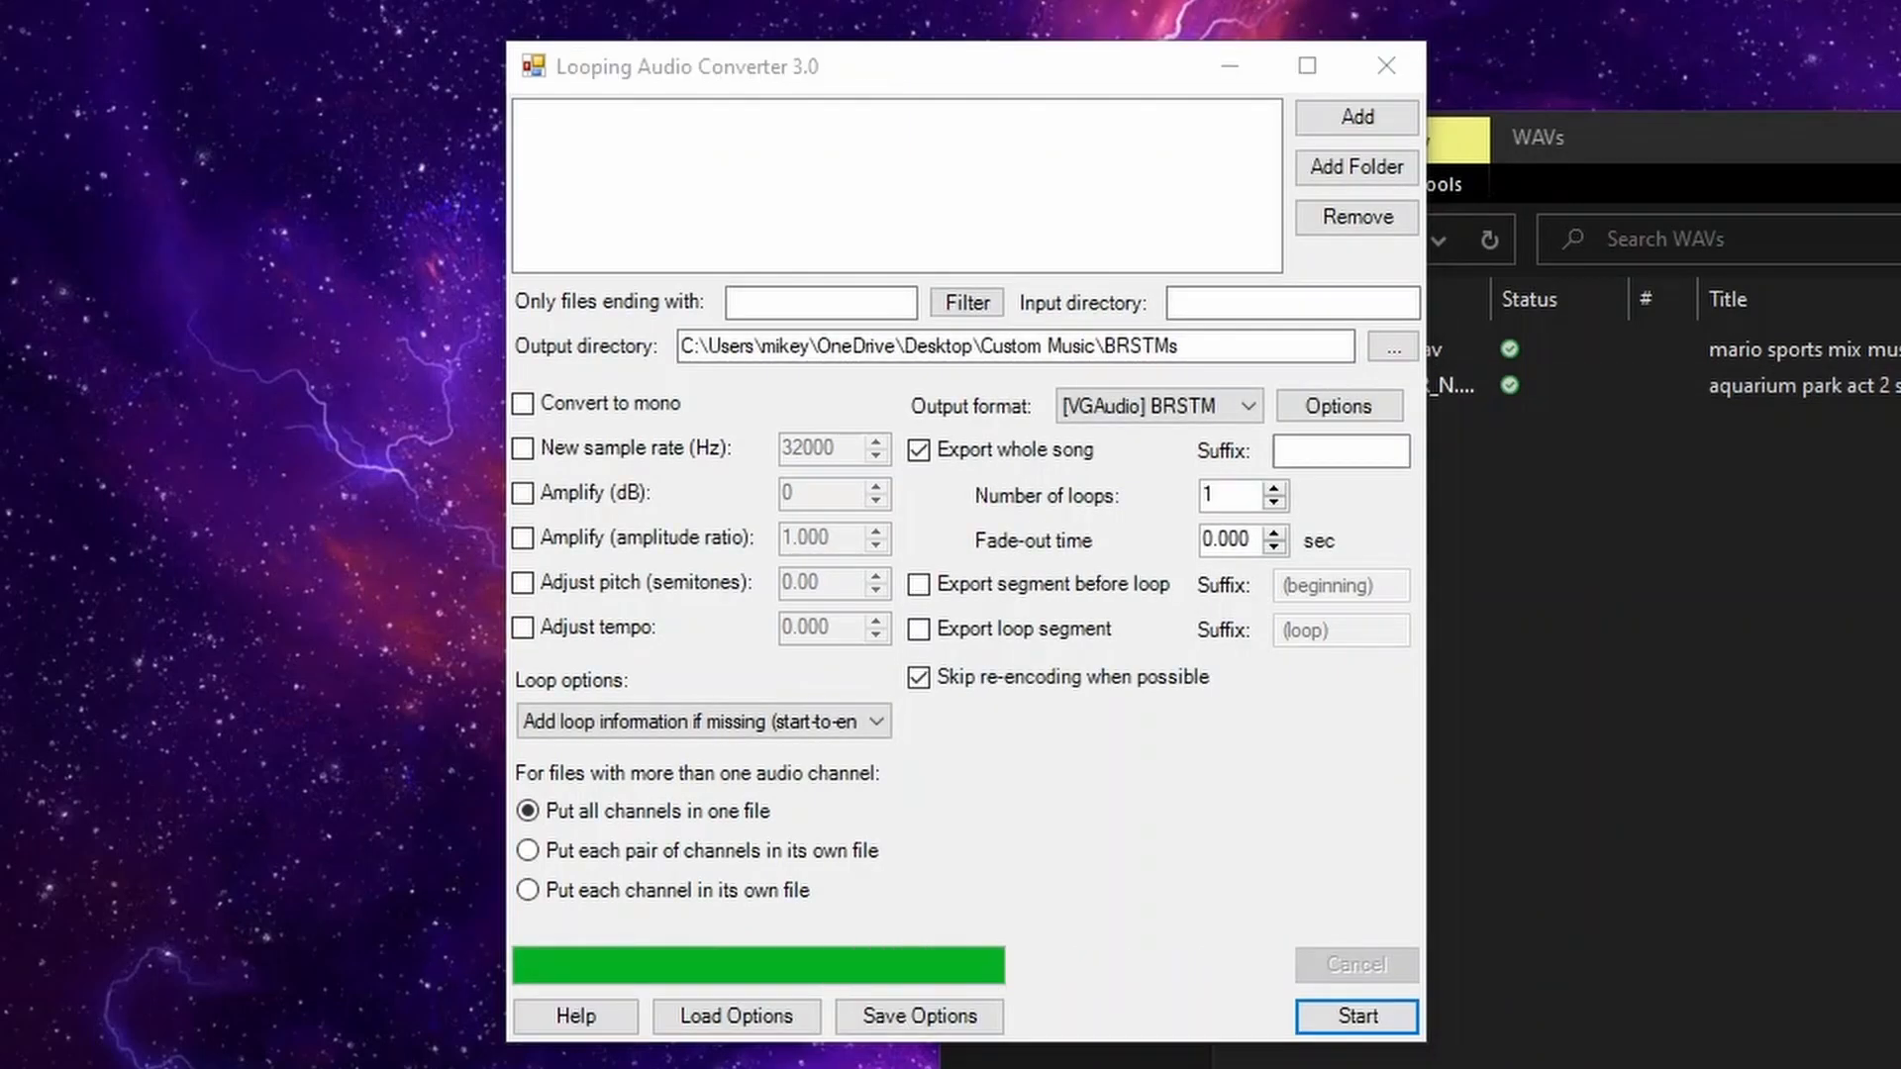
click(1772, 180)
click(1204, 241)
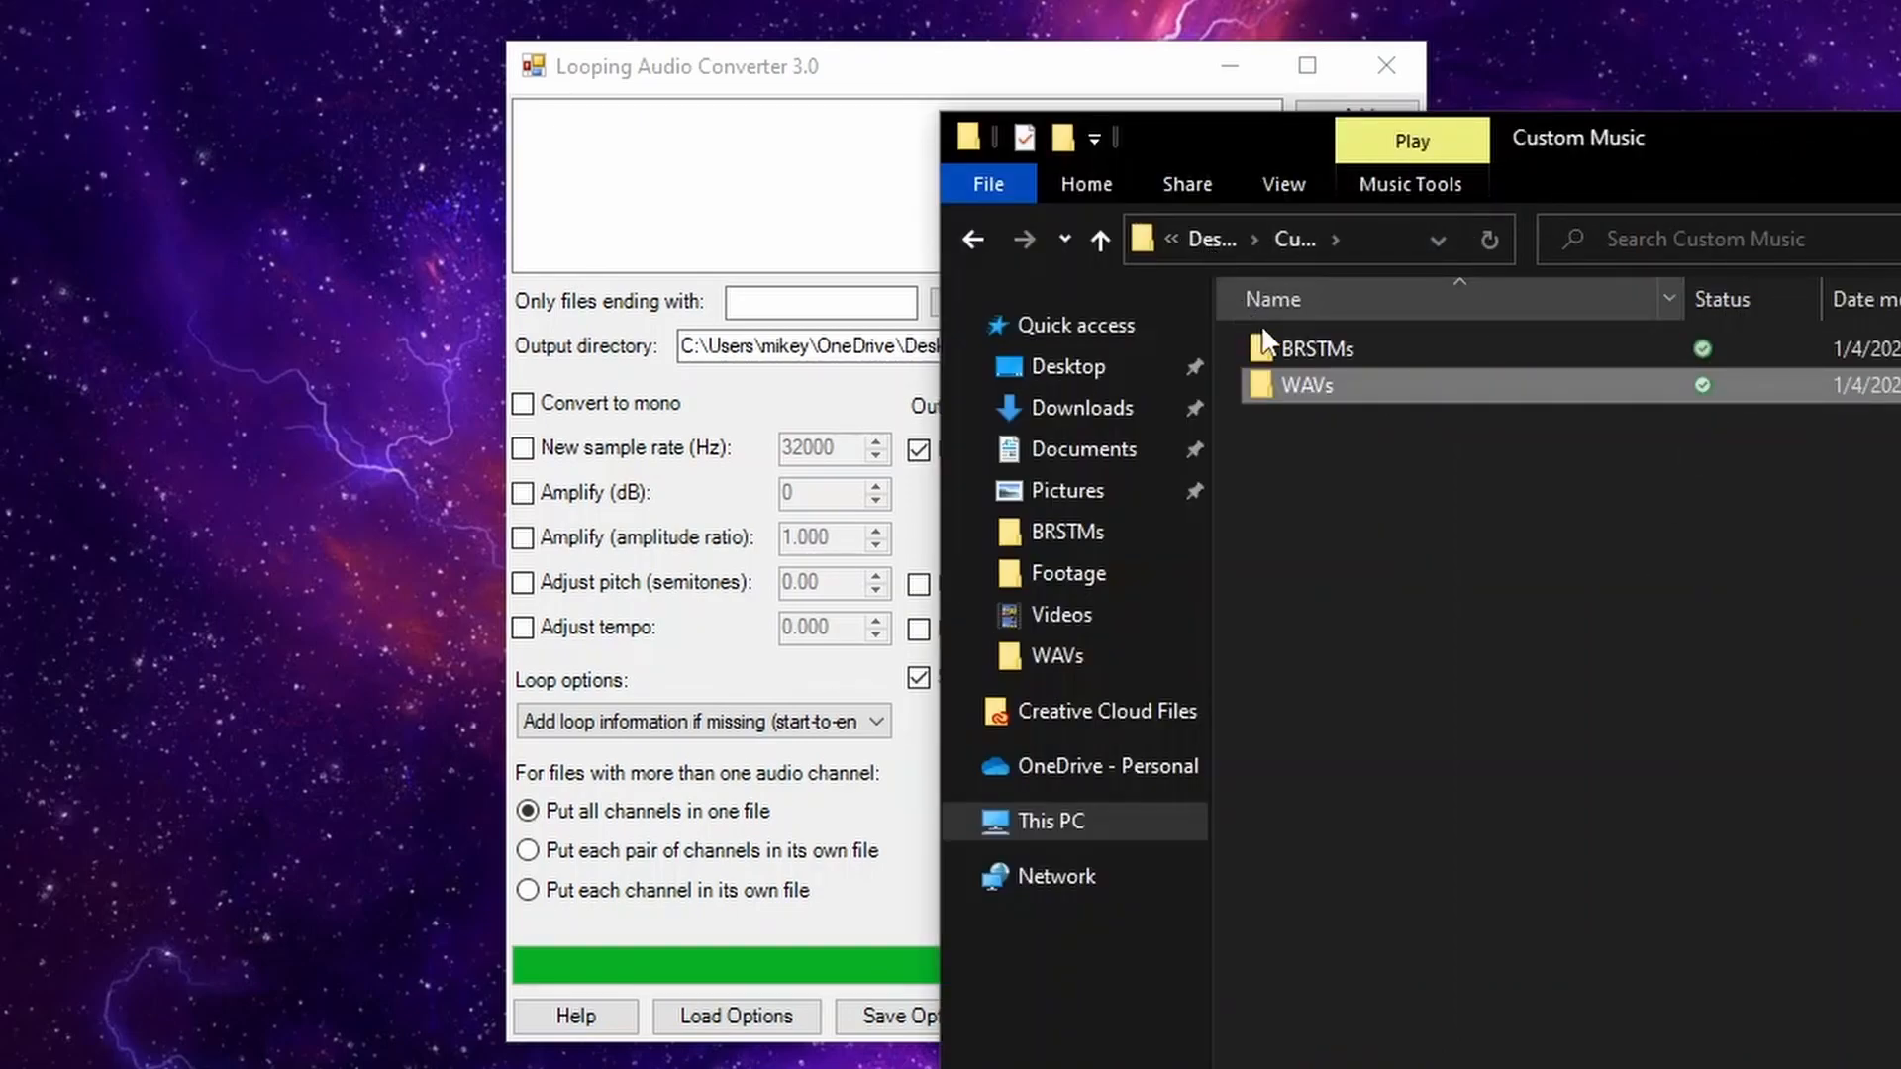
double_click(1295, 343)
click(1319, 421)
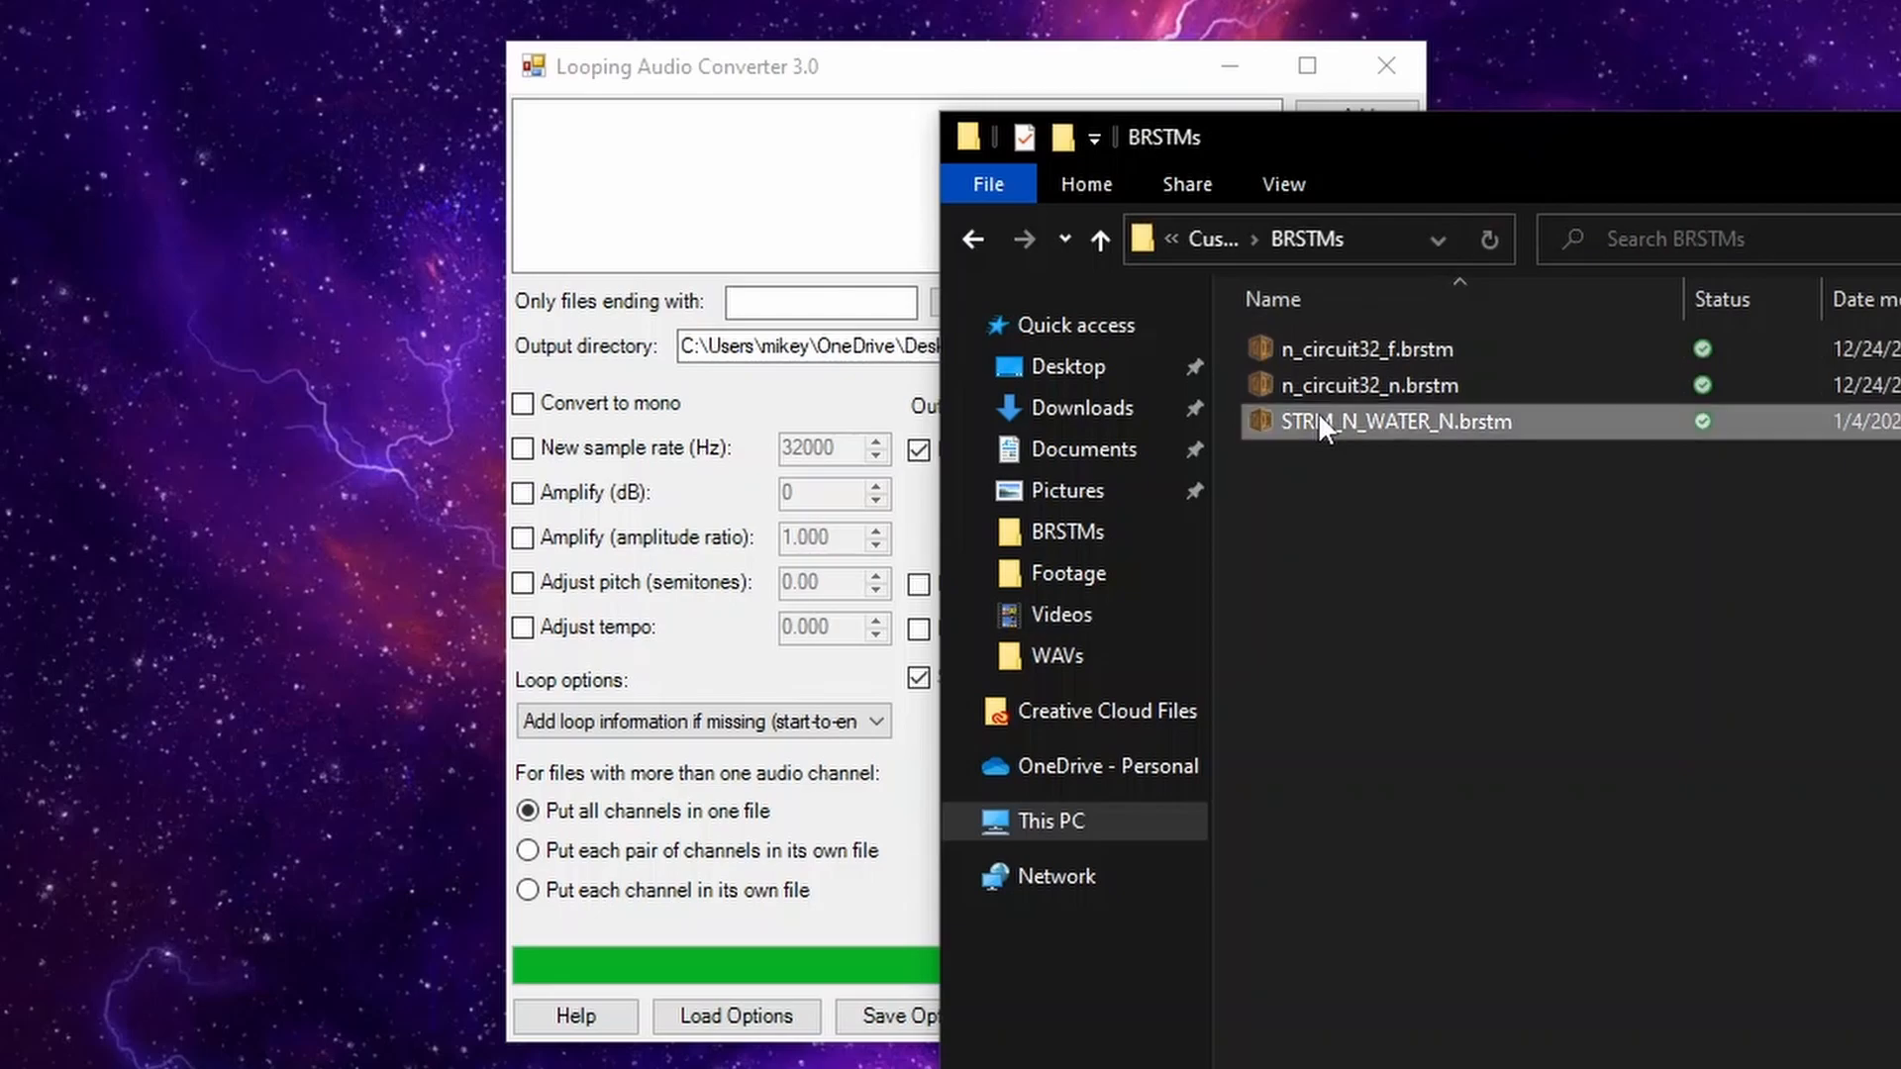
Step: Open STRM_N_WATER_N.brstm in BrawlCrate, listen to Stream1 through Stream4 during playback, and close it
double_click(1319, 421)
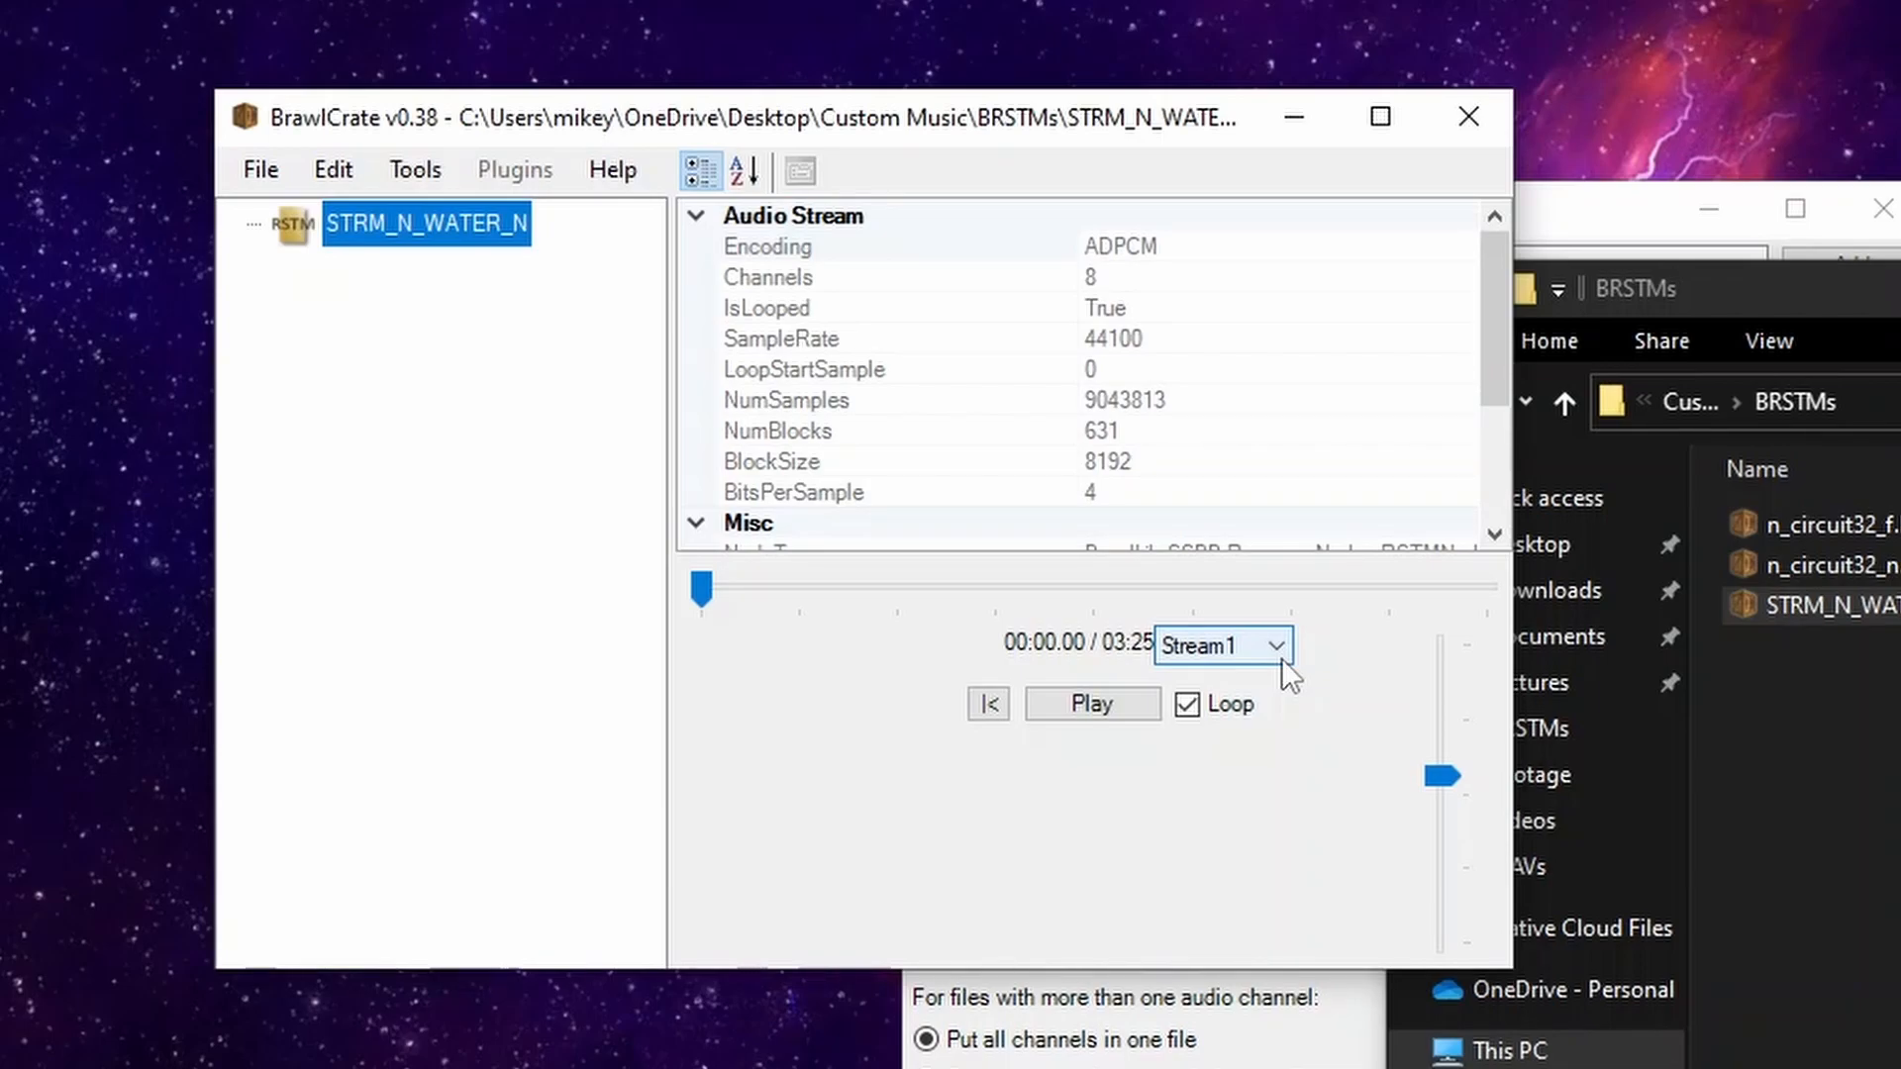
click(1137, 699)
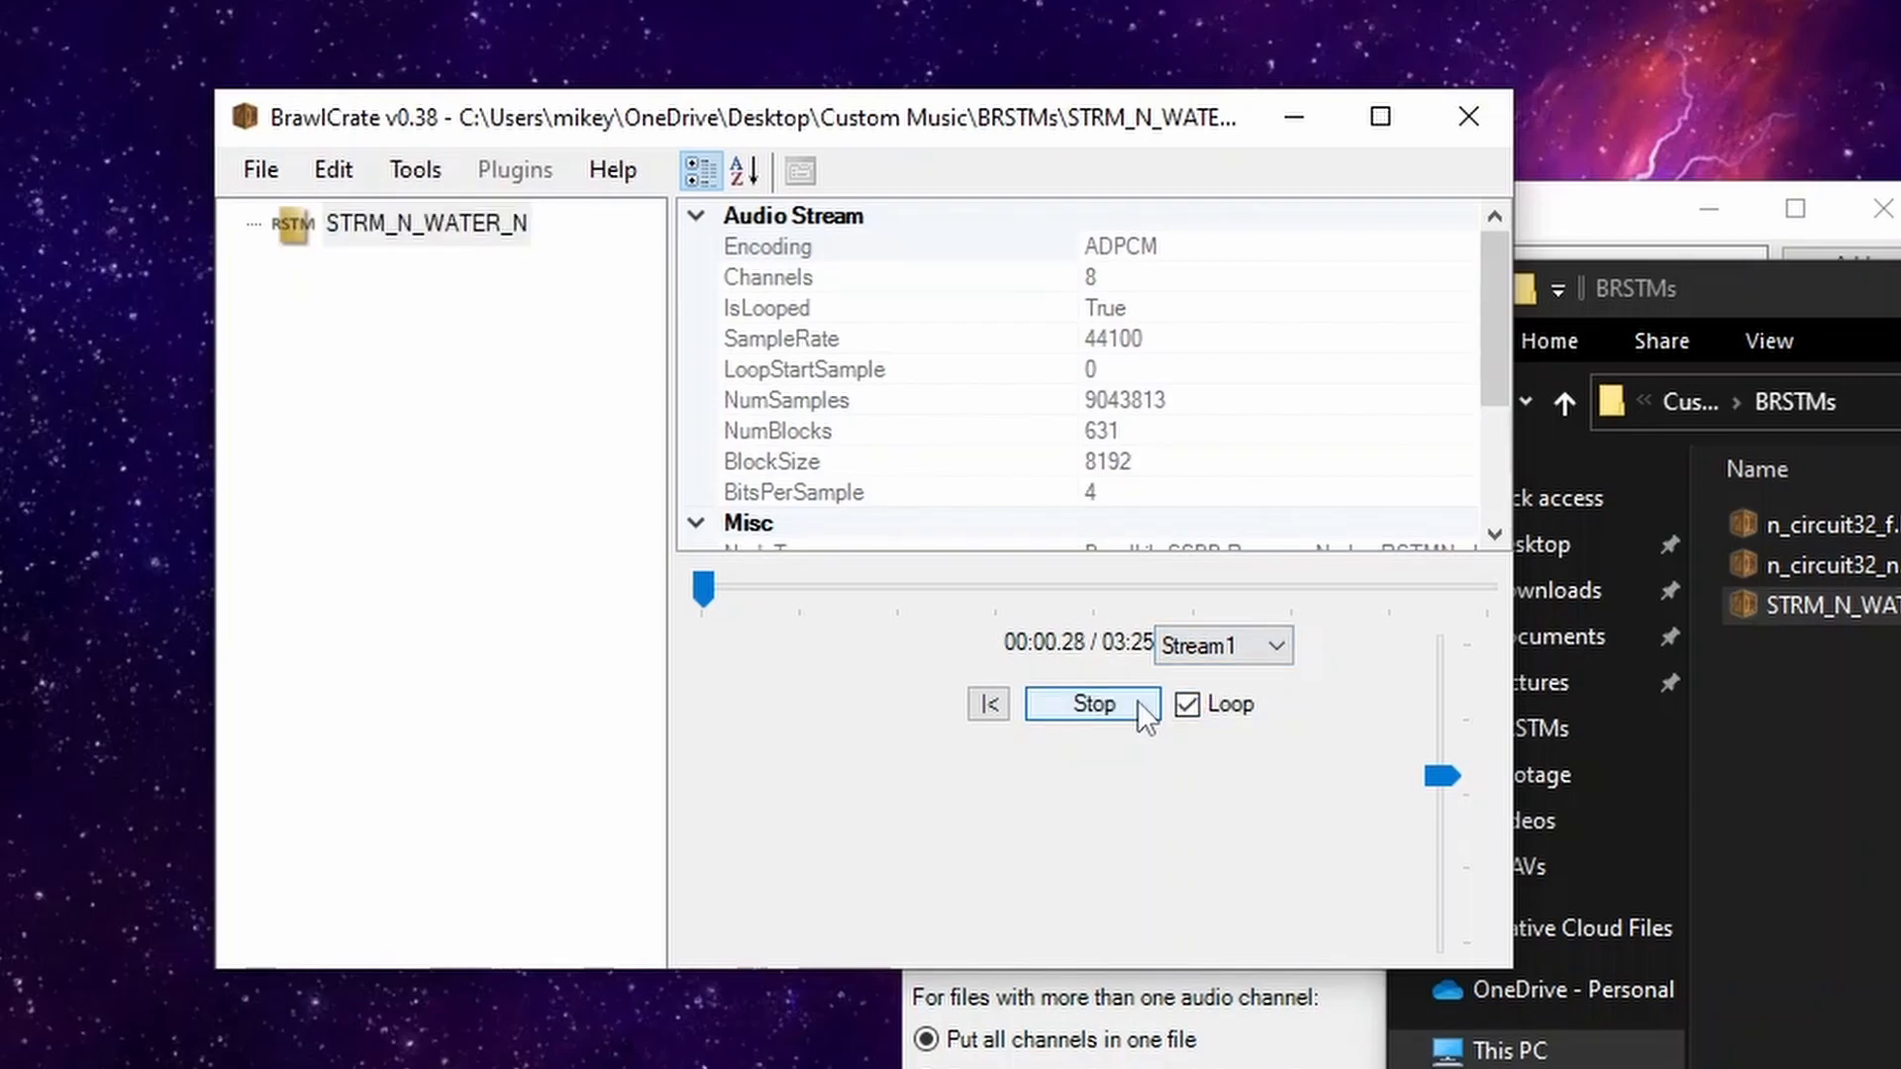
click(1244, 646)
click(1233, 700)
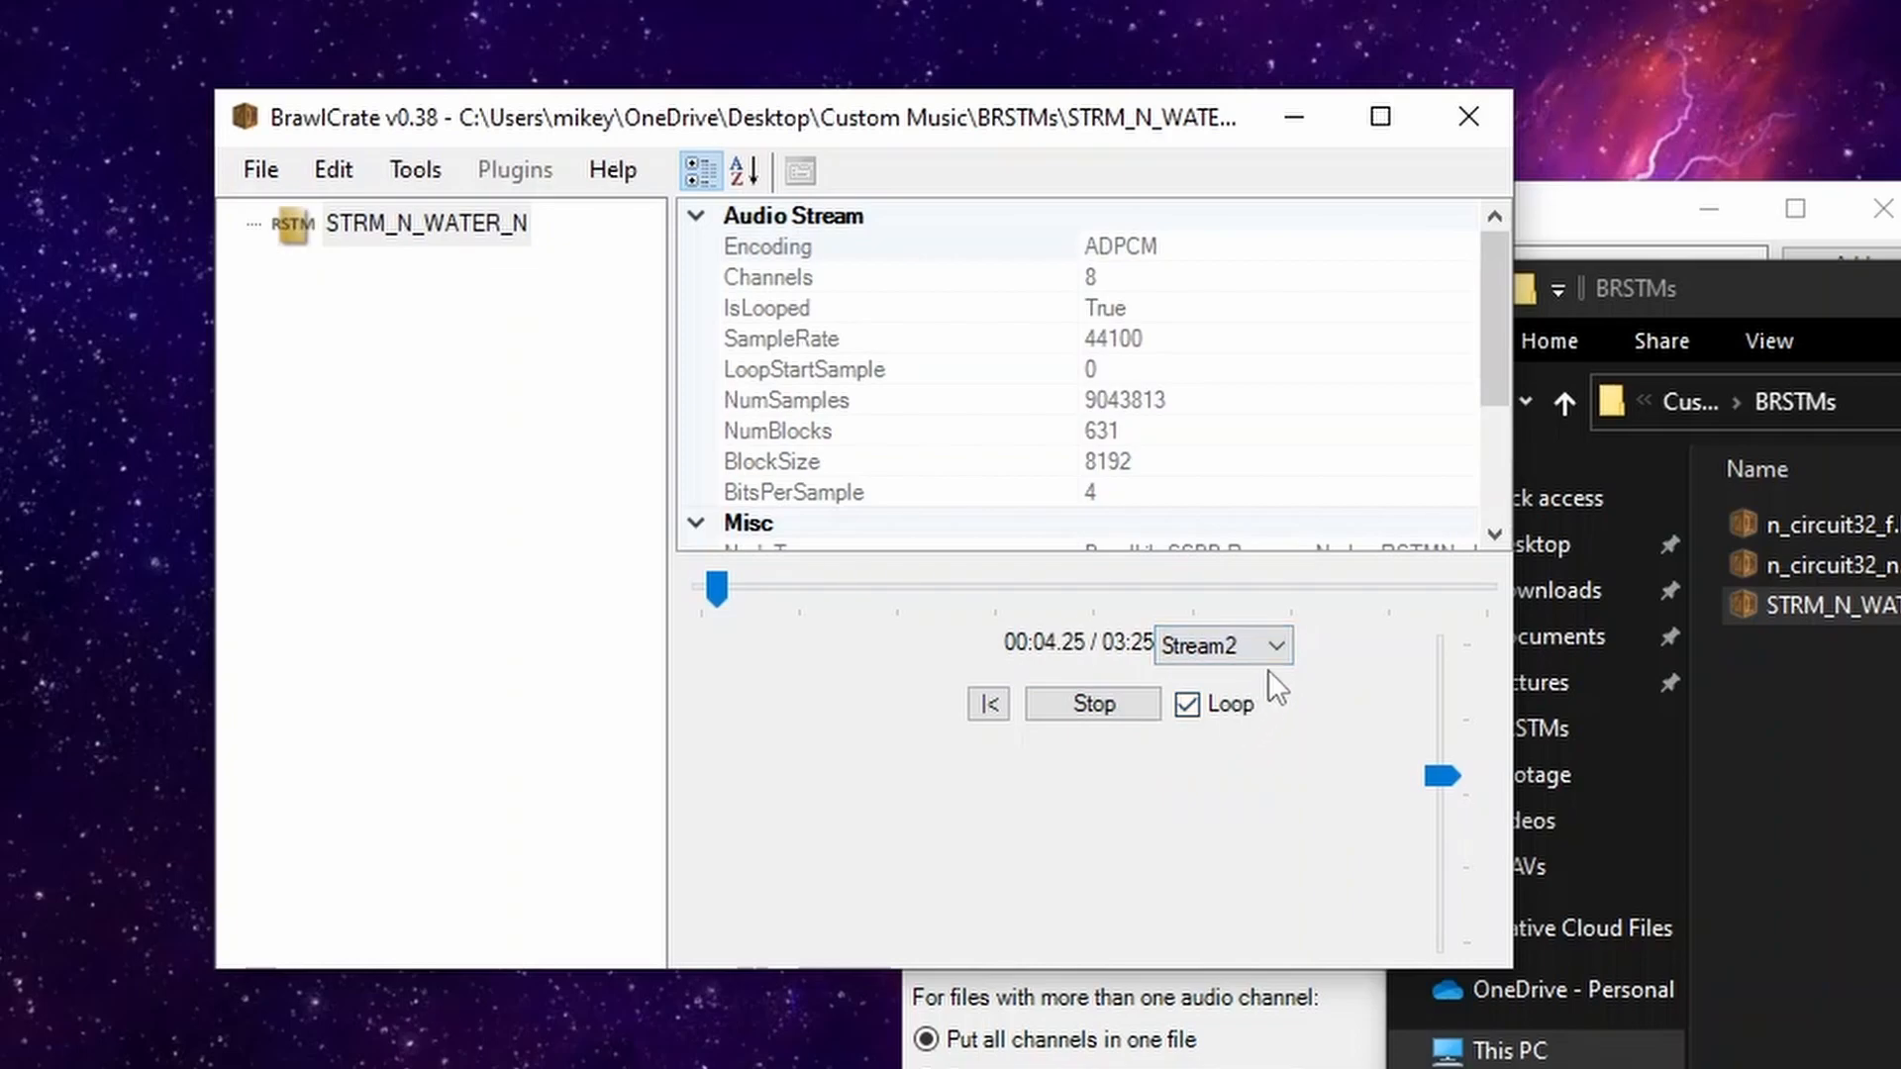
click(1269, 649)
click(1261, 724)
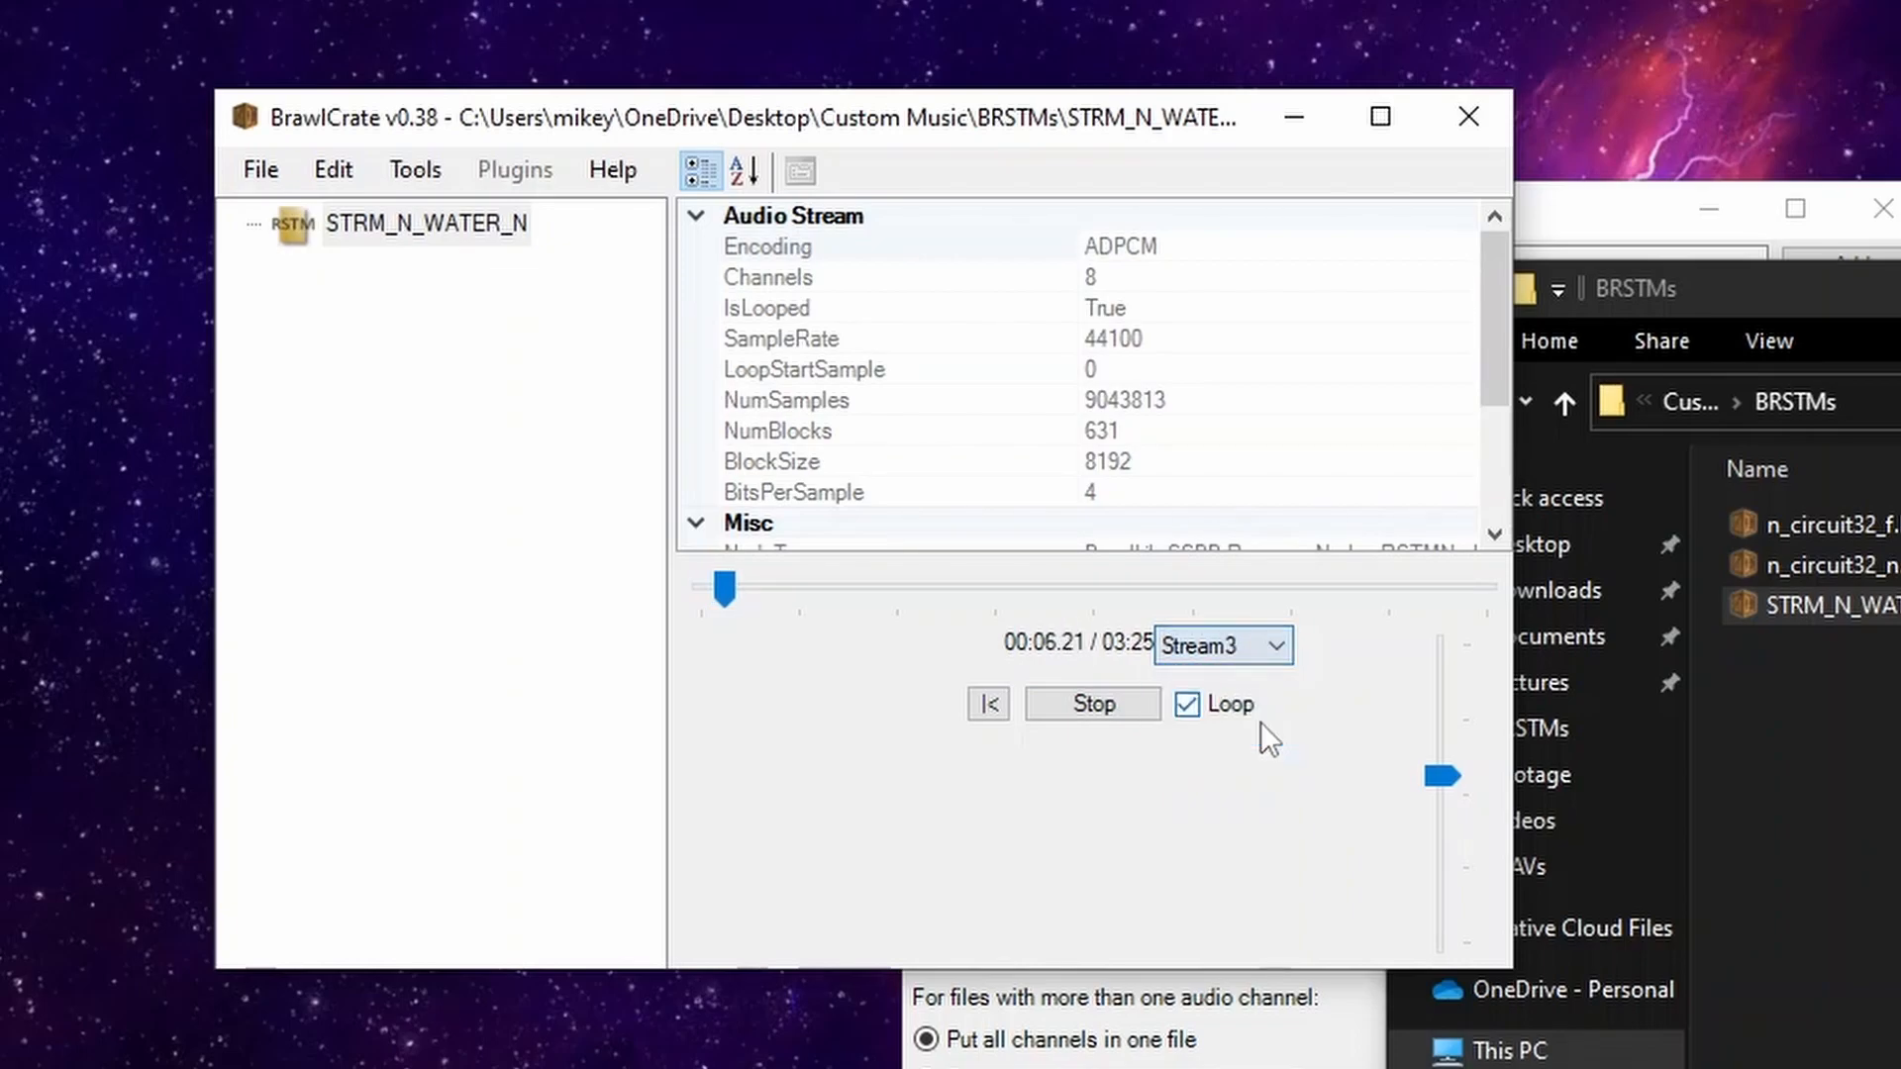
click(1281, 655)
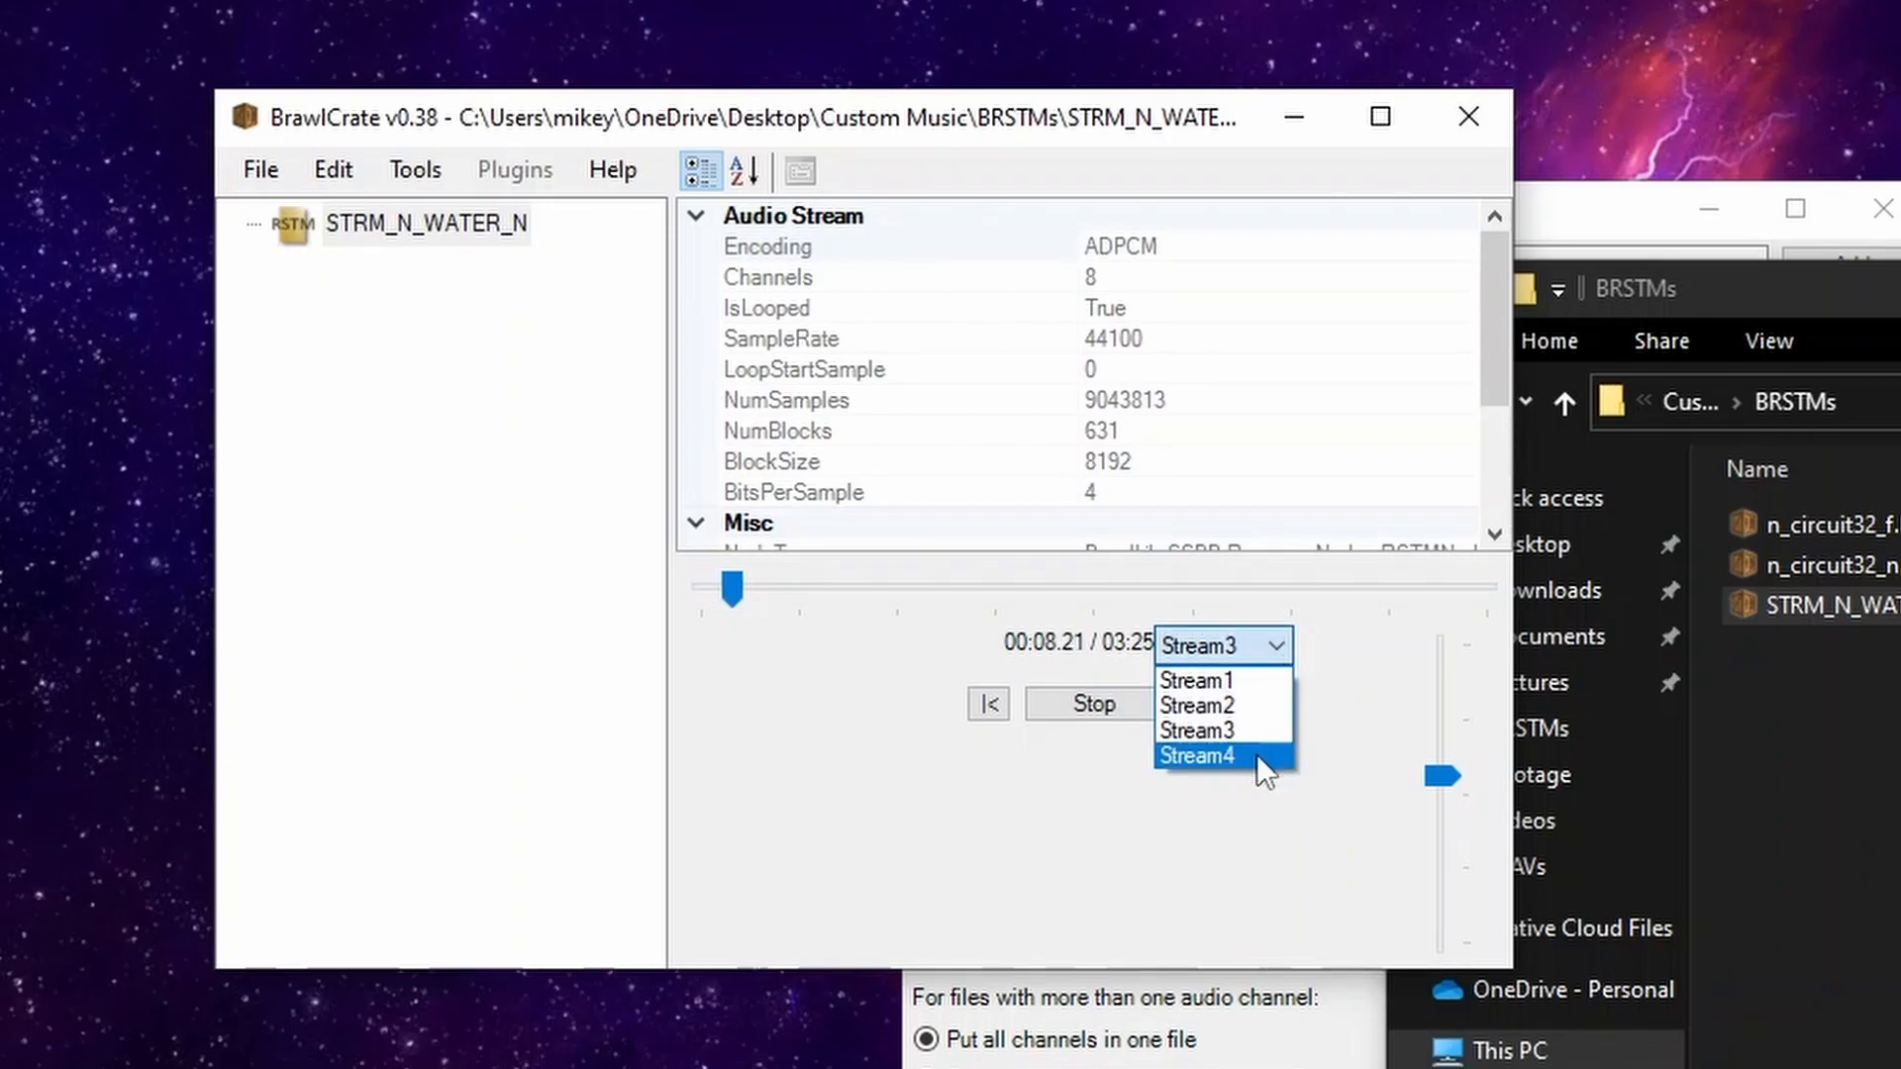
click(1256, 753)
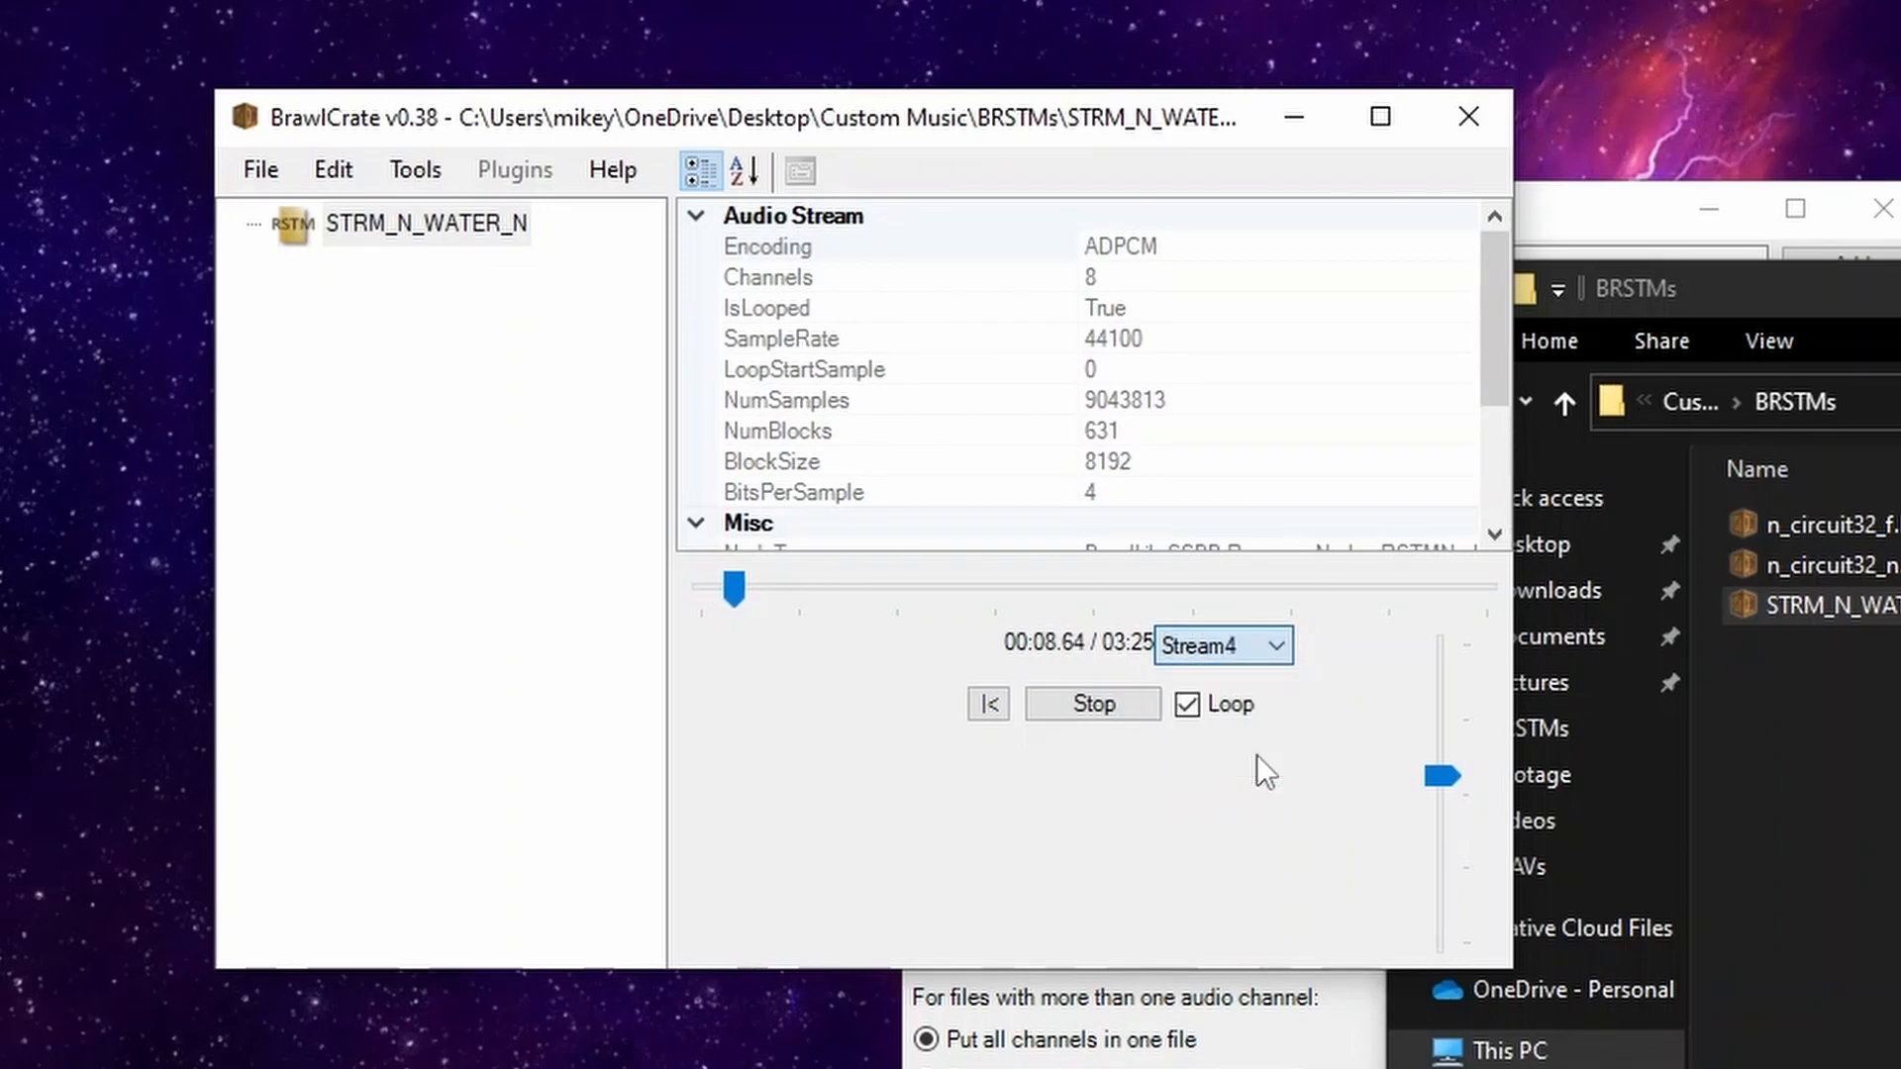
click(1127, 715)
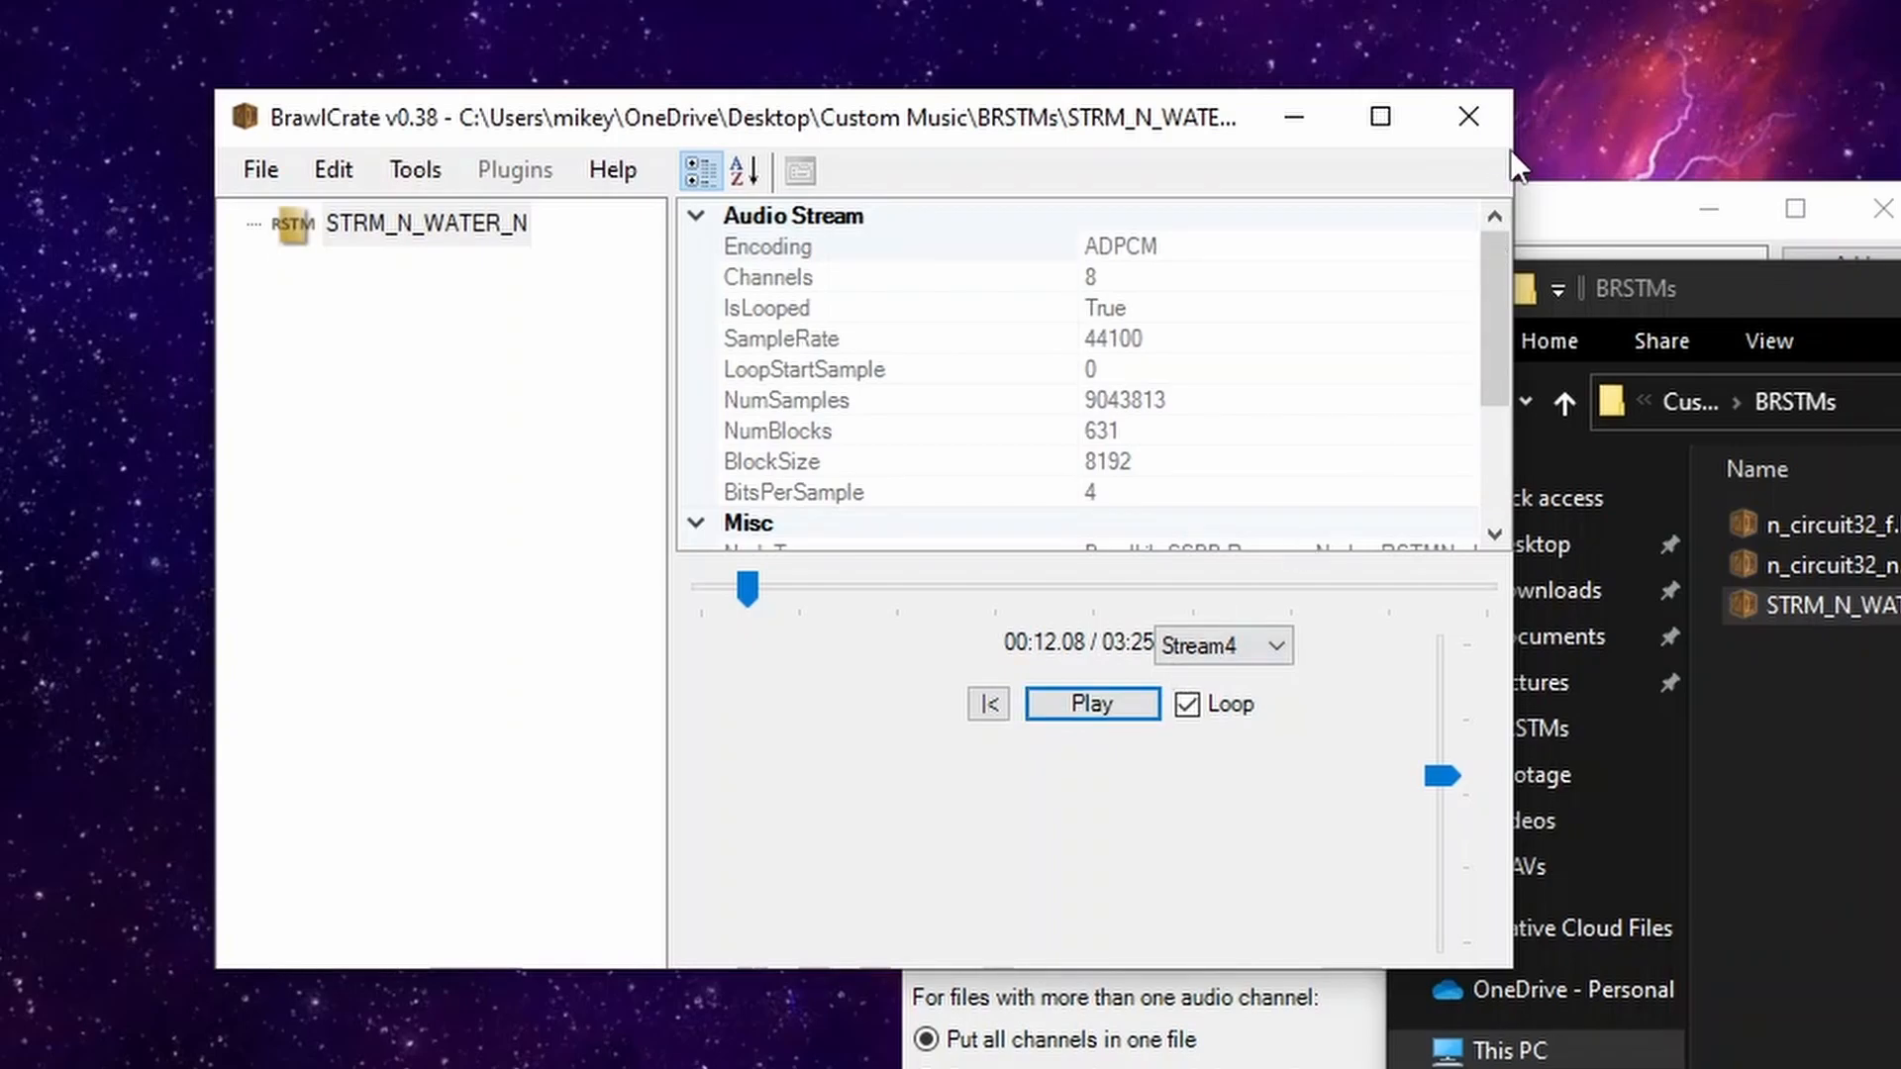
click(1468, 117)
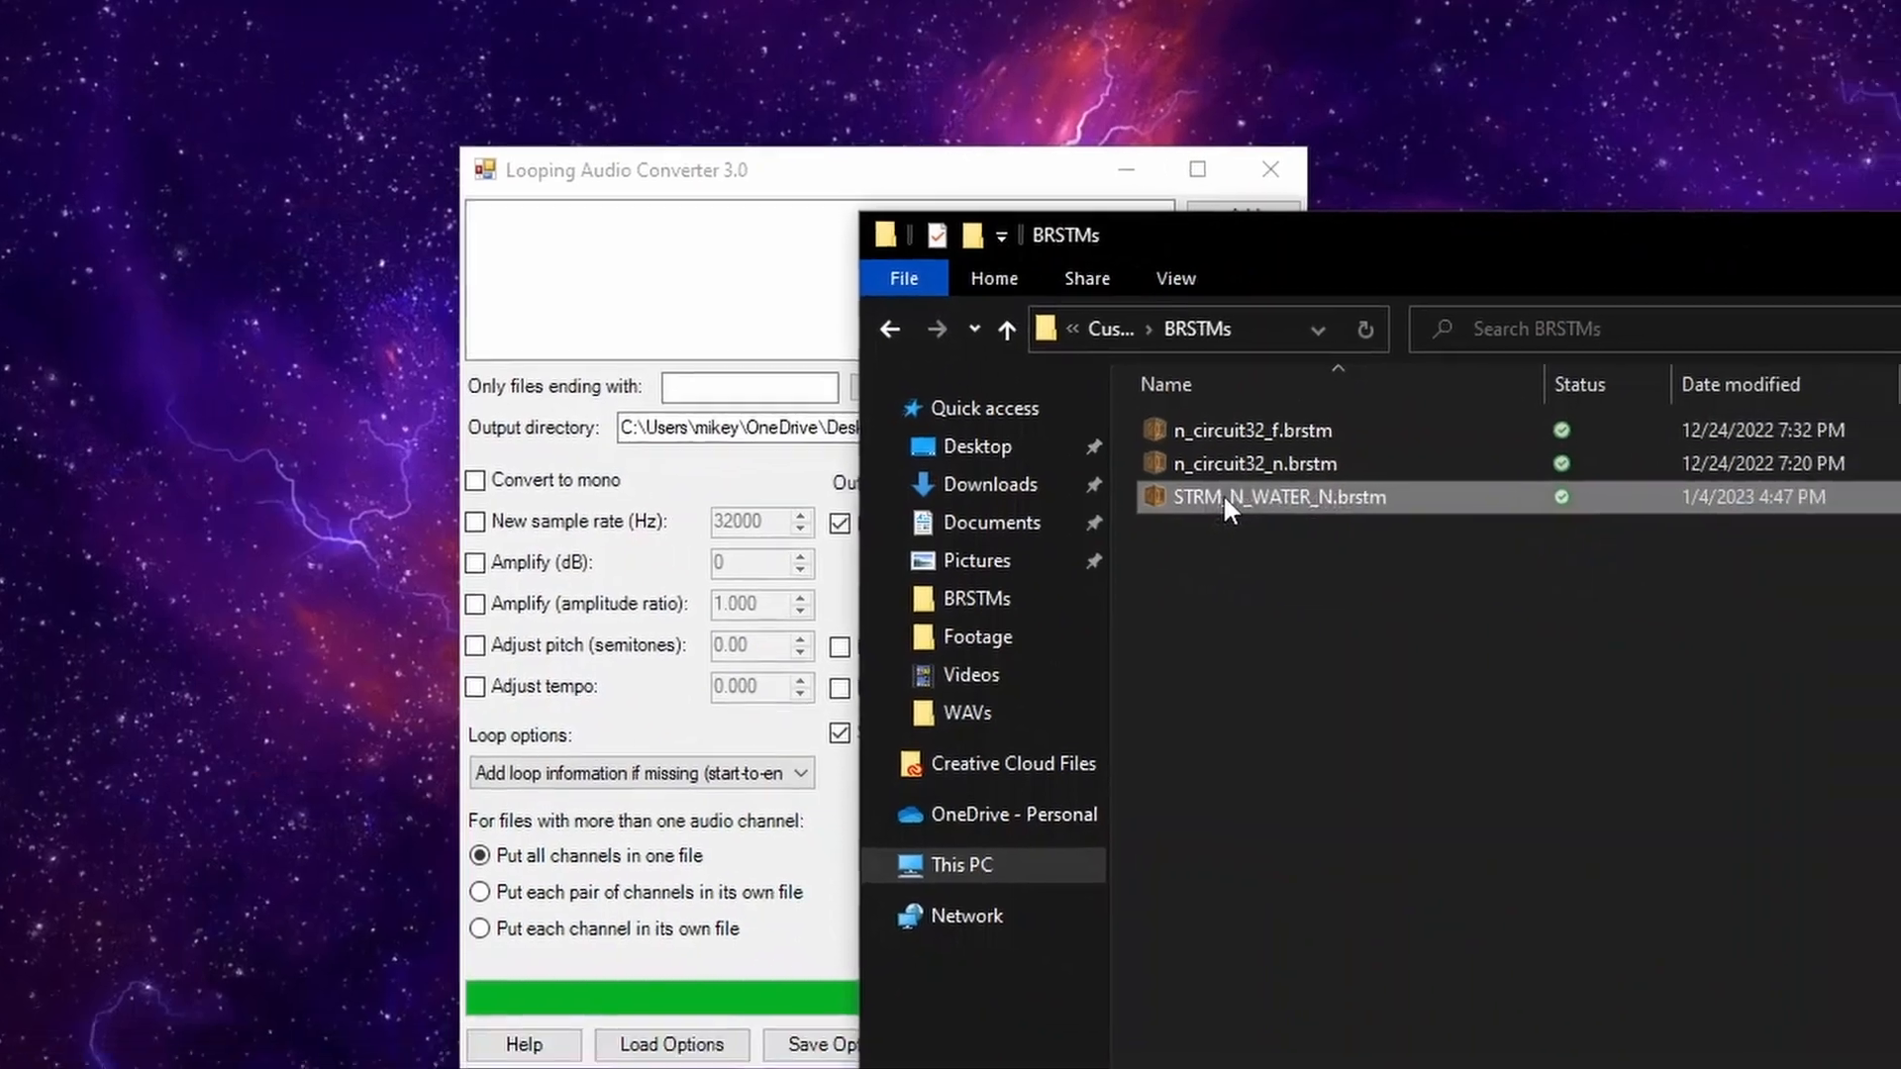
Step: Duplicate STRM_N_WATER_N.brstm within the BRSTMs folder
right_click(1244, 498)
click(831, 1033)
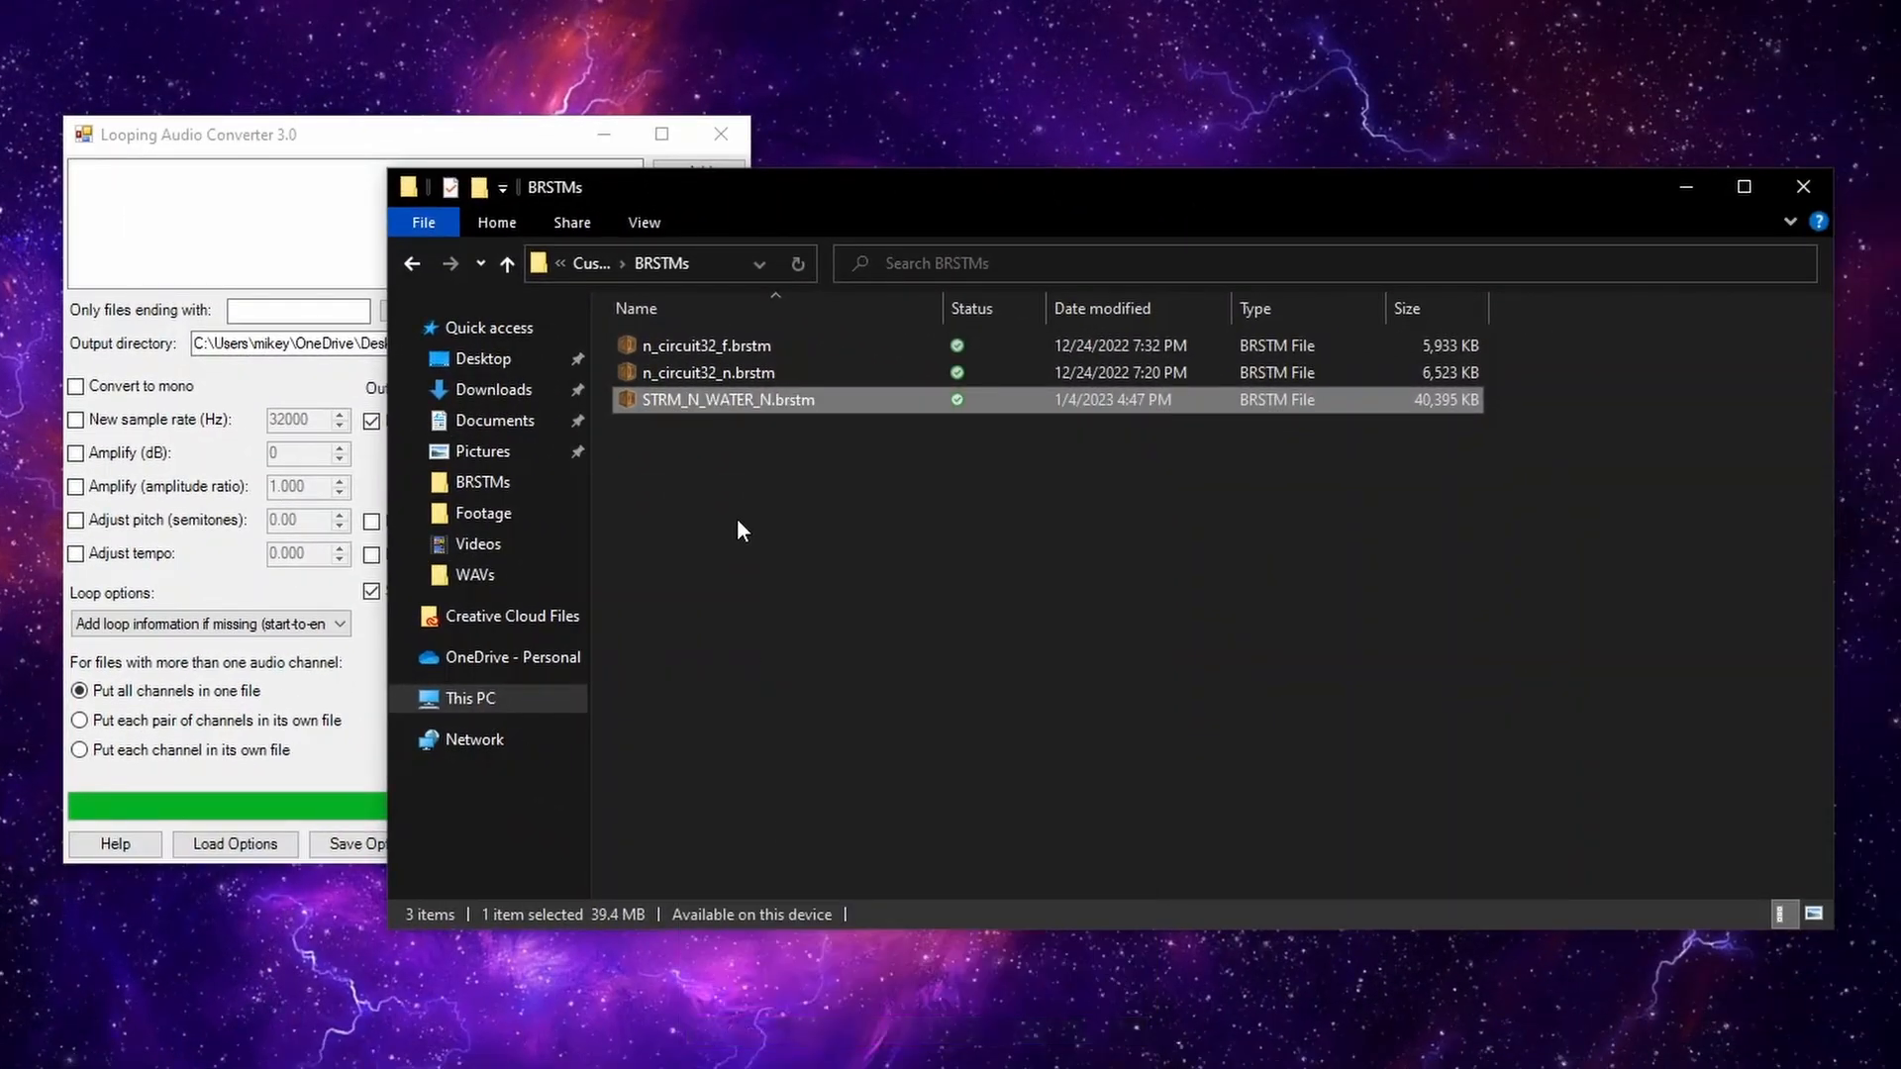
right_click(738, 520)
click(804, 697)
Step: Rename the duplicated BRSTM file as STRM_N_WATER_F.brstm
right_click(776, 401)
click(797, 1065)
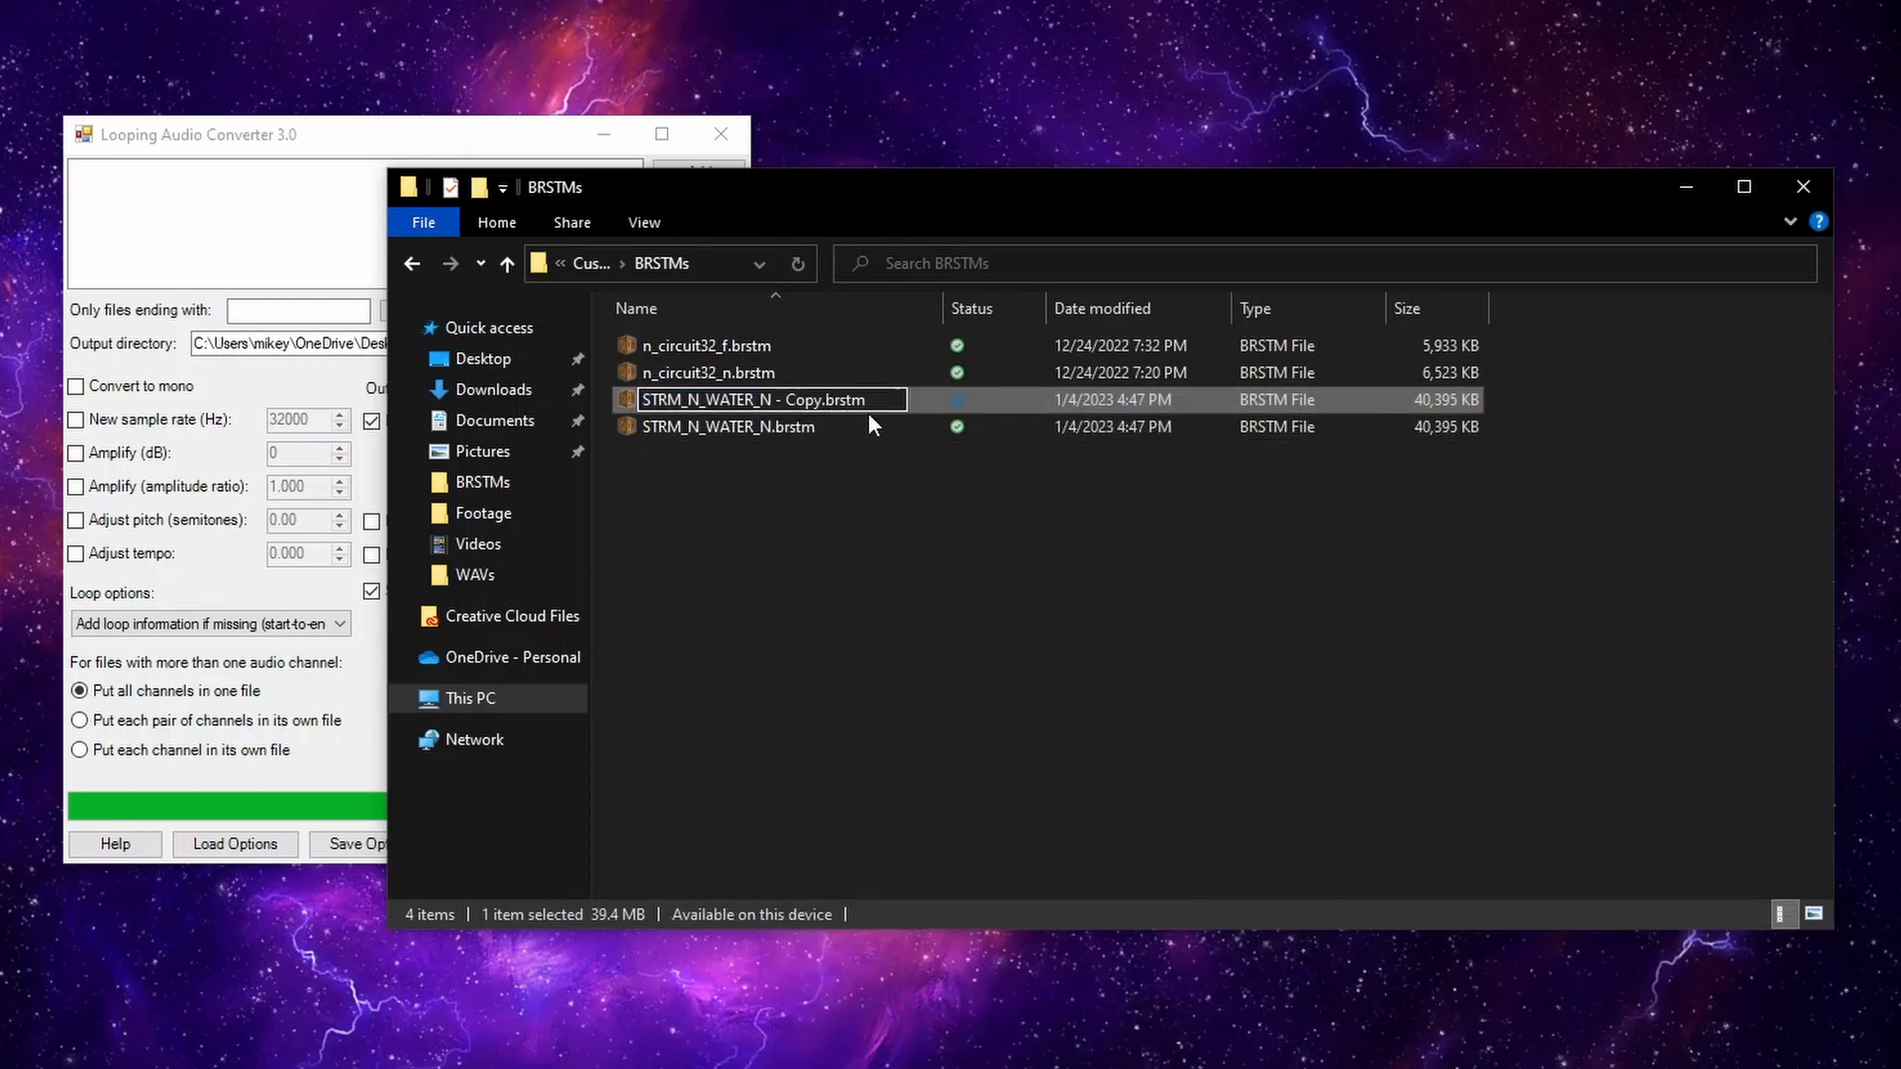
click(780, 399)
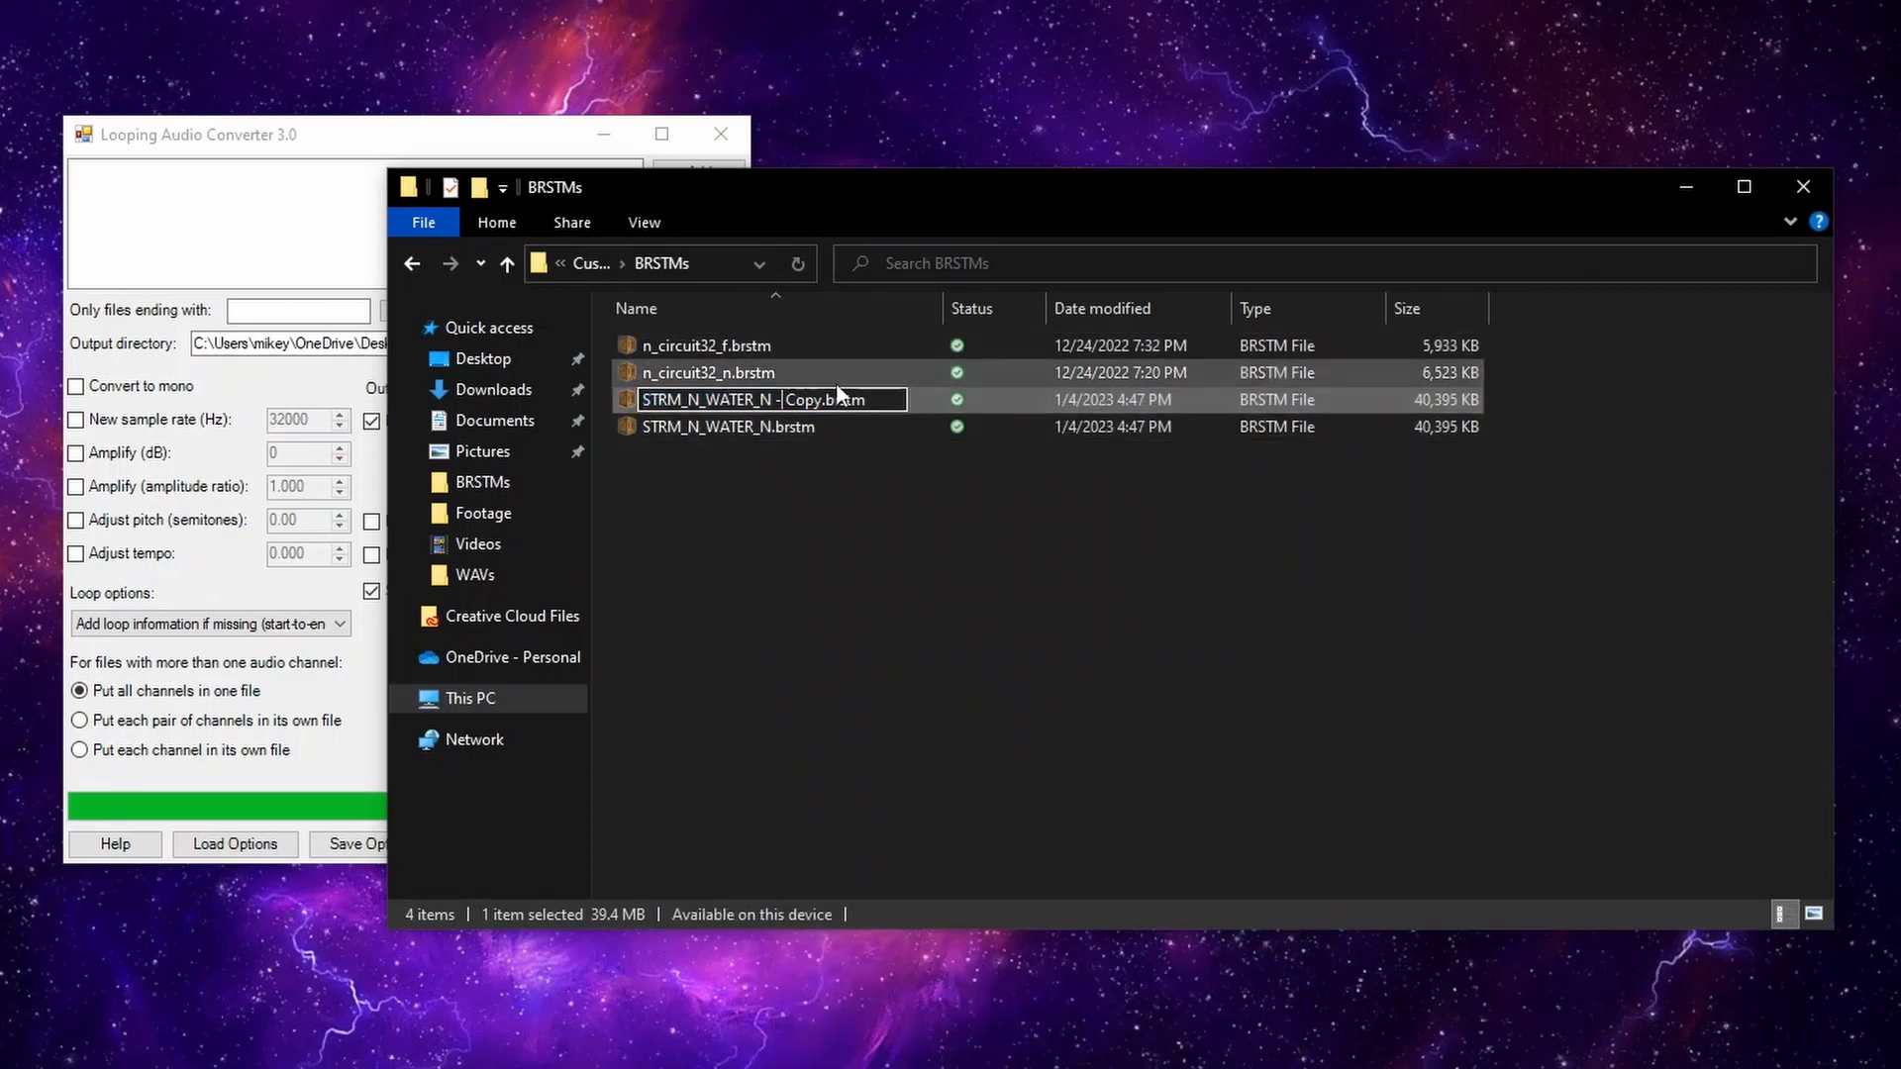
key(BackSpace)
key(BackSpace)
key(BackSpace)
key(BackSpace)
key(BackSpace)
key(BackSpace)
key(BackSpace)
key(BackSpace)
text(F)
key(Return)
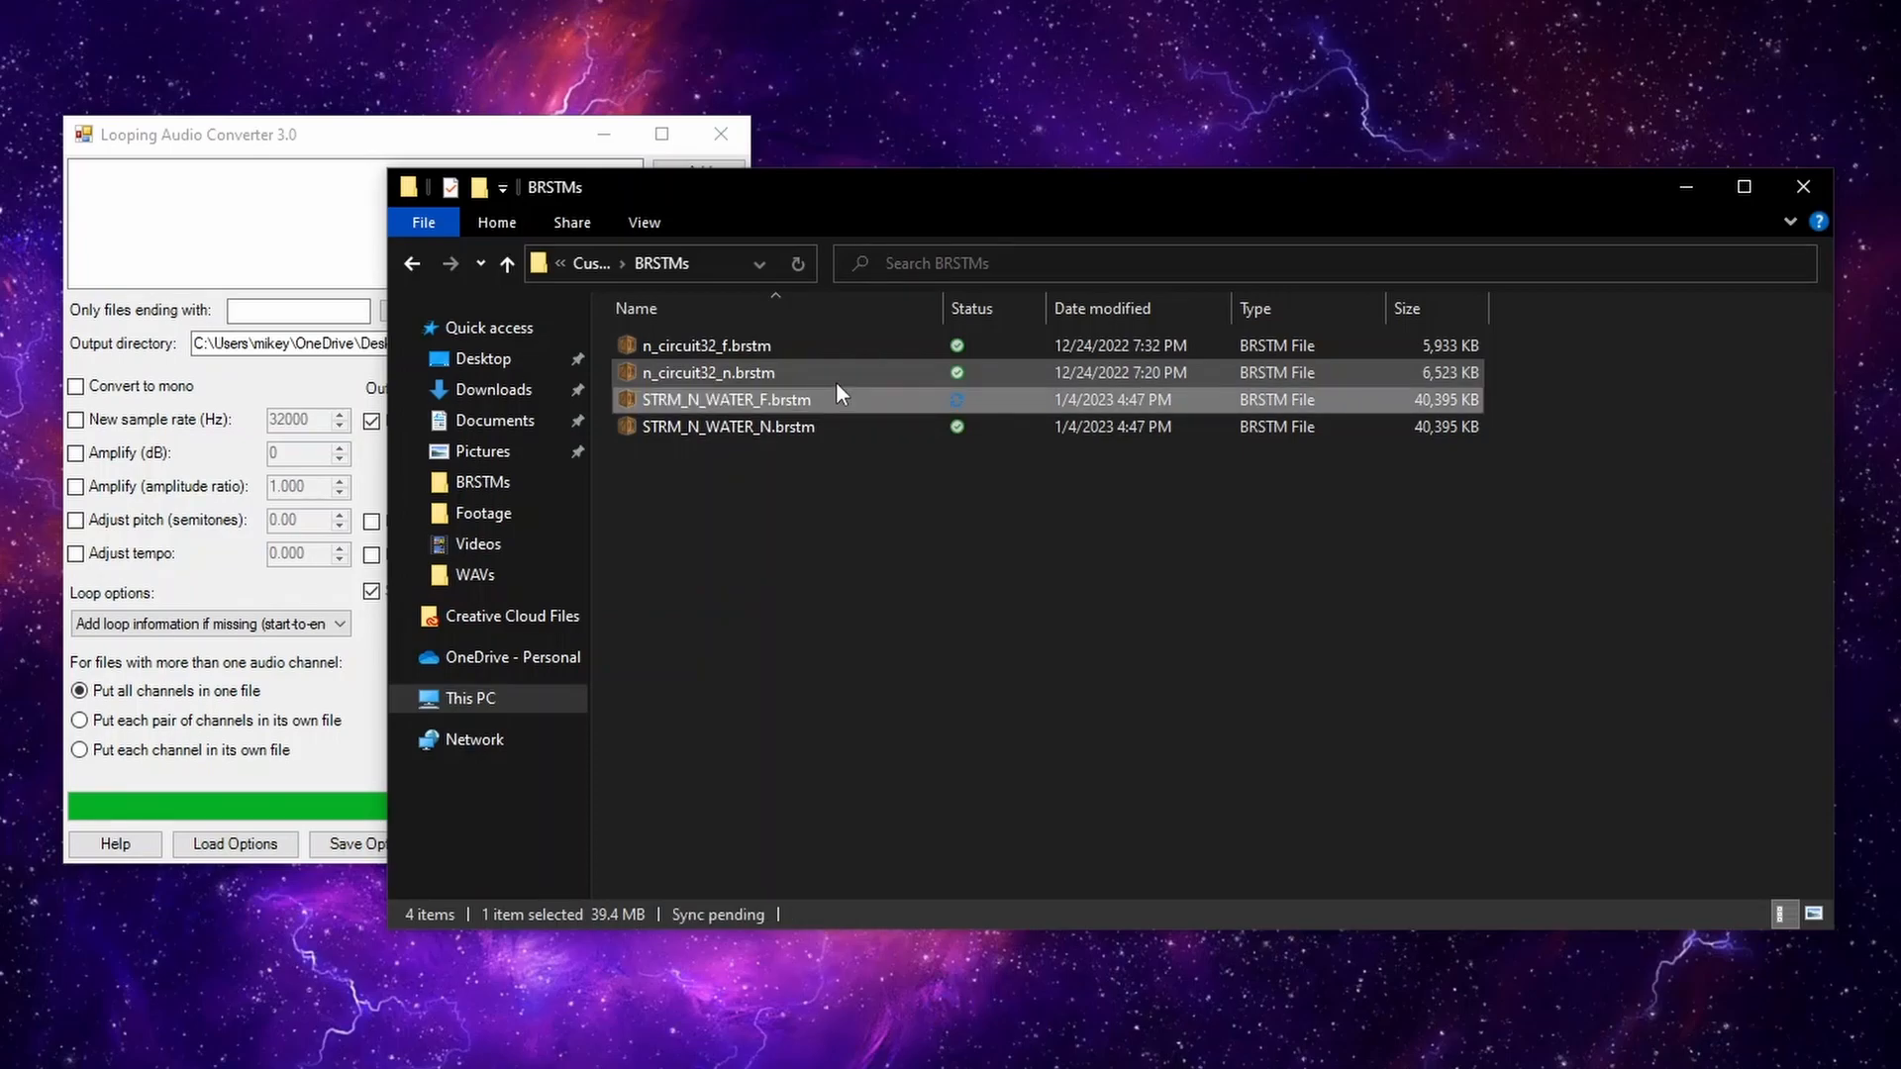
Step: Add STRM_N_WATER_F.brstm to Looping Audio Converter and convert it with the tempo adjusted to 1.1
drag(835, 404, 311, 241)
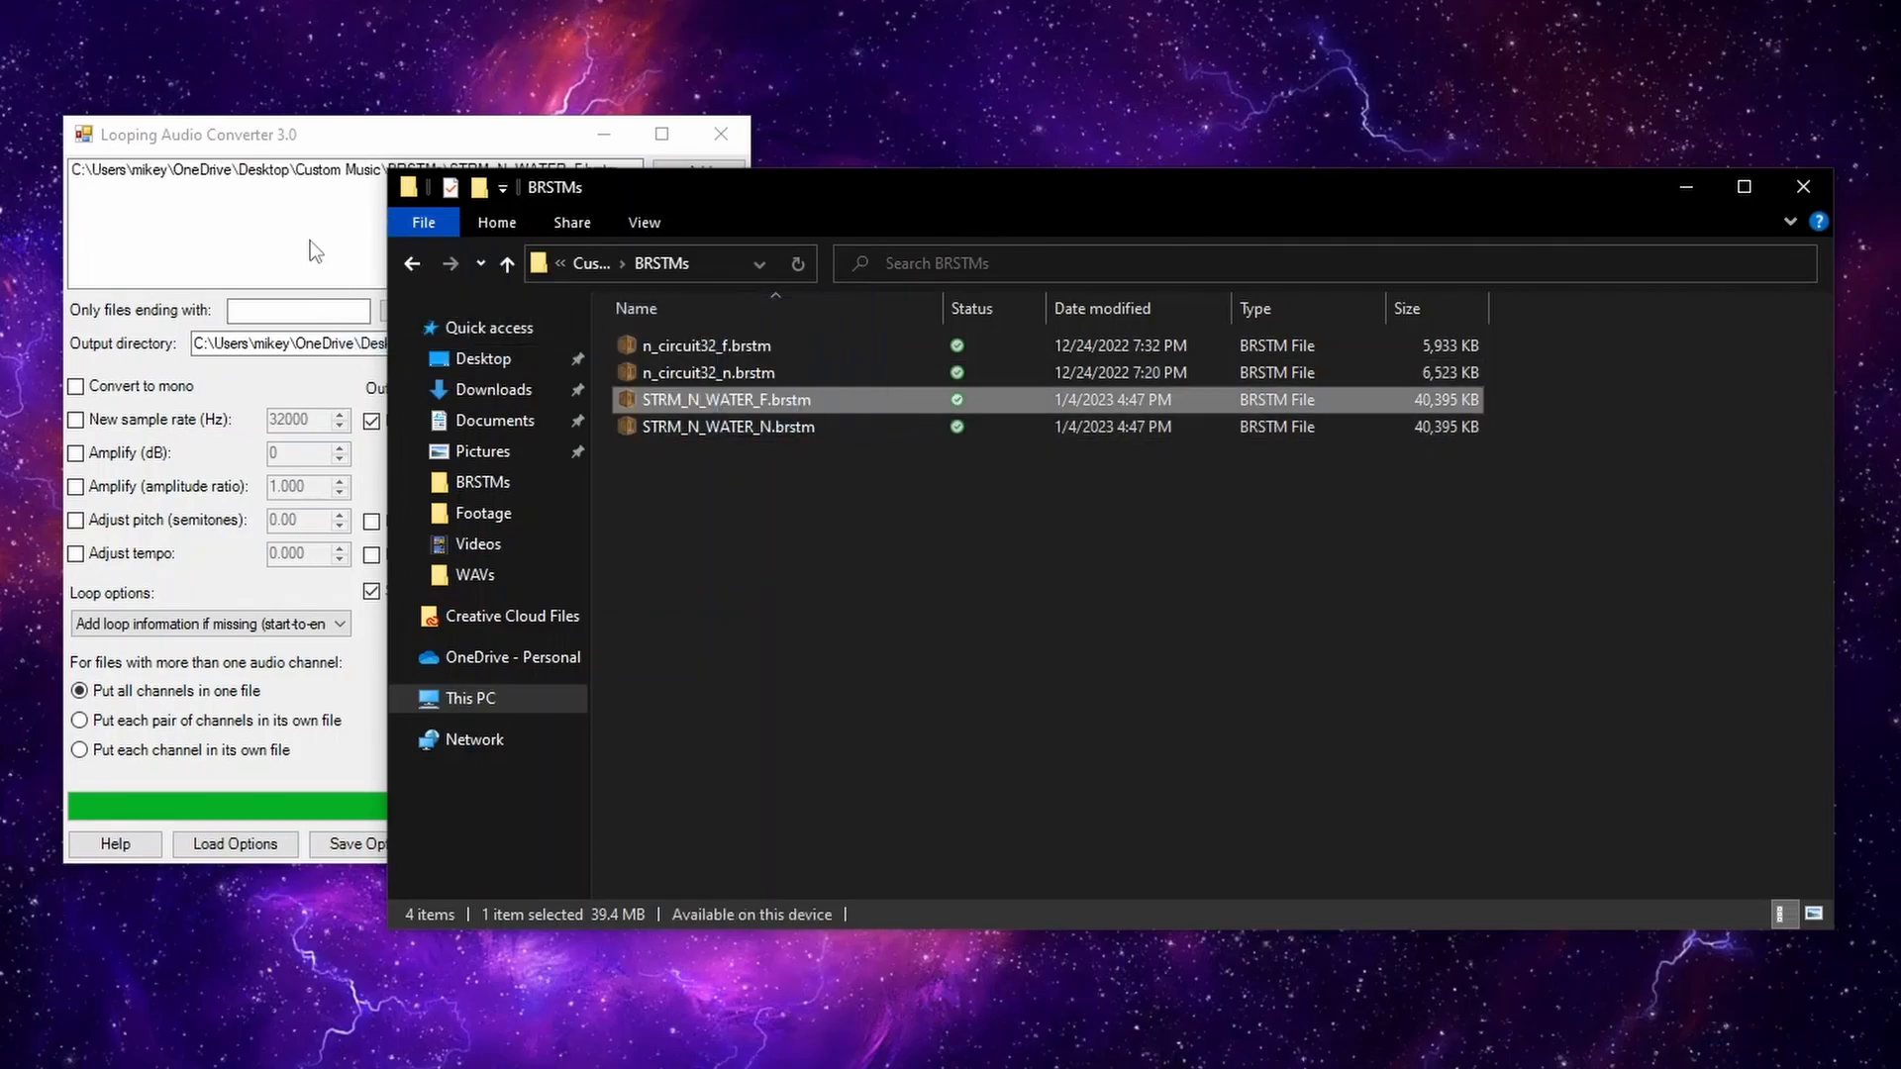
click(299, 135)
click(134, 553)
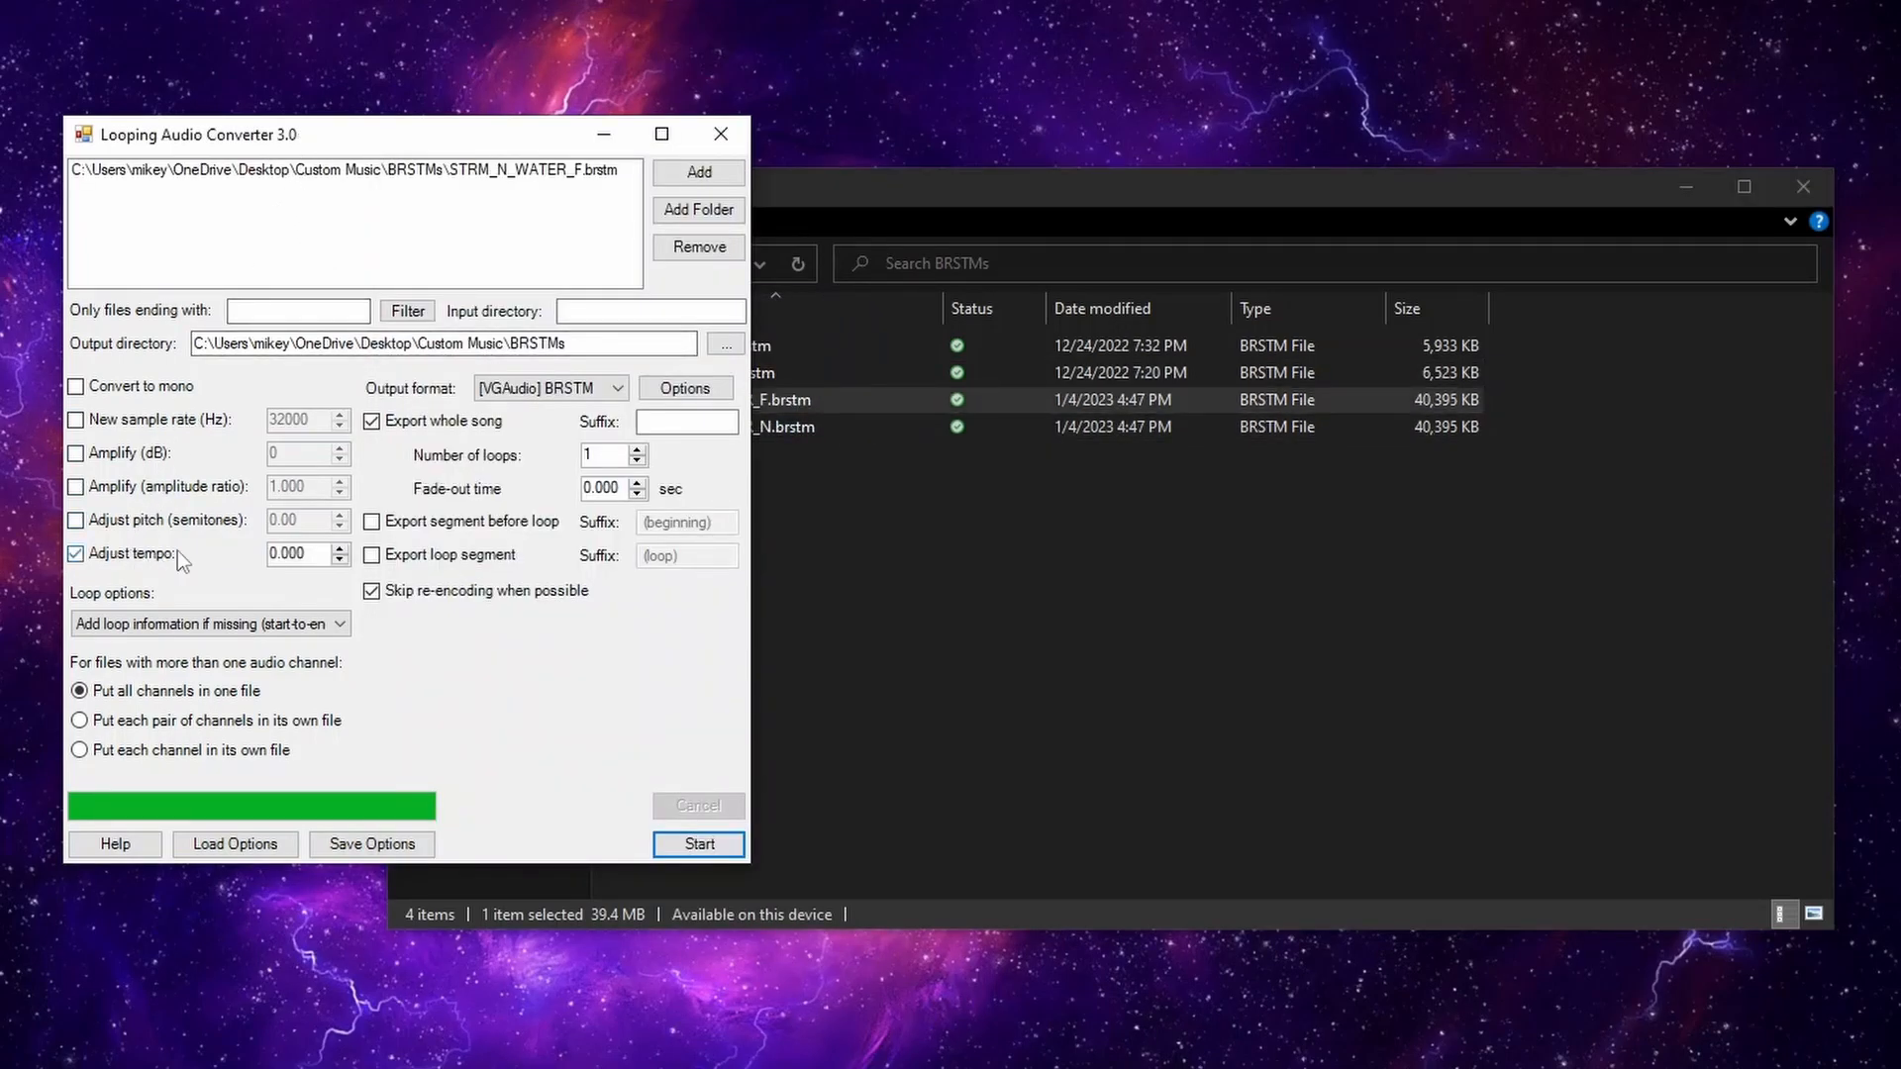
drag(307, 553, 250, 561)
text(1.1)
click(690, 845)
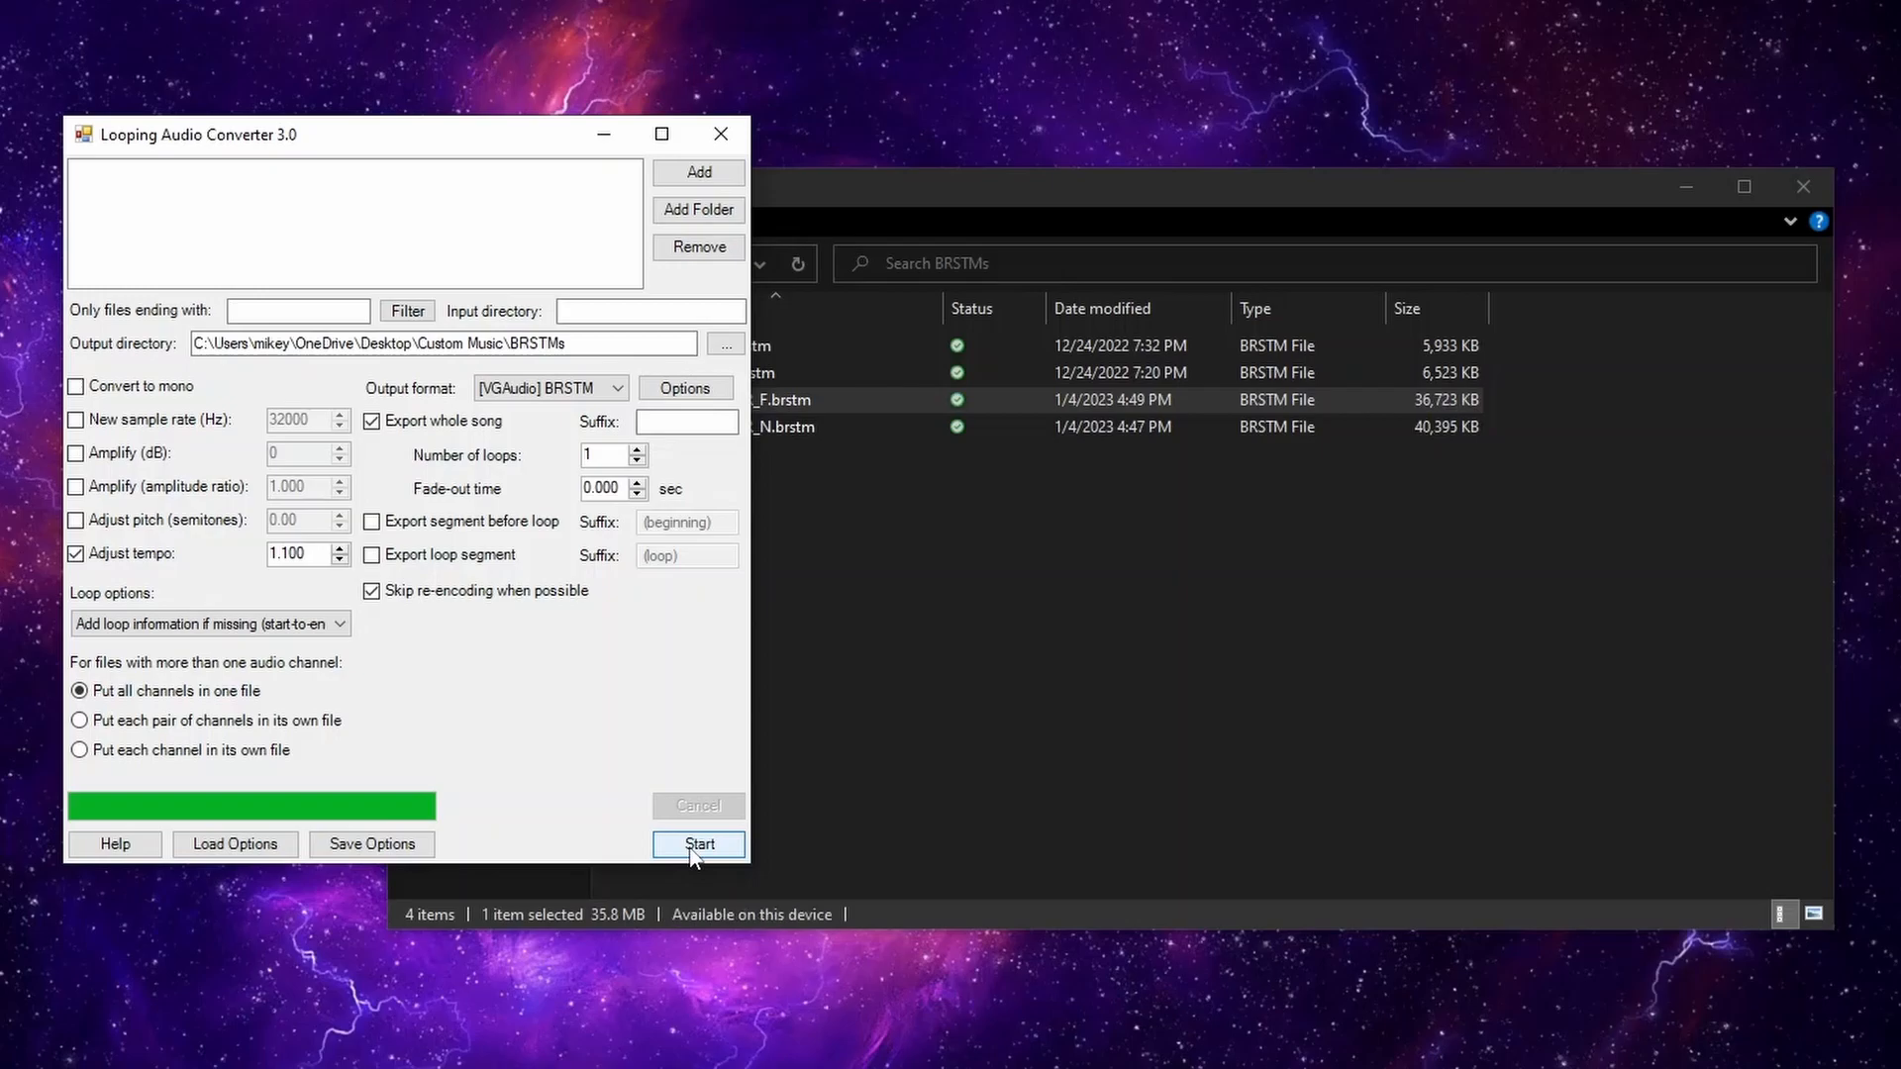
Step: Open STRM_N_WATER_F.brstm in BrawlCrate, listen to Stream1 through Stream4, and stop the playback
click(899, 703)
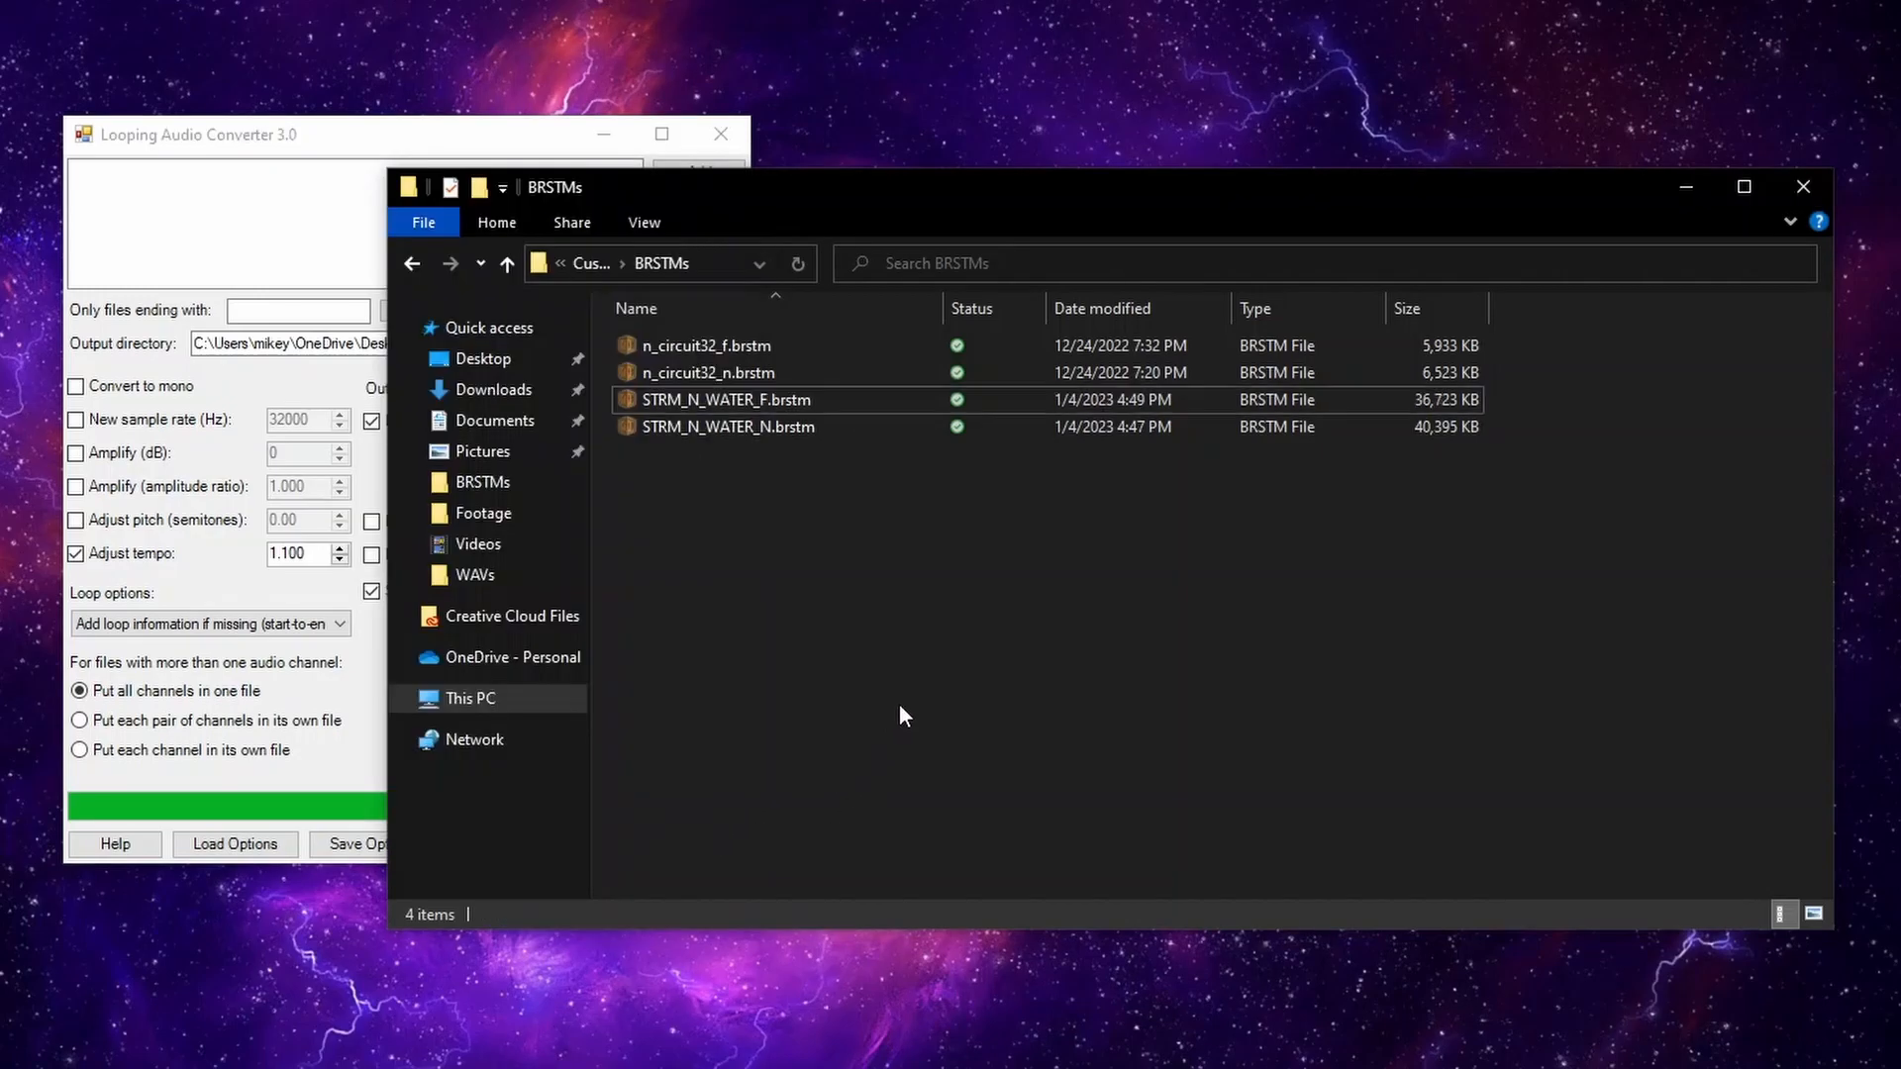
double_click(868, 400)
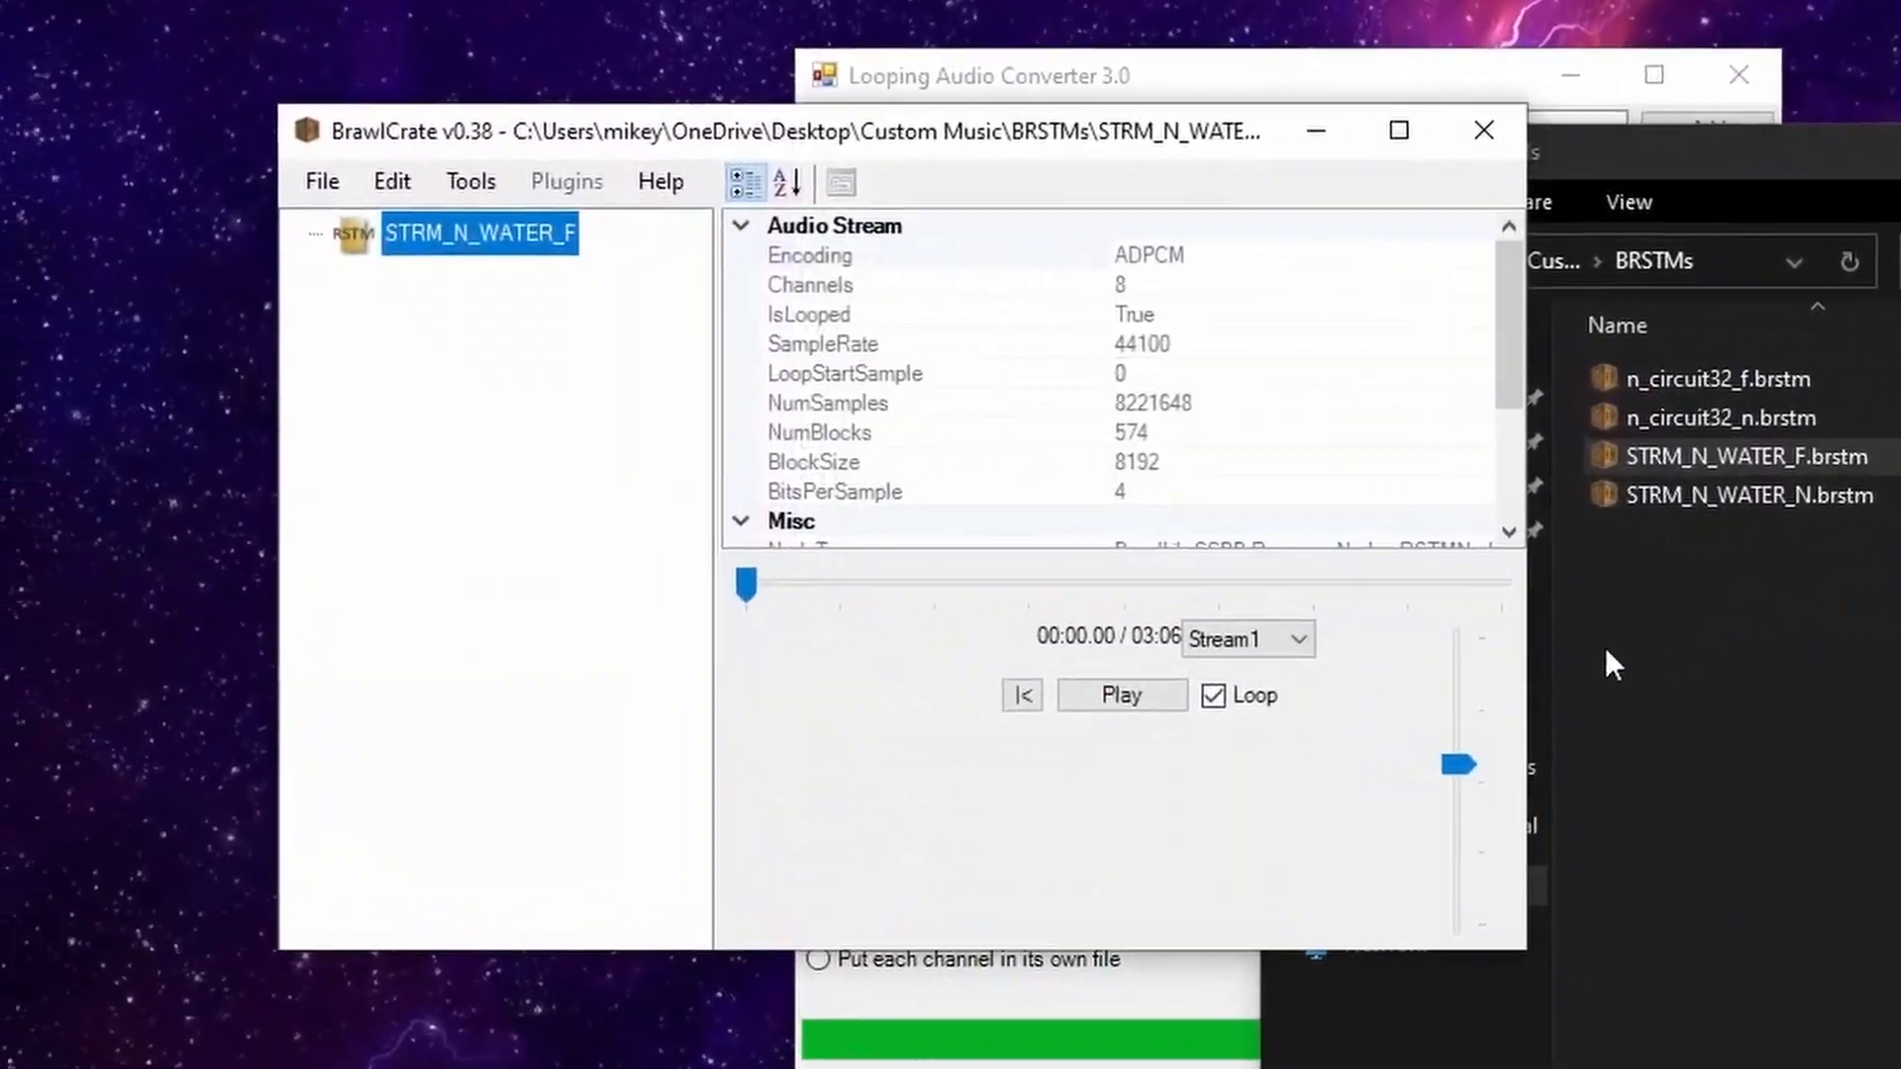
click(1162, 693)
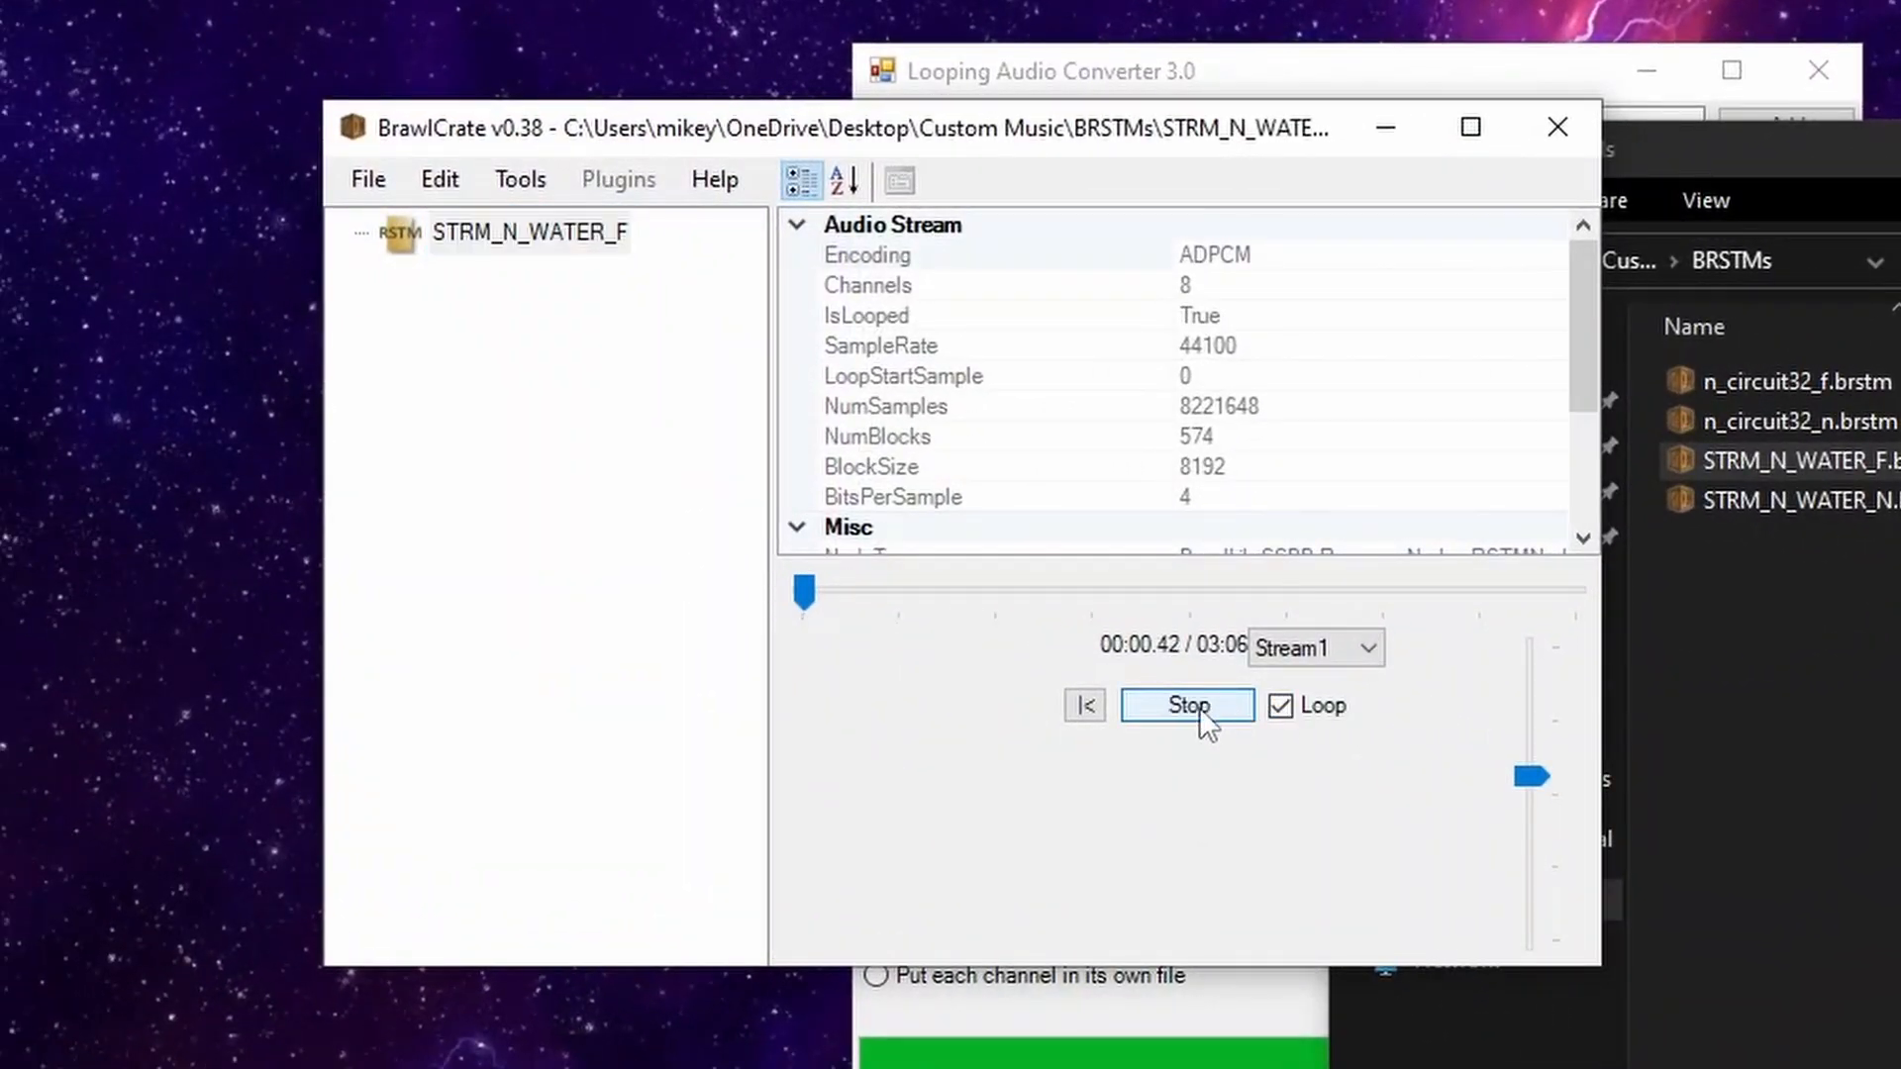
click(1344, 652)
click(1332, 705)
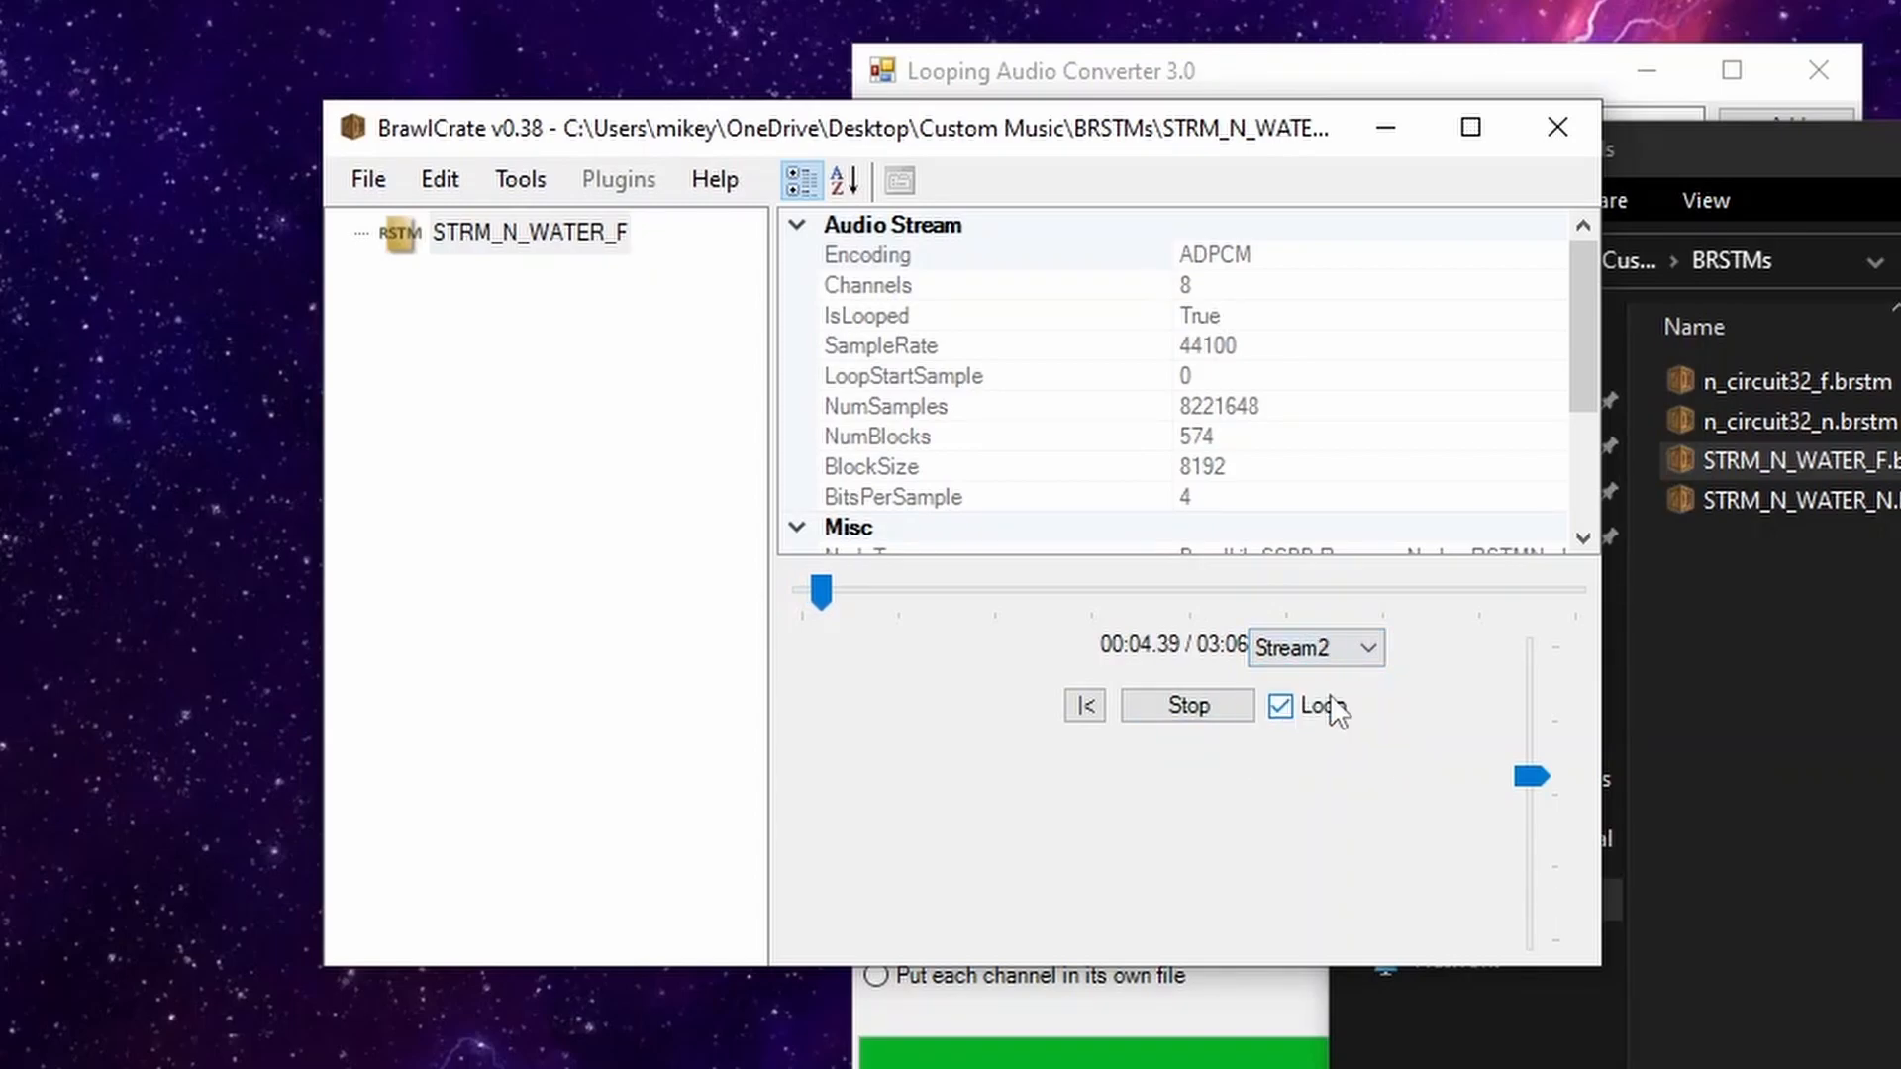
click(1350, 656)
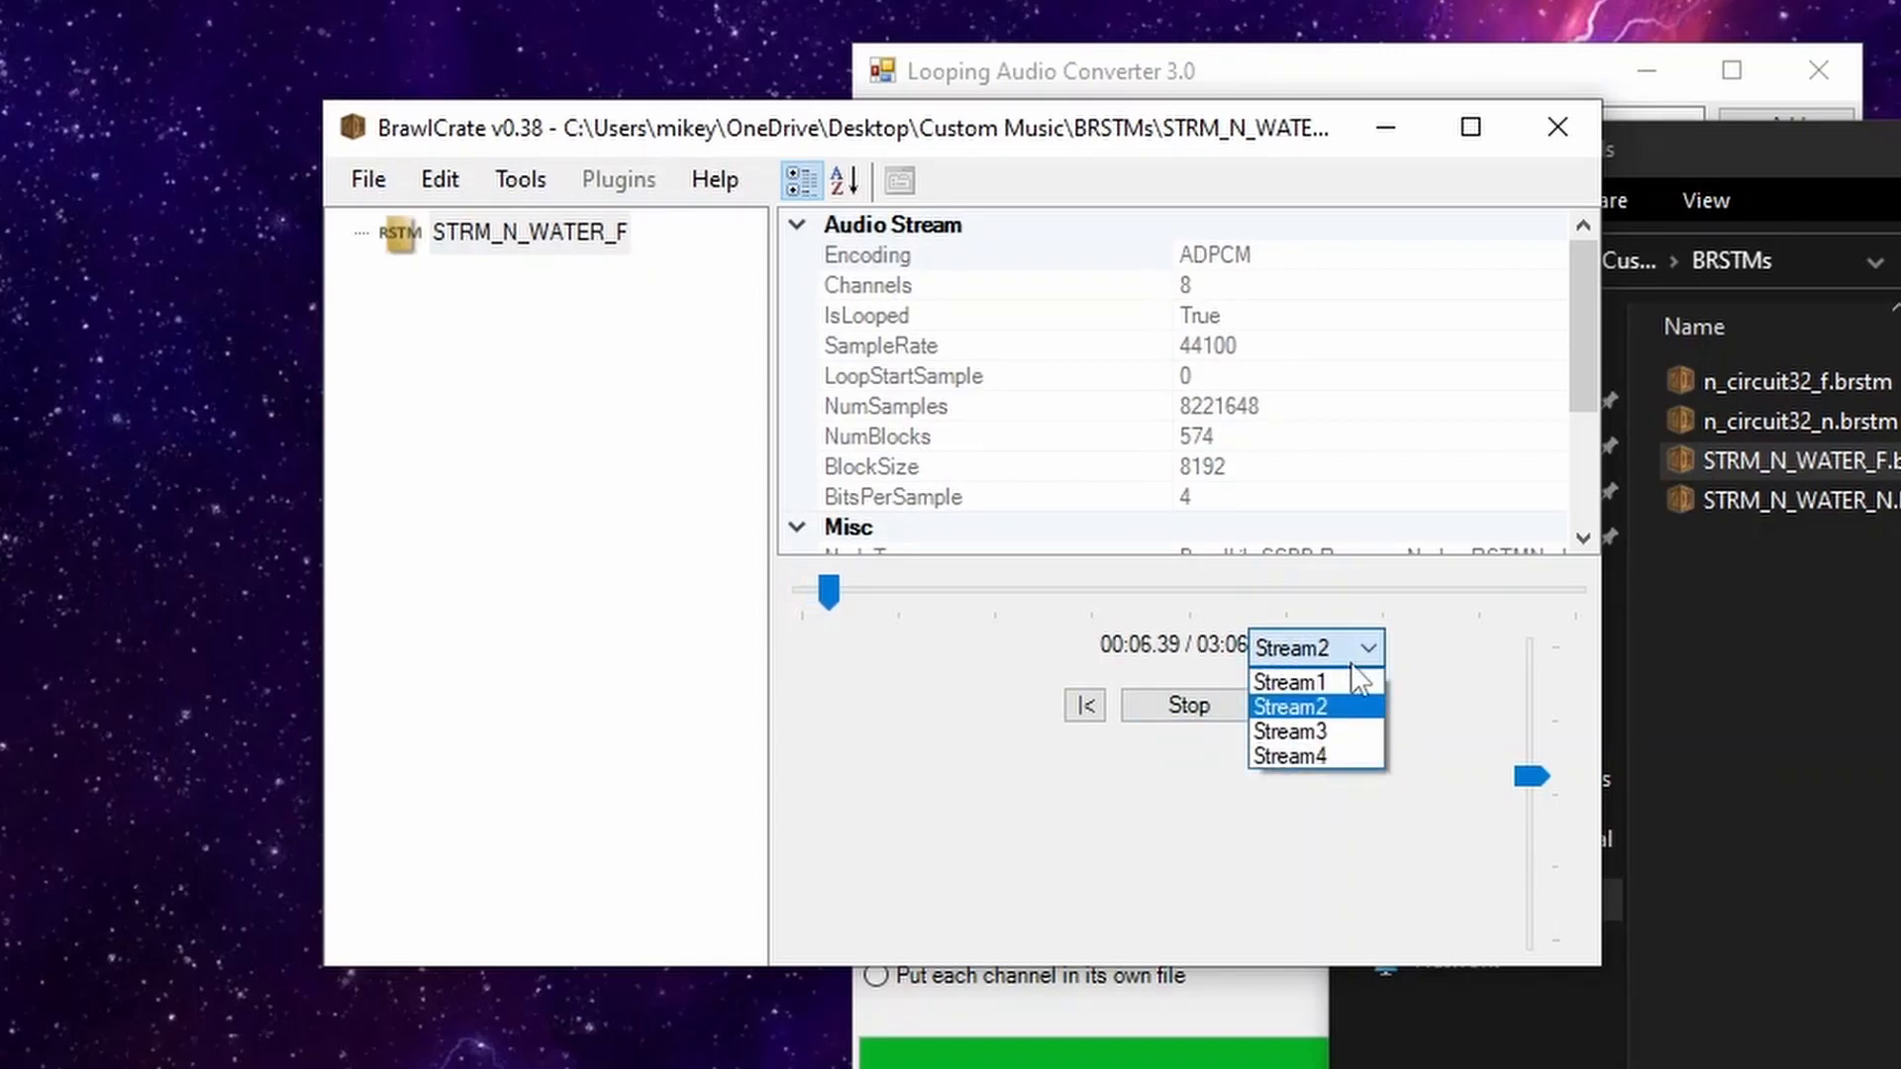
click(1350, 731)
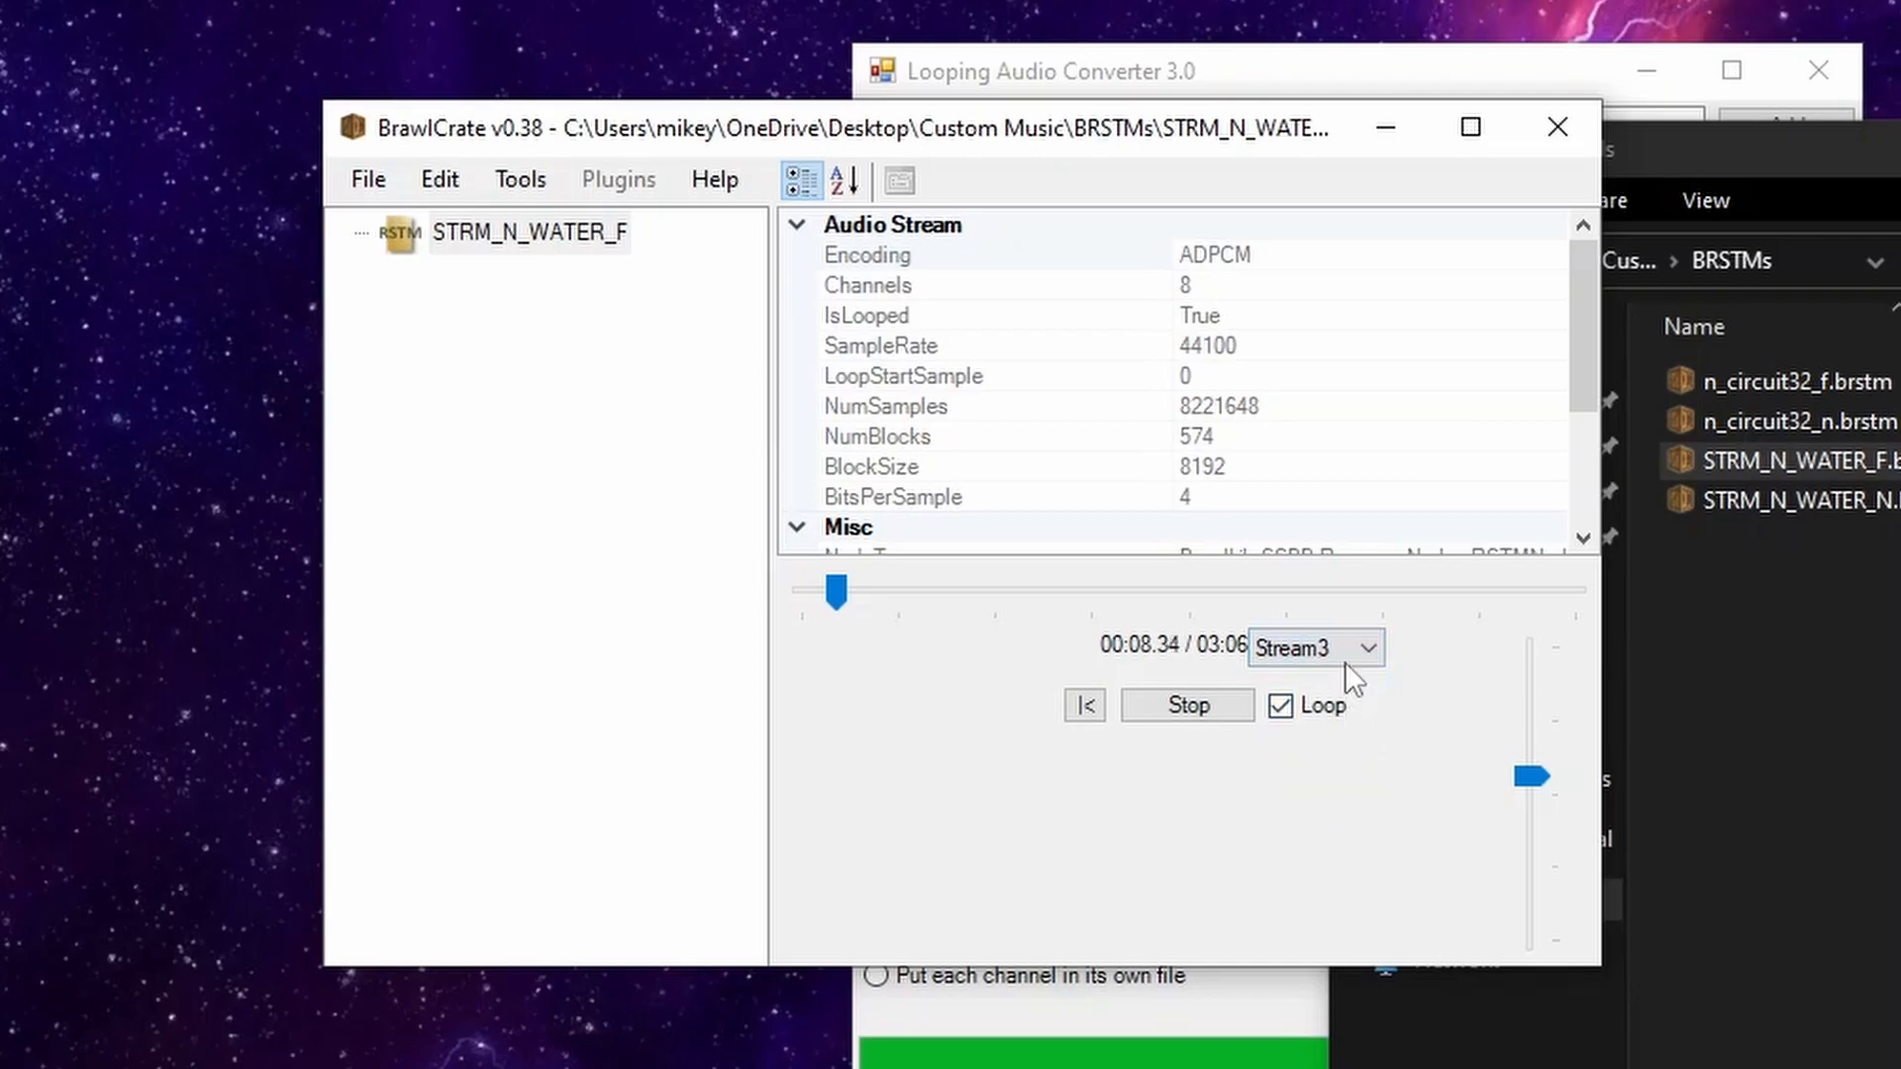
click(1344, 644)
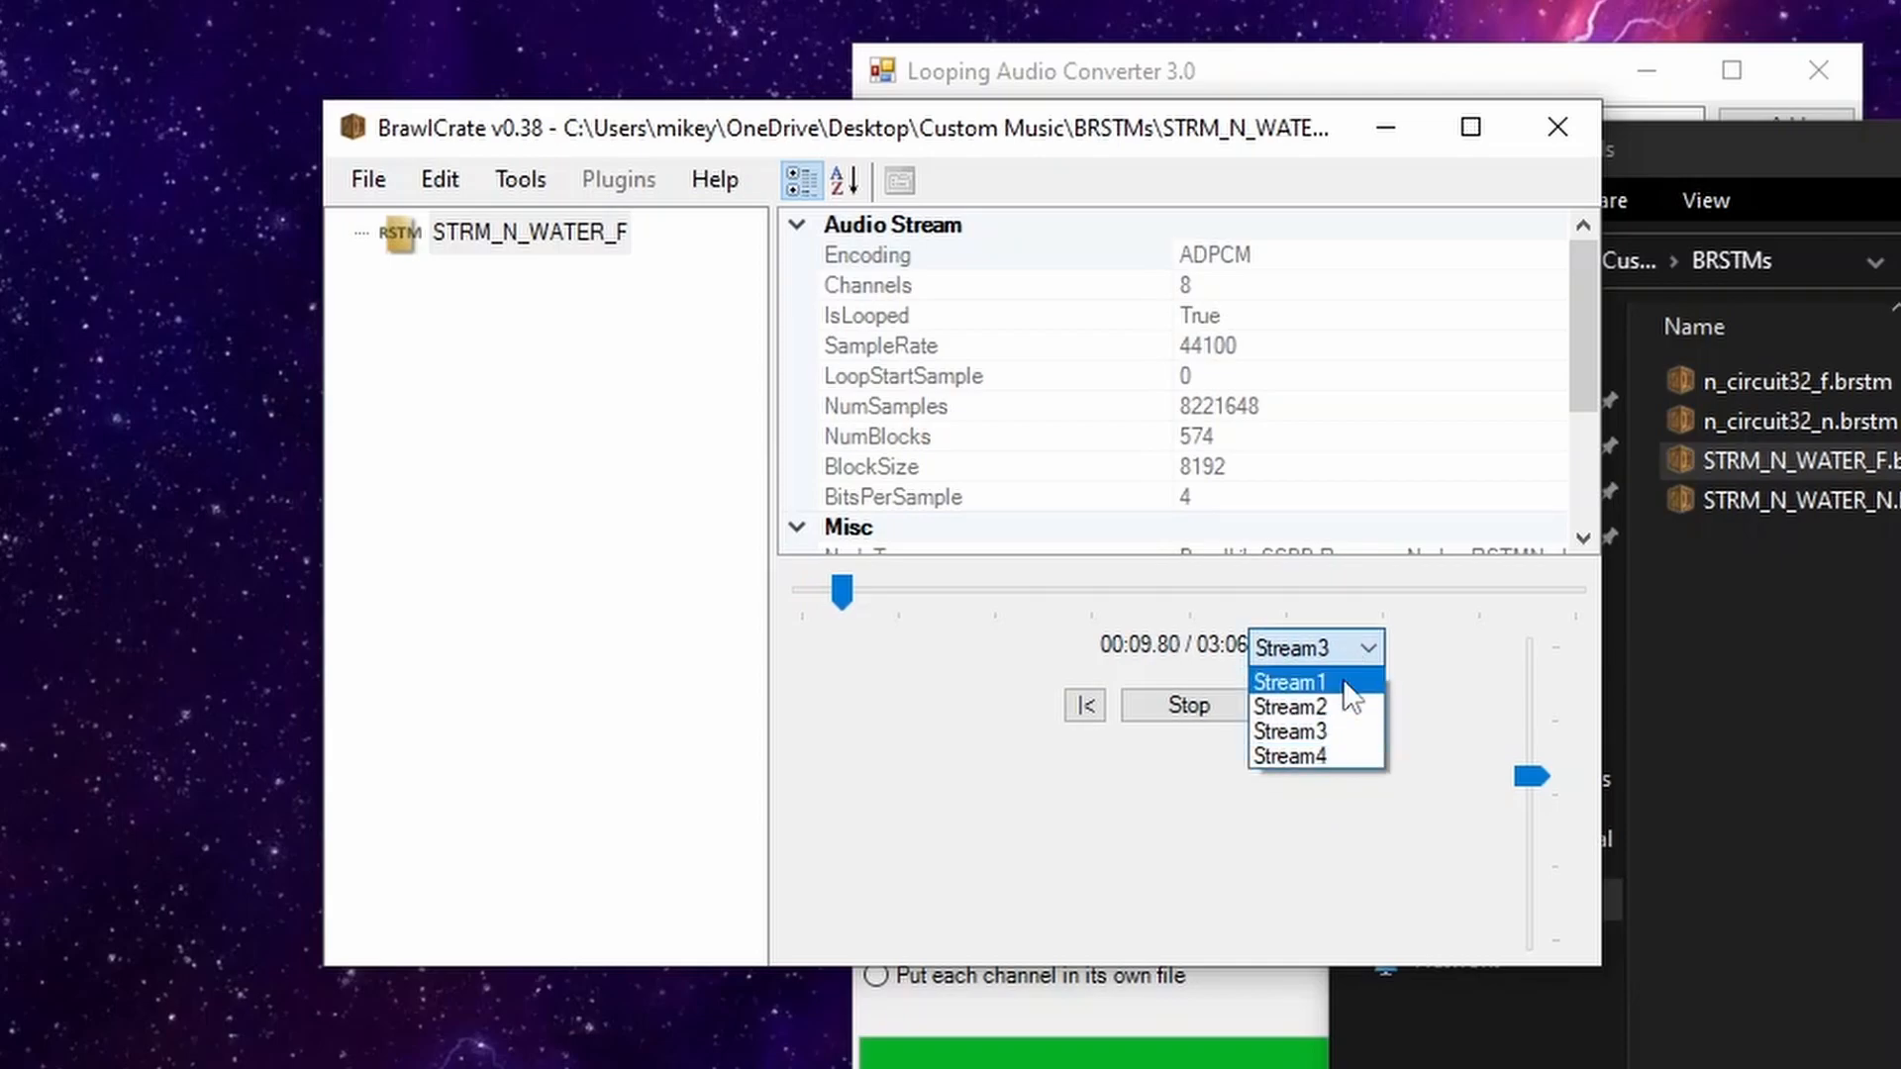
click(1339, 755)
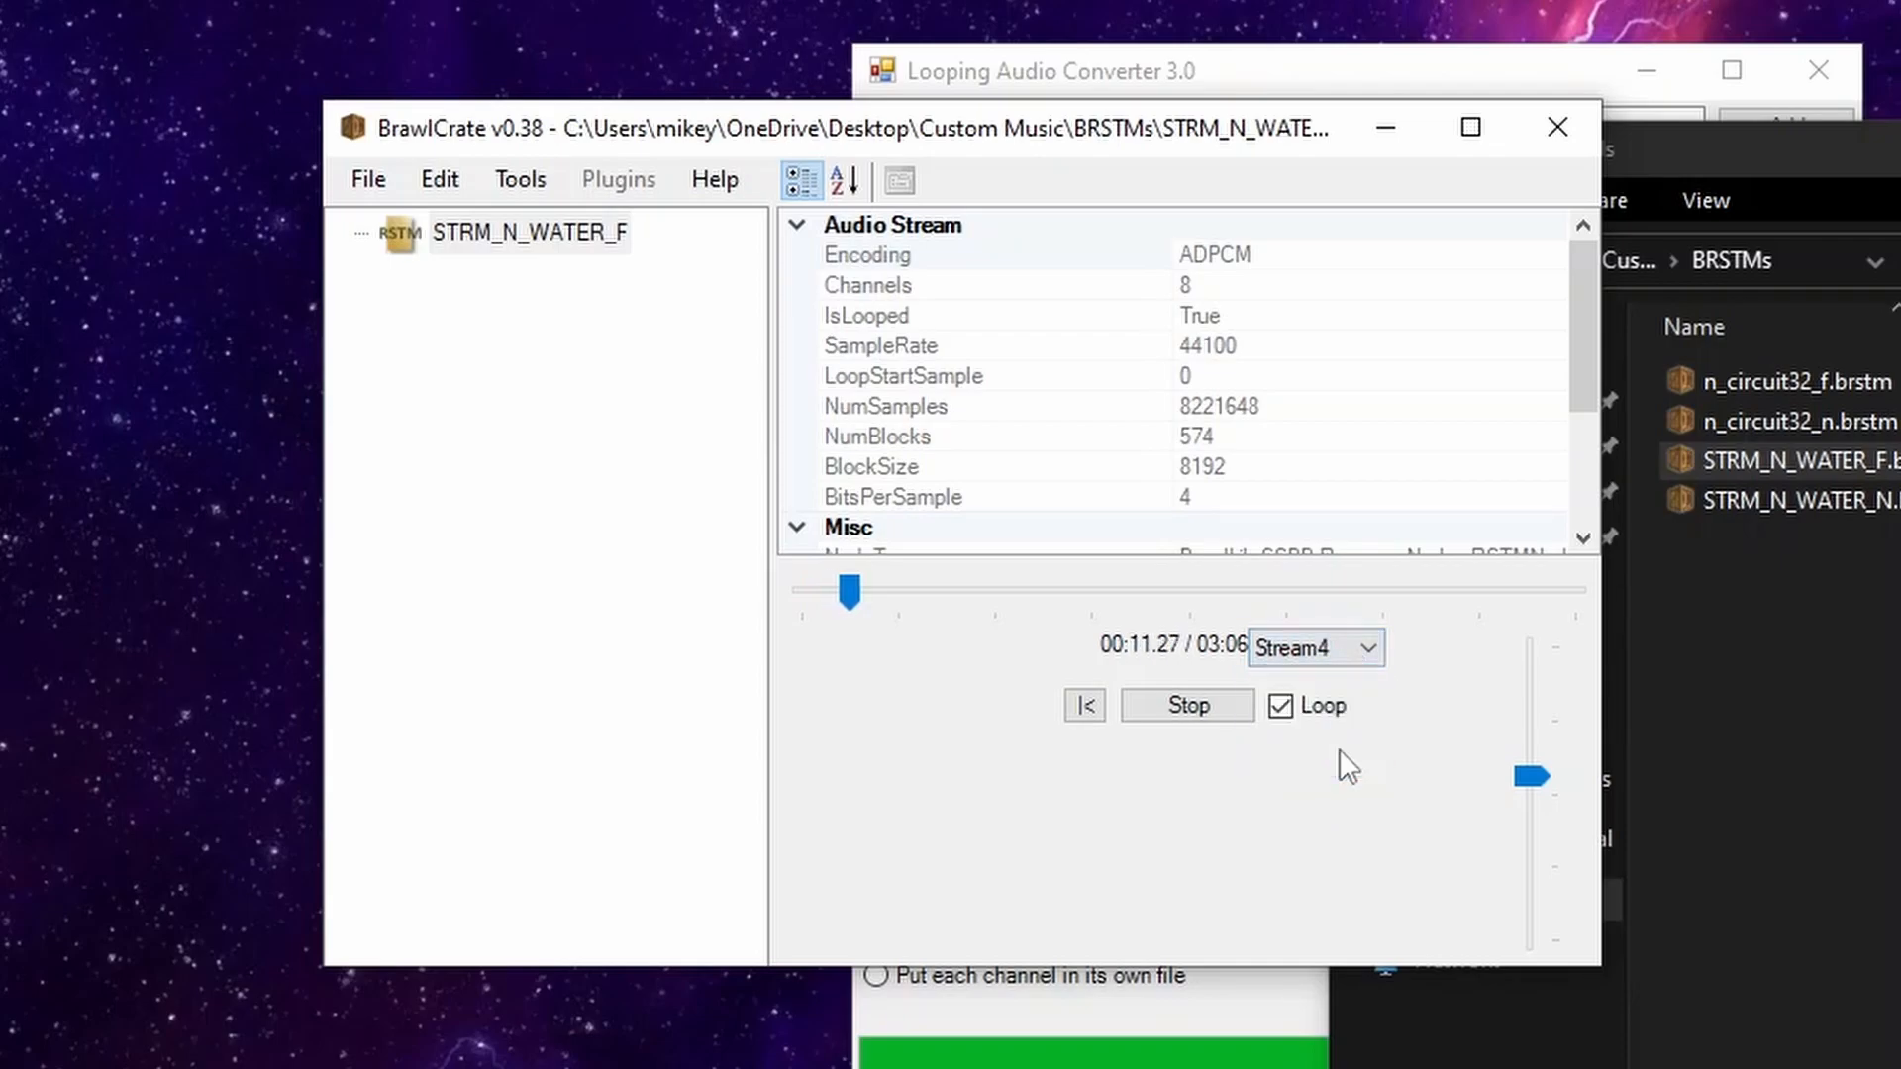
click(1211, 707)
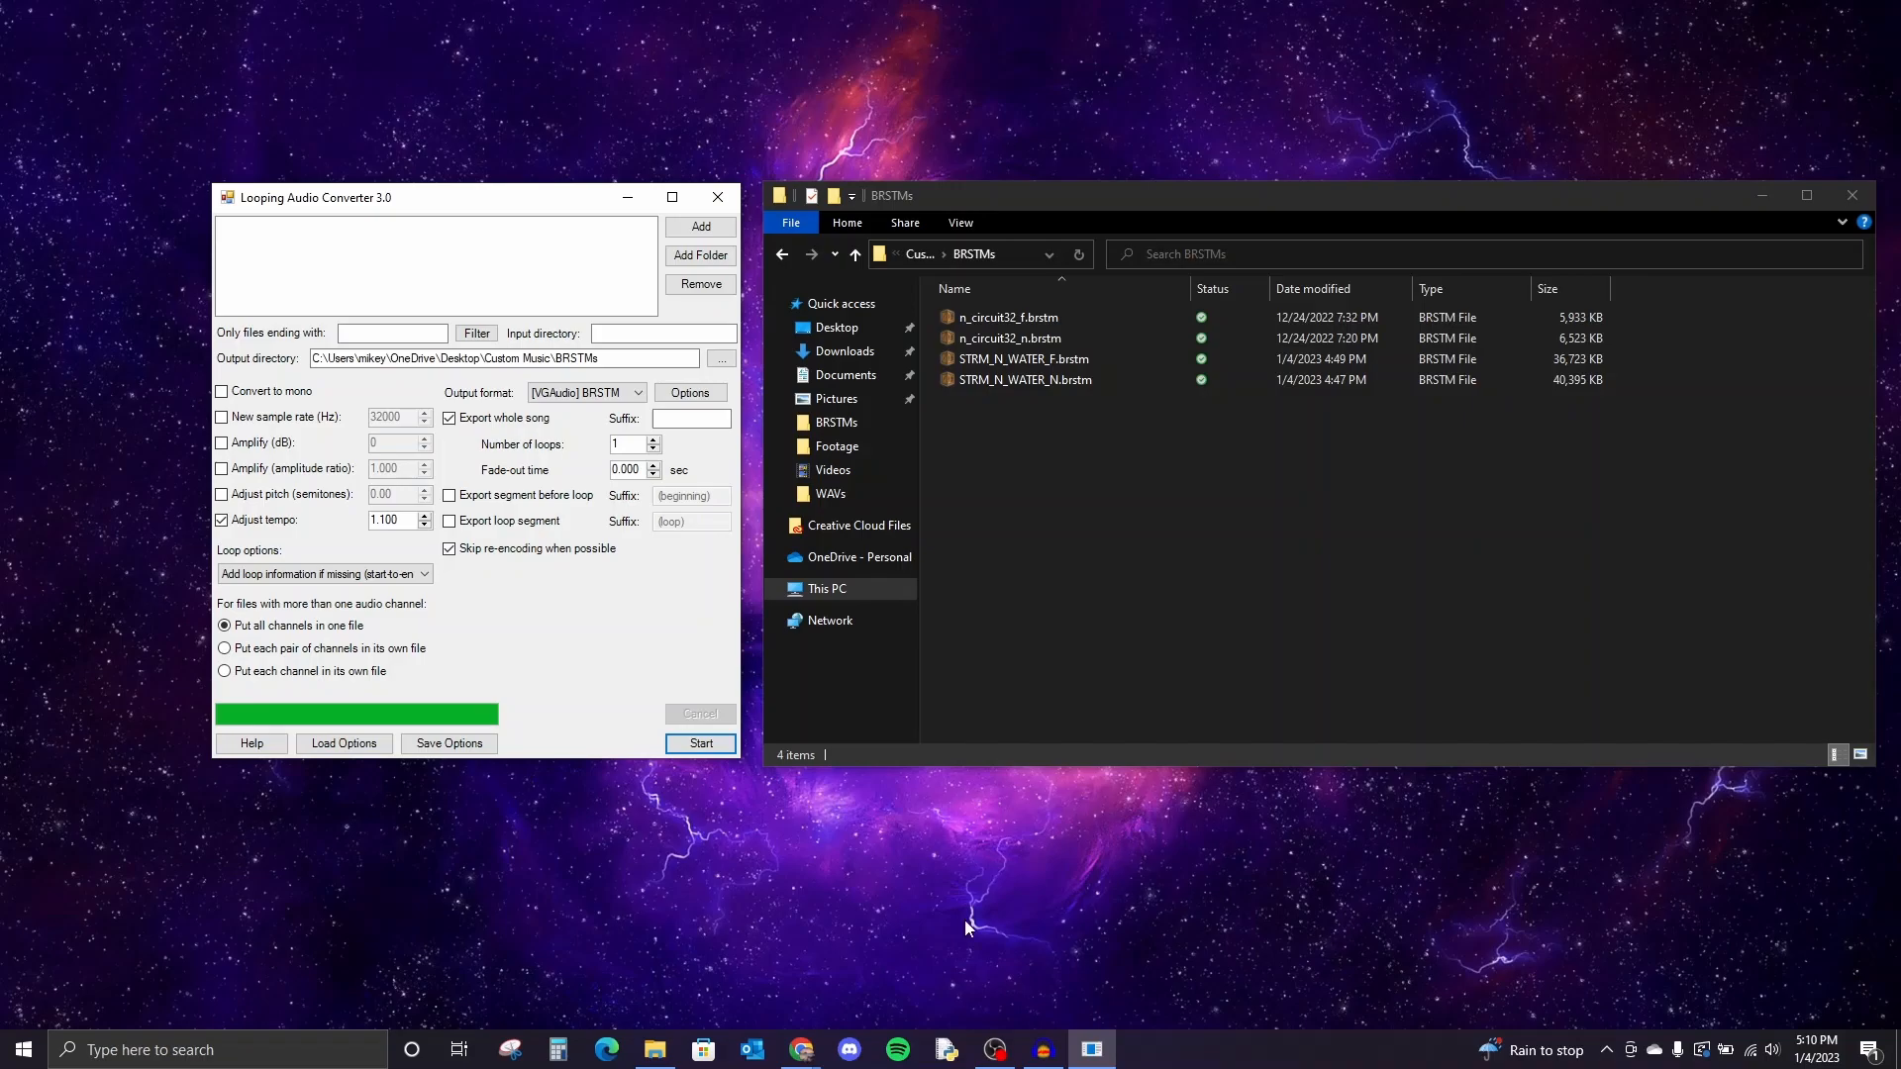
Step: Add n_circuit32_n.brstm and n_circuit32_f.brstm to Looping Audio Converter and set the loop options to Keep as is
drag(1641, 309, 445, 260)
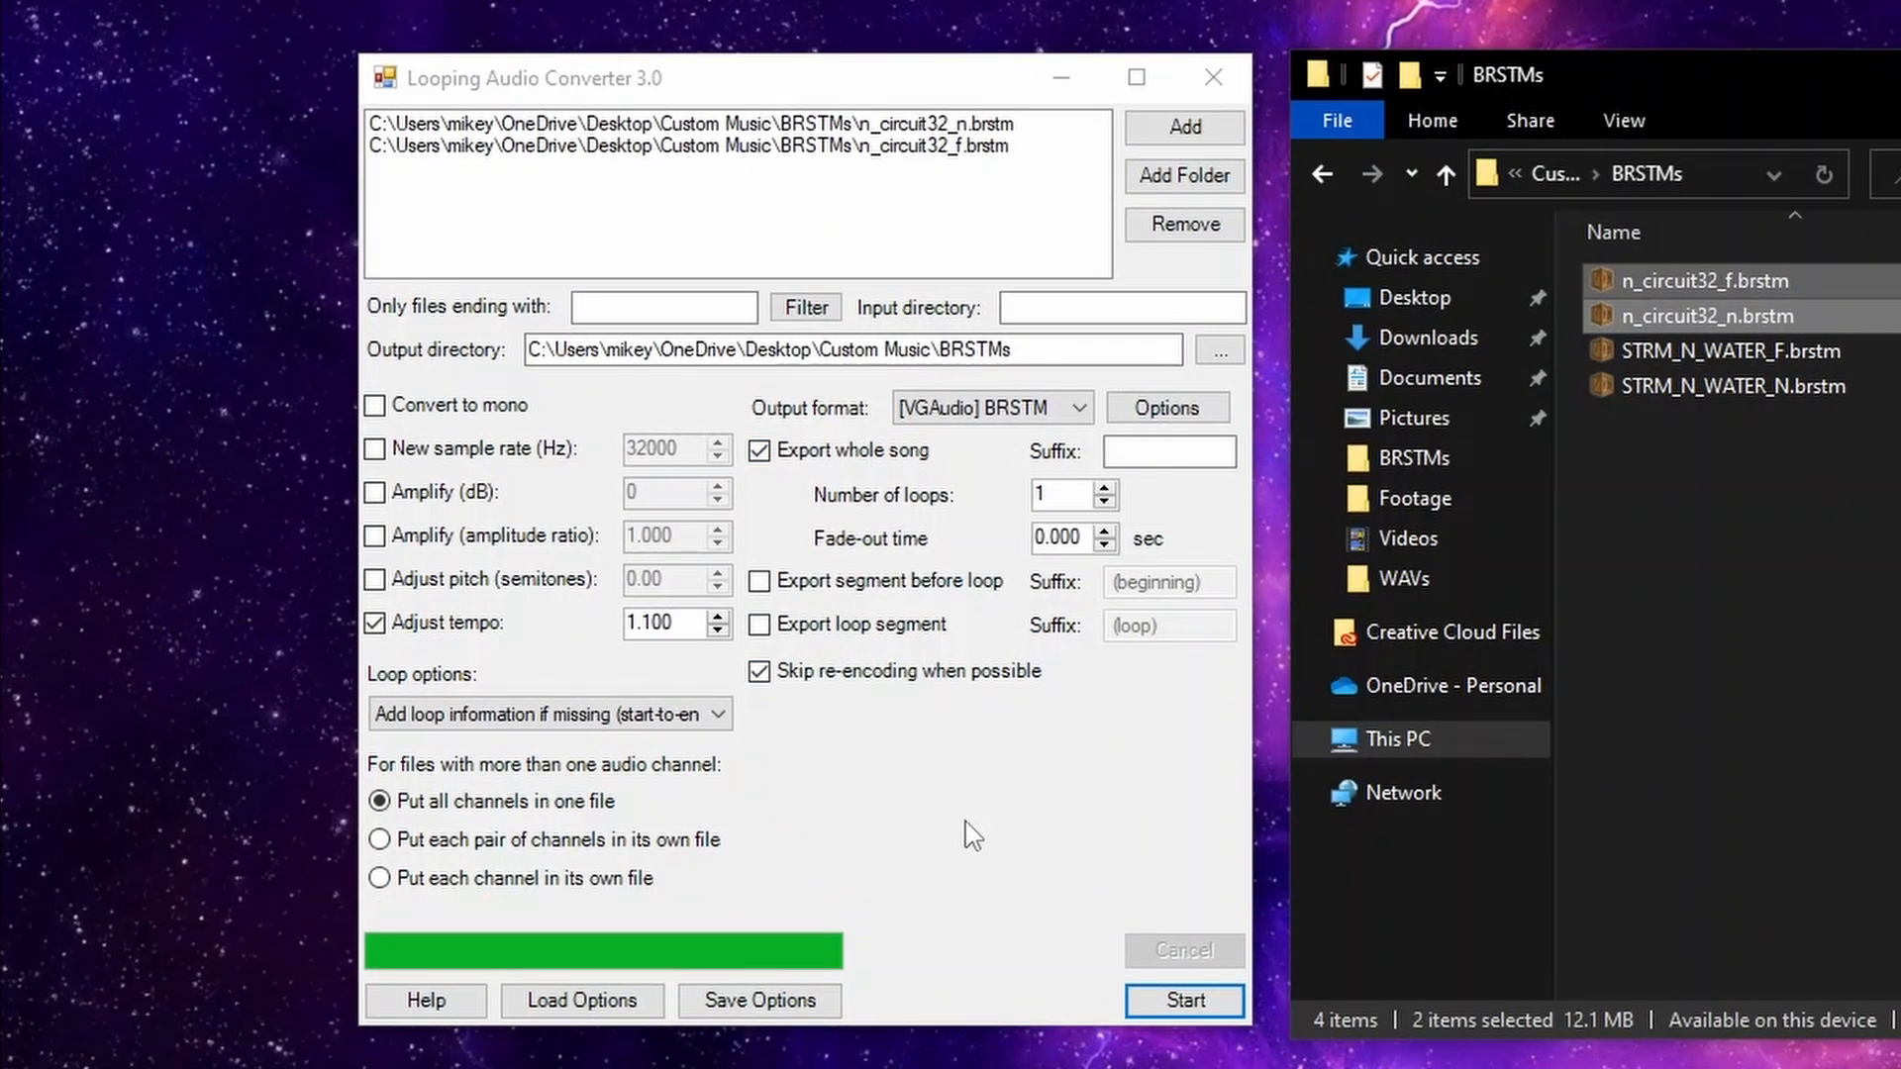
click(720, 714)
key(Up)
key(Return)
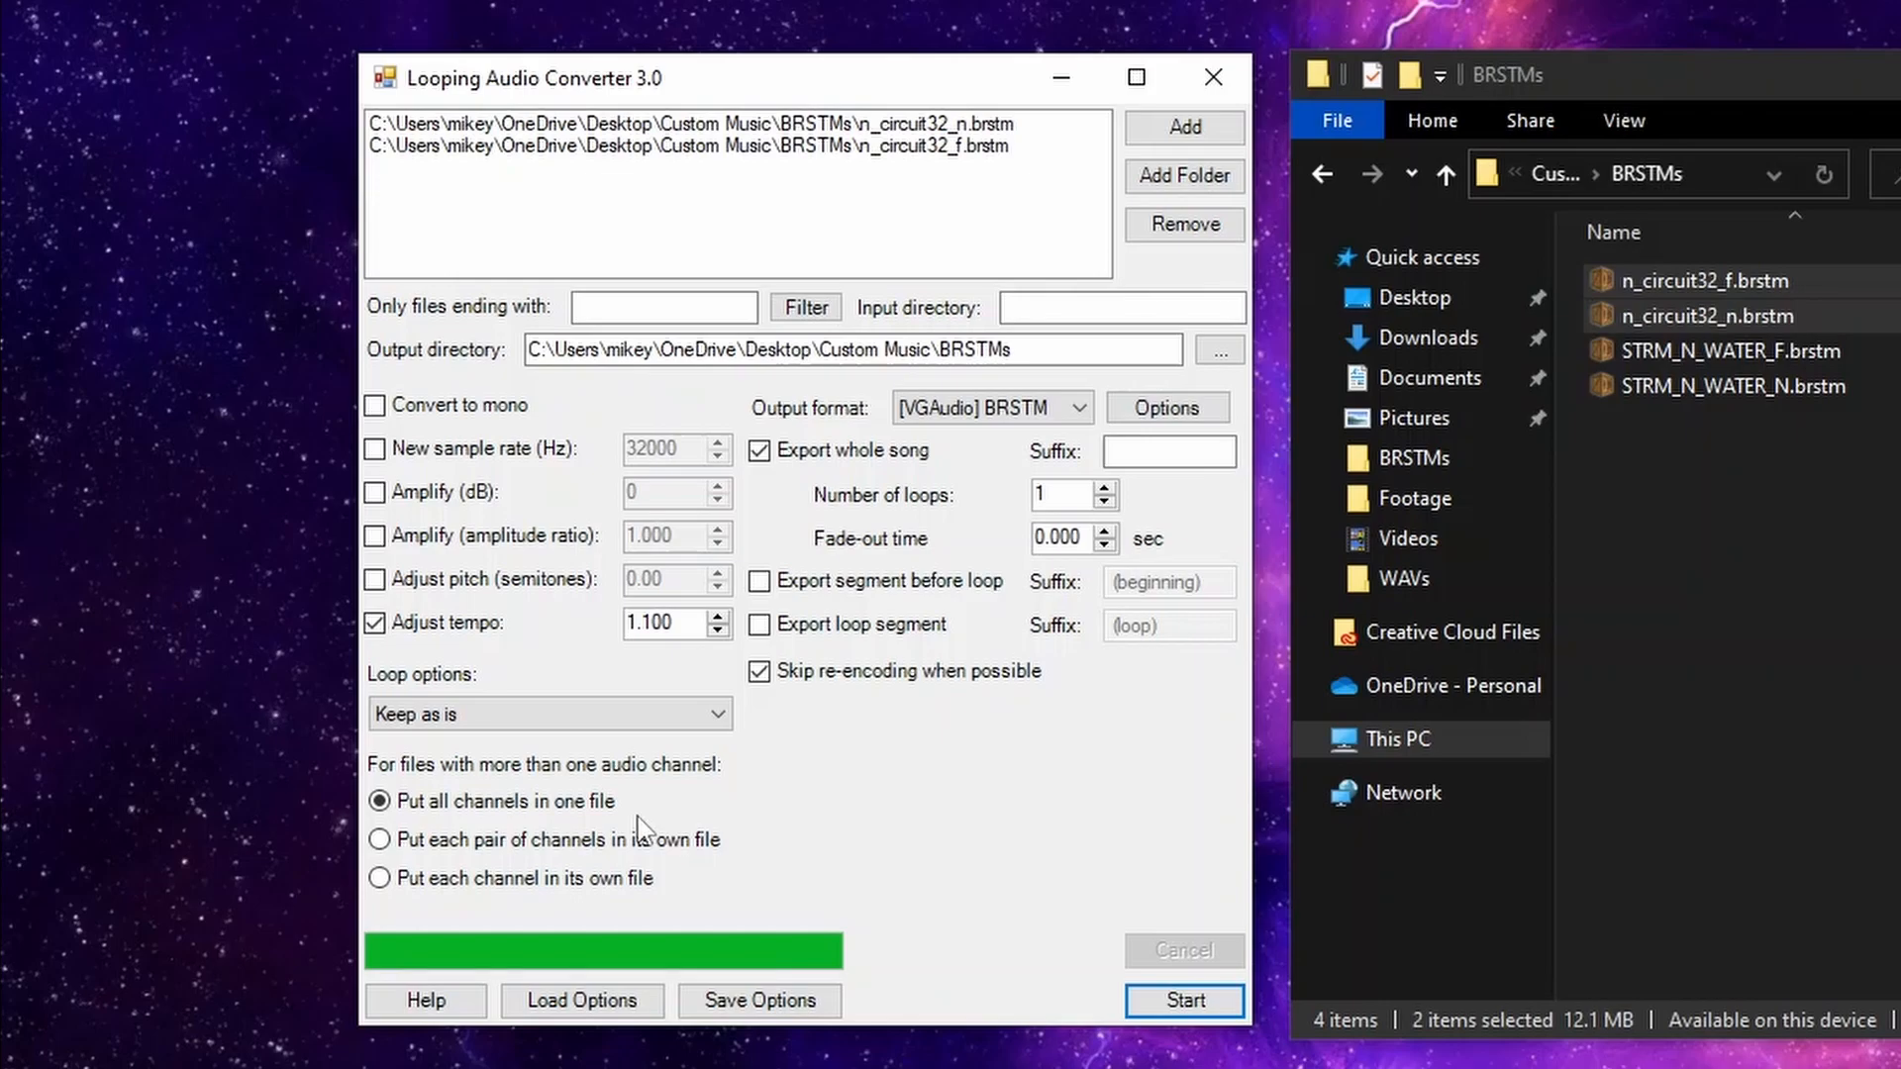
Step: Turn off the tempo adjustment, amplify by 2 dB, and convert both n_circuit32 files
click(490, 634)
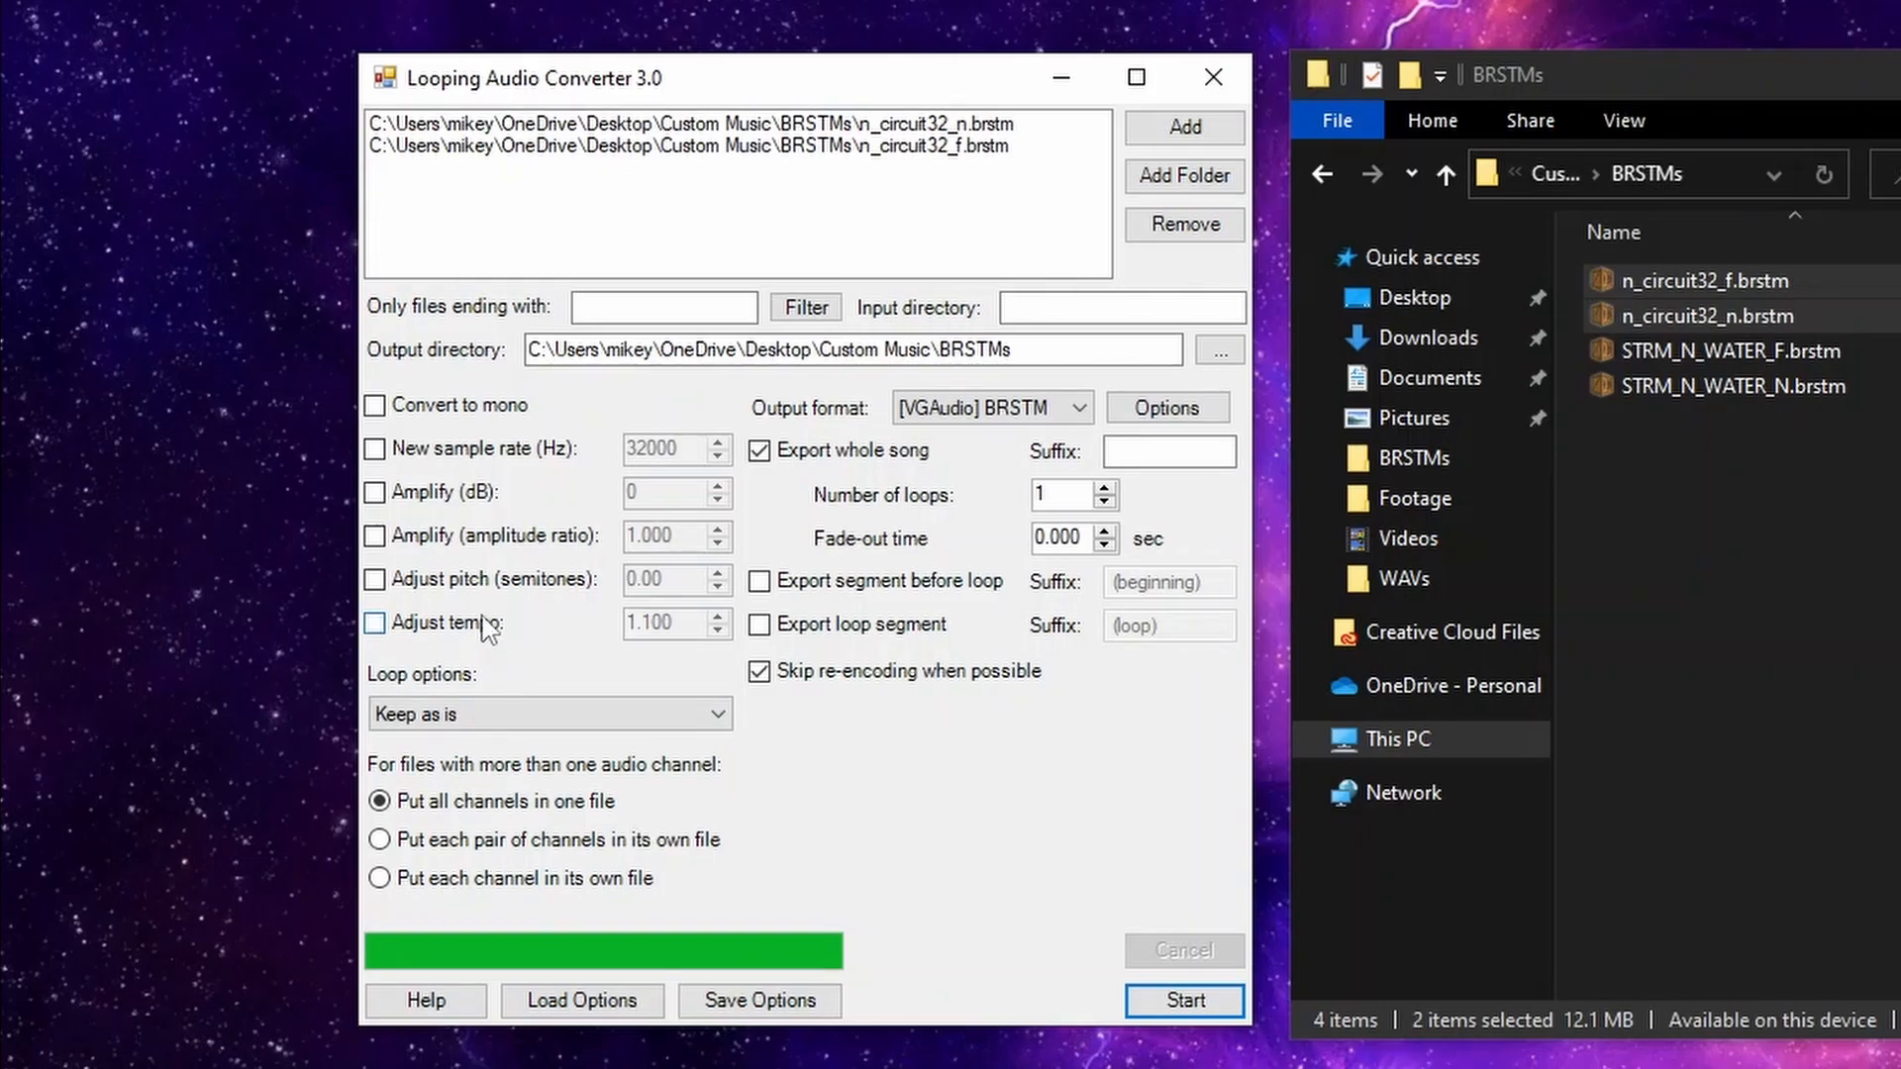
click(451, 494)
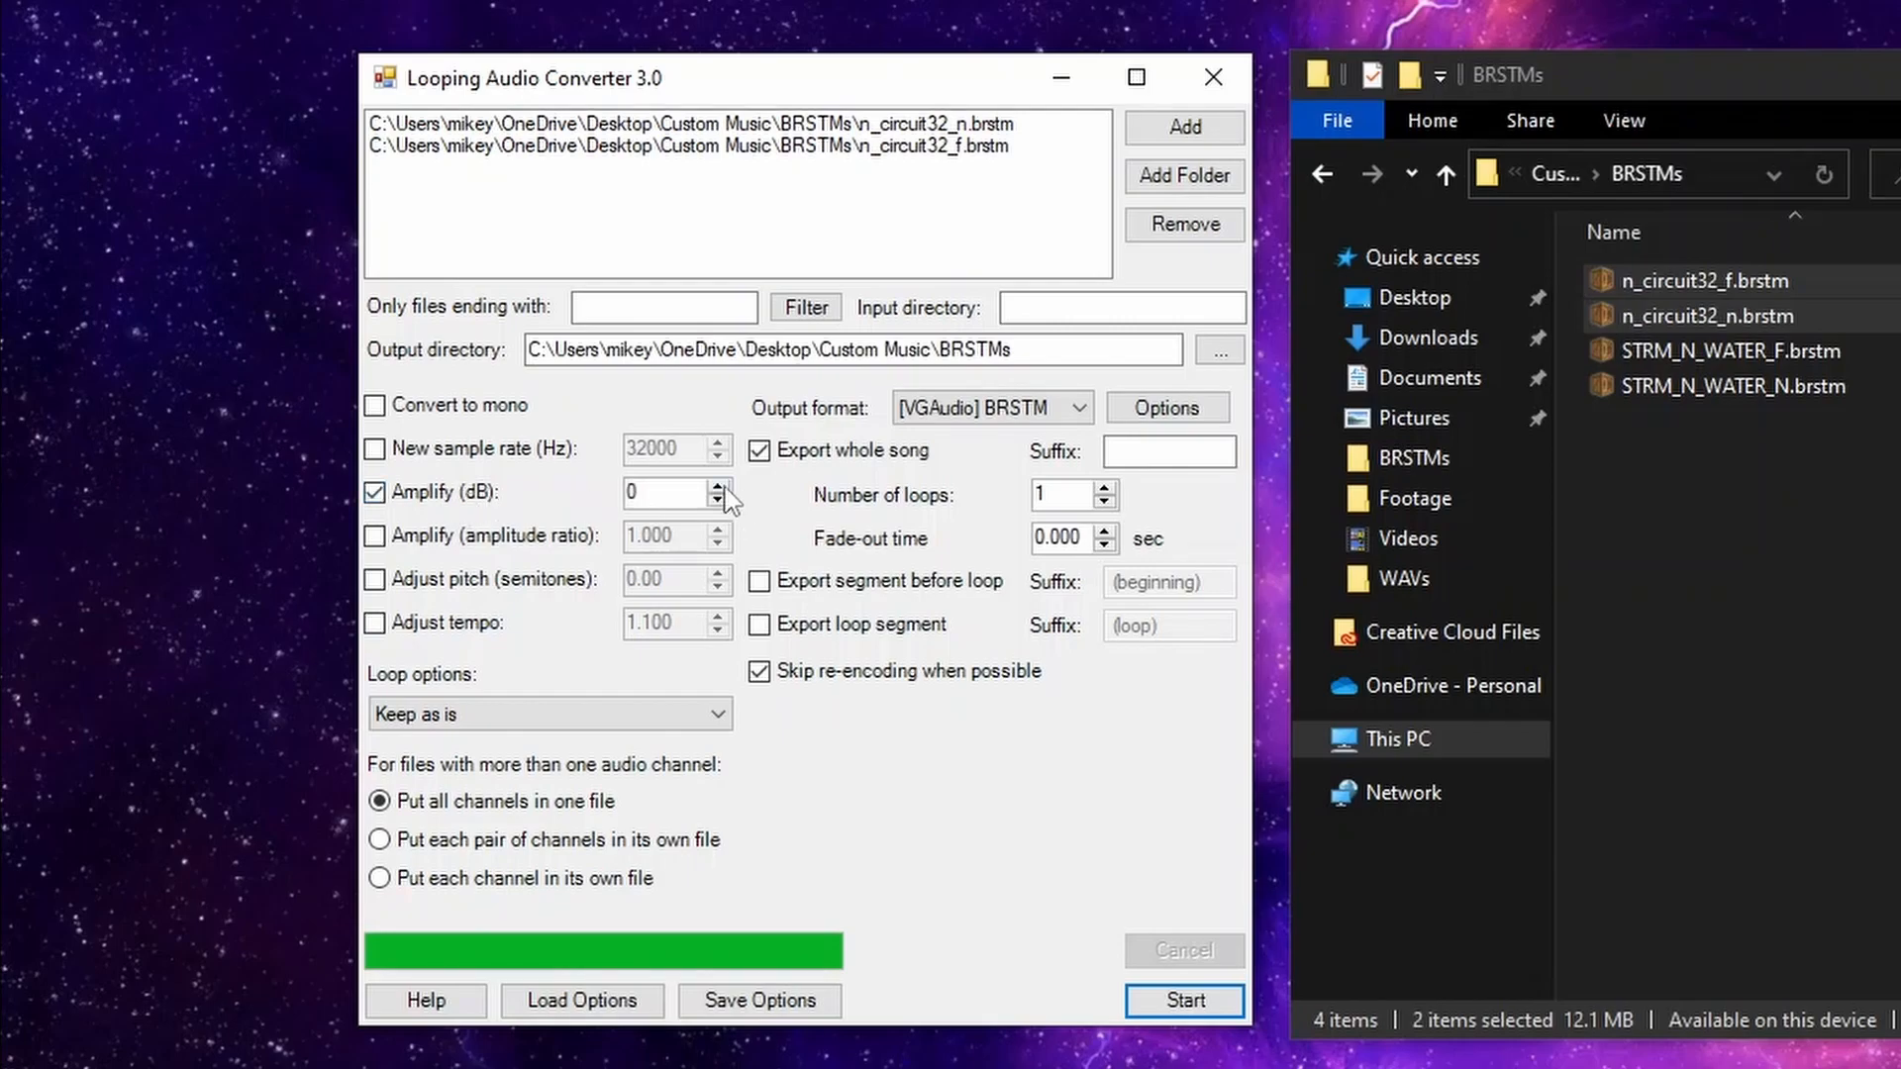
click(717, 486)
click(717, 486)
click(1156, 1002)
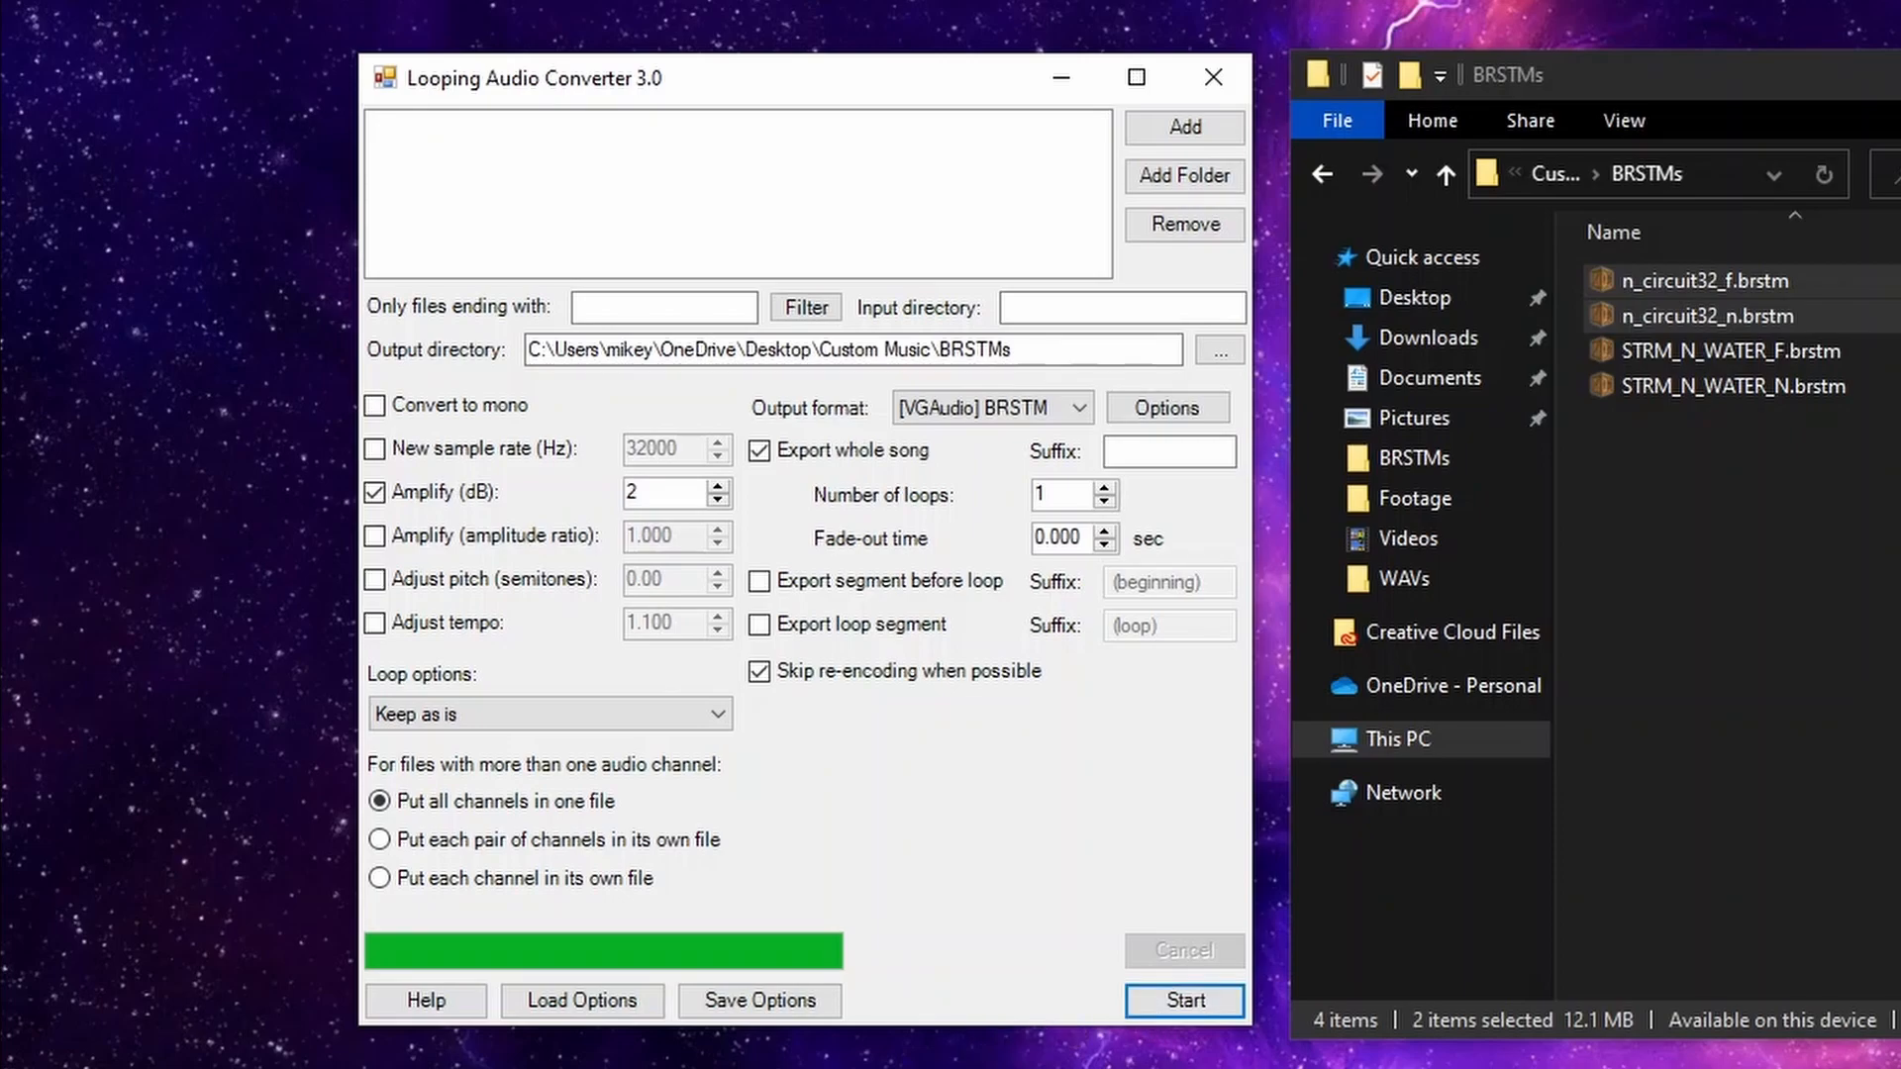
Step: Open n_circuit32_n.brstm and n_circuit32_f.brstm in separate BrawlCrate windows placed side by side
click(1864, 316)
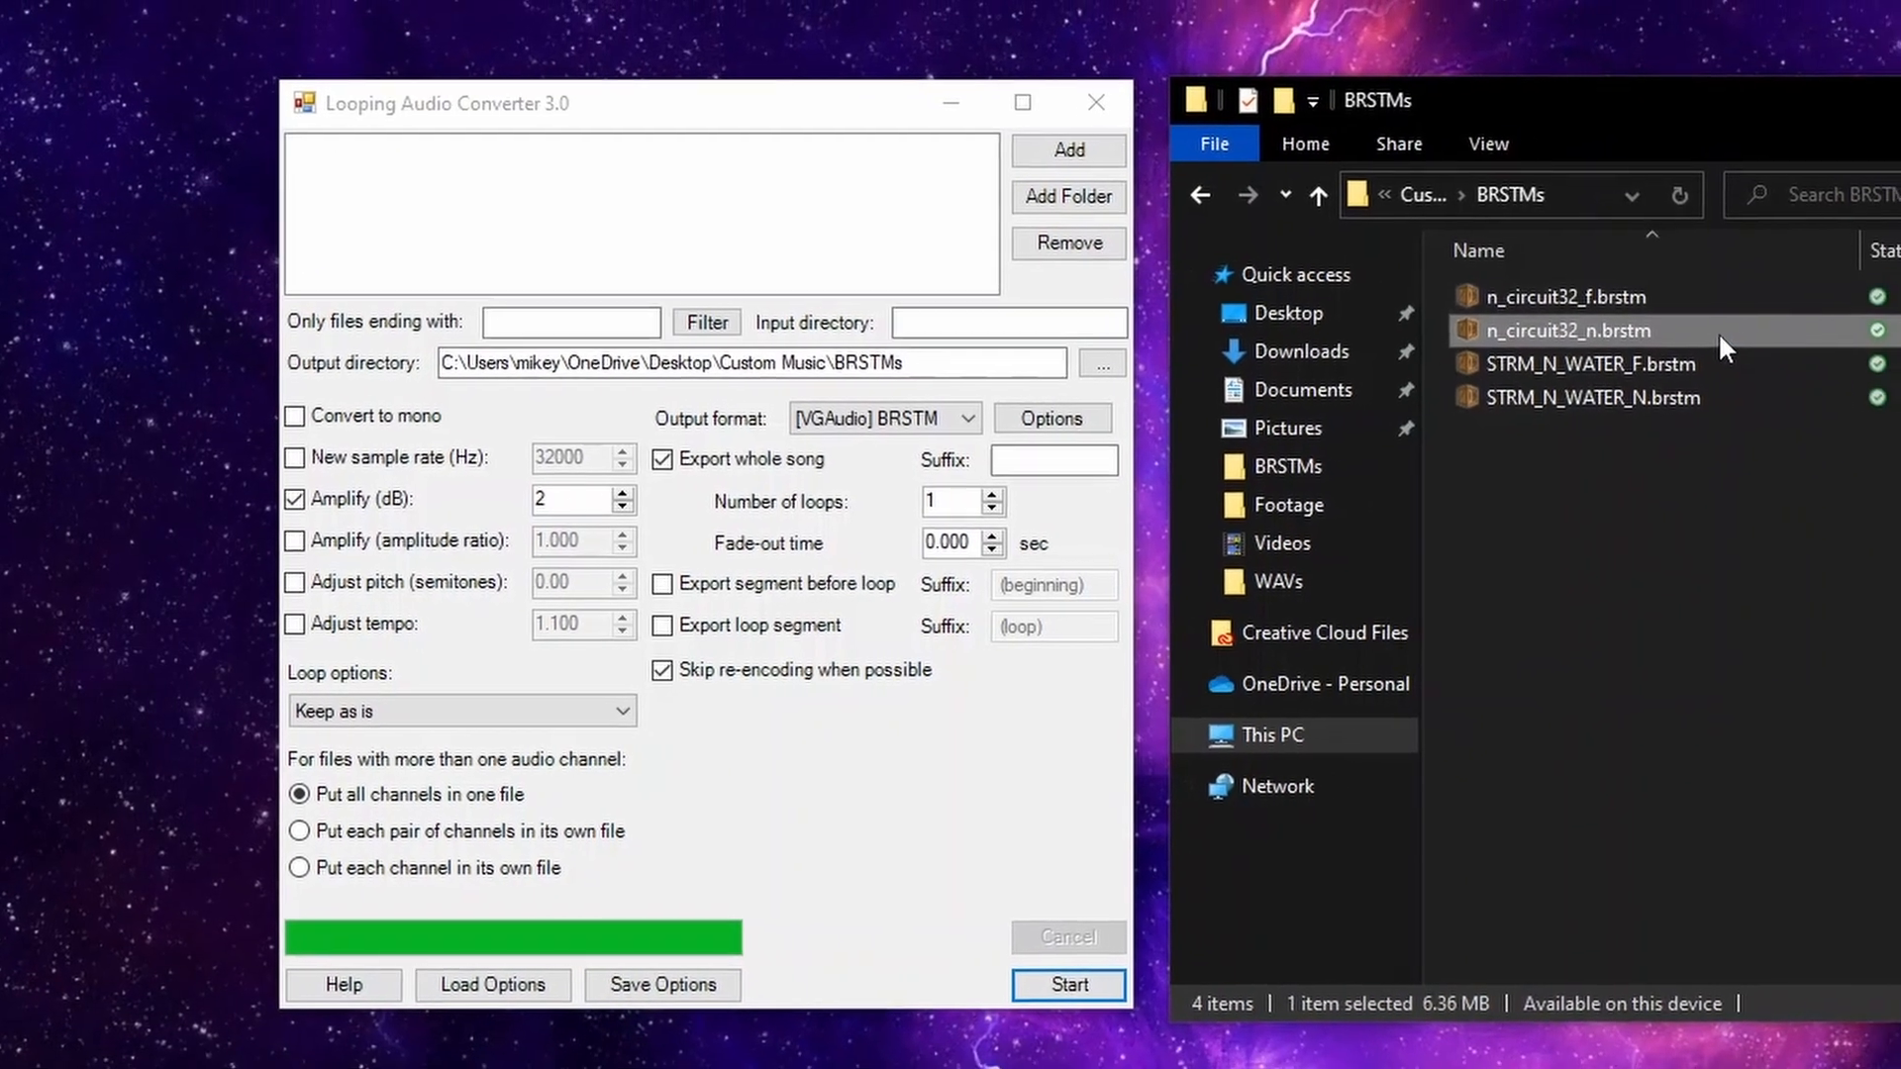
double_click(1719, 333)
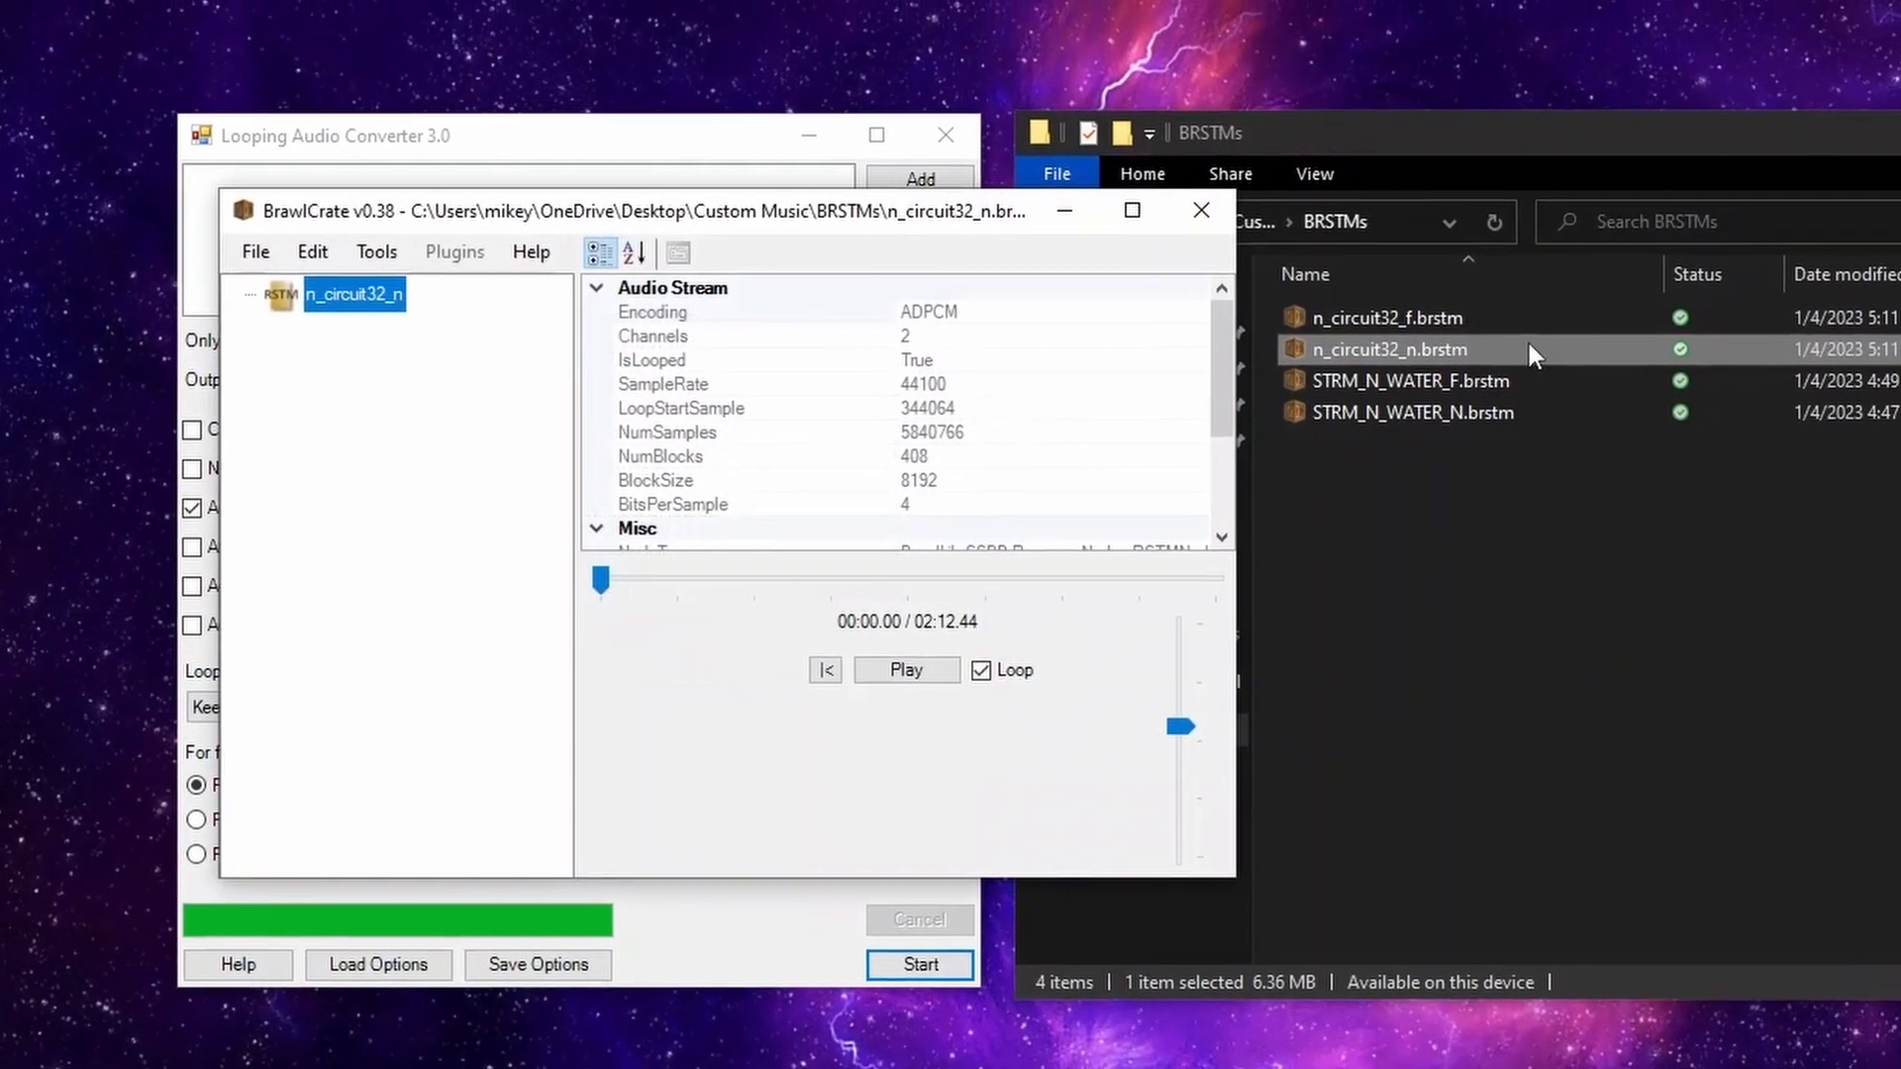
click(1721, 303)
double_click(1352, 346)
drag(426, 0, 1594, 259)
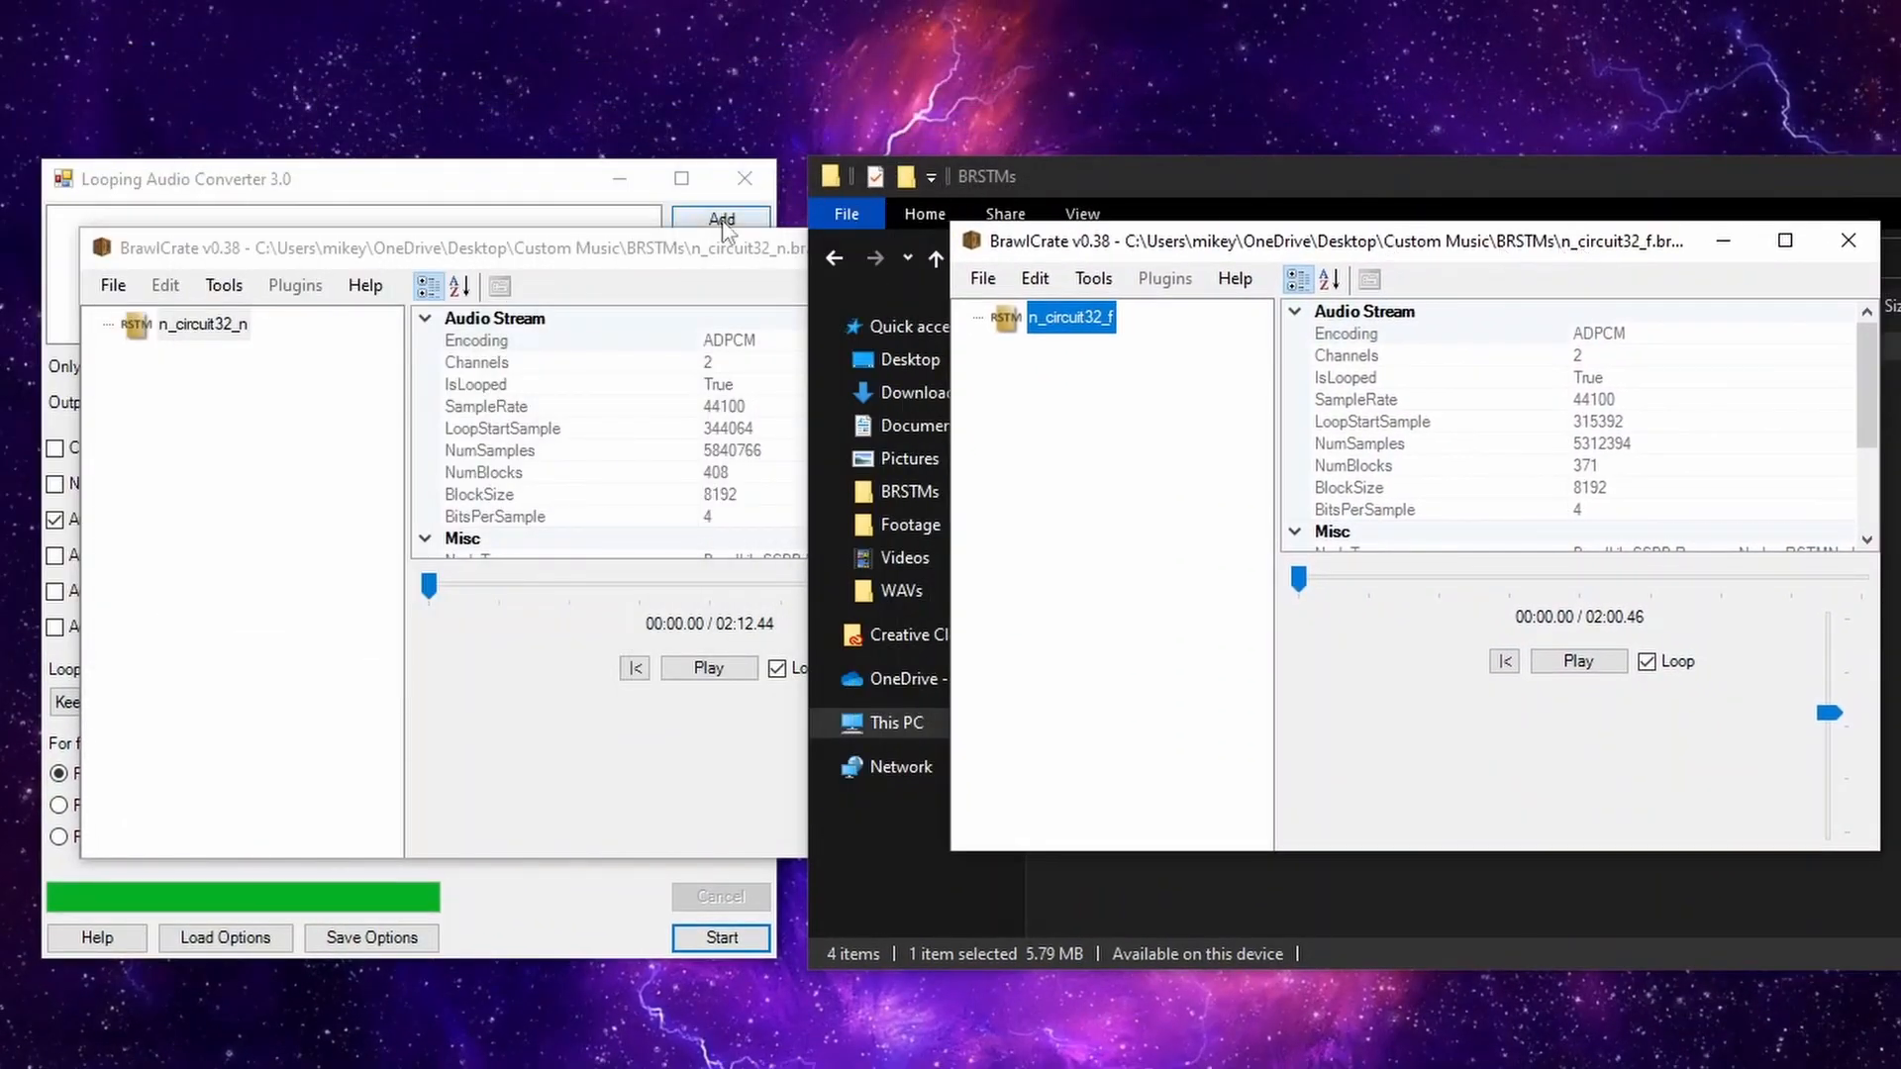
Step: Play n_circuit32_n and n_circuit32_f in turn to check their volume, stopping each playback
click(663, 249)
click(726, 668)
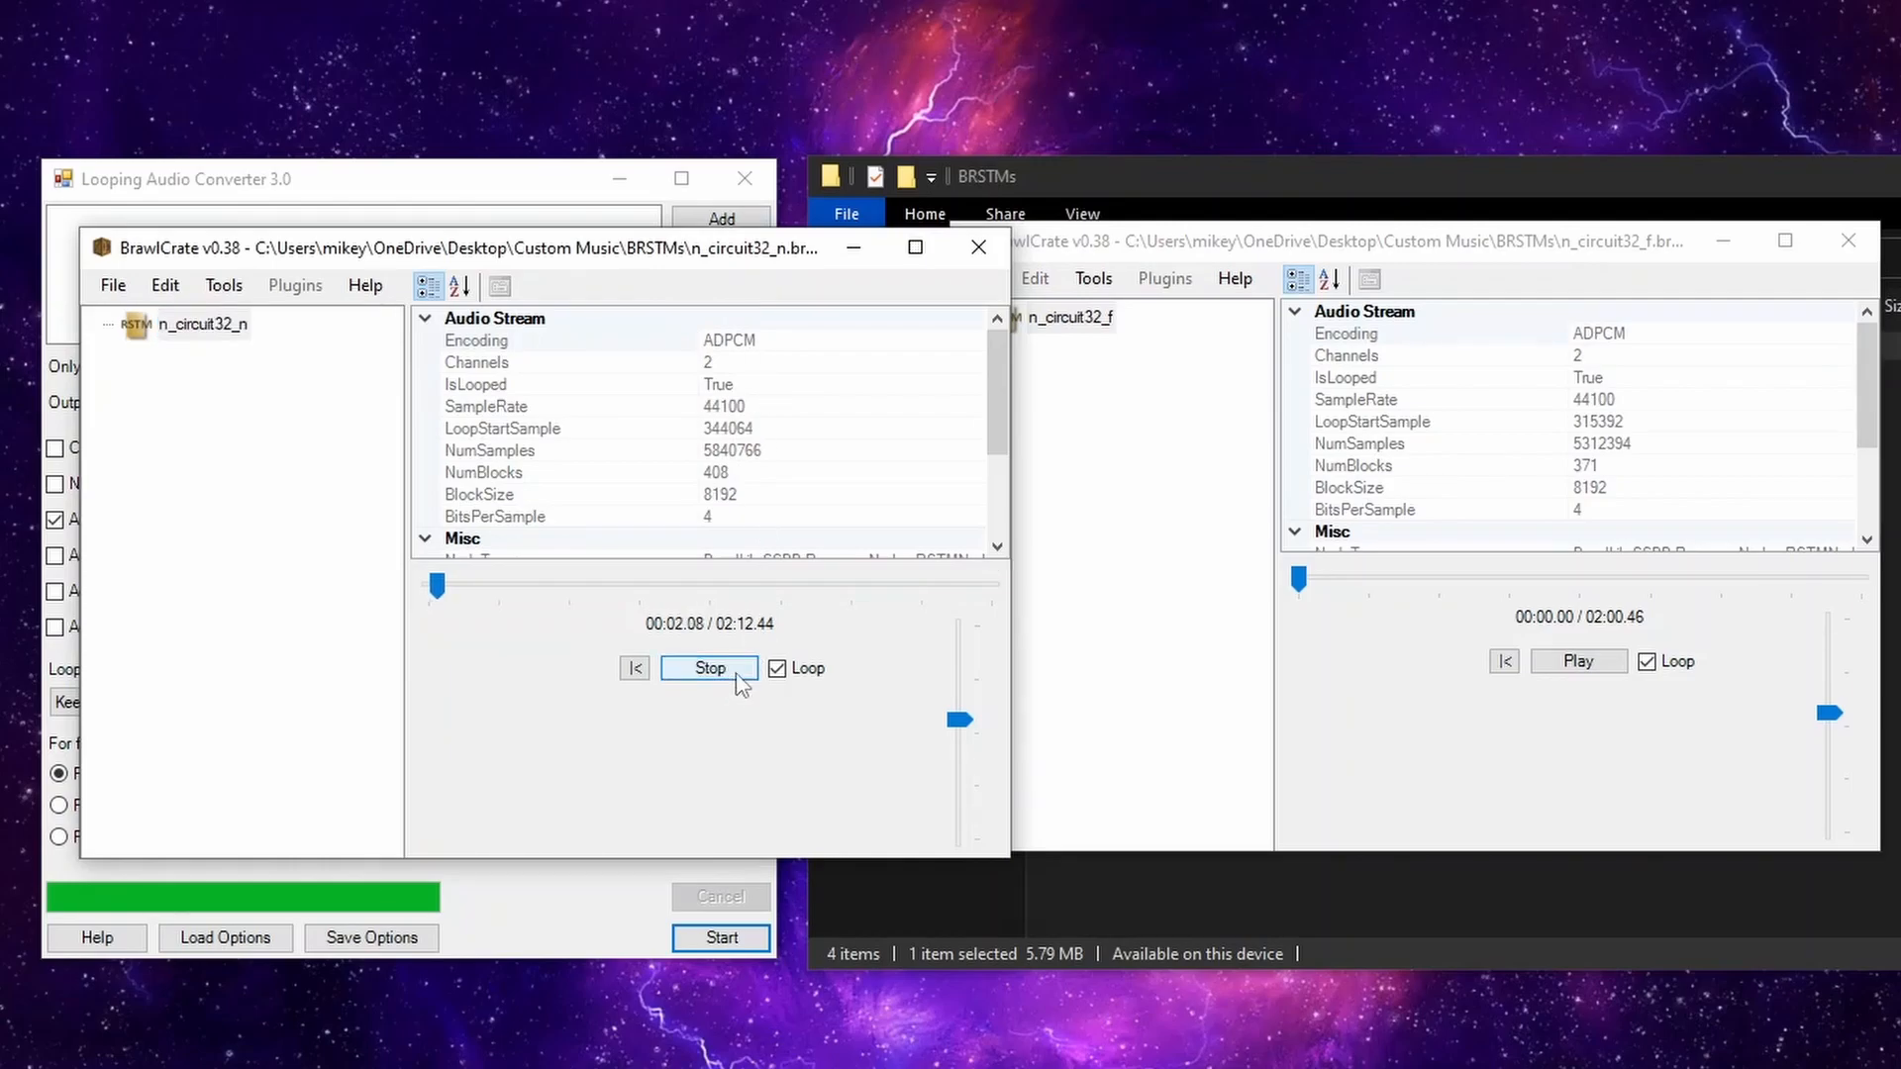
click(738, 671)
click(1572, 668)
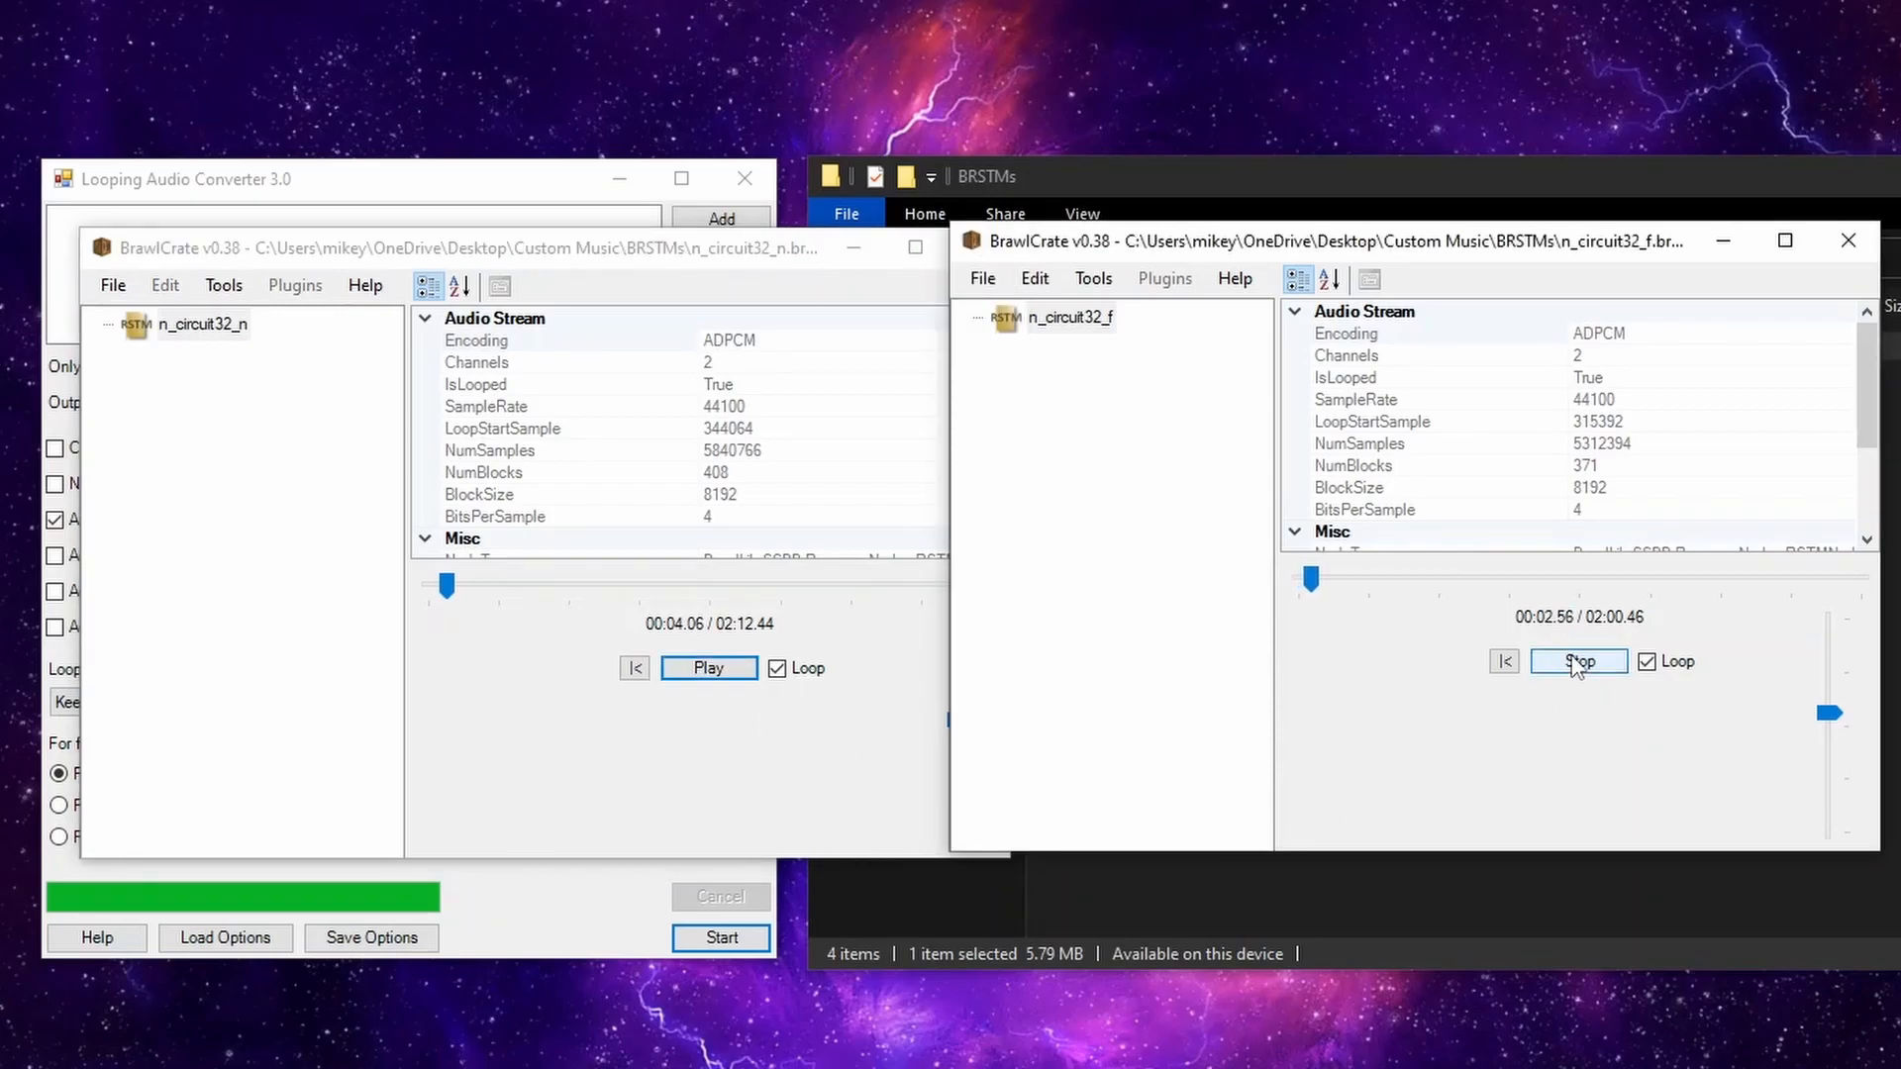
click(1578, 665)
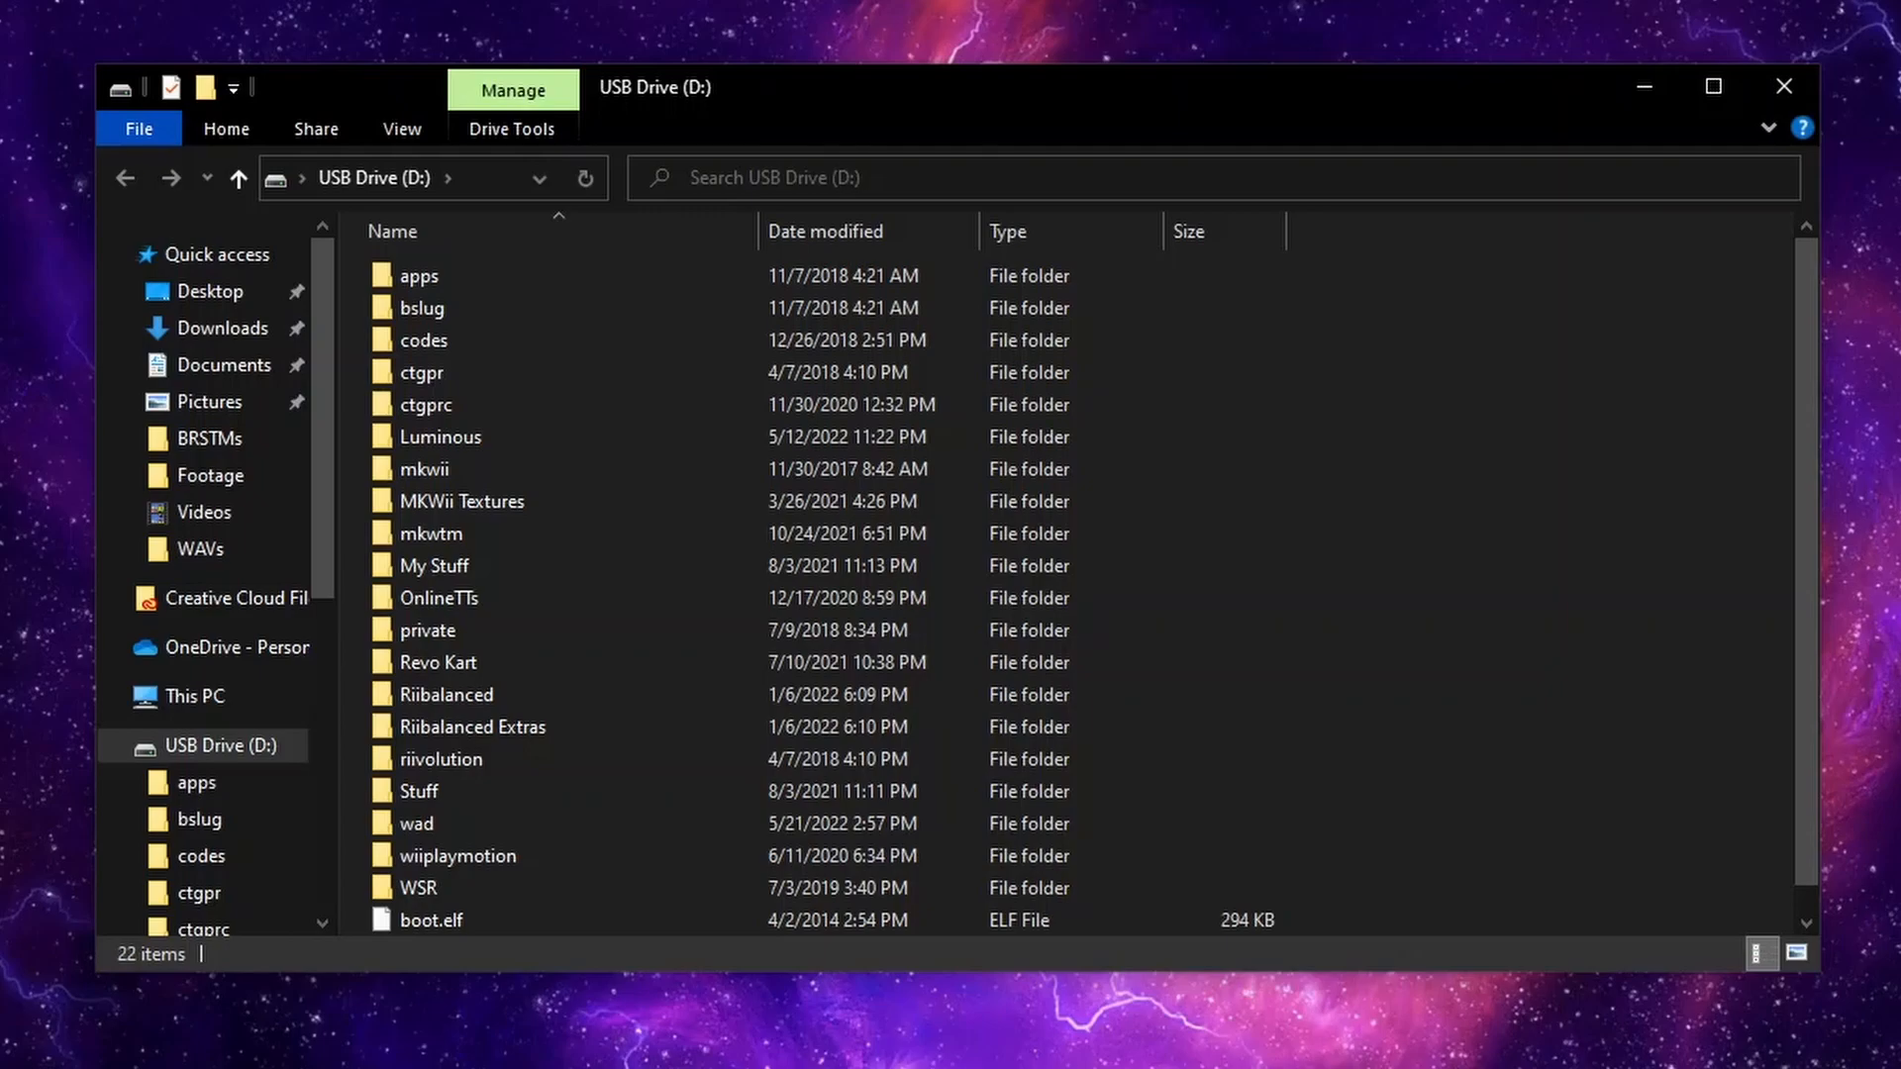
Step: Open the ctgpr folder on the USB drive in File Explorer
double_click(657, 373)
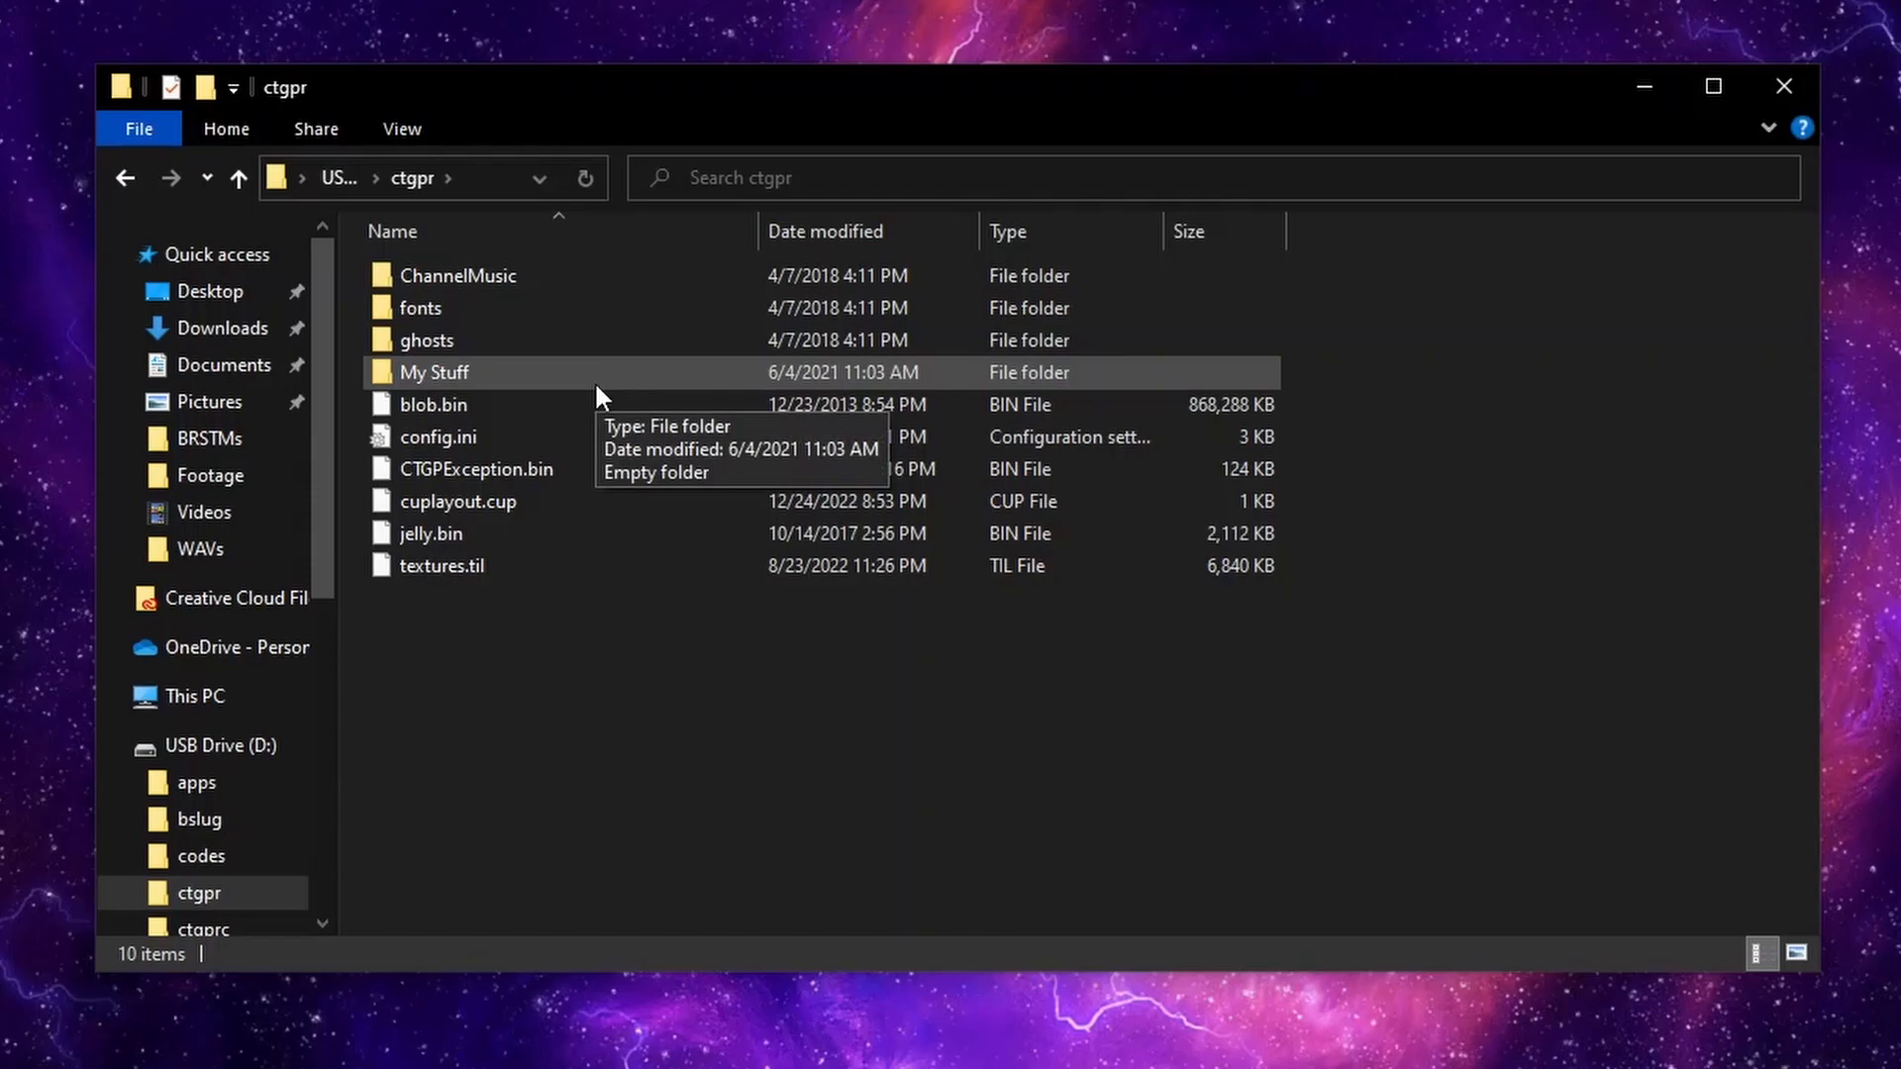
Step: Create a new folder inside ctgpr, trying the name My Stuff but leaving the default name
right_click(520, 789)
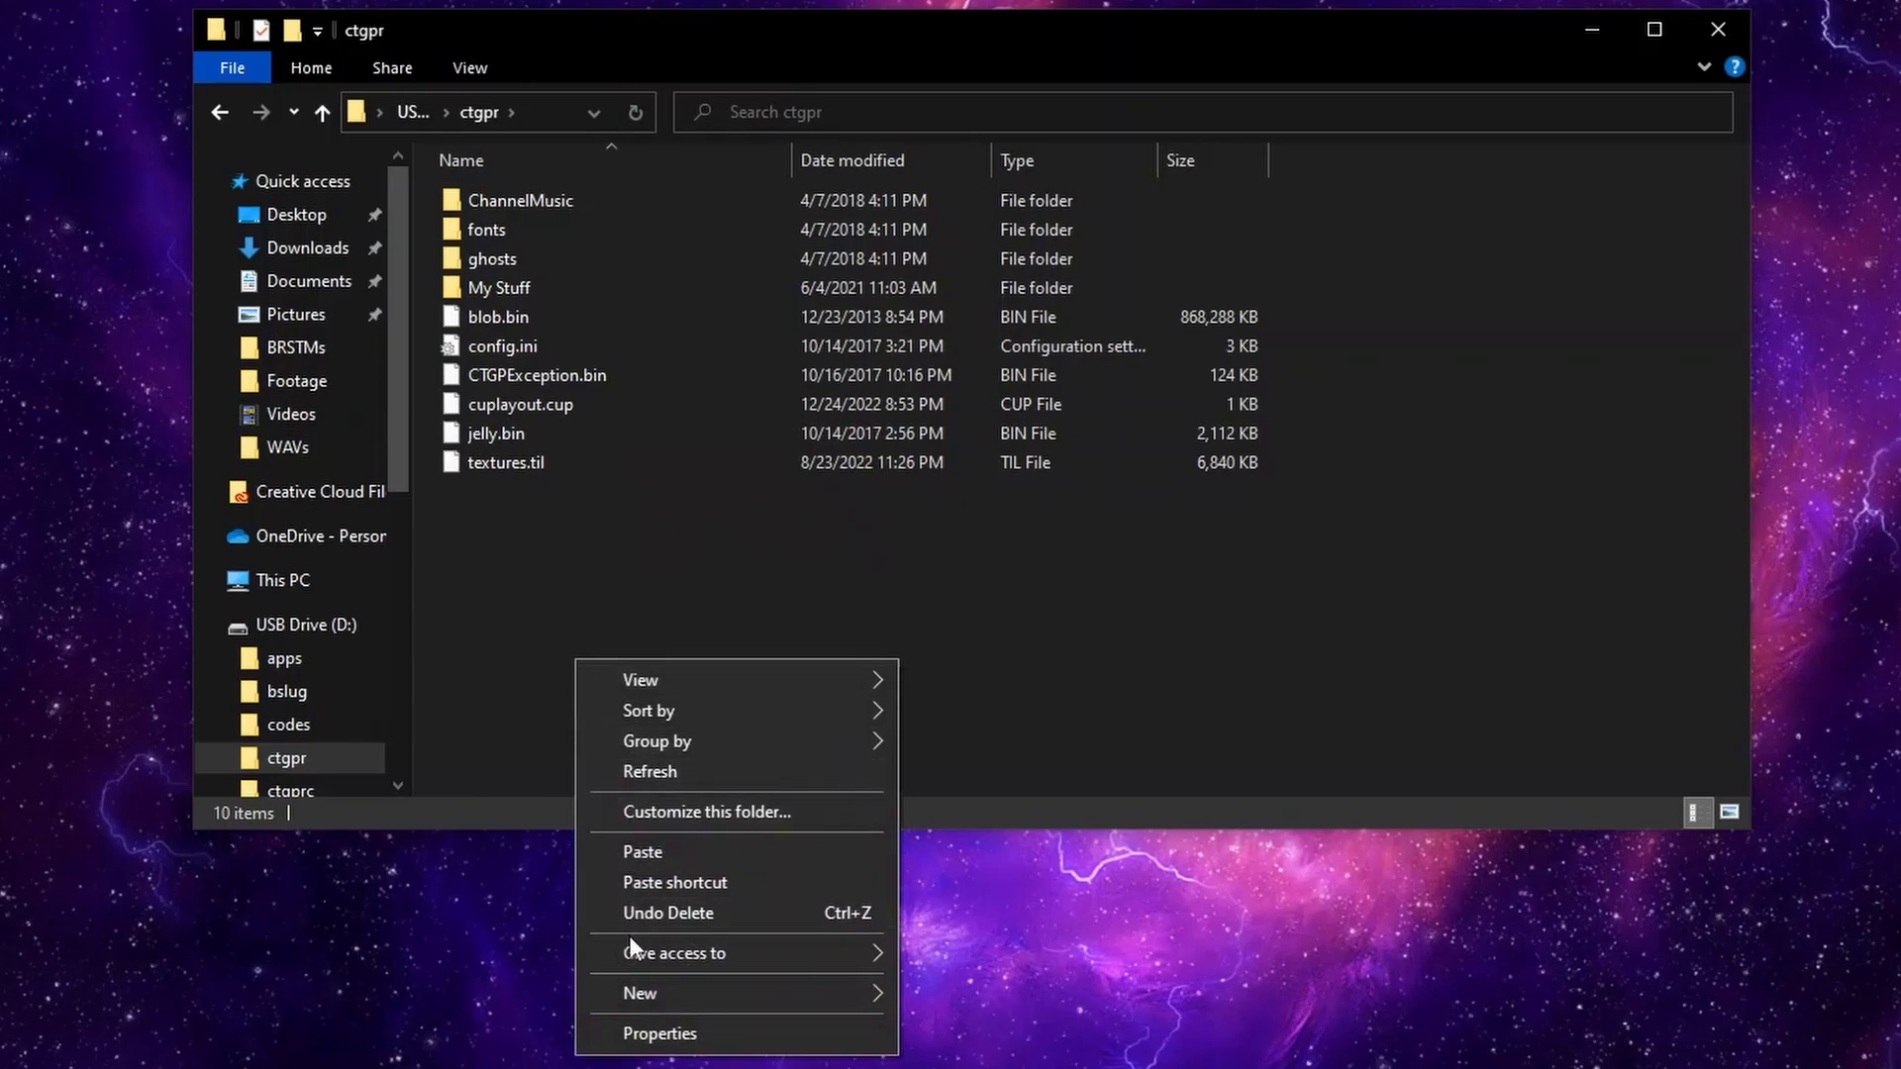
mouse_move(615, 1055)
click(1071, 675)
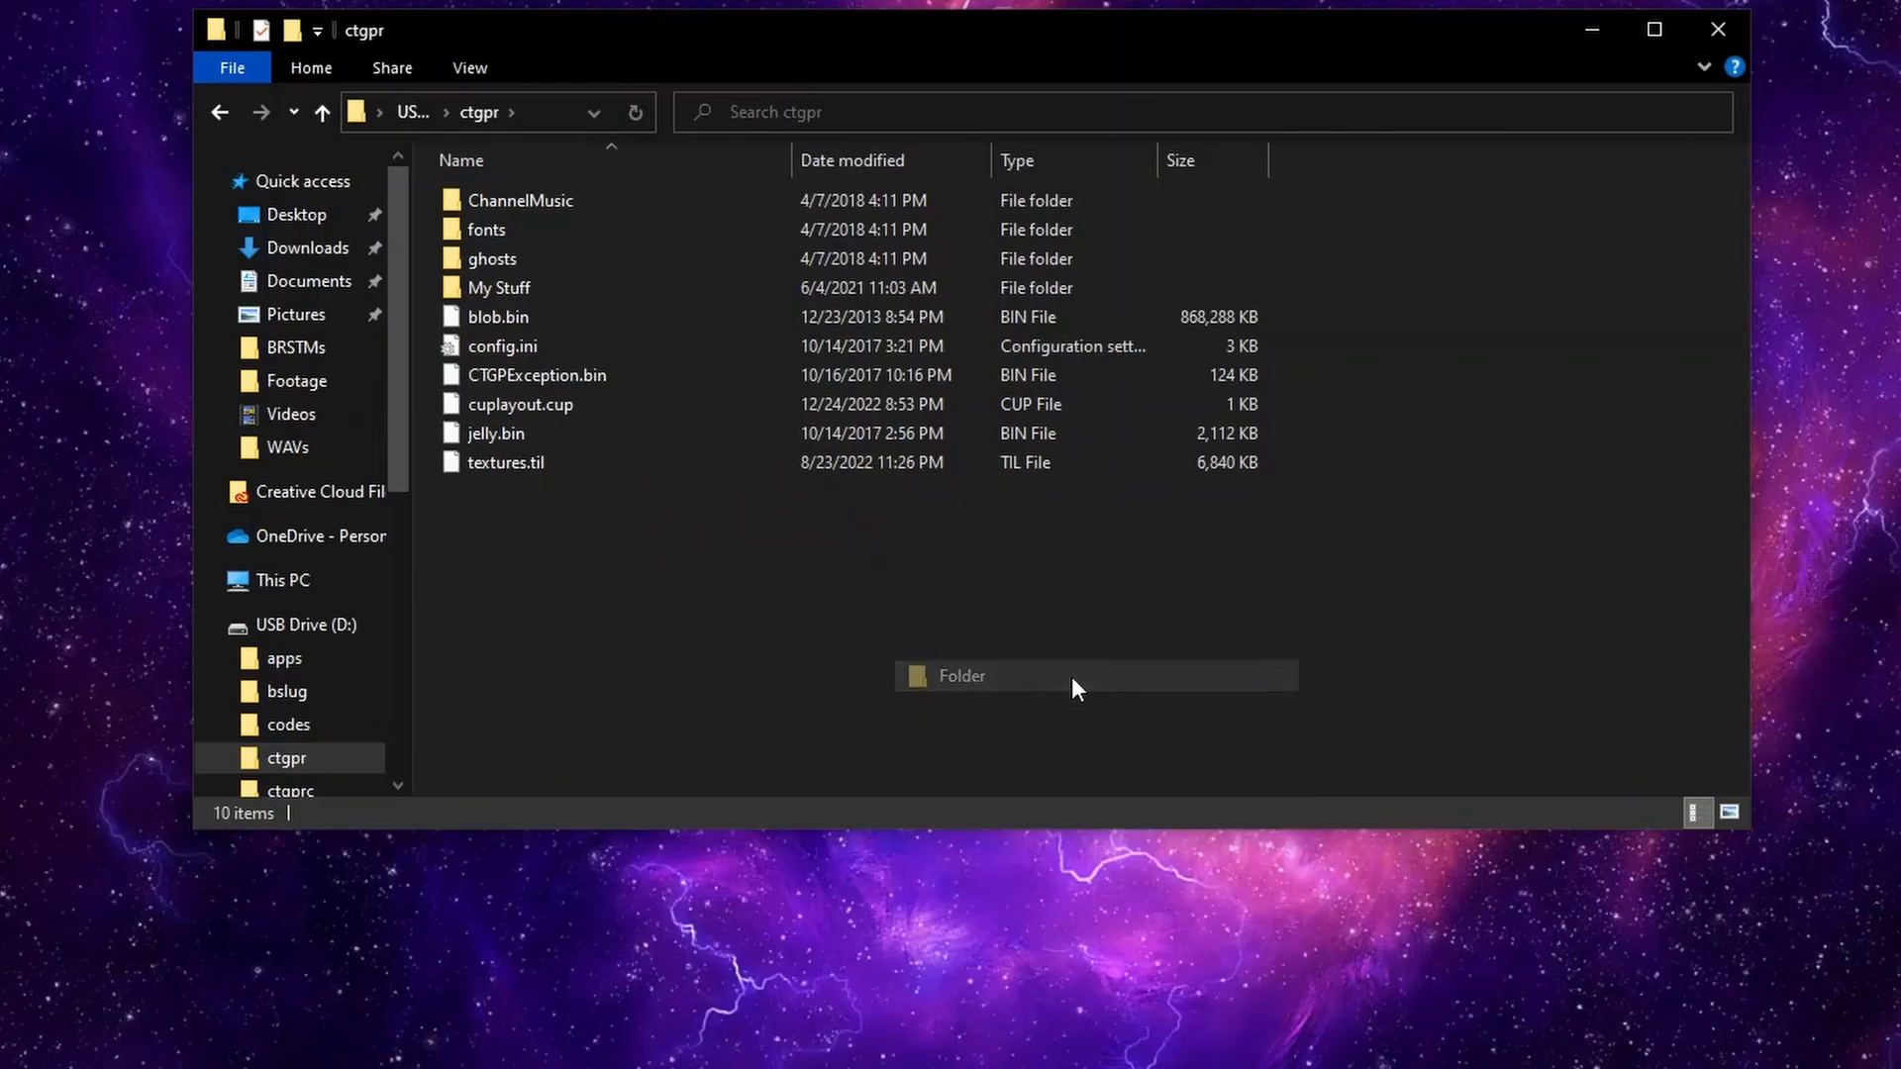
text(M)
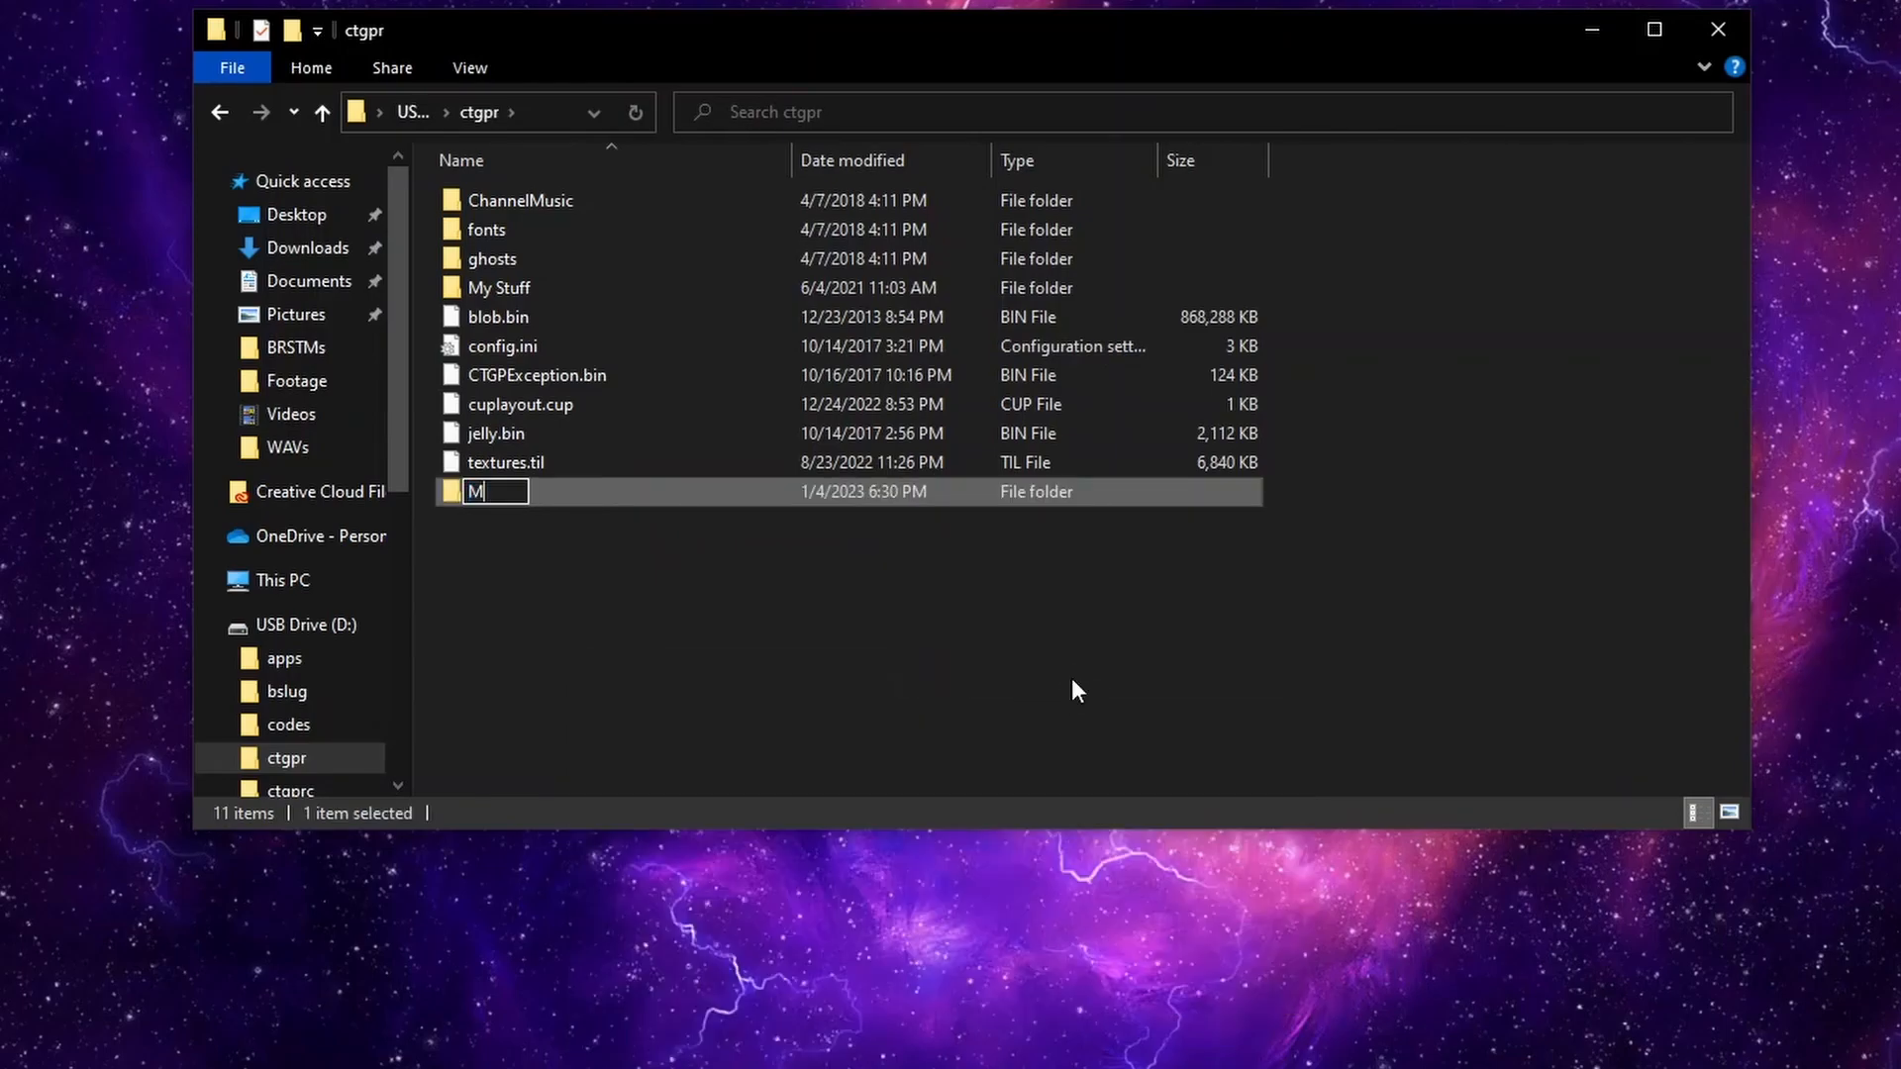
text(y Sub)
key(BackSpace)
key(BackSpace)
text(tuff)
key(BackSpace)
key(BackSpace)
key(BackSpace)
key(BackSpace)
key(BackSpace)
key(BackSpace)
key(BackSpace)
key(BackSpace)
key(Return)
Step: Permanently delete the new empty folder from ctgpr
right_click(719, 488)
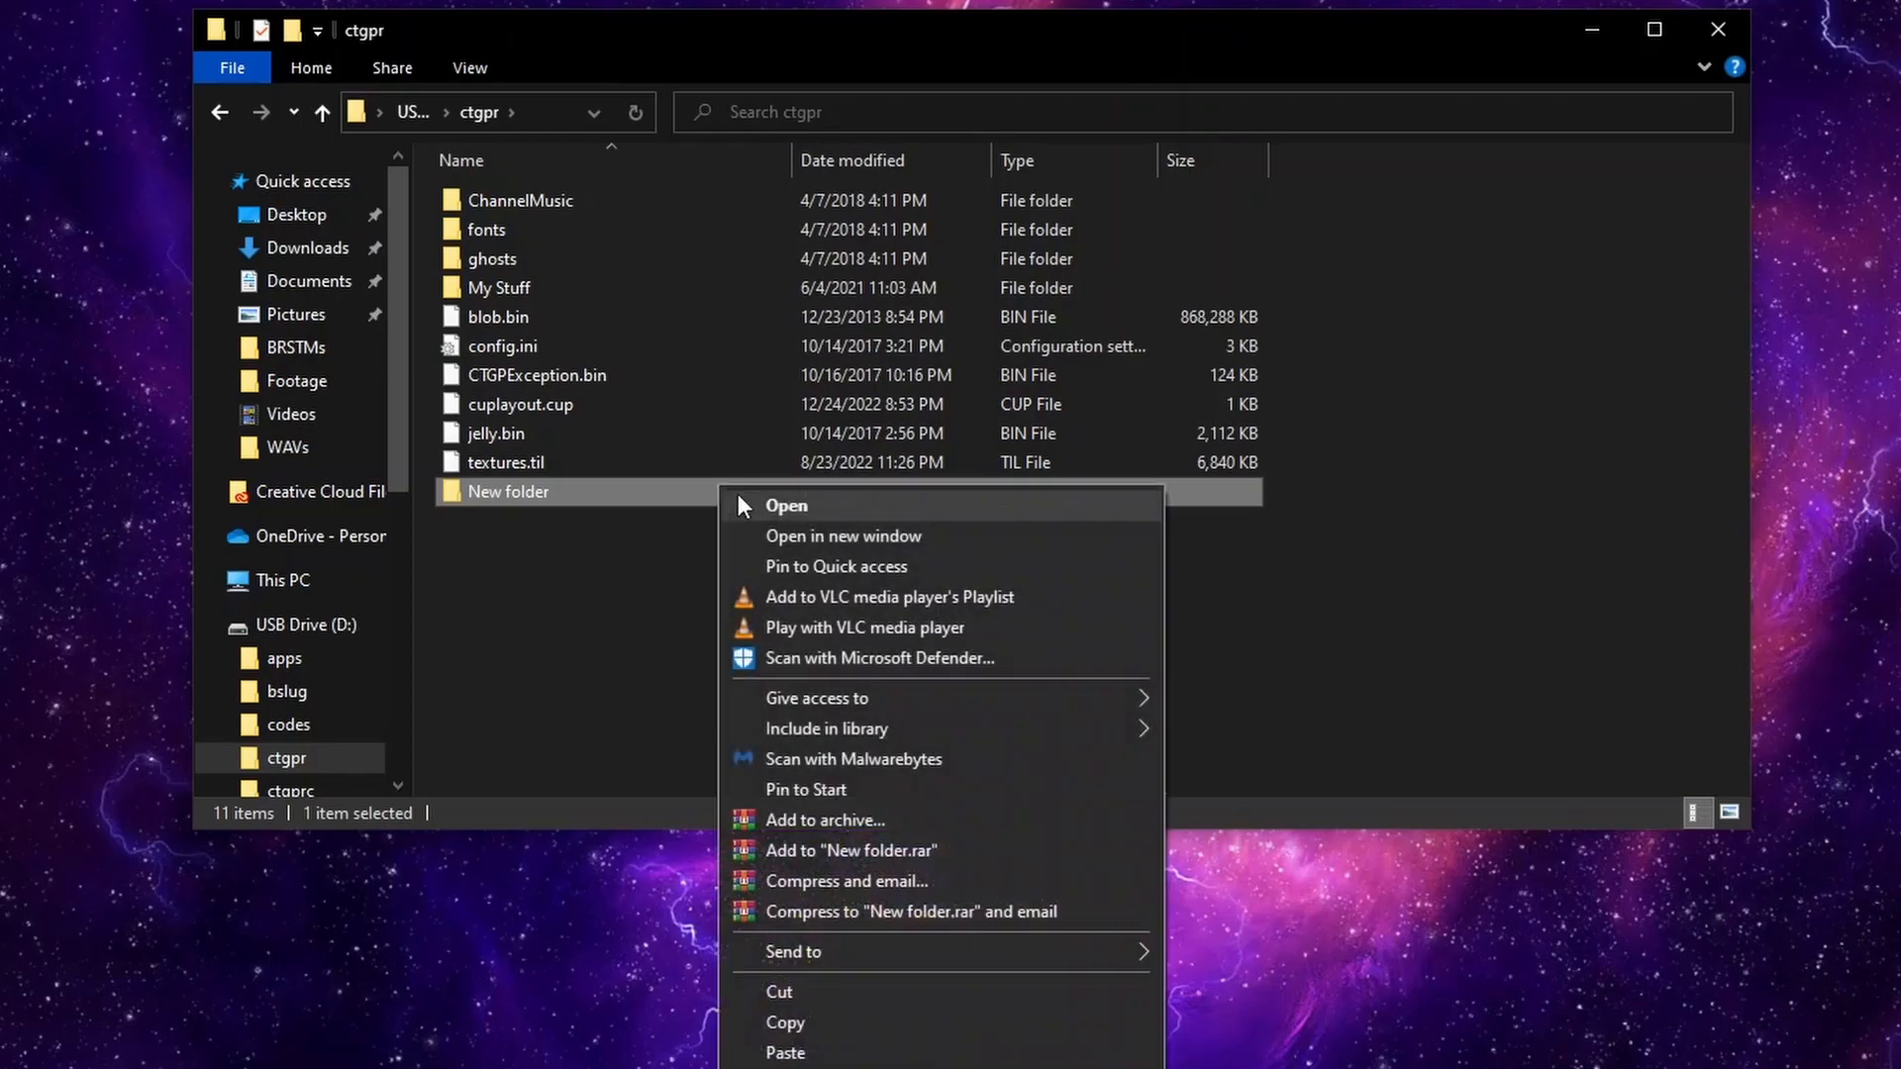
click(758, 1068)
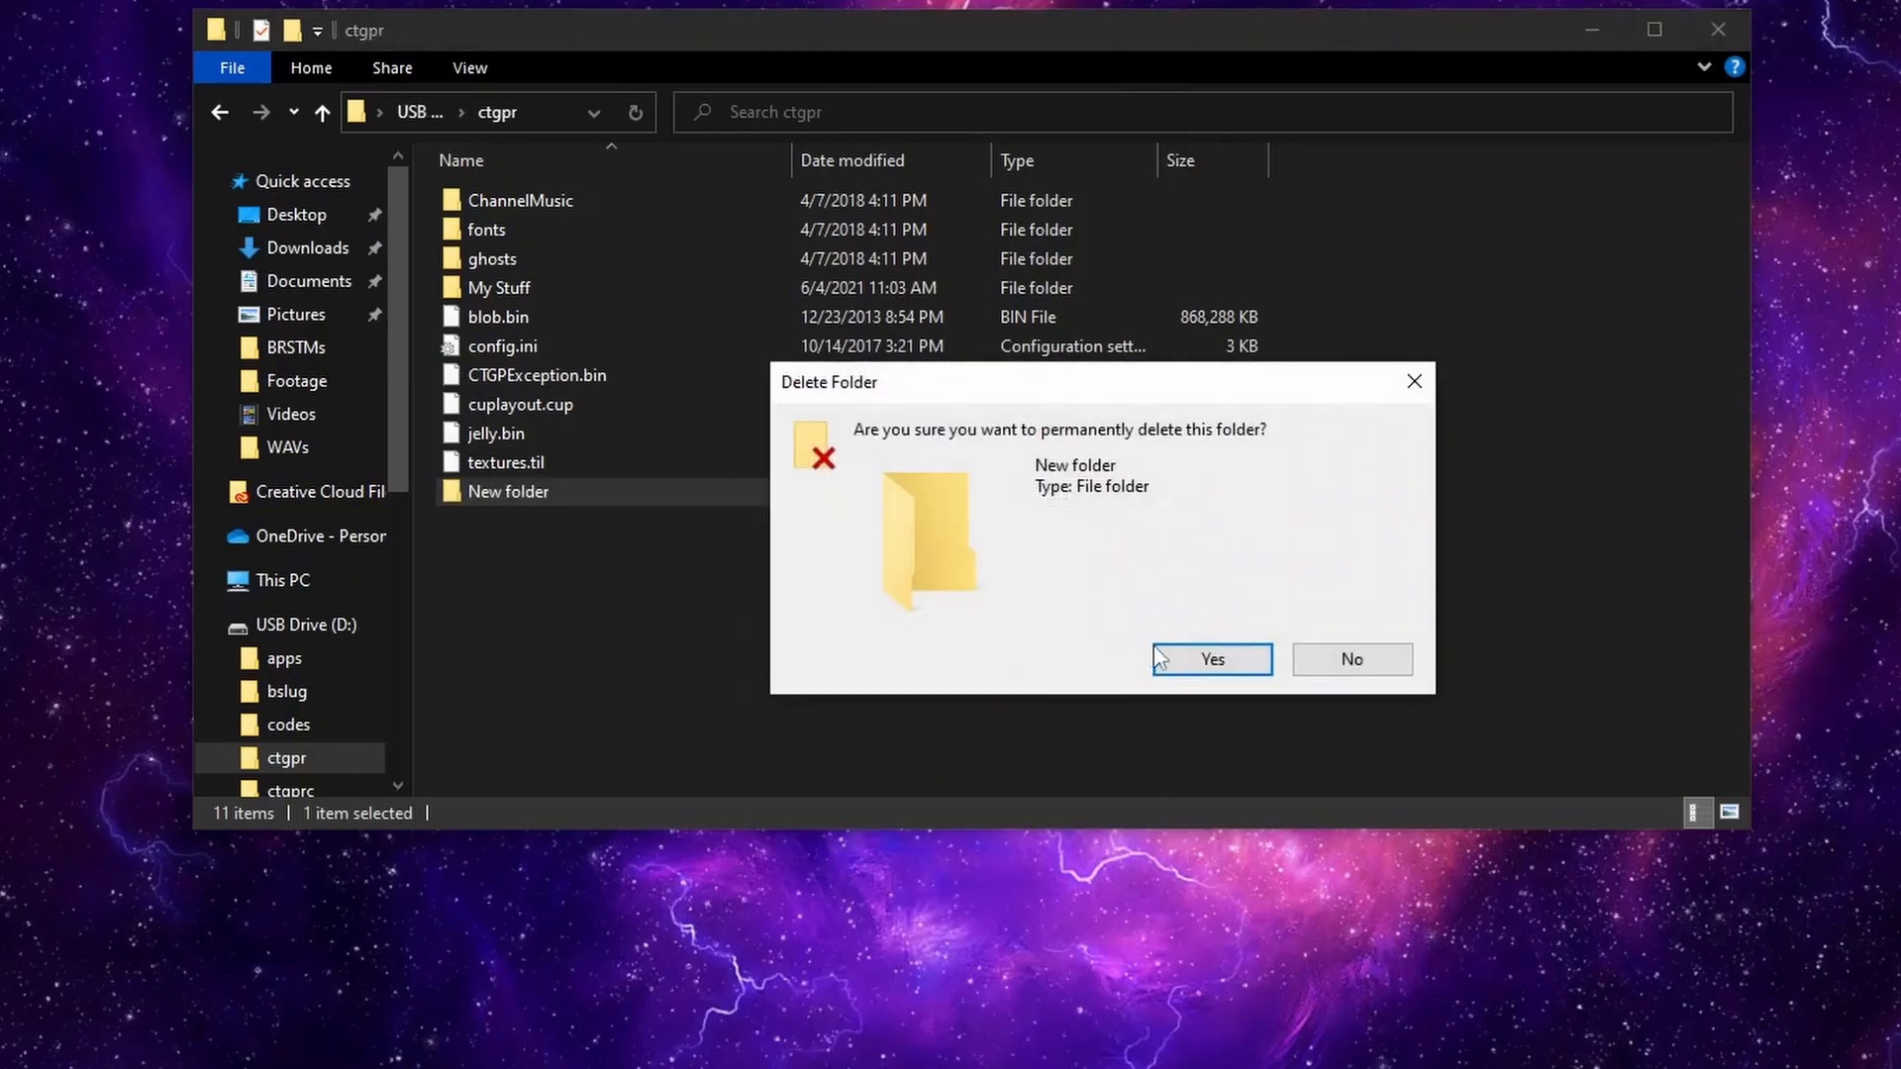
click(1185, 658)
Step: Copy the four BRSTM files from the BRSTMs folder into ctgpr's My Stuff folder and eject the USB drive
double_click(609, 287)
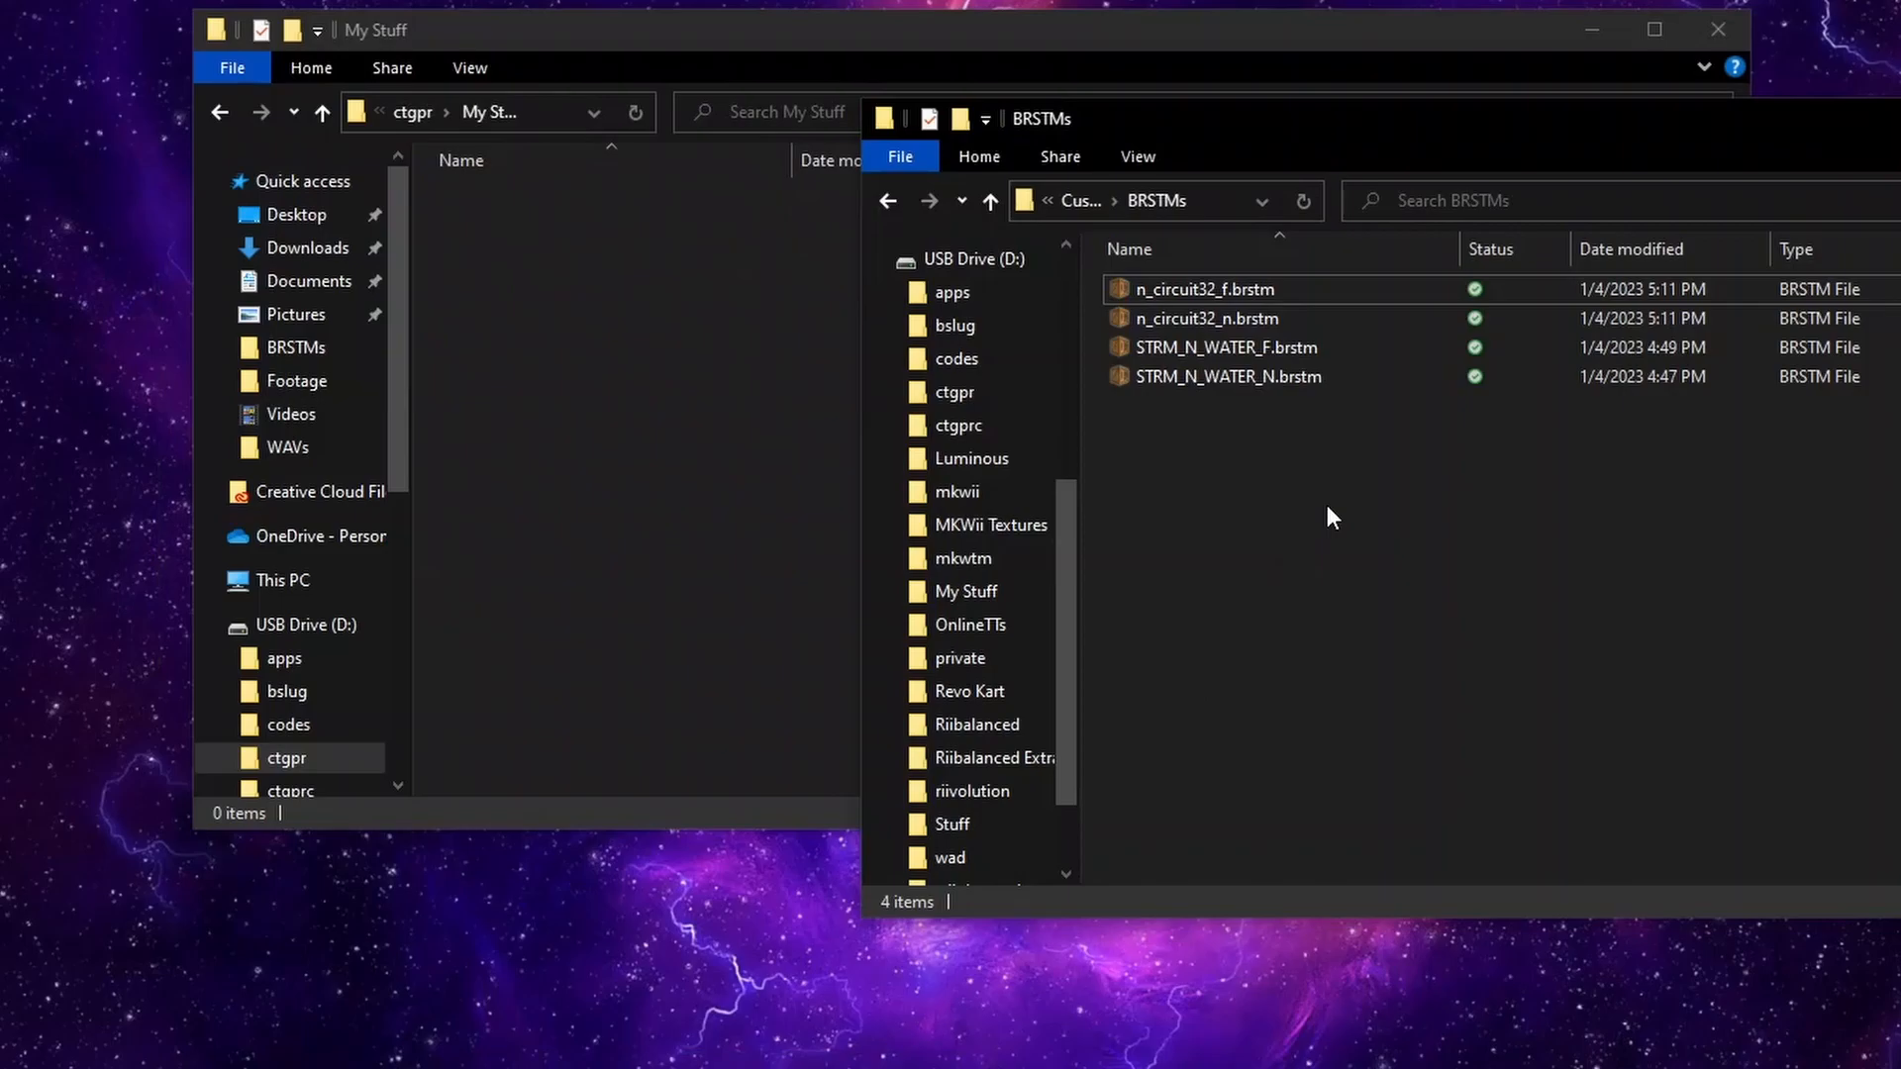
drag(1327, 504, 704, 462)
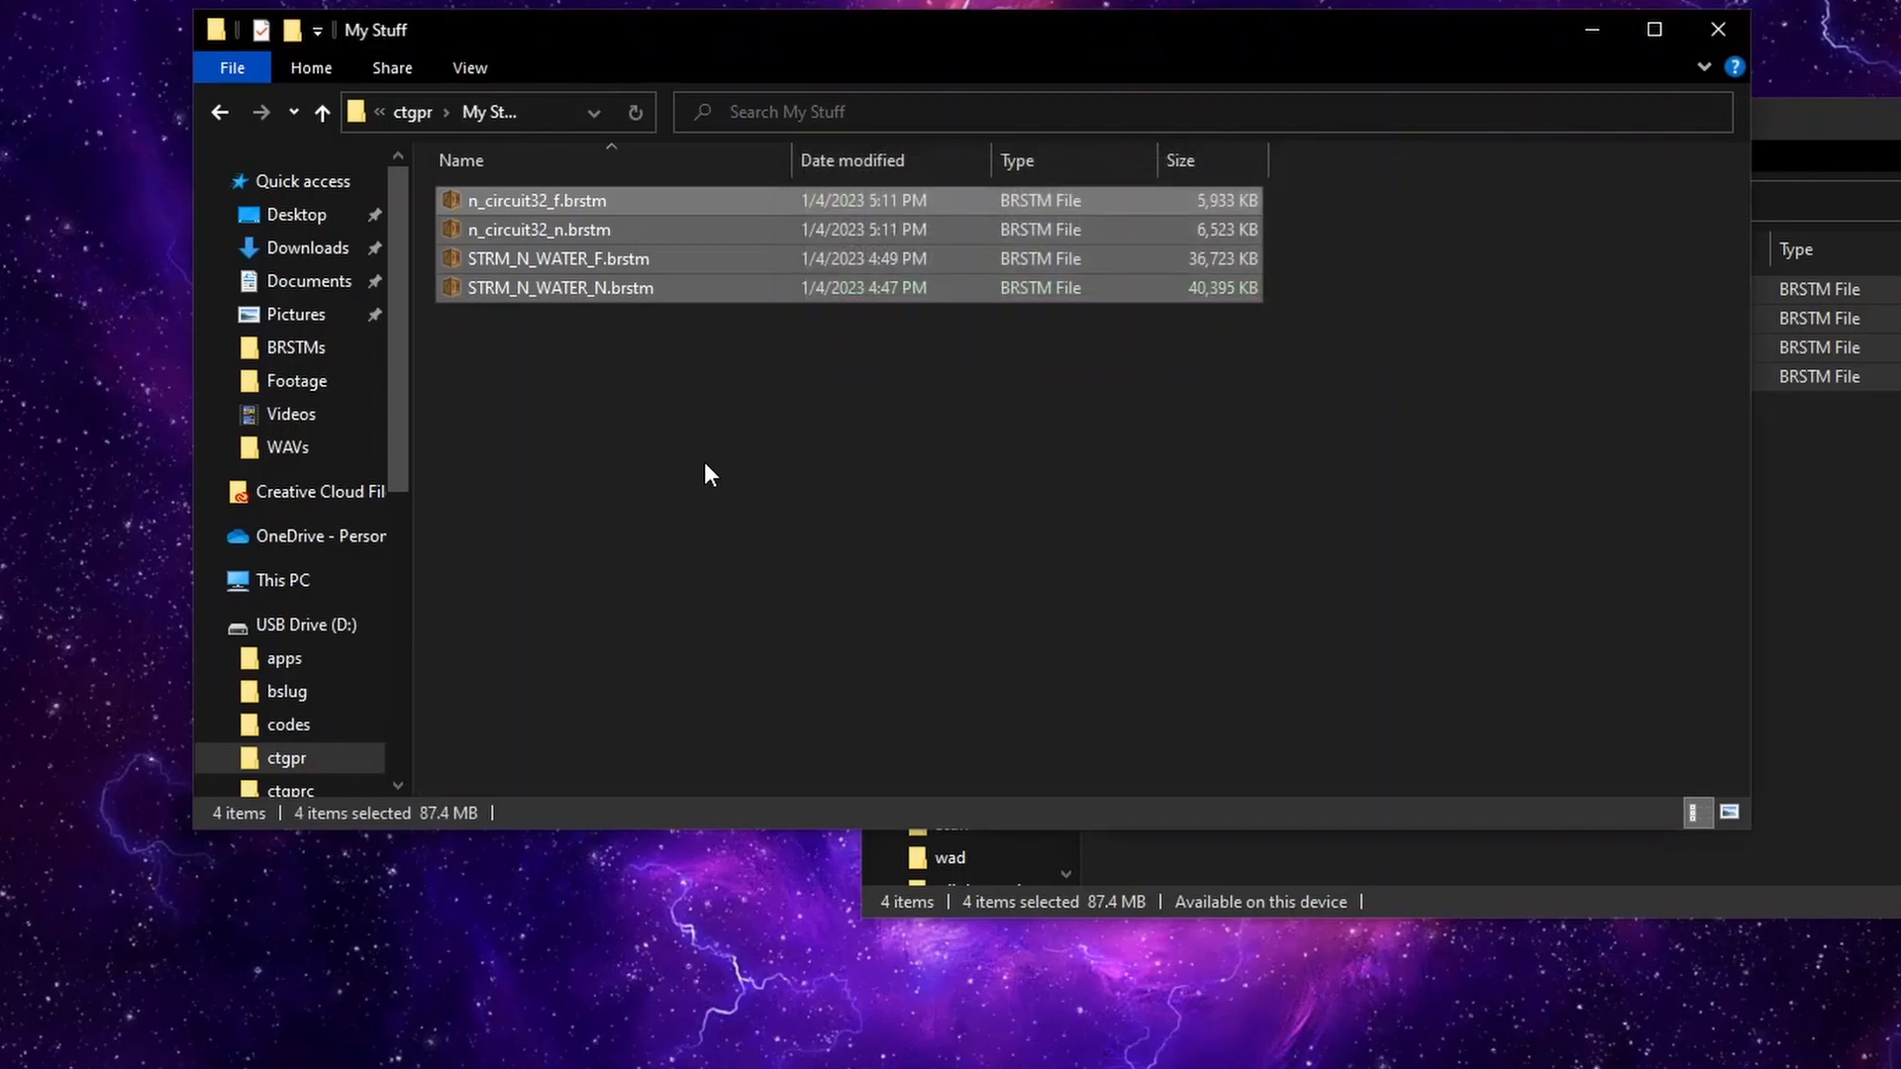
click(705, 465)
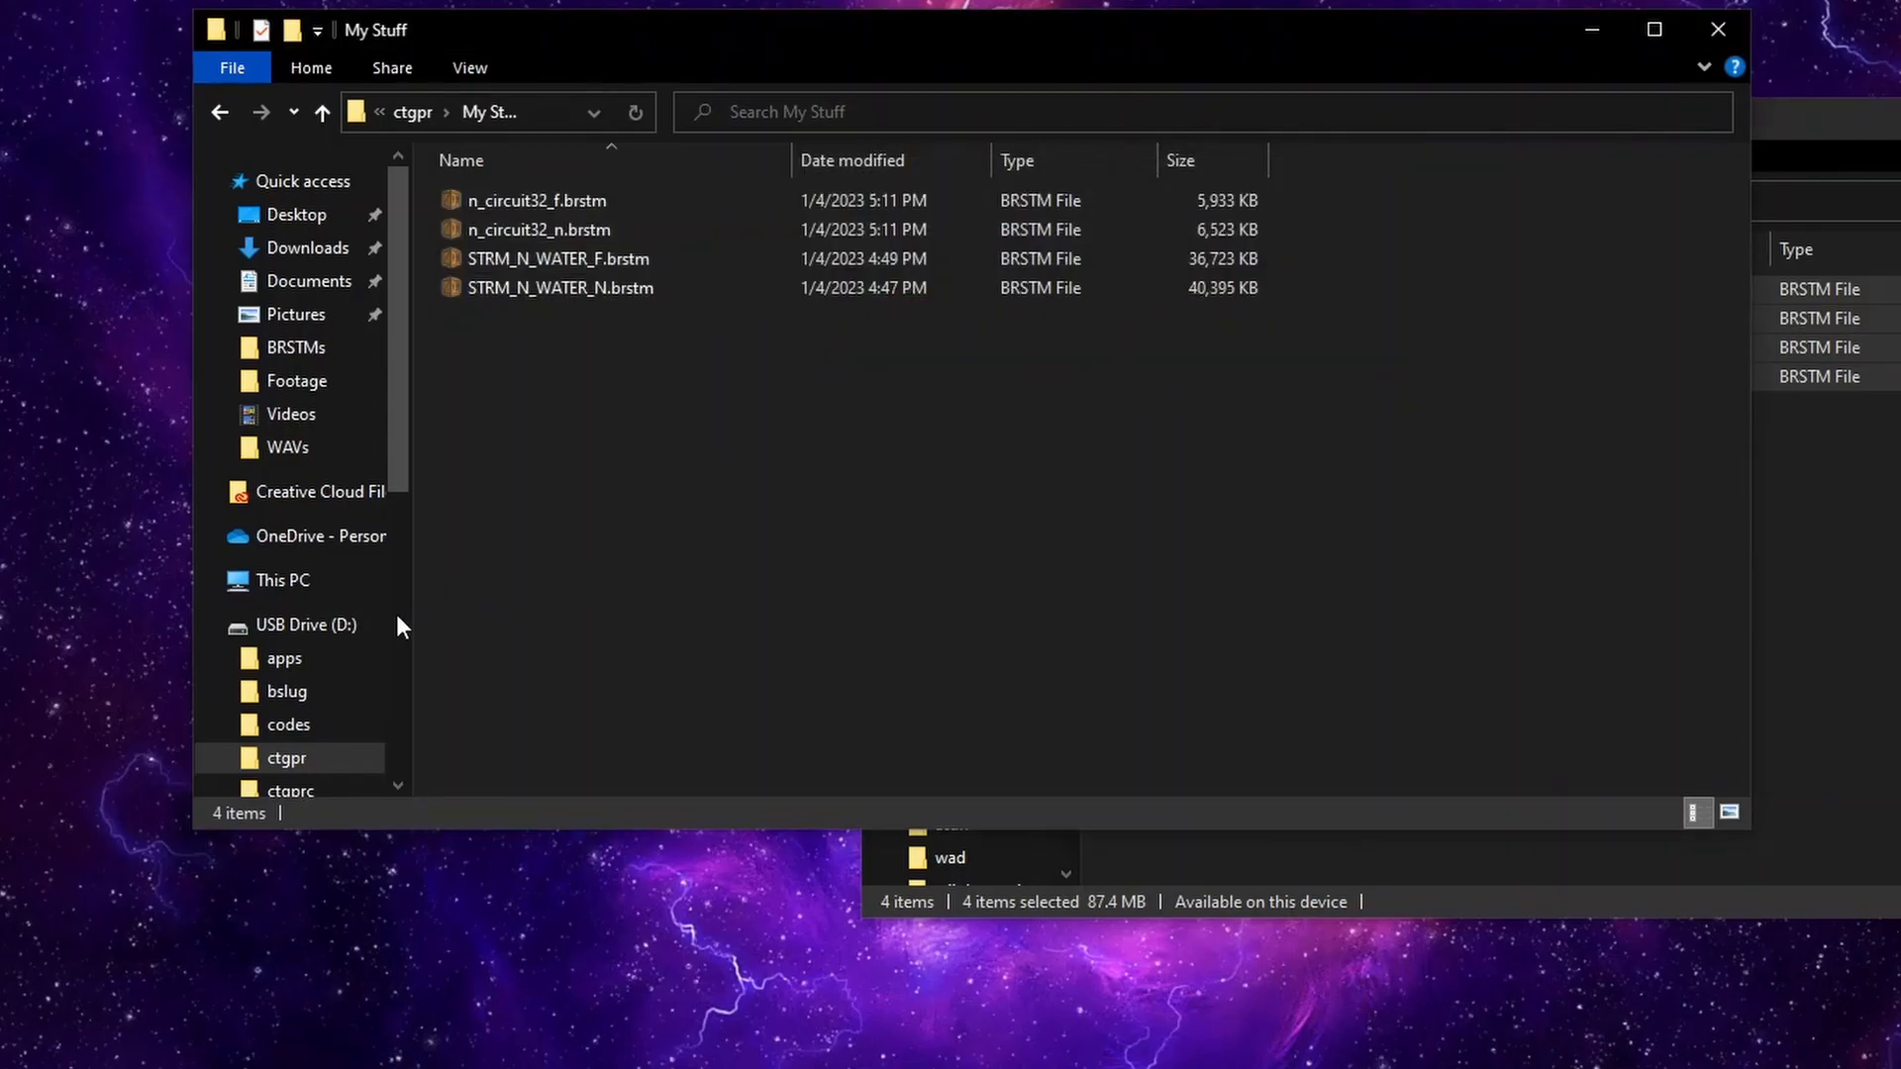
right_click(314, 627)
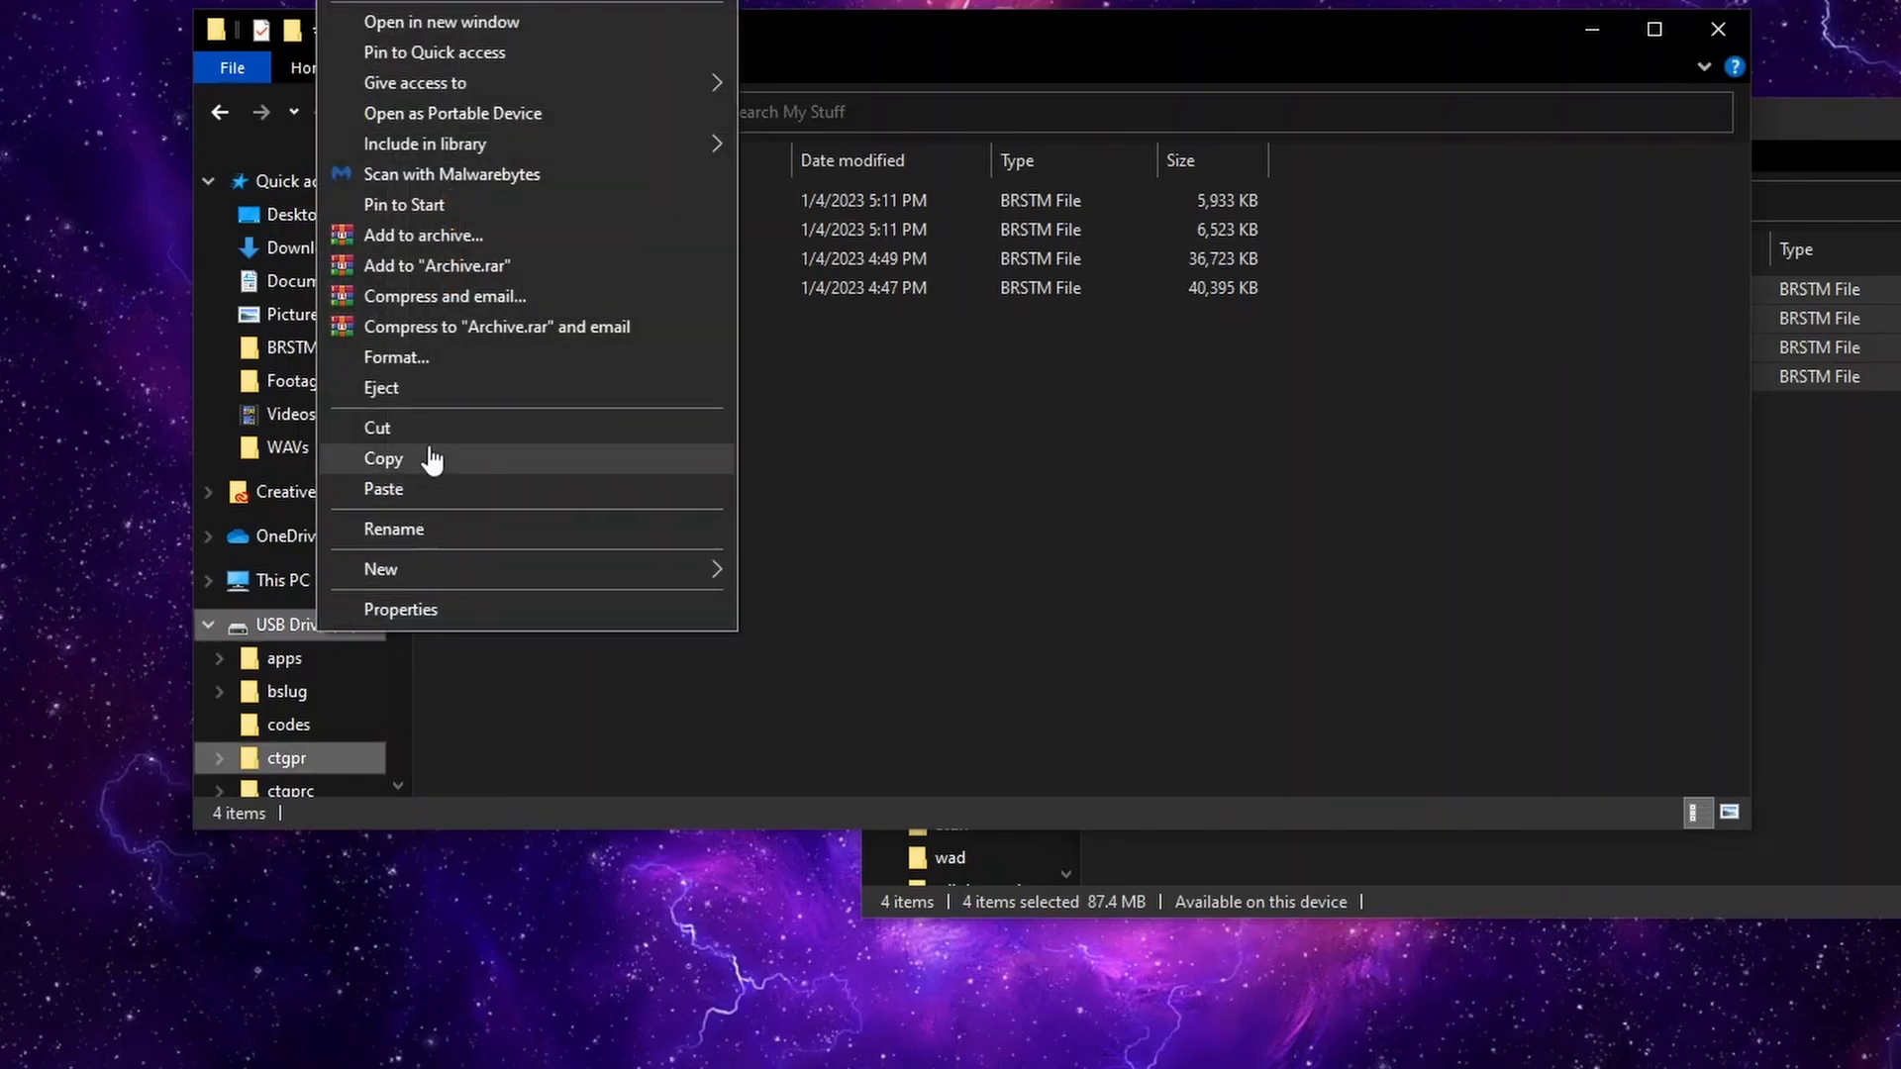
click(455, 389)
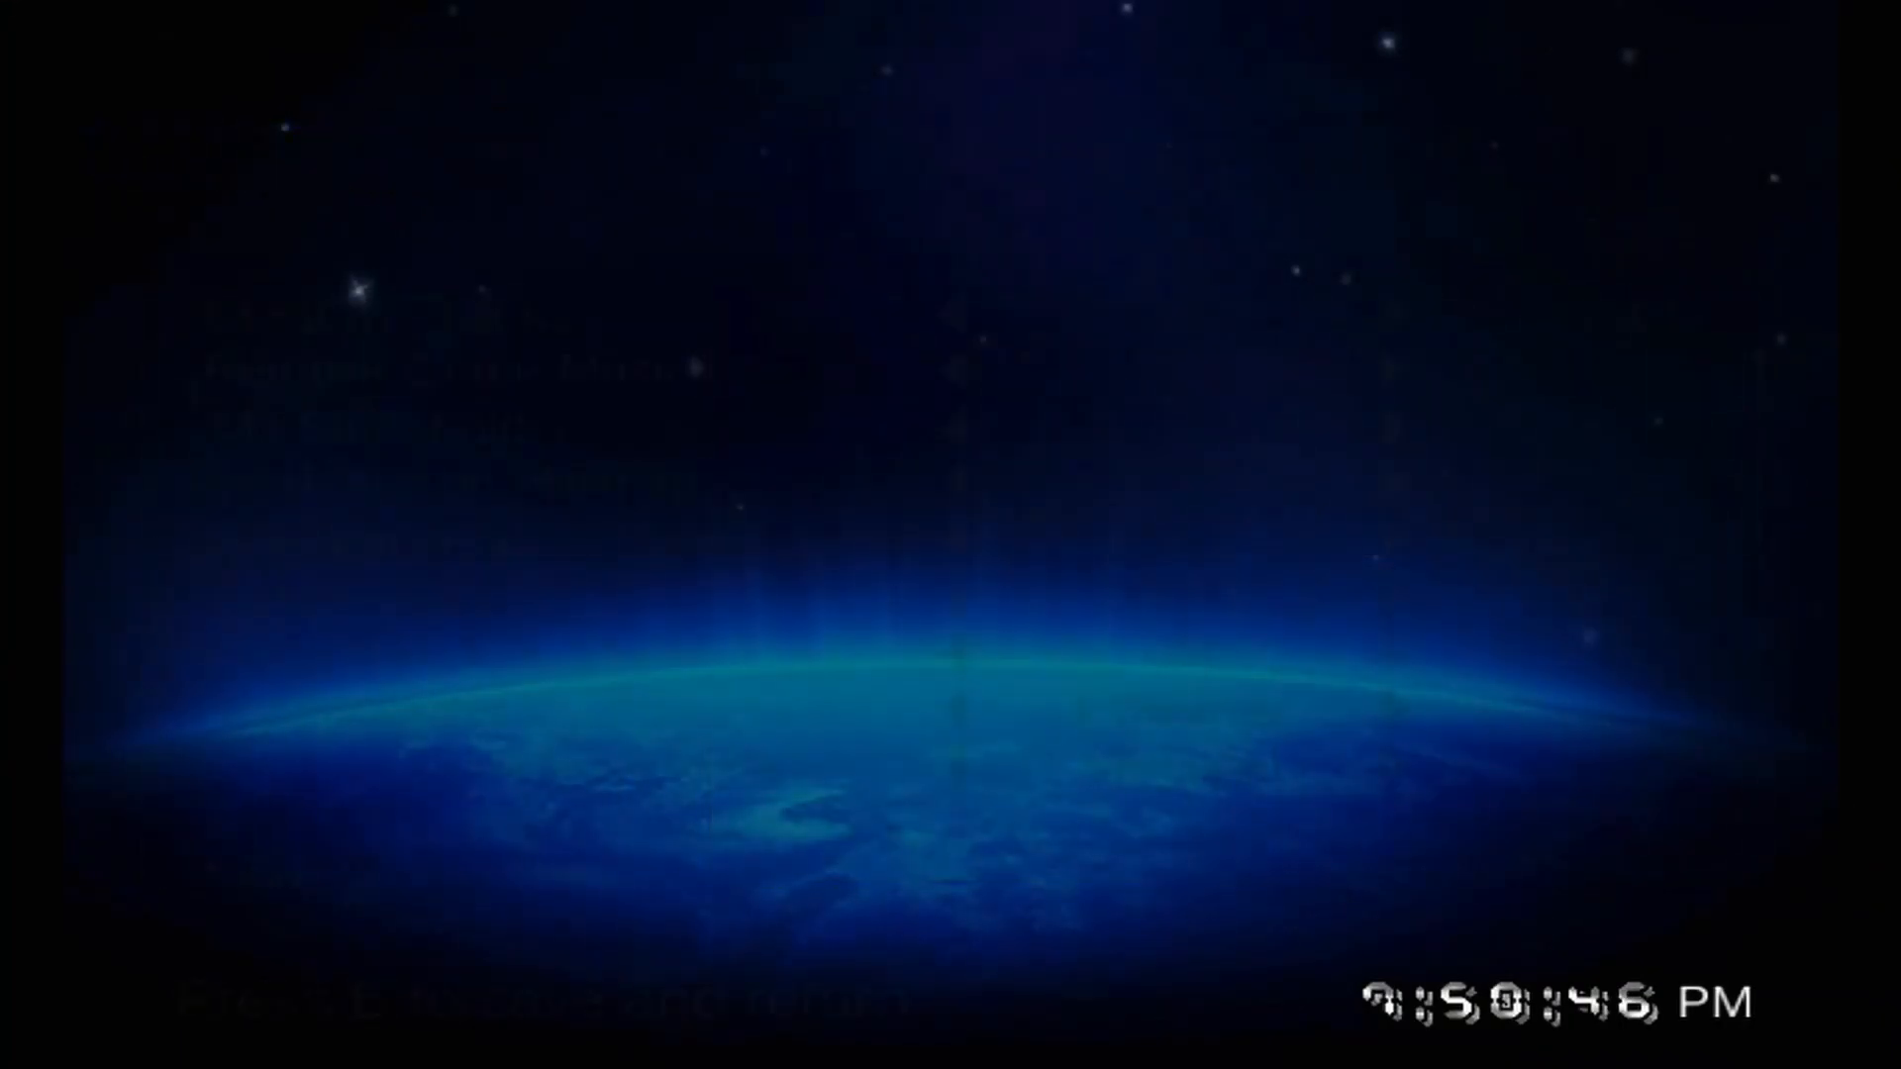
Step: In the CTGP Revolution settings, set the 'My Stuff' Folder option to BRSTMs only
key(Down)
key(Down)
key(Right)
key(Right)
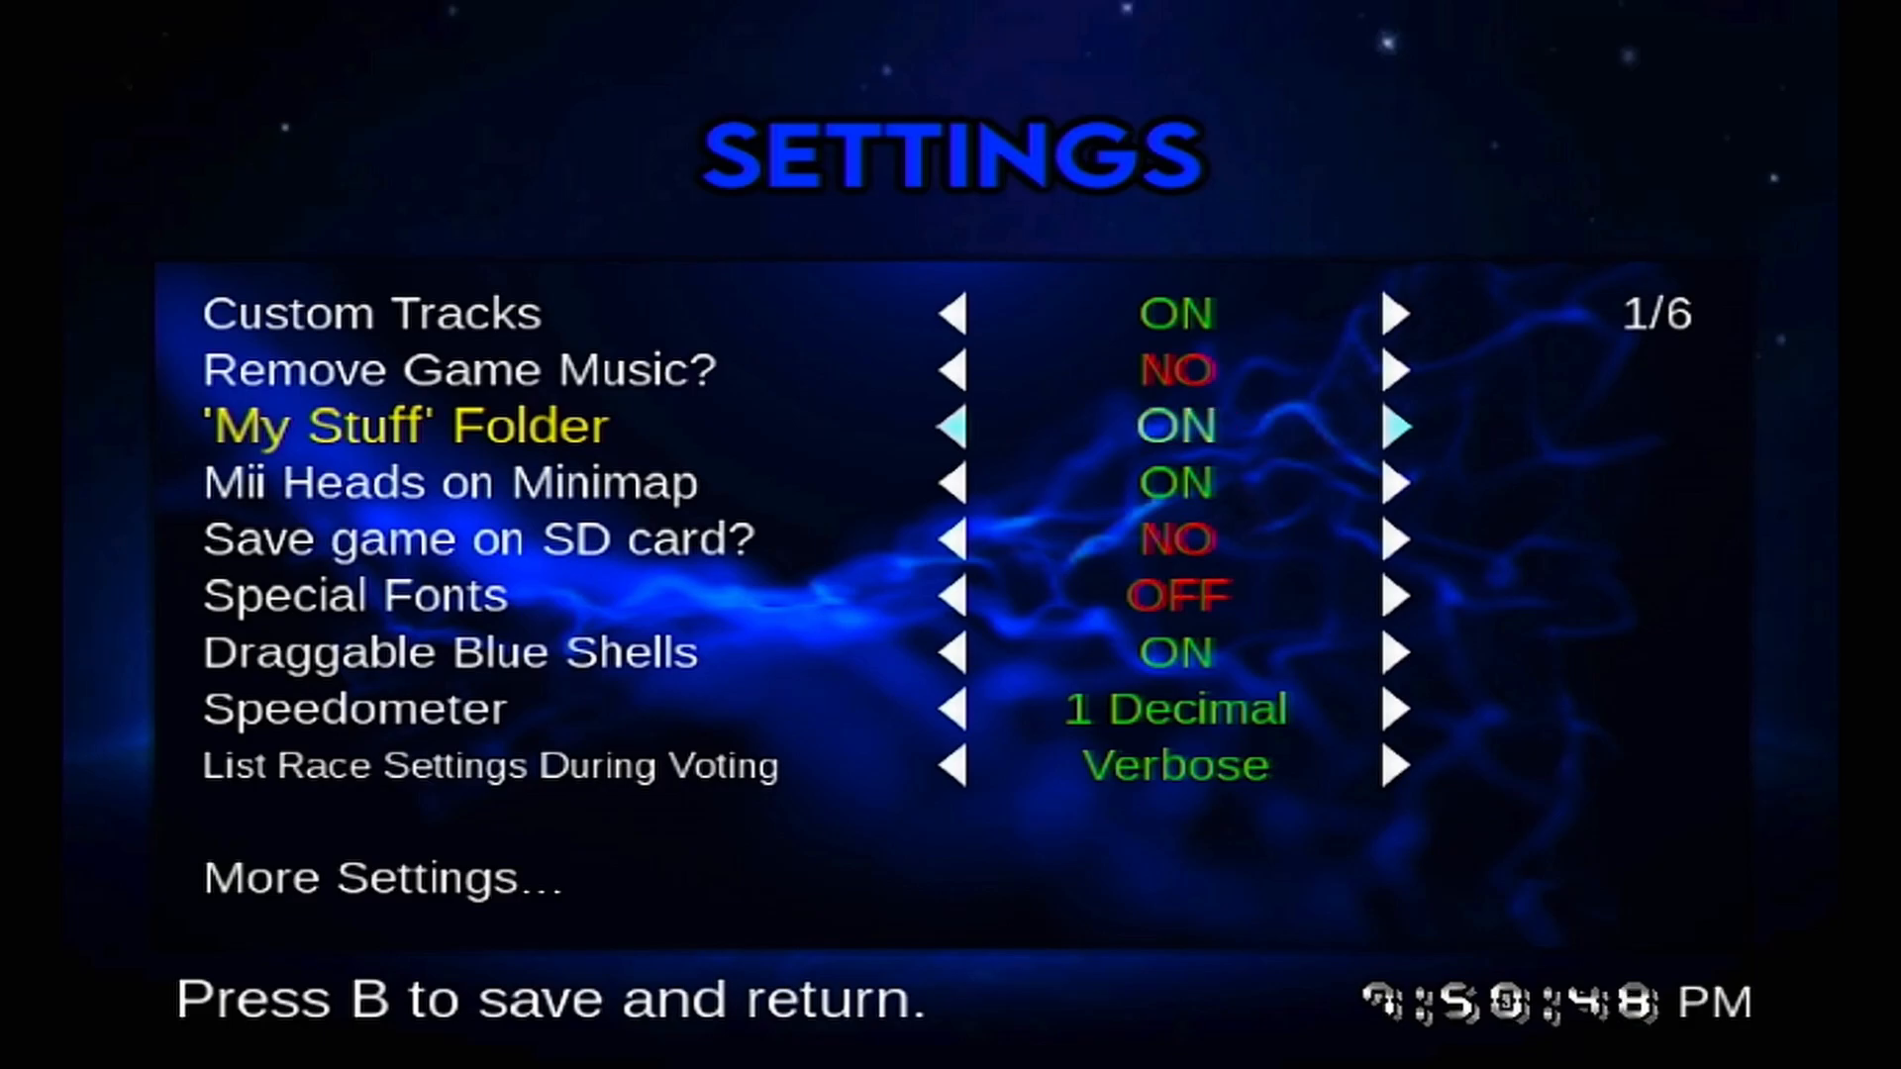
key(Right)
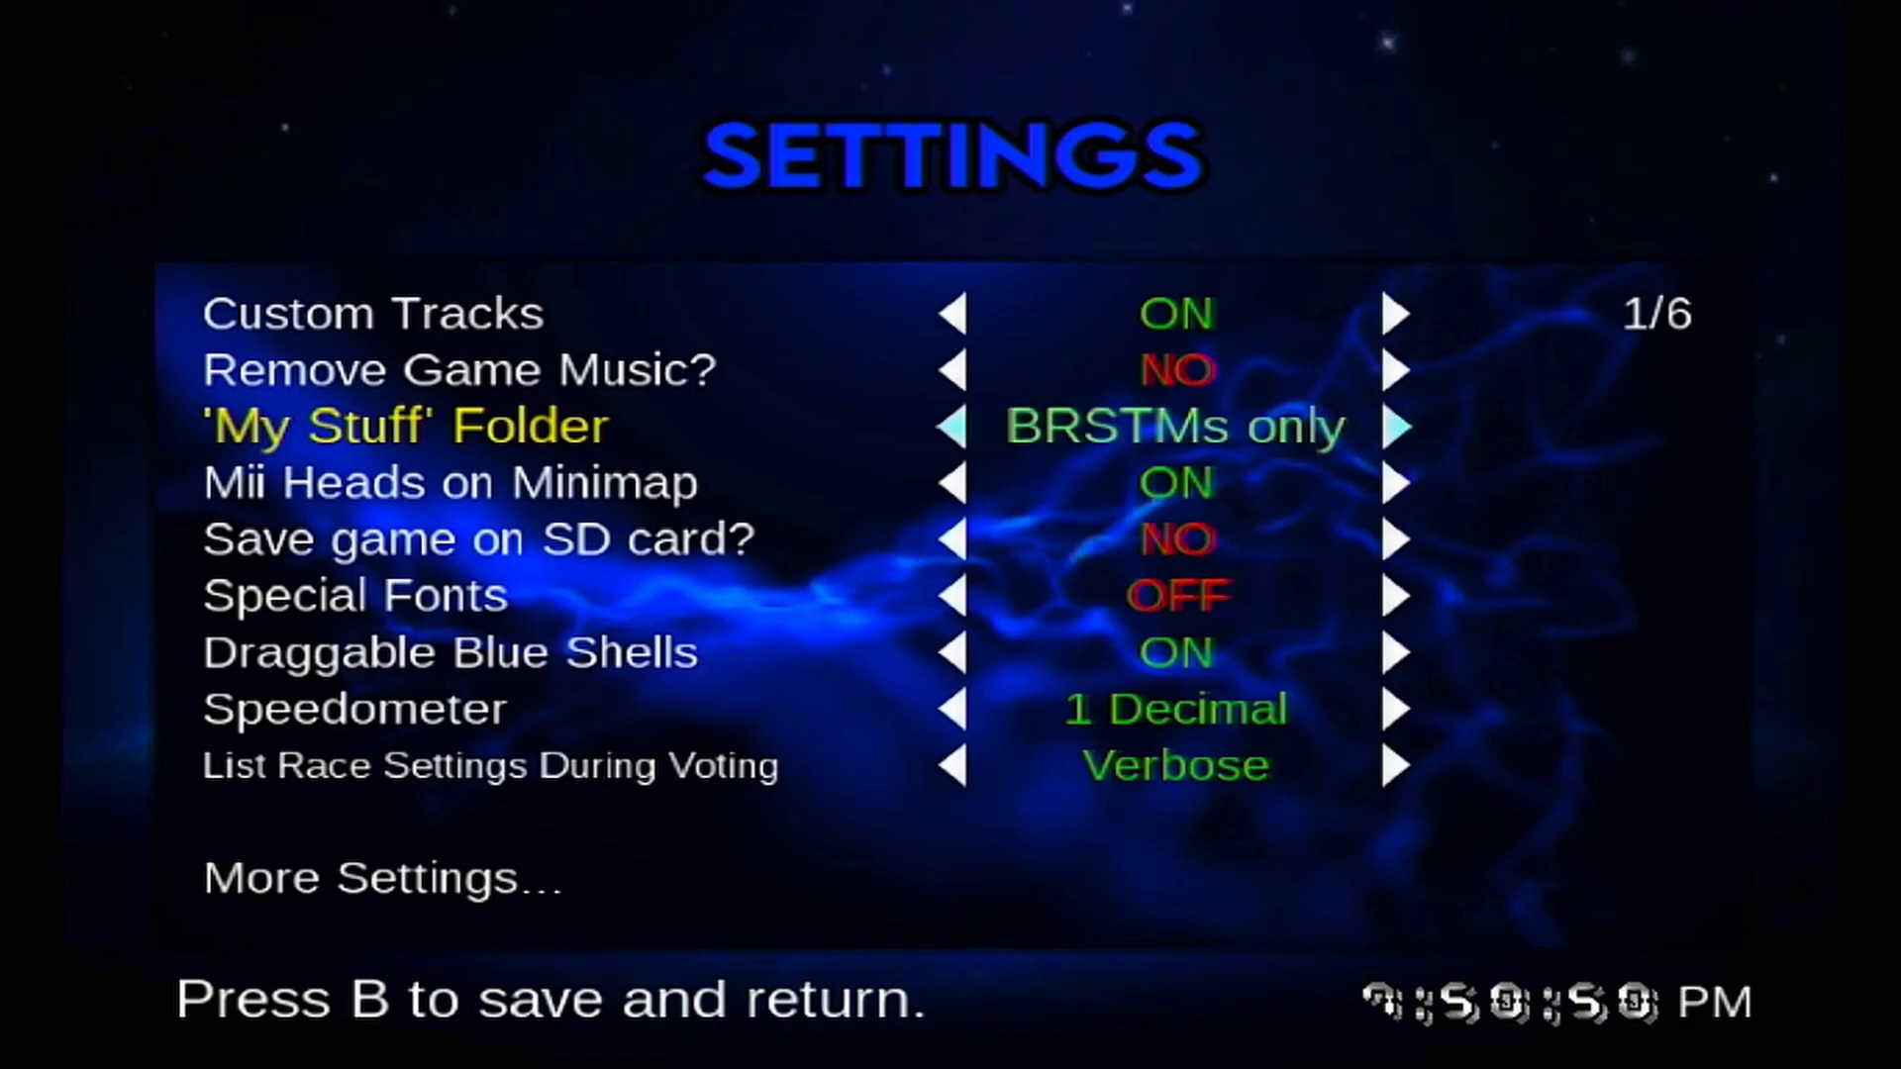
Step: Go to the second settings page and check the Automatic BRSAR Patching option
key(Down)
key(Down)
key(Down)
key(Down)
key(Down)
key(Down)
key(Down)
key(Return)
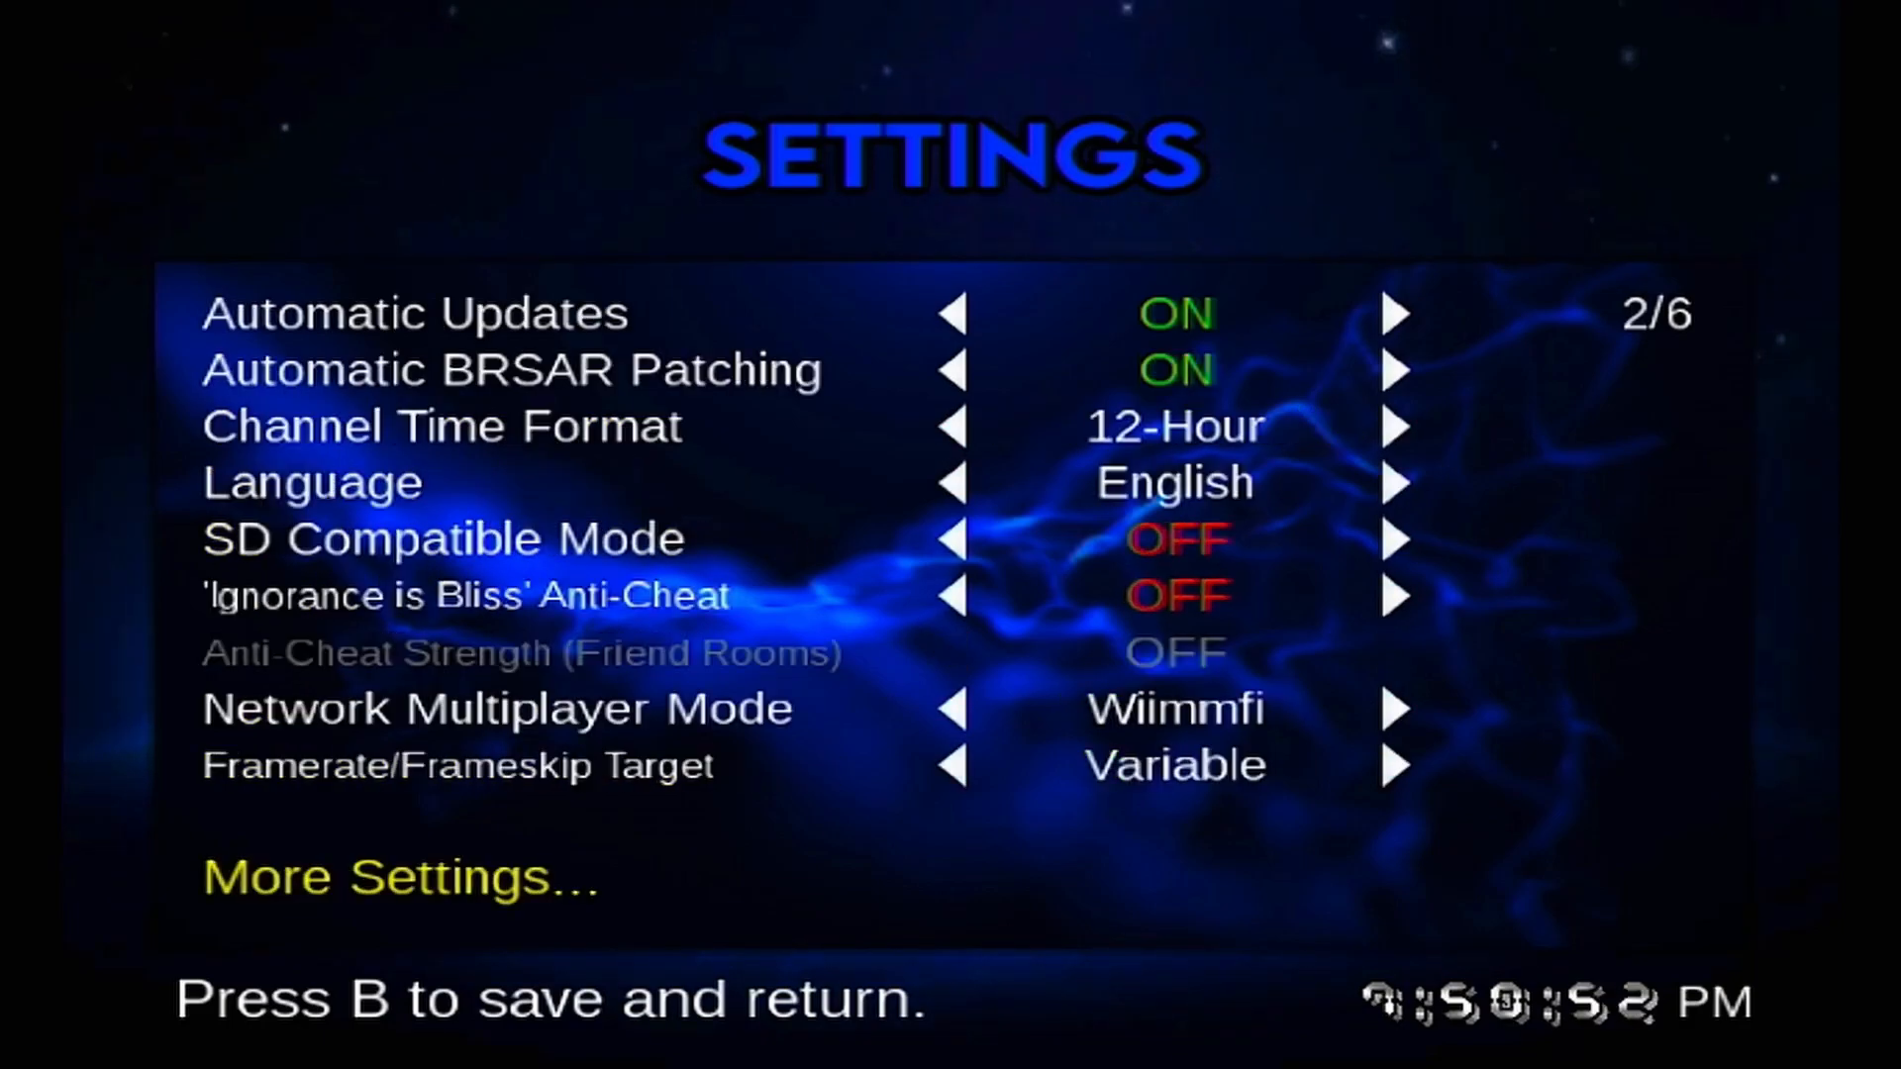
key(Down)
key(Down)
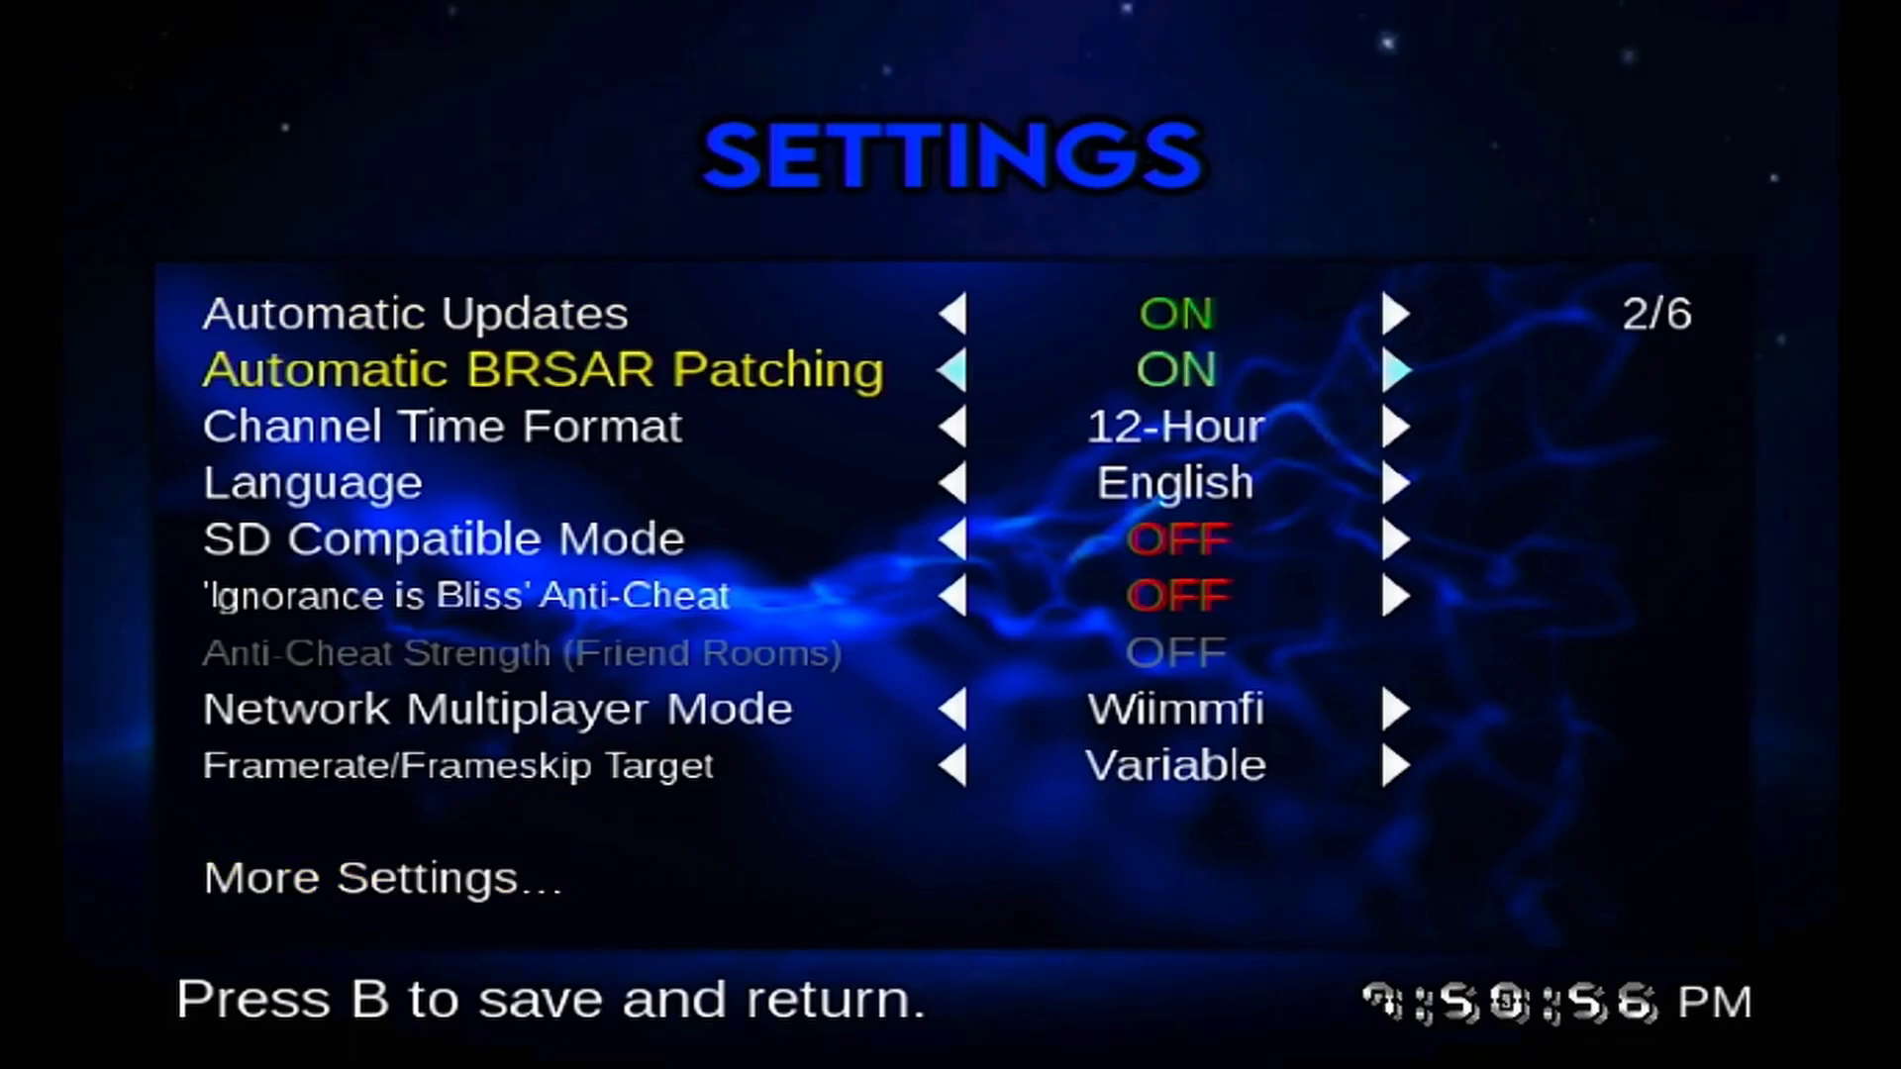
Step: Save the settings, return to the main menu and launch the game
key(b)
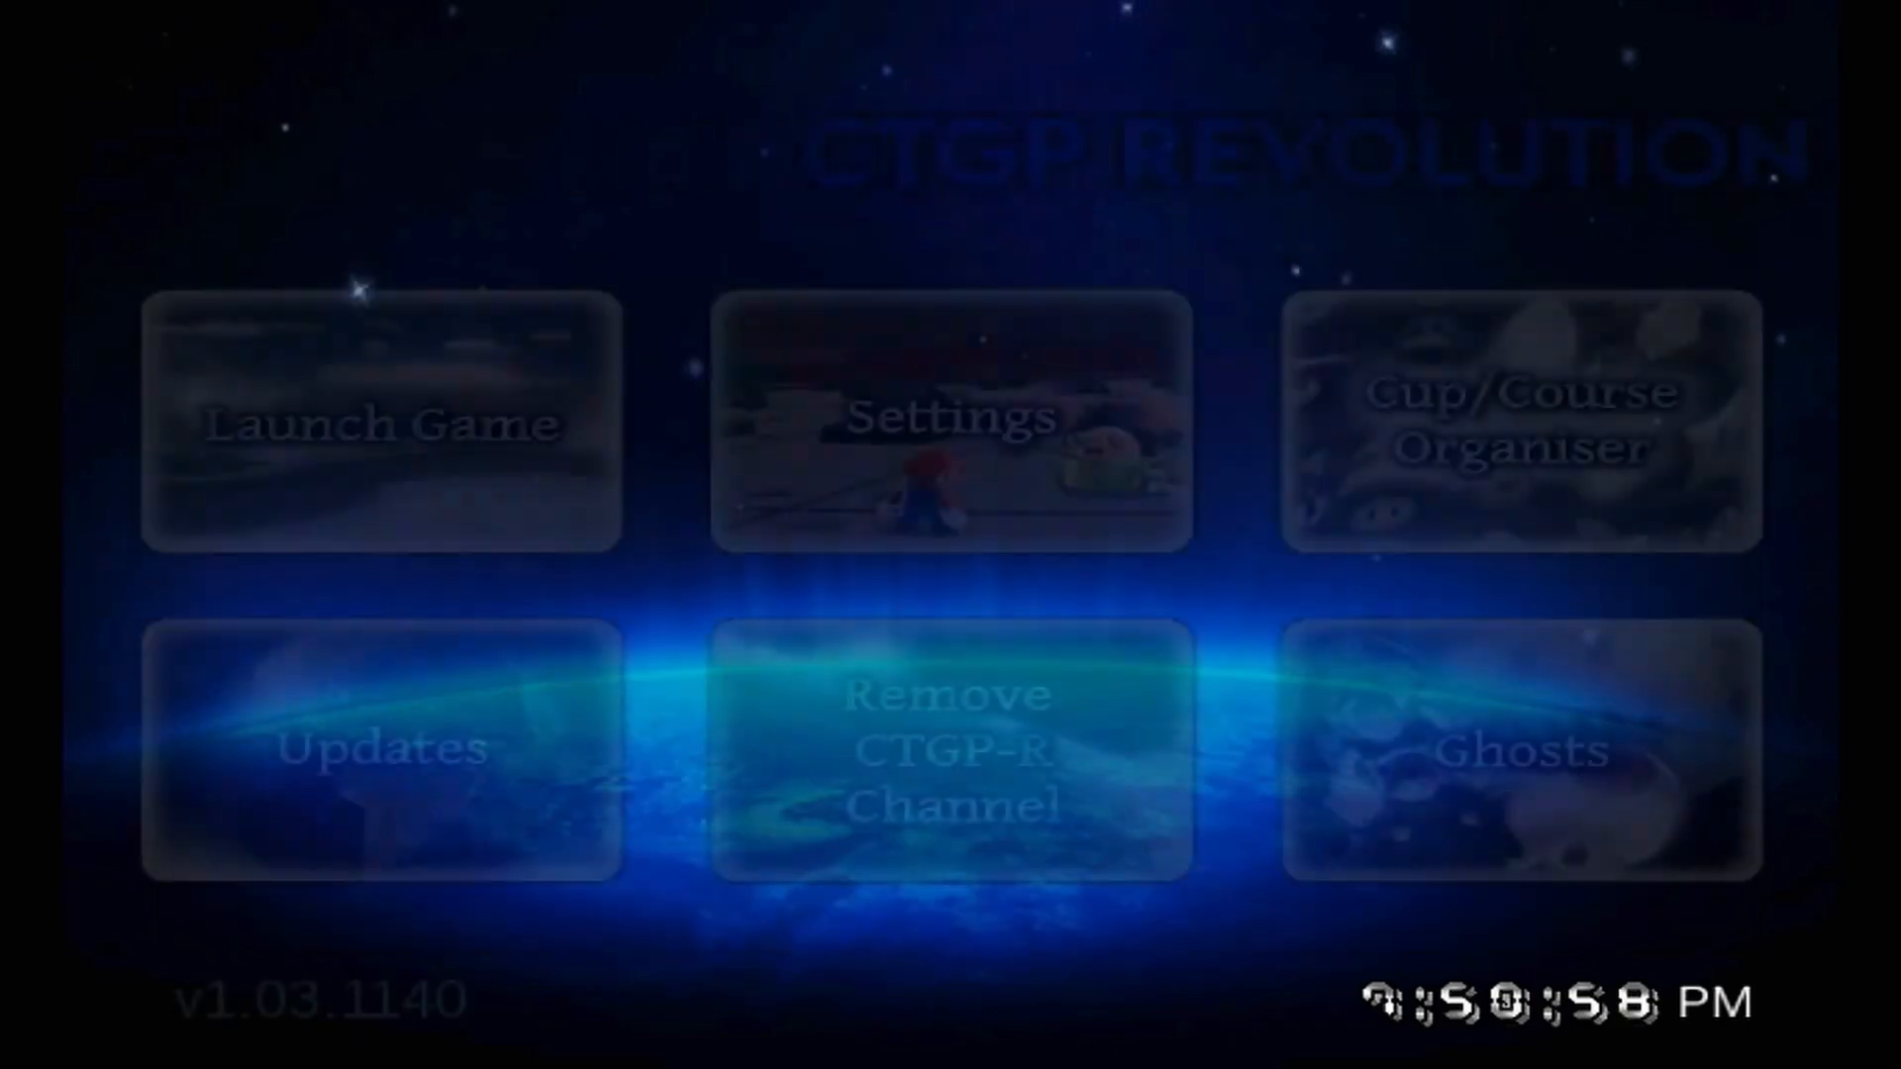
key(Left)
key(a)
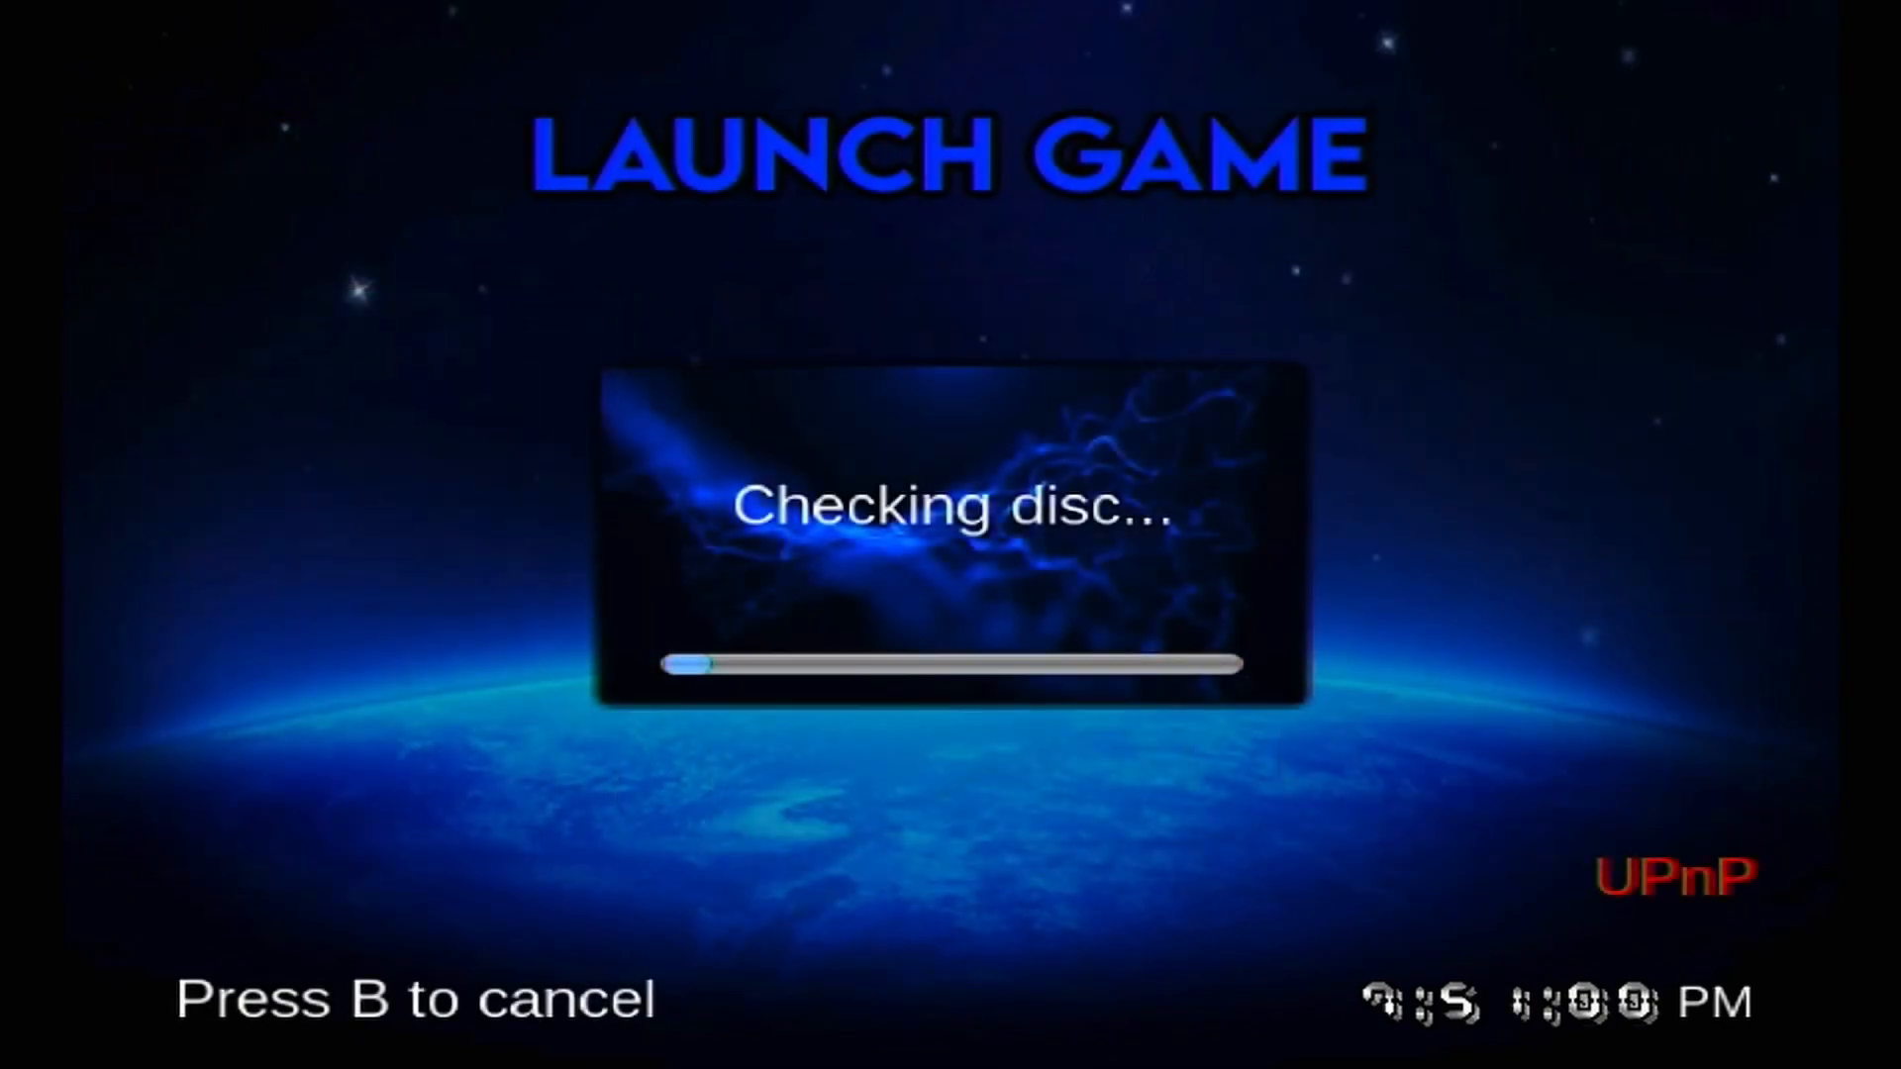